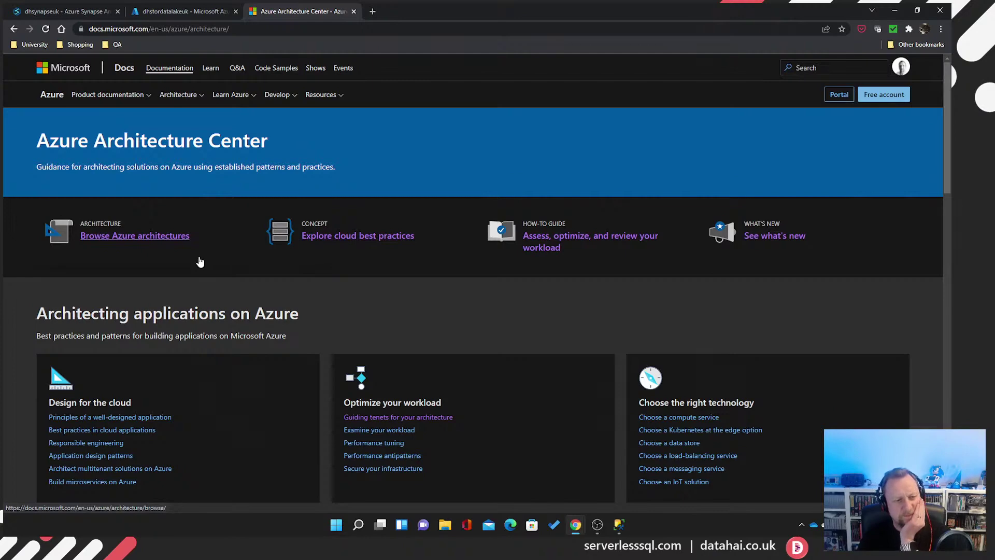
# Open the Azure architectures catalogue from the Architecture Center and search it for "serverless sql pools"
pyautogui.click(159, 242)
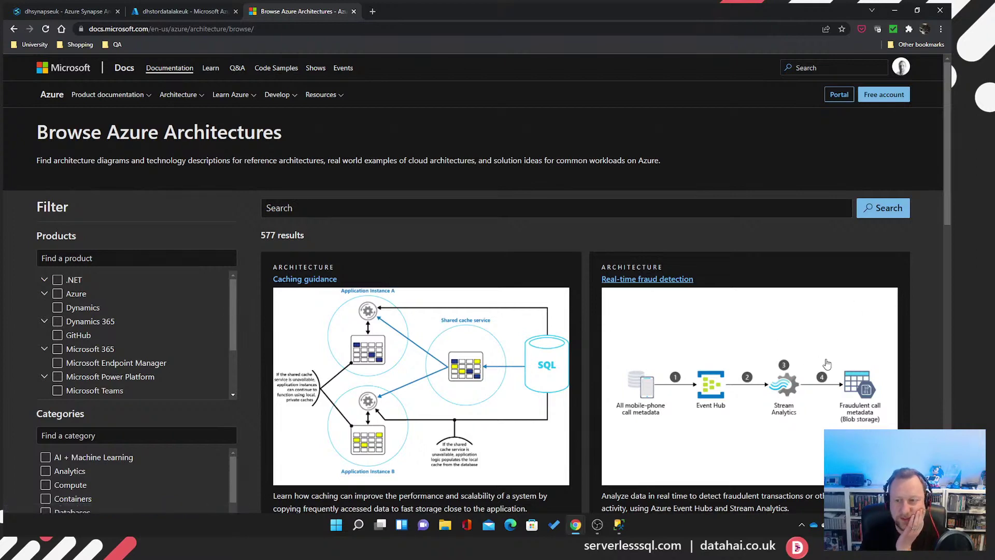
pyautogui.scroll(-1, 262, 306)
pyautogui.scroll(-1, 230, 376)
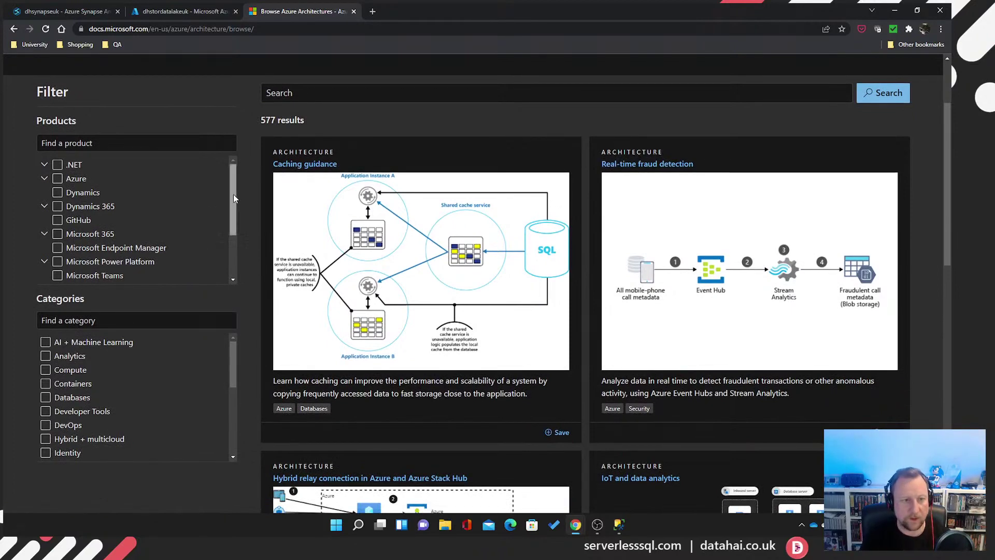
pyautogui.scroll(-1, 232, 241)
pyautogui.scroll(1, 231, 245)
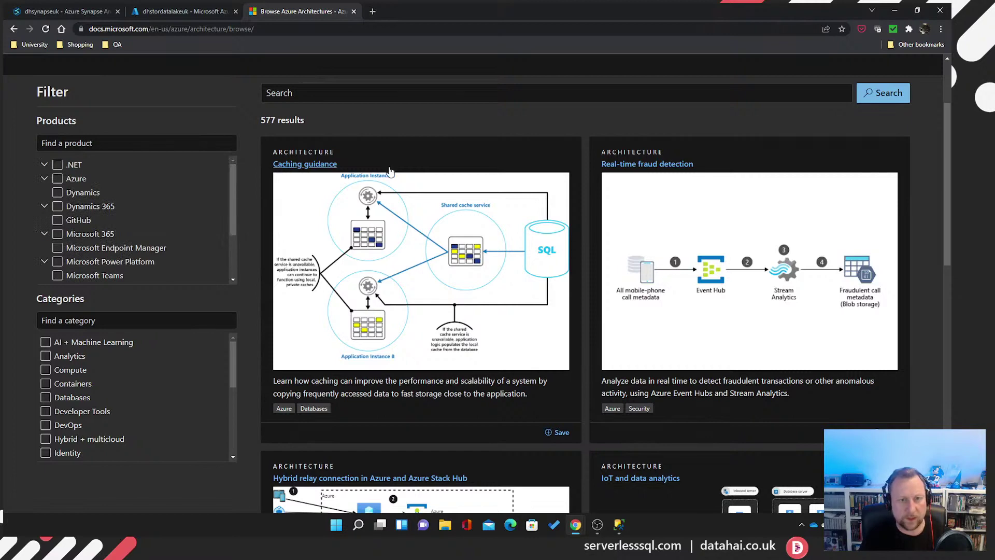
pyautogui.scroll(1, 390, 172)
pyautogui.click(413, 127)
pyautogui.write('se')
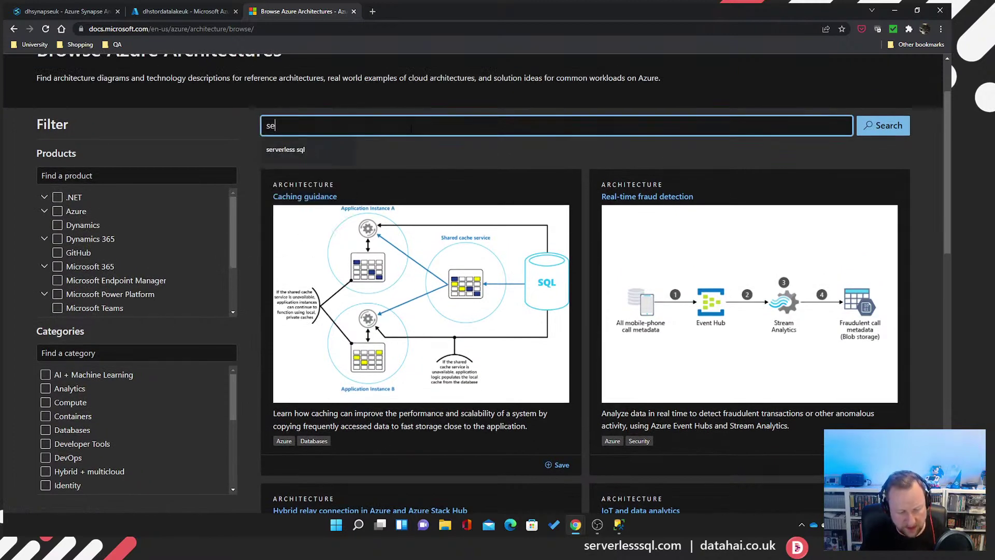
pyautogui.write('rverless sql pools')
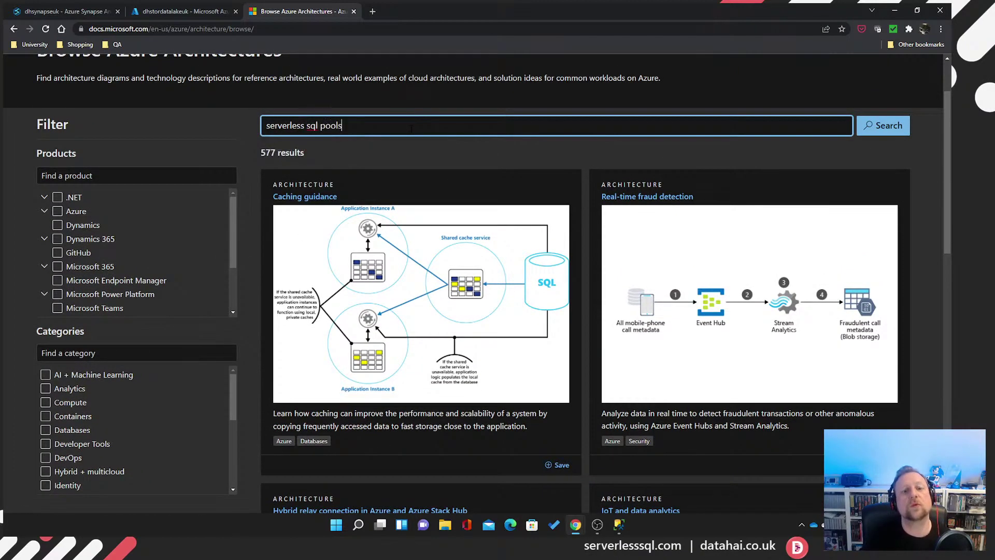
pyautogui.press('Return')
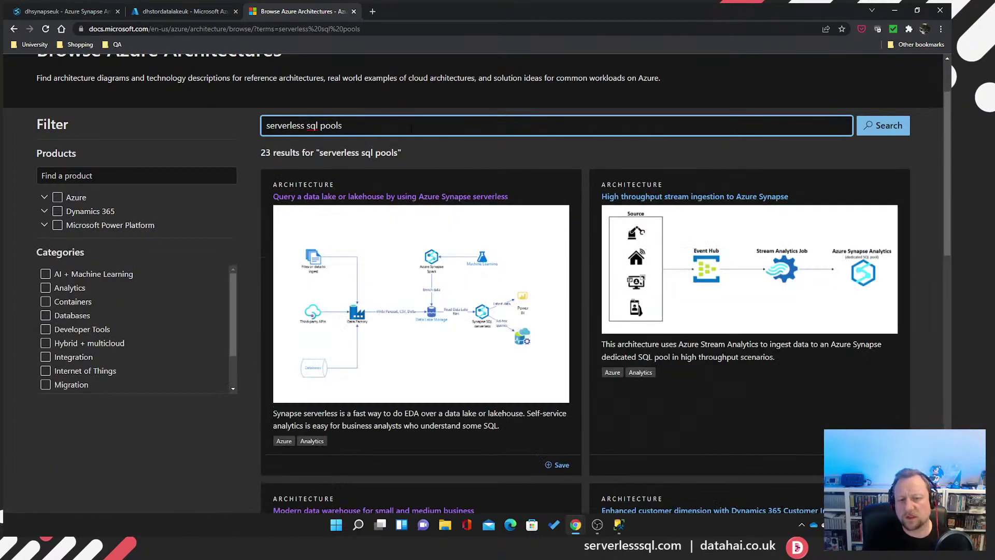
# Open the article "Query a data lake or lakehouse by using Azure Synapse serverless" and examine its architecture diagram
pyautogui.click(421, 197)
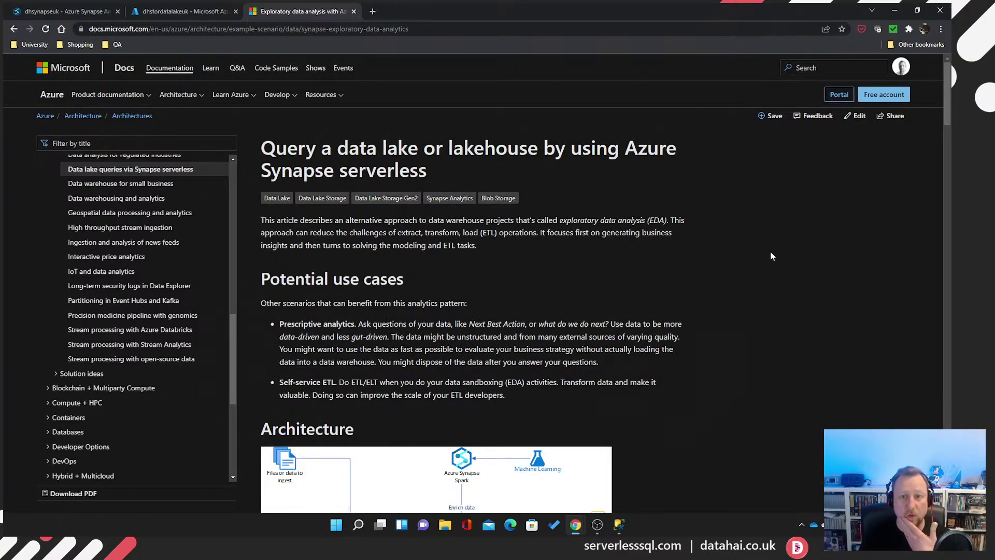
pyautogui.scroll(-1, 761, 267)
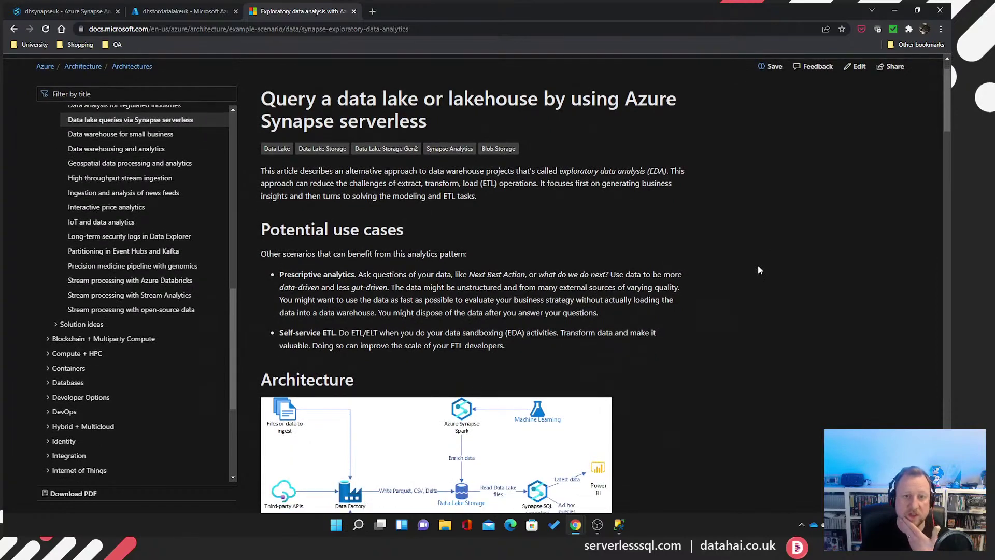
pyautogui.scroll(-3, 758, 268)
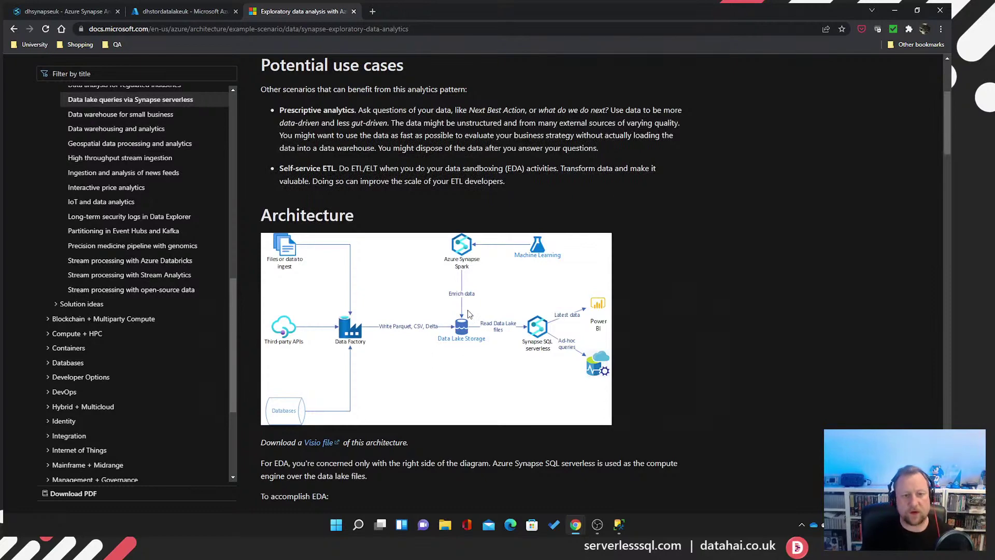
pyautogui.scroll(-1, 468, 313)
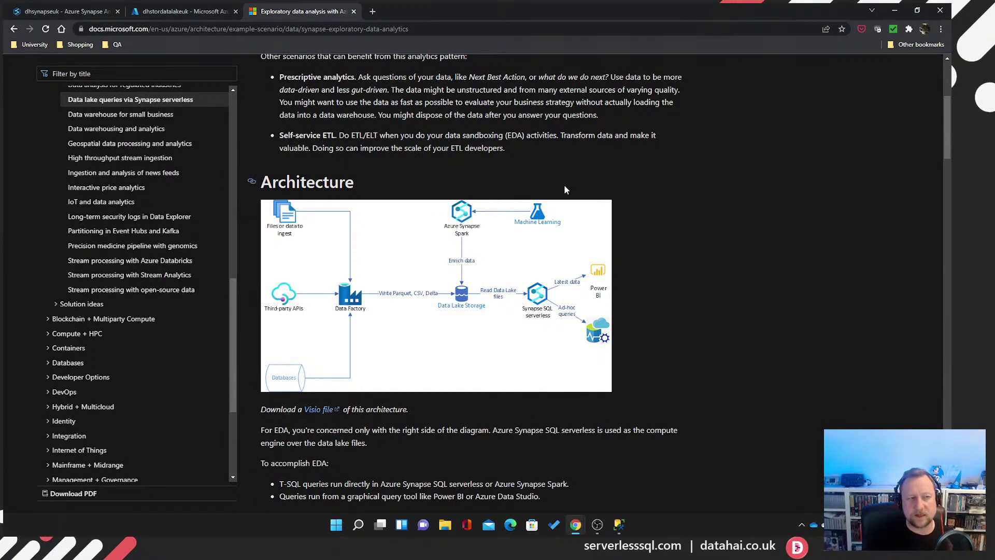
# Switch to the dhsynapseuk Synapse workspace and browse the datalakehouse container in the linked AzureDataLakeStorage1 account
pyautogui.click(92, 14)
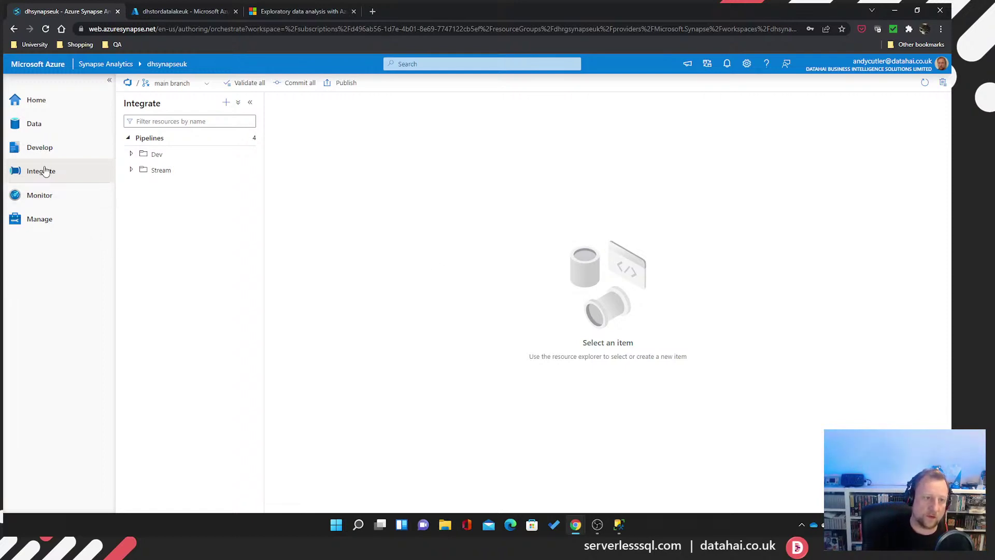
pyautogui.click(35, 124)
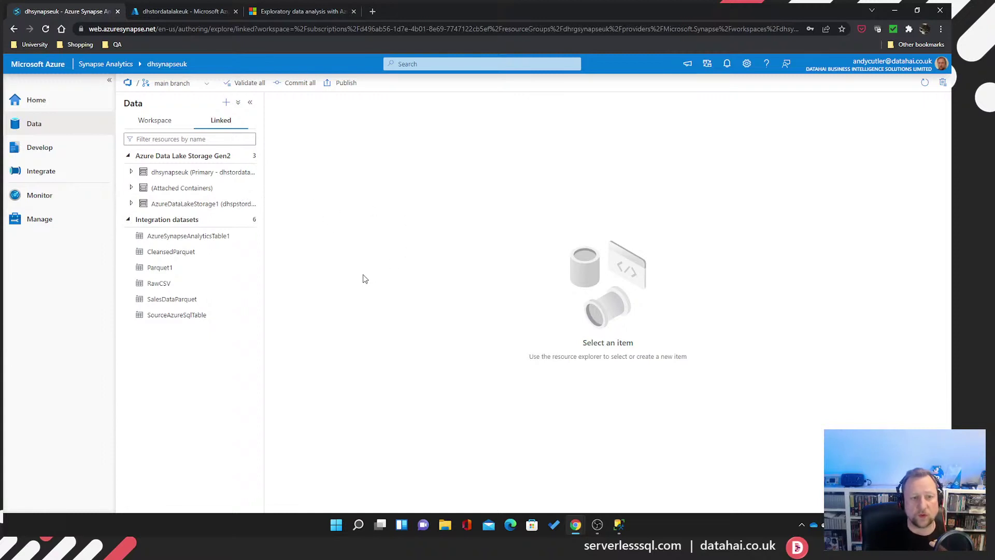
pyautogui.click(132, 205)
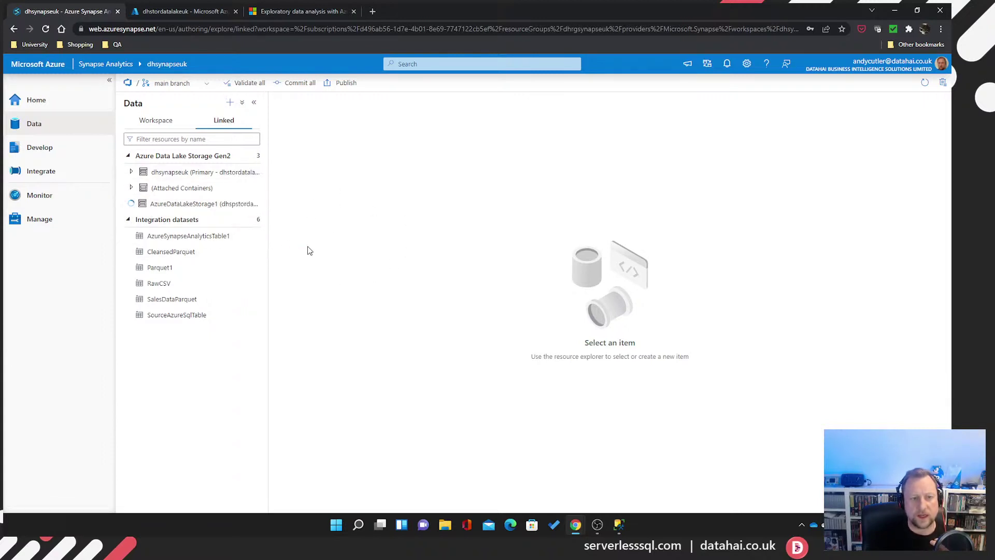
pyautogui.click(179, 220)
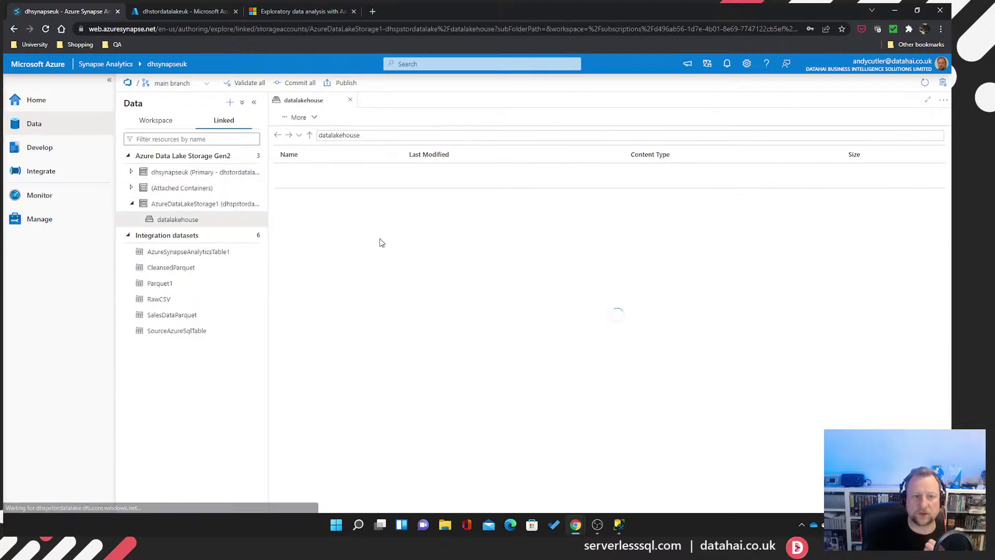
pyautogui.scroll(-2, 422, 363)
pyautogui.scroll(2, 423, 353)
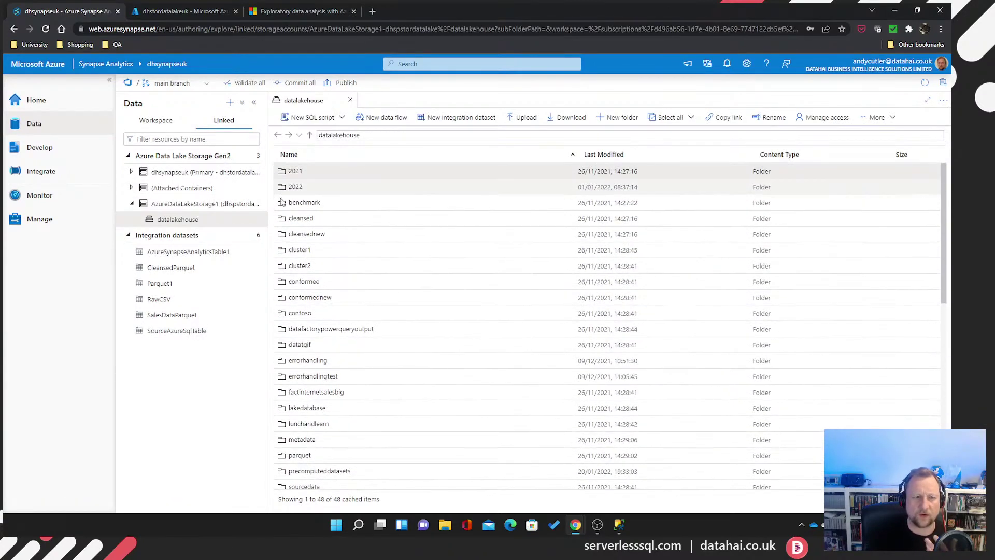
pyautogui.click(132, 204)
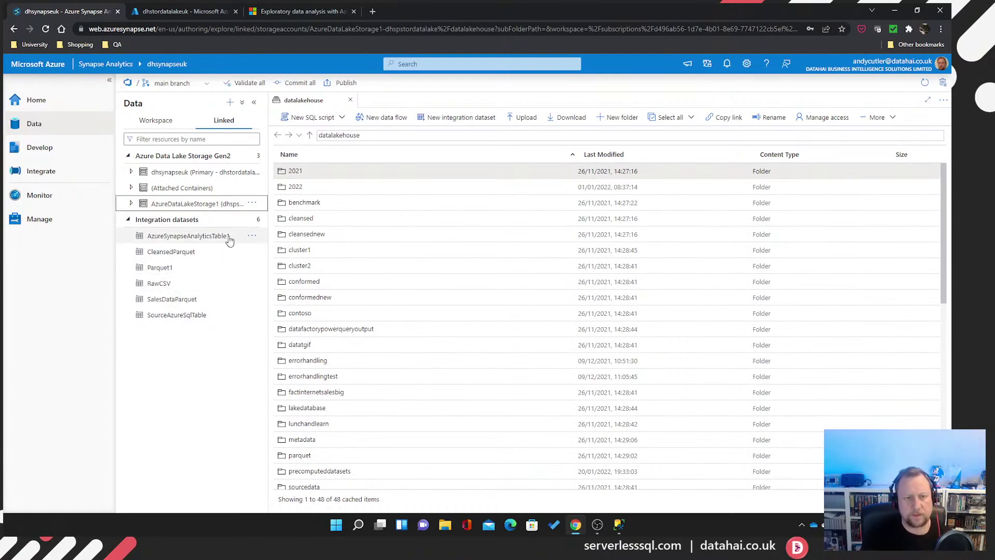
# Go through Develop to the Integrate section, close the datalakehouse view and expand the Stream pipeline folder
pyautogui.click(40, 148)
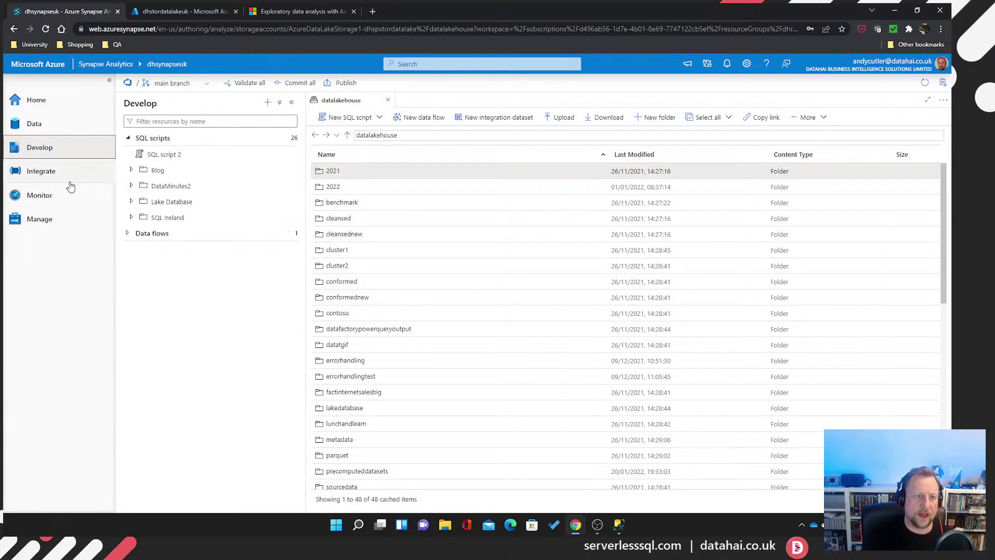
pyautogui.click(54, 175)
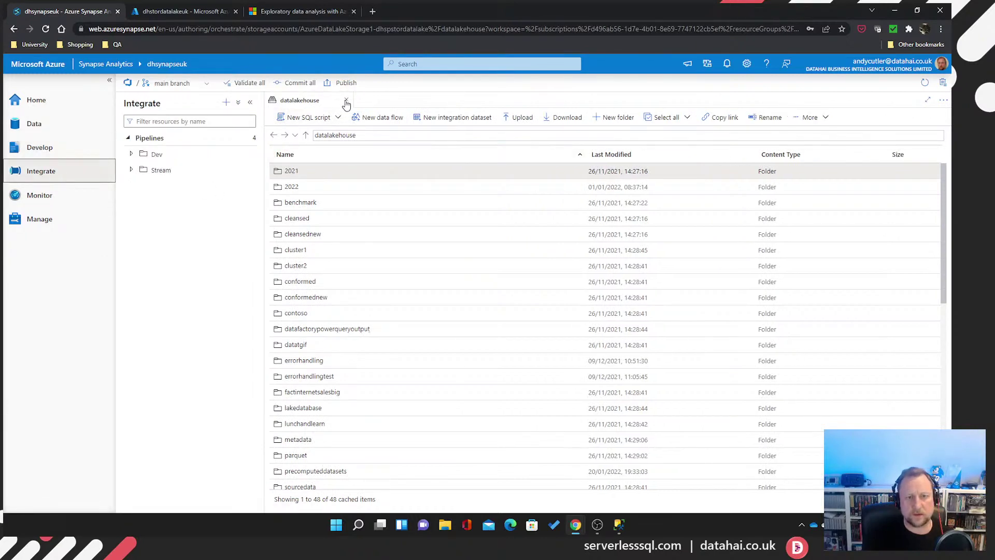
pyautogui.click(346, 100)
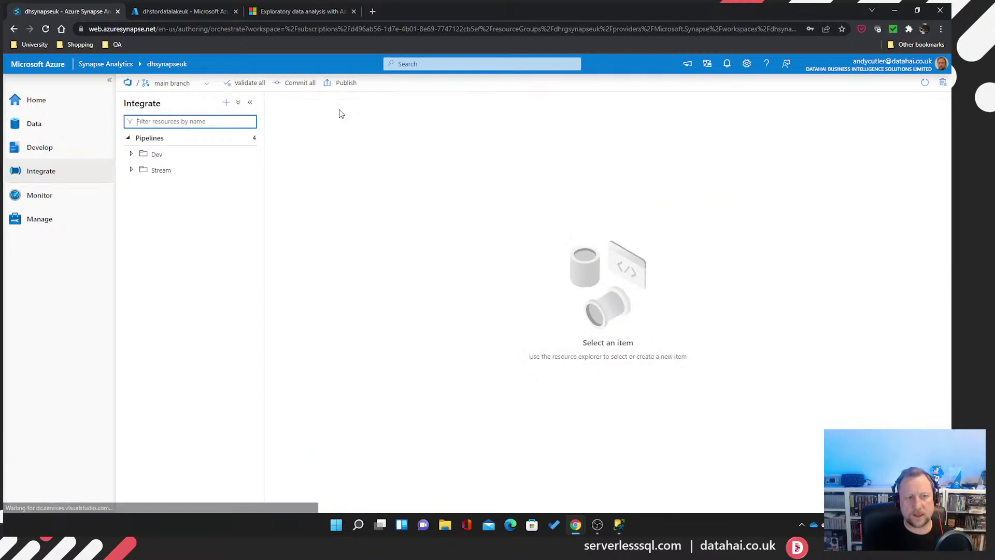
pyautogui.click(131, 170)
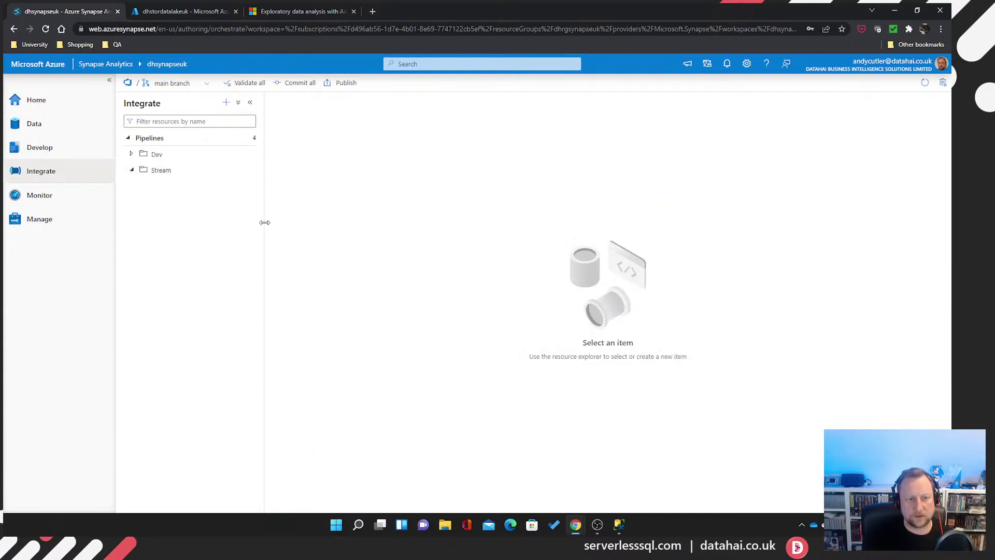
pyautogui.moveTo(264, 224); pyautogui.dragTo(271, 223)
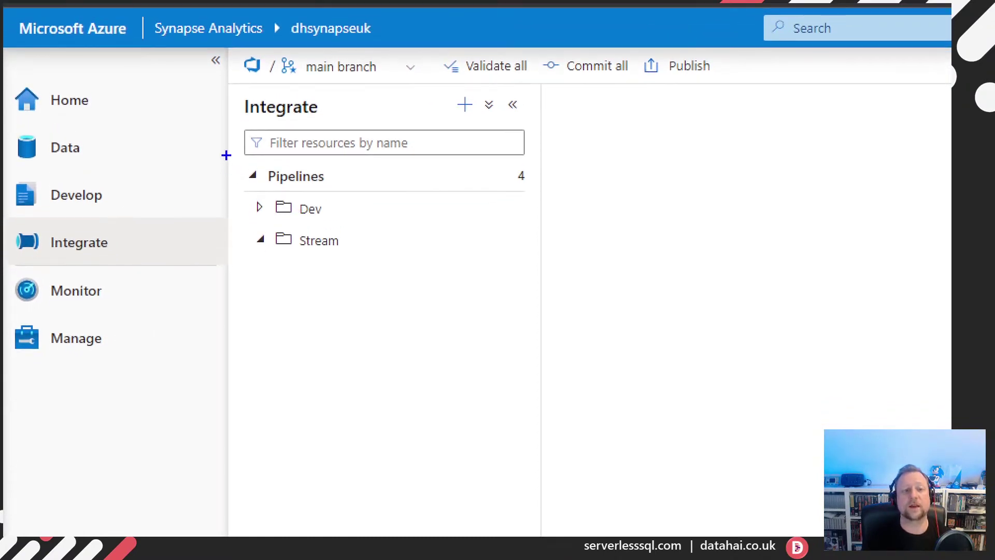
pyautogui.moveTo(227, 156); pyautogui.dragTo(390, 259)
pyautogui.moveTo(377, 224); pyautogui.dragTo(391, 258)
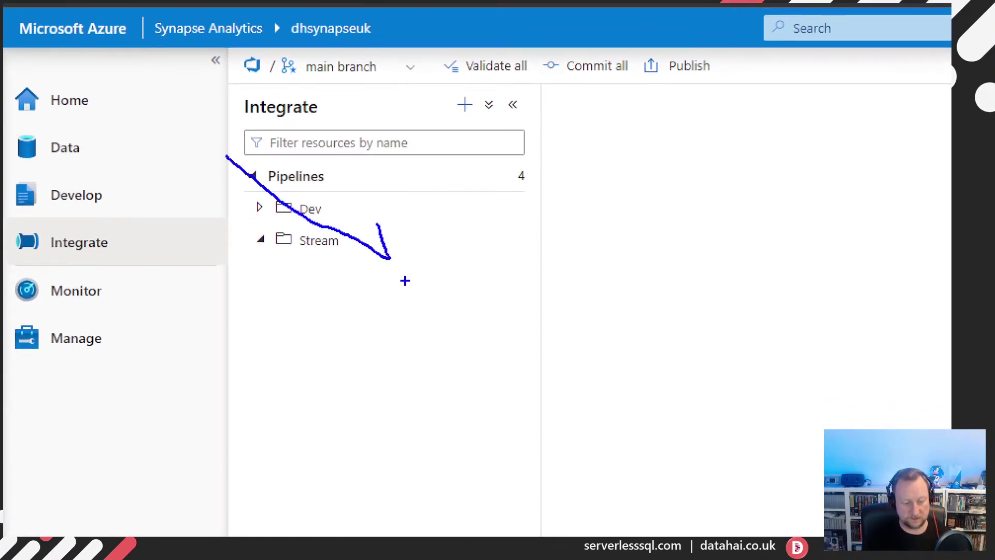
pyautogui.press('Escape')
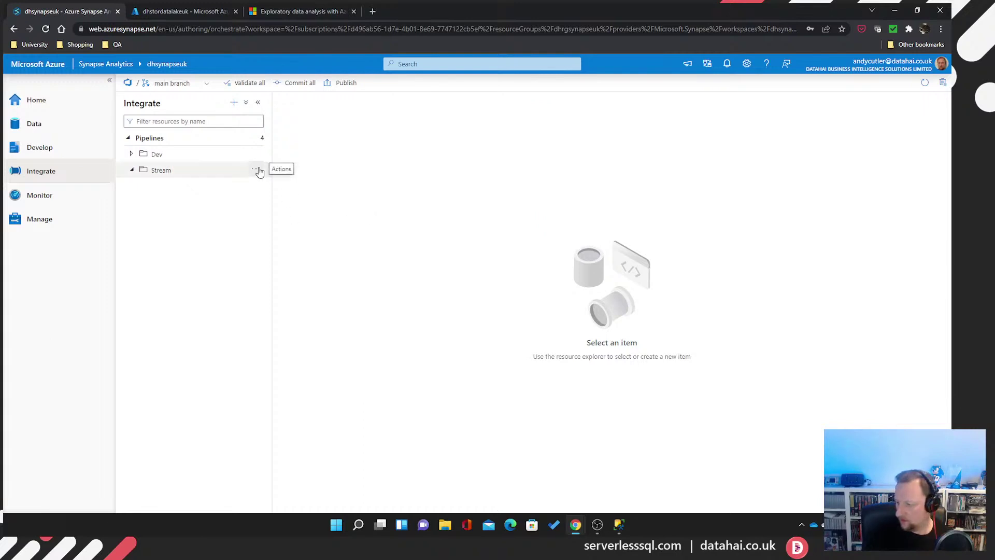
# Create a new pipeline in the Stream folder and free up canvas space by narrowing the resource list and collapsing the navigation
pyautogui.click(257, 170)
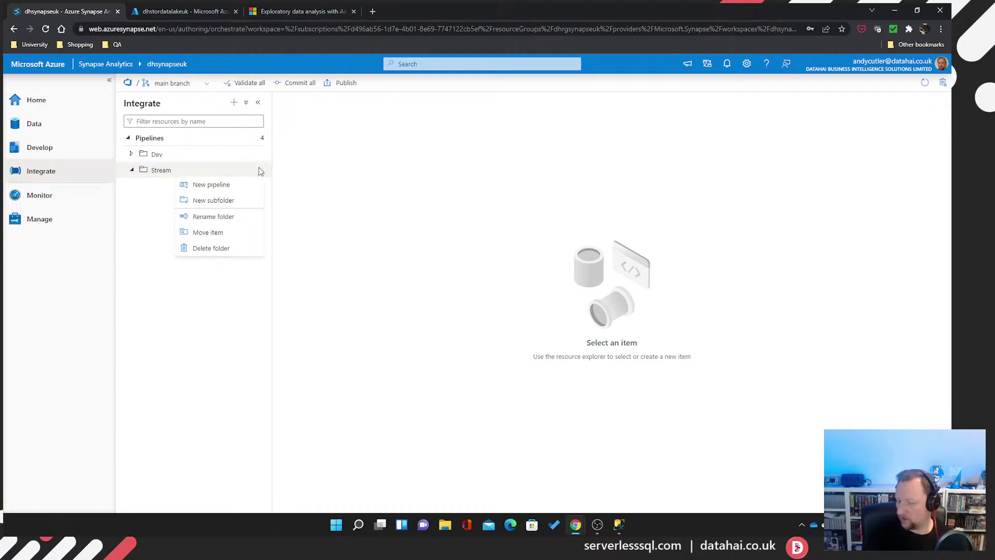
pyautogui.click(215, 191)
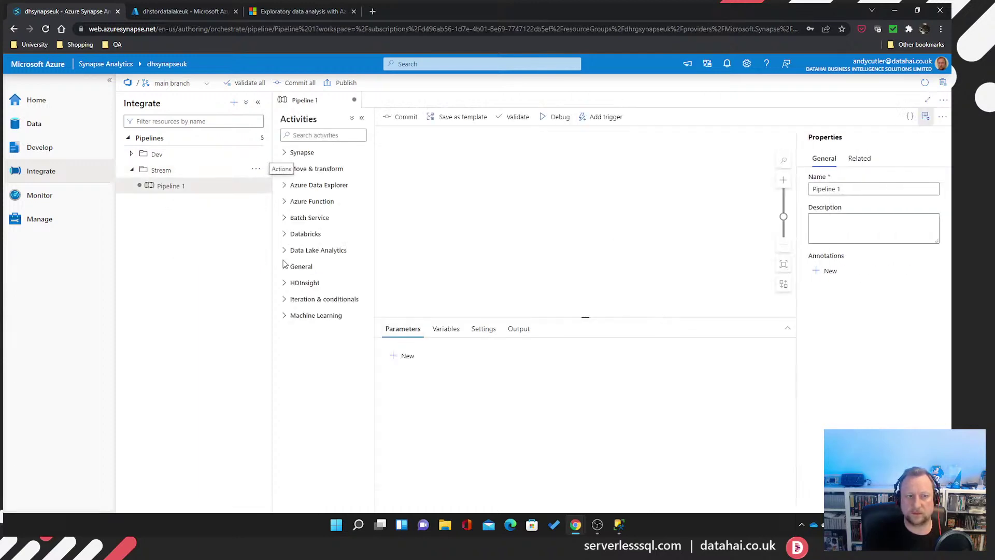
pyautogui.moveTo(269, 216); pyautogui.dragTo(242, 218)
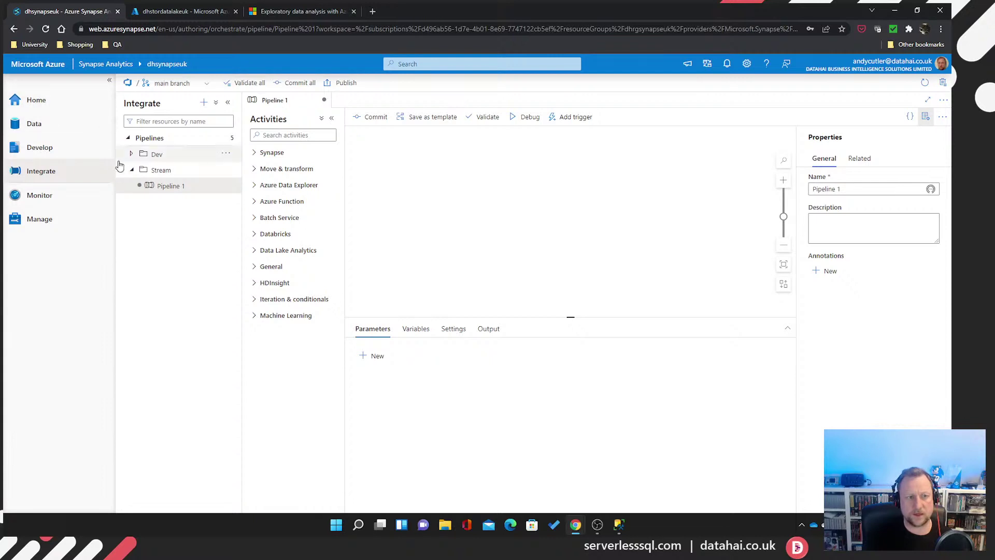
pyautogui.click(110, 80)
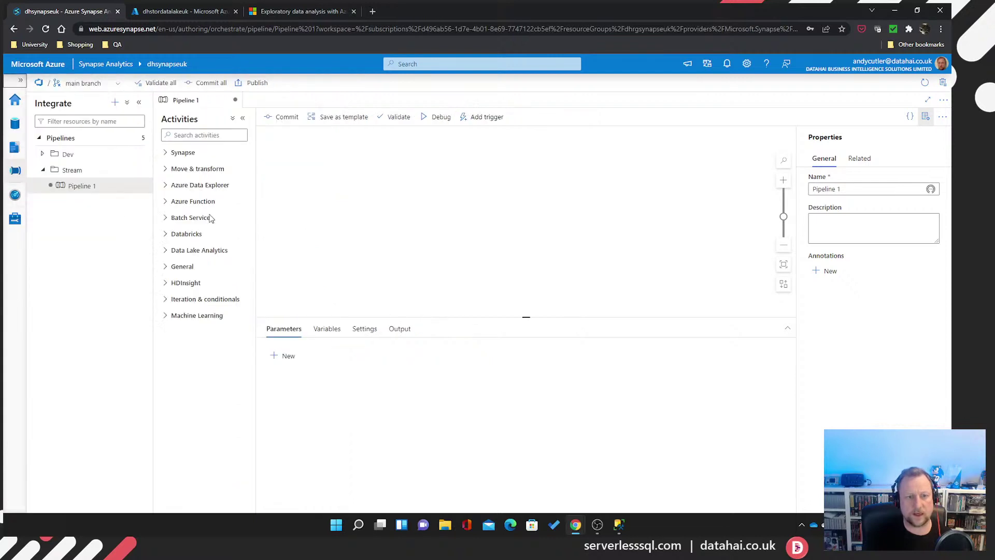
# Rename the new pipeline as "Pipeline Load Data Lake"
pyautogui.click(881, 189)
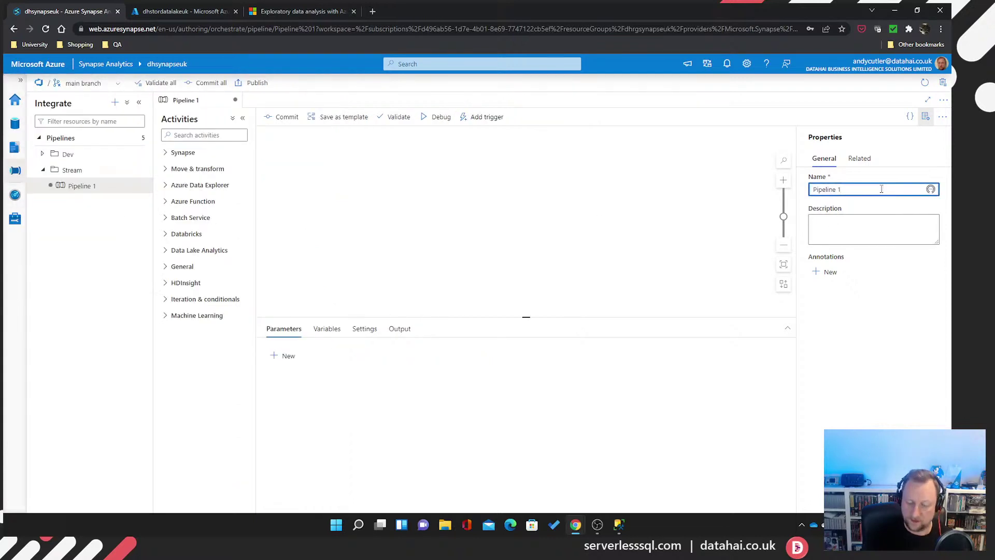
pyautogui.press('BackSpace')
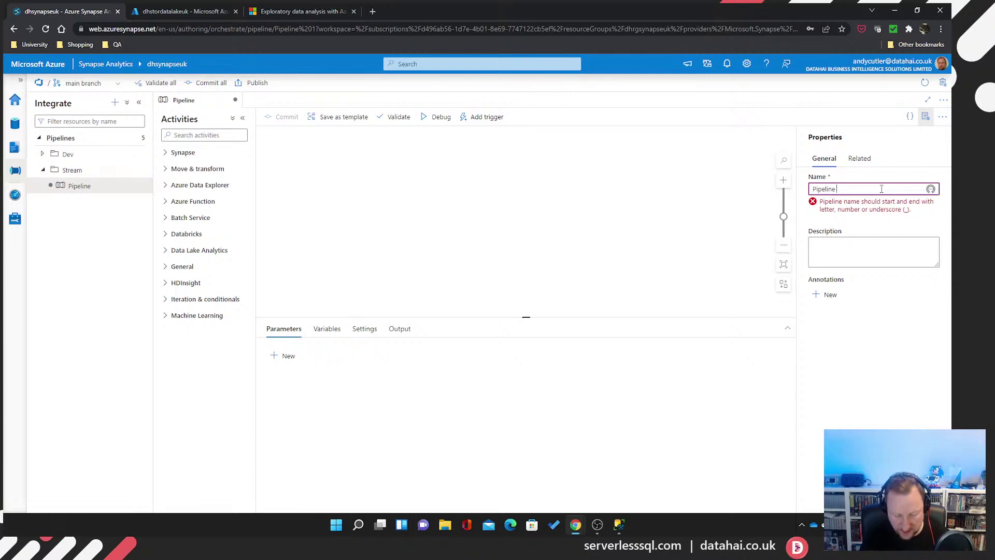
pyautogui.write('Load ')
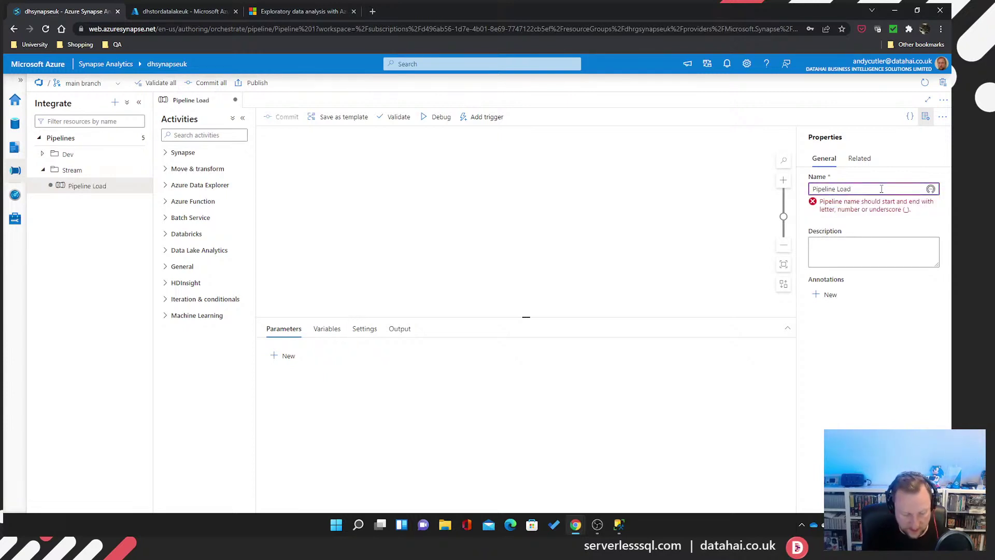
pyautogui.write('Data Lake')
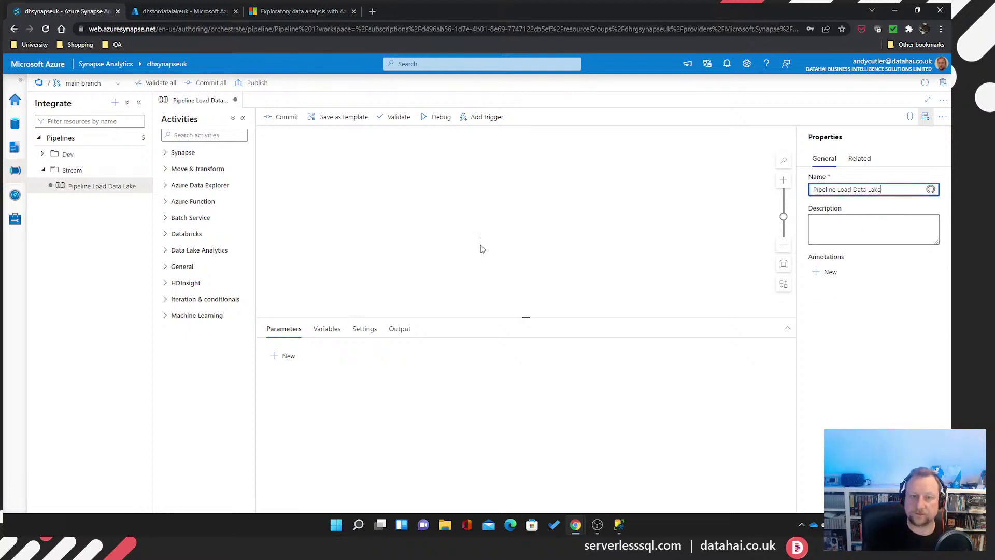
pyautogui.click(419, 241)
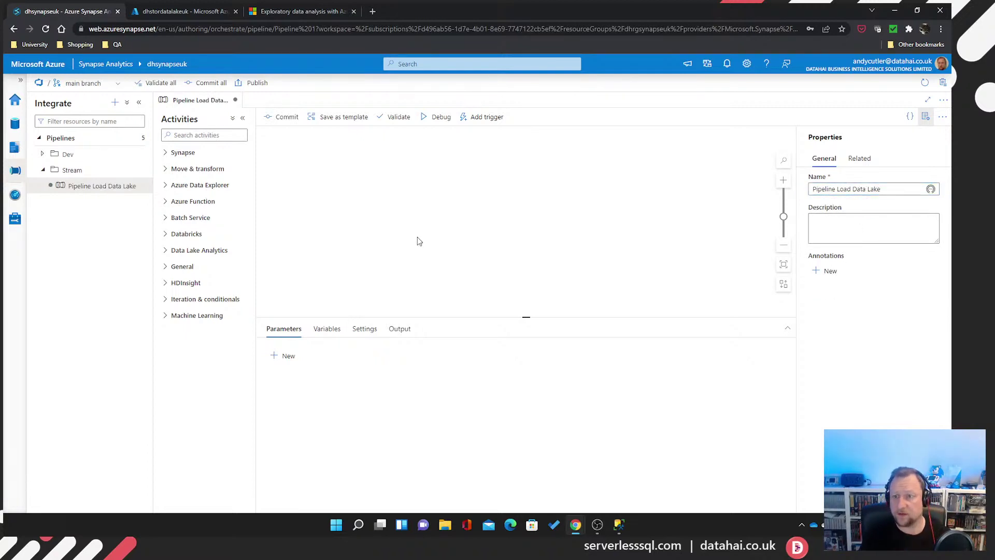
# Switch to SQL Server Management Studio, widen the object list and look through the SalesLT tables starting at SalesLT.Address
pyautogui.click(617, 526)
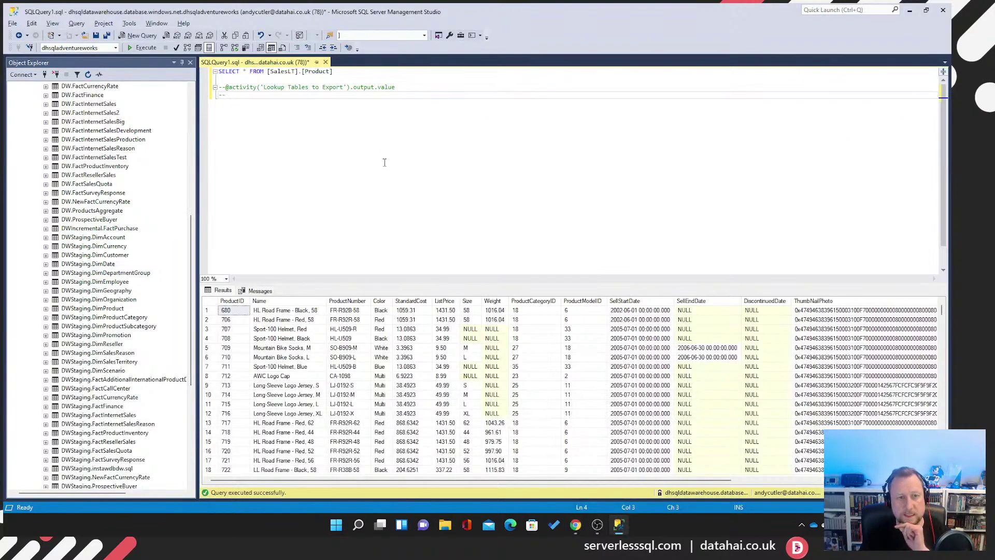
pyautogui.moveTo(198, 290); pyautogui.dragTo(219, 390)
pyautogui.click(76, 282)
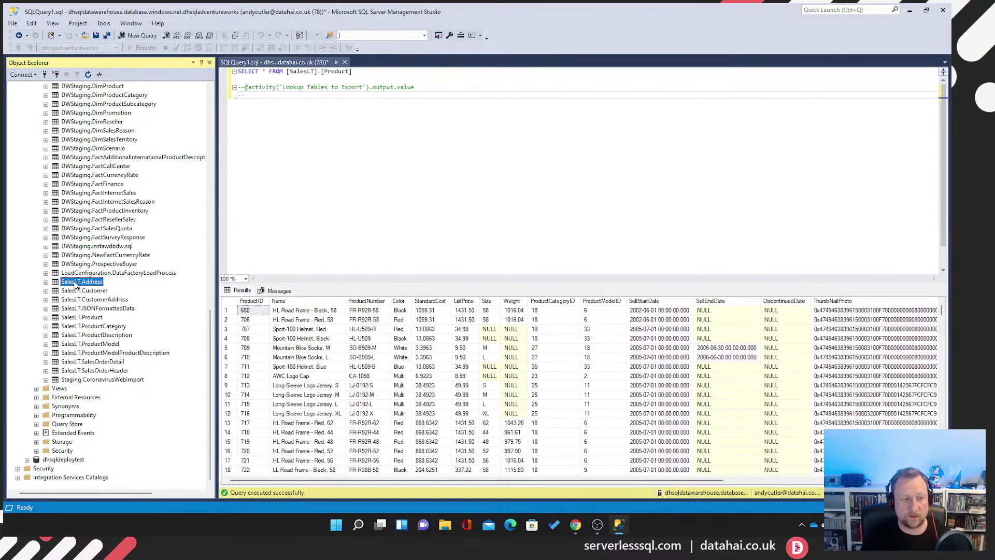
pyautogui.press('Down')
pyautogui.press('Down')
pyautogui.press('Down')
pyautogui.press('Down')
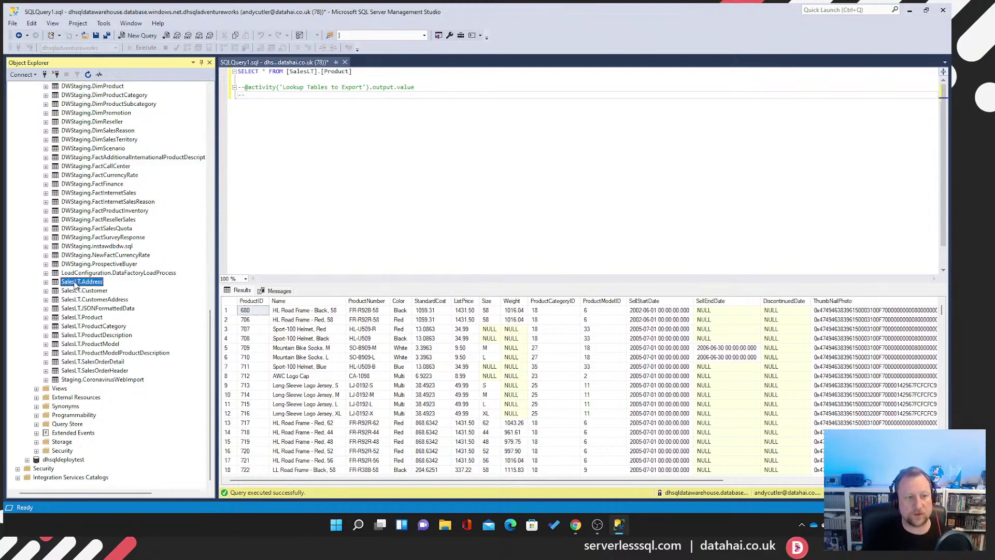
# Look through the remaining SalesLT tables down to SalesOrderHeader, and go back to SalesLT.SalesOrderDetail
pyautogui.press('Down')
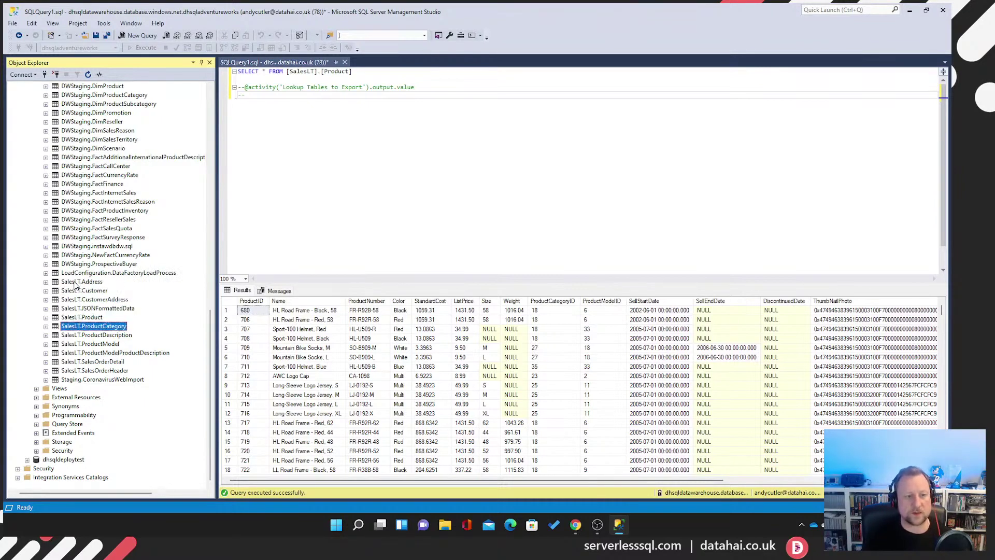
pyautogui.press('Down')
pyautogui.press('Down')
pyautogui.press('Down')
pyautogui.press('Down')
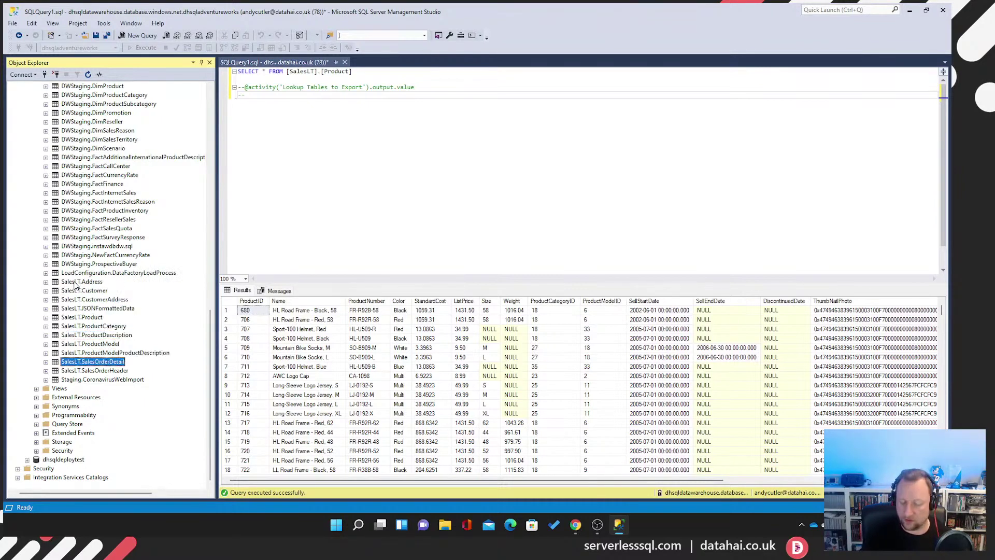
pyautogui.press('Down')
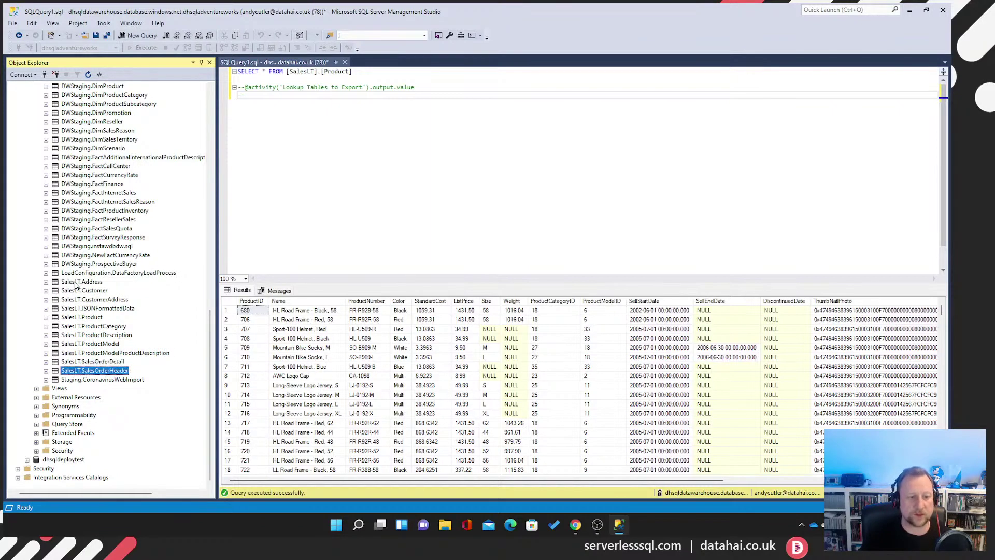
pyautogui.press('Up')
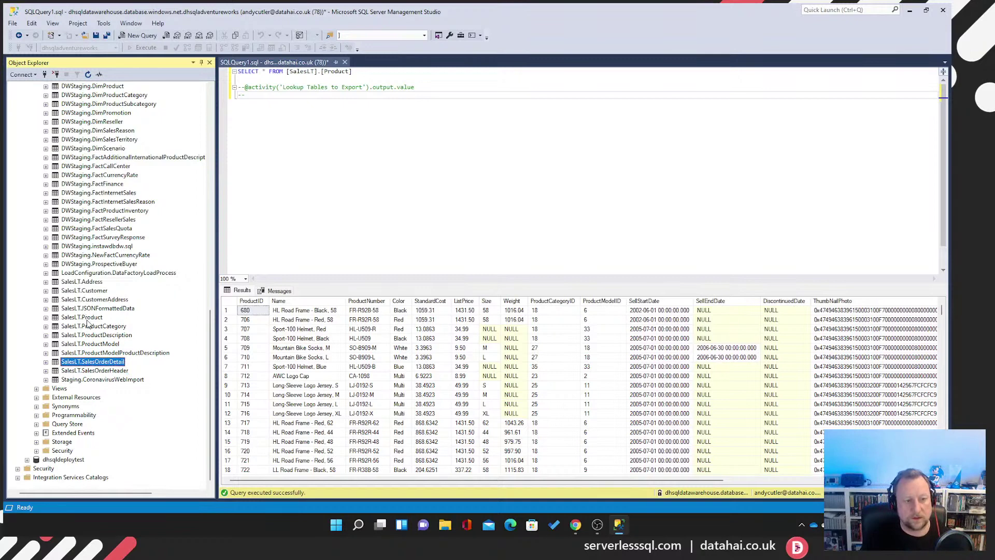
# Run the SELECT query on [SalesLT].[Product], widen the Name column and examine the product rows
pyautogui.click(378, 135)
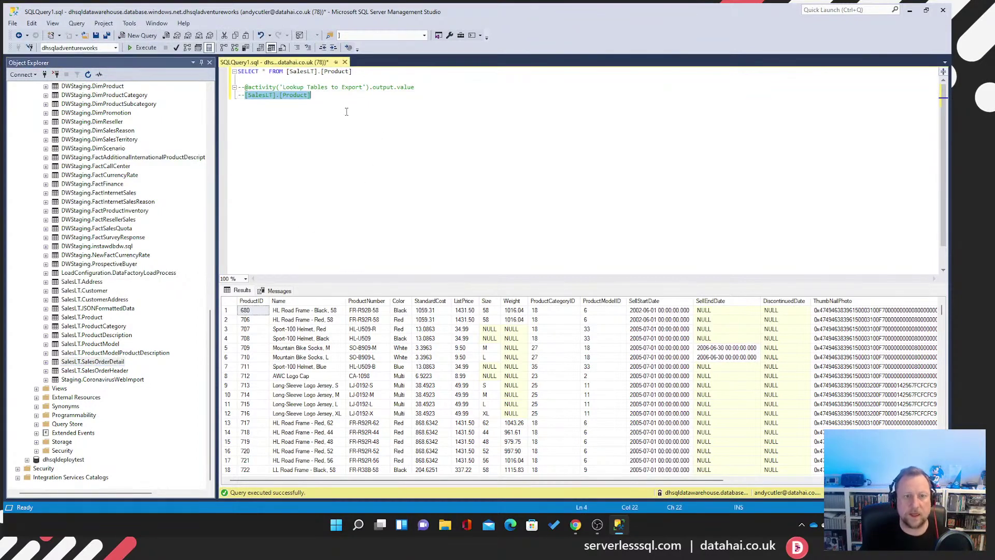
pyautogui.moveTo(363, 71); pyautogui.dragTo(124, 71)
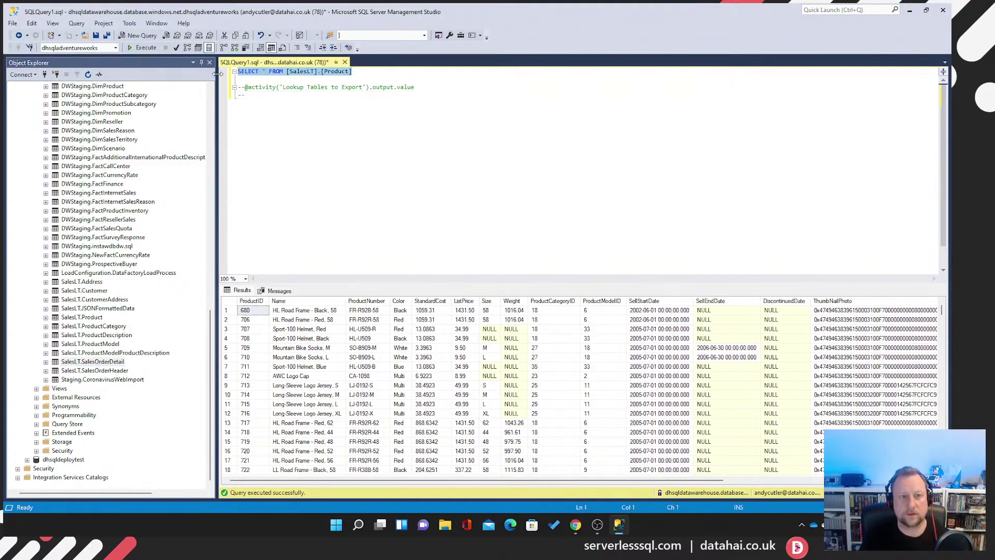
pyautogui.click(143, 47)
pyautogui.click(342, 376)
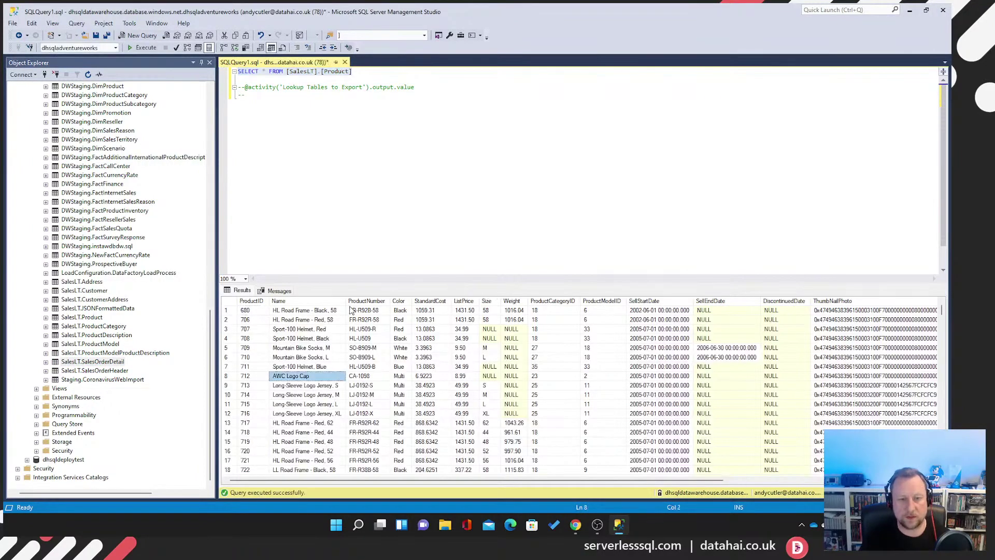
pyautogui.moveTo(346, 301); pyautogui.dragTo(404, 301)
pyautogui.click(331, 357)
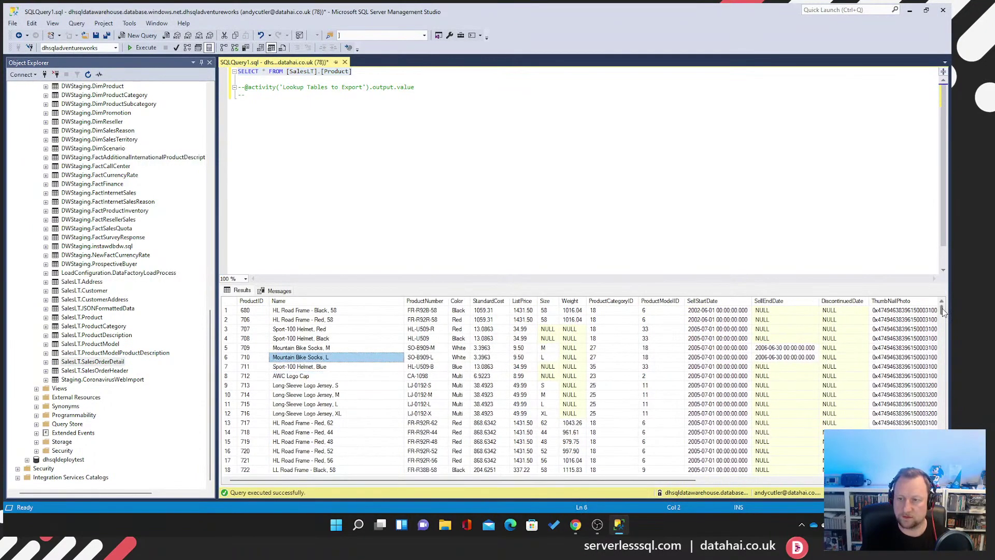
pyautogui.moveTo(942, 311)
pyautogui.mouseDown()
pyautogui.moveTo(942, 433)
pyautogui.moveTo(944, 309)
pyautogui.mouseUp()
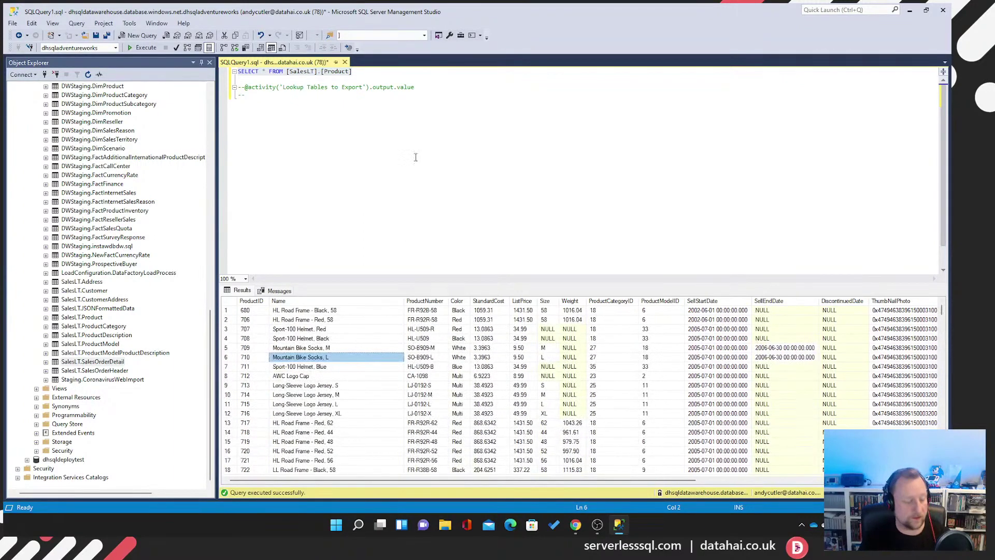
# End the Product query with a semicolon and write select * from SalesLT.SalesOrderDetail two lines below it
pyautogui.click(381, 71)
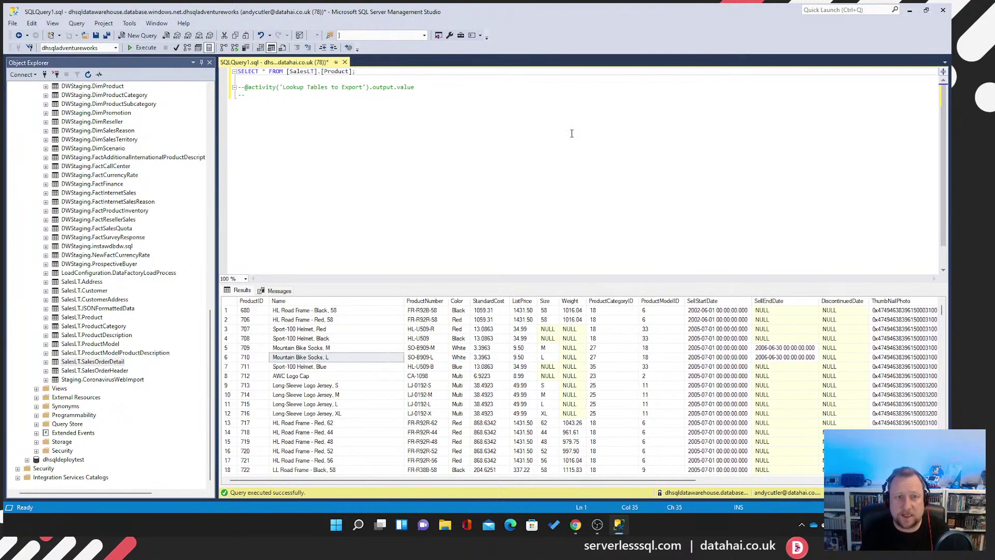
pyautogui.press('Return')
pyautogui.press('Return')
pyautogui.write('select ')
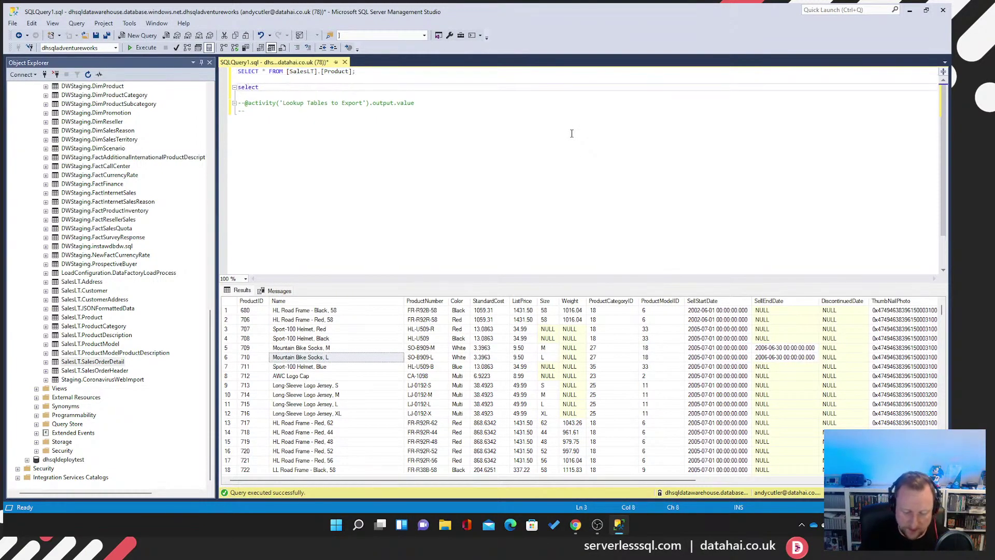
pyautogui.write('* from SalesLT.')
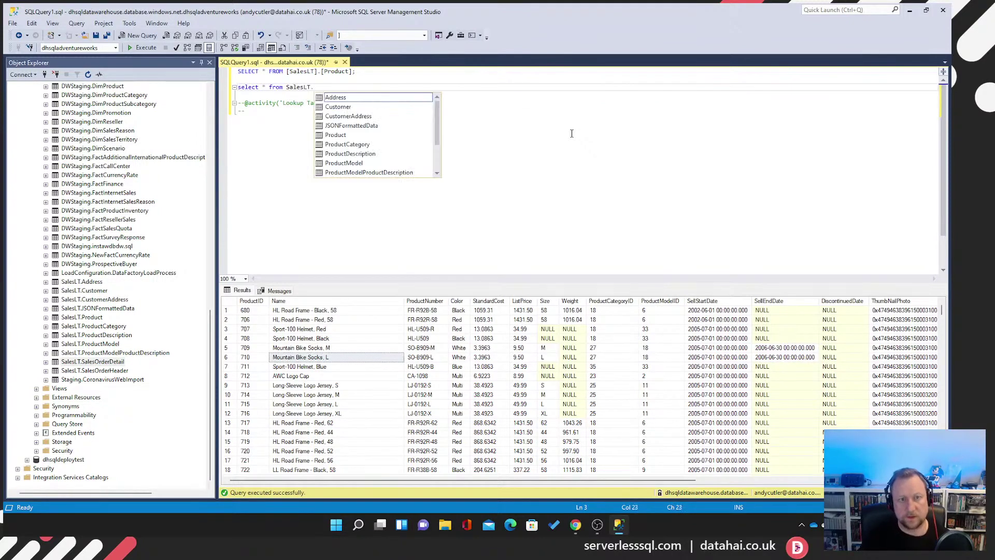
pyautogui.press('Down')
pyautogui.press('Down')
pyautogui.press('Down')
pyautogui.press('Down')
pyautogui.press('Down')
pyautogui.press('Down')
pyautogui.press('Down')
pyautogui.press('Down')
pyautogui.press('Down')
pyautogui.press('Down')
pyautogui.press('Down')
pyautogui.press('Down')
pyautogui.press('Down')
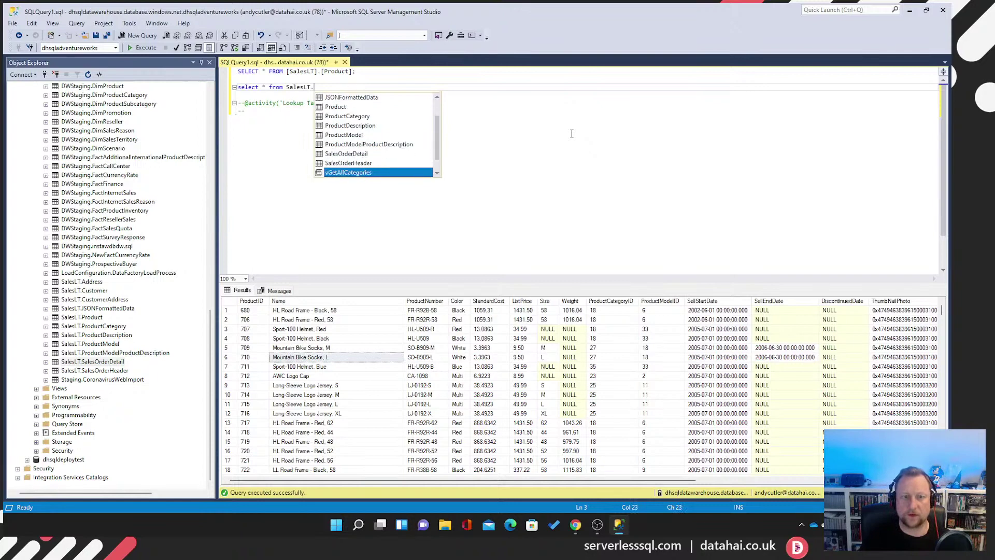
pyautogui.press('Up')
pyautogui.press('Up')
pyautogui.press('Tab')
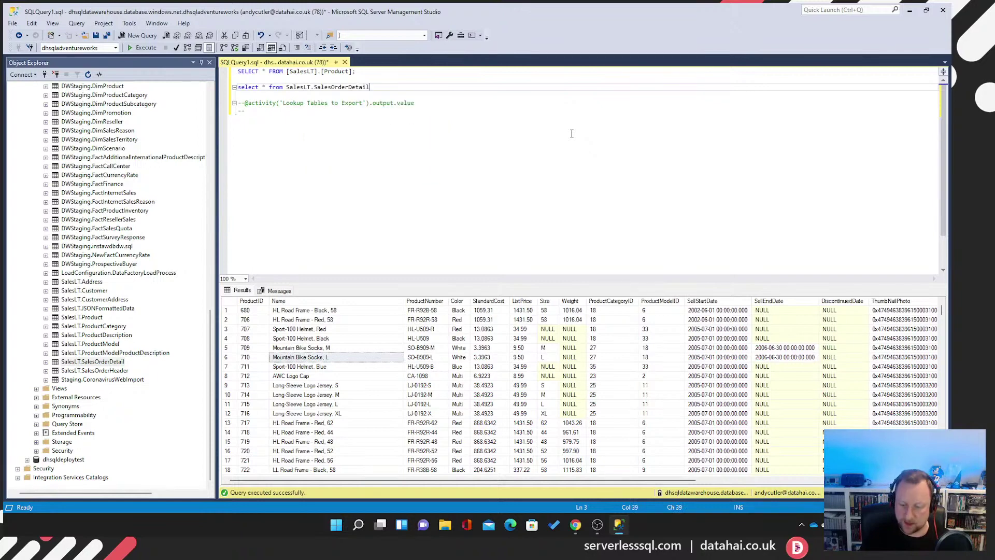
# Run only the SalesOrderDetail query and examine its order lines, including the line totals and order quantities
pyautogui.hotkey('shift', 'Home')
pyautogui.press('F5')
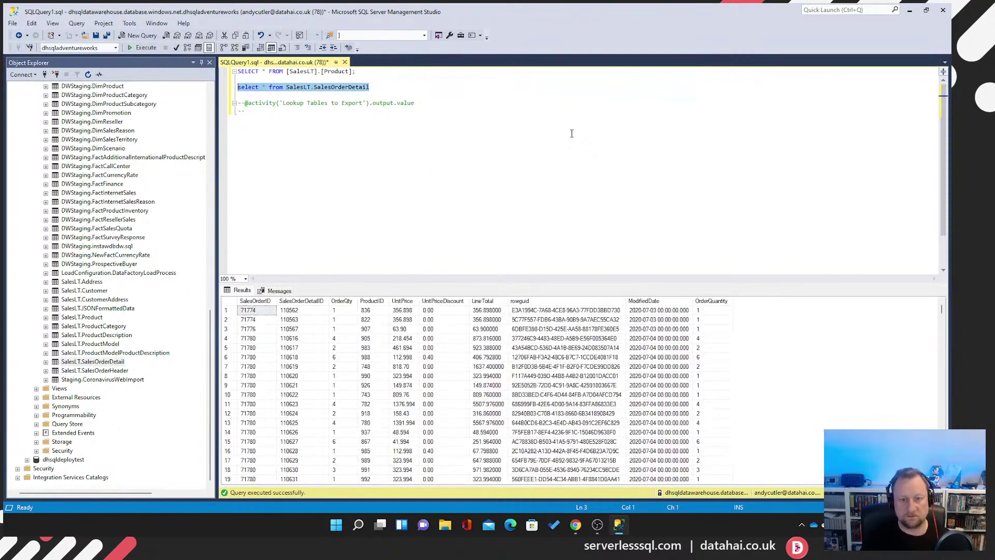
pyautogui.click(415, 358)
pyautogui.click(470, 337)
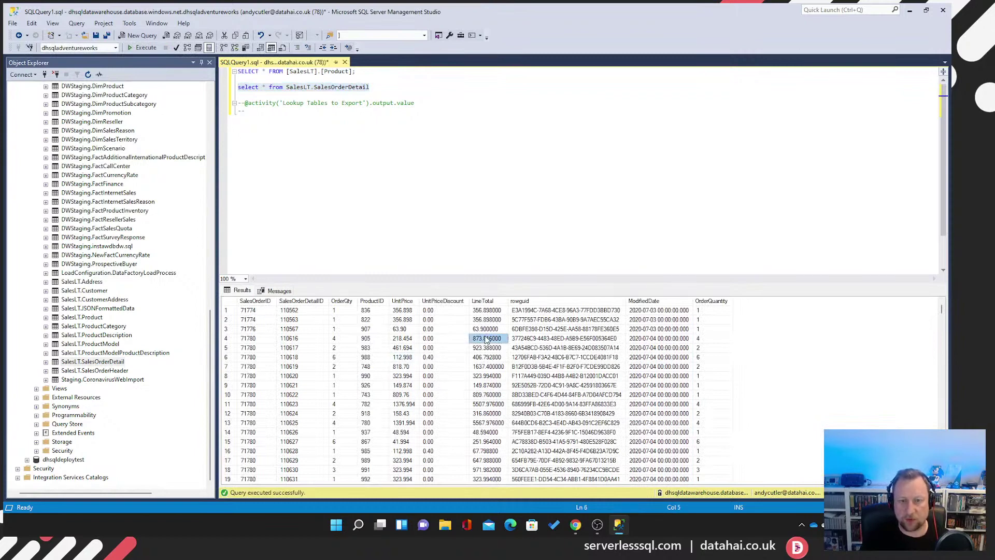
pyautogui.click(342, 302)
pyautogui.click(500, 208)
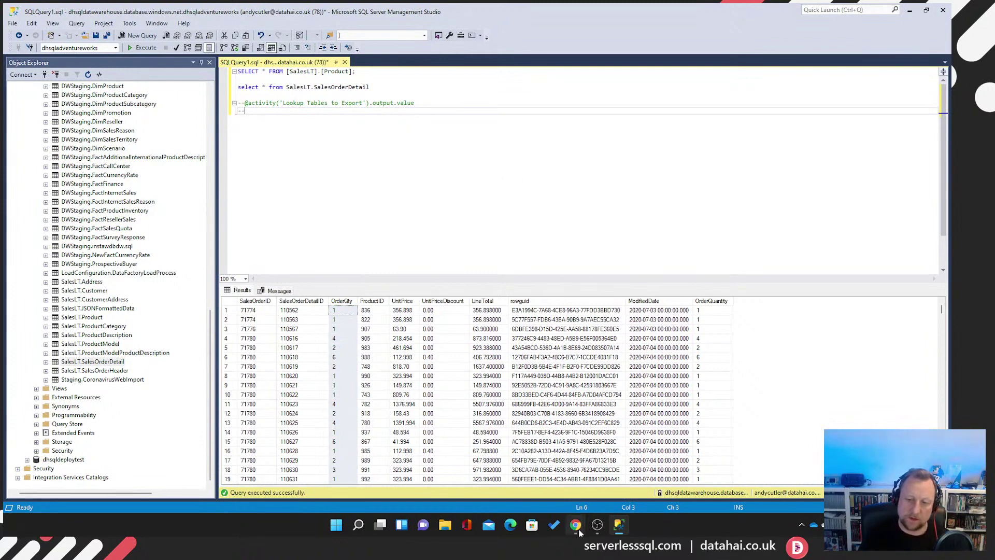
# Switch to Synapse in Chrome and add a Lookup activity from the General group to the pipeline canvas
pyautogui.moveTo(578, 532)
pyautogui.click(500, 490)
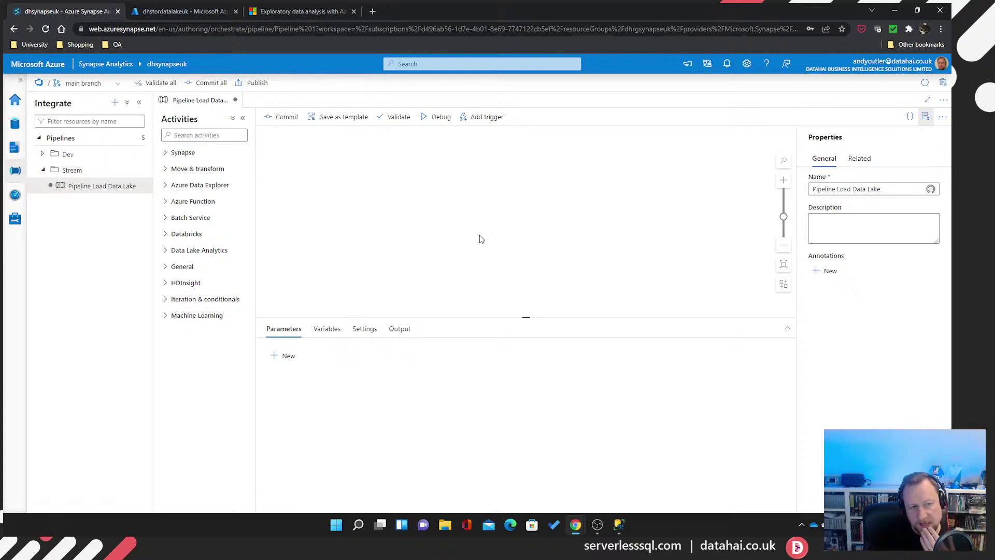
pyautogui.click(167, 268)
pyautogui.scroll(-1, 226, 418)
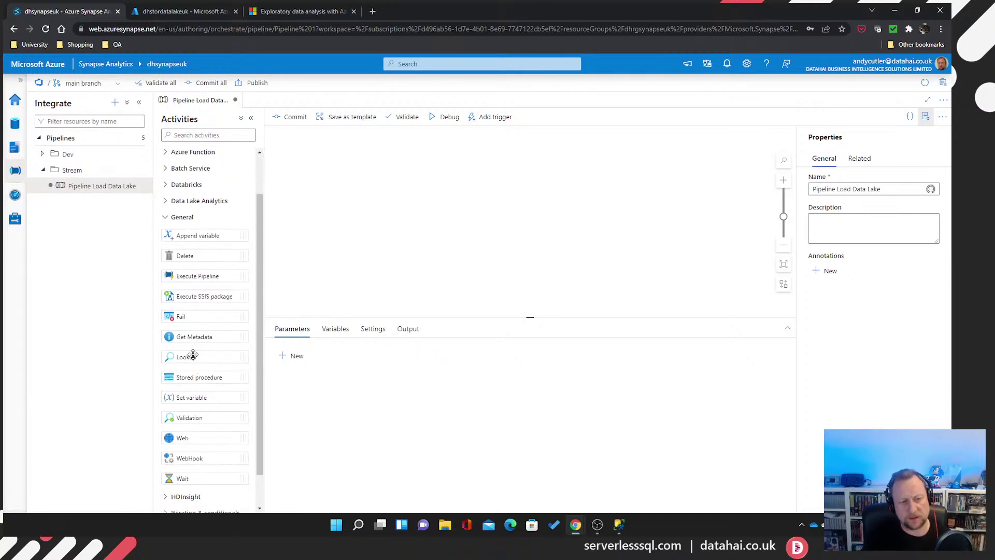
pyautogui.moveTo(199, 358); pyautogui.dragTo(348, 201)
# Name the lookup activity "Lookup SQL Tables to Export", enlarge its properties area and set the retry interval to 60 seconds
pyautogui.click(415, 353)
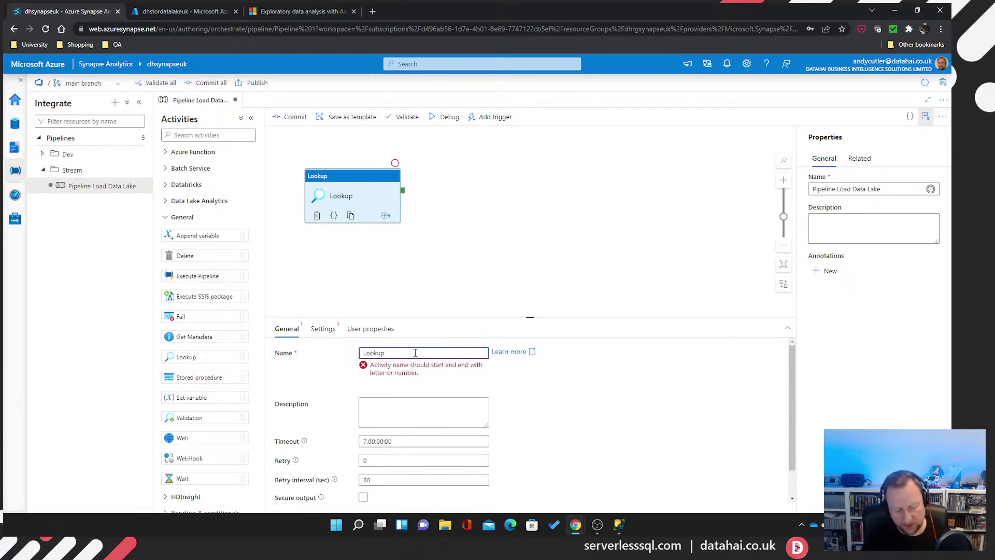
pyautogui.write('SQL Tables to Export')
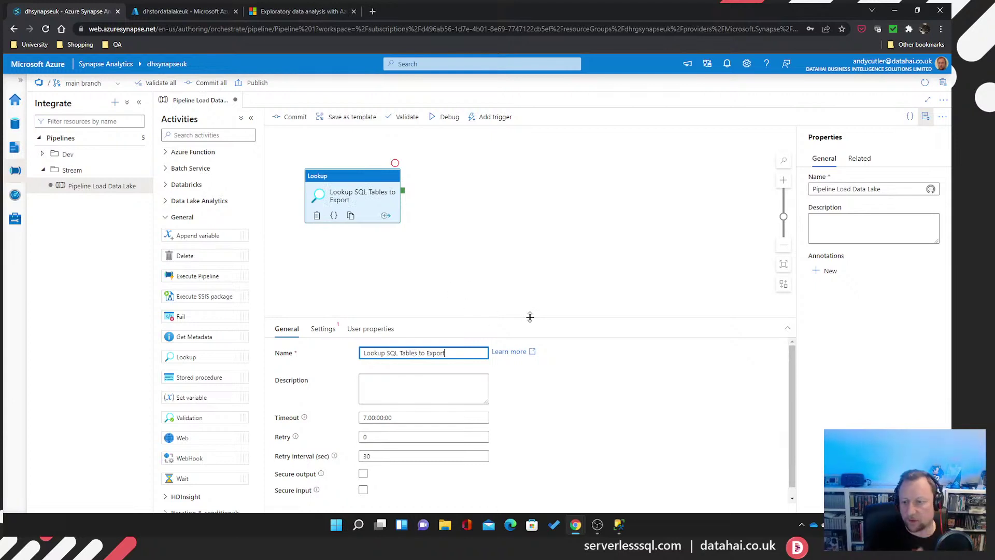
pyautogui.moveTo(529, 320); pyautogui.dragTo(530, 260)
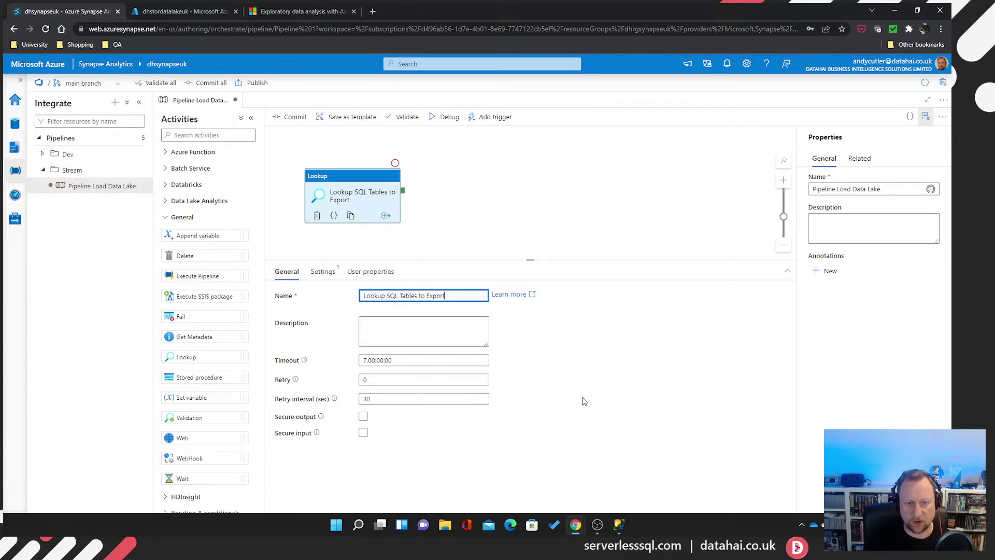
pyautogui.doubleClick(387, 399)
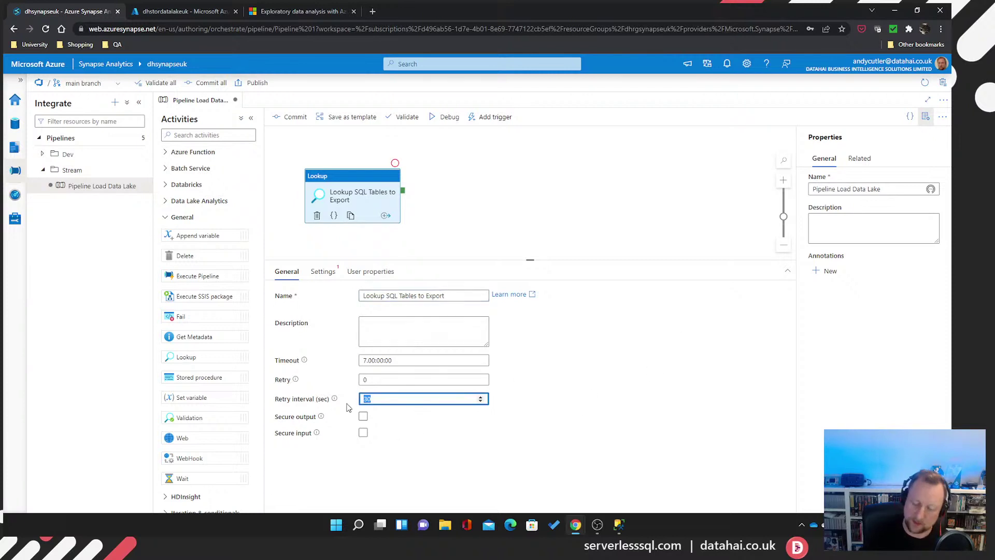
pyautogui.write('60')
pyautogui.click(596, 391)
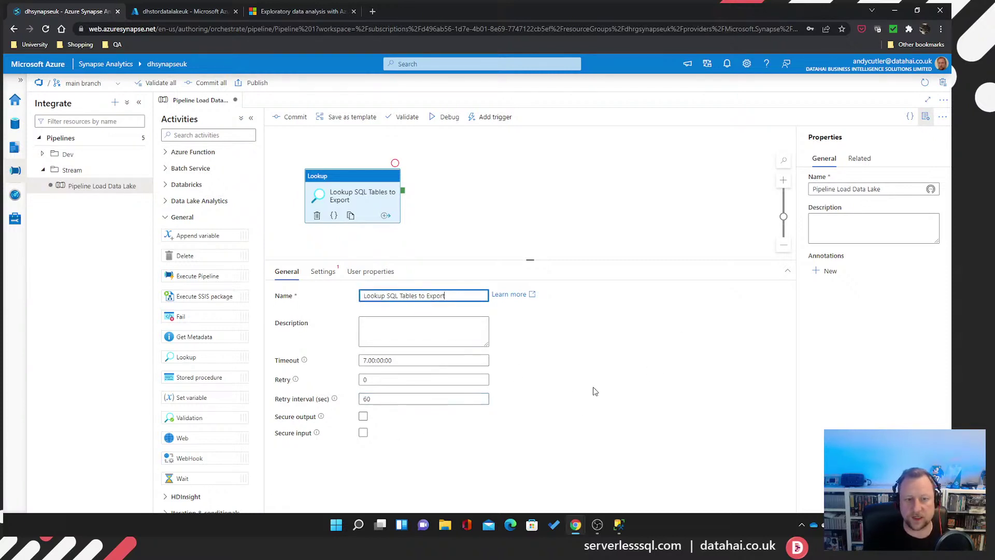
# Turn off First row only in the lookup's settings and check which existing source datasets are available
pyautogui.click(324, 272)
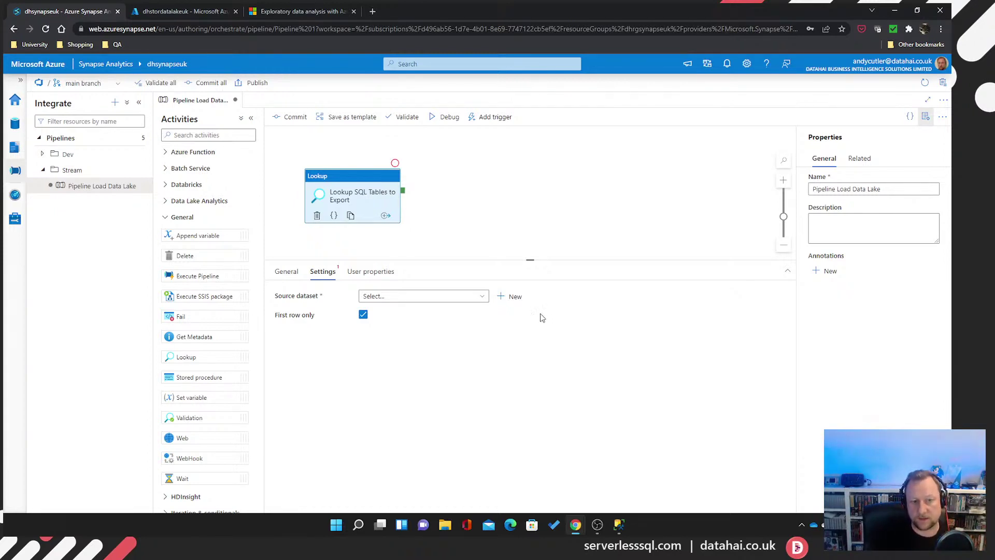
pyautogui.click(363, 318)
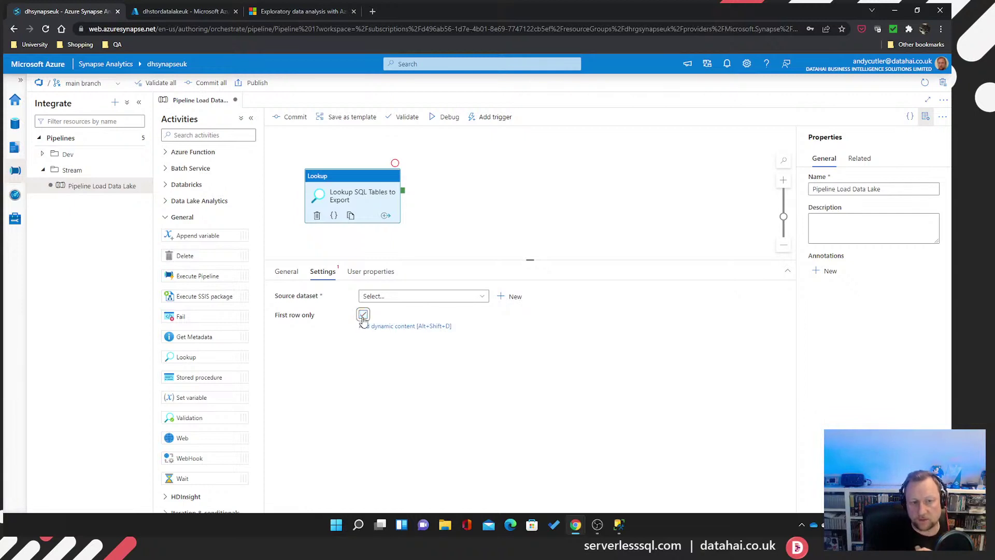
pyautogui.click(474, 298)
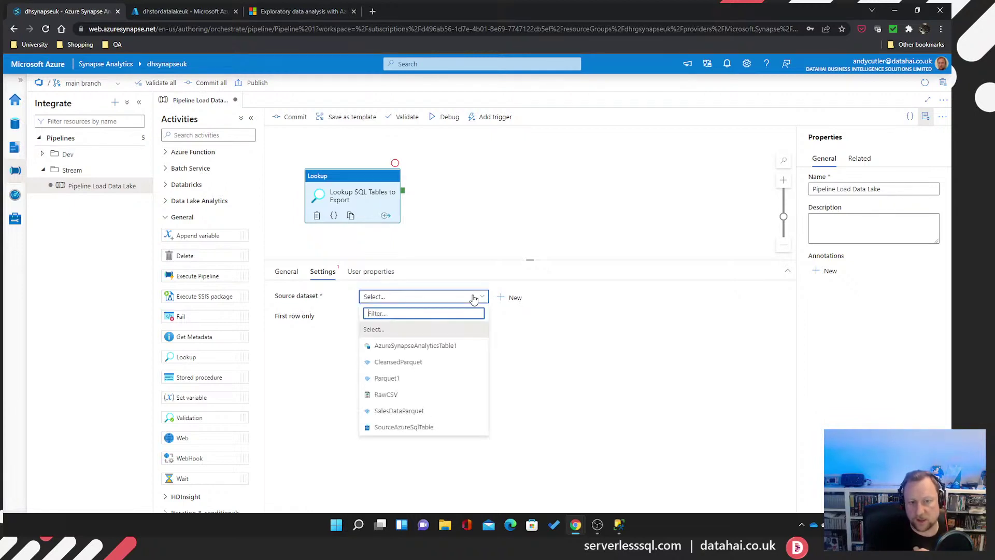
pyautogui.click(537, 316)
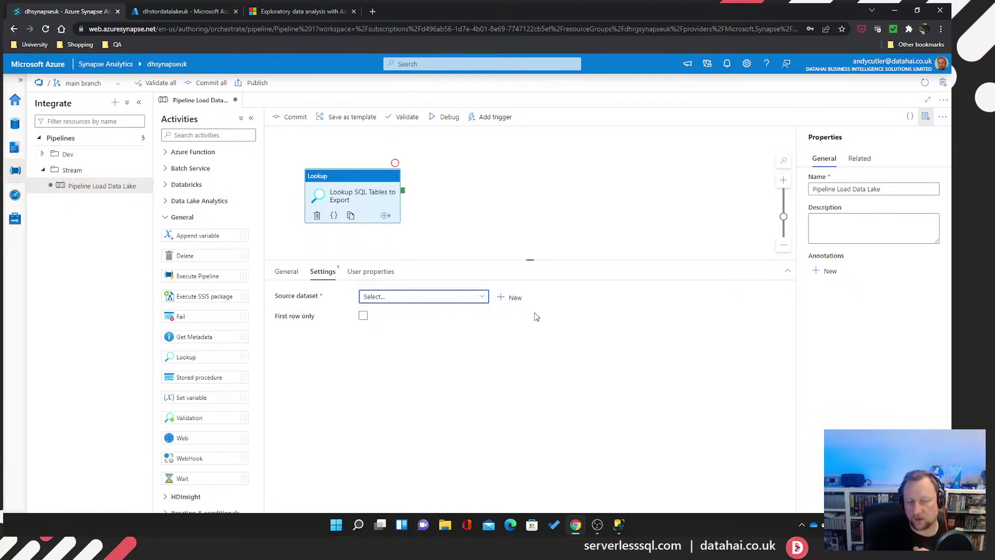
# Start a new source dataset for the lookup, using Azure SQL Database as the data store
pyautogui.click(510, 300)
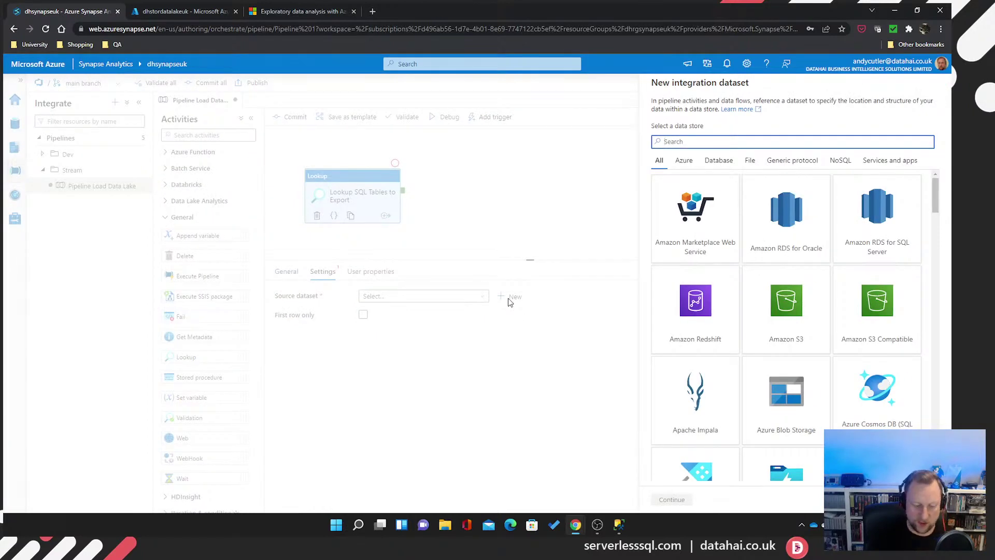
pyautogui.write('sql')
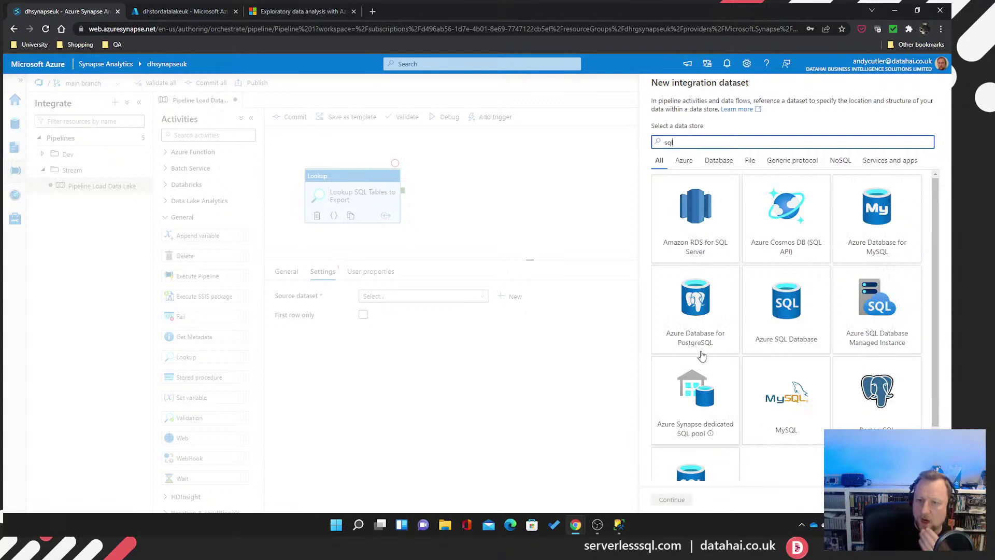
pyautogui.click(788, 326)
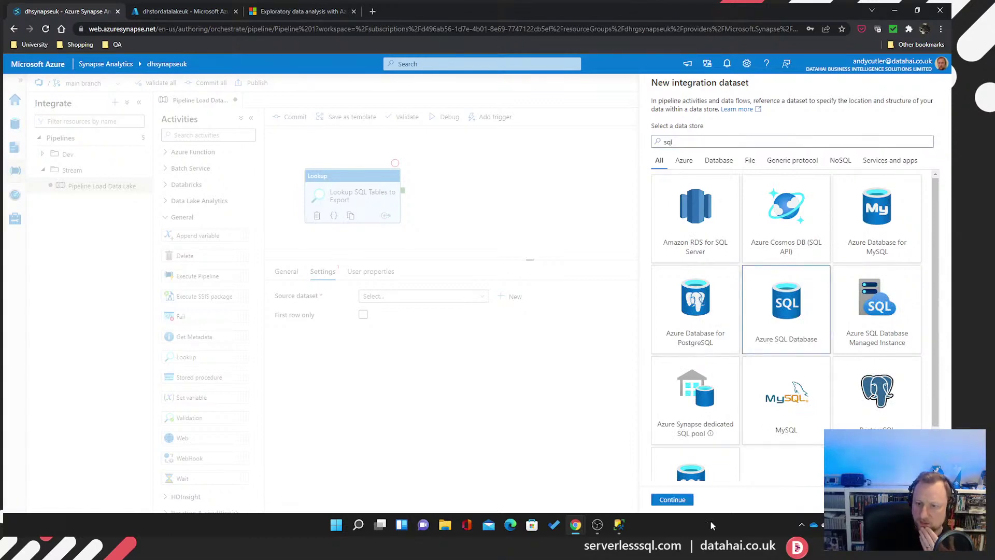
pyautogui.click(676, 501)
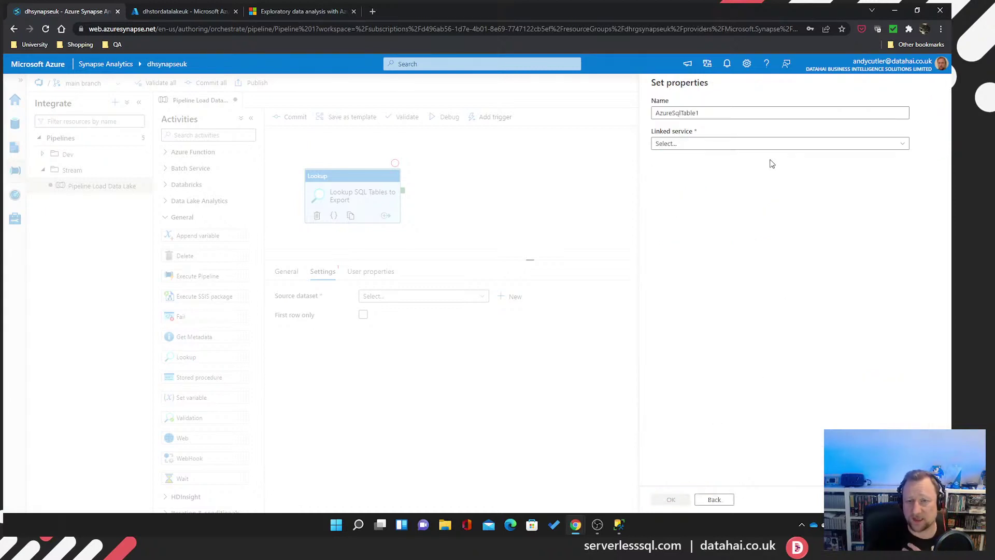
# Name the new Azure SQL dataset SourceAzureSql
pyautogui.click(714, 113)
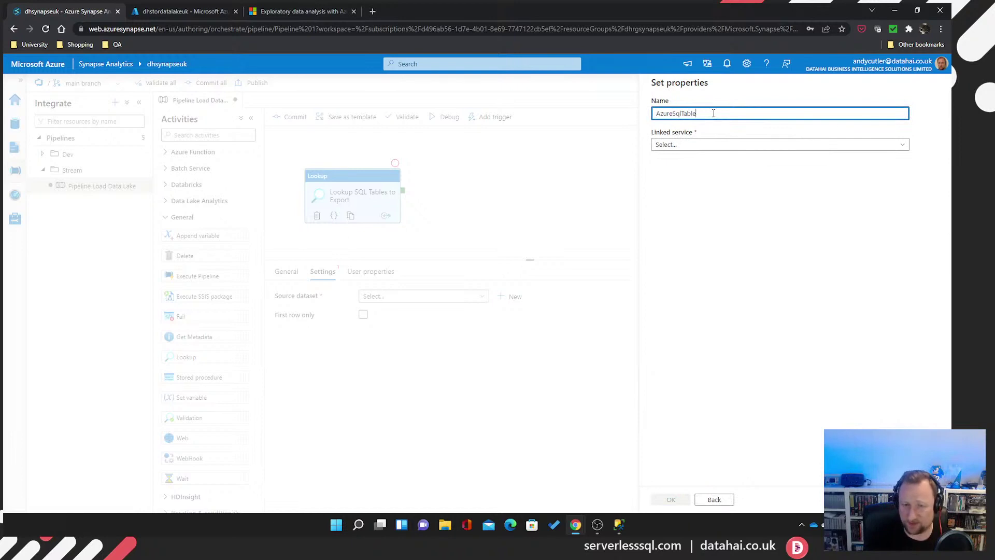
pyautogui.press('Home')
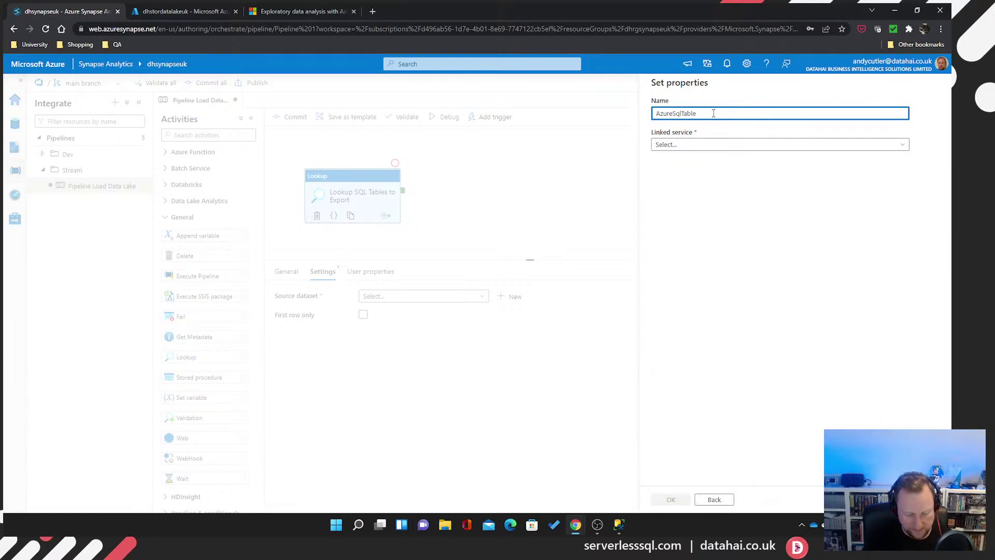
pyautogui.write('Source')
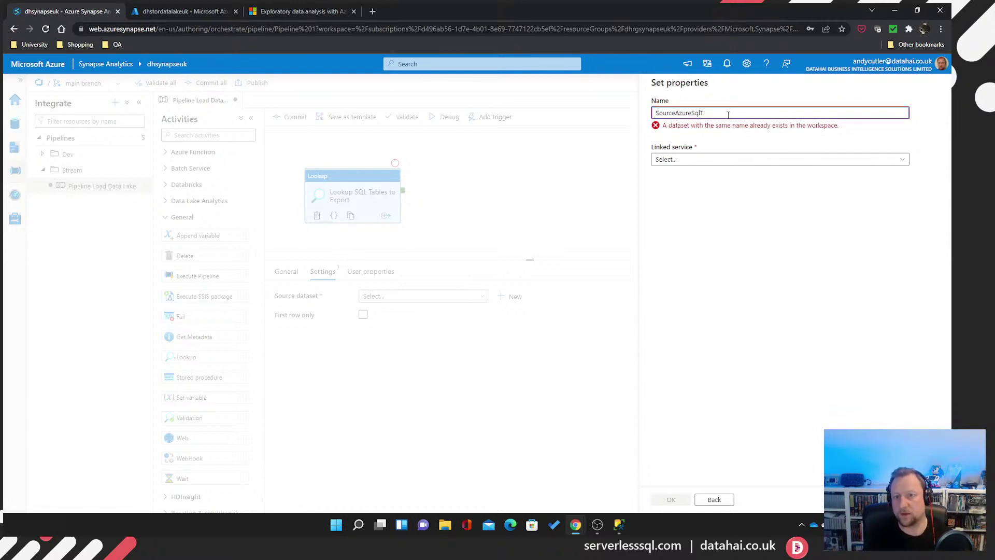
pyautogui.press('BackSpace')
pyautogui.press('BackSpace')
pyautogui.press('BackSpace')
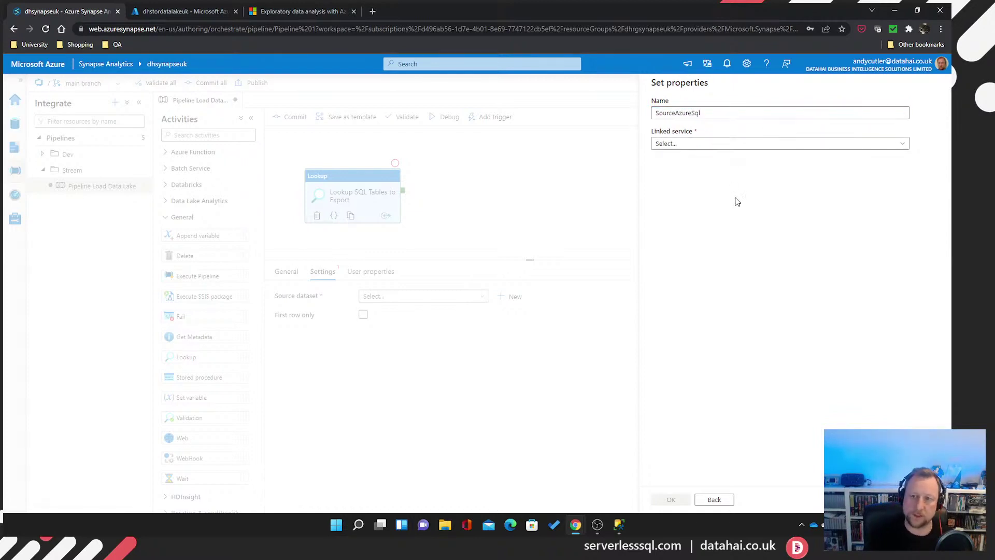
# Start a new linked service for the dataset and name it SourceAzureSqlLinkedService
pyautogui.click(680, 145)
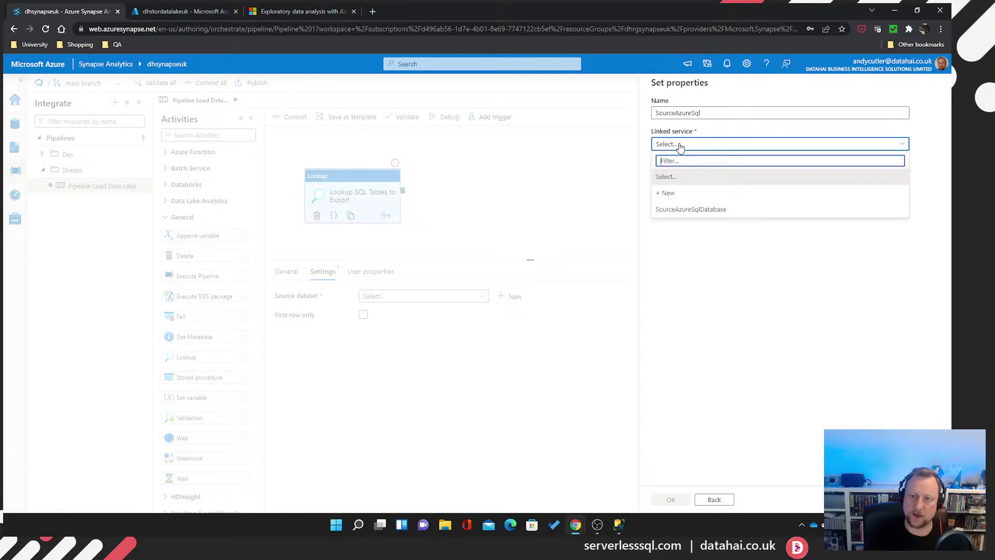
pyautogui.click(672, 196)
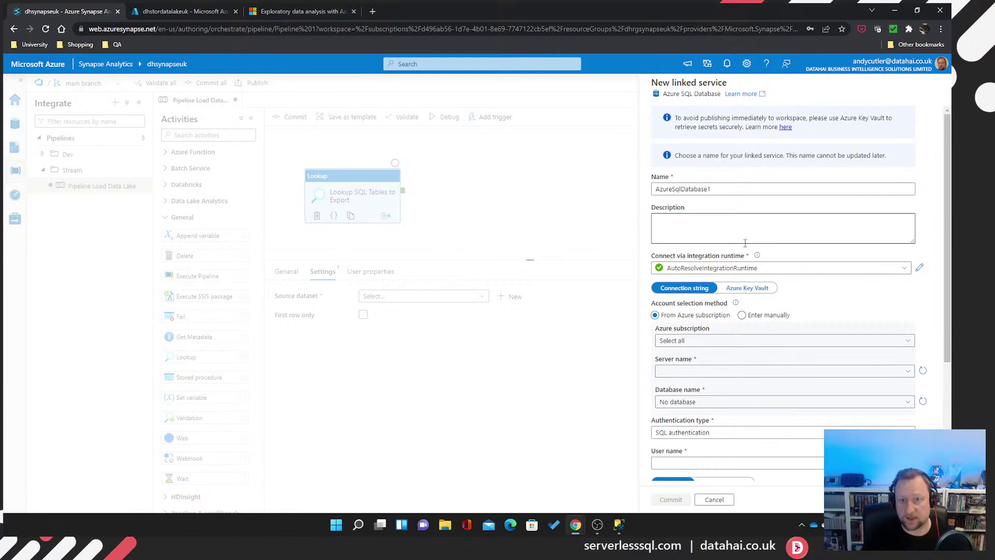
pyautogui.click(733, 188)
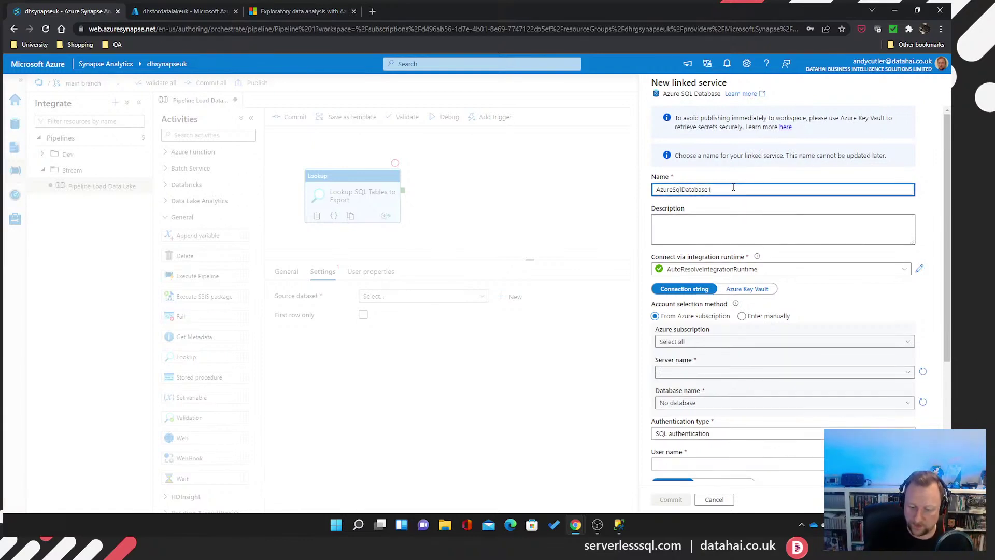
pyautogui.hotkey('ctrl', 'a')
pyautogui.write('SourceAzureSqlDatabase')
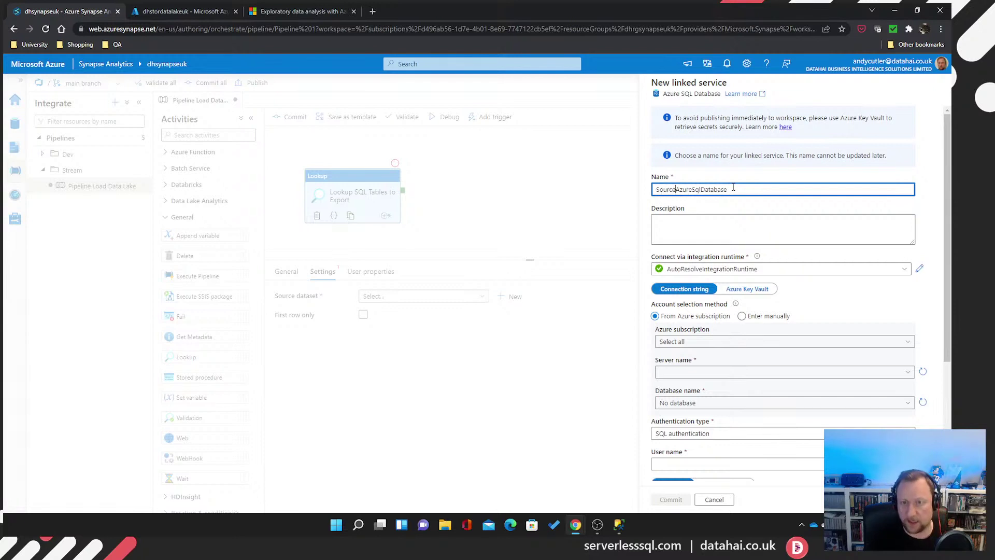
pyautogui.click(675, 188)
pyautogui.press('BackSpace')
pyautogui.press('BackSpace')
pyautogui.press('BackSpace')
pyautogui.press('BackSpace')
pyautogui.press('BackSpace')
pyautogui.press('BackSpace')
pyautogui.press('BackSpace')
pyautogui.press('BackSpace')
pyautogui.press('BackSpace')
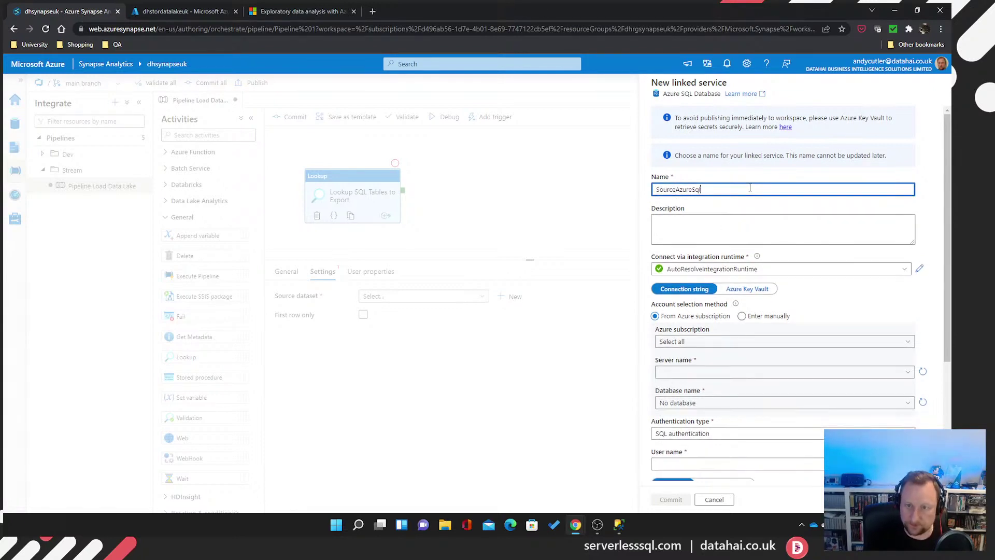
pyautogui.write('lLinked')
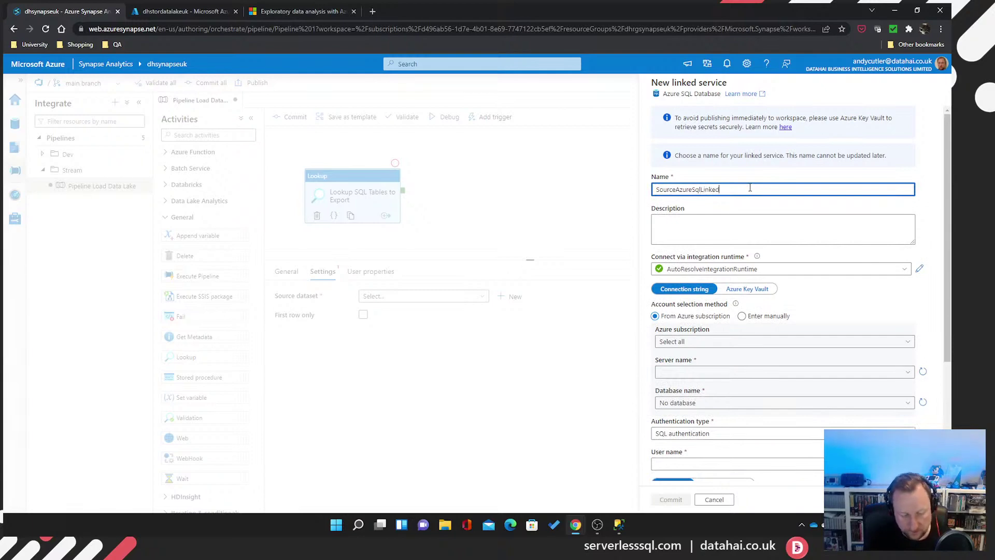
pyautogui.write('Service')
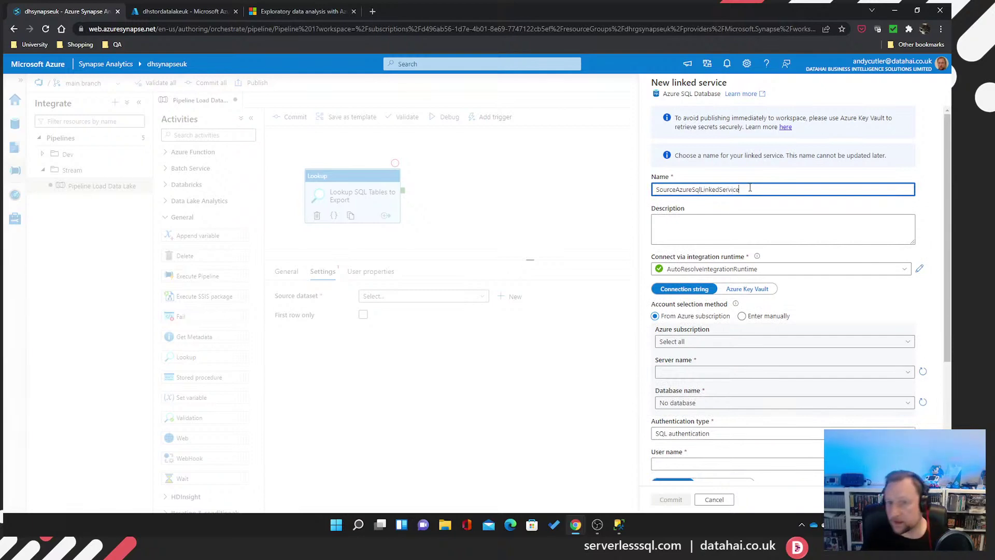
pyautogui.click(723, 173)
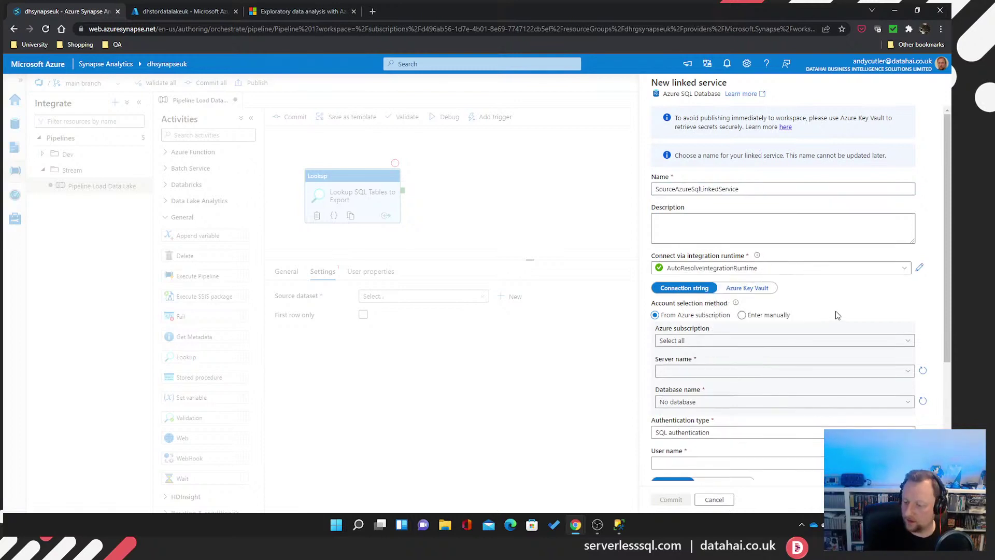
# Source the linked service's connection from Azure Key Vault, using the AzureKeyVault linked service and the SourceAzureSQLDatabase secret
pyautogui.click(756, 289)
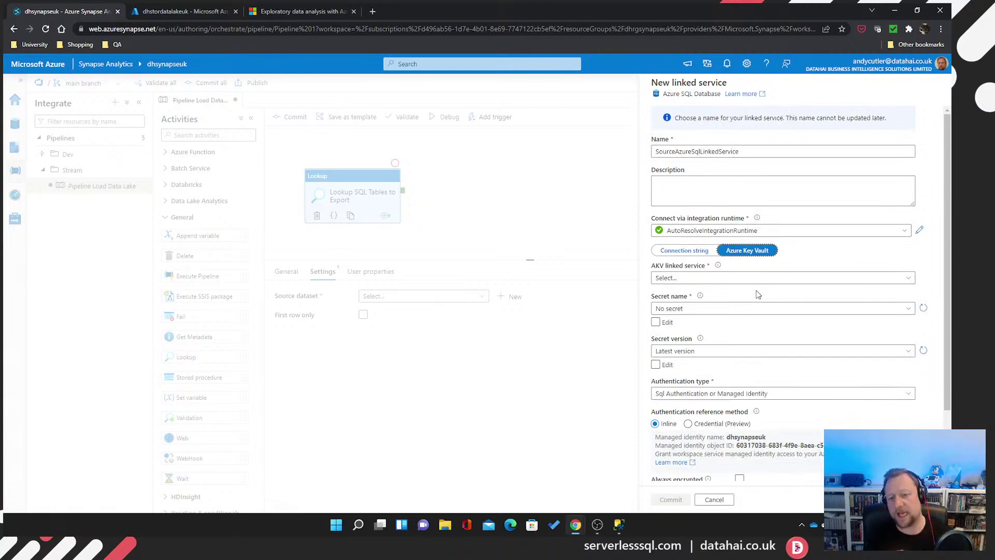
pyautogui.moveTo(737, 440)
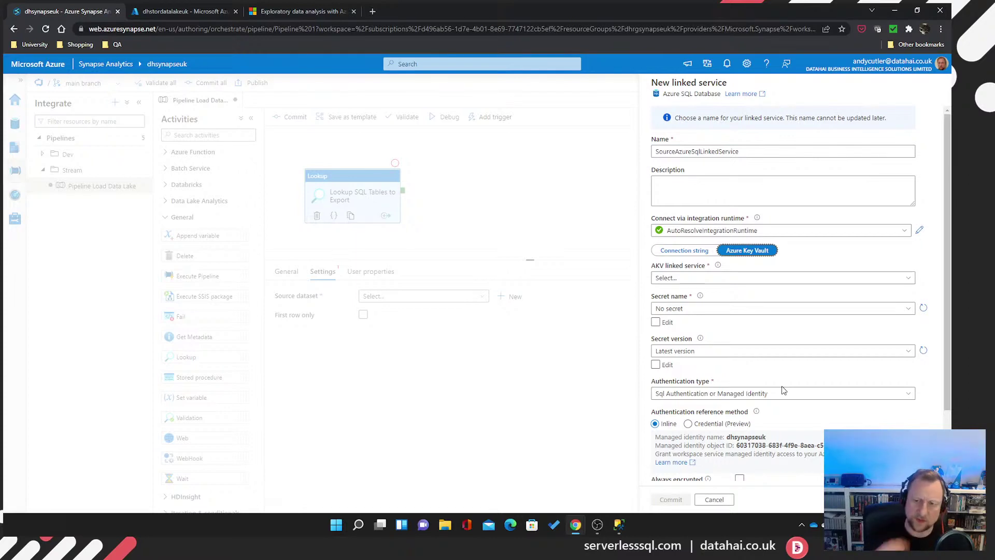
pyautogui.click(758, 278)
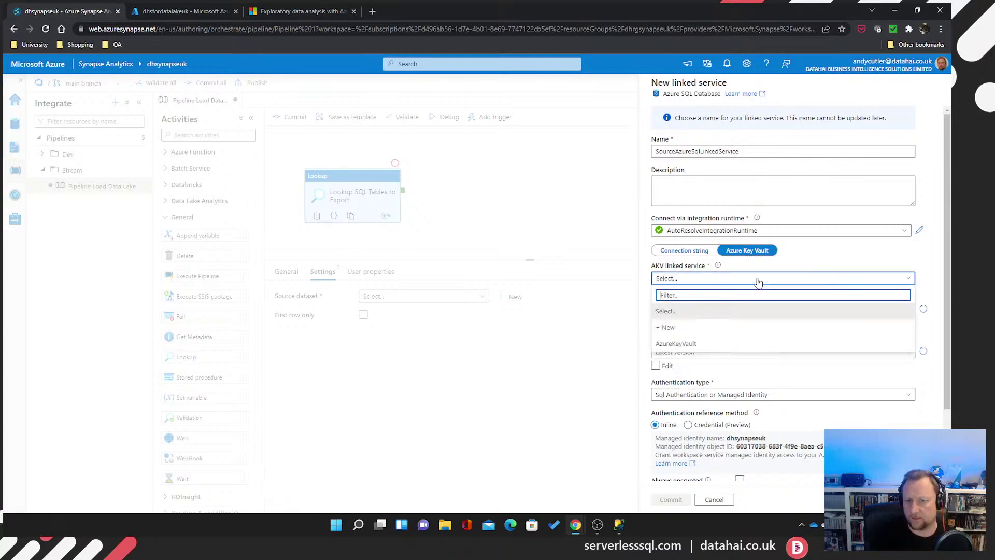
pyautogui.click(676, 344)
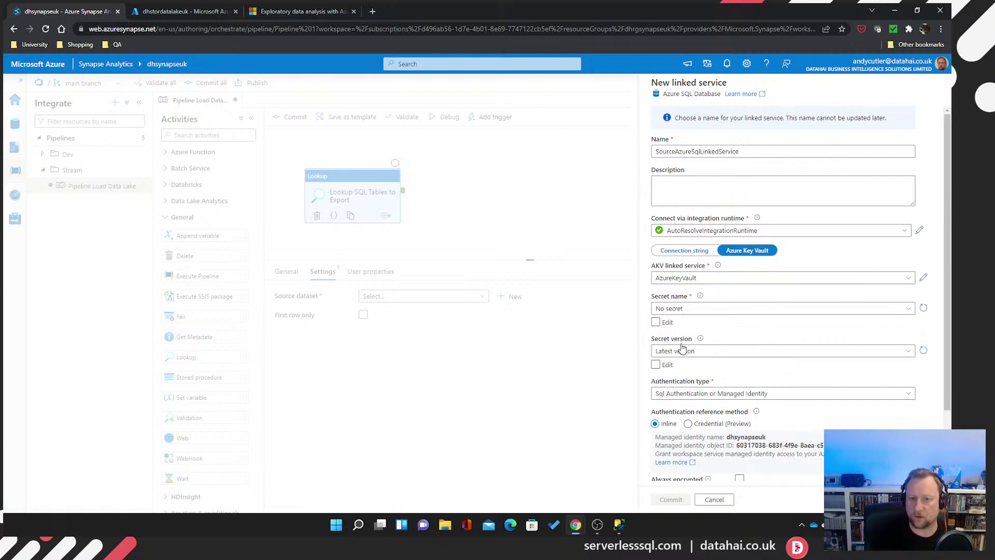
pyautogui.click(897, 309)
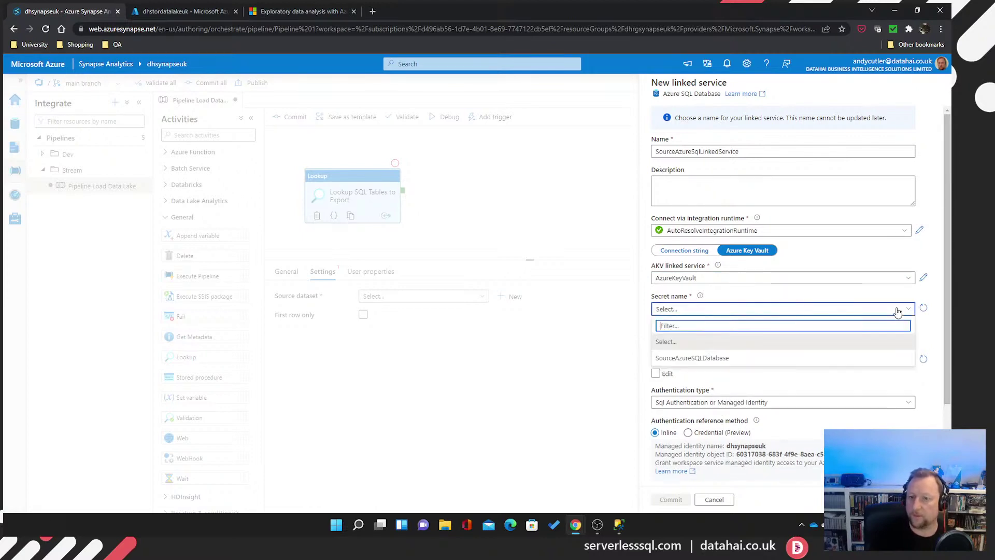
pyautogui.click(702, 359)
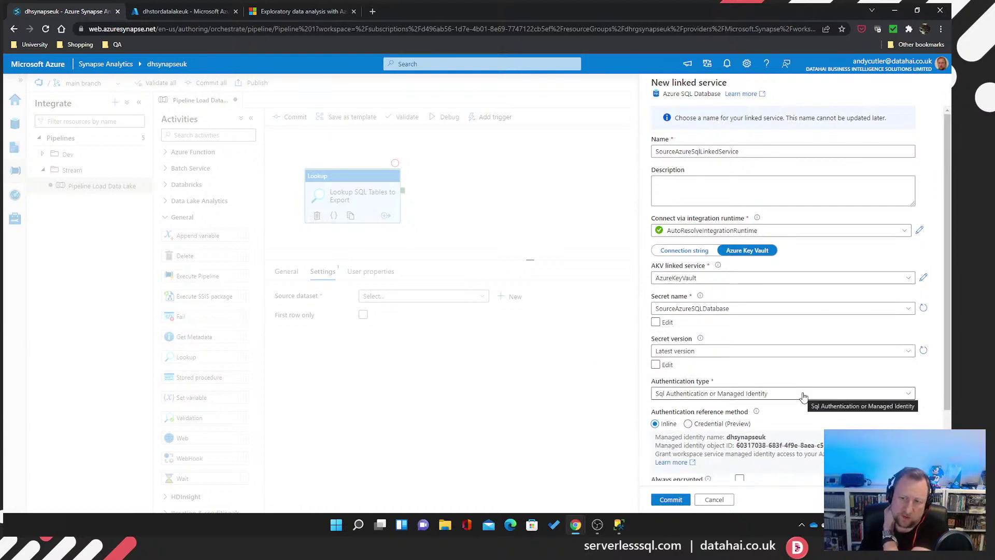
# Check which credentials the Credential (Preview) authentication reference method offers, and return the method to Inline
pyautogui.scroll(-2, 796, 370)
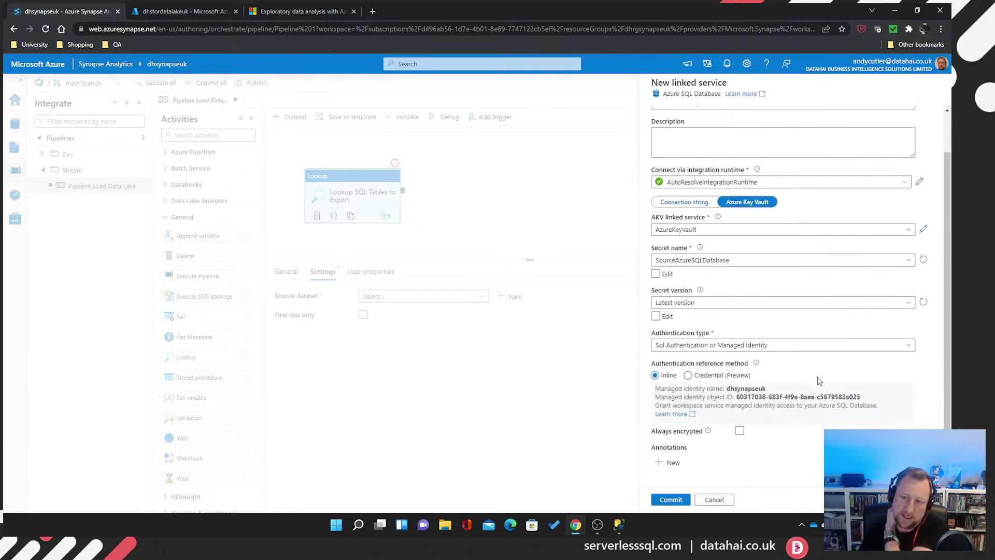
pyautogui.scroll(-1, 819, 381)
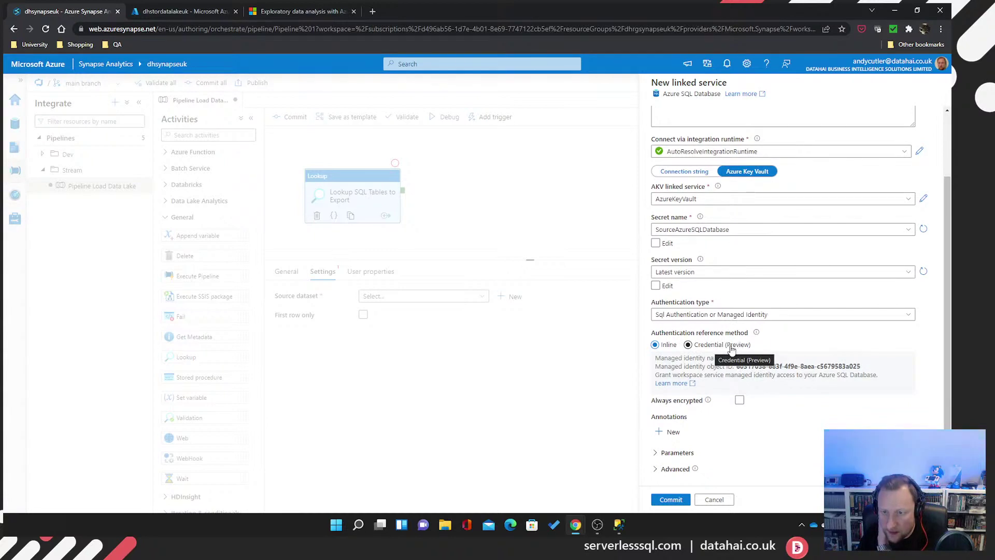
pyautogui.click(689, 345)
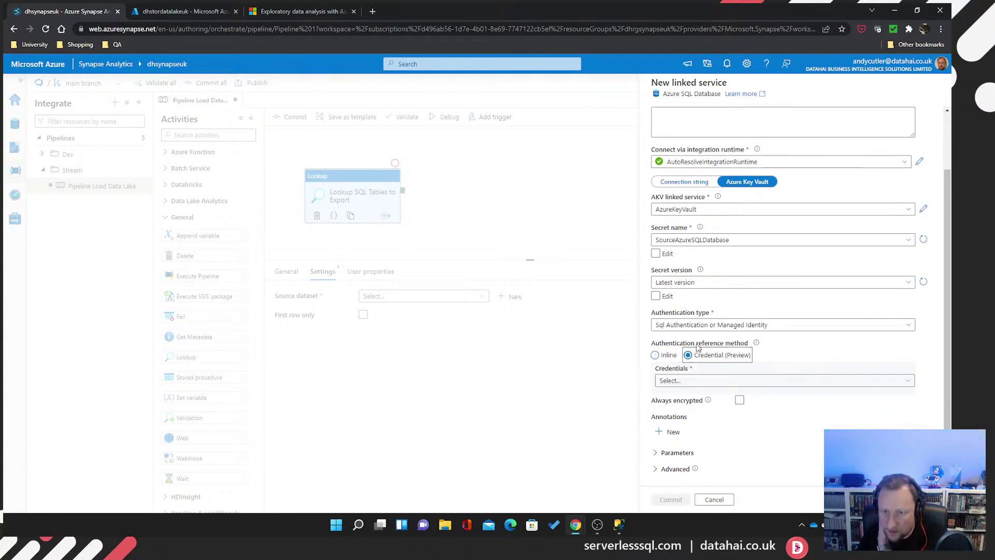
pyautogui.click(782, 385)
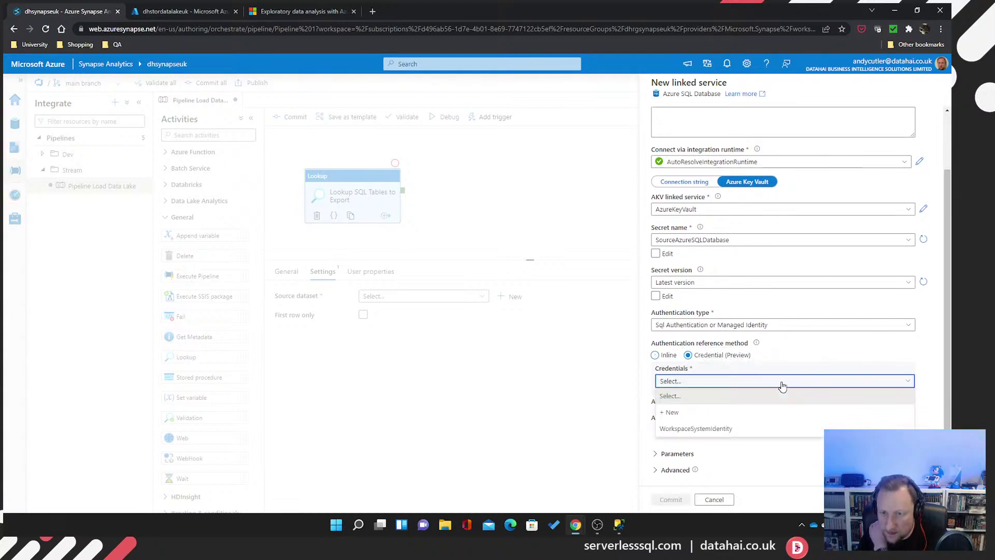
pyautogui.click(783, 386)
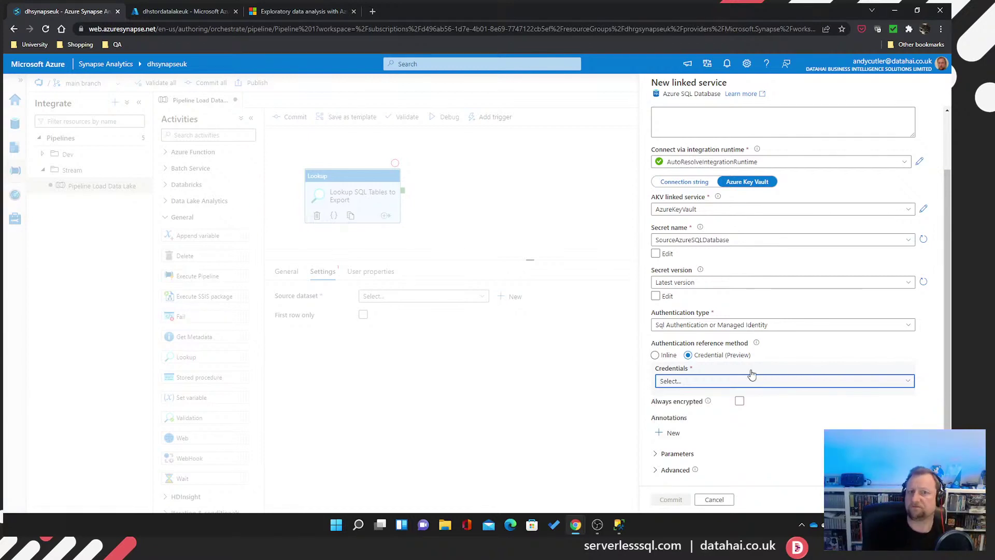
pyautogui.click(656, 355)
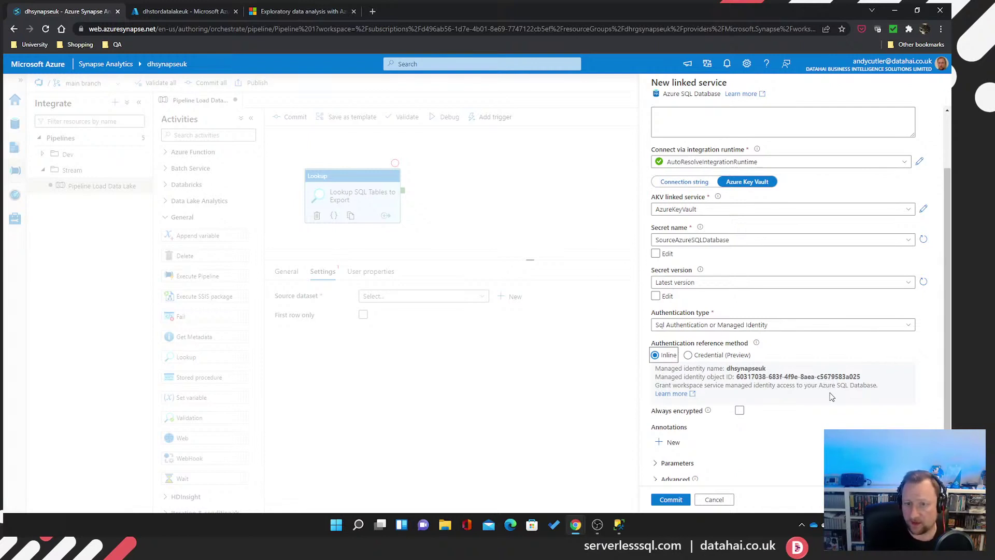
# Commit the linked service and create the source dataset without choosing a table or importing a schema
pyautogui.scroll(-1, 866, 376)
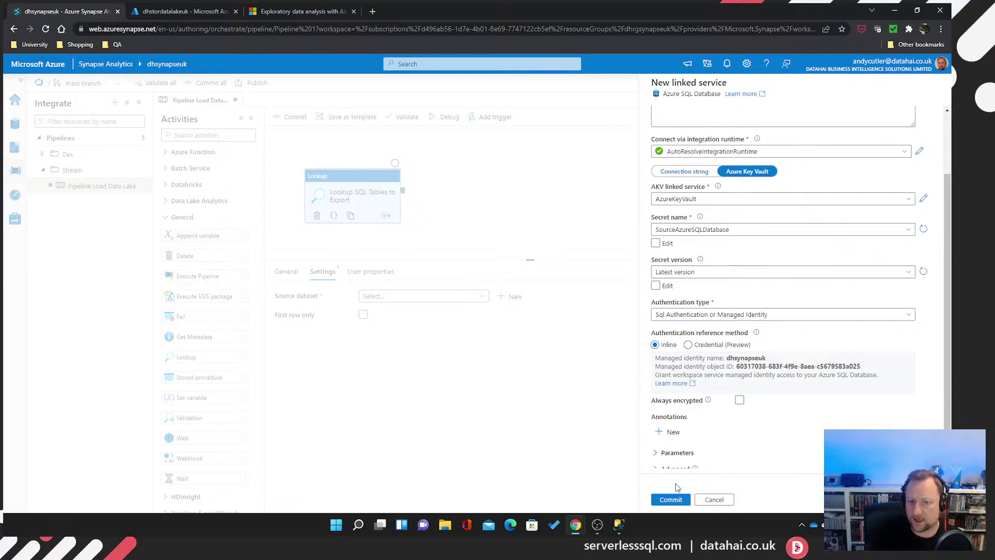
pyautogui.click(672, 501)
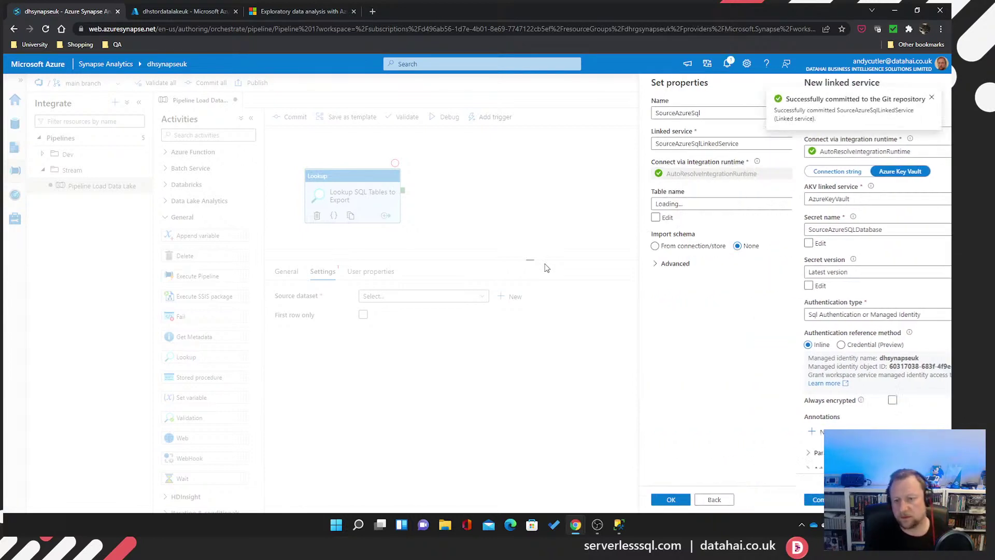
pyautogui.click(933, 98)
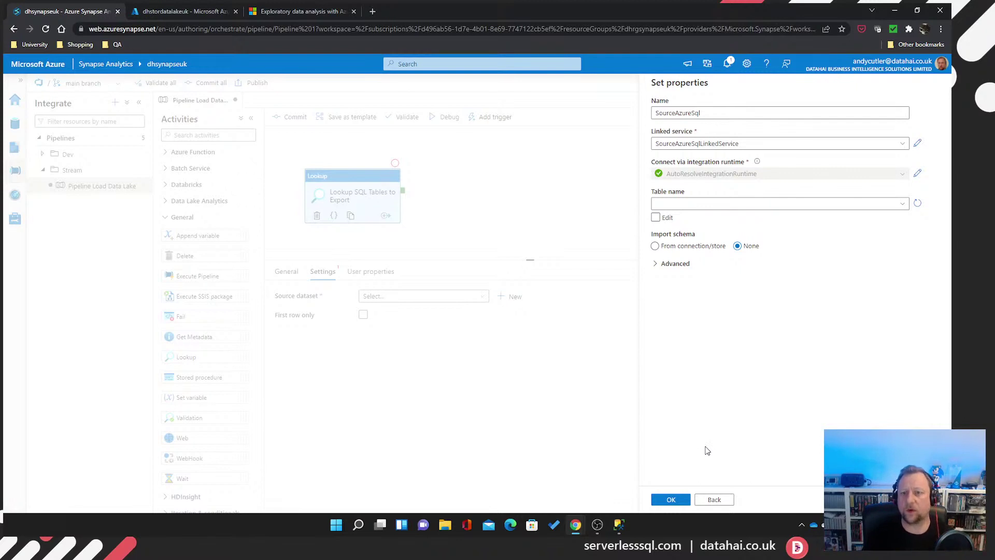
pyautogui.click(671, 499)
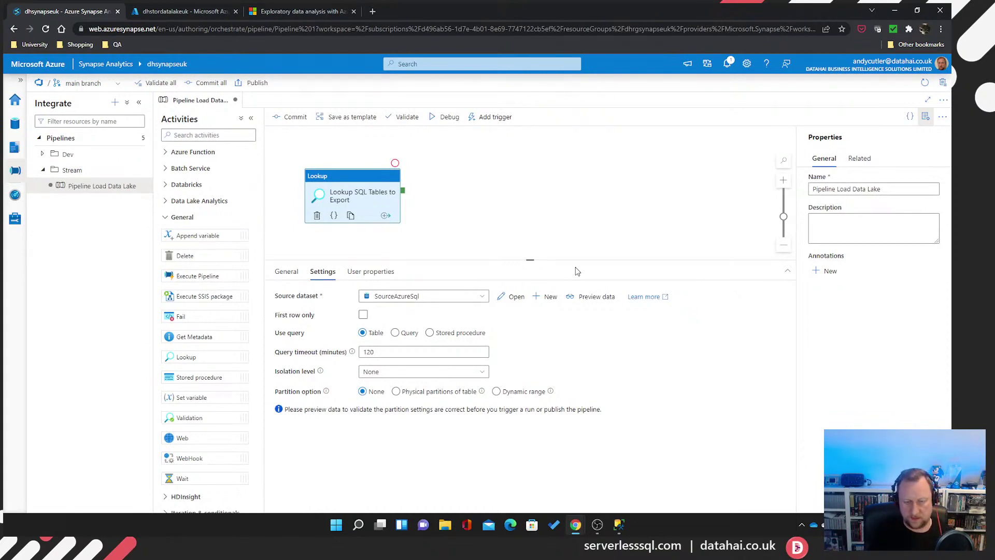
# Switch to SQL Server Management Studio and add the query "select * from sys.tables" below the existing statements
pyautogui.moveTo(619, 530)
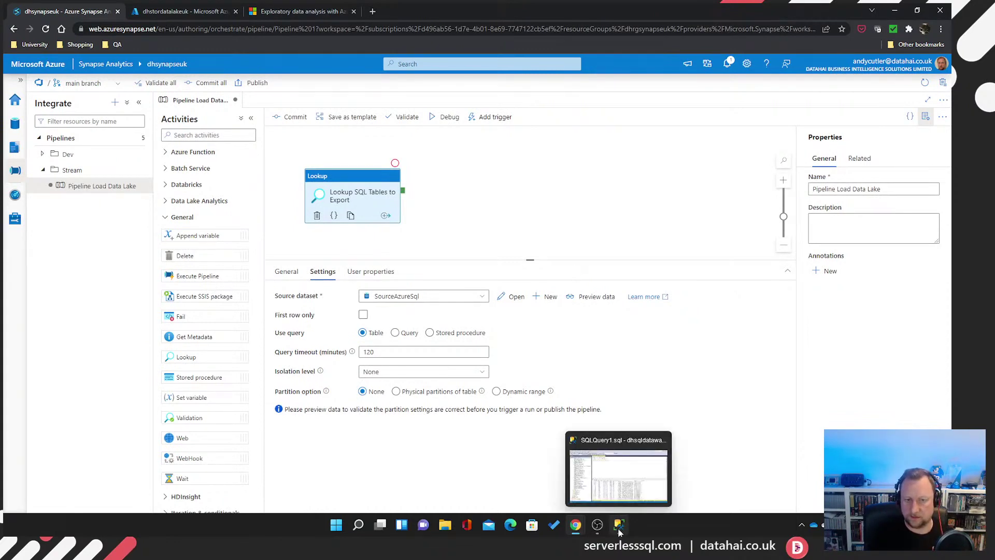
pyautogui.click(619, 530)
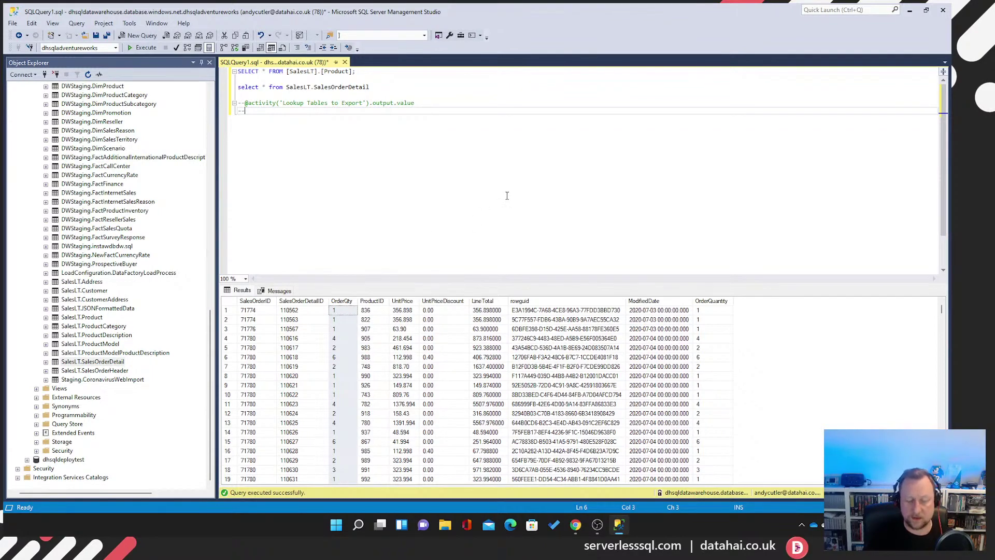
pyautogui.press('Return')
pyautogui.press('Return')
pyautogui.press('Return')
pyautogui.write('s')
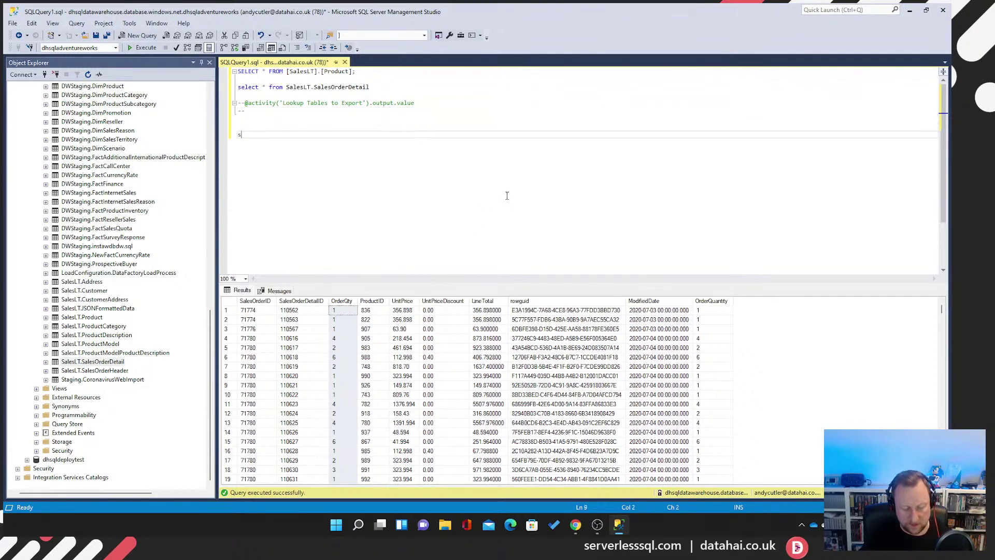
pyautogui.write('elect')
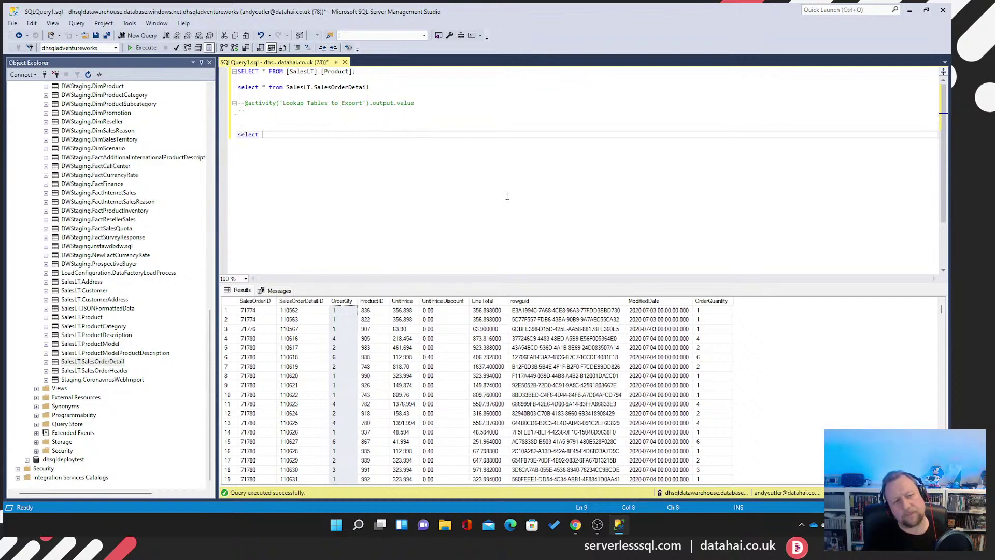
pyautogui.write(' * from s')
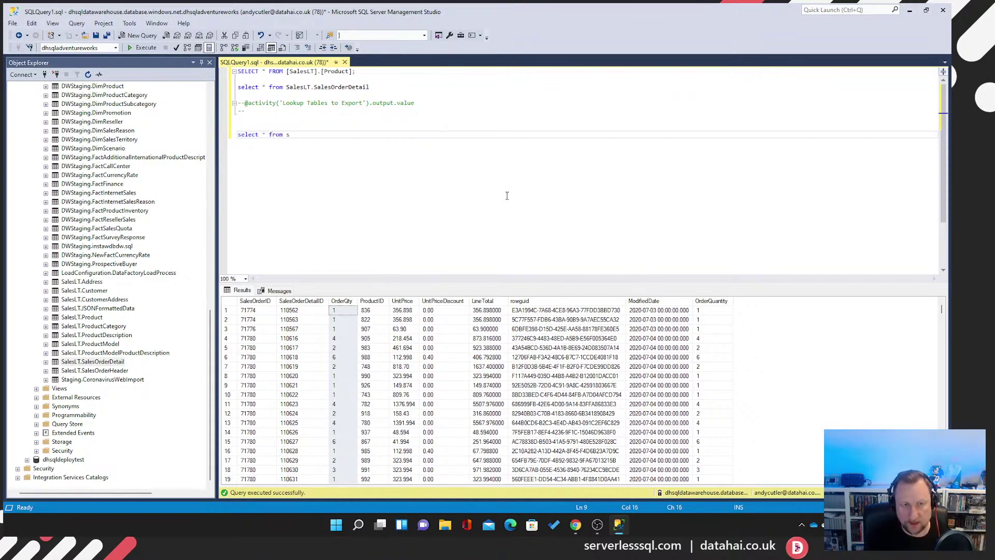
pyautogui.write('ys.tab')
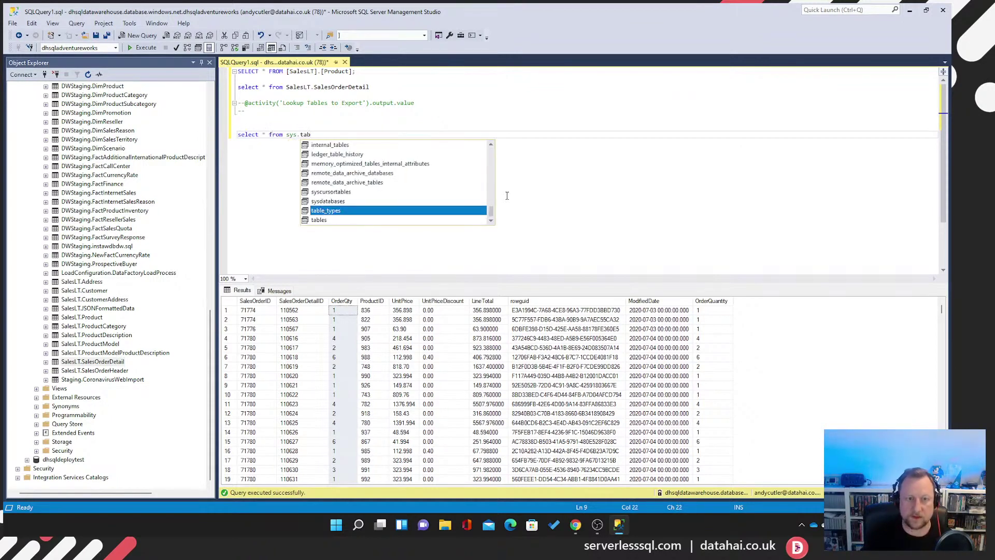
pyautogui.write('les')
# Add the query "select * from sys.schemas" below the sys.tables query
pyautogui.press('Return')
pyautogui.press('Return')
pyautogui.write('sele')
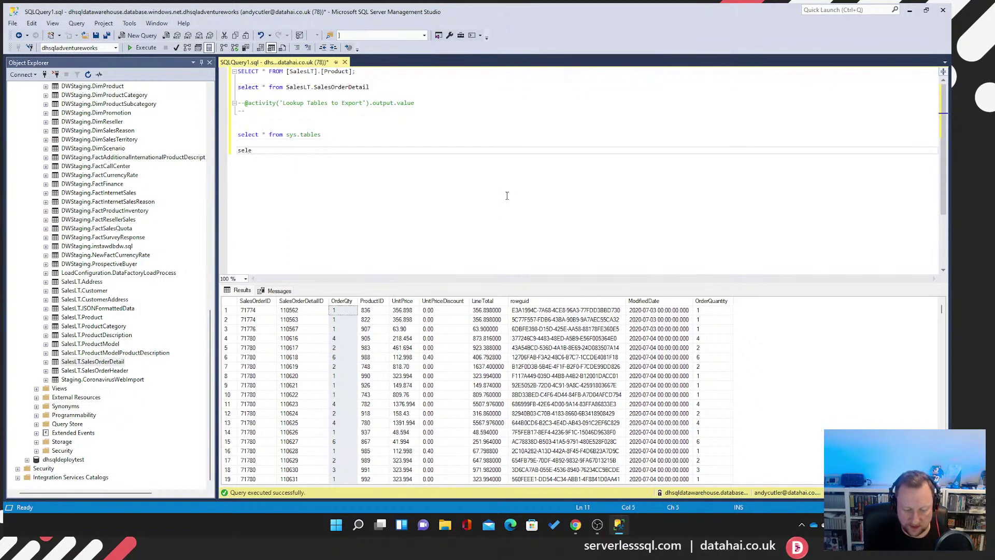
pyautogui.write('ct * from sy')
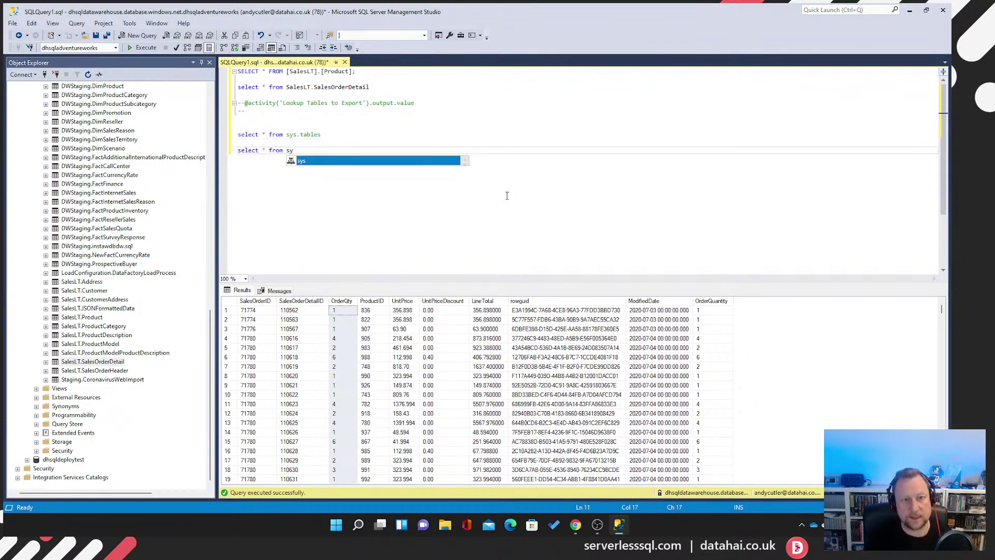
pyautogui.write('s.schemas')
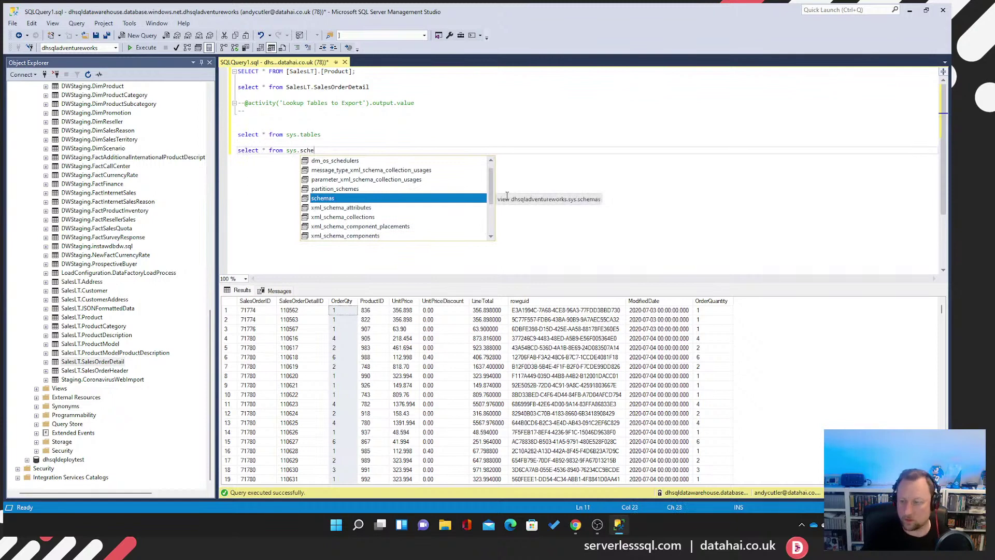
# Run only the sys.tables and sys.schemas queries together to list the database's tables and schemas
pyautogui.hotkey('shift', 'Up')
pyautogui.hotkey('shift', 'Up')
pyautogui.hotkey('shift', 'Up')
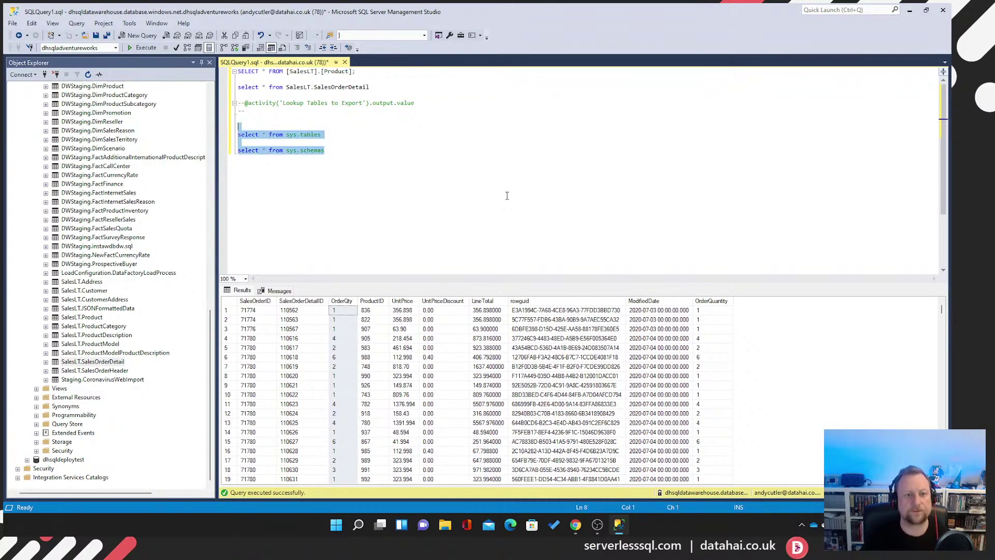
pyautogui.press('F5')
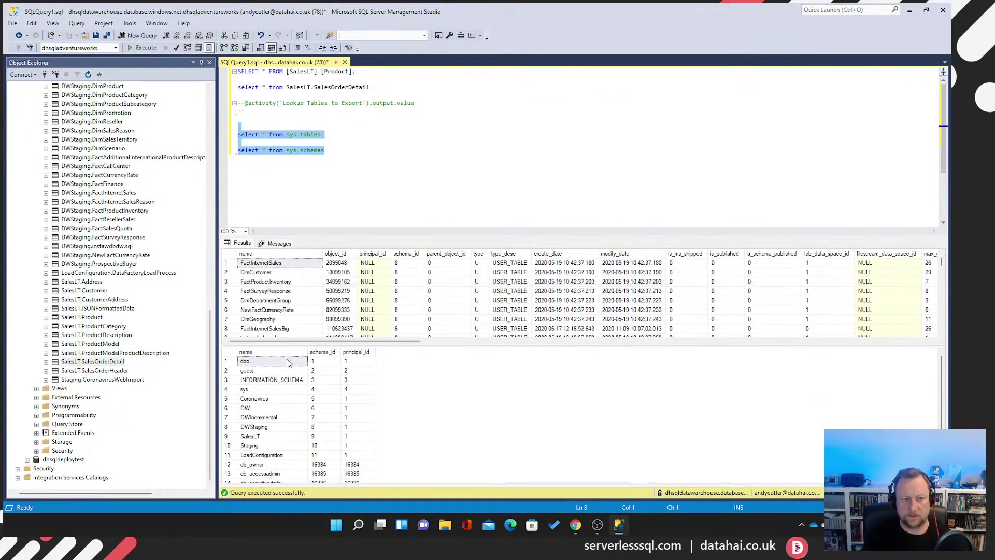
pyautogui.click(274, 302)
# Begin a new SELECT statement below the sys.schemas query, leaving a blank line between them
pyautogui.click(456, 185)
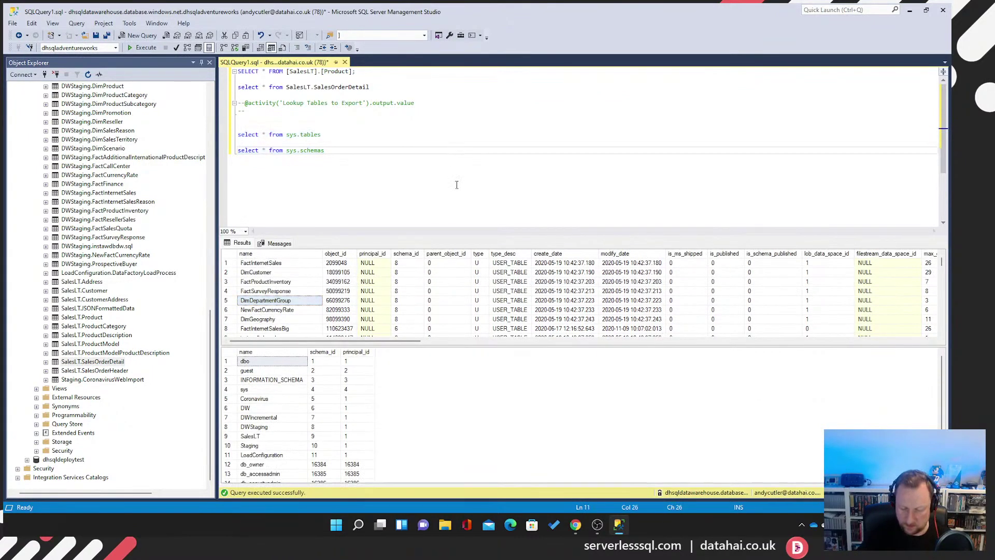
pyautogui.press('Return')
pyautogui.press('Return')
pyautogui.write('SELECT')
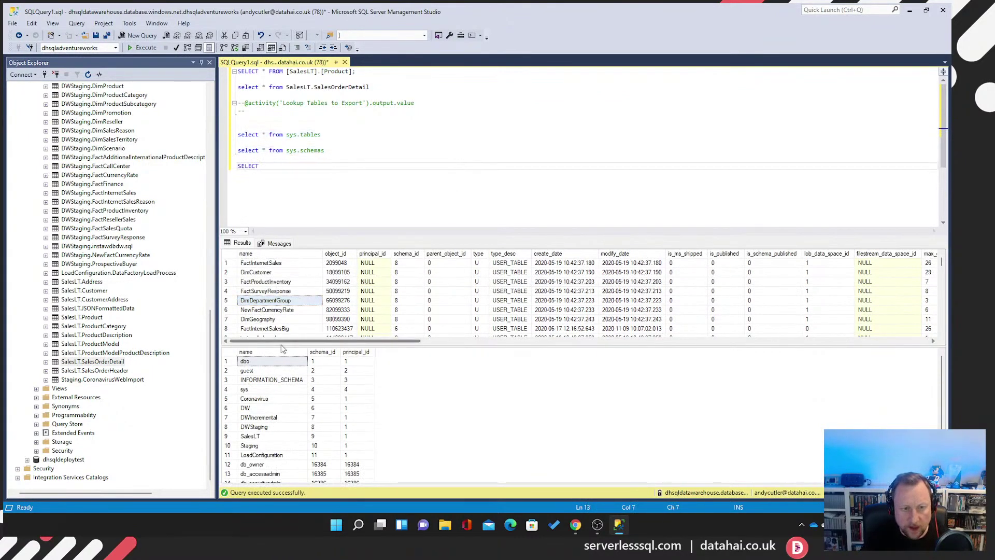
pyautogui.write('s')
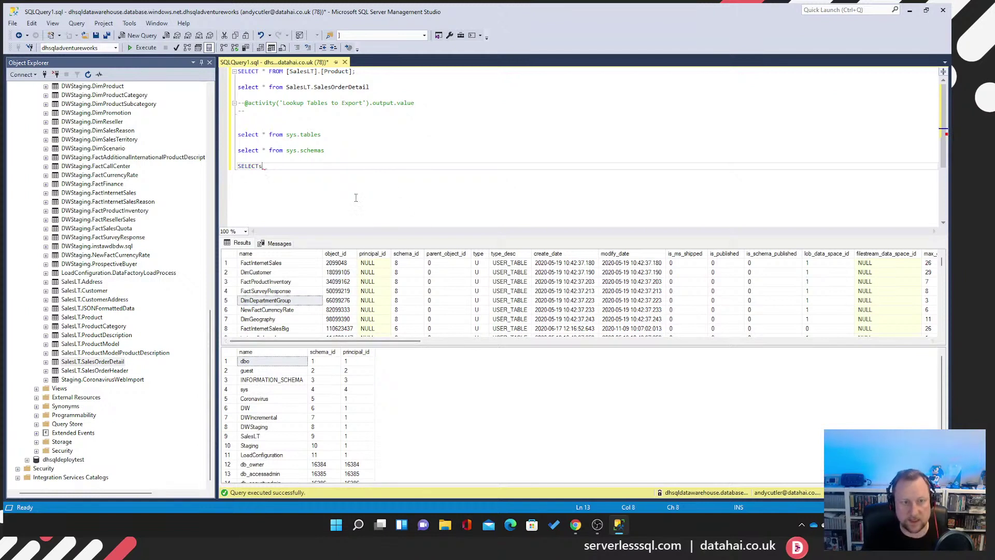
pyautogui.write('string_split.Name a')
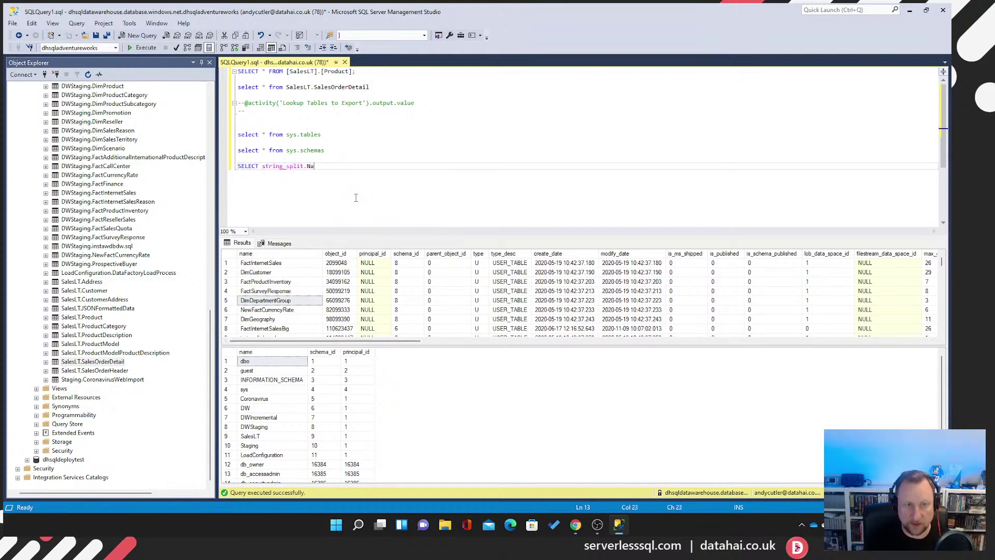
pyautogui.press('BackSpace')
pyautogui.press('BackSpace')
pyautogui.press('BackSpace')
pyautogui.press('BackSpace')
pyautogui.press('BackSpace')
pyautogui.press('BackSpace')
pyautogui.press('BackSpace')
pyautogui.press('BackSpace')
pyautogui.press('BackSpace')
pyautogui.press('BackSpace')
pyautogui.press('BackSpace')
pyautogui.press('BackSpace')
pyautogui.press('BackSpace')
pyautogui.press('BackSpace')
pyautogui.press('BackSpace')
pyautogui.press('BackSpace')
pyautogui.press('BackSpace')
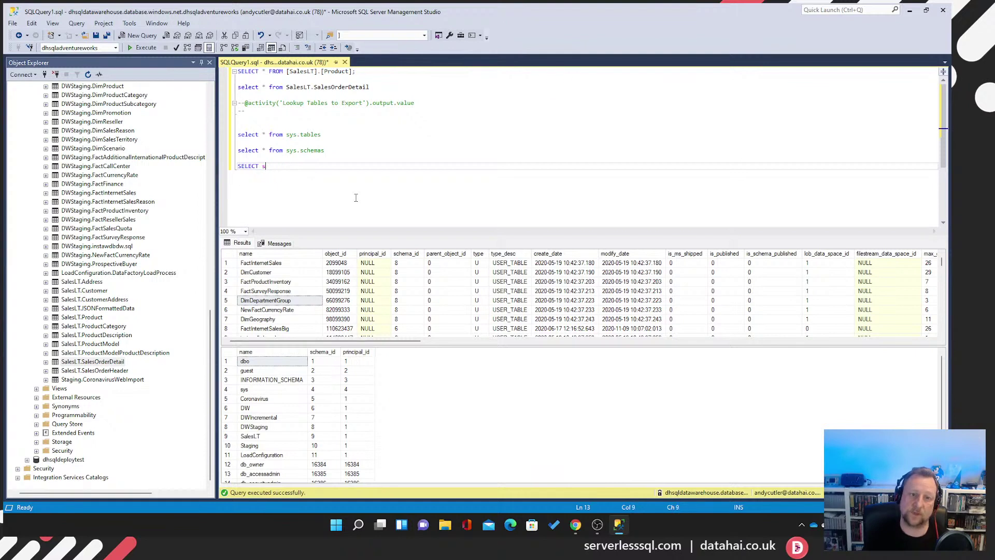
# Make s.Name as SchemaName the first column of the new SELECT statement
pyautogui.write('.')
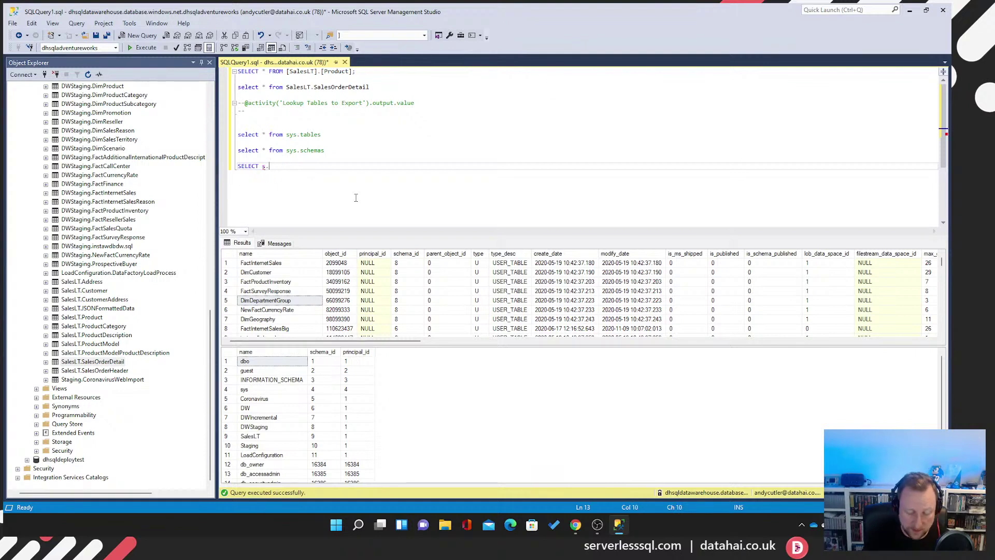
pyautogui.write('Name as ')
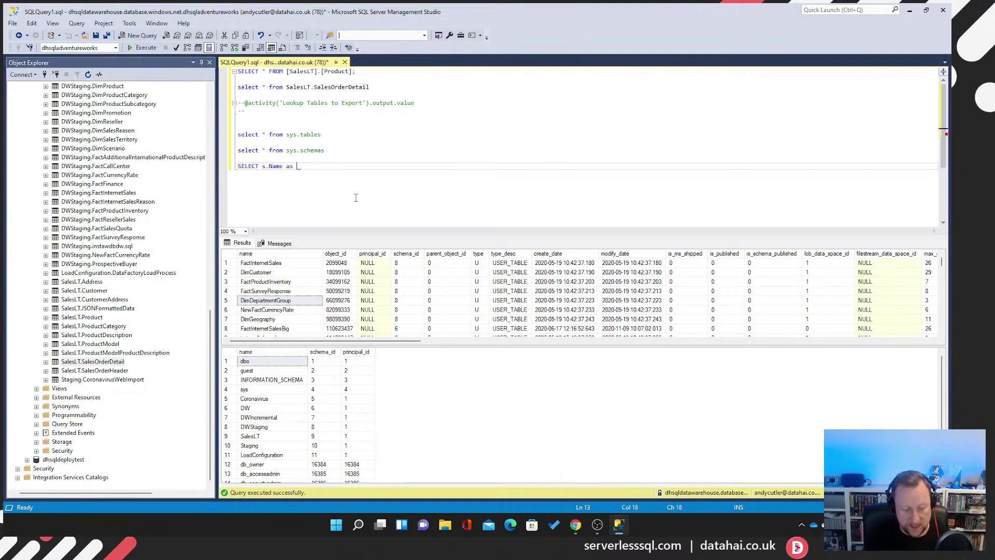
pyautogui.write('schemName')
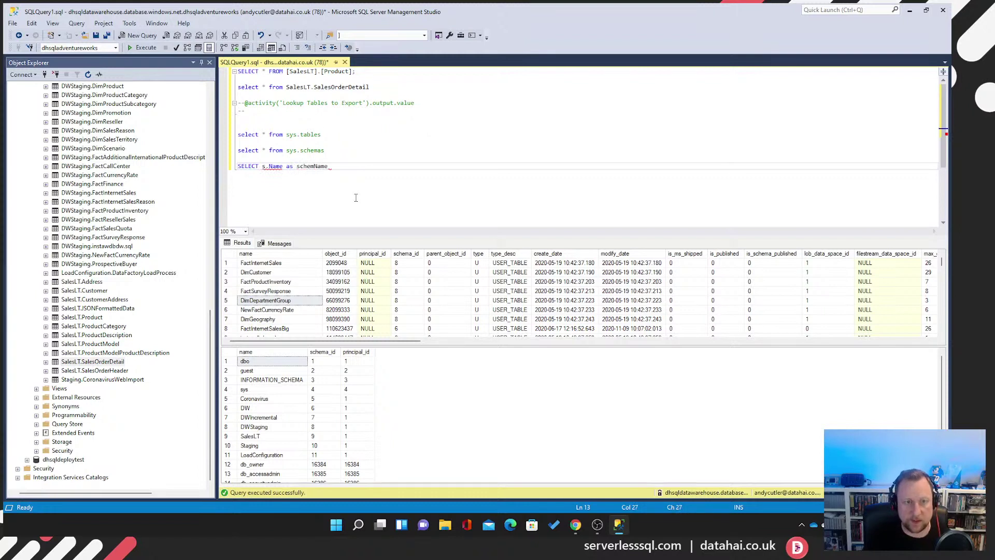
pyautogui.press('BackSpace')
pyautogui.press('BackSpace')
pyautogui.press('BackSpace')
pyautogui.press('BackSpace')
pyautogui.press('BackSpace')
pyautogui.press('BackSpace')
pyautogui.press('BackSpace')
pyautogui.write('SchemaNam')
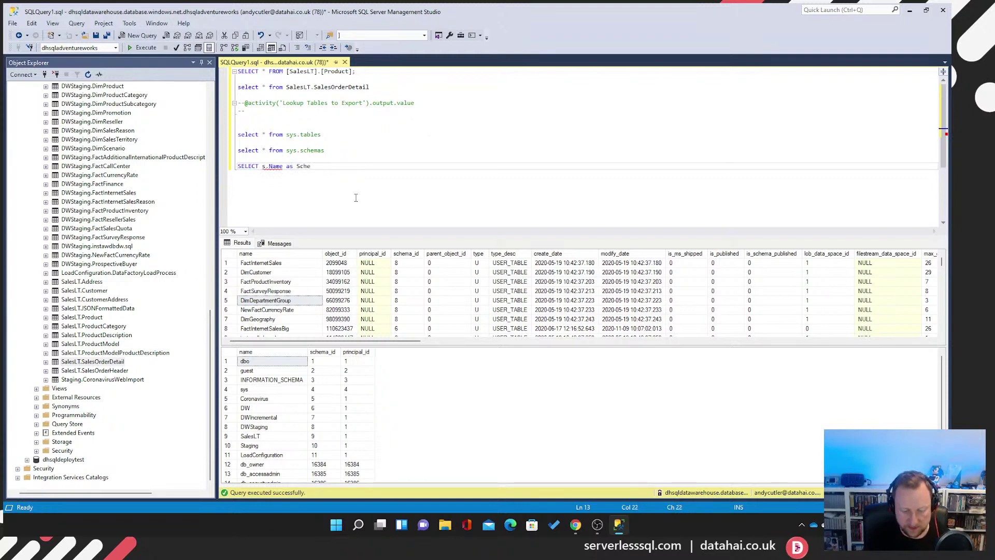
# Add t.Name as TableName as the second column, on its own indented line
pyautogui.press('Return')
pyautogui.press('Tab')
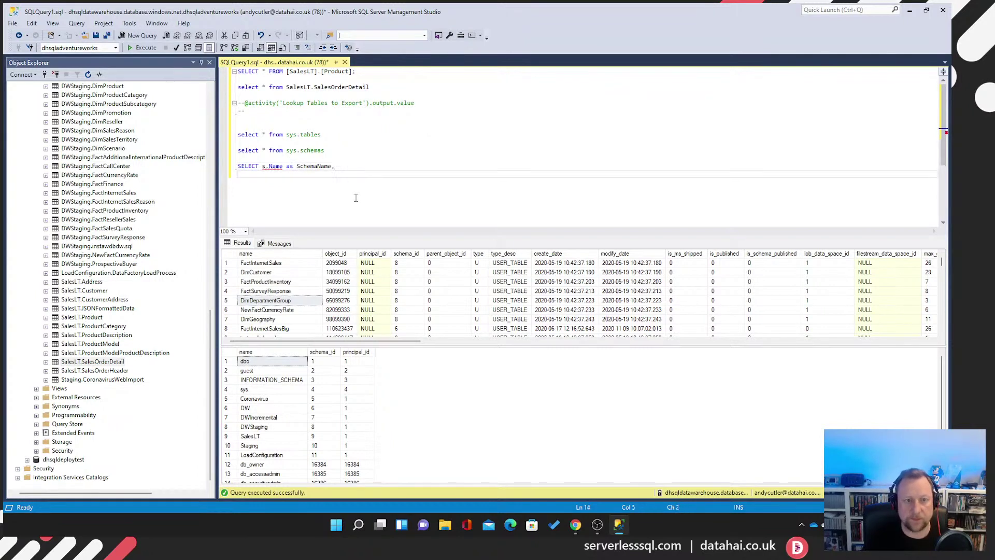
pyautogui.write('TAN.')
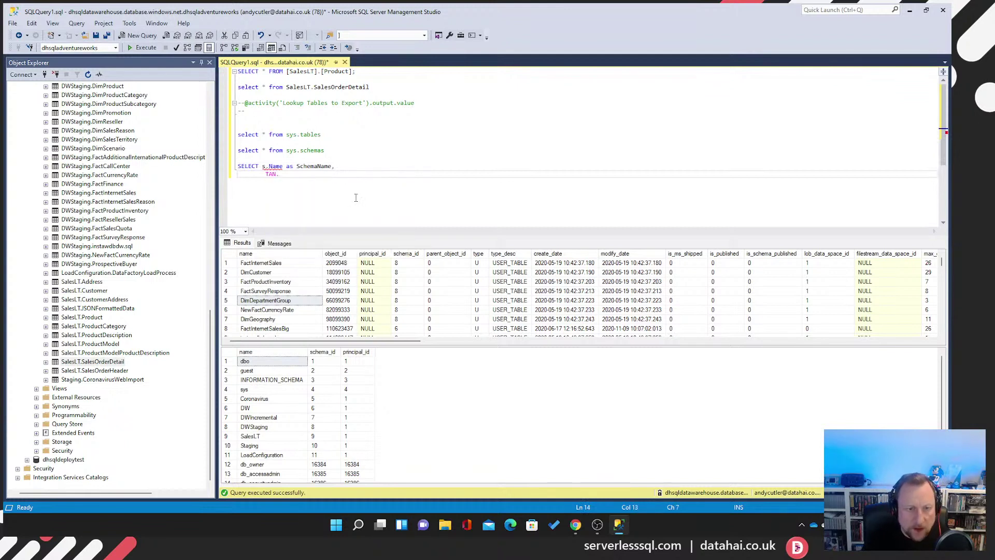
pyautogui.press('BackSpace')
pyautogui.press('BackSpace')
pyautogui.press('BackSpace')
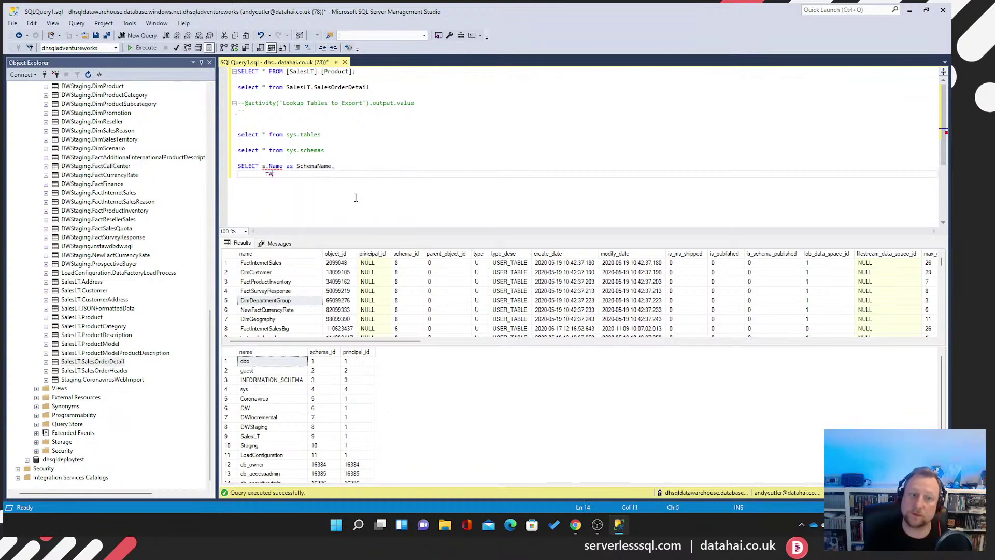
pyautogui.write('t')
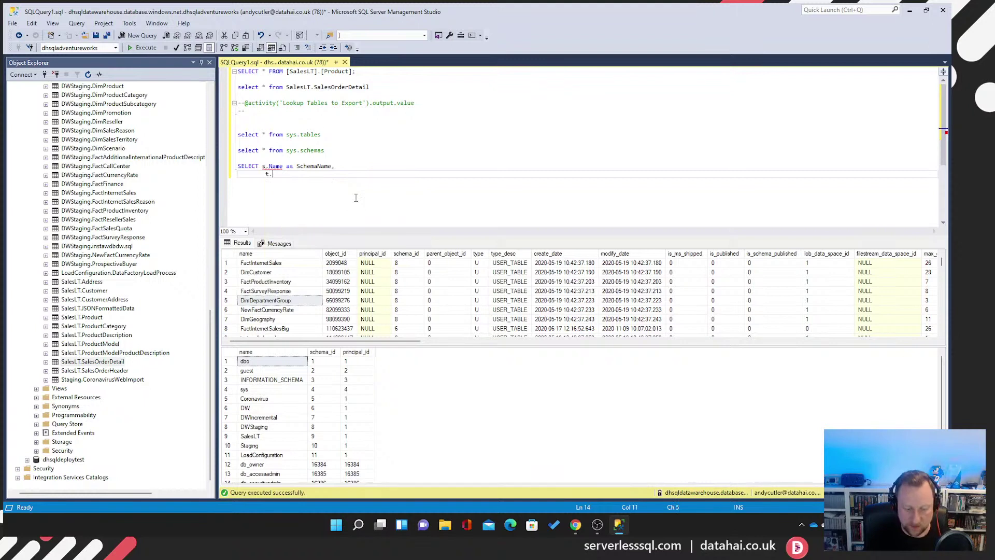
pyautogui.write('.Name A')
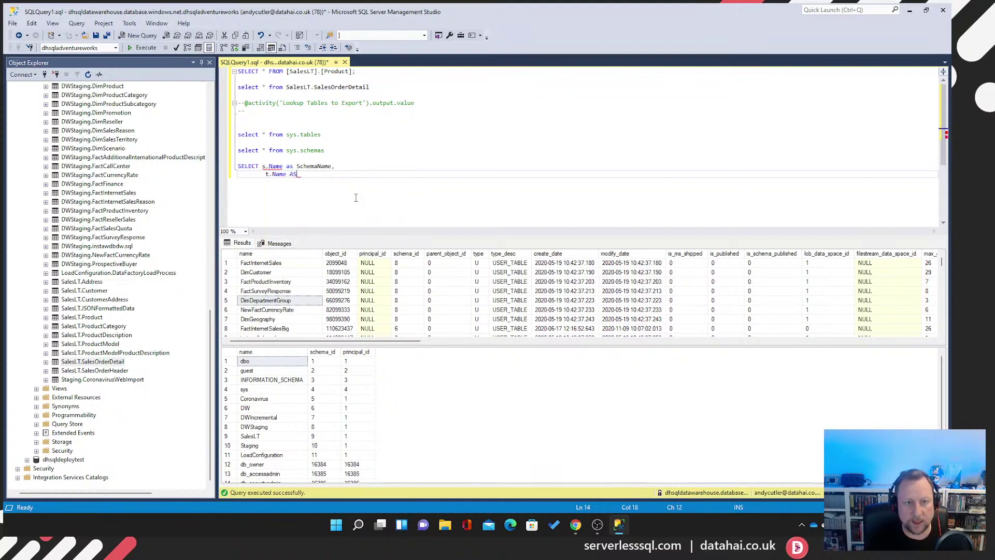
pyautogui.write('s TableName')
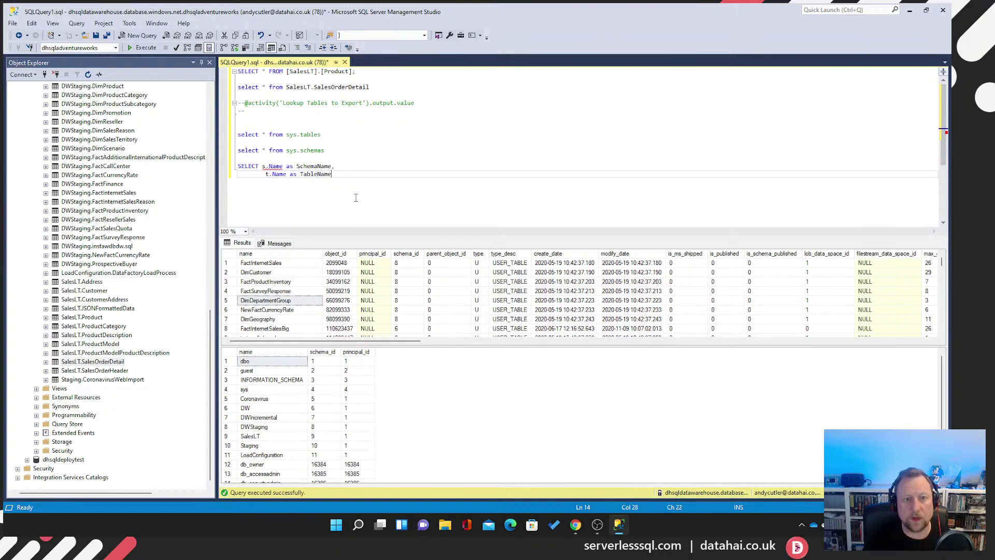
# Add a FROM clause that reads from sys.tables with the alias t
pyautogui.press('Return')
pyautogui.write('F')
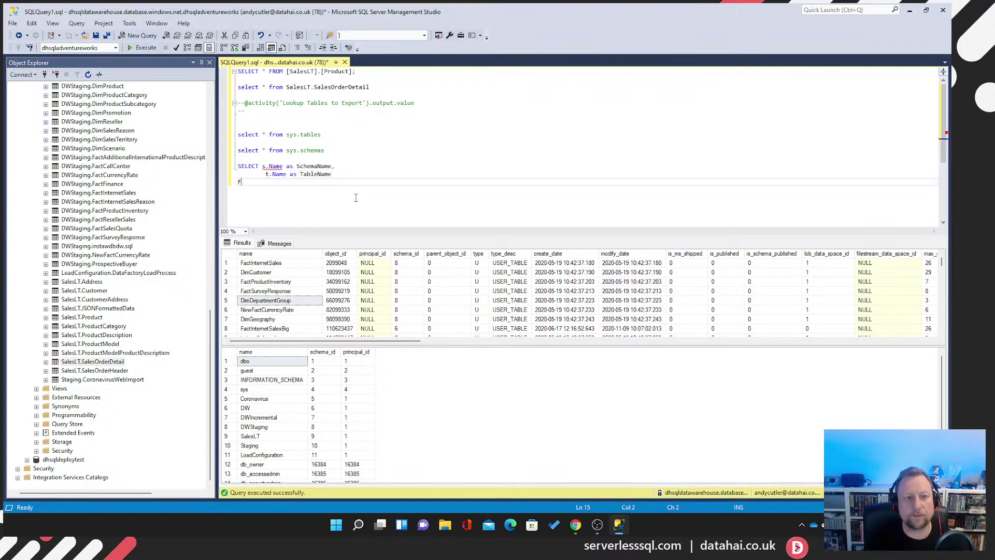
pyautogui.write('ROM sys.tab')
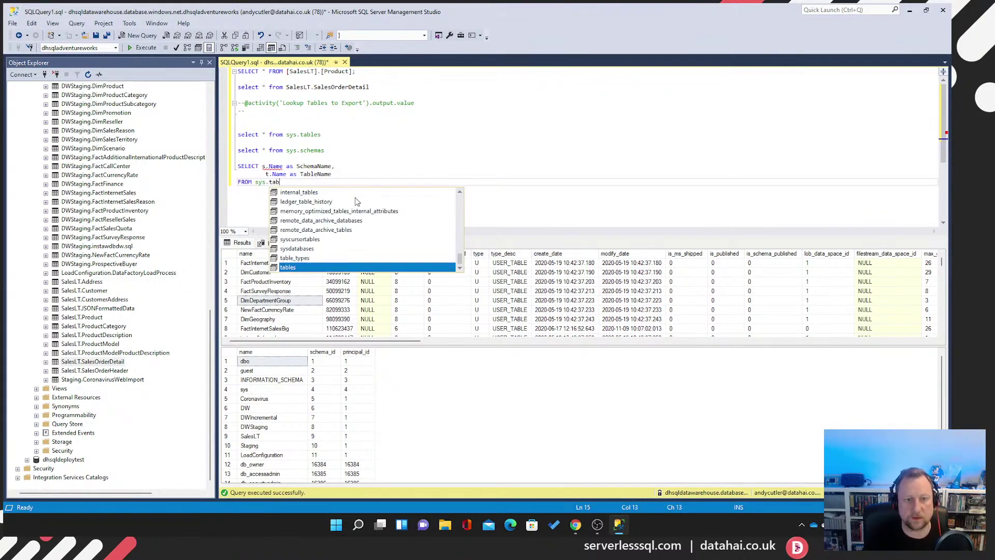
pyautogui.press('Tab')
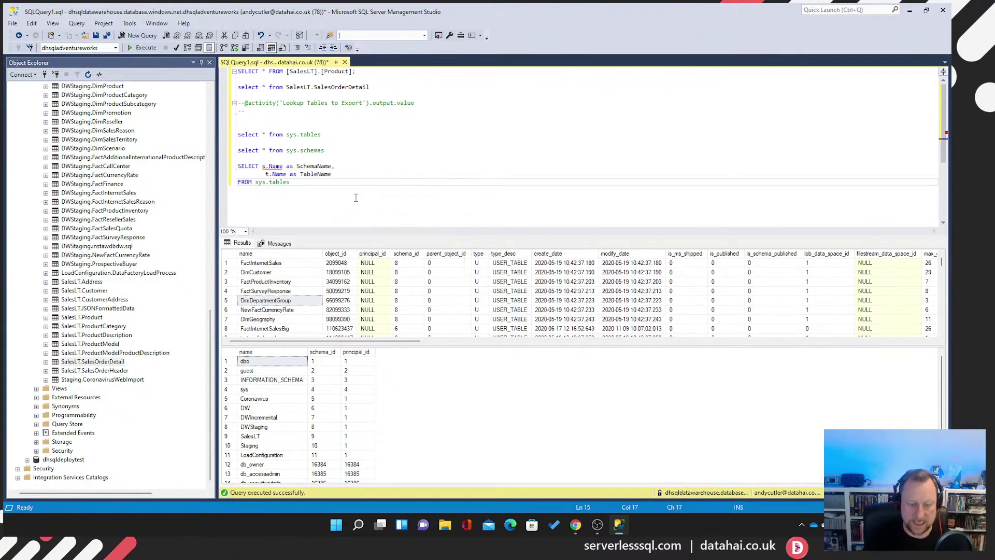
pyautogui.write('t')
pyautogui.press('Return')
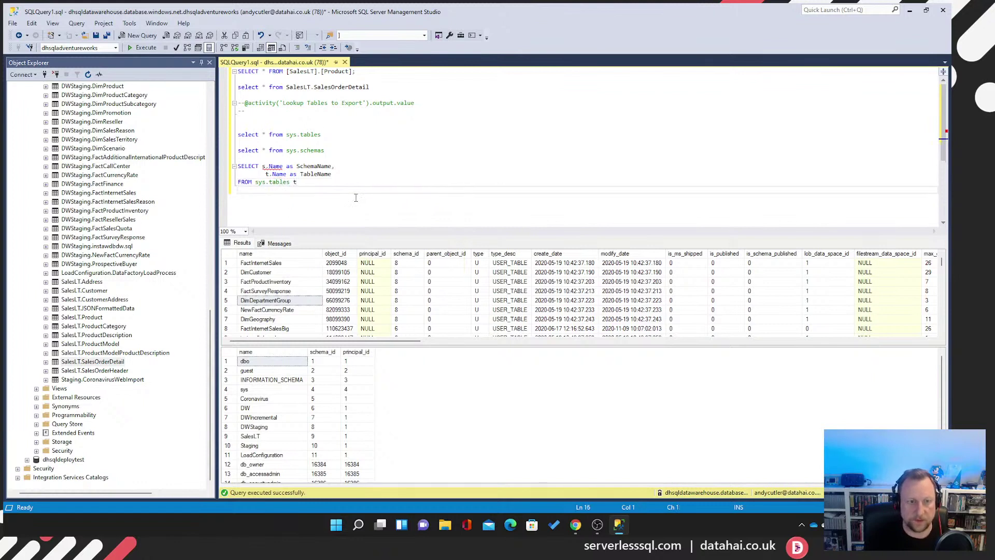
# Inner join sys.schemas with the alias s on s.schema_id = t.schema_id
pyautogui.write('INNER JOIN')
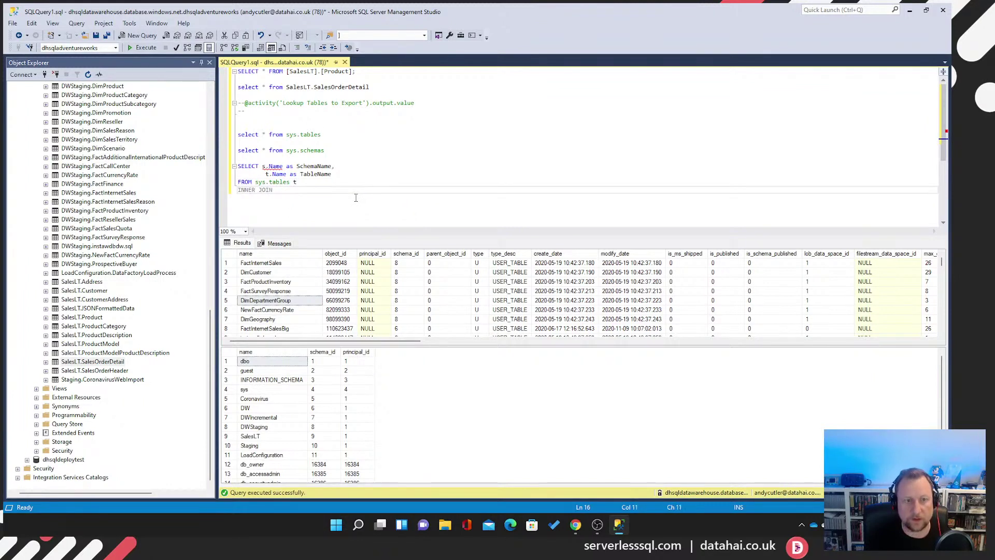
pyautogui.write(' sys.sc')
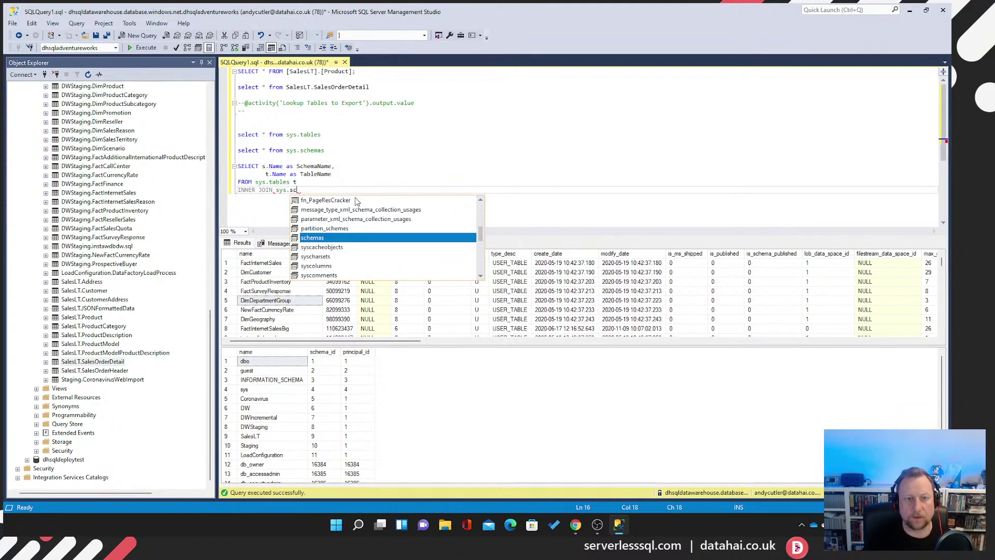
pyautogui.press('Tab')
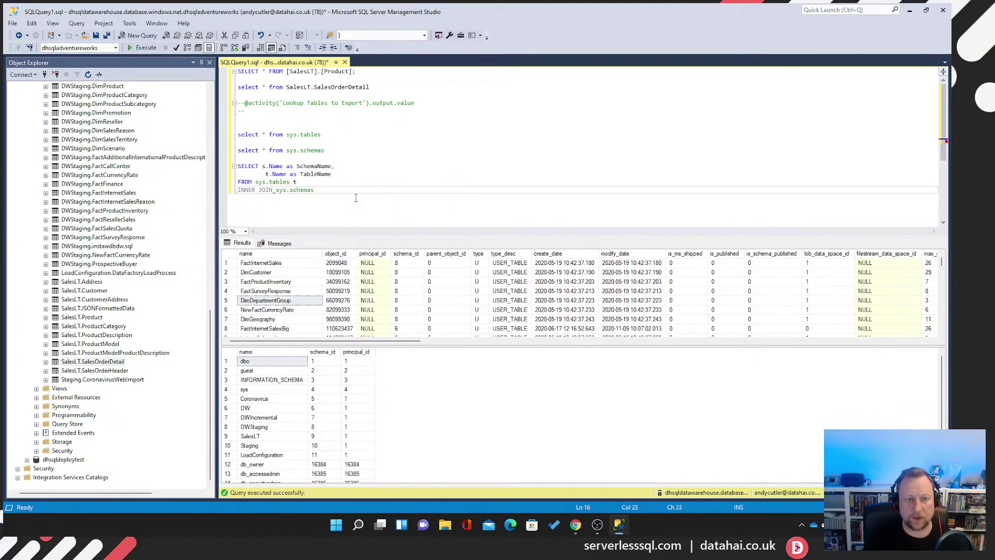
pyautogui.write('s on s.')
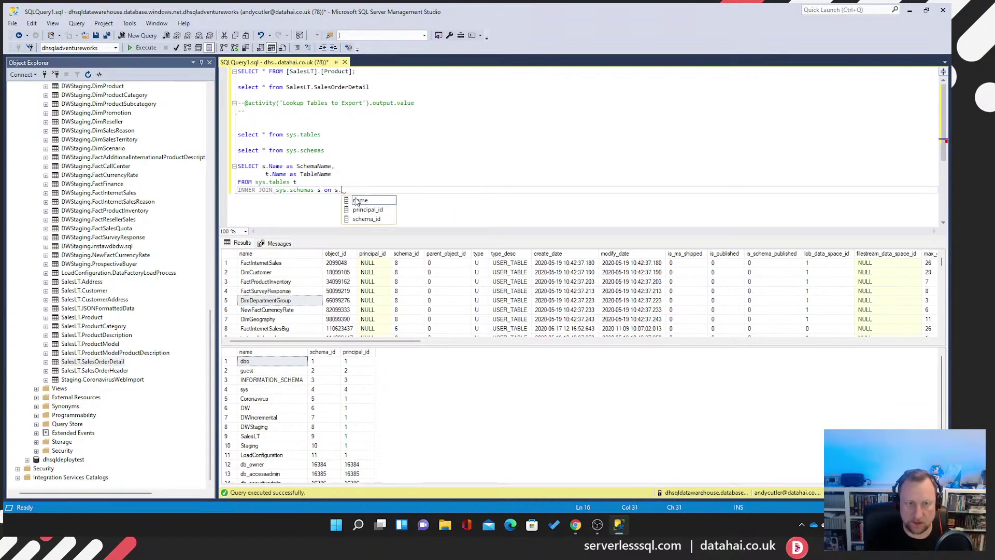
pyautogui.press('Down')
pyautogui.press('Down')
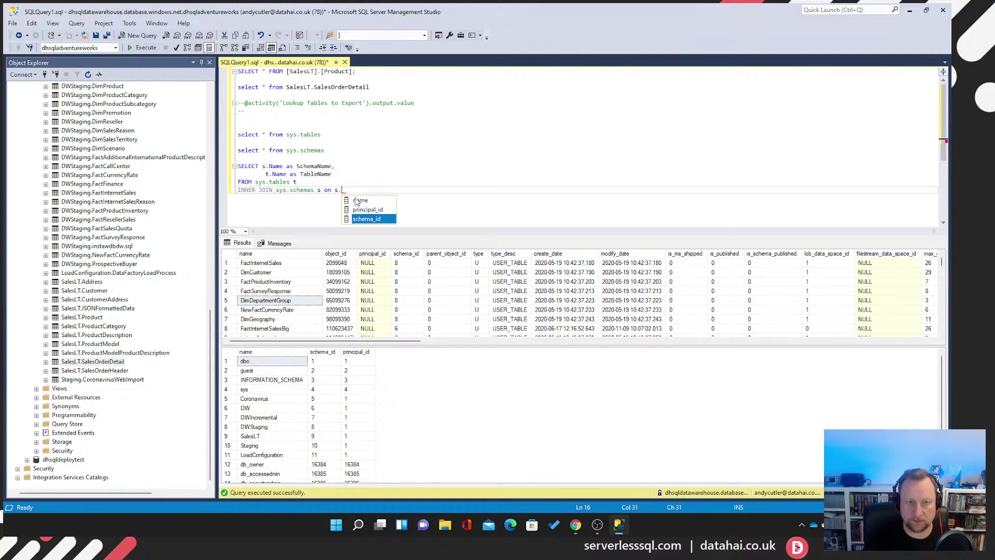
pyautogui.press('Tab')
pyautogui.write('= t.sch')
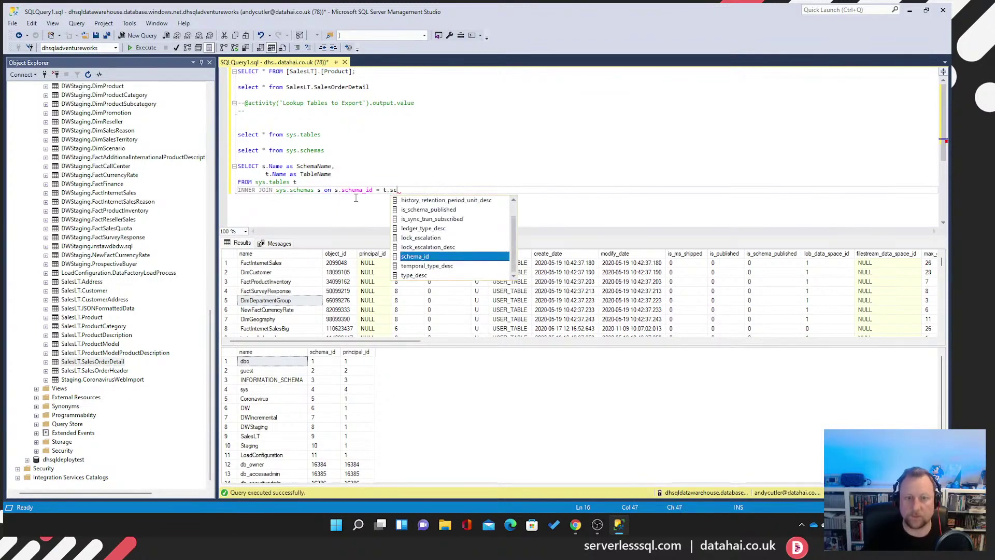
pyautogui.press('Tab')
# Add a WHERE clause limiting the query to s.name = 'SalesLT'
pyautogui.press('Return')
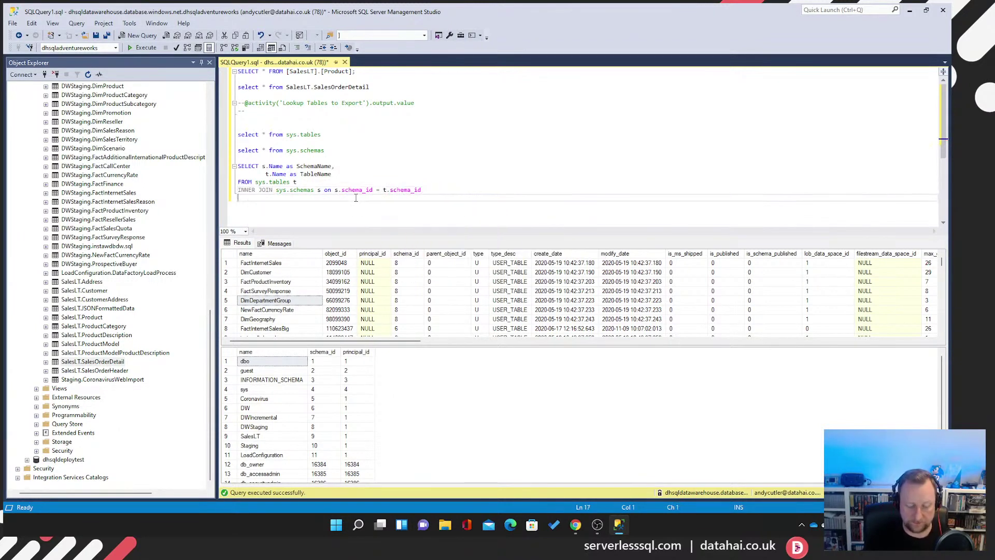
pyautogui.write('WHERE')
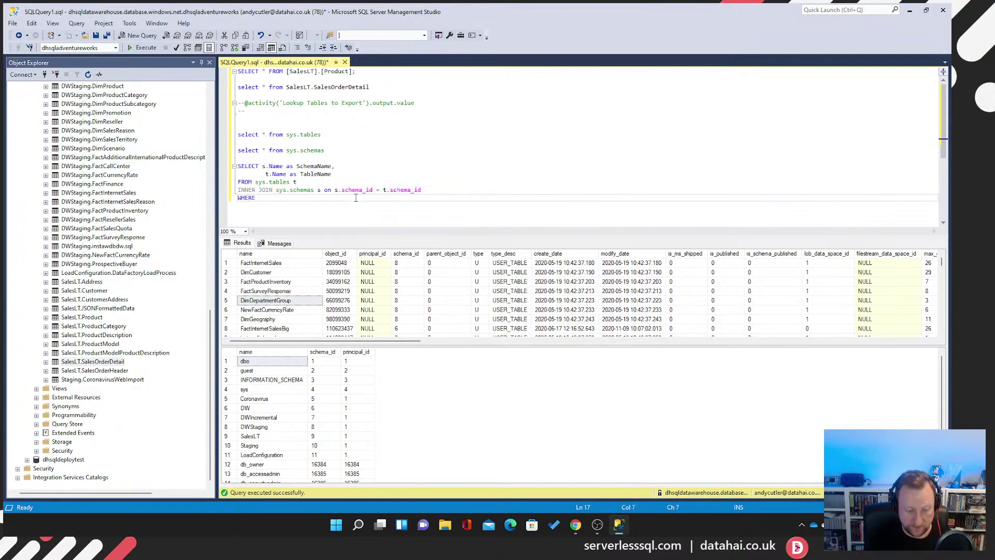
pyautogui.write(' s.Name')
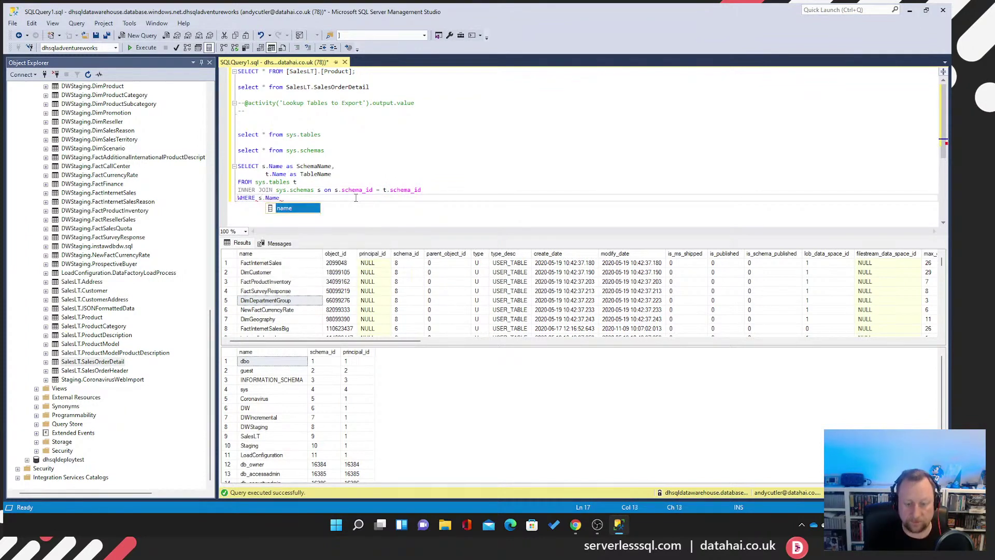
pyautogui.write(" = '")
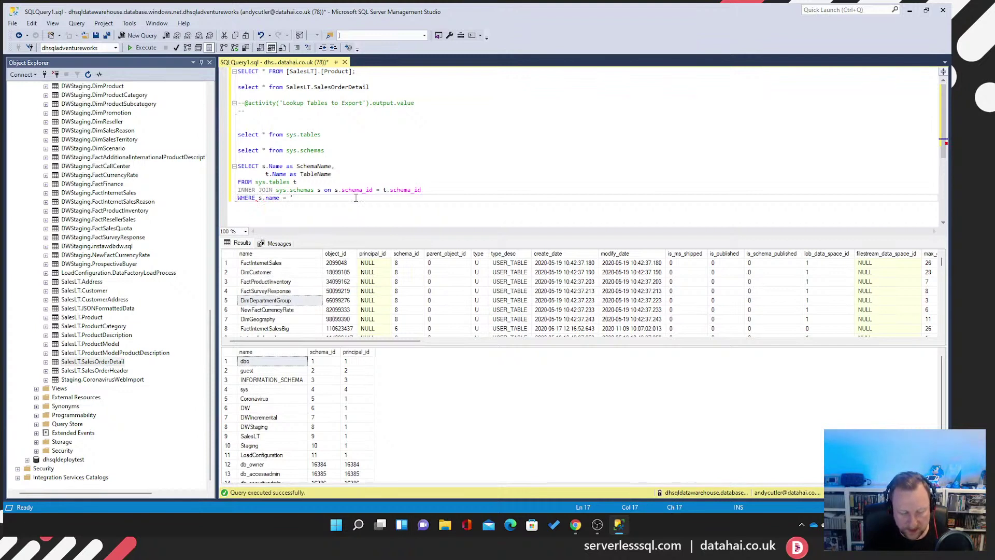
pyautogui.write('SalesLT')
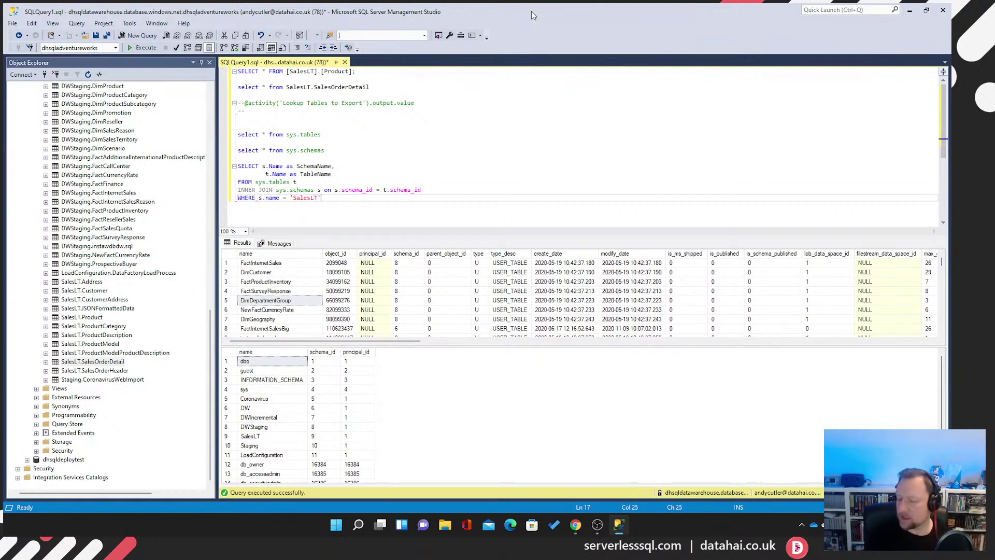
# Copy the SELECT statement listing SalesLT schema and table names, switch to Synapse in Chrome, and paste it as the Lookup's source query
pyautogui.moveTo(340, 207); pyautogui.dragTo(236, 166)
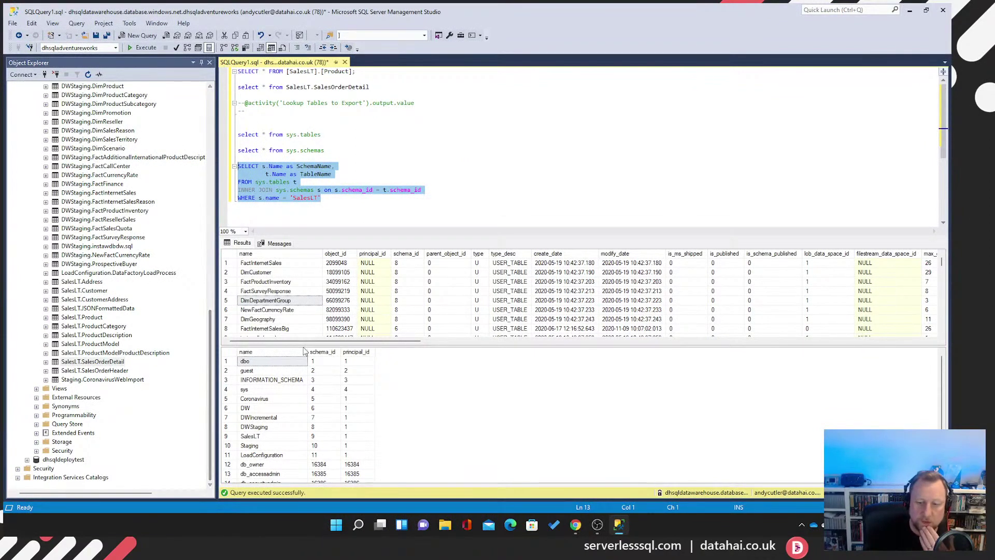
pyautogui.moveTo(576, 533)
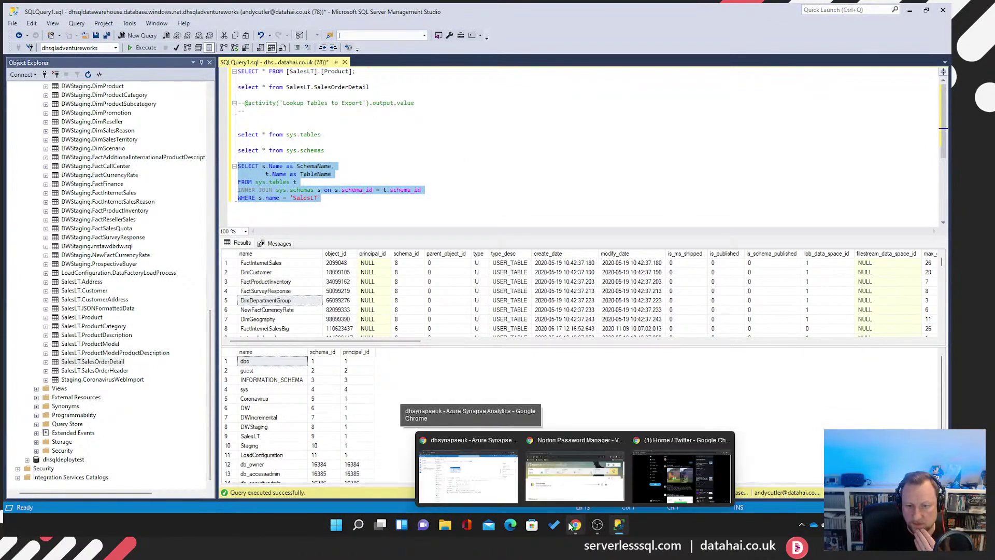
pyautogui.click(507, 486)
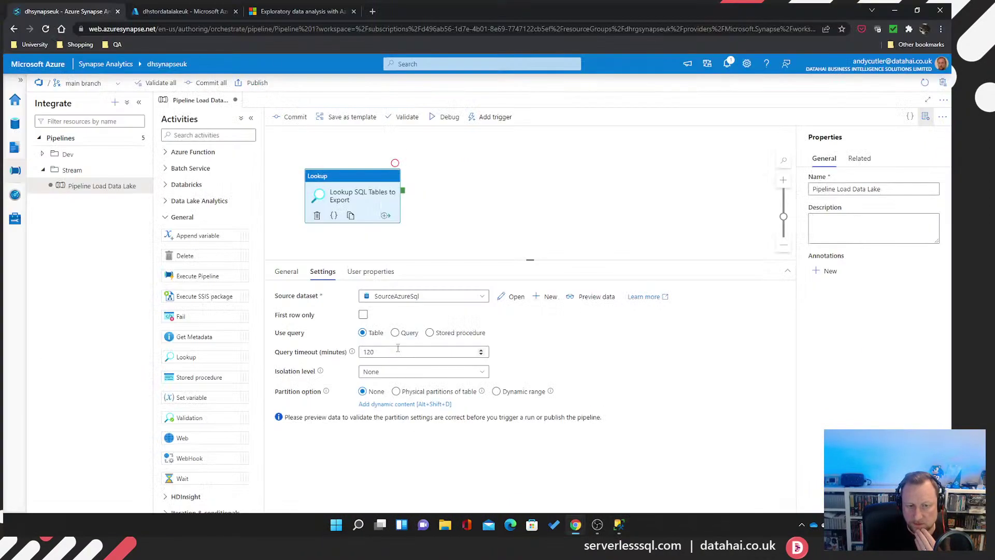
pyautogui.click(395, 333)
pyautogui.click(419, 358)
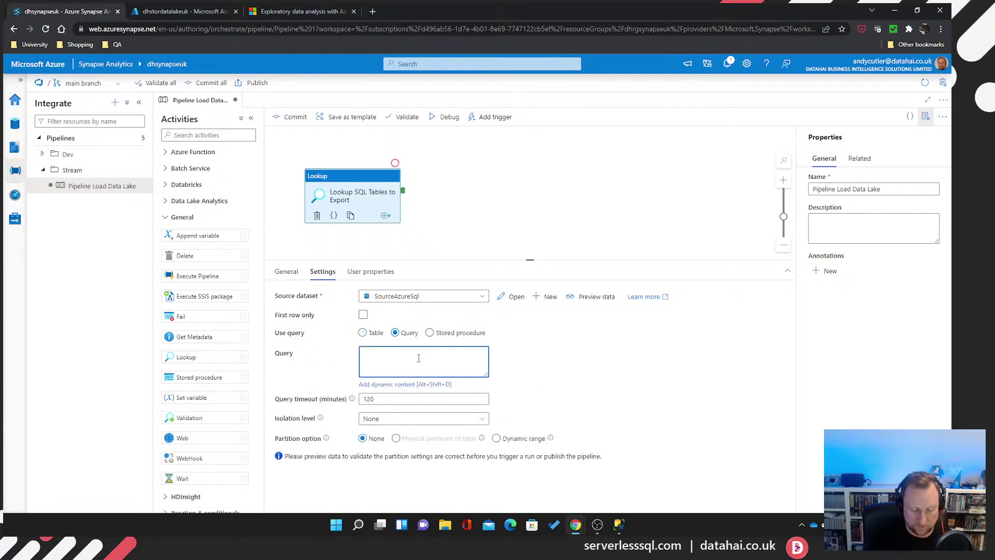
pyautogui.hotkey('ctrl', 'v')
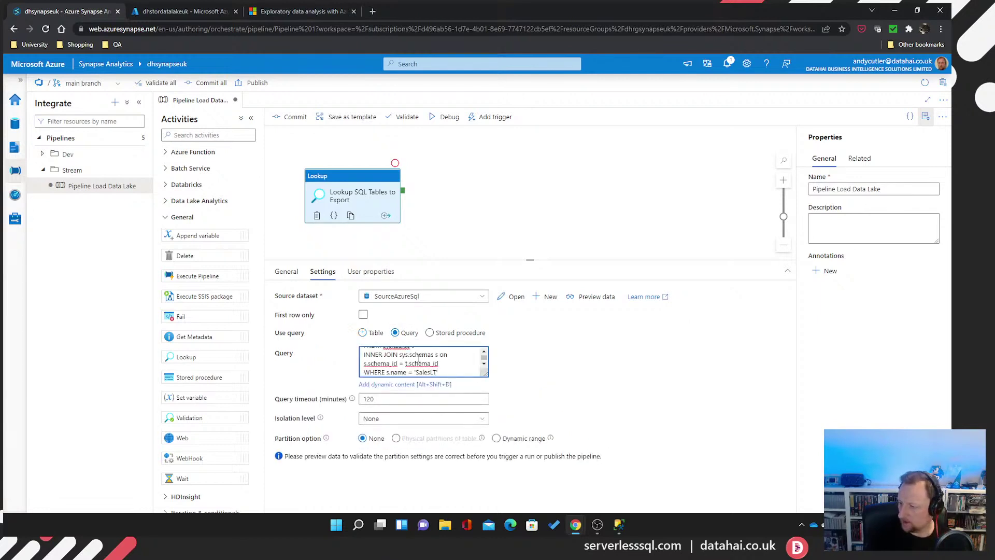
# Preview the Lookup query's data and review the returned schema and table names
pyautogui.click(599, 297)
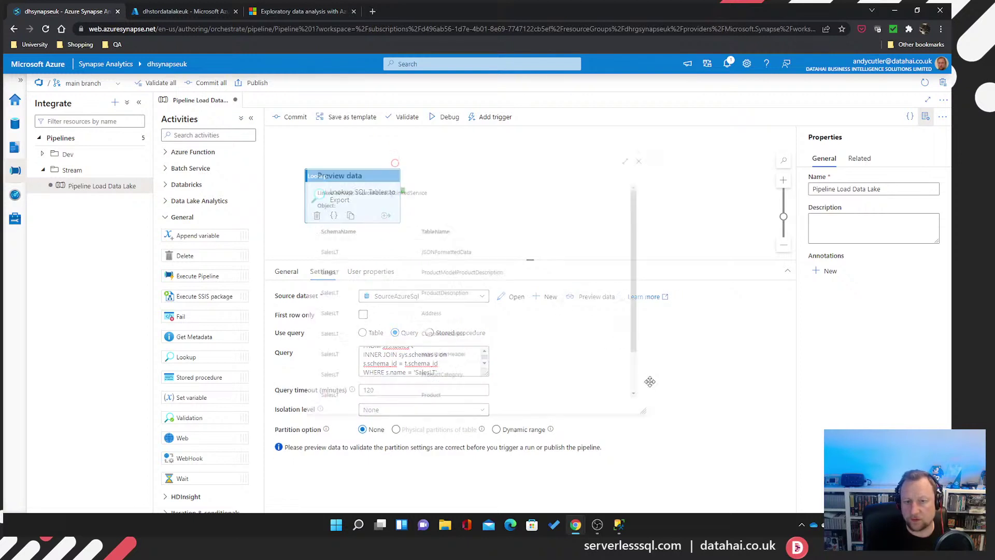
pyautogui.scroll(-2, 534, 356)
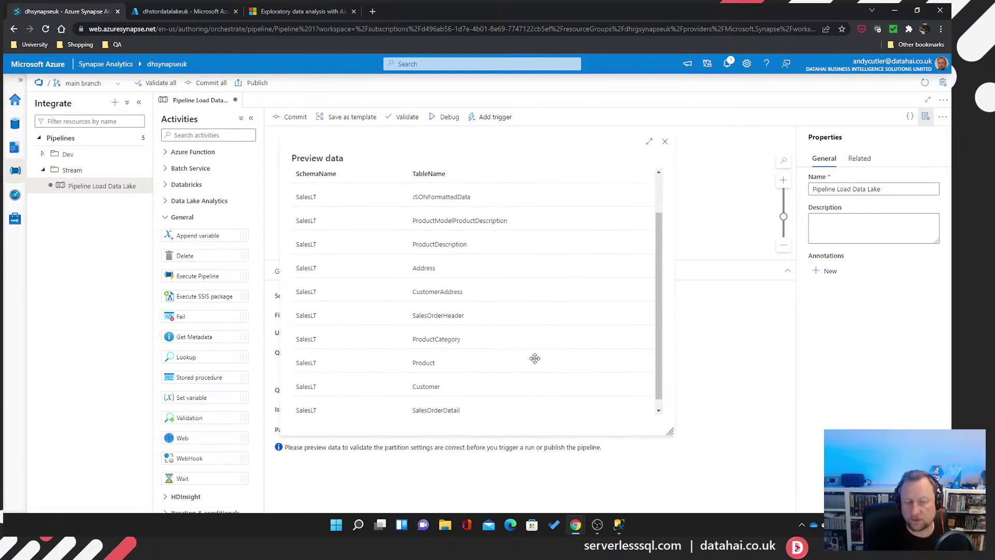
pyautogui.scroll(2, 538, 356)
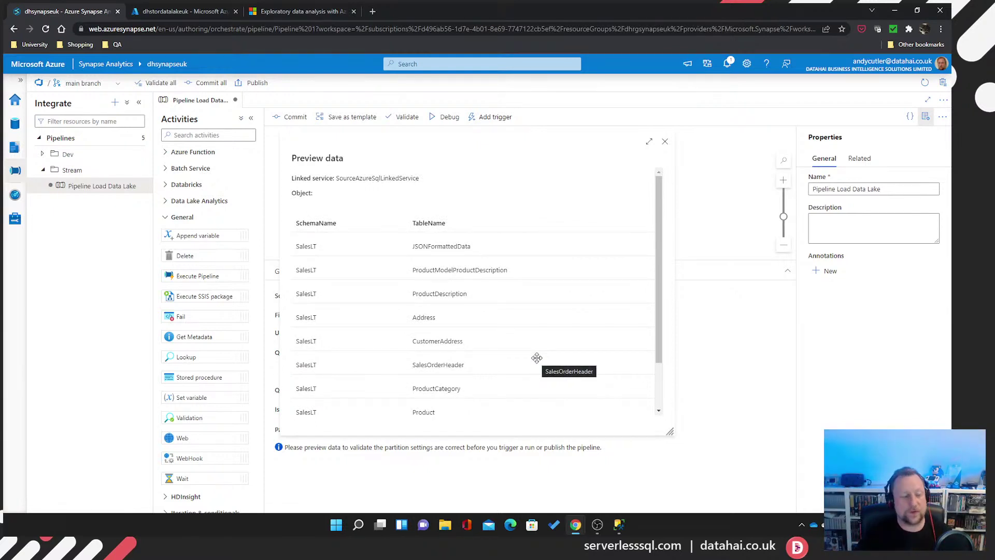
pyautogui.scroll(-1, 651, 283)
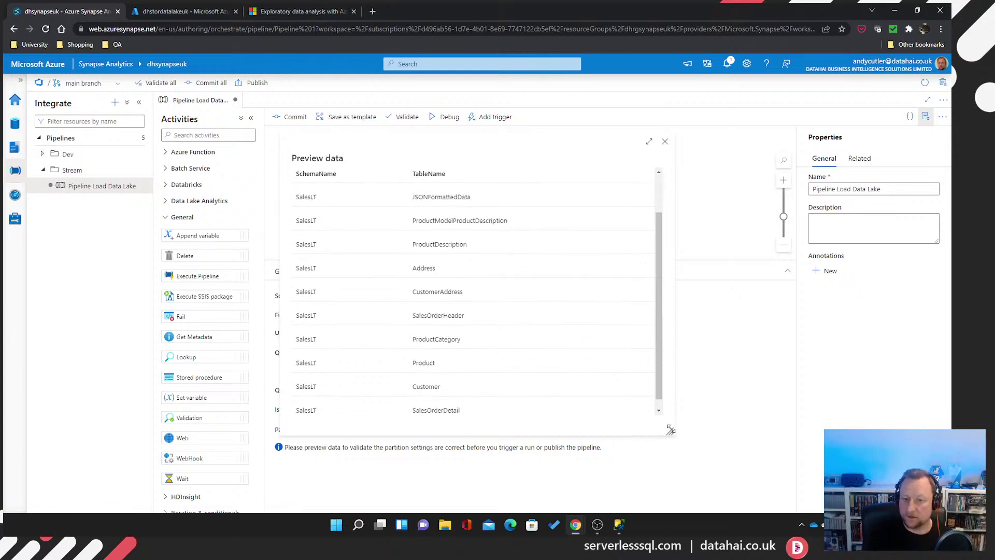
pyautogui.moveTo(670, 432); pyautogui.dragTo(766, 488)
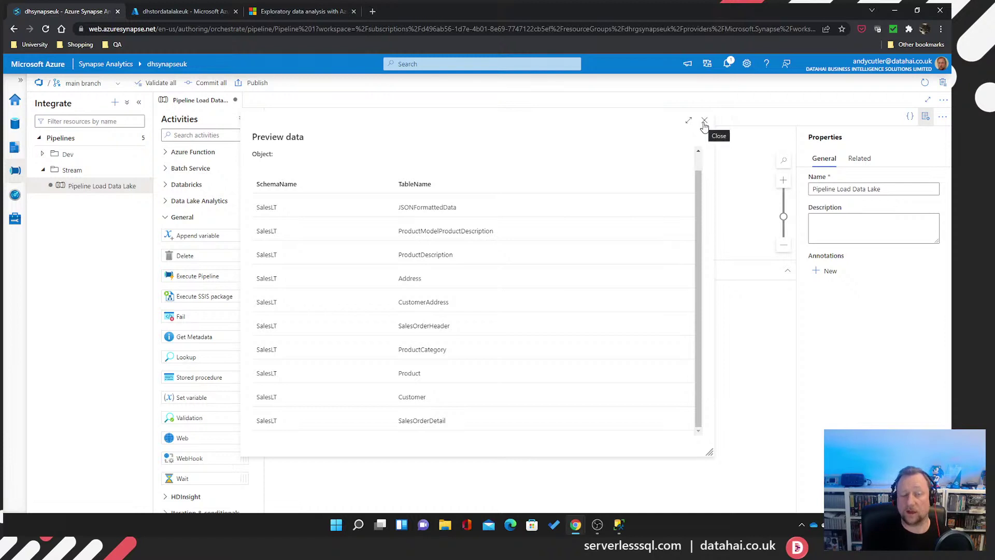
pyautogui.click(704, 122)
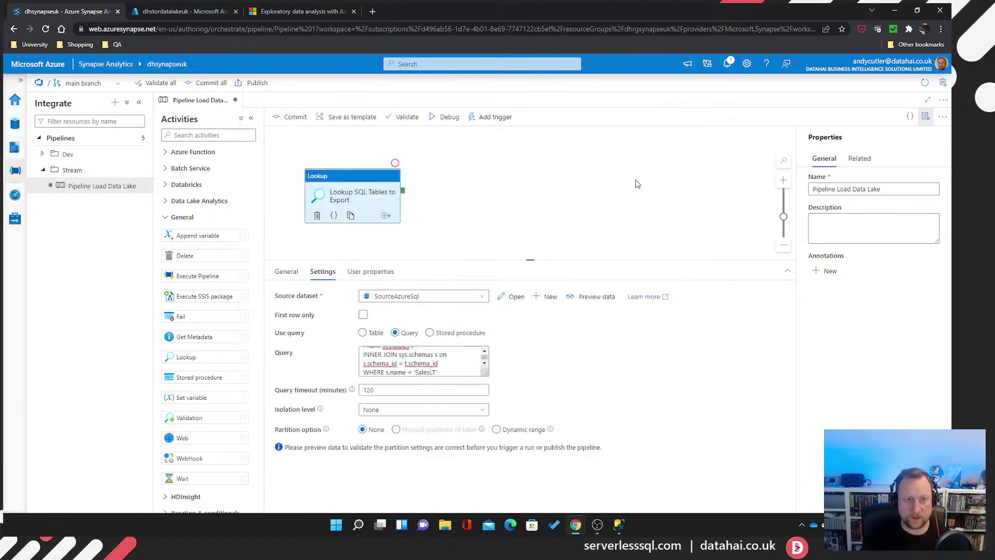
# Commit the Pipeline Load Data Lake changes to the main branch and dismiss the notification
pyautogui.click(292, 117)
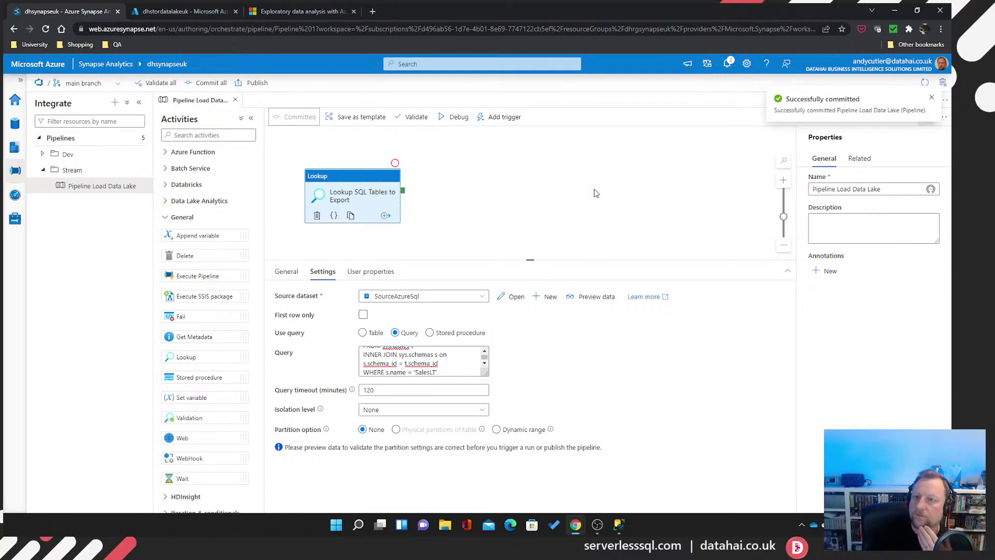
pyautogui.click(932, 99)
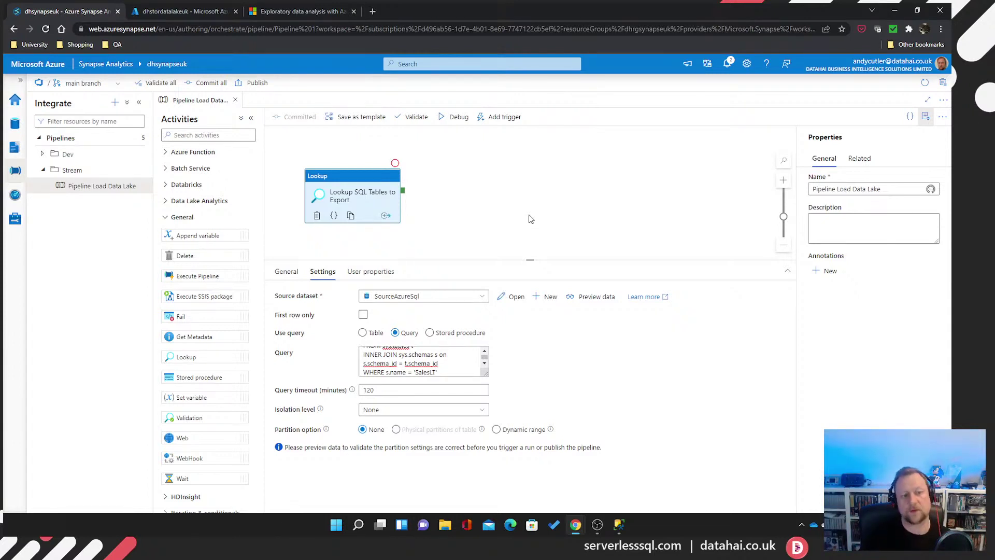
pyautogui.click(166, 218)
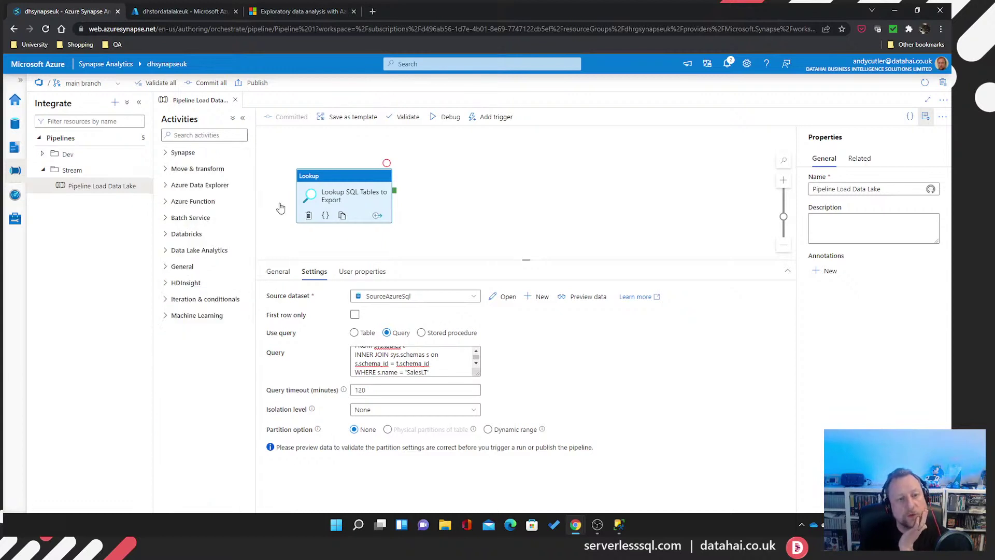
pyautogui.click(169, 171)
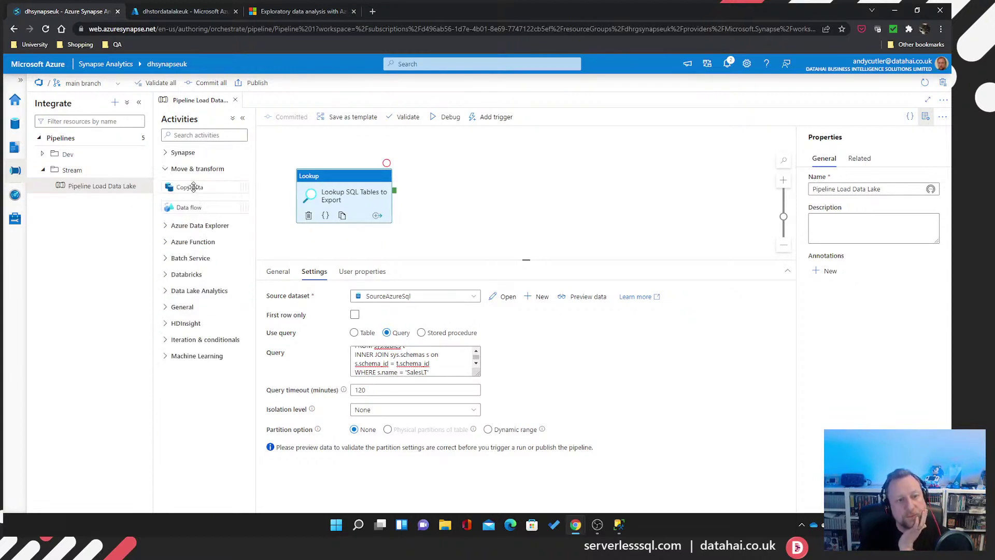
pyautogui.moveTo(191, 187); pyautogui.dragTo(508, 202)
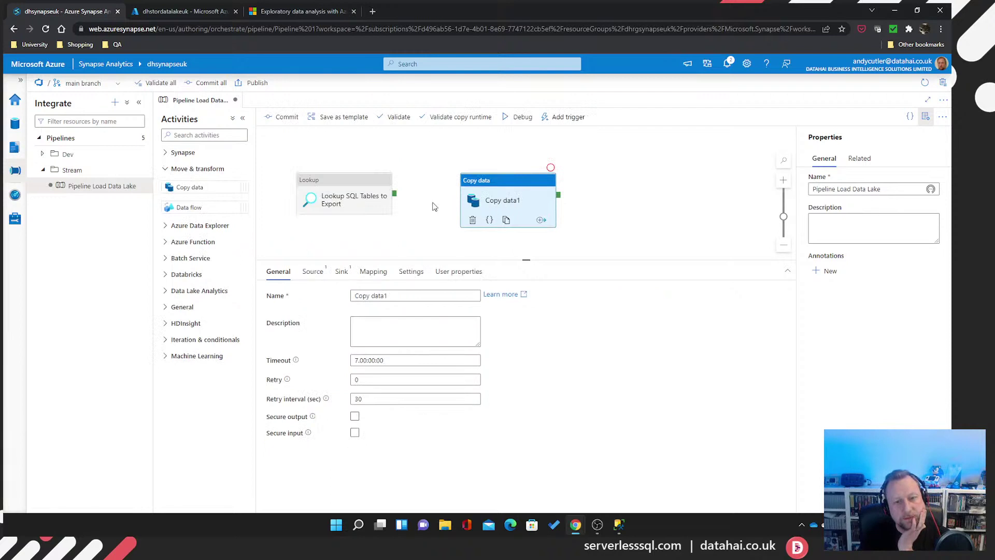
pyautogui.press('Delete')
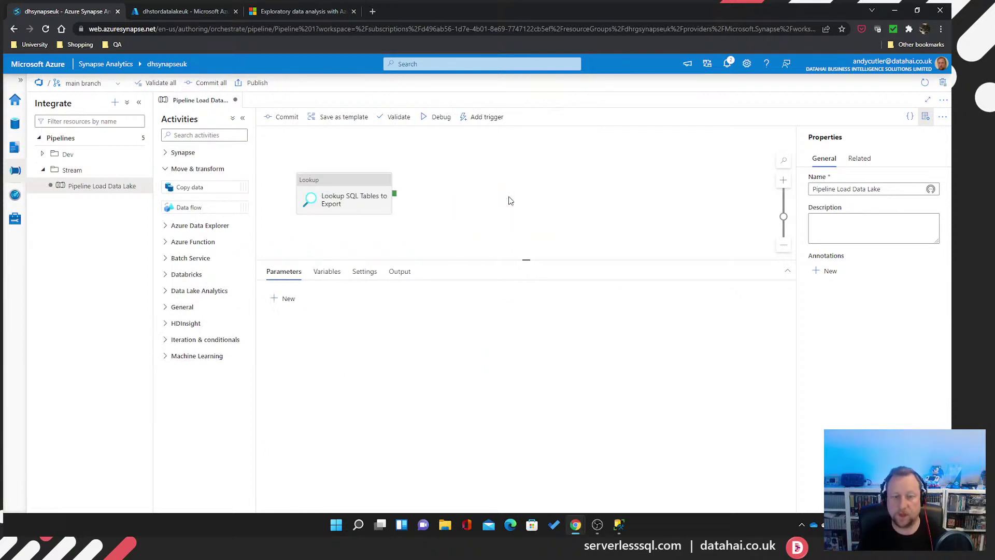
# Add a ForEach activity named For Each Table and connect the Lookup's success output to it
pyautogui.click(351, 182)
pyautogui.click(167, 343)
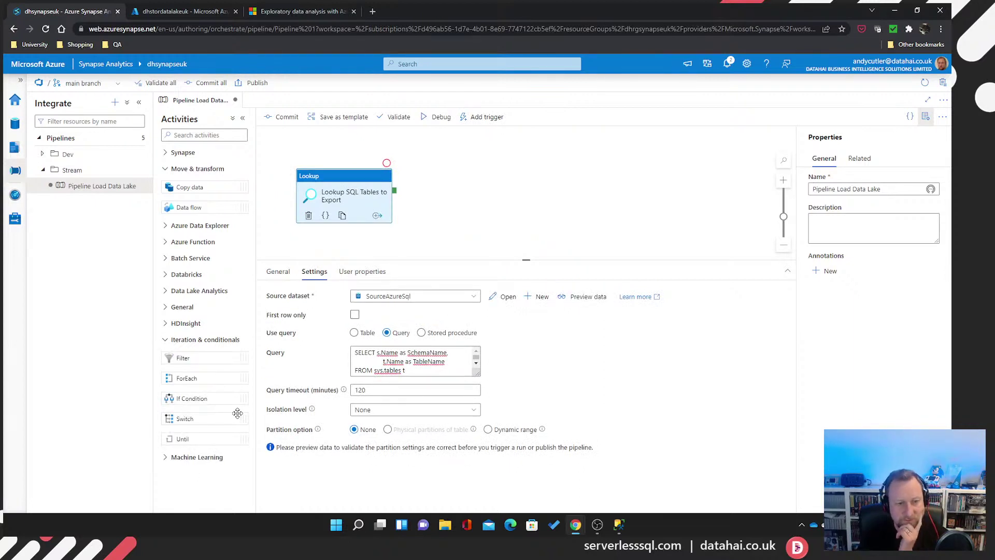
pyautogui.moveTo(192, 381); pyautogui.dragTo(480, 202)
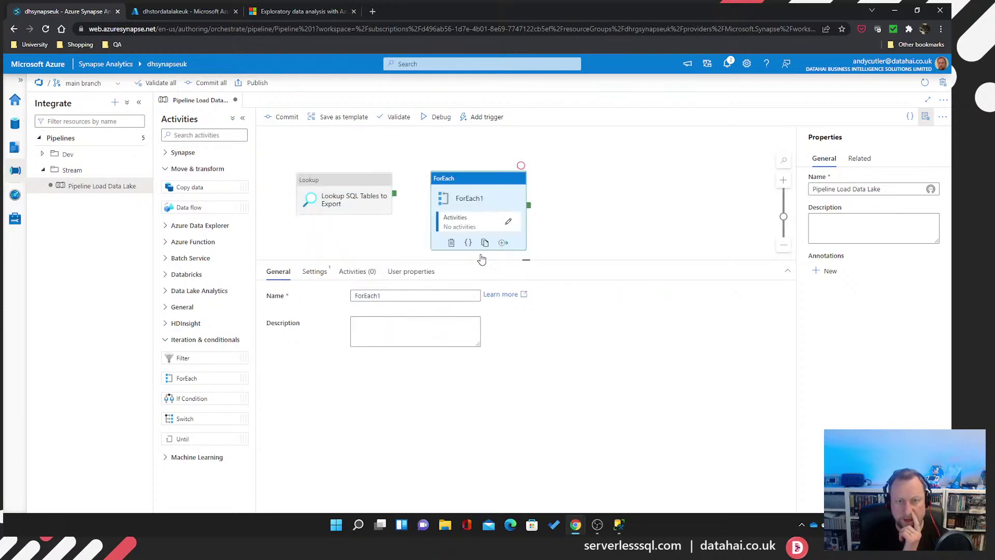
pyautogui.click(372, 299)
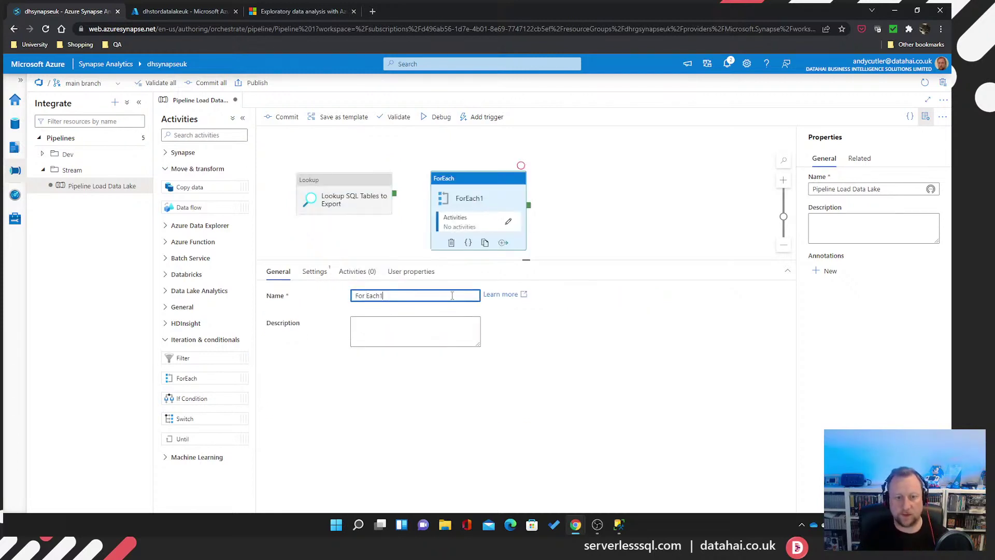
pyautogui.write('Tab')
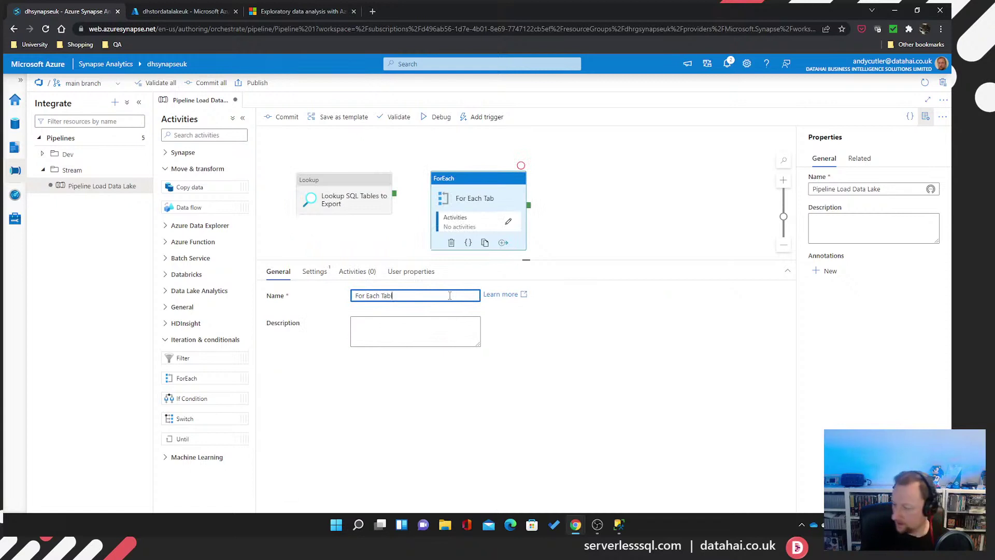
pyautogui.write('le')
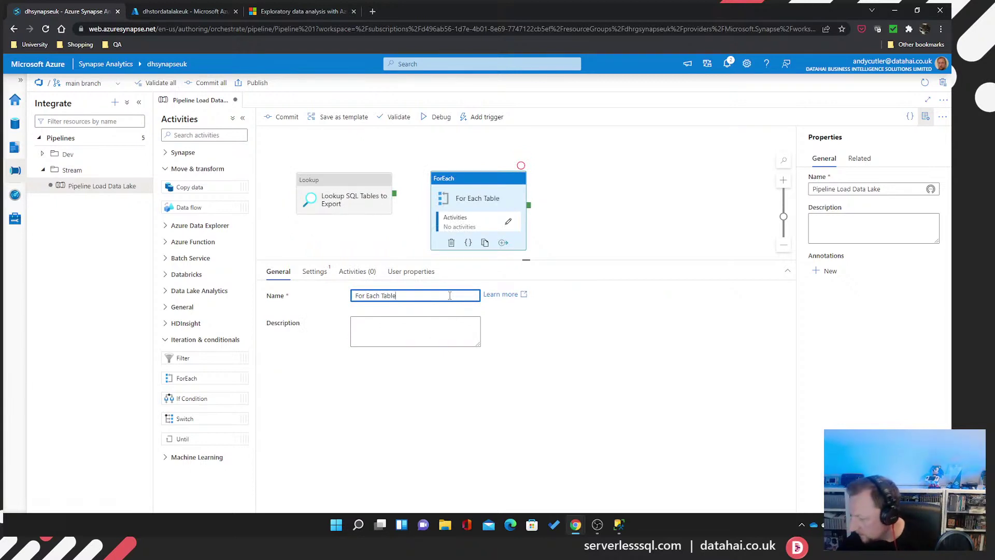
pyautogui.click(603, 229)
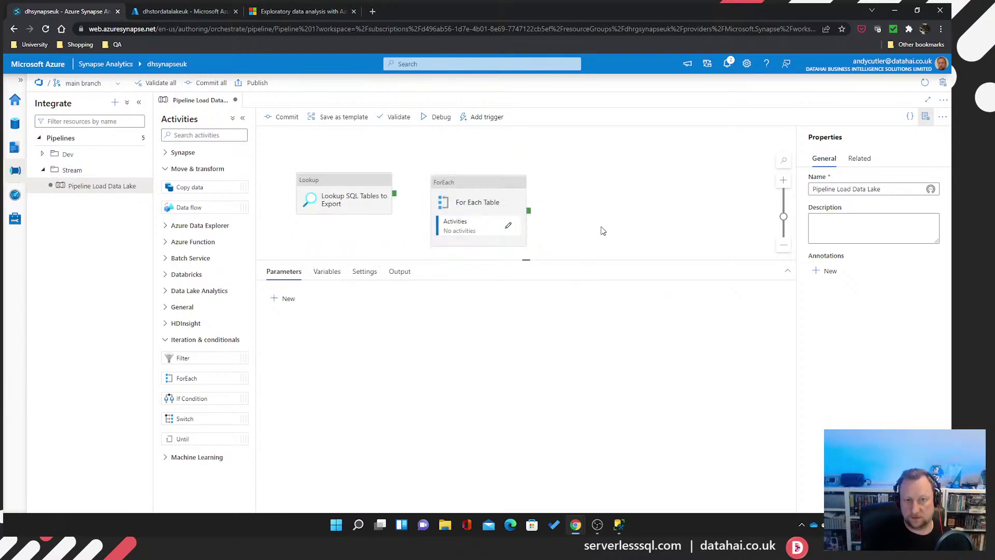
pyautogui.moveTo(394, 199); pyautogui.dragTo(508, 188)
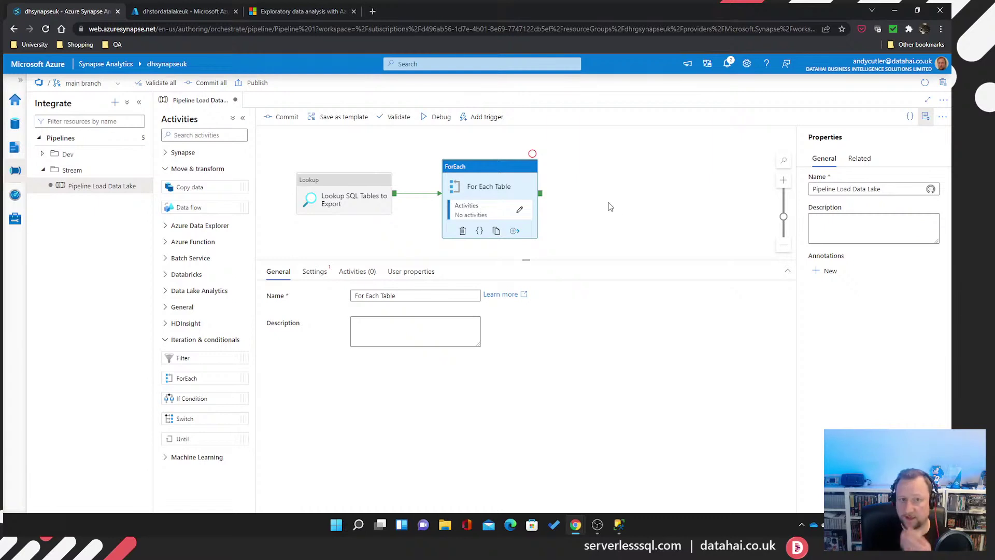
pyautogui.click(314, 271)
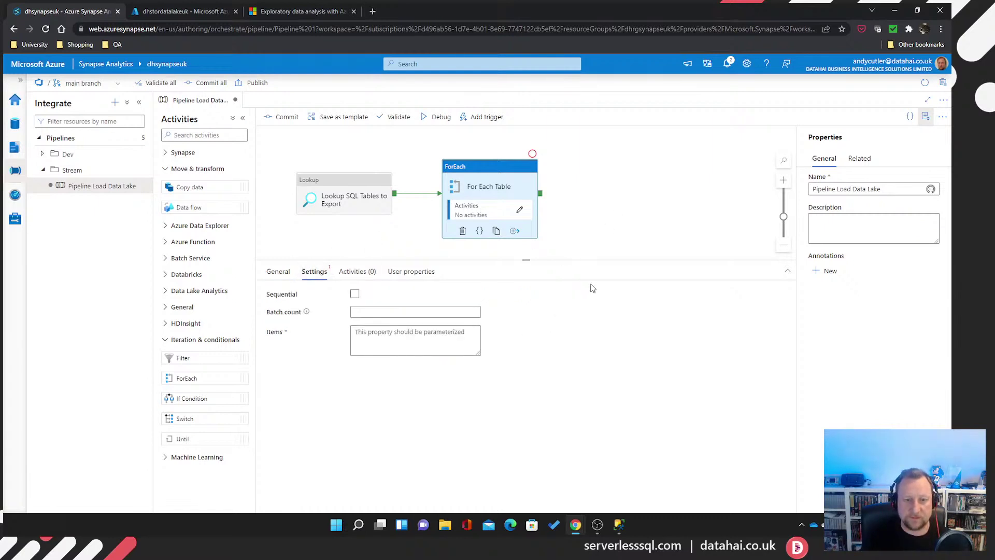
pyautogui.click(411, 337)
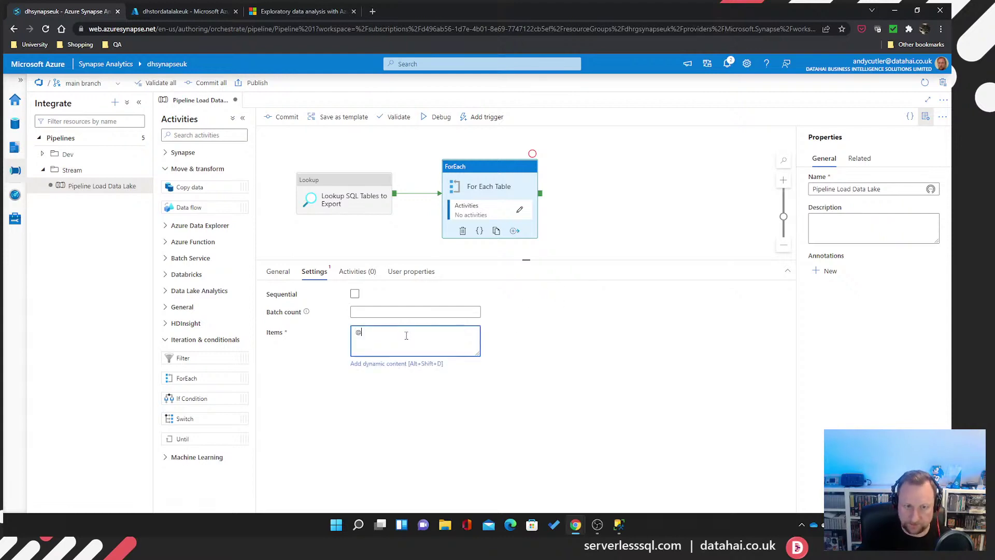
pyautogui.click(620, 525)
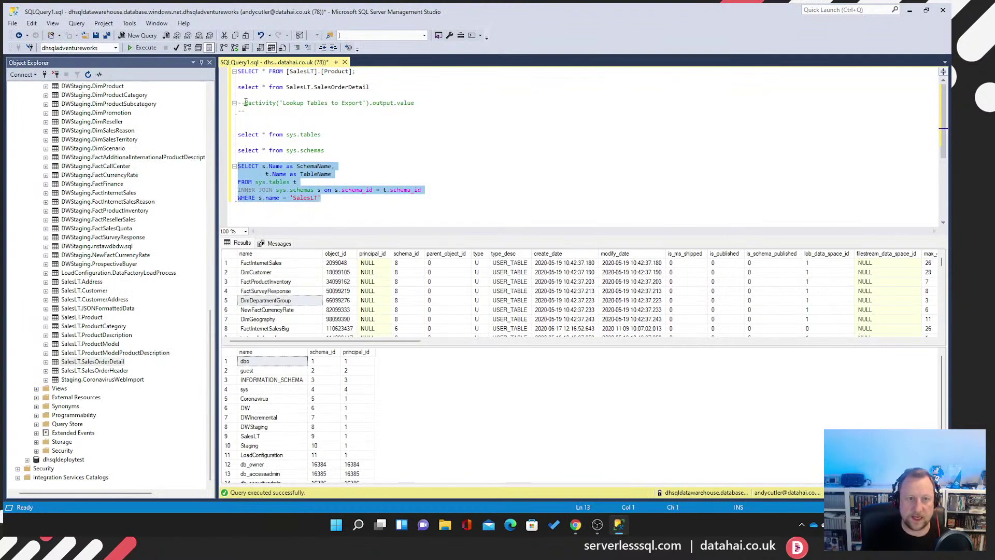
pyautogui.moveTo(245, 102); pyautogui.dragTo(442, 107)
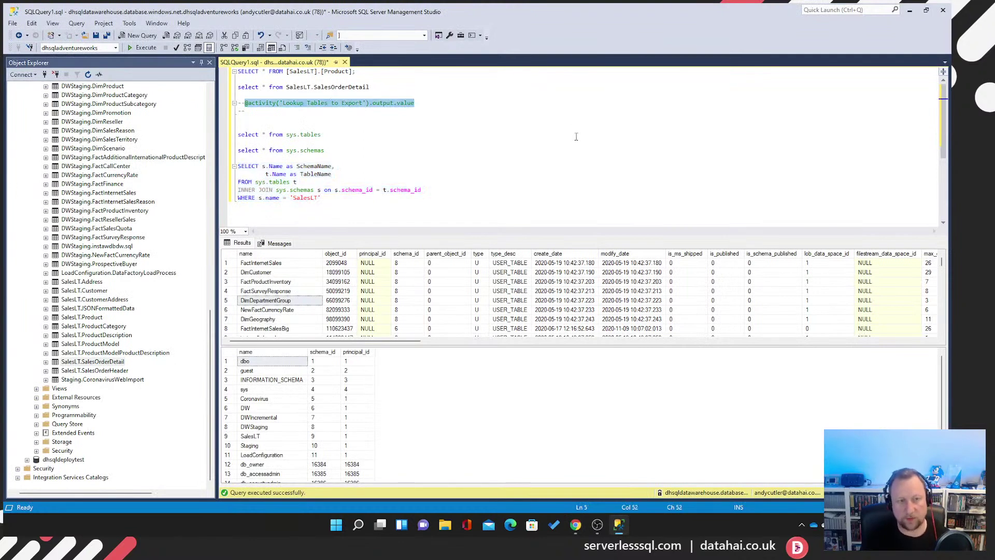
pyautogui.hotkey('alt', 'Tab')
pyautogui.hotkey('ctrl', 'v')
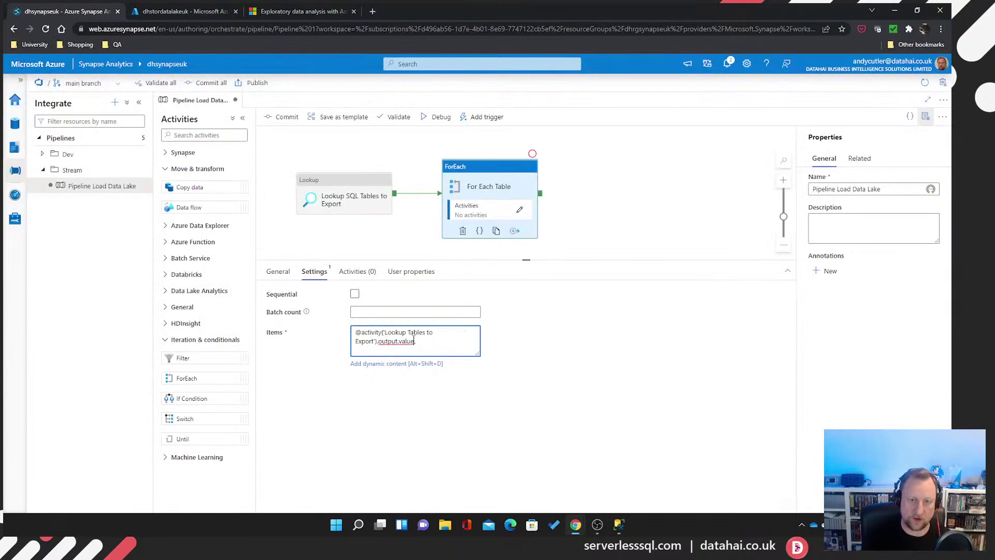
pyautogui.moveTo(479, 354); pyautogui.dragTo(555, 368)
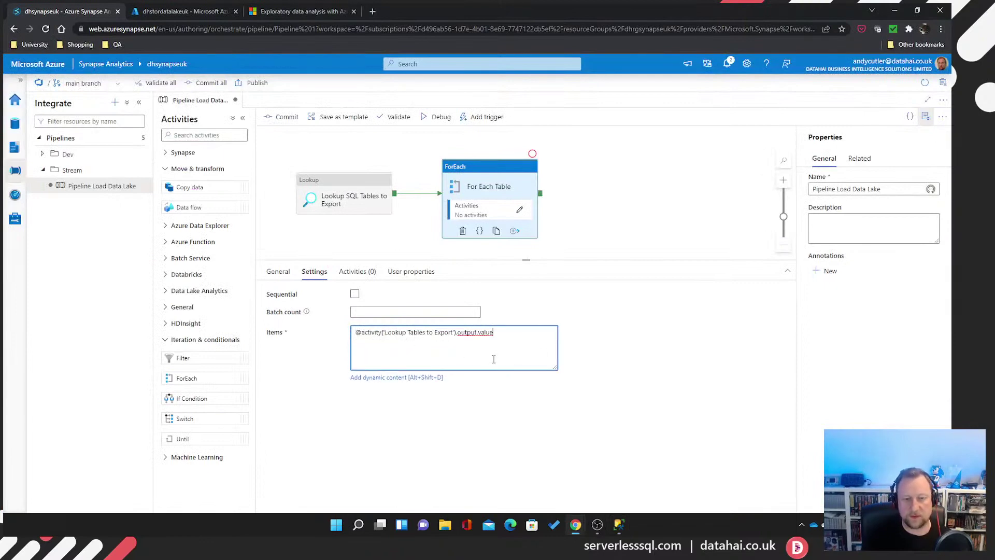
pyautogui.click(408, 334)
pyautogui.write('SQL')
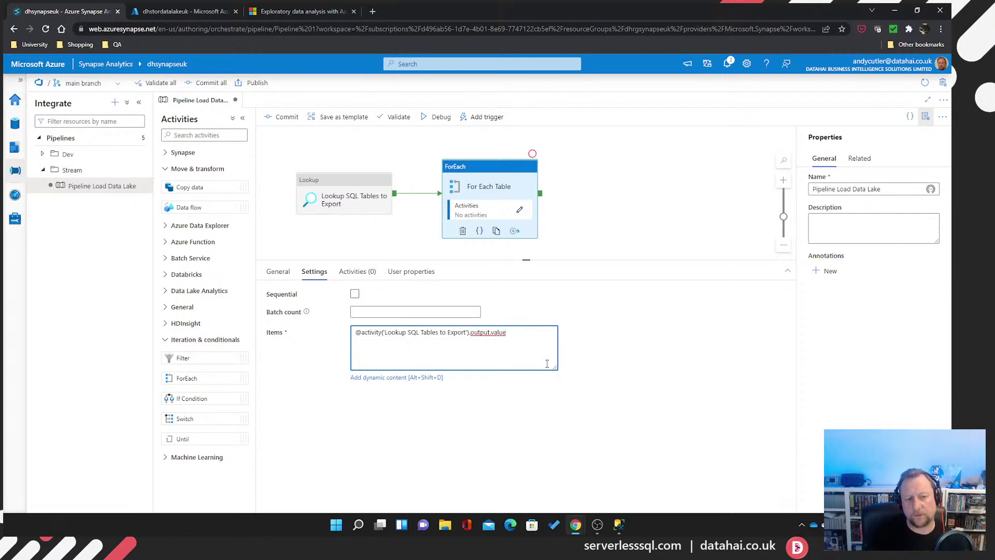
pyautogui.click(355, 294)
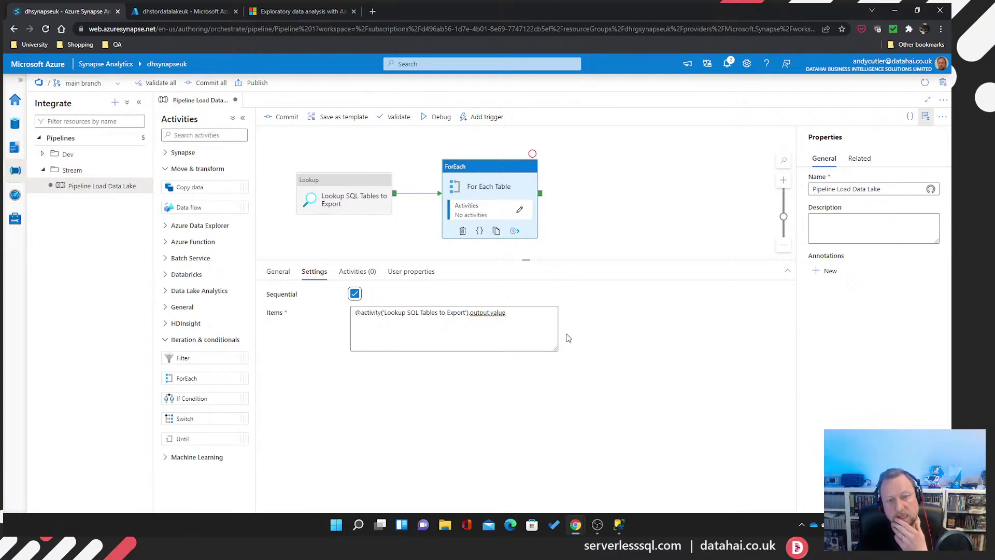
pyautogui.click(535, 317)
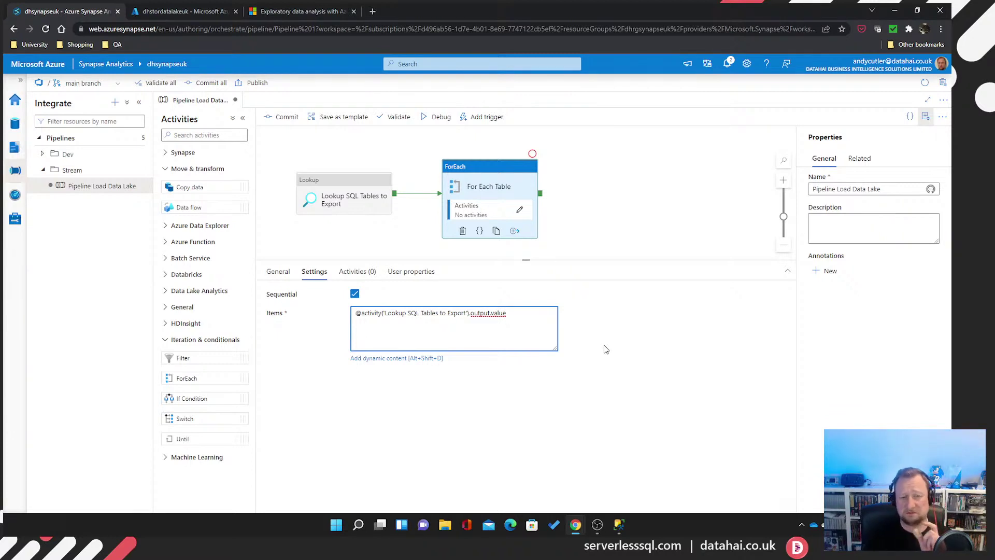
pyautogui.click(354, 296)
# Set For Each Table's batch count to 2
pyautogui.click(398, 312)
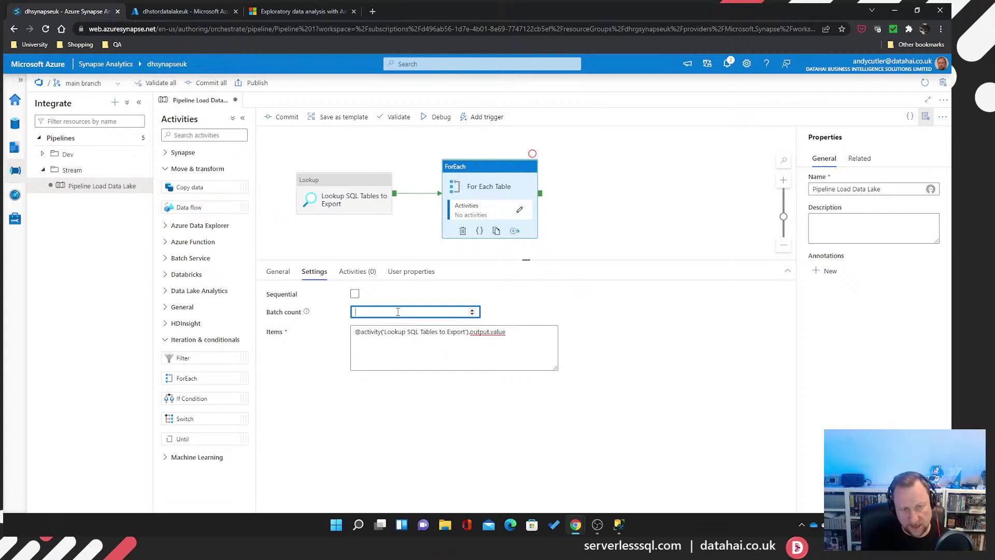
pyautogui.write('2')
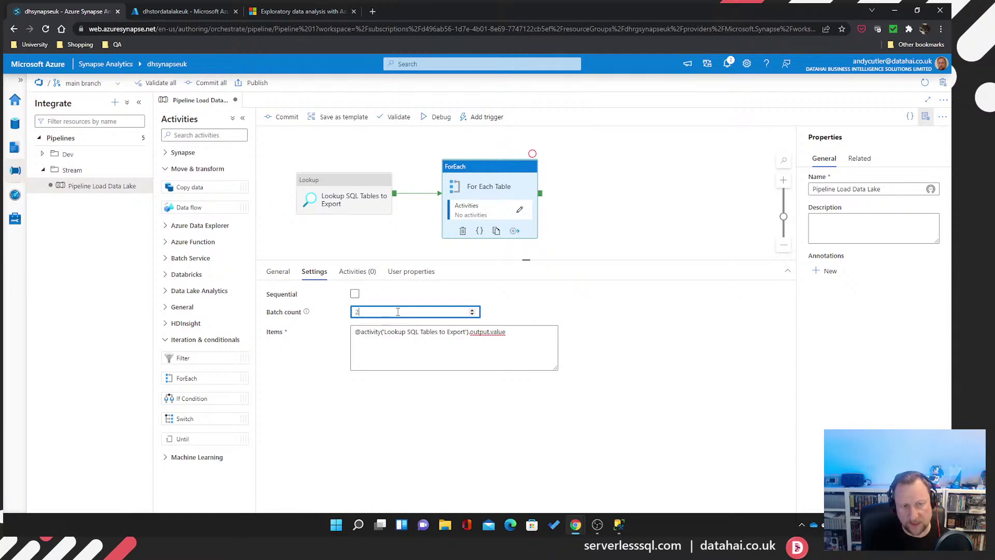
# Switch to SQL Server Management Studio and review the SalesLT tables, from Address to SalesOrderHeader, in the database's table list
pyautogui.click(619, 525)
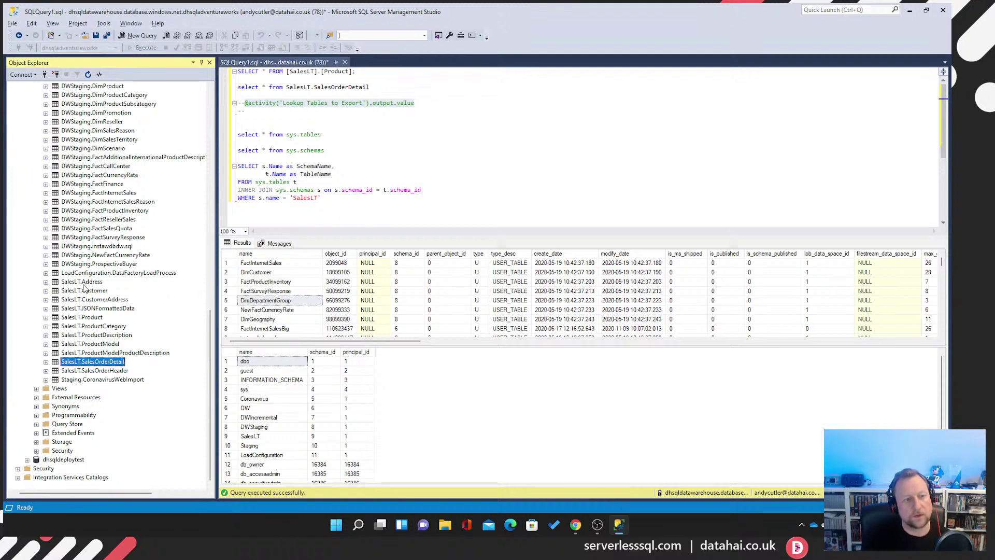
pyautogui.click(83, 284)
pyautogui.press('Down')
pyautogui.press('Down')
pyautogui.press('Down')
pyautogui.press('Down')
pyautogui.press('Down')
pyautogui.press('Down')
pyautogui.press('Down')
pyautogui.press('Down')
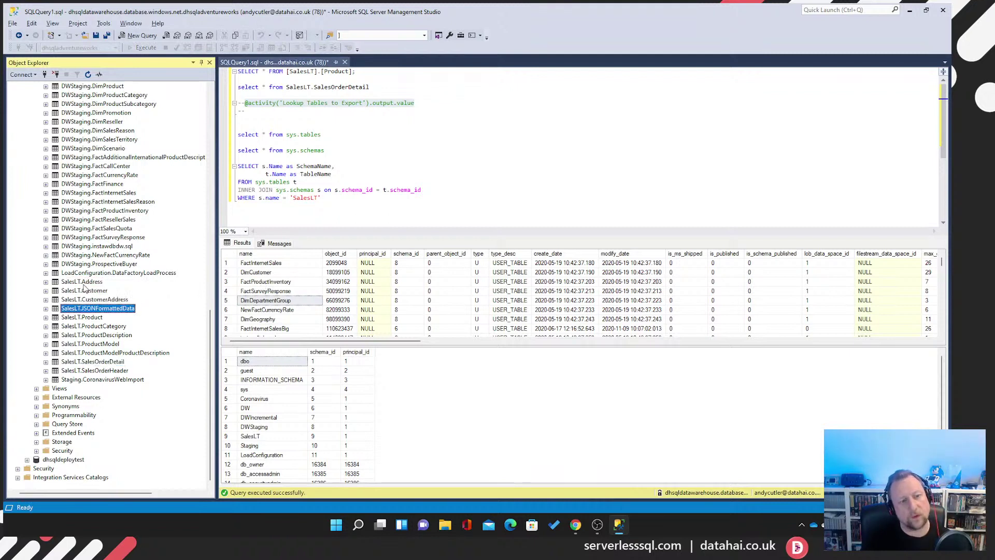
pyautogui.press('Down')
pyautogui.press('Down')
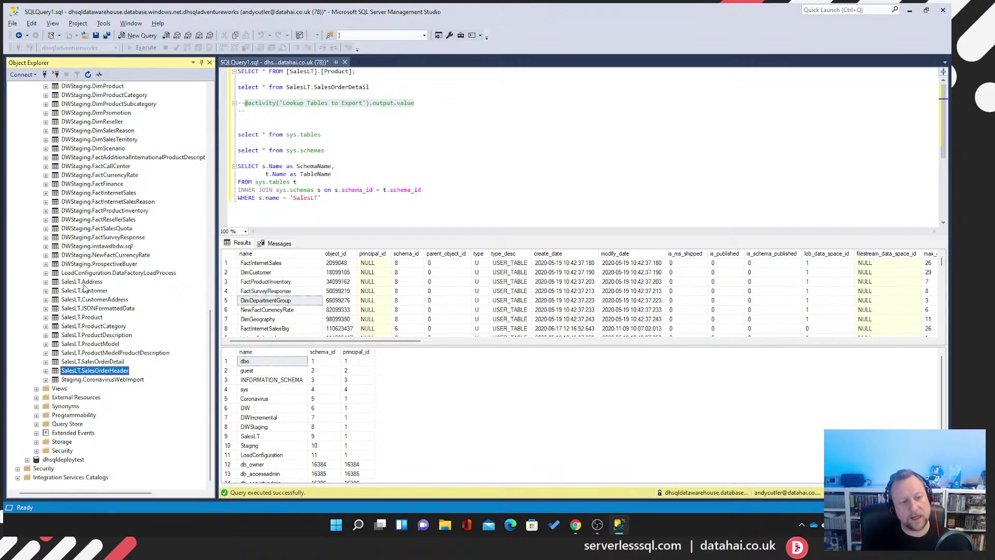
pyautogui.hotkey('alt', 'Tab')
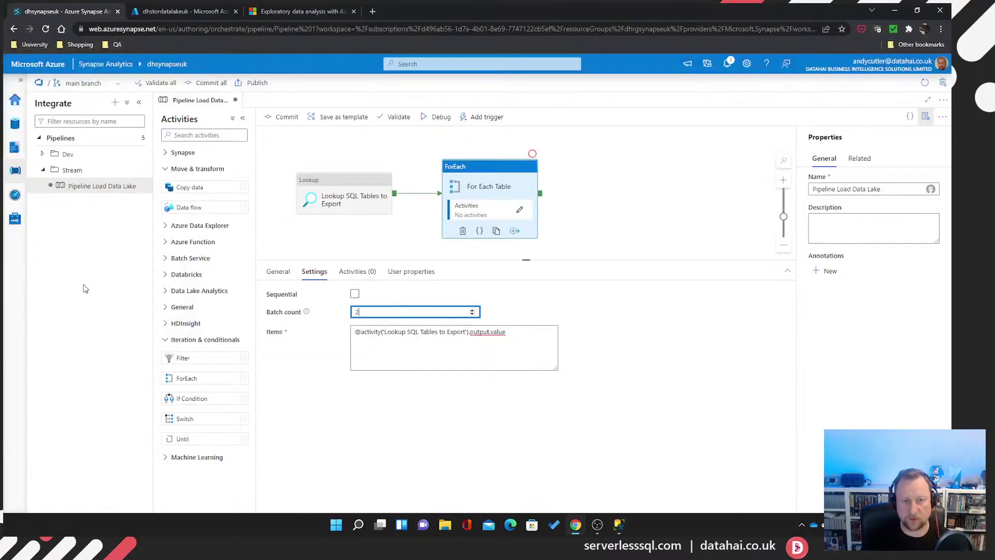
# Set For Each Table's batch count to 3 with Sequential left off, and commit the pipeline to the main branch
pyautogui.press('BackSpace')
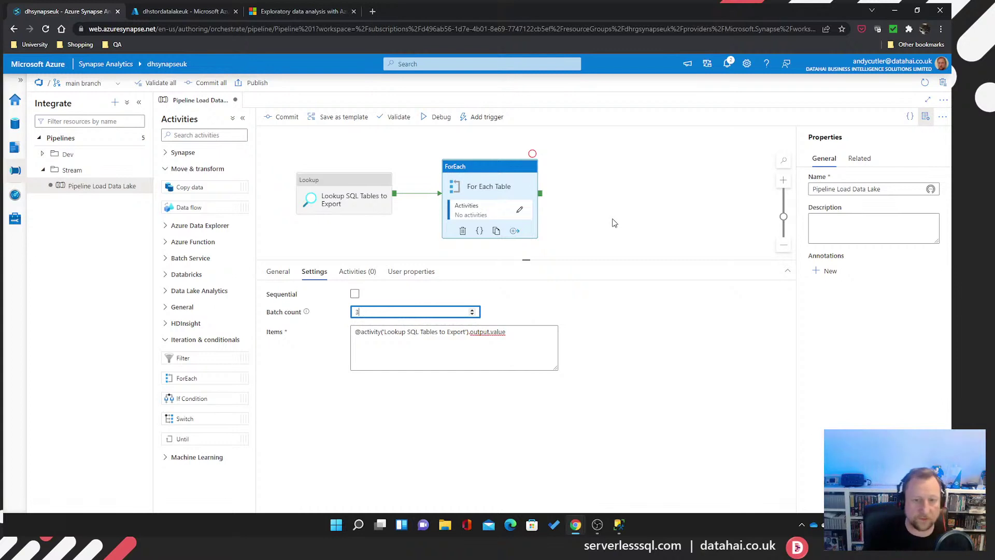
pyautogui.click(354, 294)
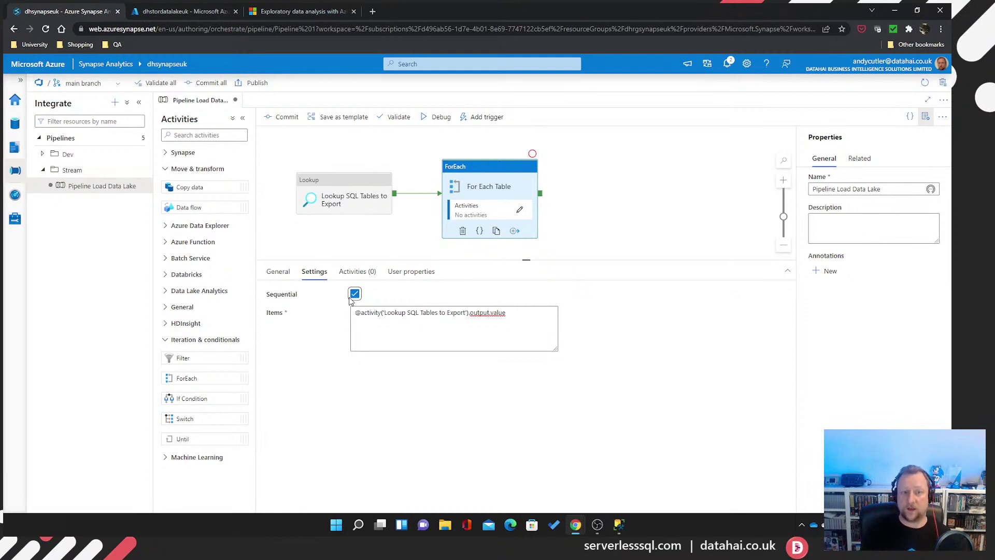
pyautogui.click(353, 295)
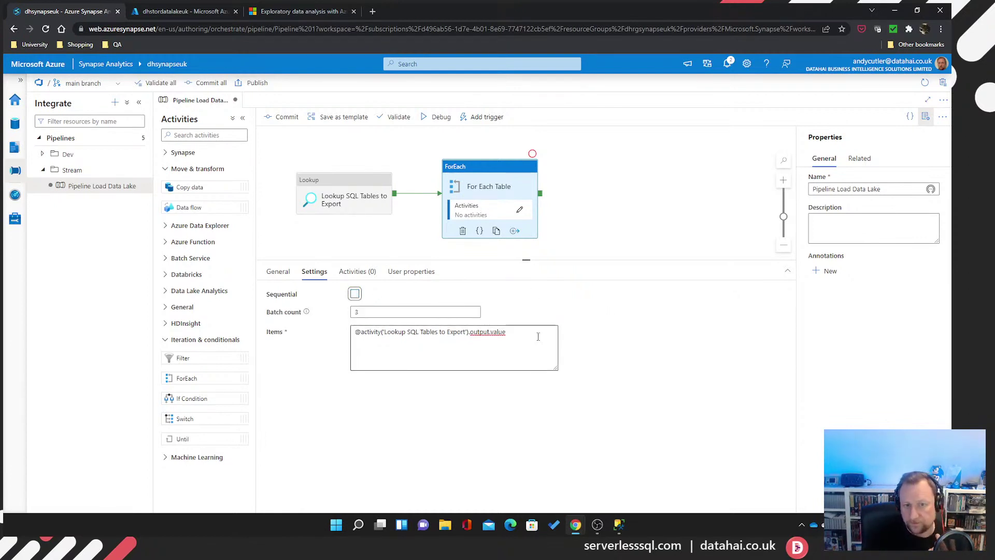
pyautogui.moveTo(526, 261); pyautogui.dragTo(525, 273)
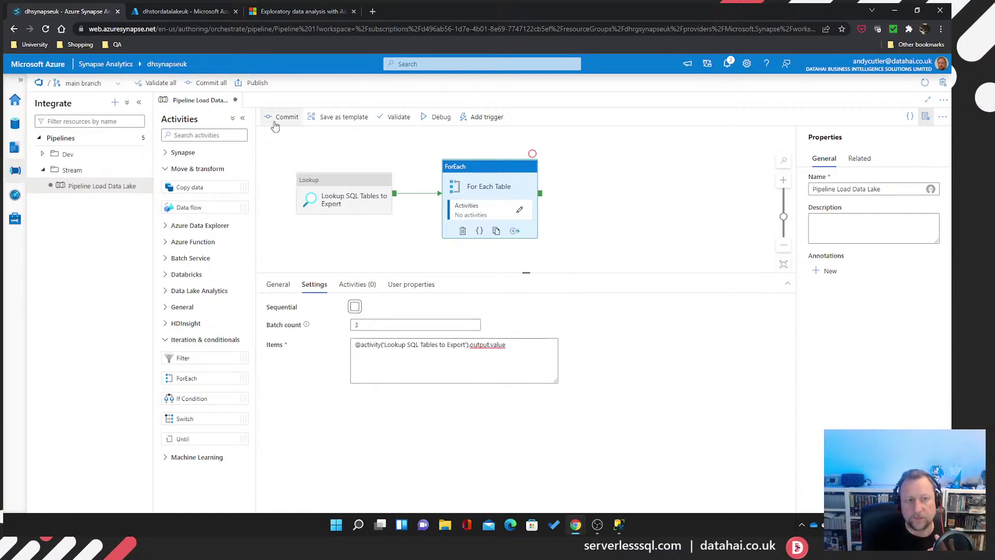
pyautogui.click(285, 119)
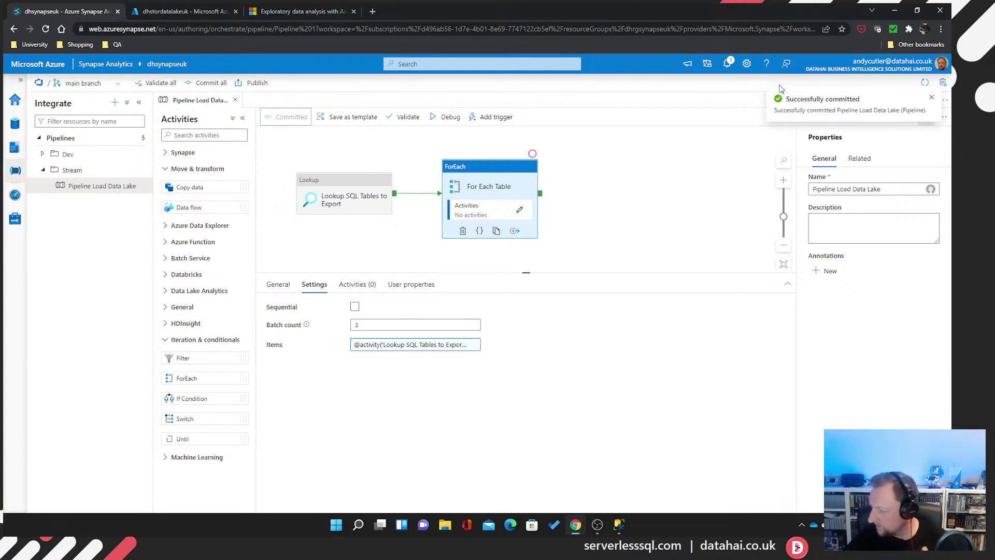
pyautogui.click(932, 98)
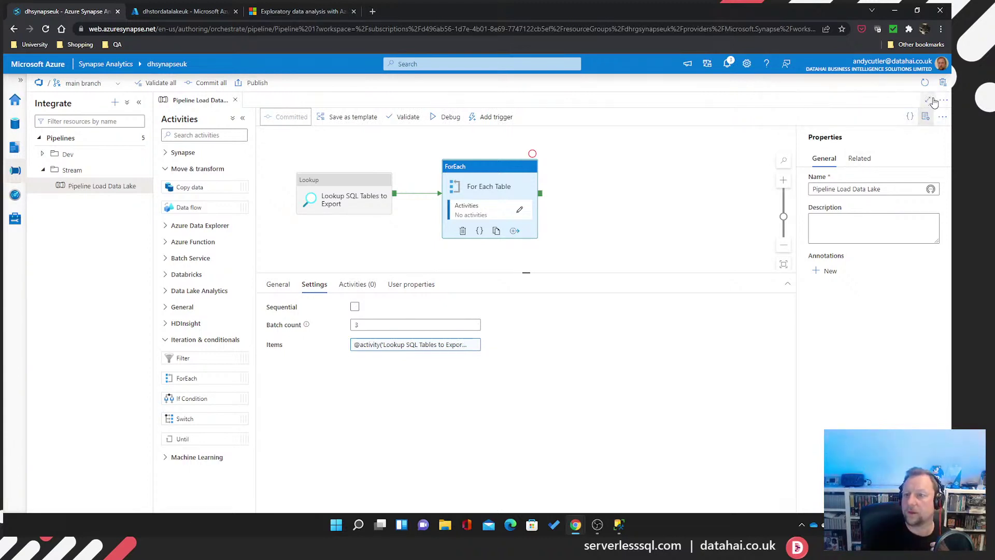
# Open For Each Table's inner activities and add a Copy data activity inside the loop
pyautogui.moveTo(642, 225); pyautogui.dragTo(632, 222)
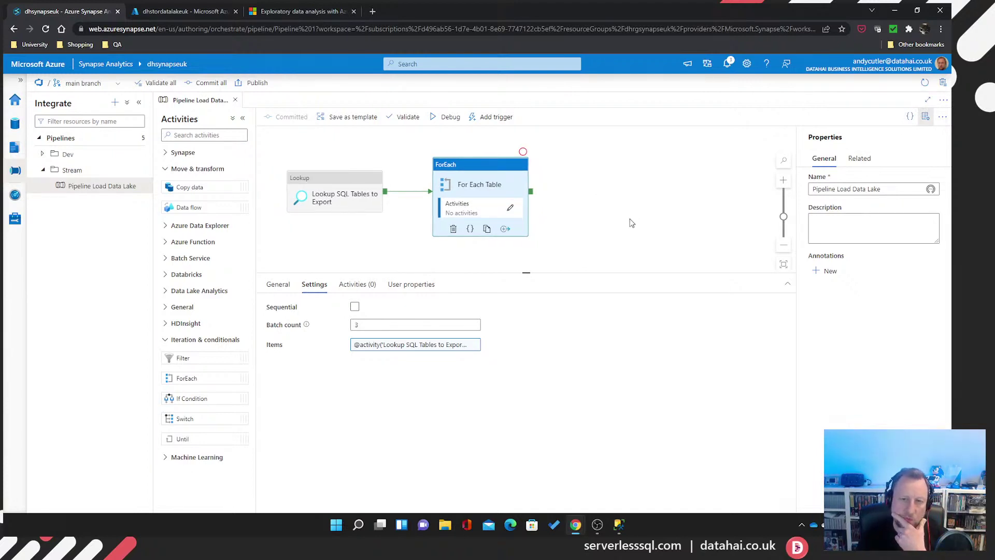
pyautogui.click(511, 211)
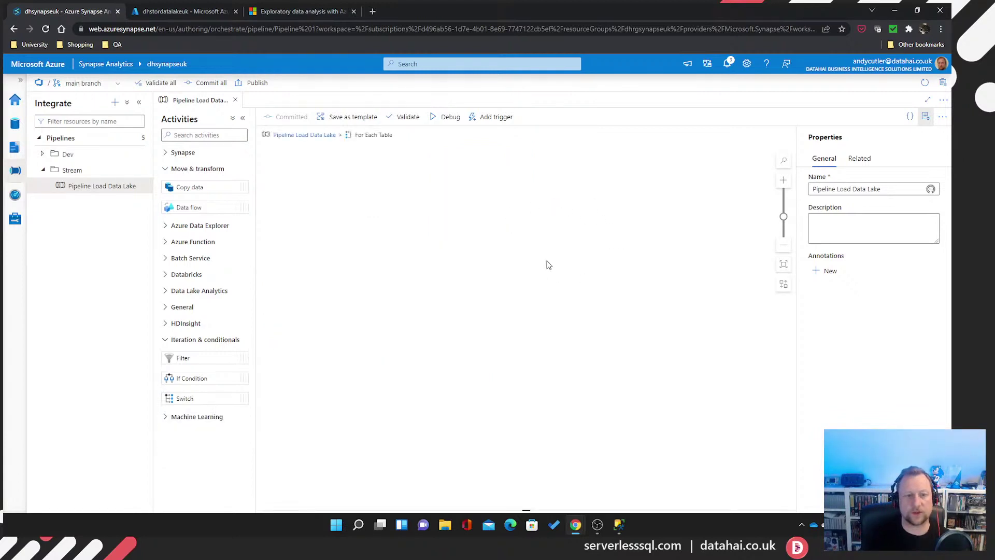
pyautogui.click(316, 137)
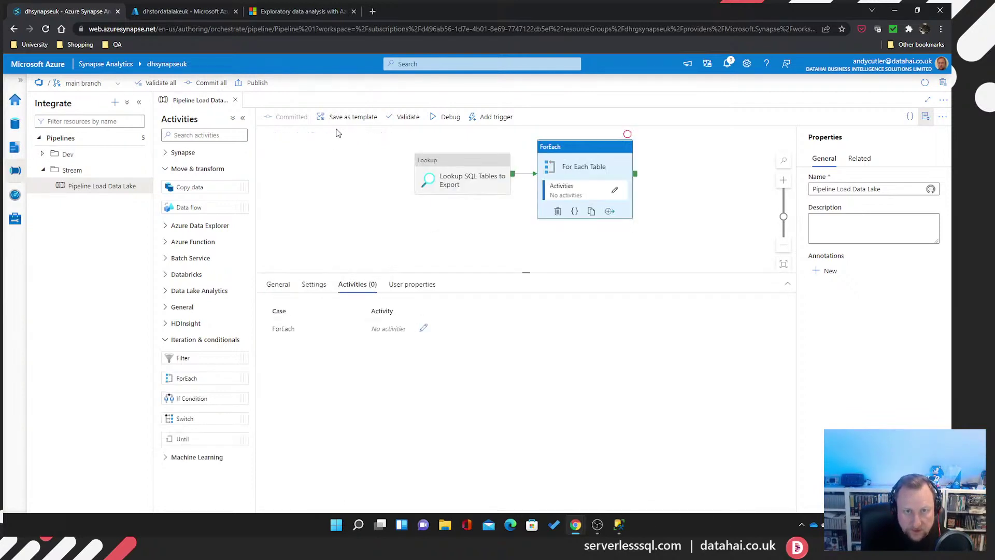
pyautogui.click(615, 192)
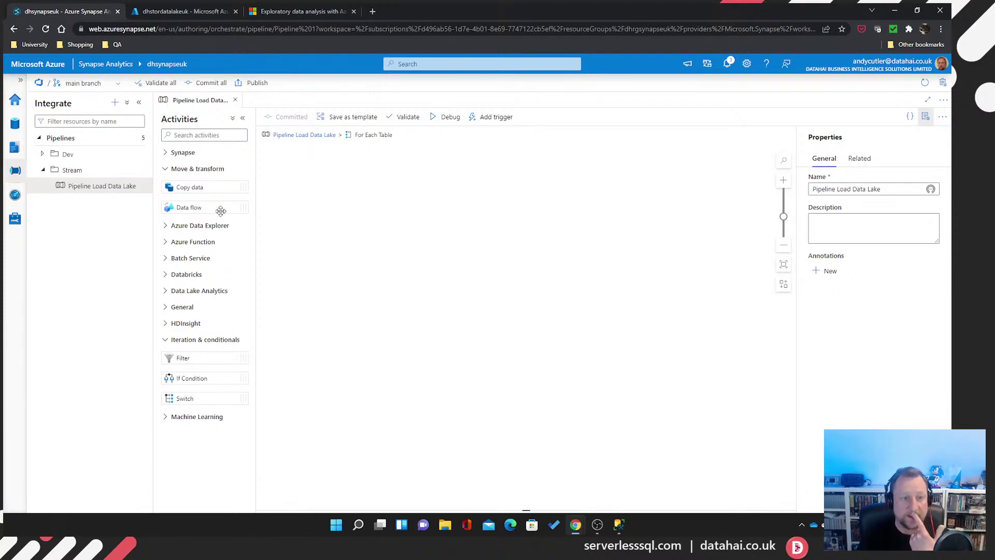
pyautogui.moveTo(203, 187); pyautogui.dragTo(381, 198)
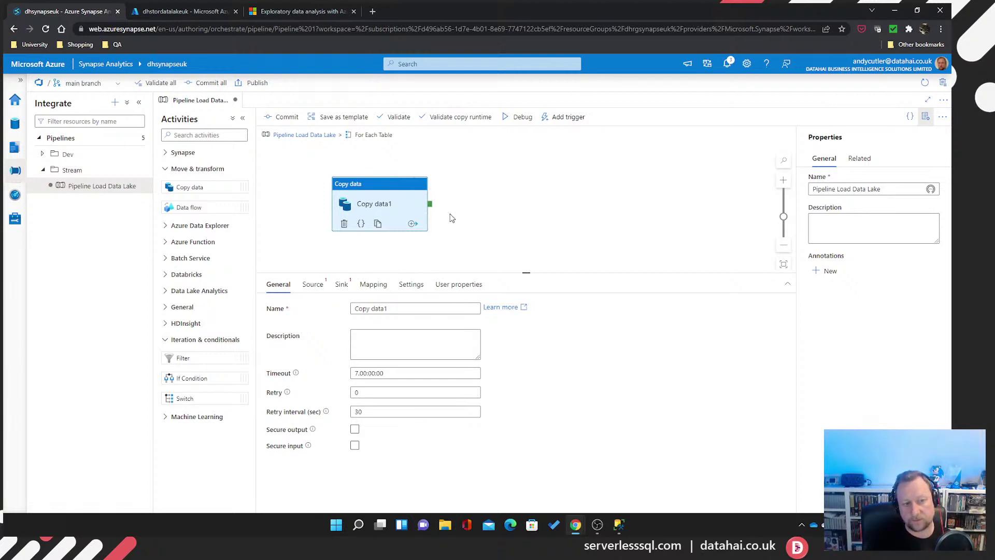
pyautogui.click(165, 308)
pyautogui.scroll(-1, 228, 341)
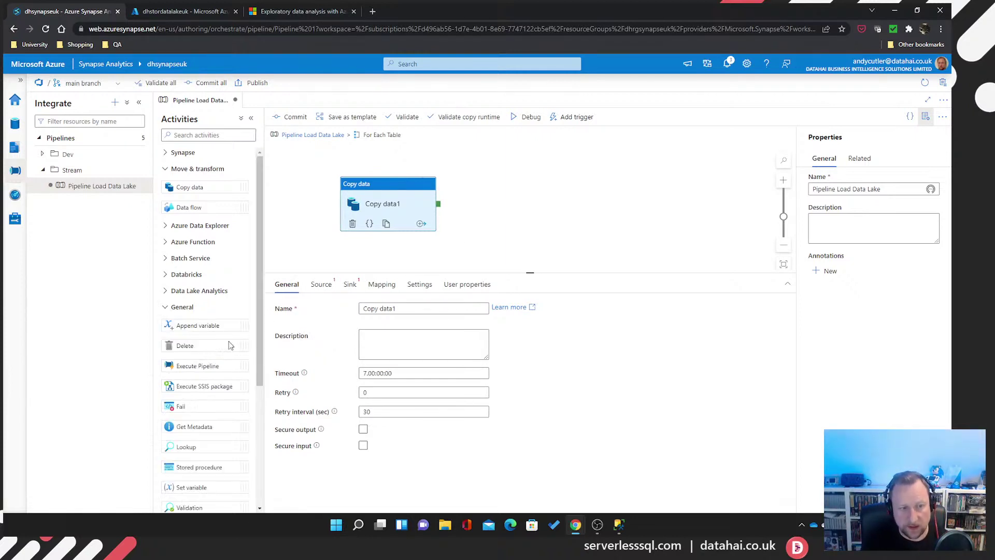
pyautogui.scroll(-3, 221, 422)
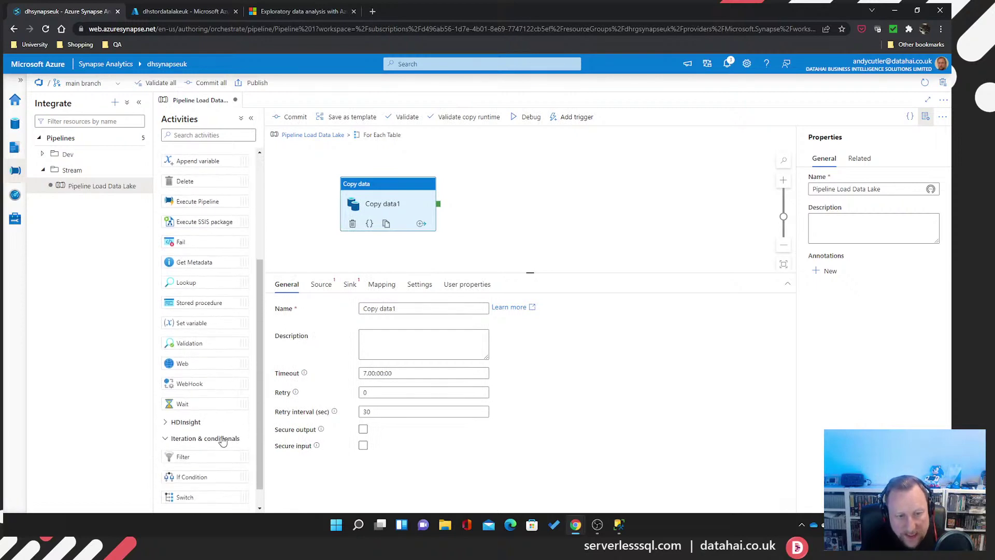
pyautogui.click(228, 438)
pyautogui.scroll(4, 248, 425)
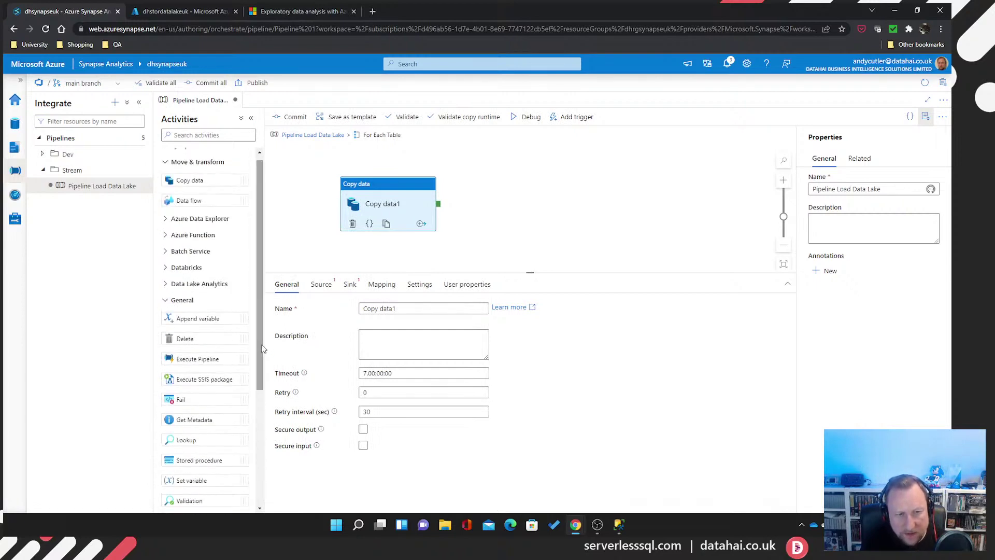
pyautogui.click(169, 304)
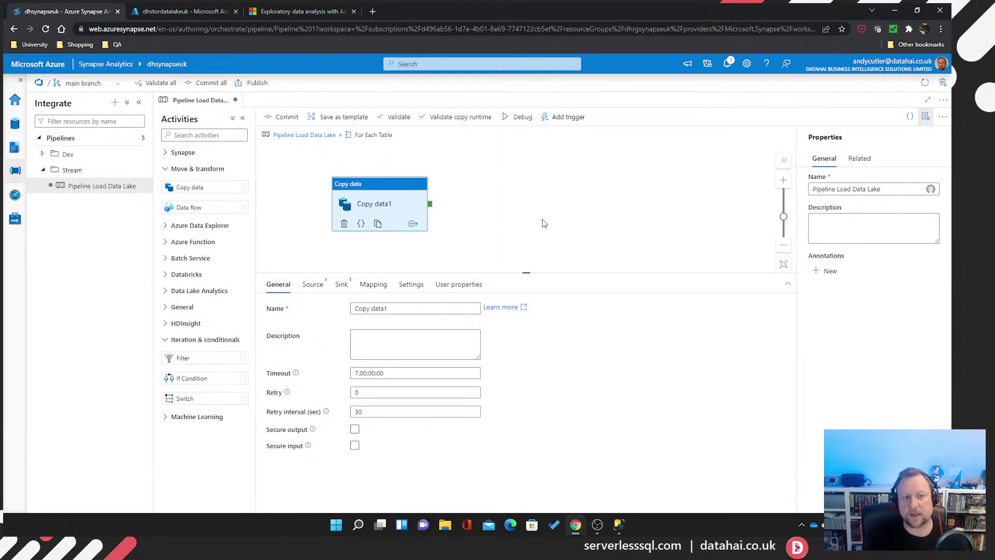
# Rename the Copy data activity to Copy Data from SQL to Data Lake and set its retry interval to 60 seconds
pyautogui.moveTo(543, 223); pyautogui.dragTo(489, 209)
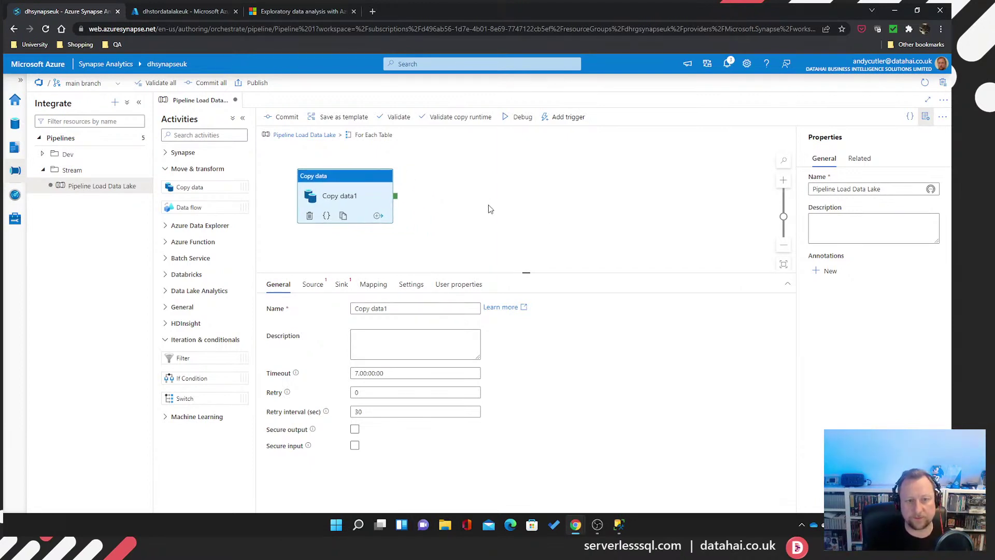
pyautogui.click(445, 308)
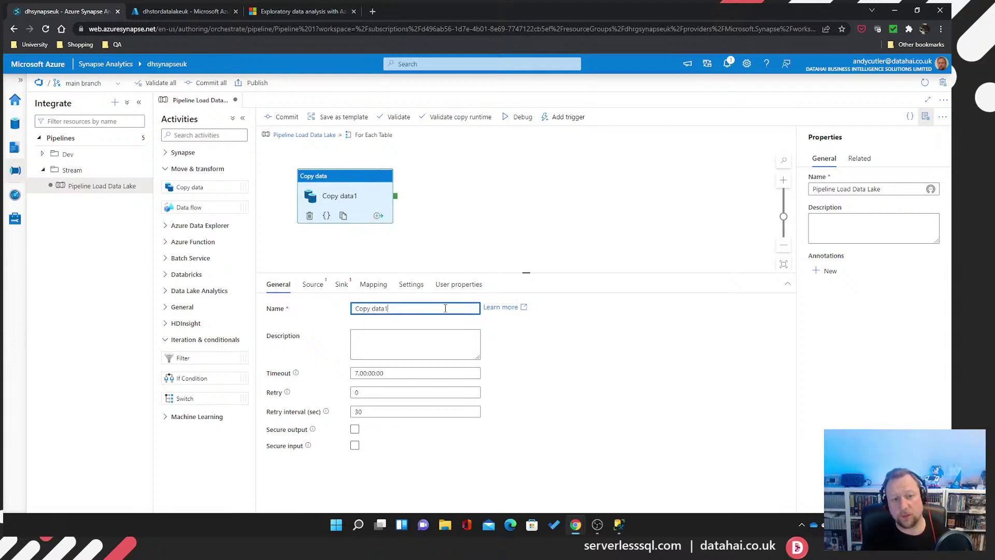
pyautogui.press('BackSpace')
pyautogui.press('BackSpace')
pyautogui.press('BackSpace')
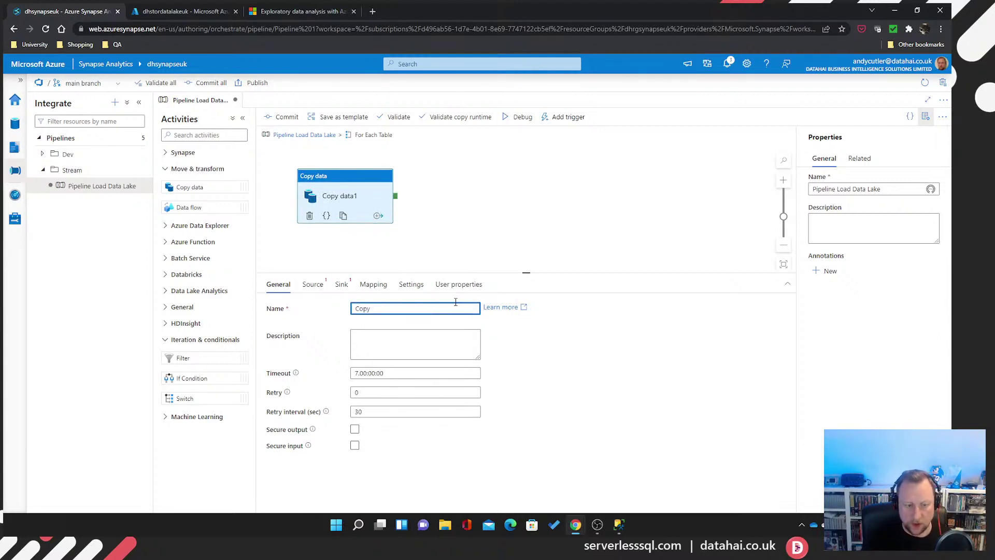
pyautogui.write('Data from SQL ')
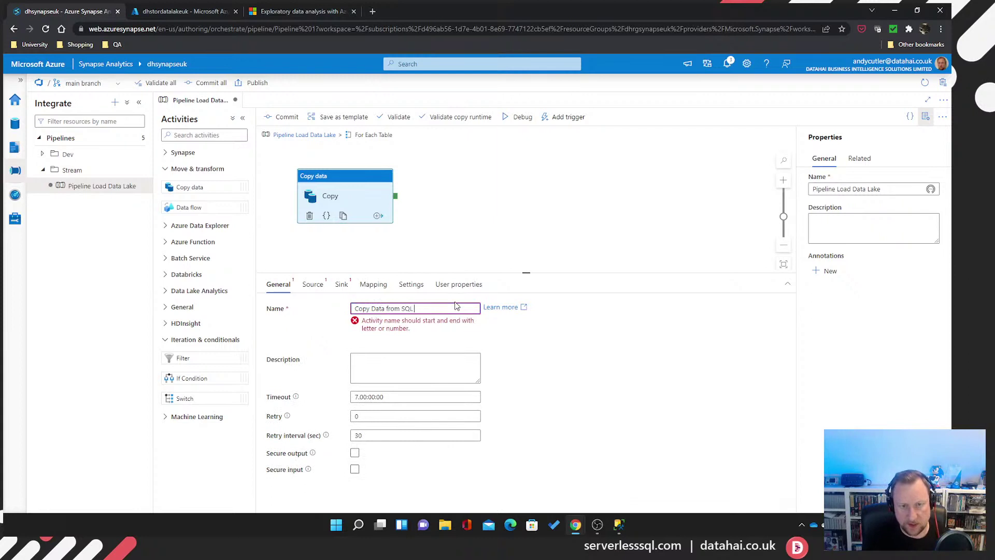
pyautogui.write('to D')
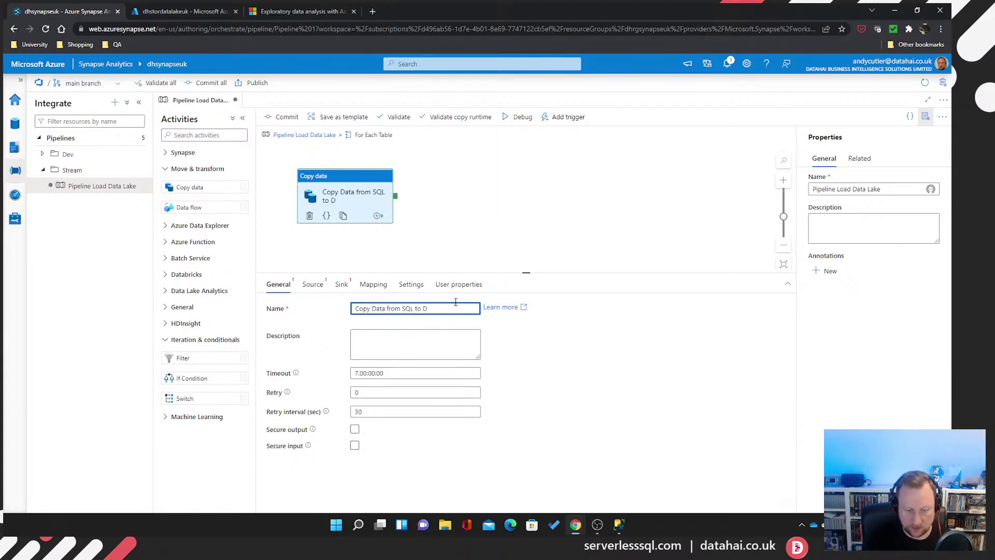
pyautogui.write('ata Lake')
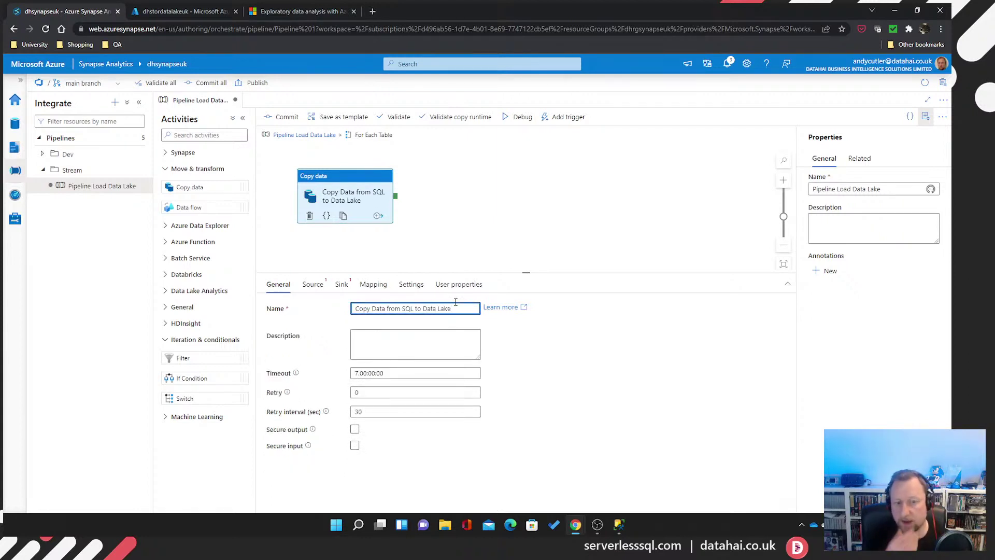
pyautogui.doubleClick(369, 411)
pyautogui.write('60')
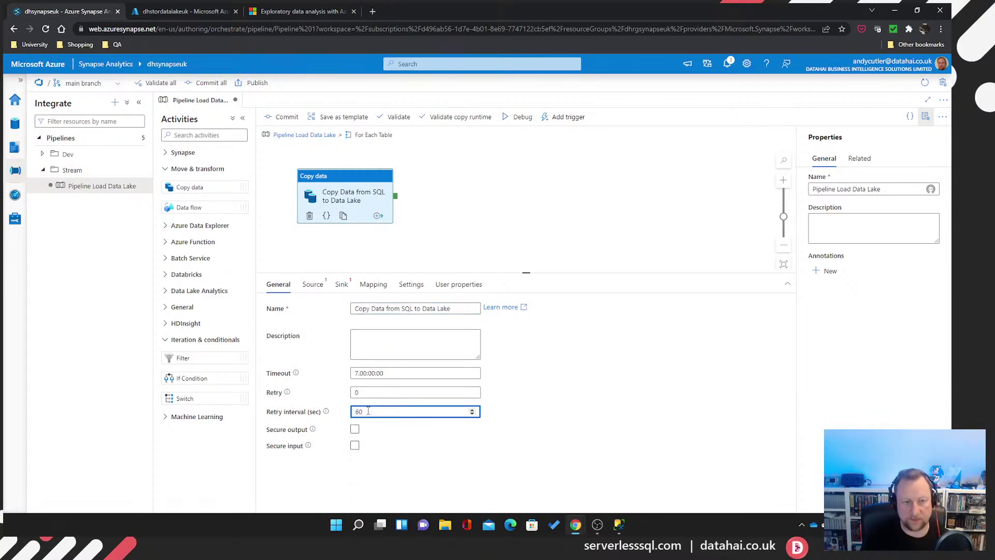
# Start a new integration dataset of type Azure SQL Database as the copy activity's source
pyautogui.click(313, 285)
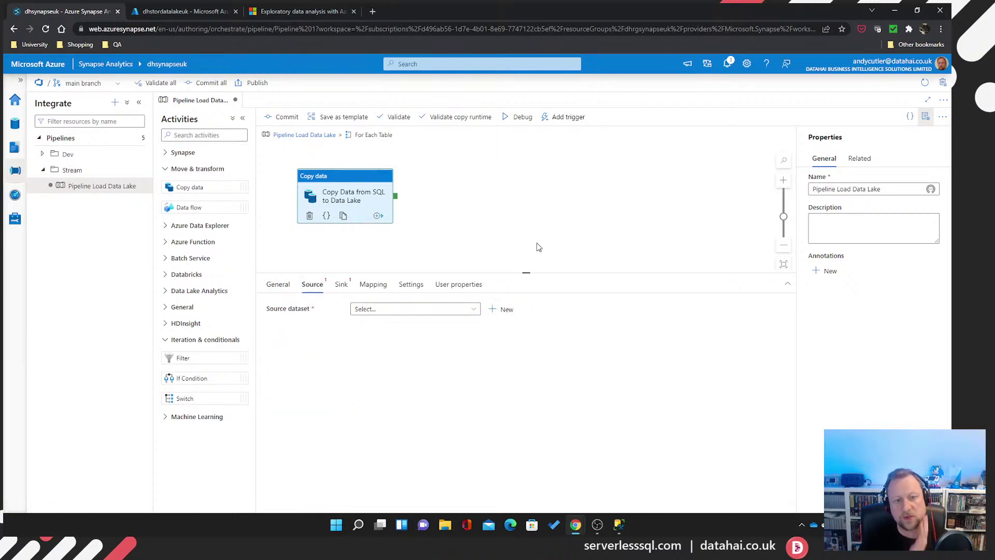
pyautogui.click(452, 310)
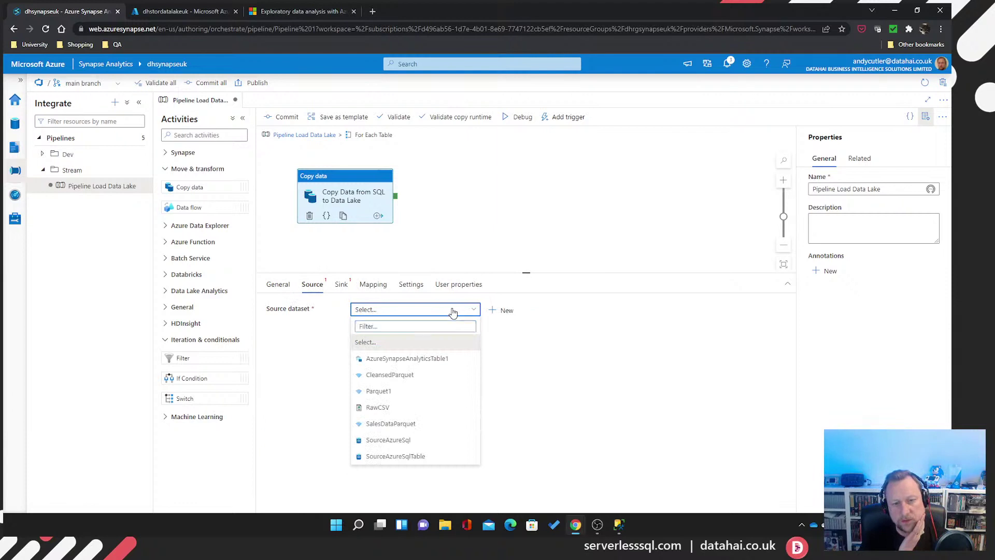
pyautogui.click(516, 333)
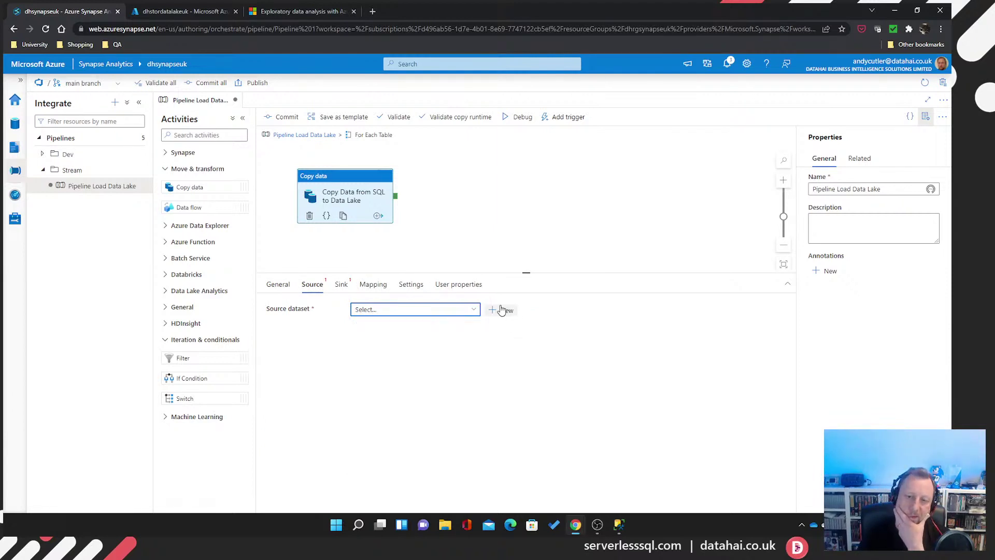
pyautogui.click(504, 311)
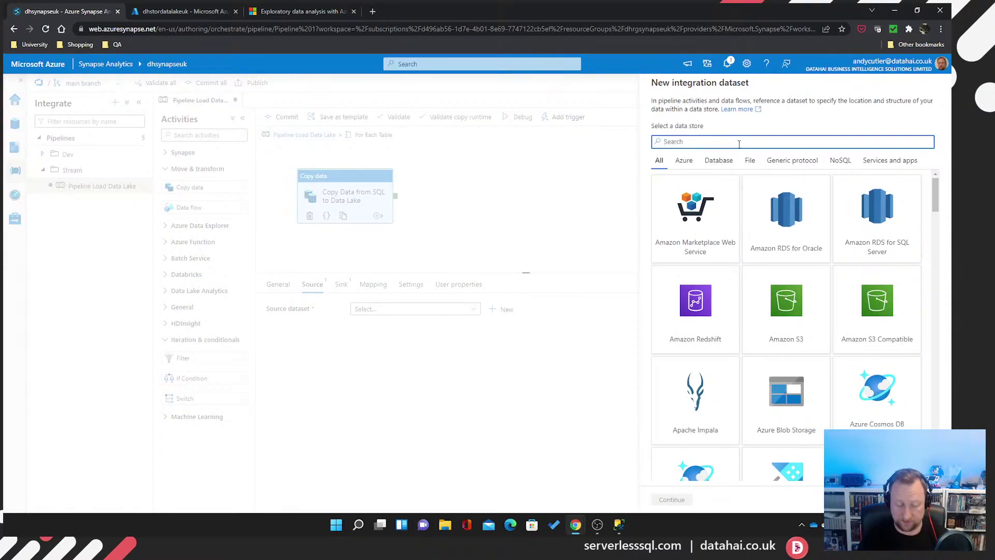
pyautogui.write('sql')
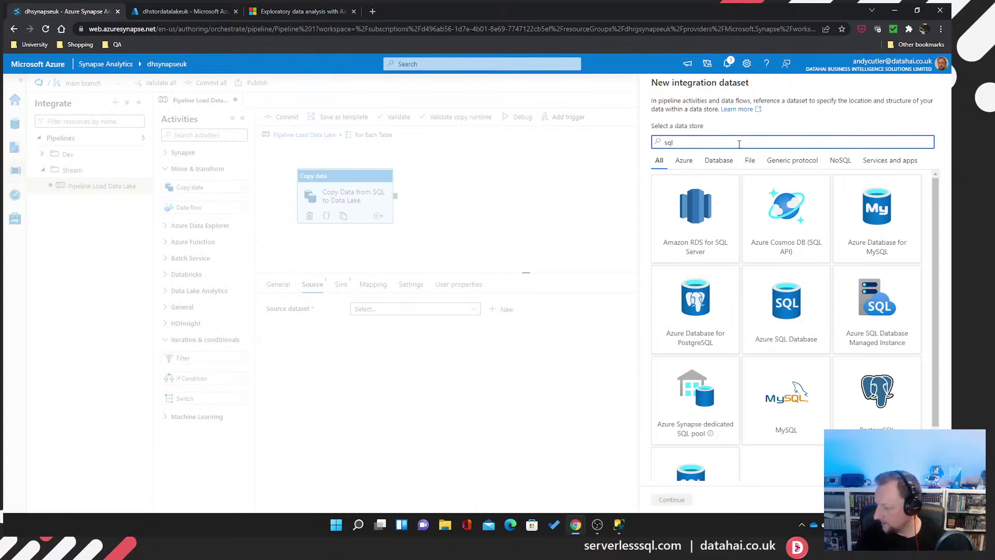
pyautogui.click(791, 322)
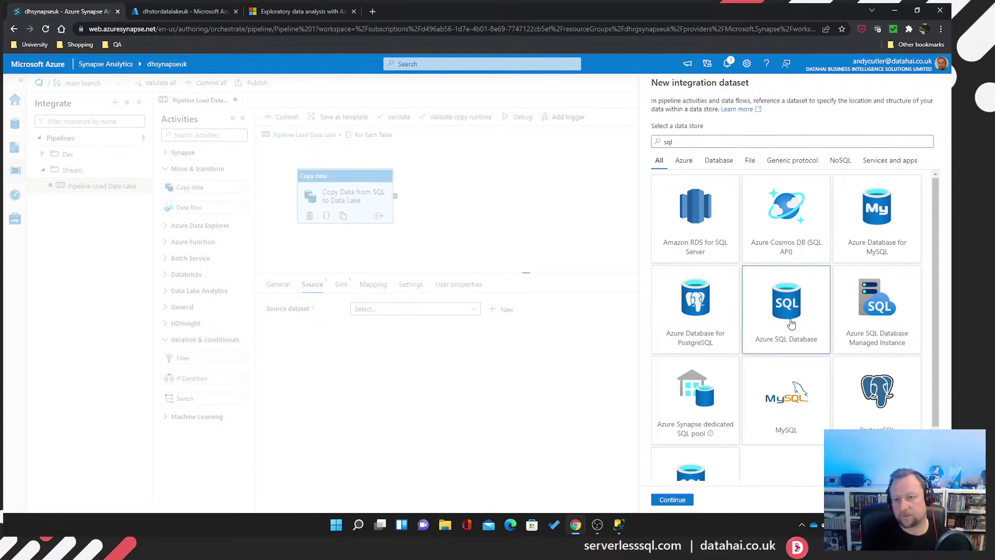
pyautogui.click(673, 499)
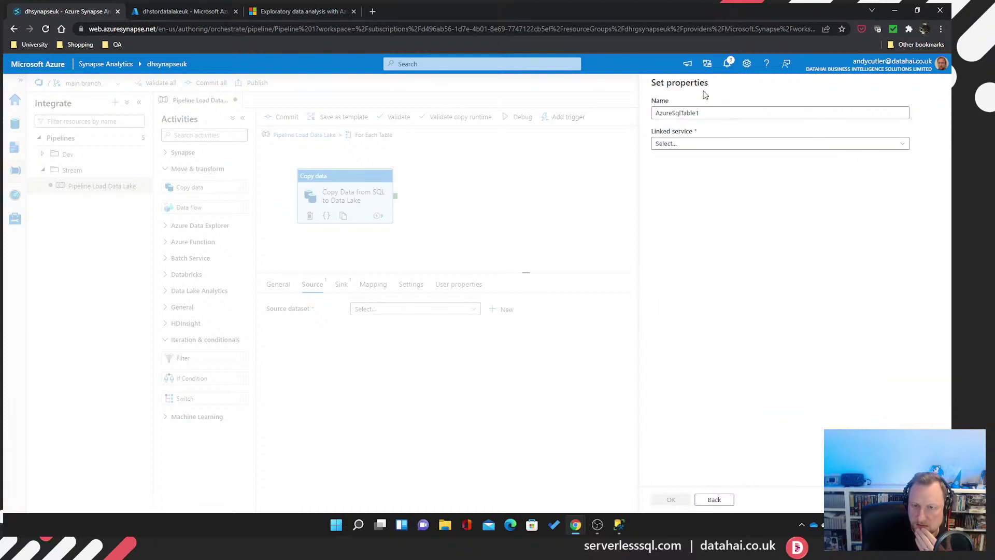
# Name the new Azure SQL source dataset SourceAzureSqlTables
pyautogui.click(715, 114)
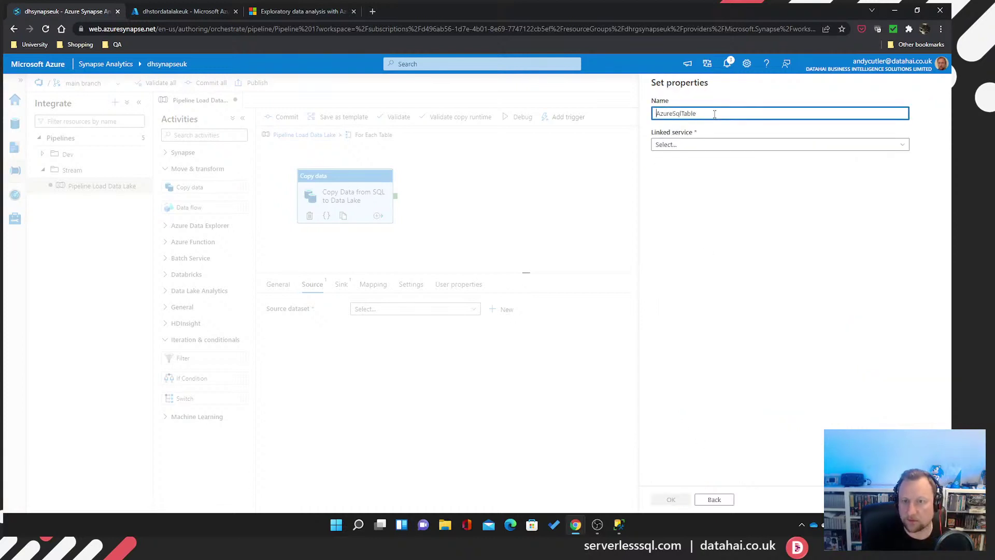
pyautogui.write('Source')
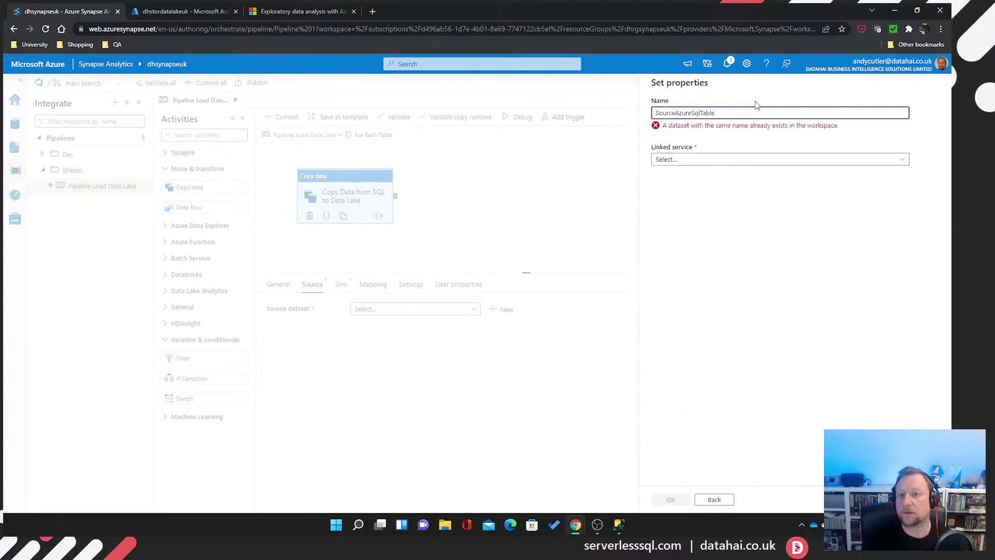
pyautogui.click(740, 114)
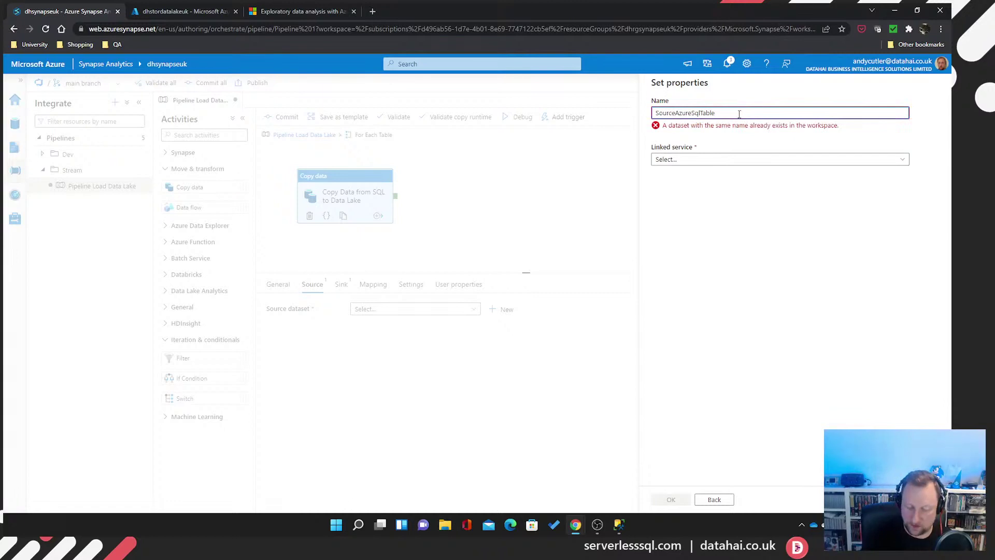
pyautogui.press('Left')
pyautogui.press('Left')
pyautogui.press('Left')
pyautogui.press('Left')
pyautogui.press('Left')
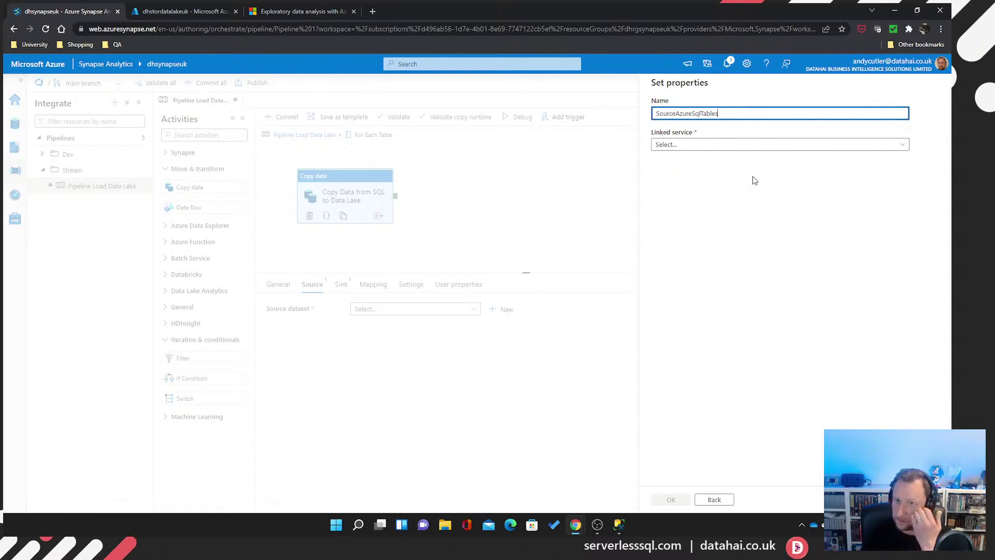
# Link the dataset to SourceAzureSqlLinkedService with no table selected and schema import set to None, and create it
pyautogui.click(751, 145)
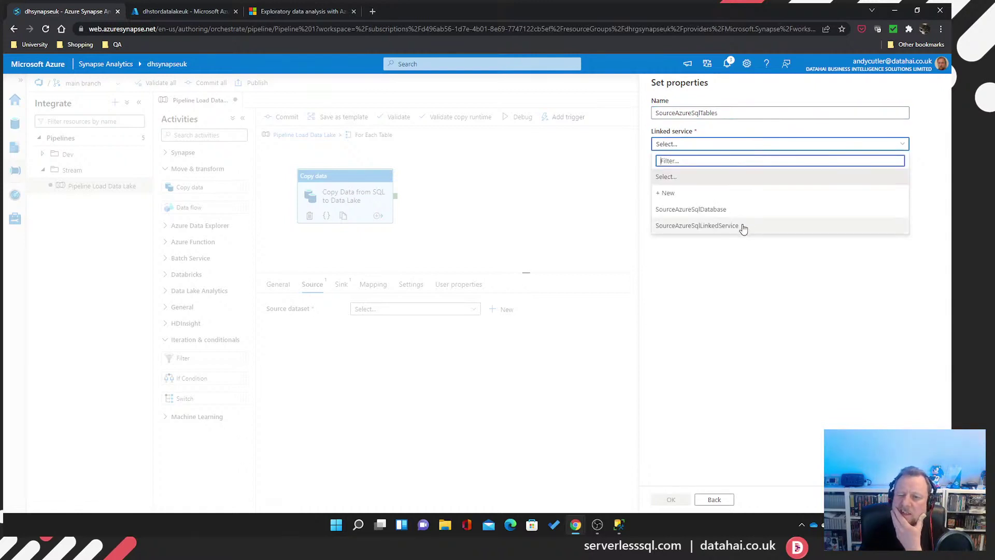
pyautogui.click(697, 226)
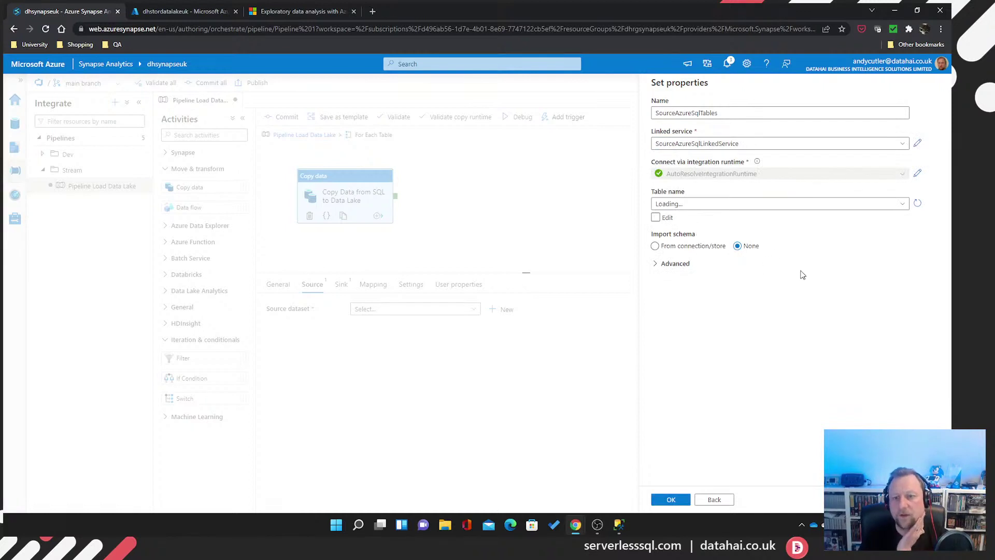
pyautogui.click(670, 500)
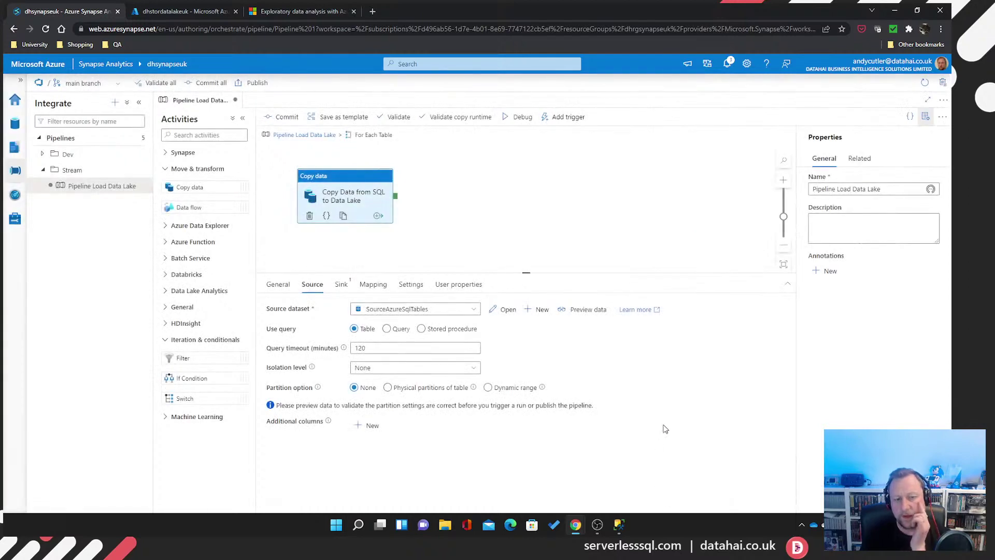
# Open the SourceAzureSqlTables dataset for editing and add two String parameters named SchemaName and TableName
pyautogui.click(507, 311)
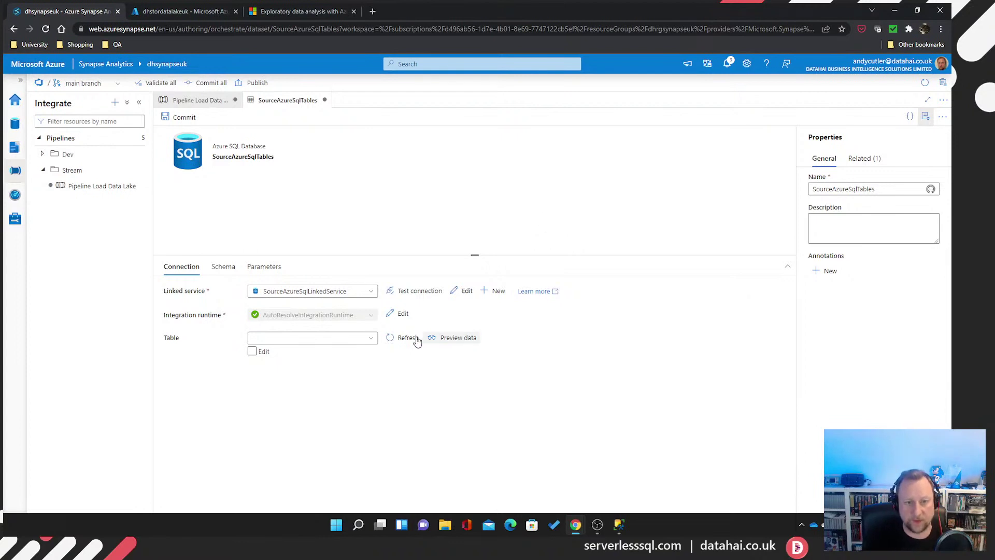
pyautogui.click(264, 267)
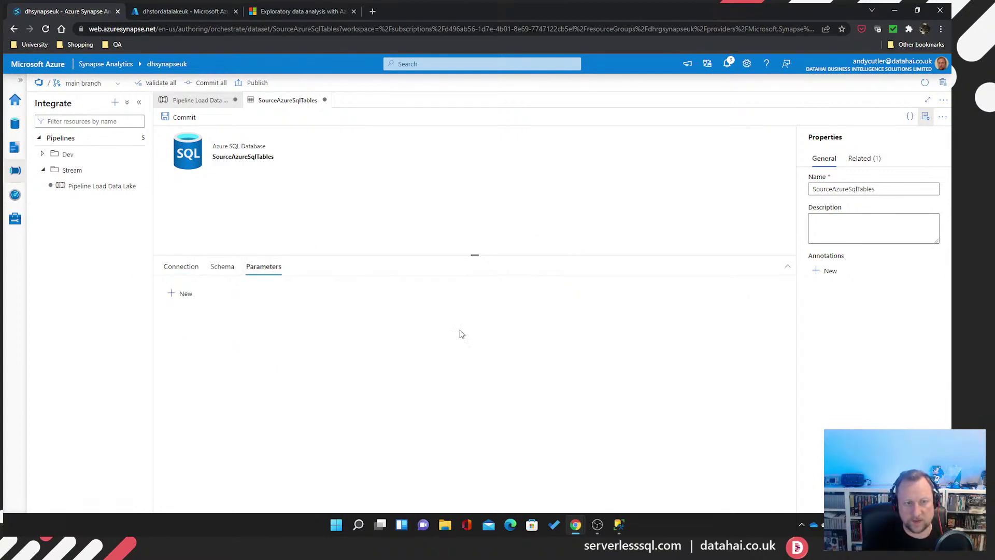
pyautogui.click(186, 294)
pyautogui.click(186, 293)
pyautogui.click(249, 330)
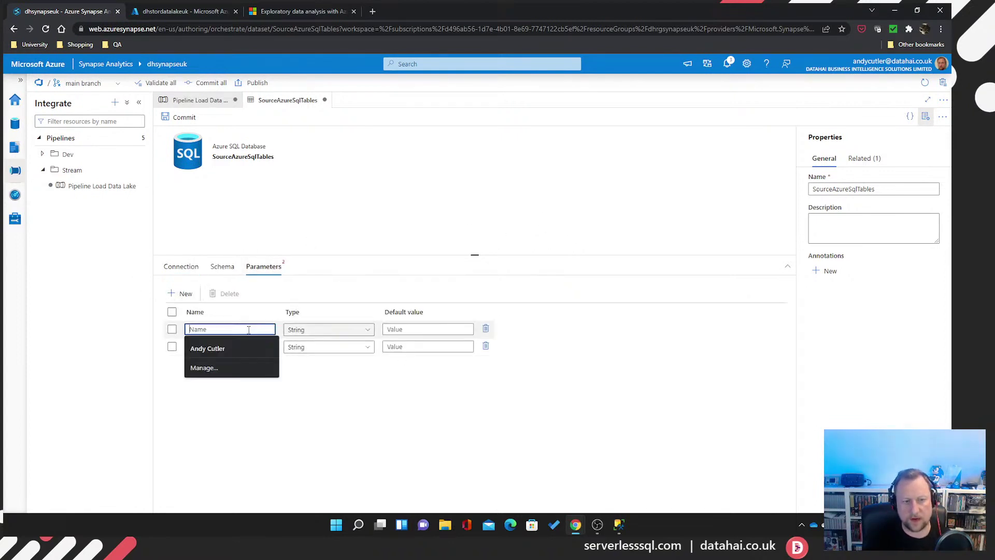
pyautogui.write('S')
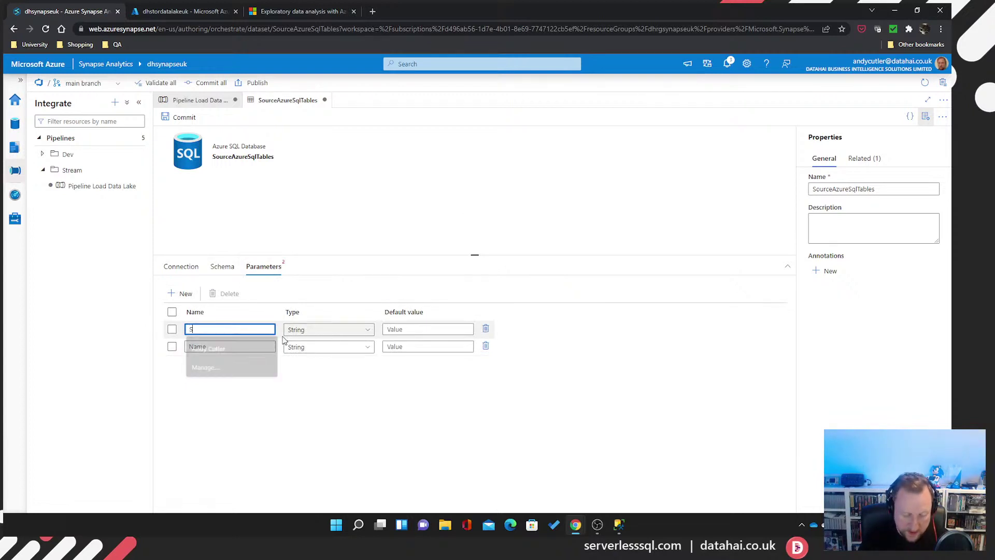
pyautogui.write('chema')
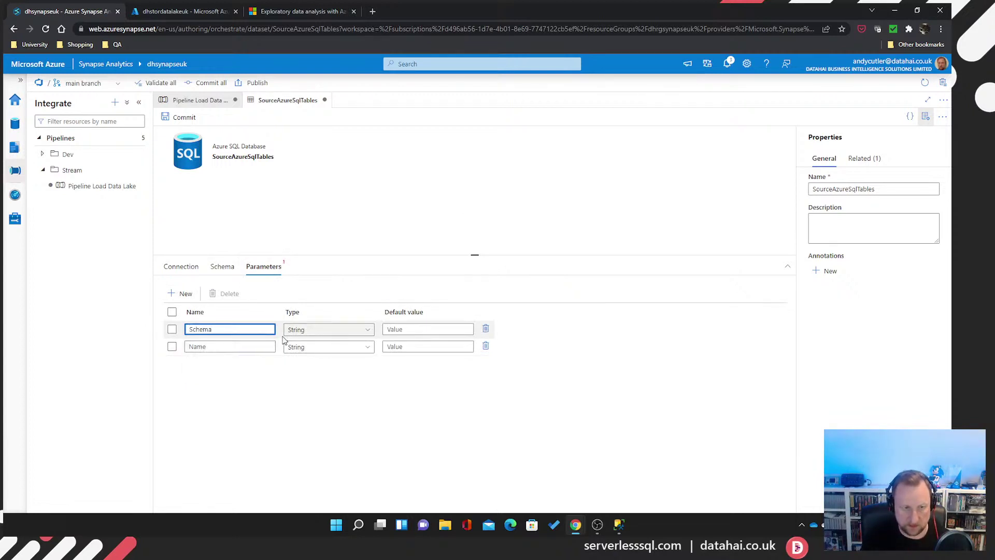
pyautogui.write('Name')
pyautogui.click(243, 348)
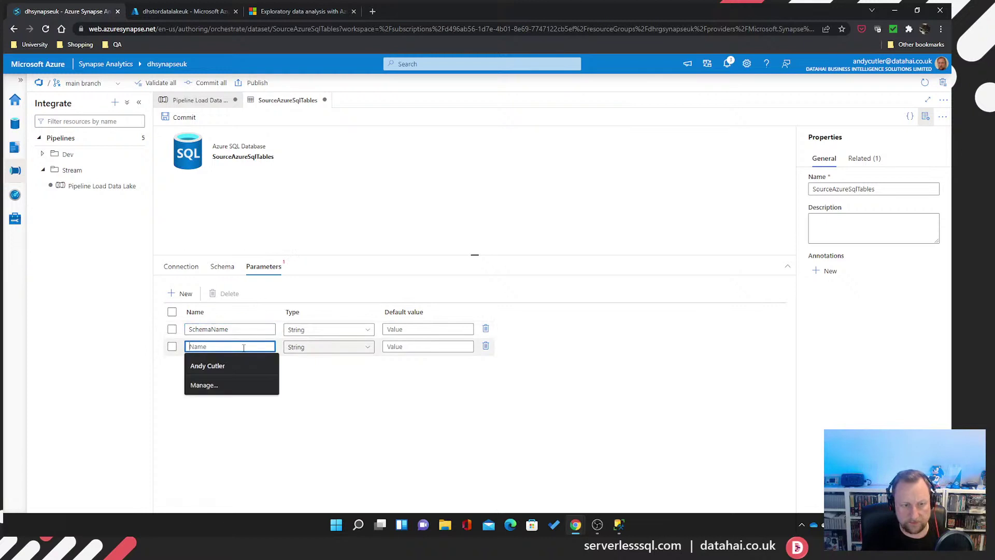
pyautogui.write('TableName')
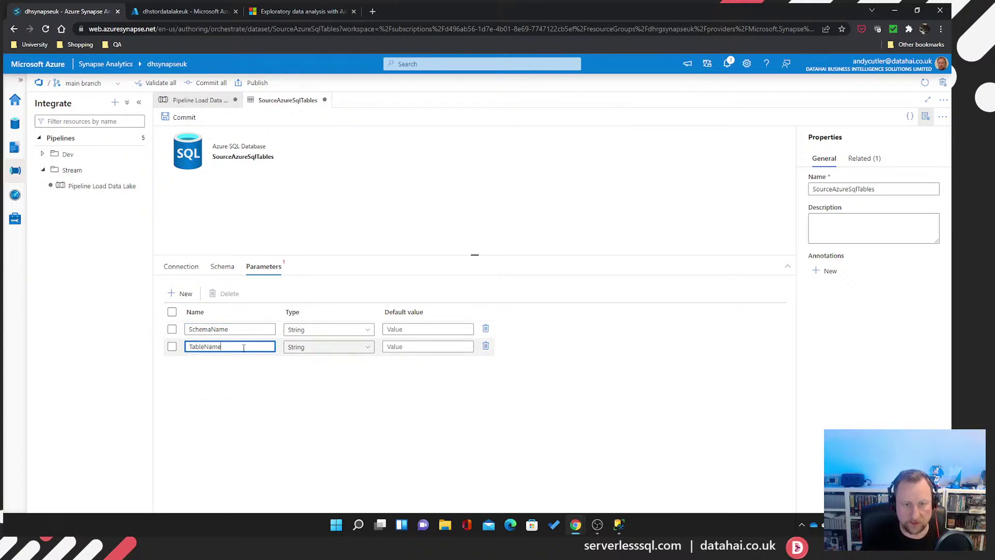
# Set the default values of the dataset parameters: SalesLT for SchemaName and Product for TableName
pyautogui.click(443, 328)
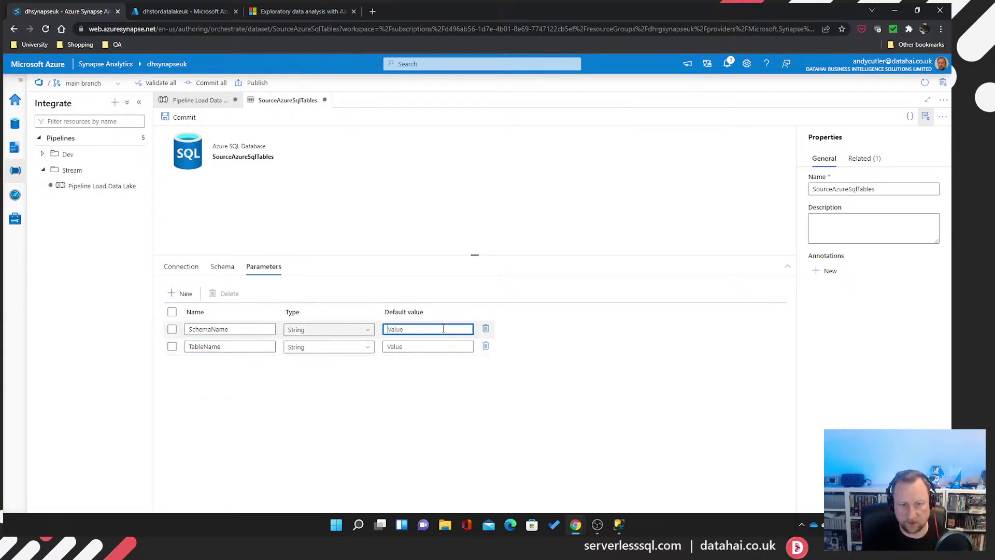
pyautogui.write('Sa')
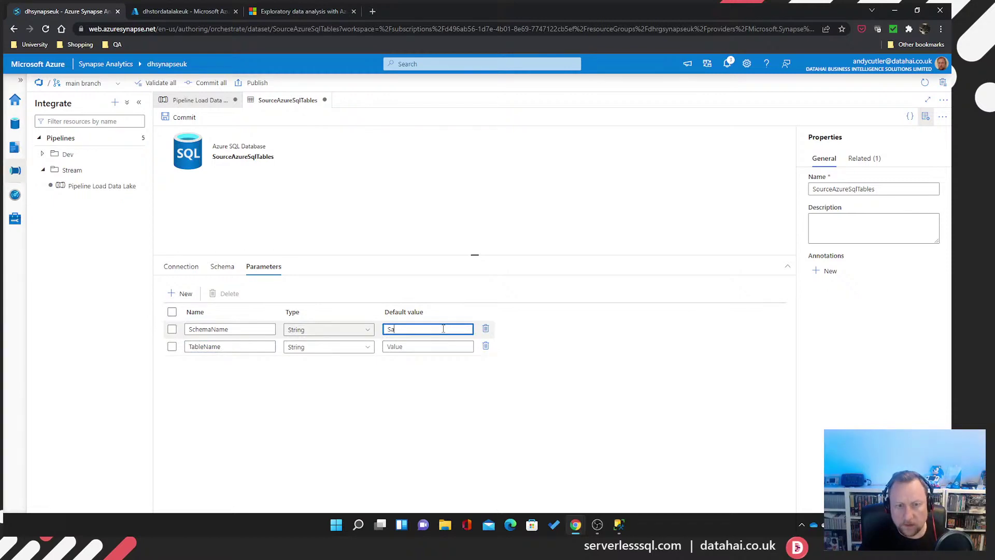
pyautogui.write('lesLT')
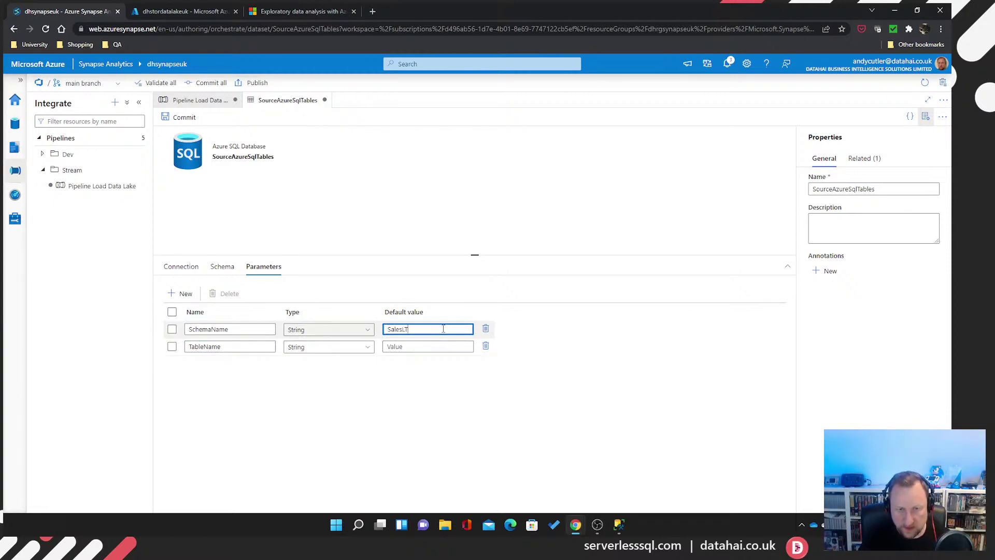
pyautogui.click(620, 526)
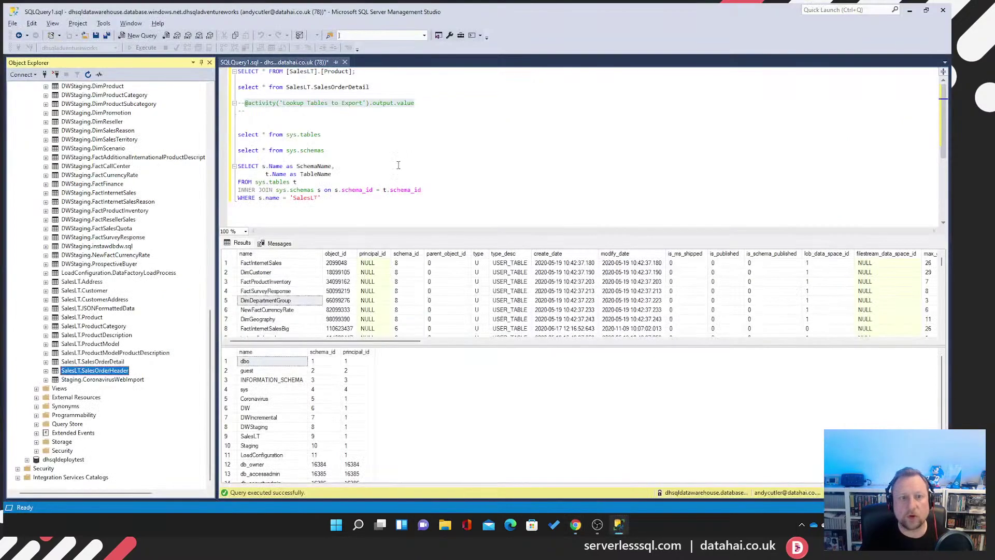
pyautogui.hotkey('alt', 'Tab')
pyautogui.click(431, 346)
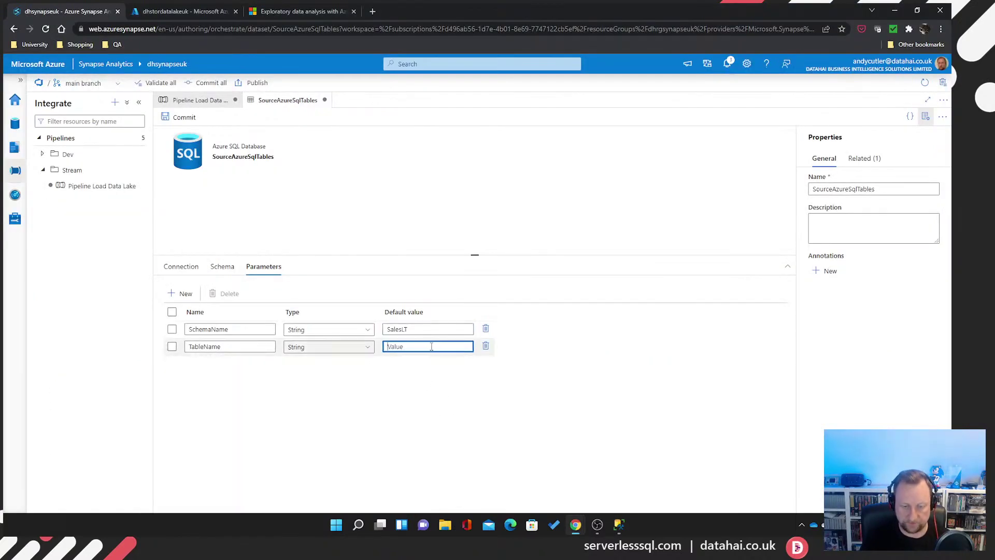
pyautogui.write('Product')
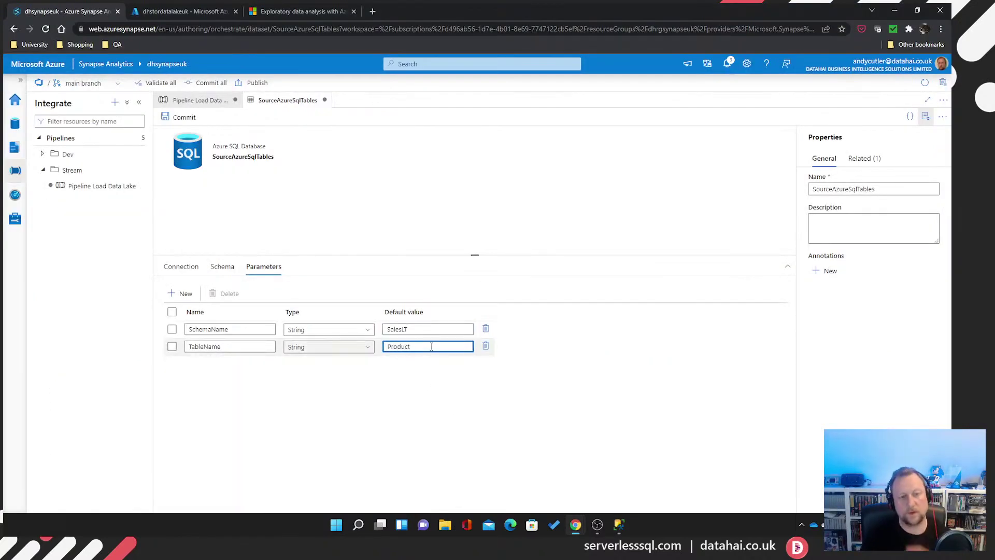
pyautogui.click(482, 396)
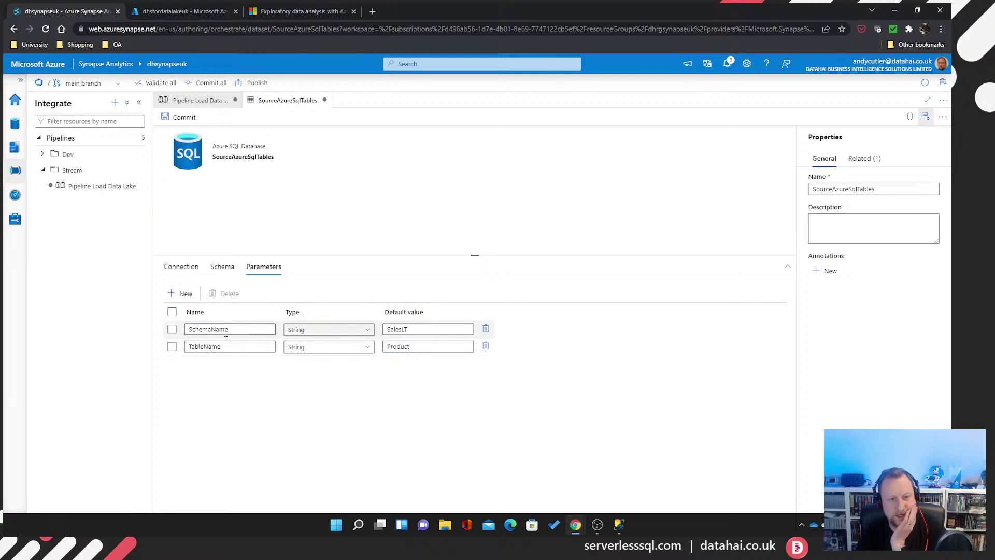
# Try to preview the dataset's data with the connection's table left empty, and check the preview's status details
pyautogui.click(184, 266)
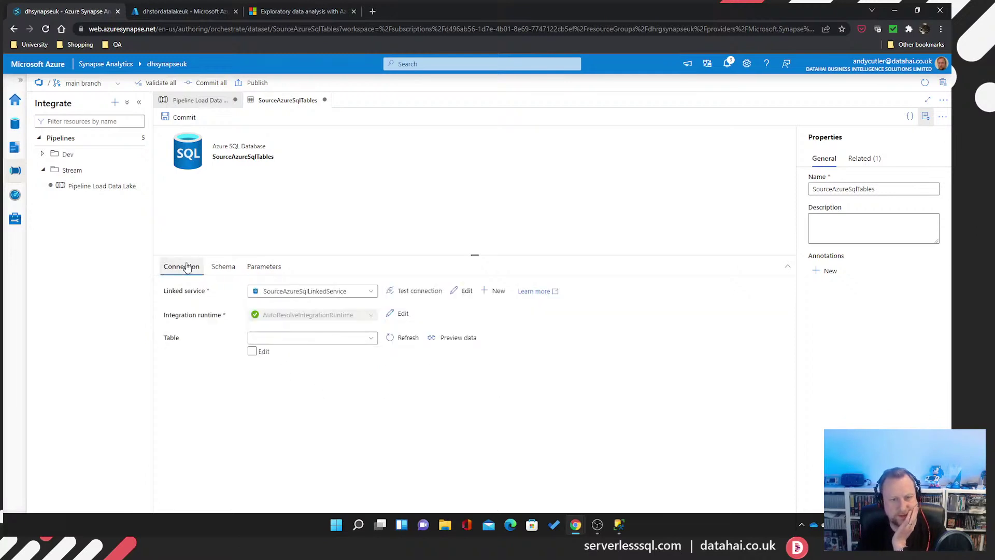
pyautogui.click(457, 344)
pyautogui.click(469, 353)
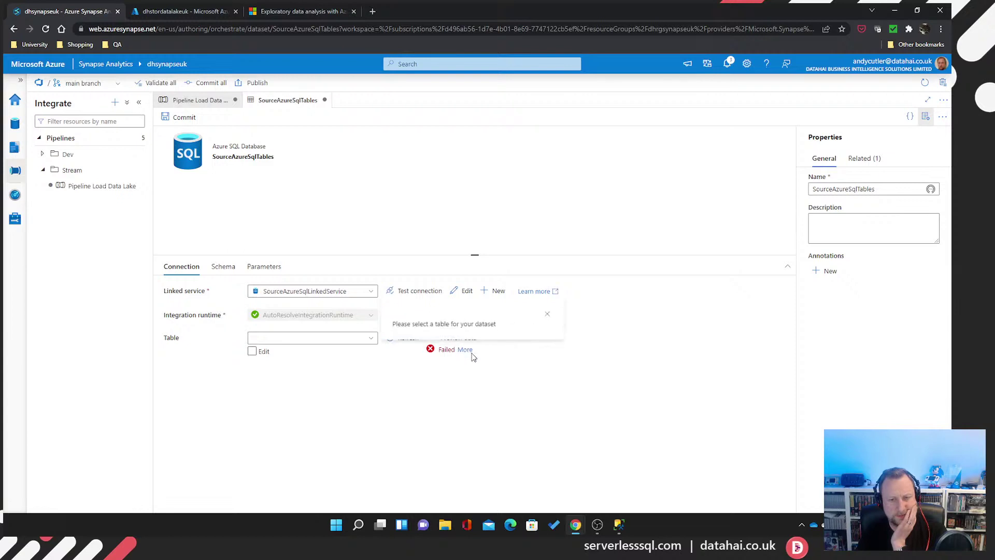
pyautogui.click(547, 315)
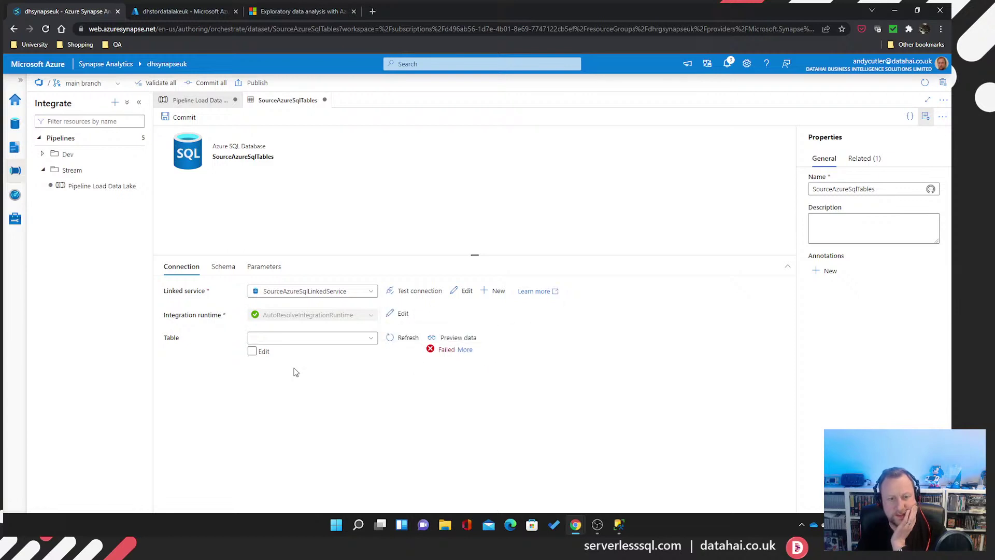
pyautogui.click(252, 351)
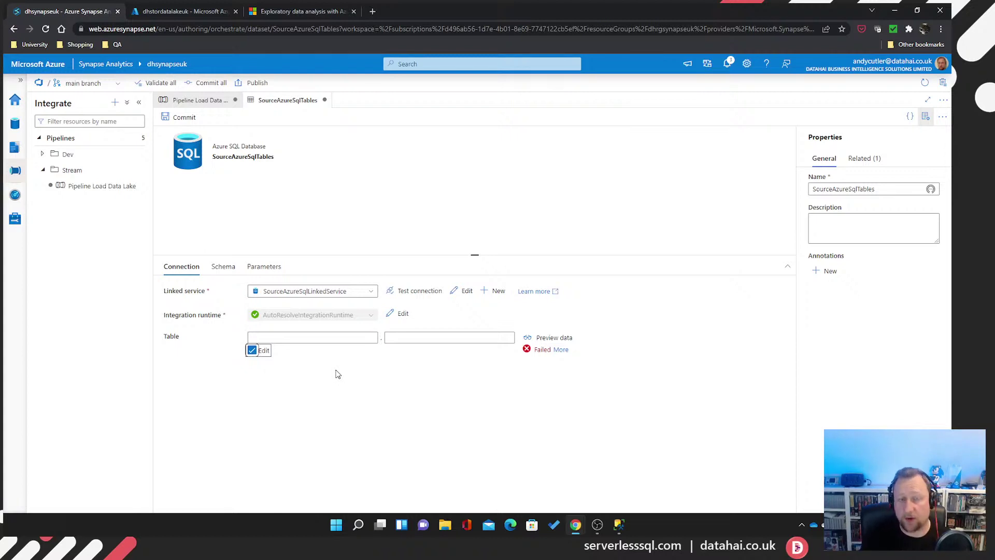
pyautogui.click(324, 339)
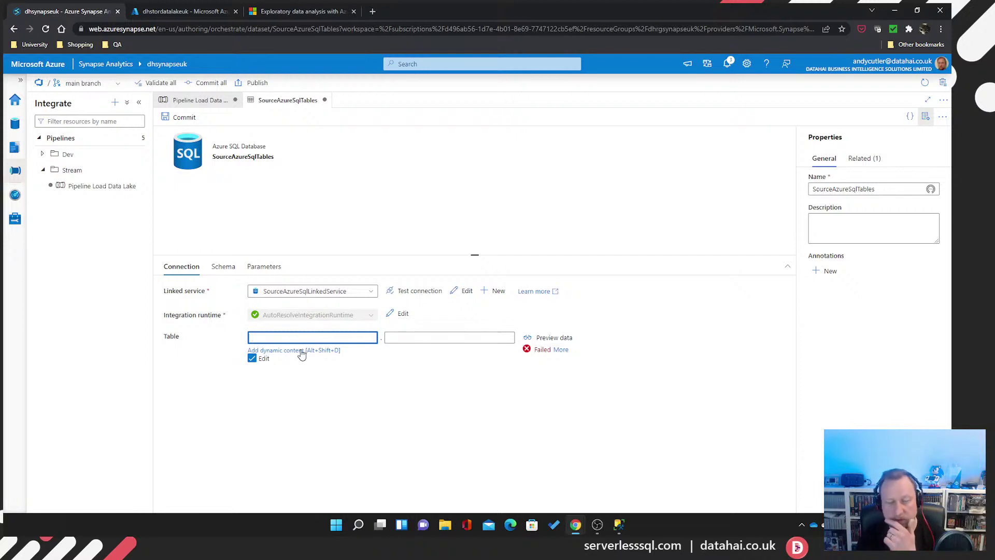
pyautogui.click(306, 351)
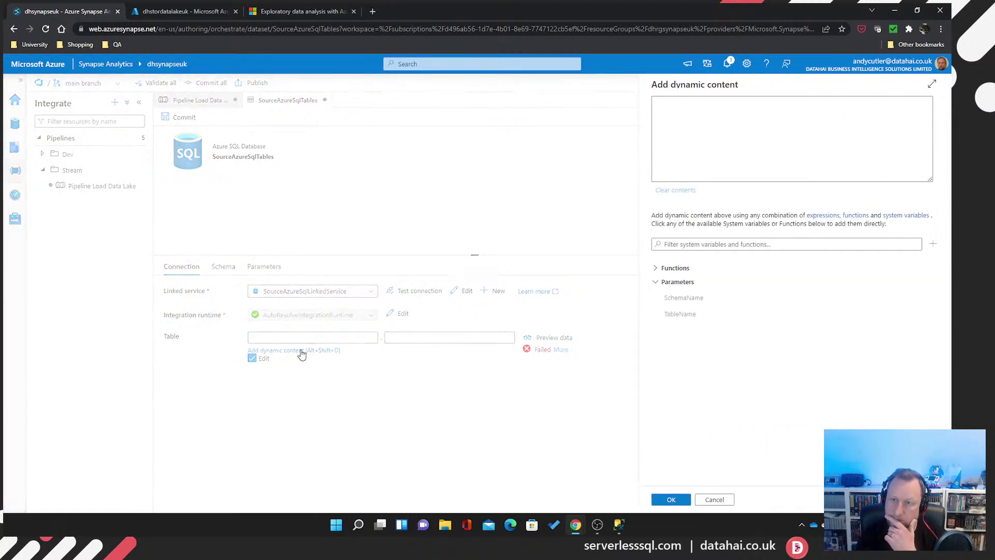
pyautogui.click(686, 299)
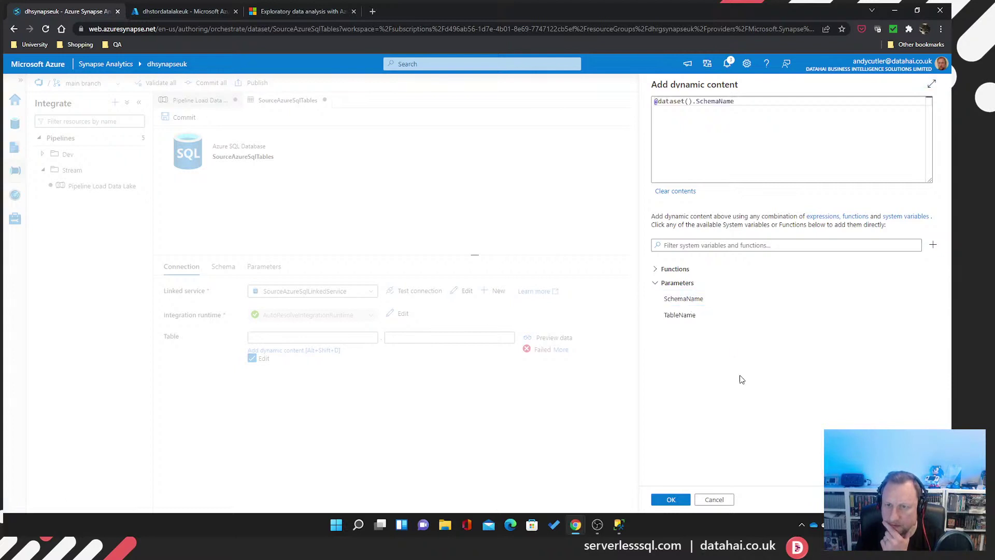
pyautogui.click(672, 500)
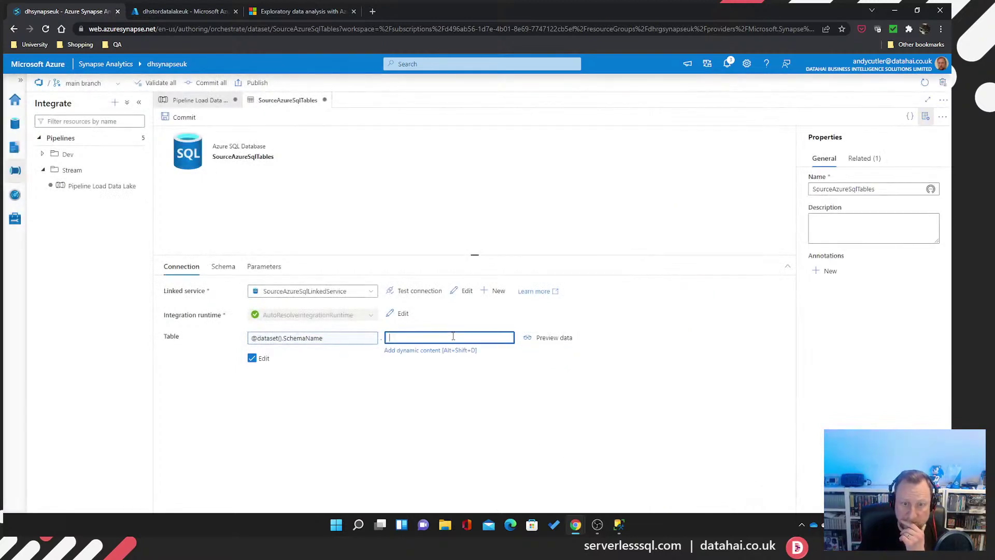
pyautogui.click(442, 353)
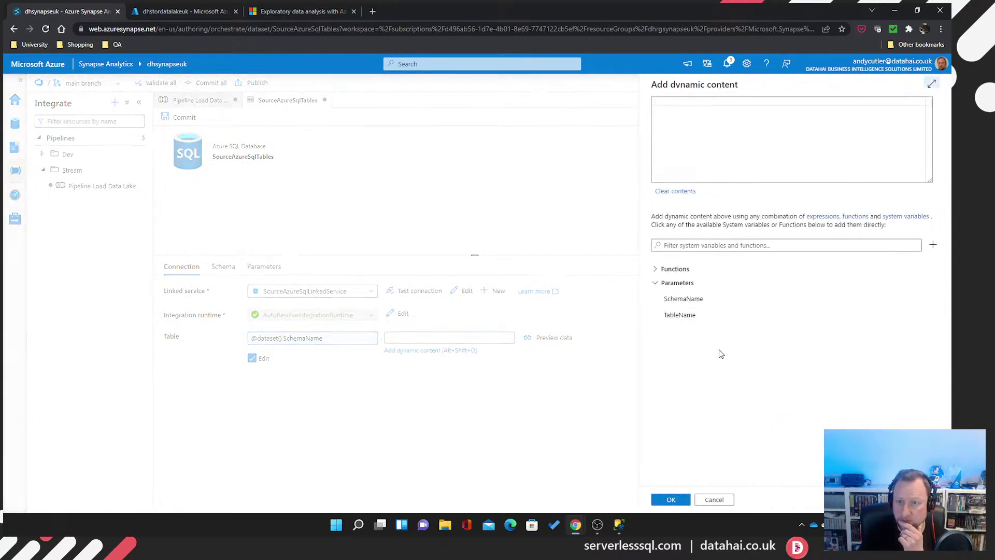
pyautogui.click(682, 316)
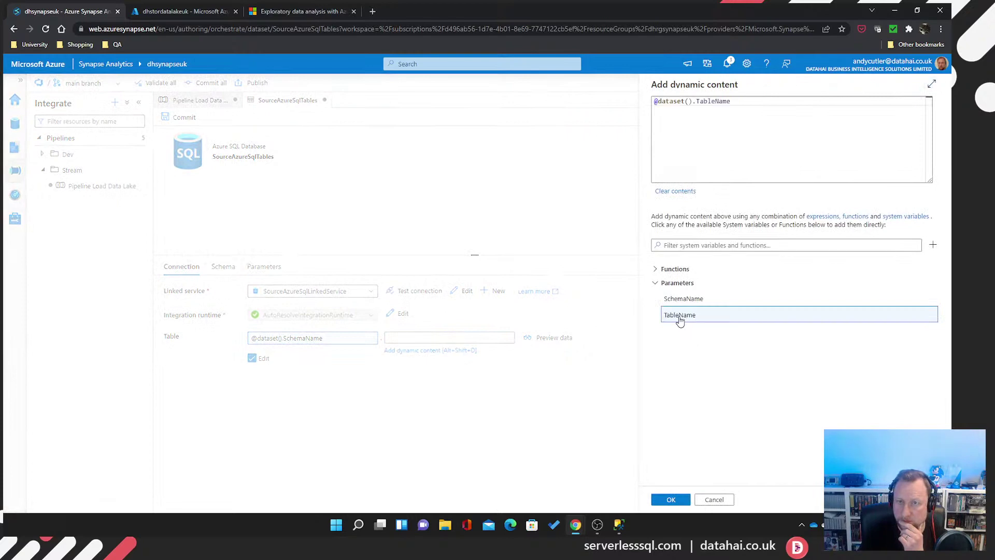
pyautogui.click(671, 500)
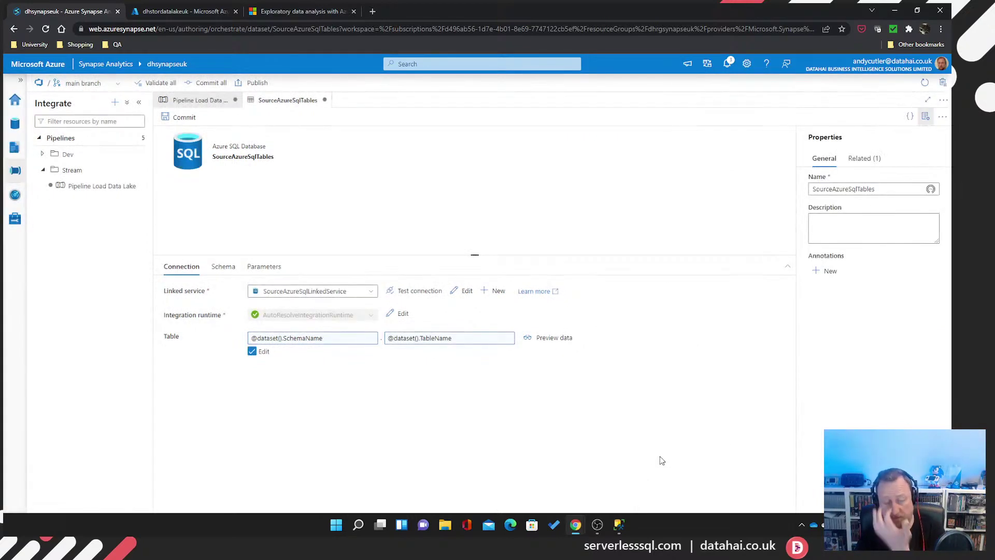
# Preview the dataset's data using SchemaName SalesLT and TableName Product, and enlarge the preview window to examine the rows
pyautogui.click(569, 338)
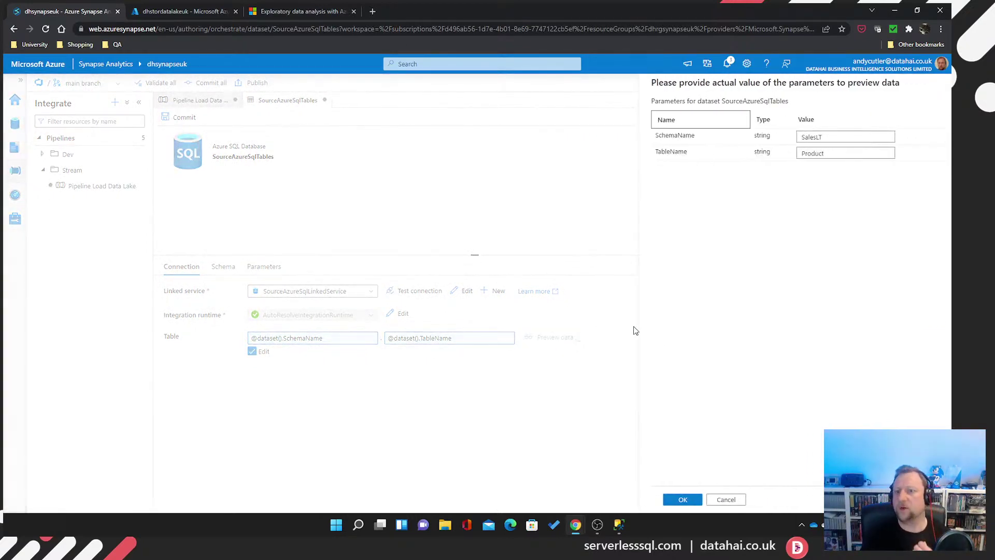
pyautogui.click(680, 499)
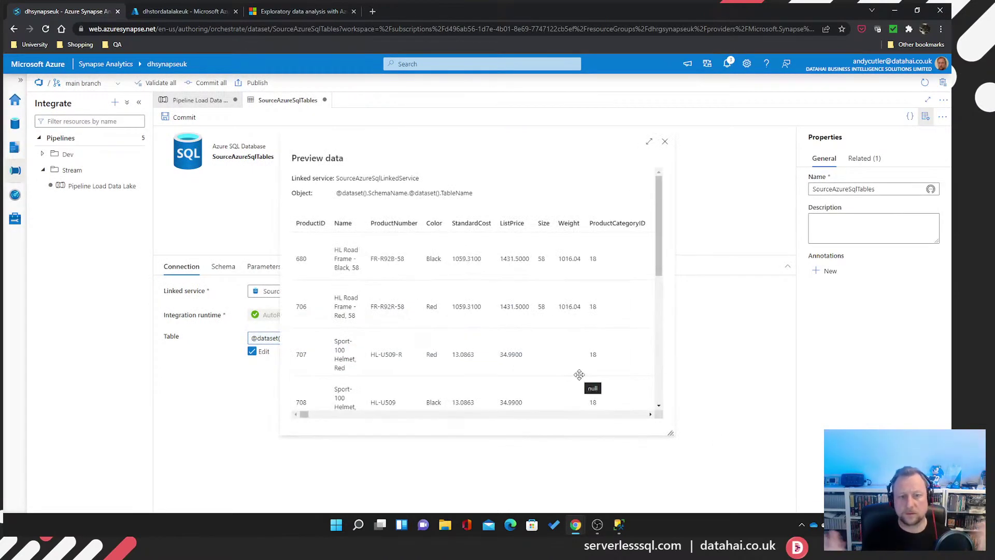
pyautogui.moveTo(501, 154); pyautogui.dragTo(358, 117)
pyautogui.moveTo(526, 397); pyautogui.dragTo(711, 455)
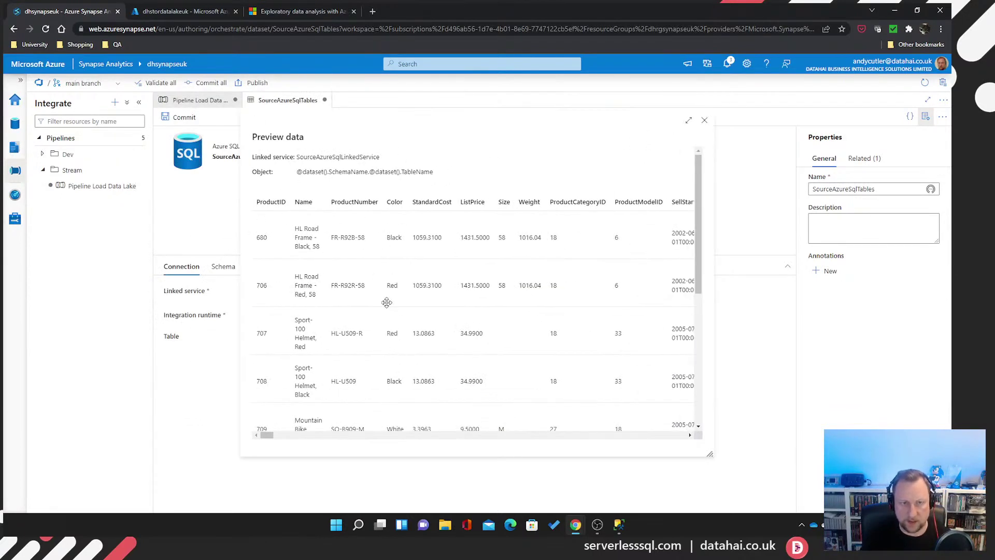
# Examine the further columns of the Product table's data preview and close the preview
pyautogui.moveTo(267, 435); pyautogui.dragTo(300, 437)
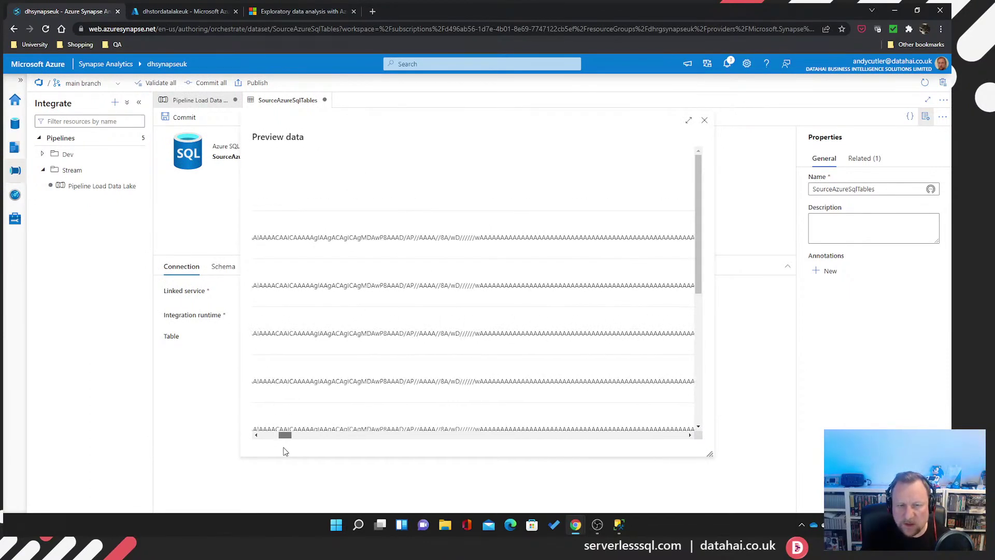
pyautogui.moveTo(279, 435); pyautogui.dragTo(264, 435)
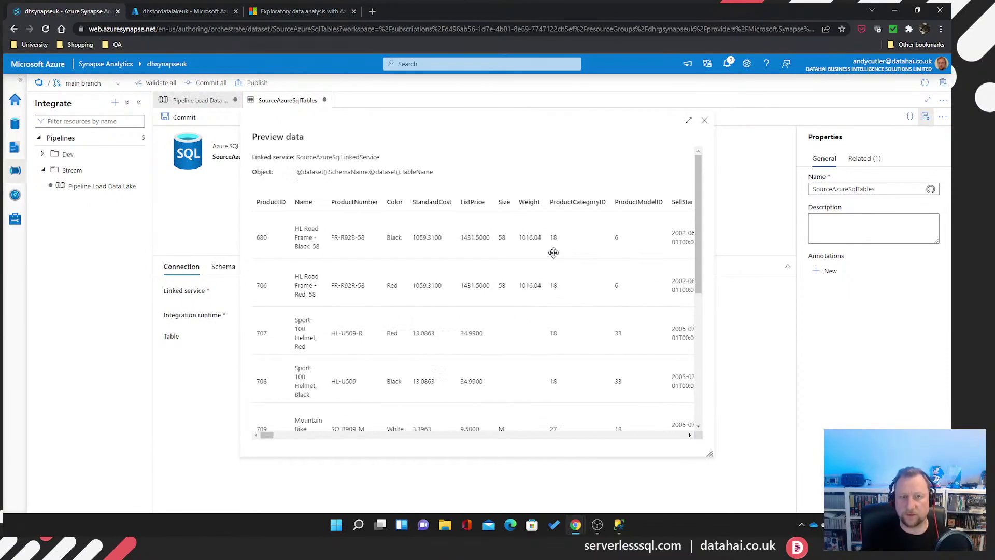
pyautogui.click(705, 123)
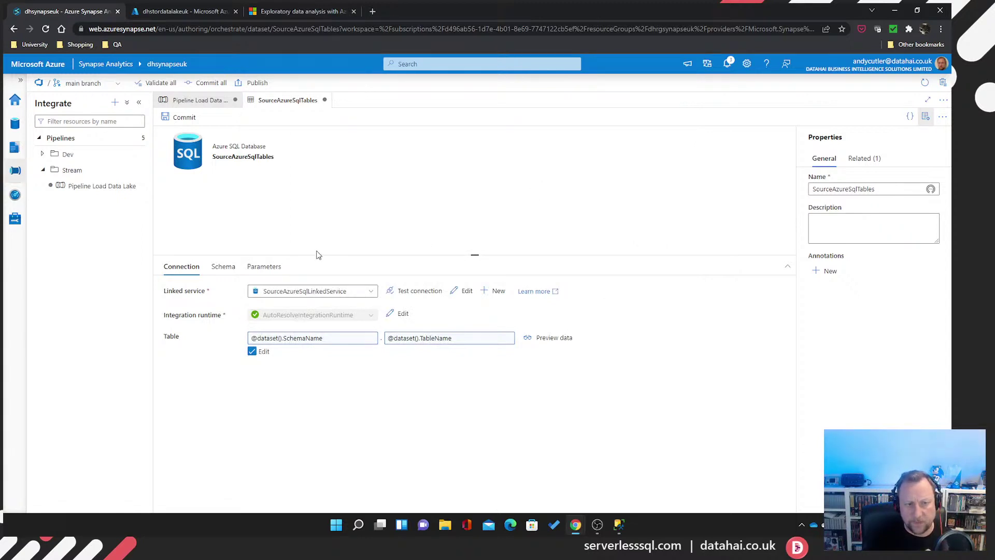
# Review the SourceAzureSqlTables dataset's schema, parameter defaults and connection settings
pyautogui.click(223, 267)
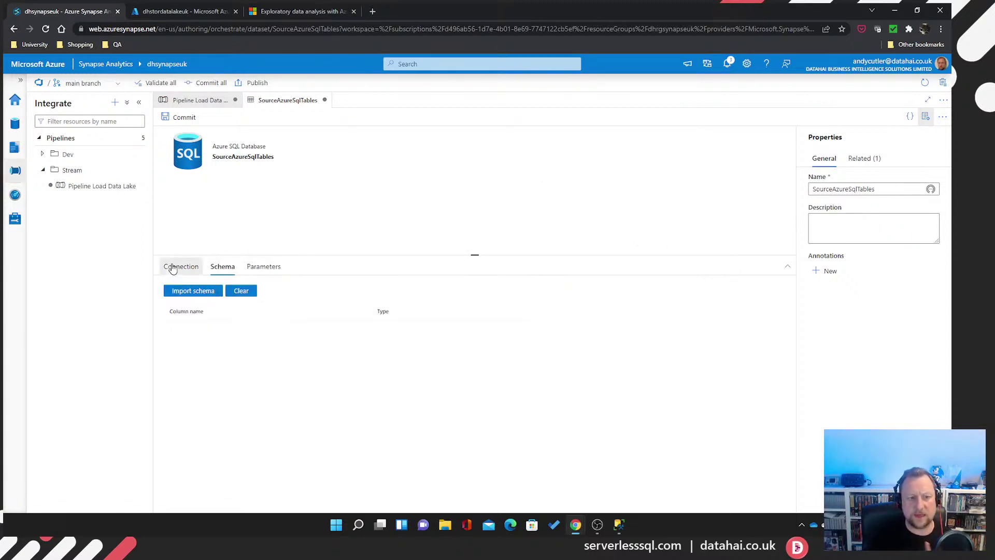
pyautogui.click(178, 267)
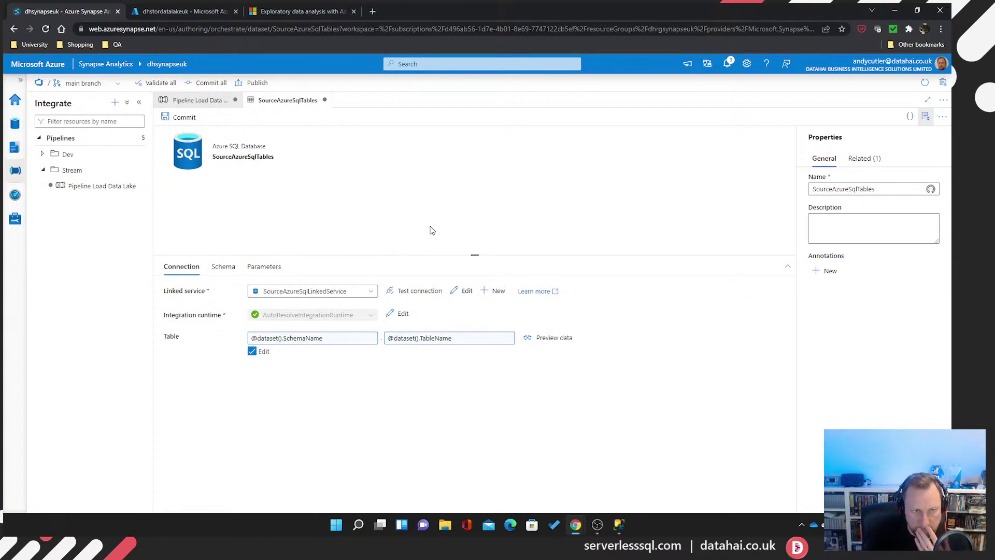
pyautogui.click(273, 276)
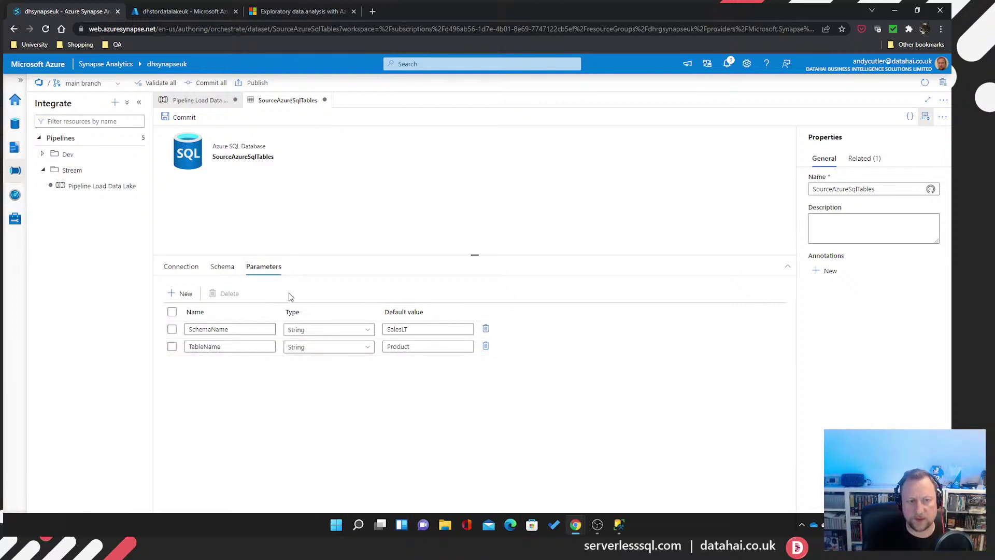
pyautogui.click(182, 267)
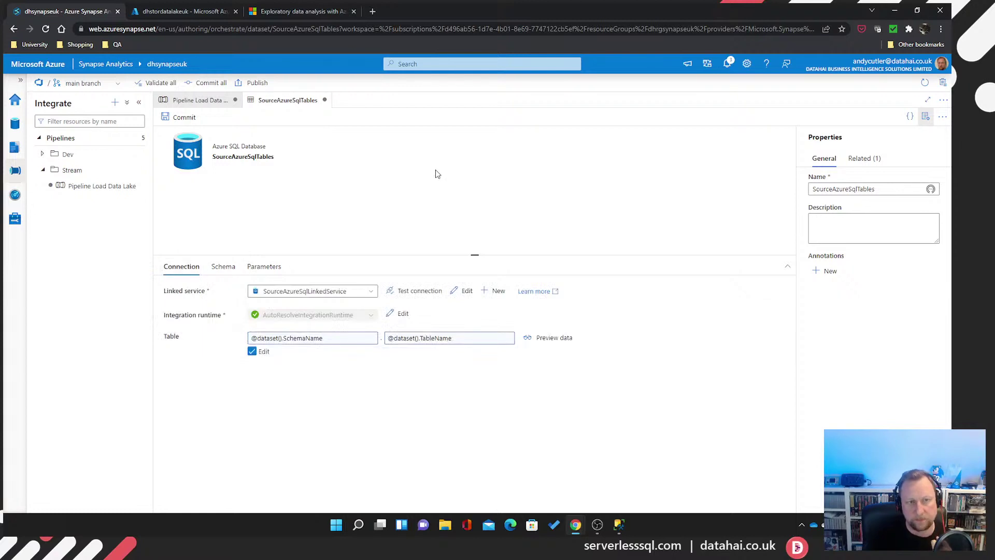
# Replace the existing copy activity inside the pipeline's For Each Table loop with a new Copy data activity
pyautogui.click(197, 101)
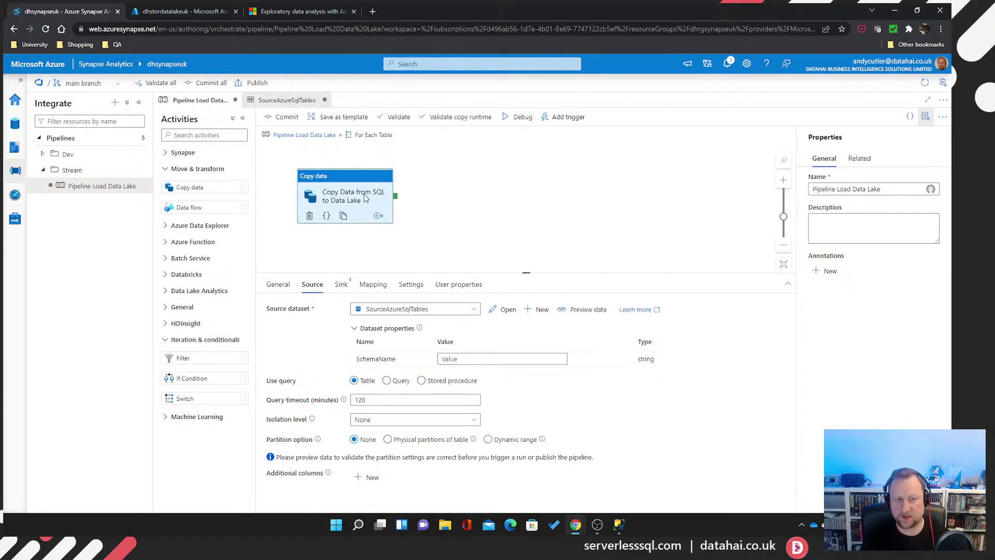
pyautogui.press('Delete')
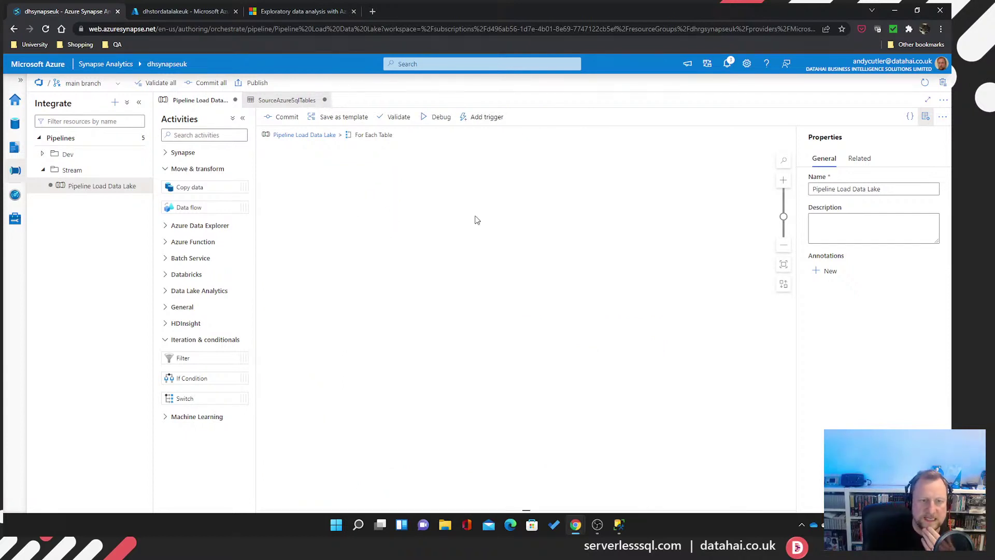
pyautogui.moveTo(196, 188); pyautogui.dragTo(352, 194)
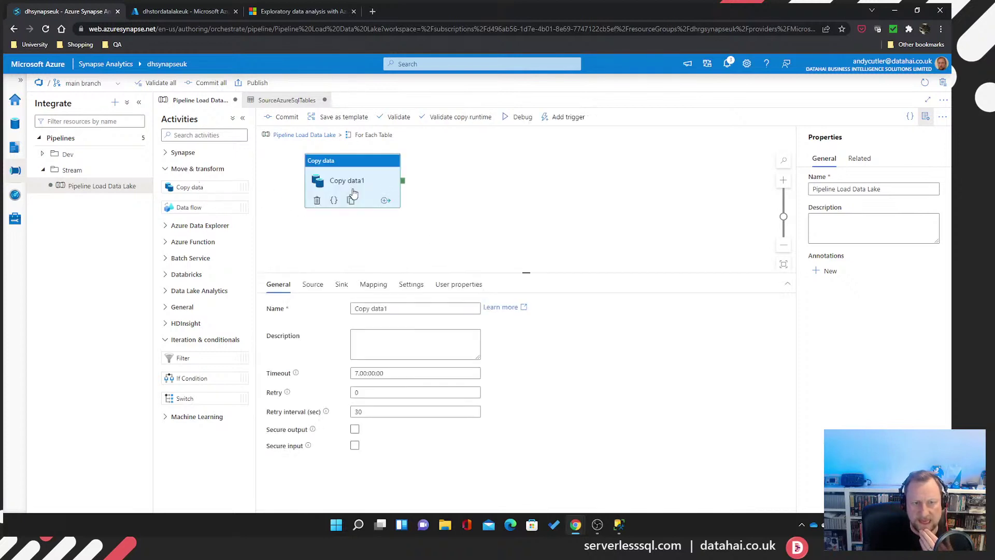
# Set the new copy activity's source dataset to SourceAzureSqlTables
pyautogui.click(319, 289)
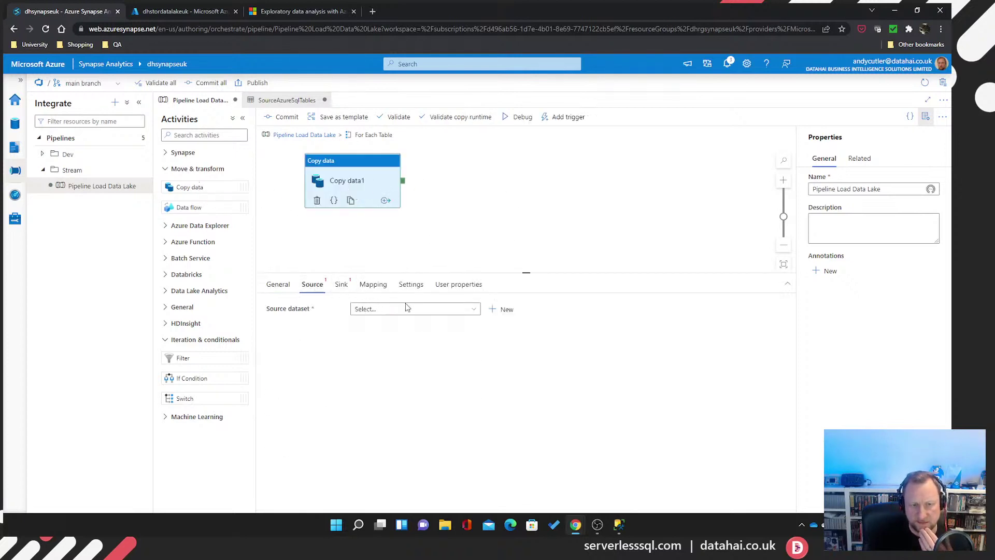
pyautogui.click(409, 310)
pyautogui.scroll(-2, 445, 414)
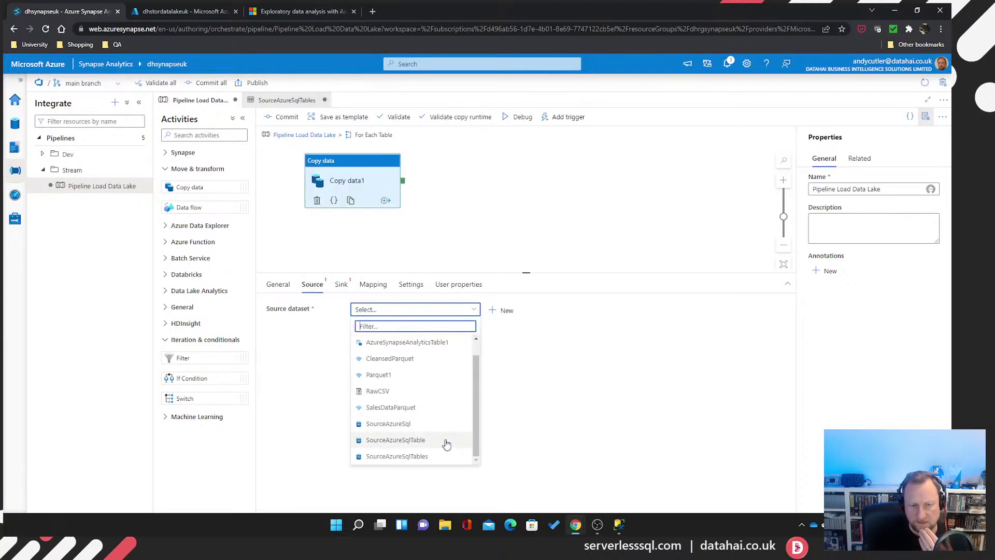
pyautogui.click(412, 458)
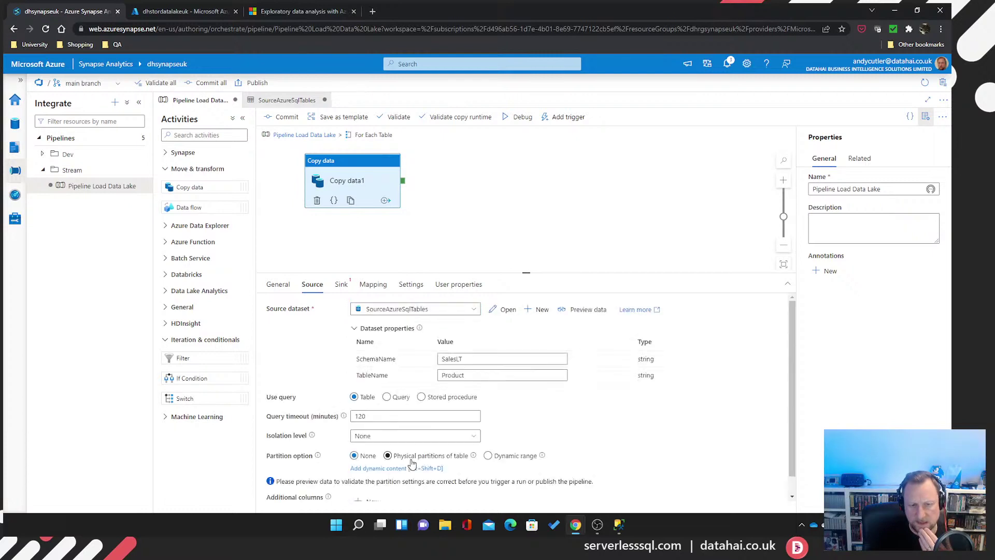
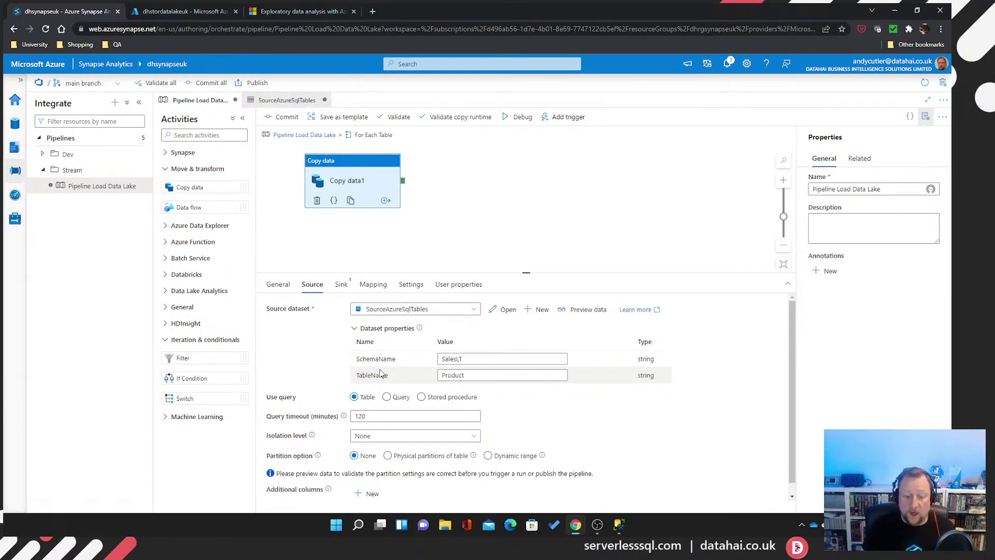
# Clear the default SchemaName and TableName values in the copy activity's source dataset properties
pyautogui.click(492, 358)
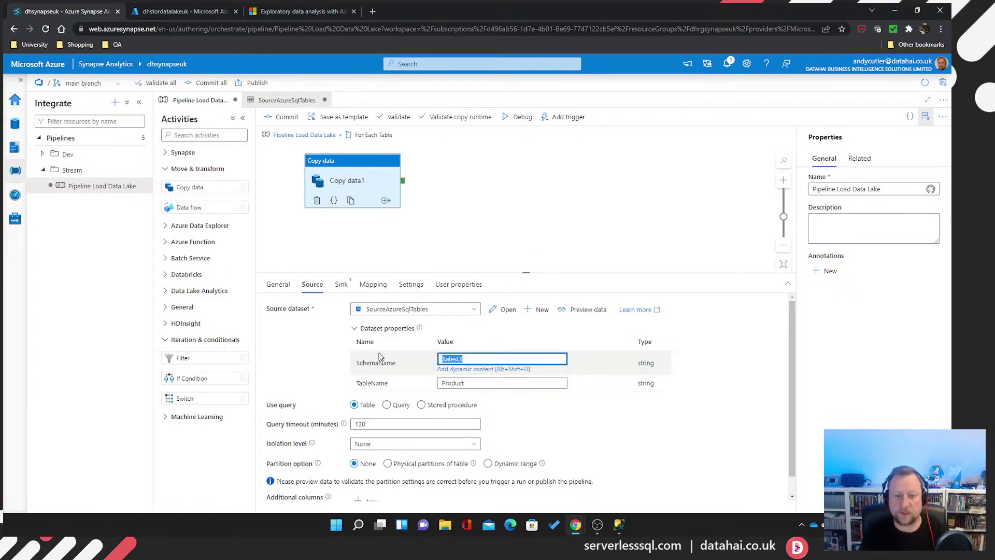
pyautogui.press('BackSpace')
pyautogui.click(504, 379)
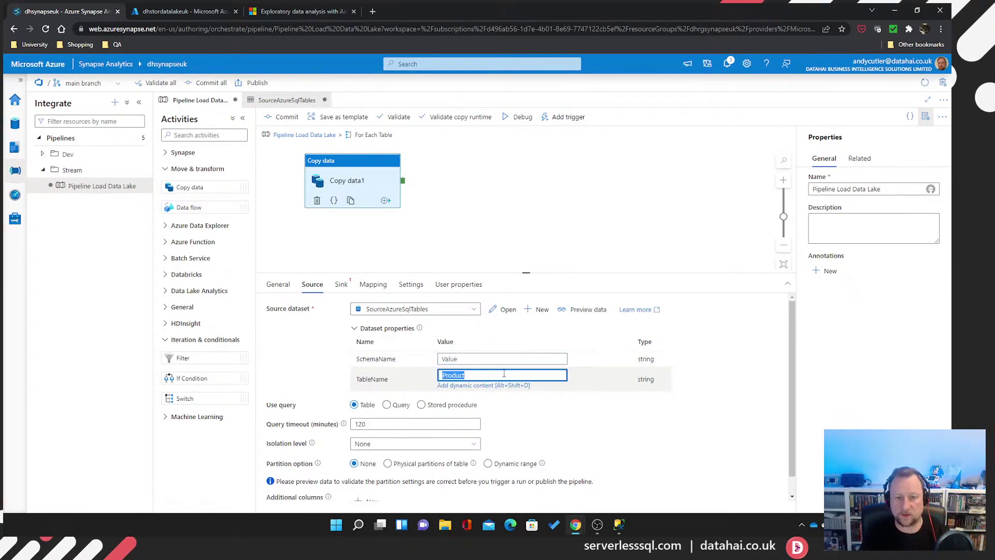
pyautogui.press('BackSpace')
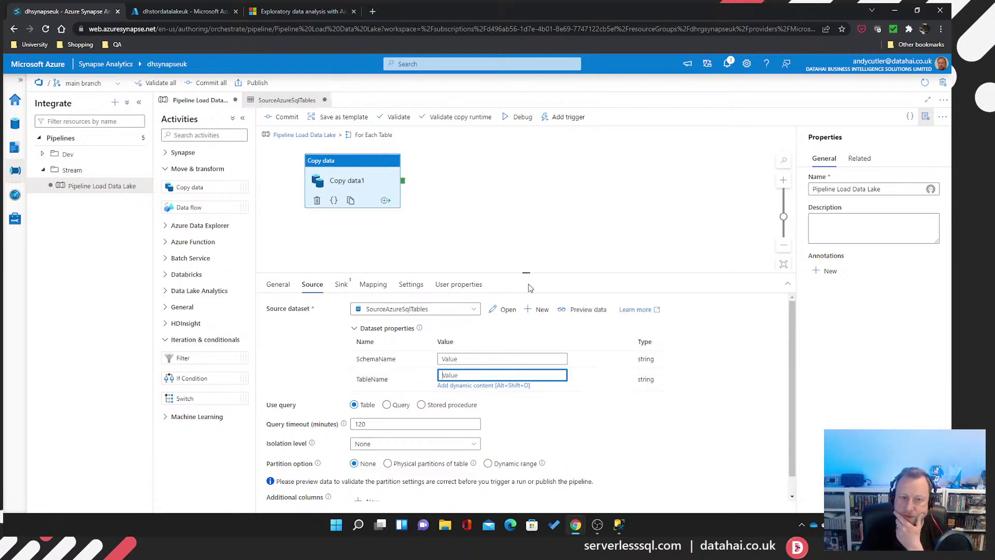
pyautogui.click(508, 358)
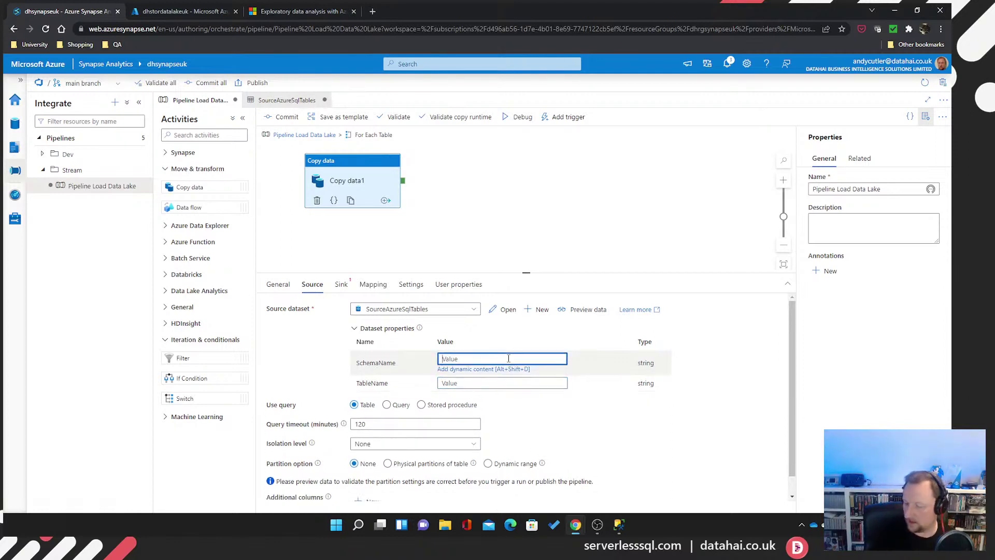
pyautogui.click(464, 370)
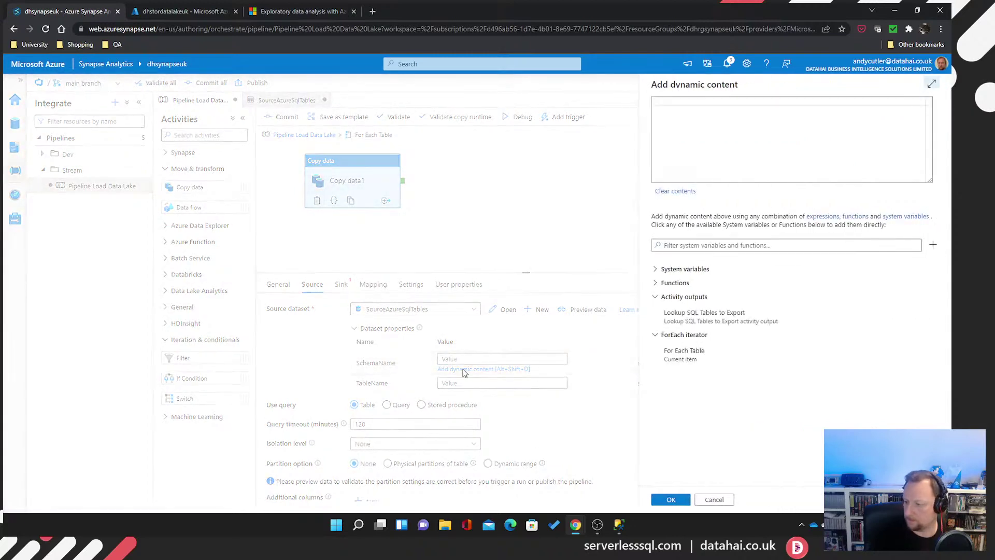
pyautogui.click(731, 118)
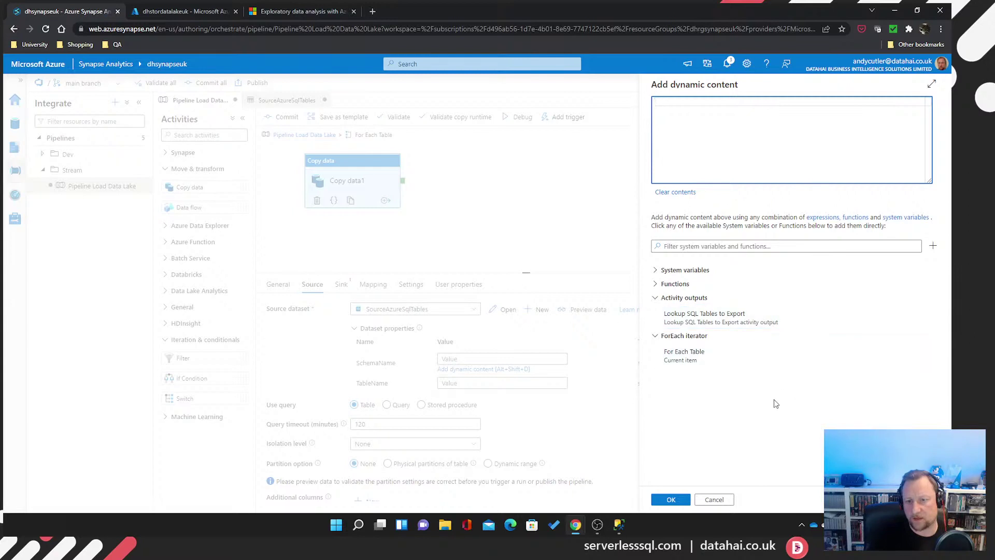
pyautogui.click(685, 361)
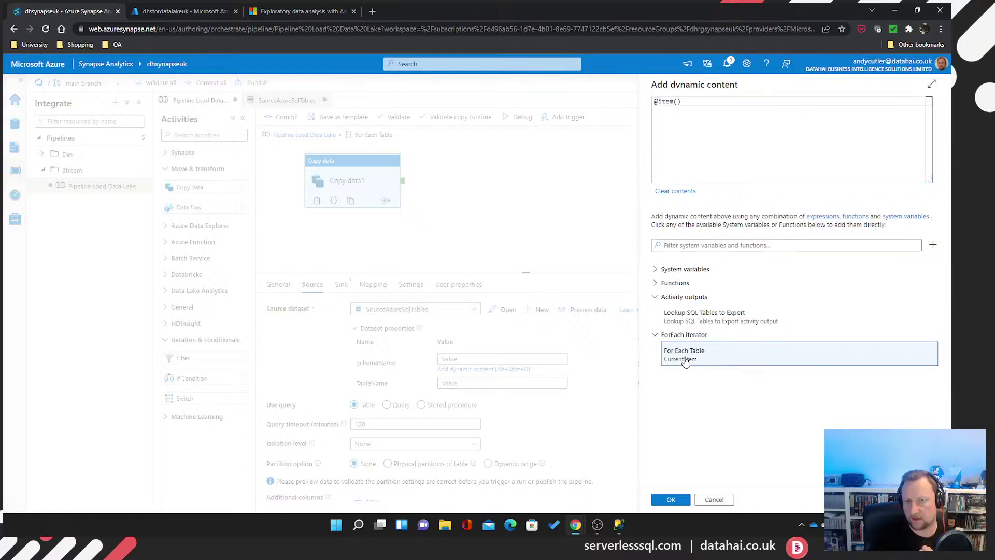
pyautogui.click(735, 124)
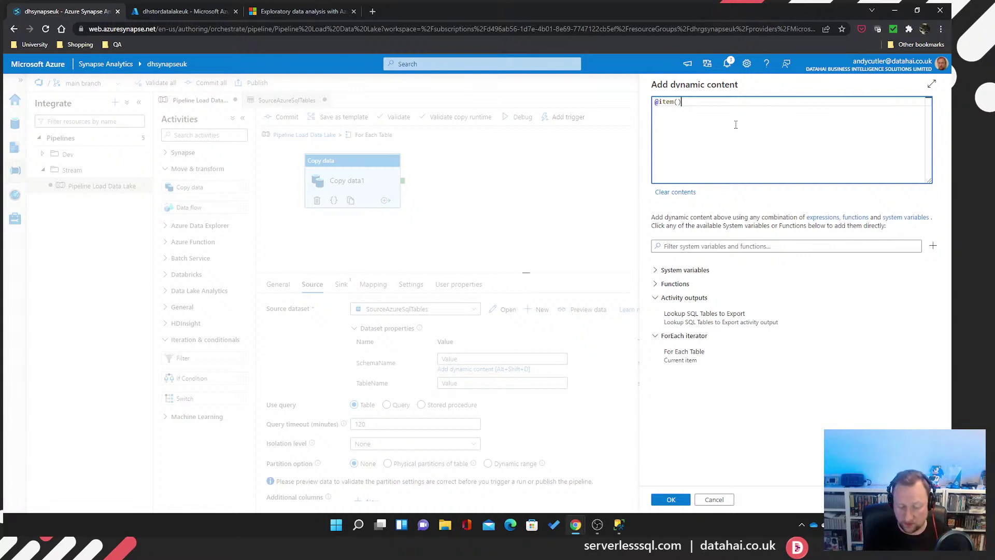
pyautogui.write('.')
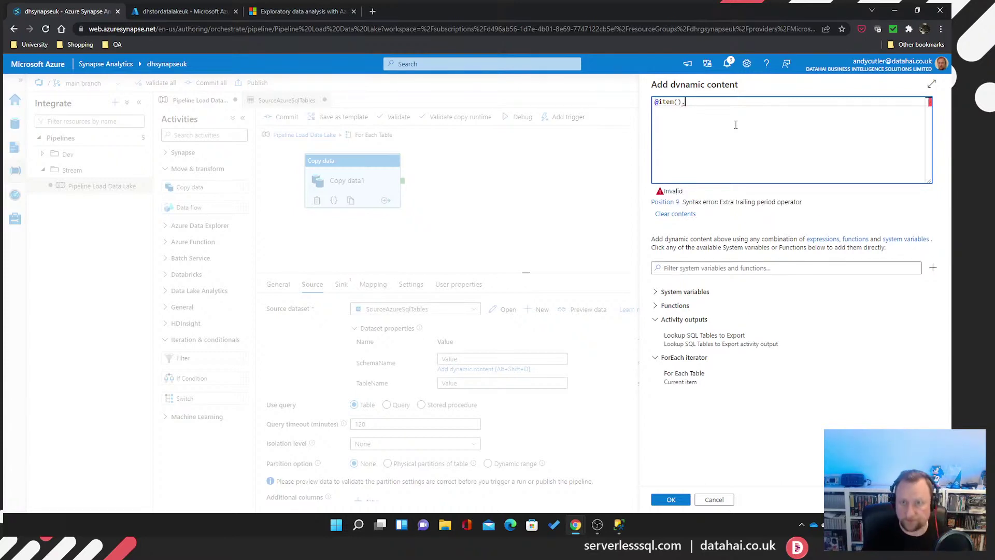
pyautogui.write('Sche')
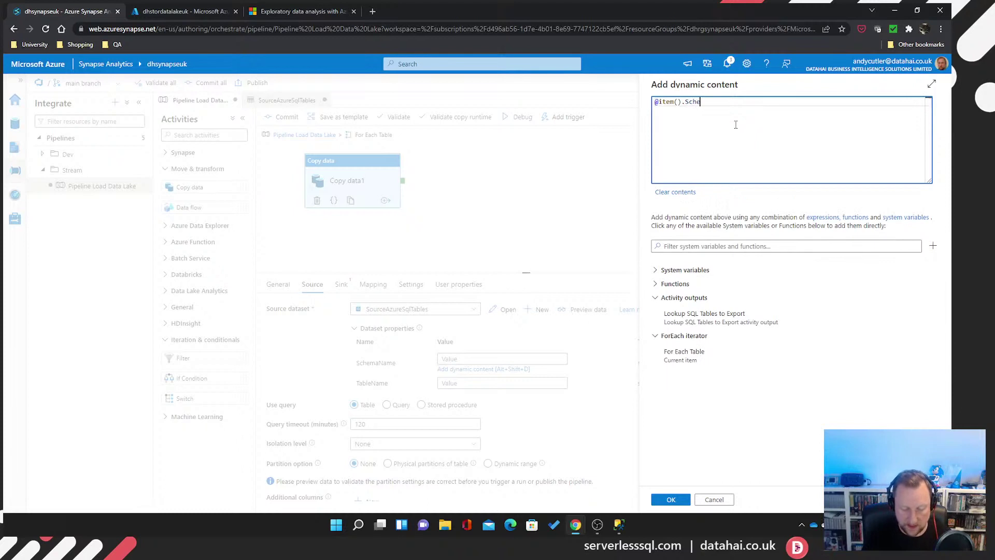
pyautogui.write('maName')
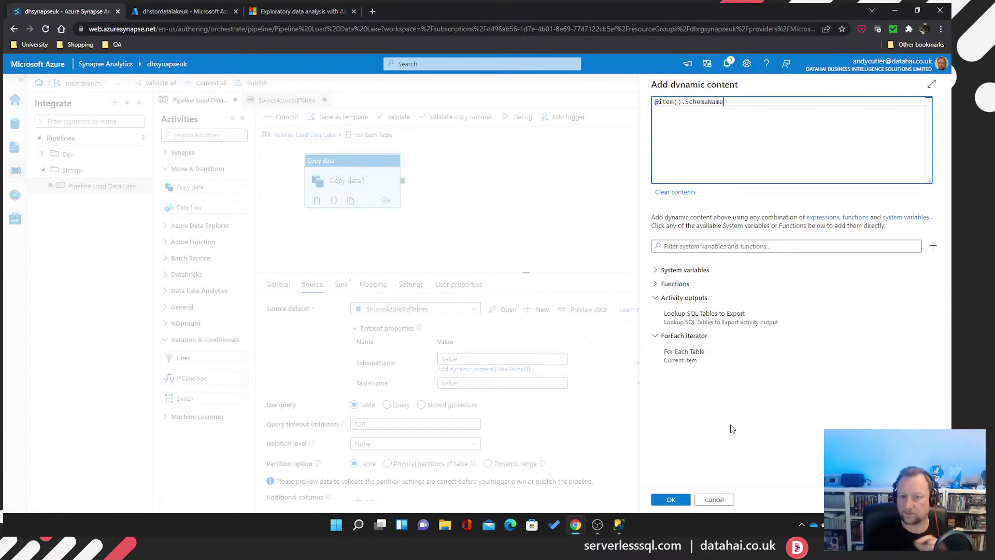
pyautogui.click(671, 499)
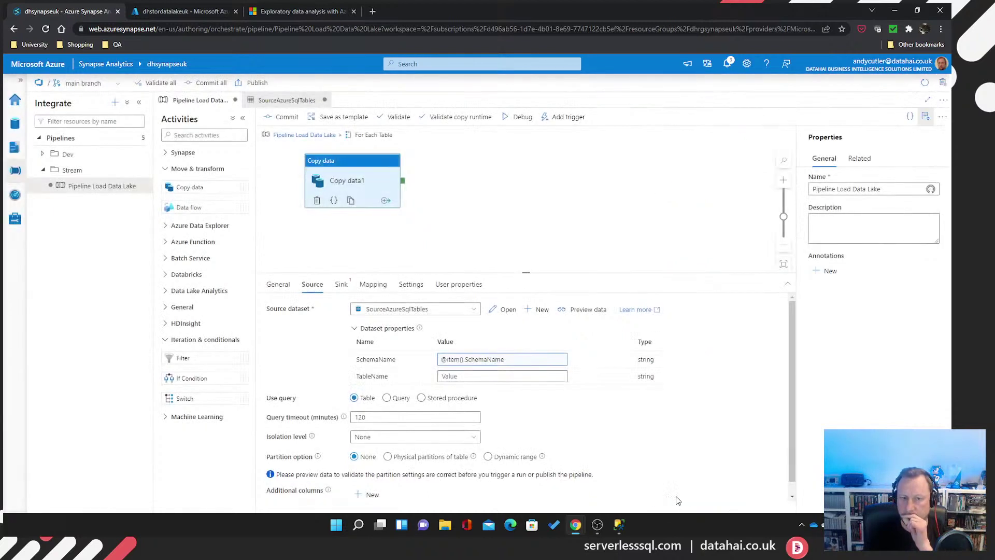
pyautogui.click(517, 377)
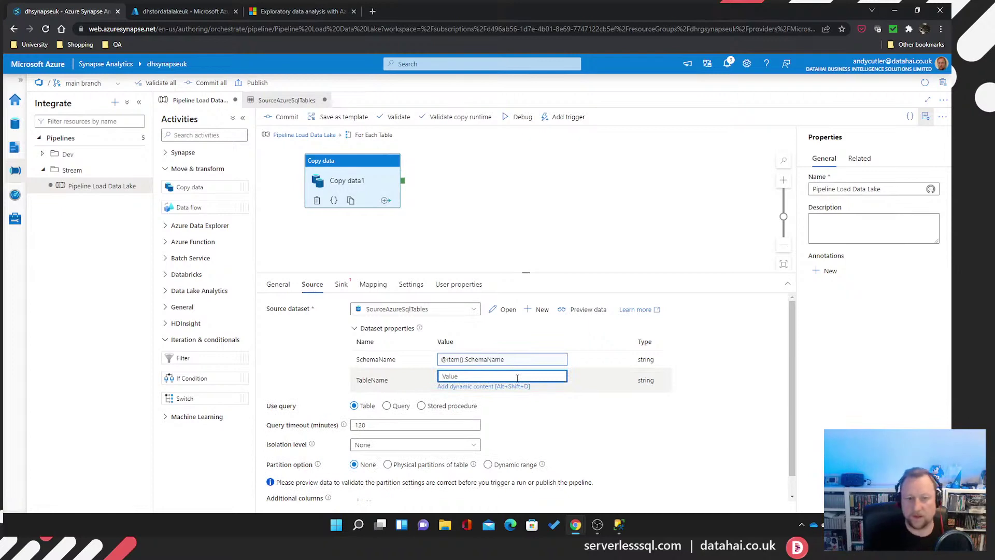
pyautogui.click(493, 387)
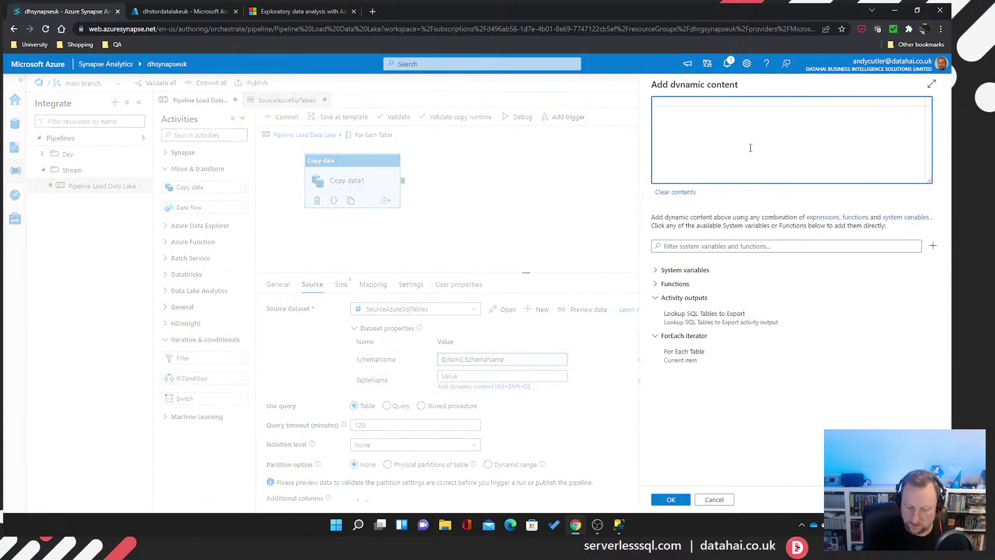
pyautogui.write('@item')
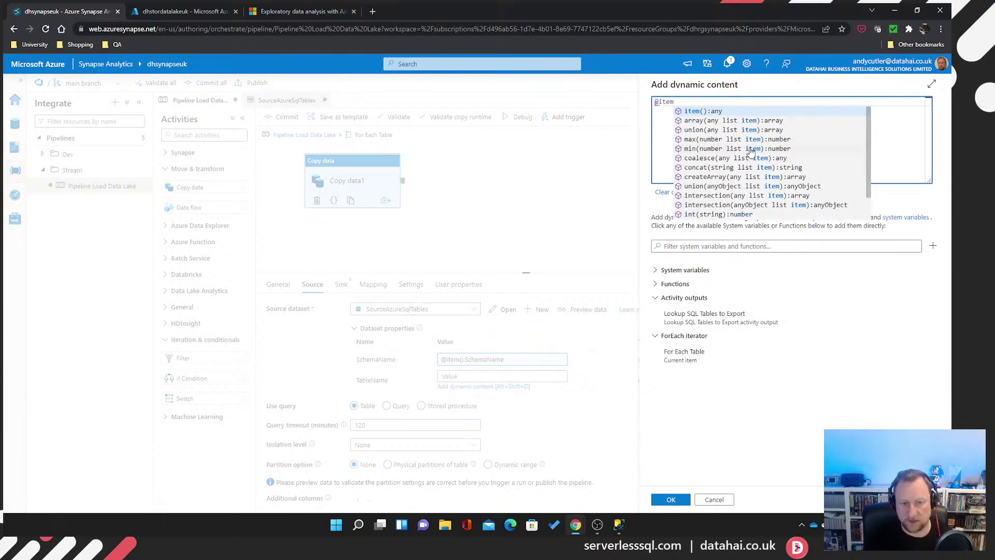
pyautogui.write('().')
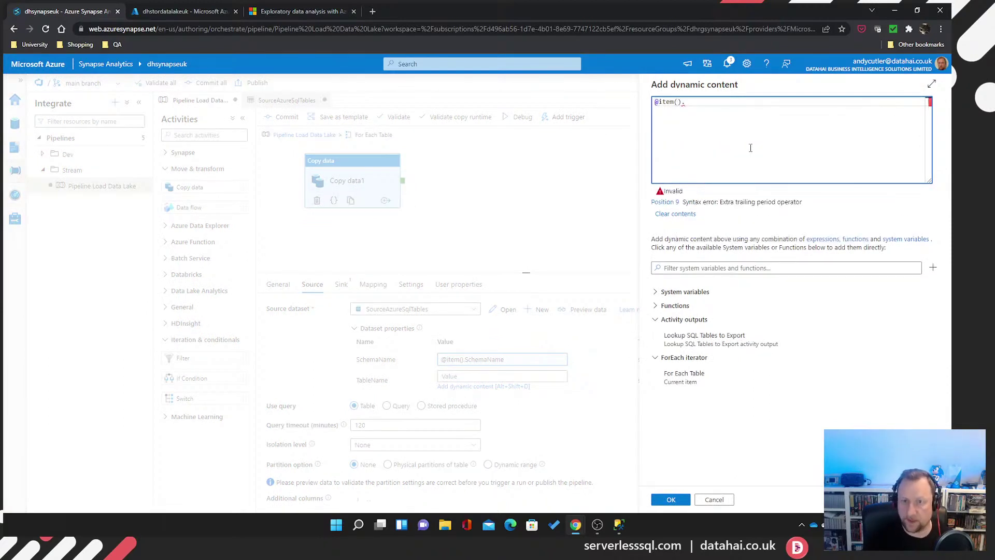
pyautogui.write('TableName')
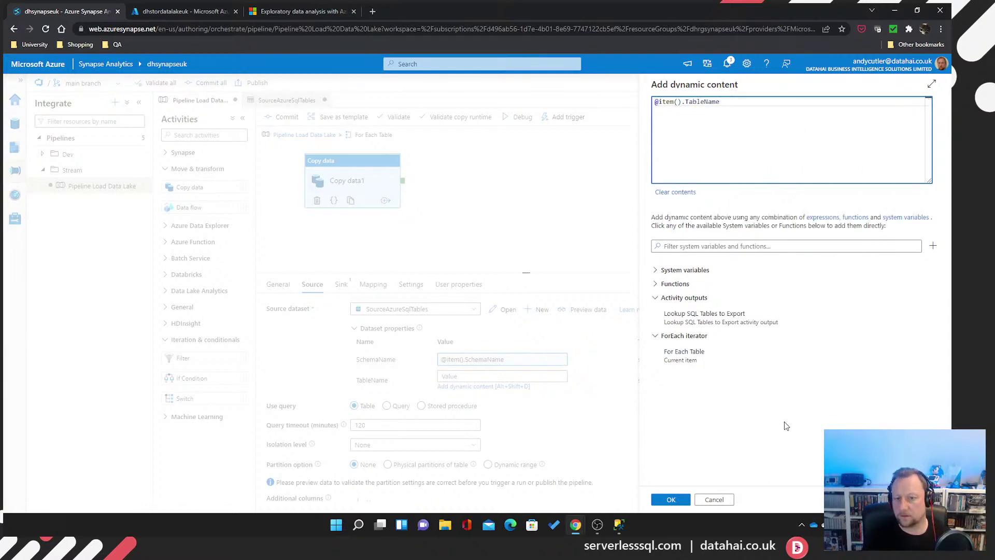
pyautogui.click(670, 499)
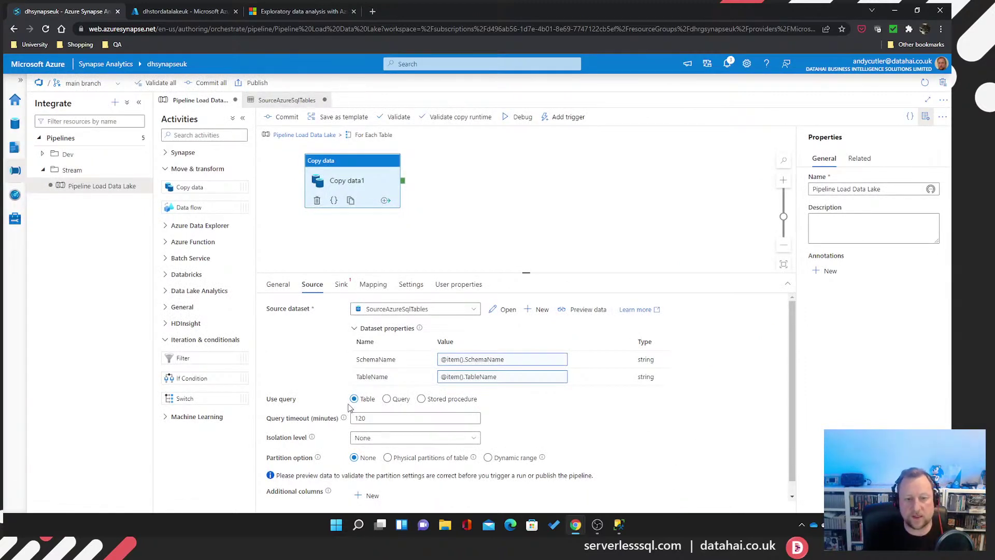
# Preview the copy activity's source data with SalesLT as the schema name and Product as the table name
pyautogui.click(588, 309)
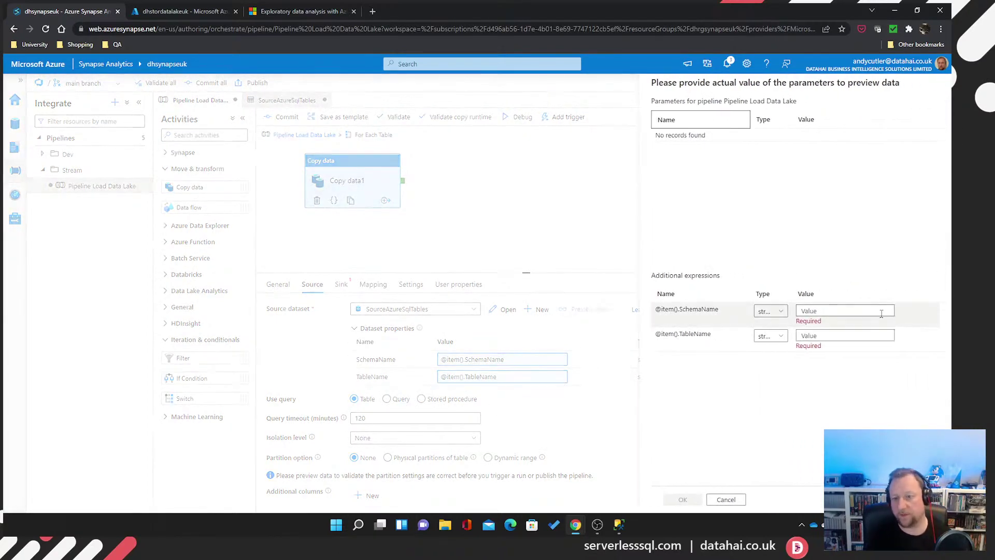
pyautogui.click(859, 311)
pyautogui.write('SalesLT')
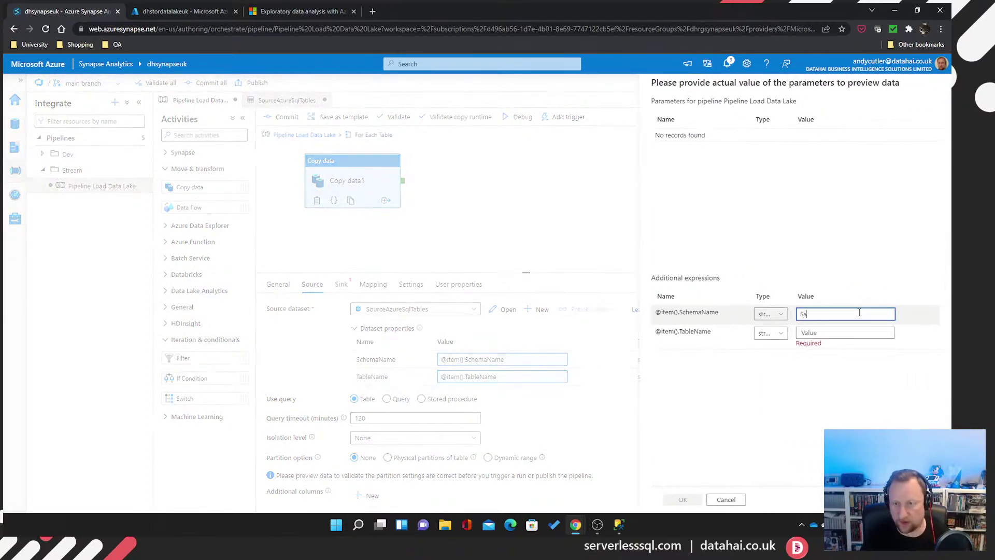
pyautogui.press('Tab')
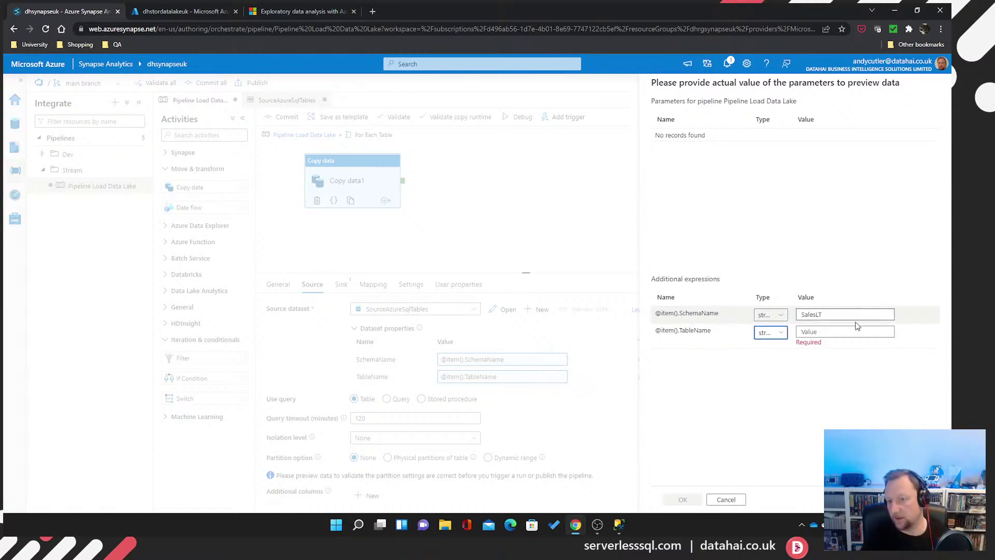
pyautogui.click(835, 334)
pyautogui.write('Product')
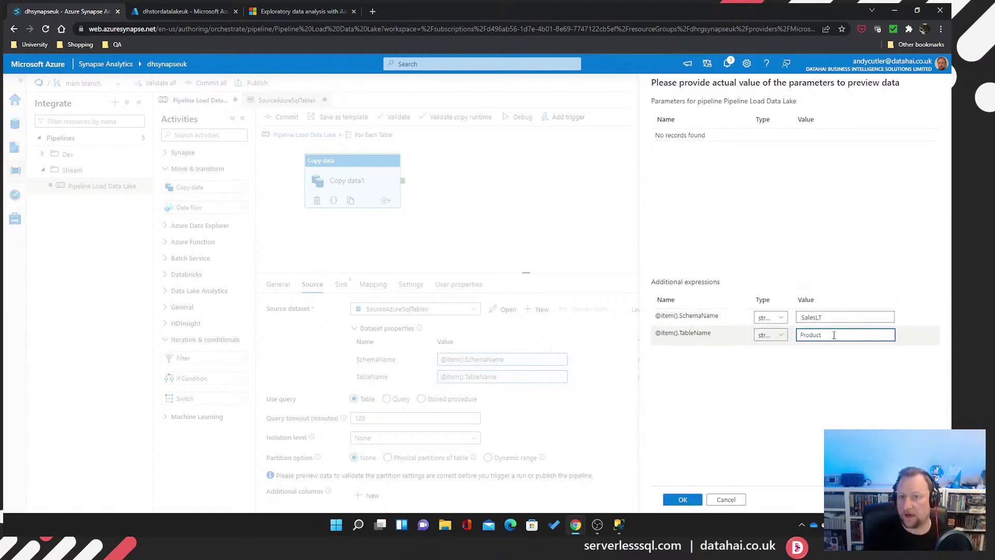
pyautogui.click(683, 501)
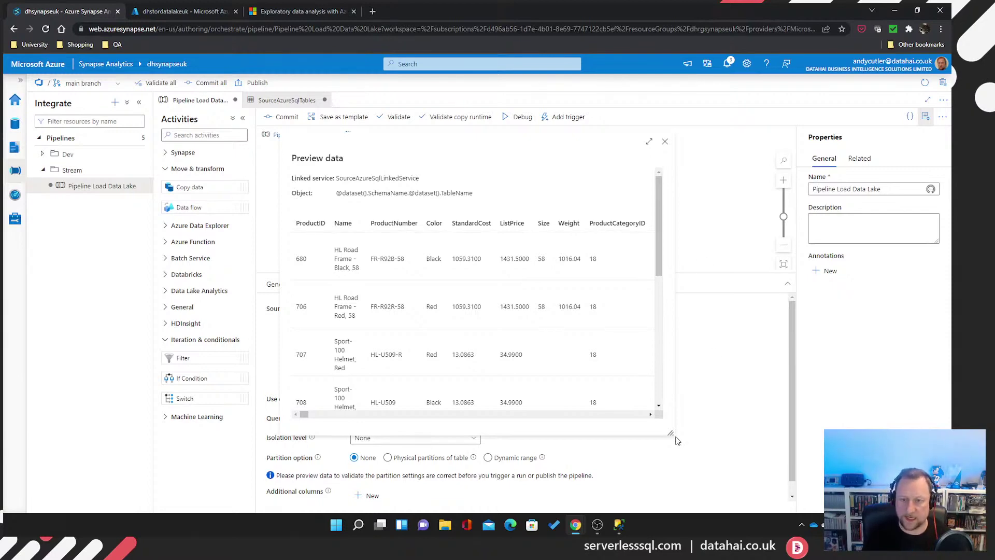
pyautogui.hscroll(5, 305, 418)
pyautogui.hscroll(-5, 305, 418)
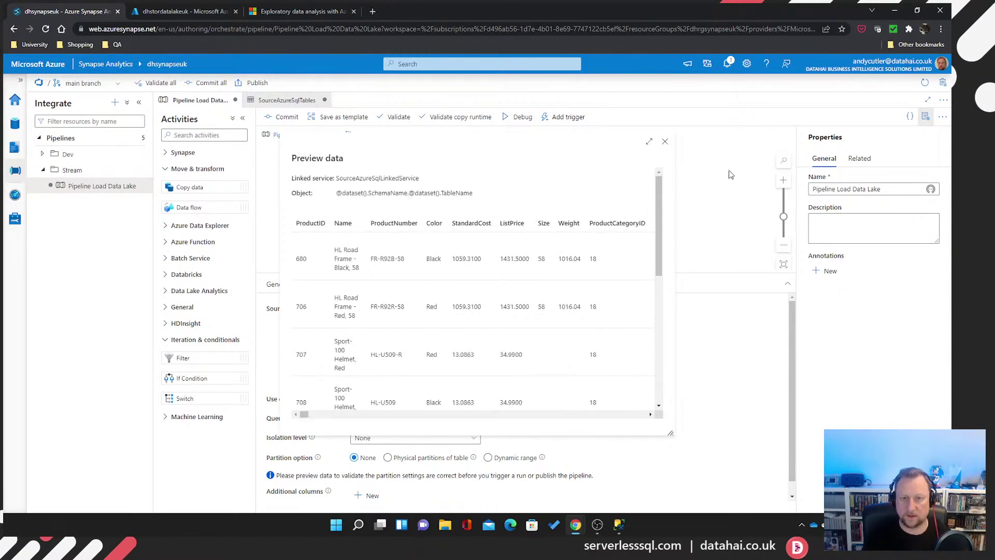
pyautogui.click(664, 143)
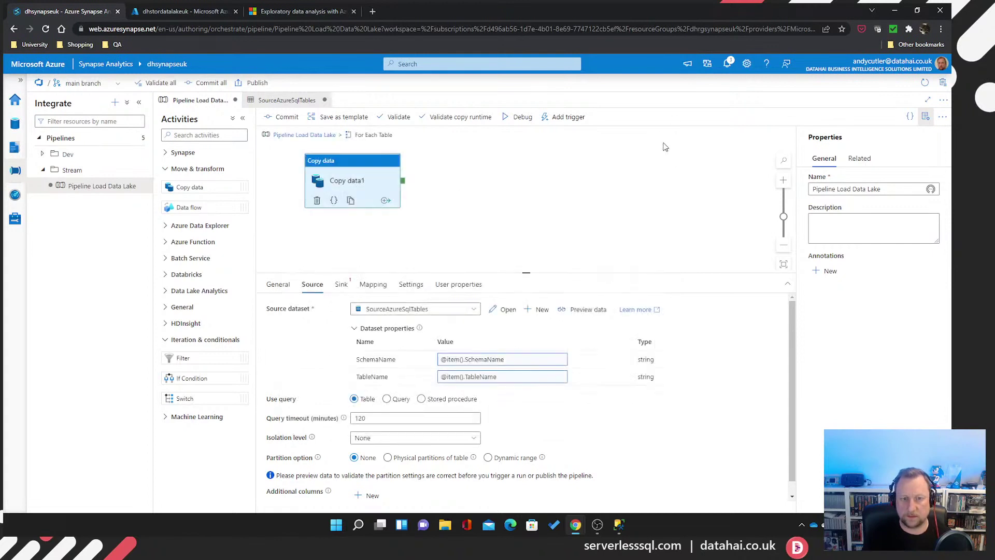
# Commit the Pipeline Load Data Lake changes to the main branch and dismiss the notification
pyautogui.click(283, 116)
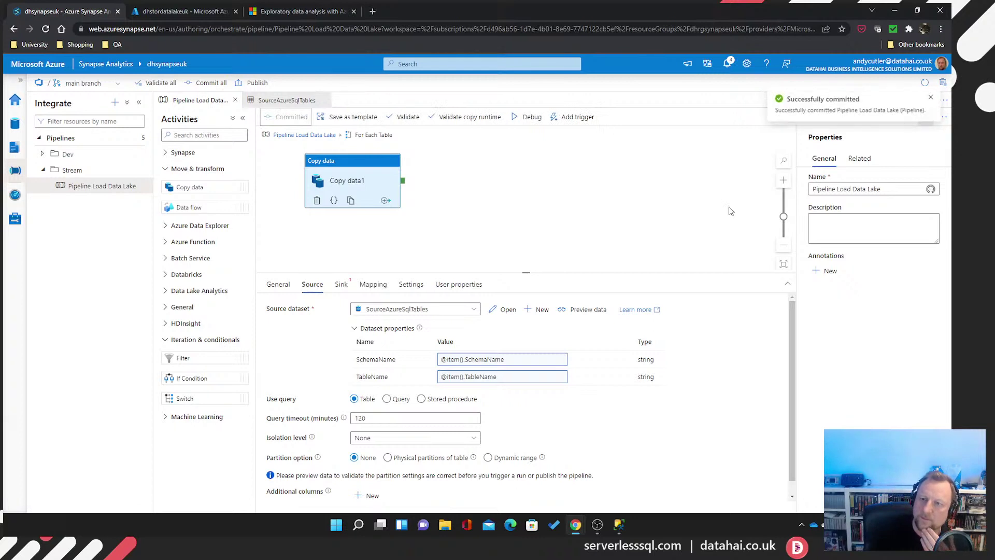
pyautogui.click(933, 99)
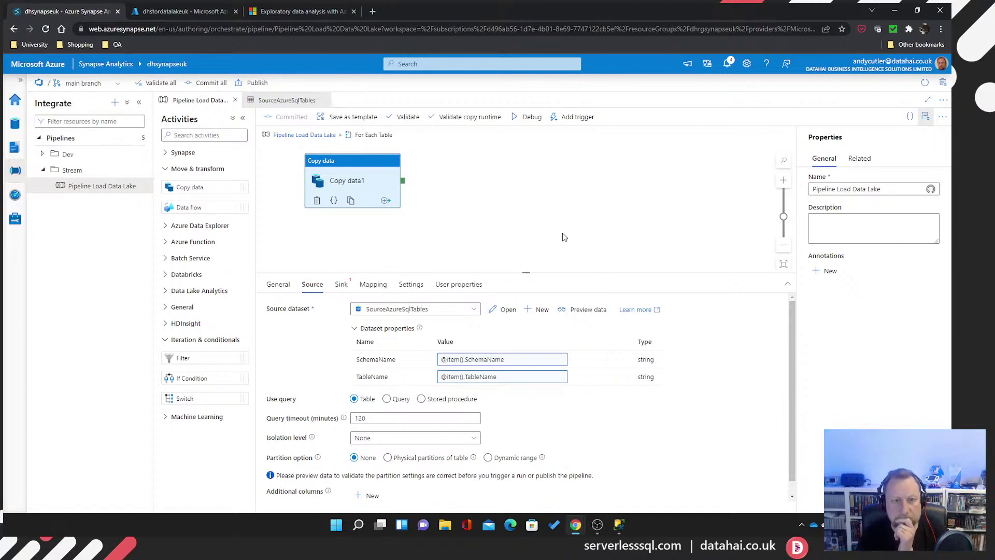
# Return to the main pipeline and review the SchemaName and TableName columns in the Lookup SQL Tables to Export query
pyautogui.click(316, 138)
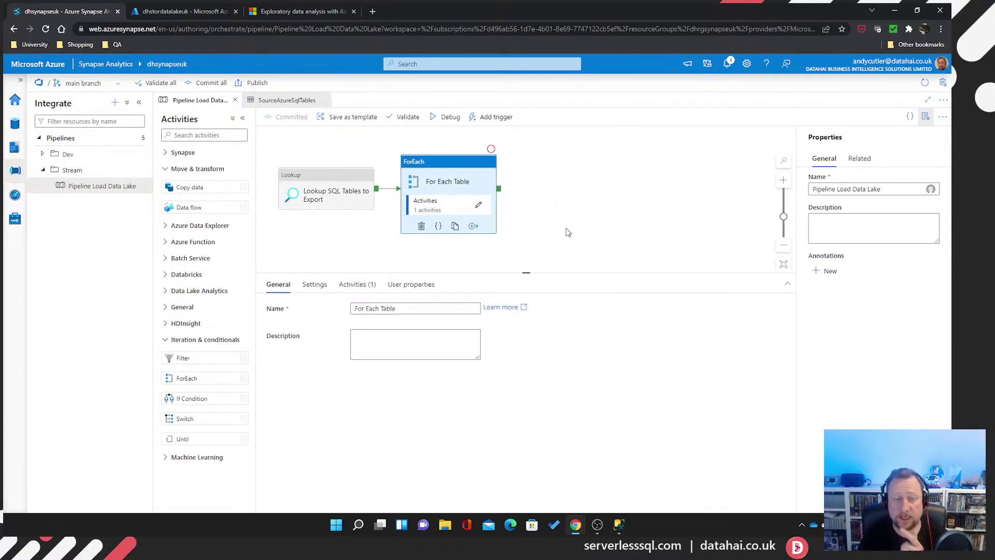
pyautogui.click(319, 202)
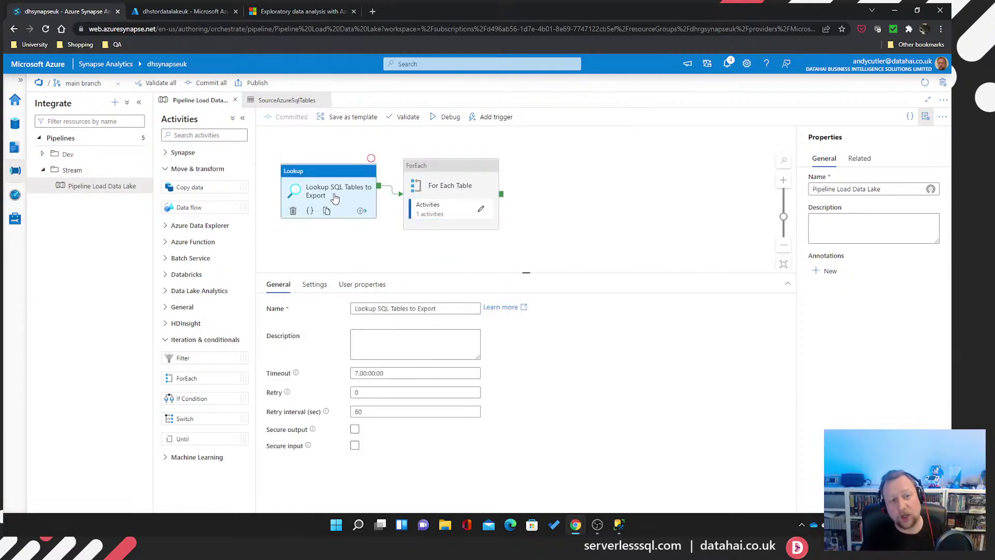
pyautogui.click(319, 285)
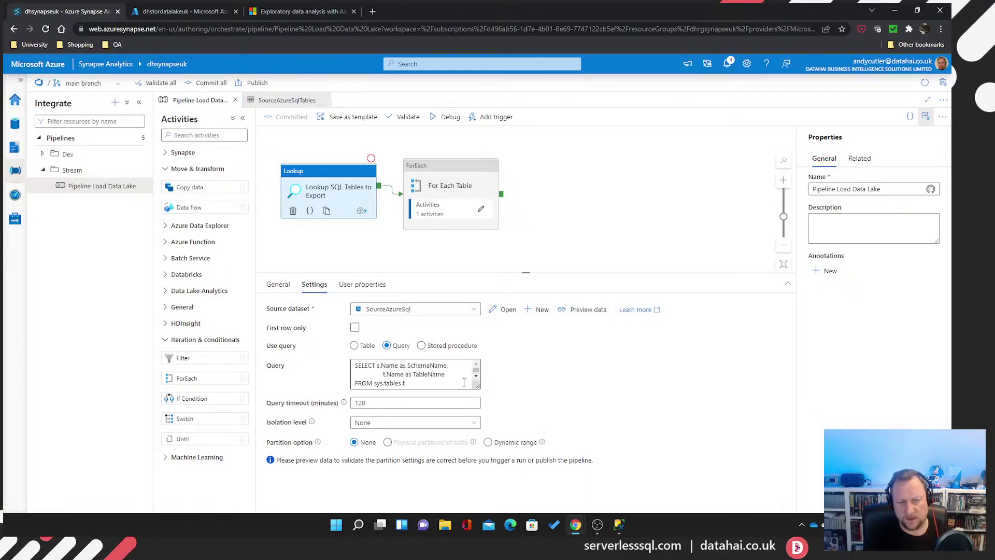
pyautogui.doubleClick(432, 367)
pyautogui.doubleClick(429, 374)
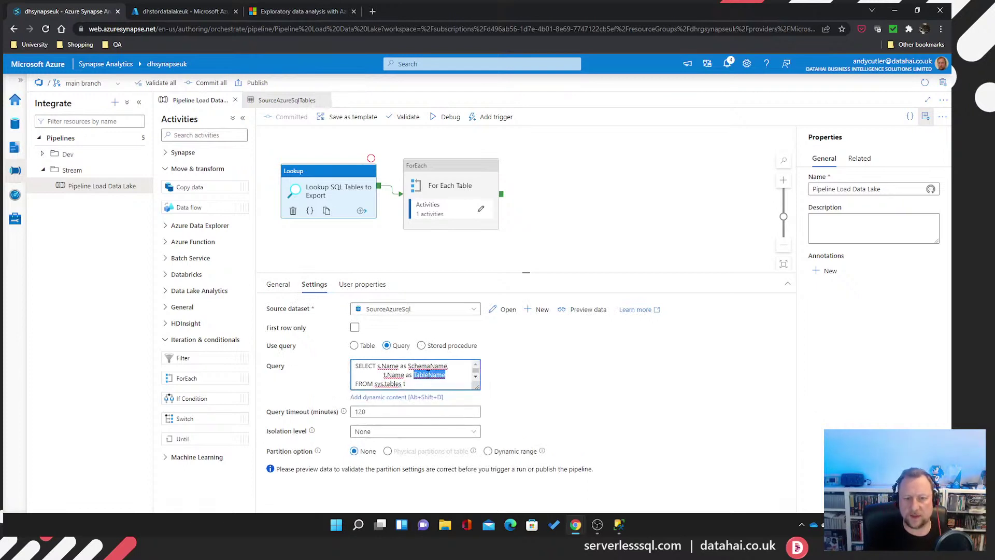
pyautogui.click(482, 392)
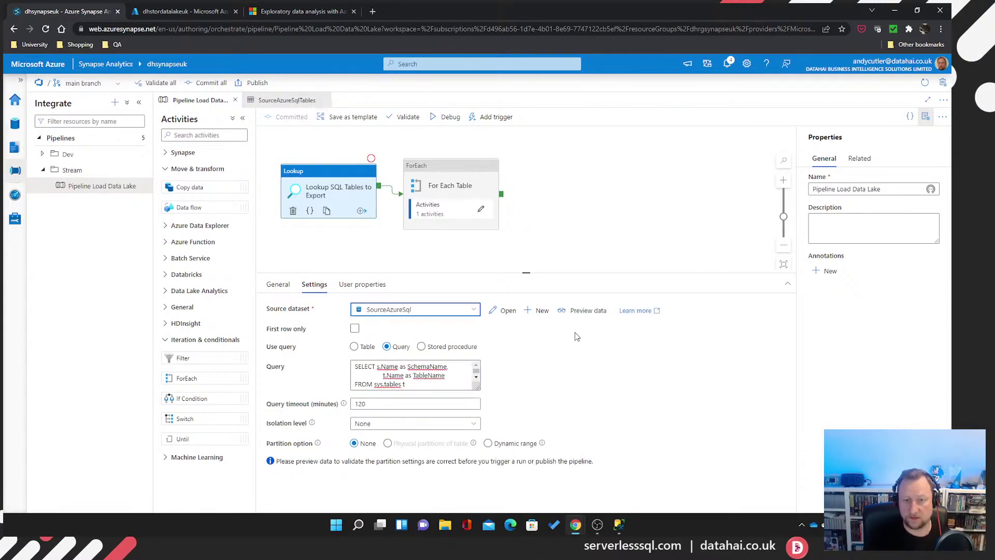
# Preview the Lookup activity's data to examine the schema and table names it supplies
pyautogui.click(589, 310)
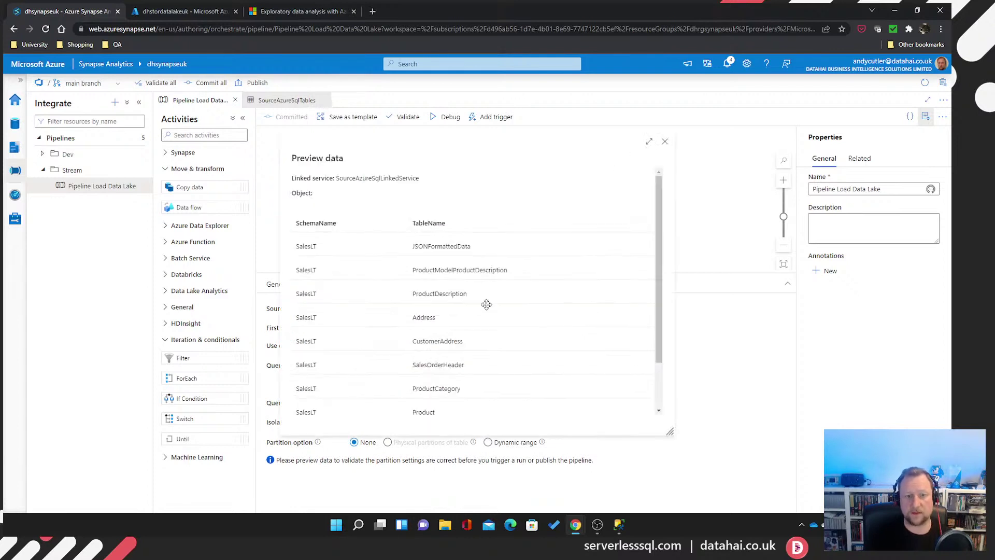
pyautogui.scroll(-1, 468, 345)
pyautogui.scroll(3, 500, 369)
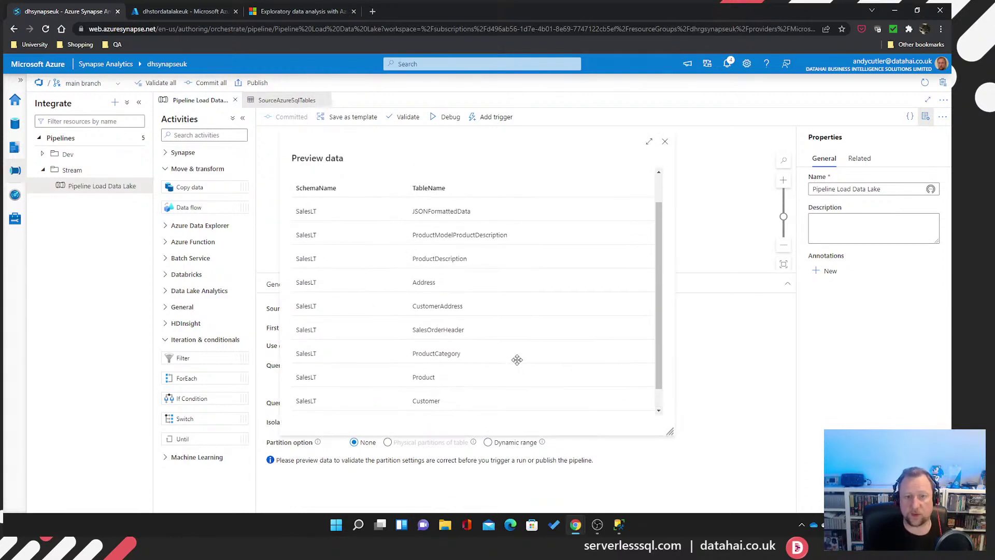
pyautogui.click(665, 143)
# Check the For Each Table activity's batch and items settings, and open its inner activities
pyautogui.click(434, 194)
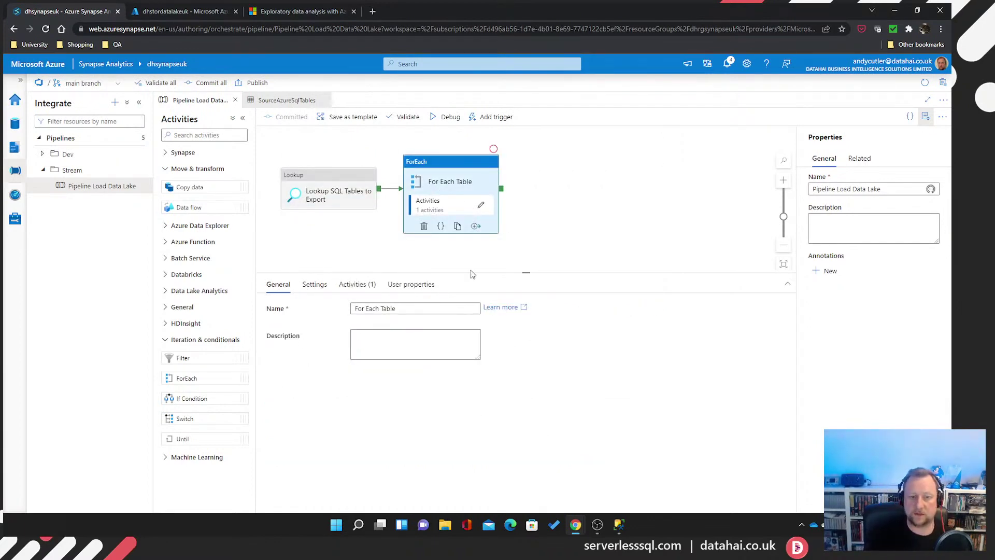
pyautogui.click(314, 285)
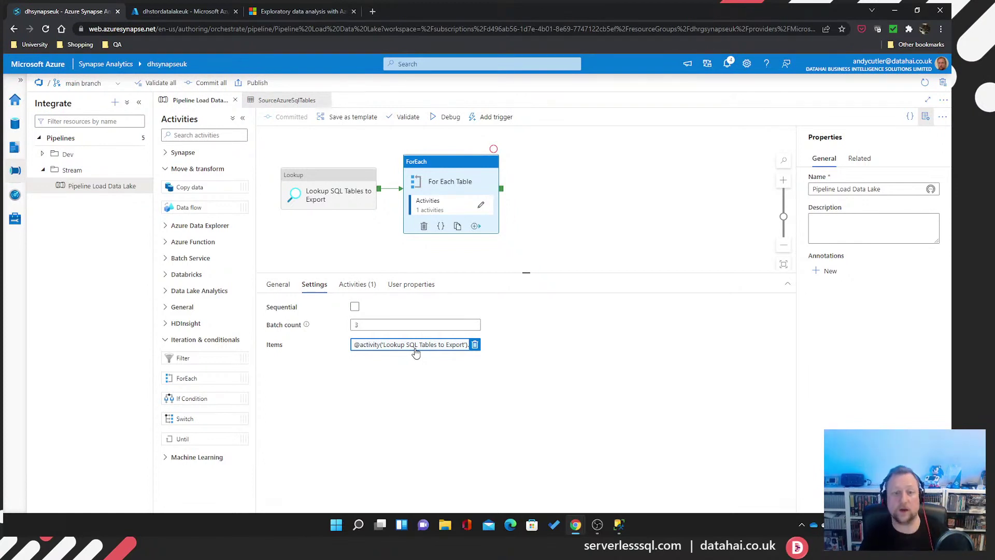
pyautogui.click(481, 207)
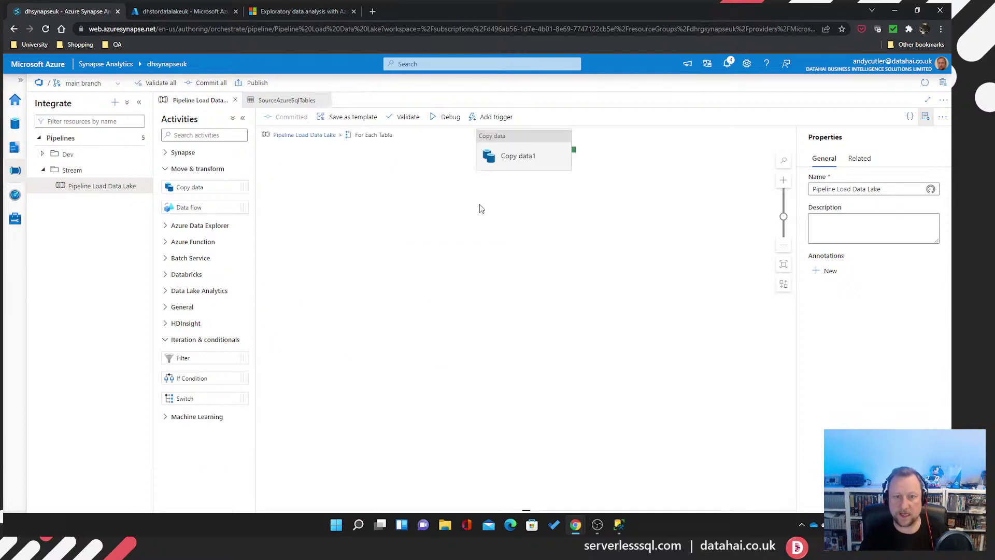
# Rename the copy activity inside the For Each Table loop to "Copy Data from SQL to Data Lake"
pyautogui.click(363, 226)
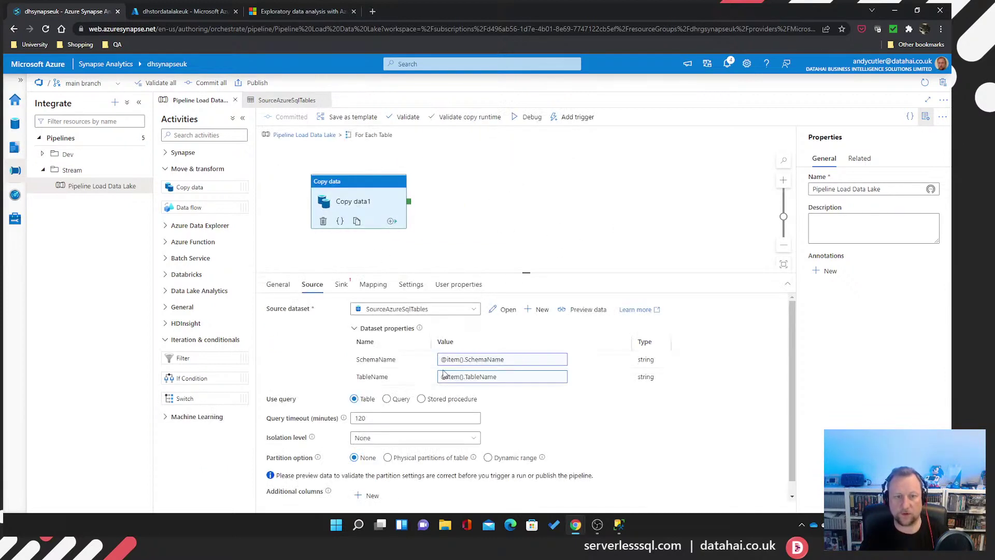
pyautogui.click(277, 290)
pyautogui.click(480, 308)
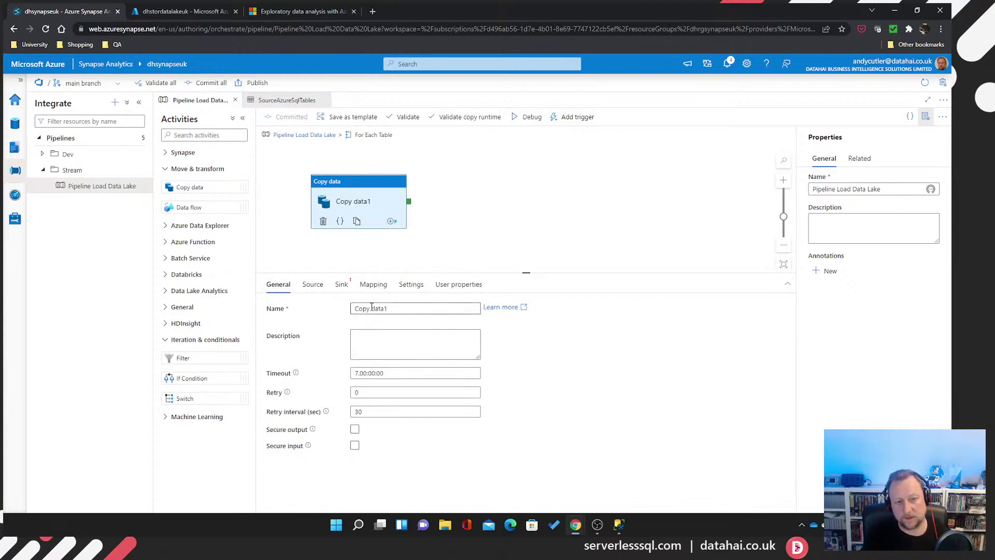
pyautogui.doubleClick(480, 308)
pyautogui.press('BackSpace')
pyautogui.write('Data f')
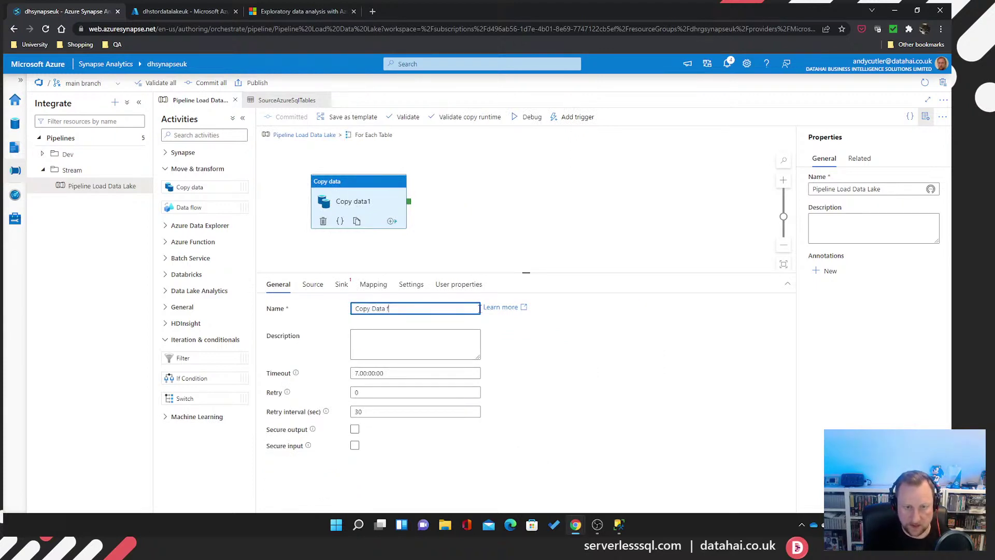
pyautogui.write('rom SQL to Data ')
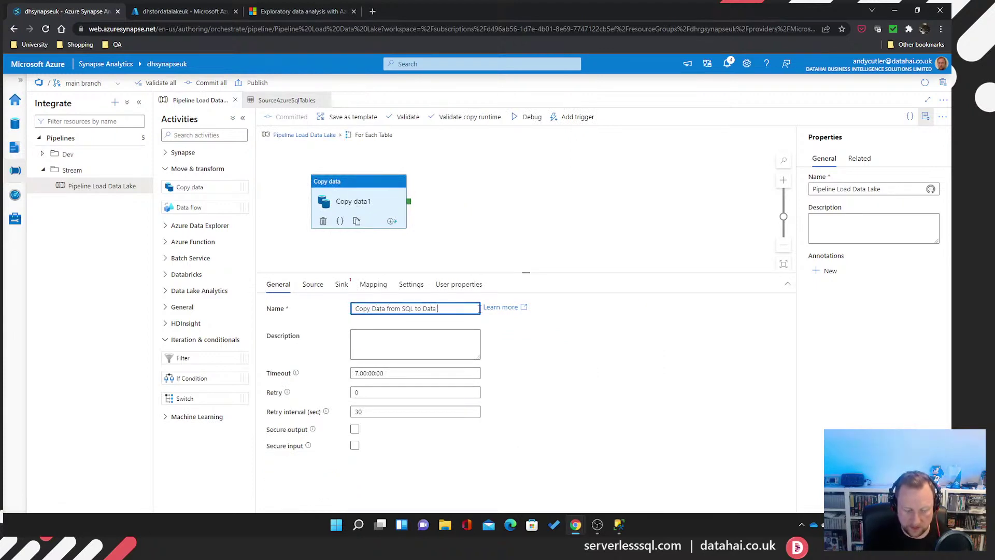
pyautogui.write('Lake')
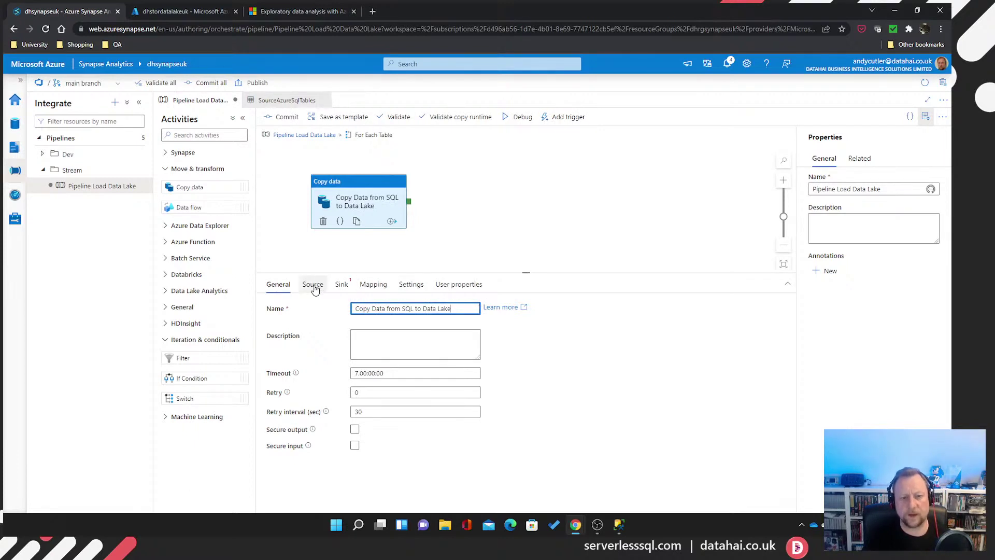
# Review the copy activity's source settings and the connection of its SourceAzureSqlTables dataset, and bring up the activity's sink settings
pyautogui.click(314, 285)
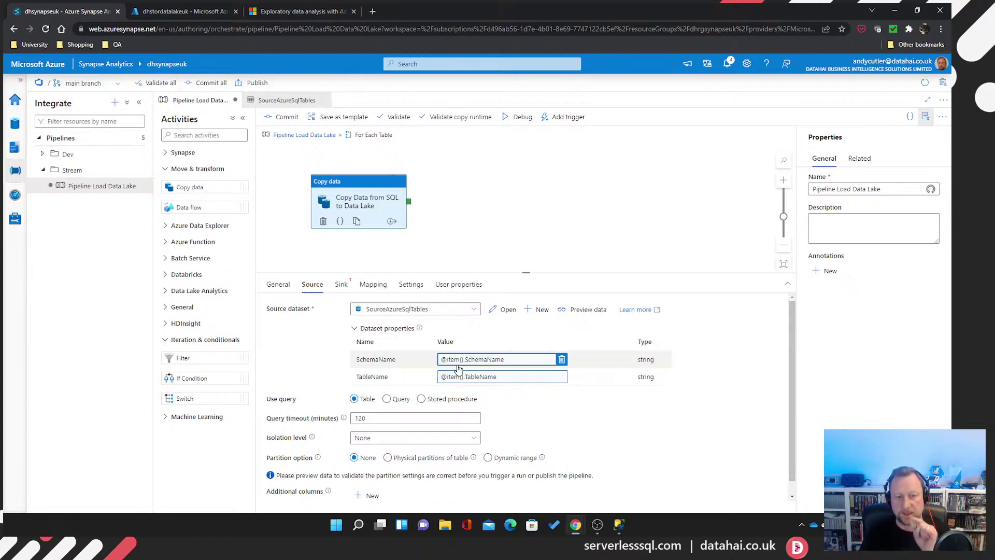
pyautogui.click(505, 309)
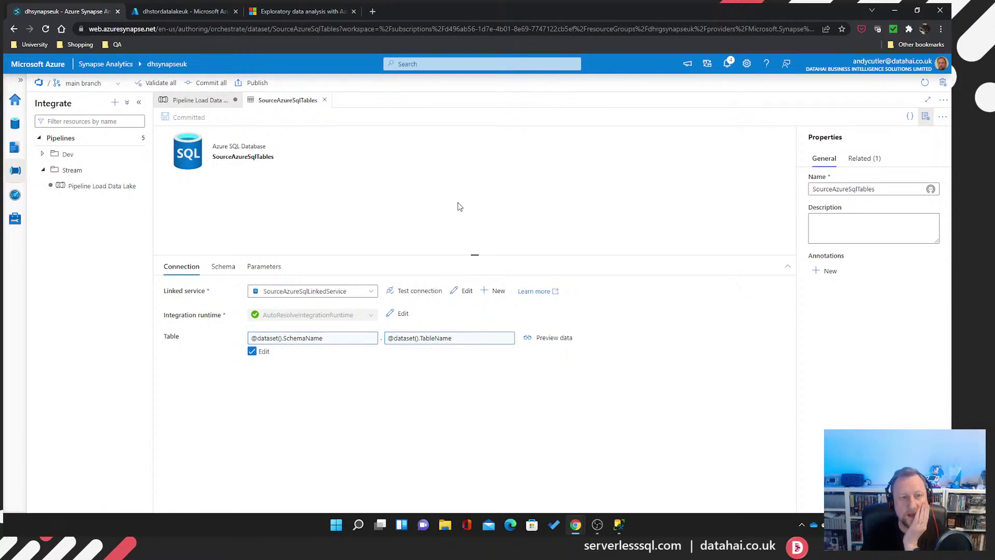
pyautogui.click(182, 102)
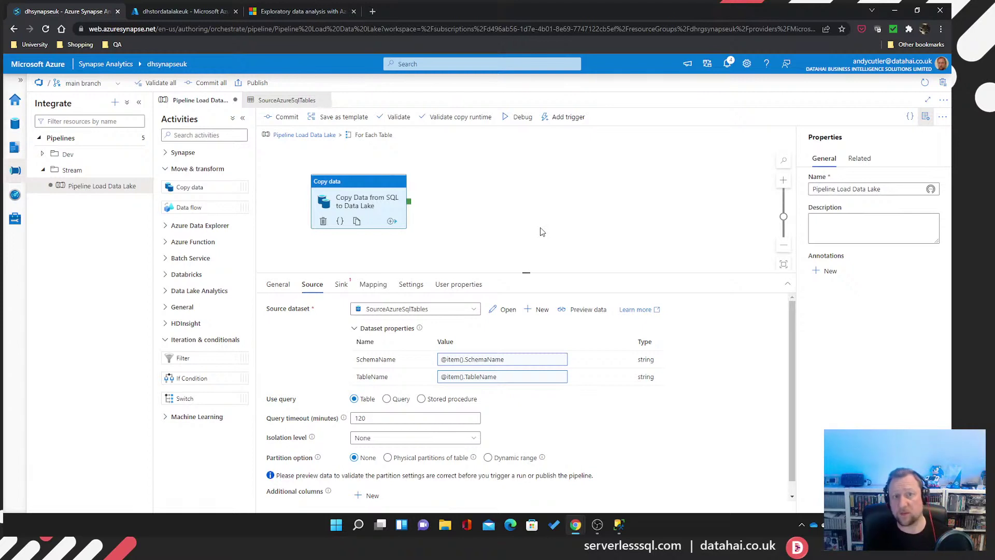
pyautogui.moveTo(485, 221); pyautogui.dragTo(479, 212)
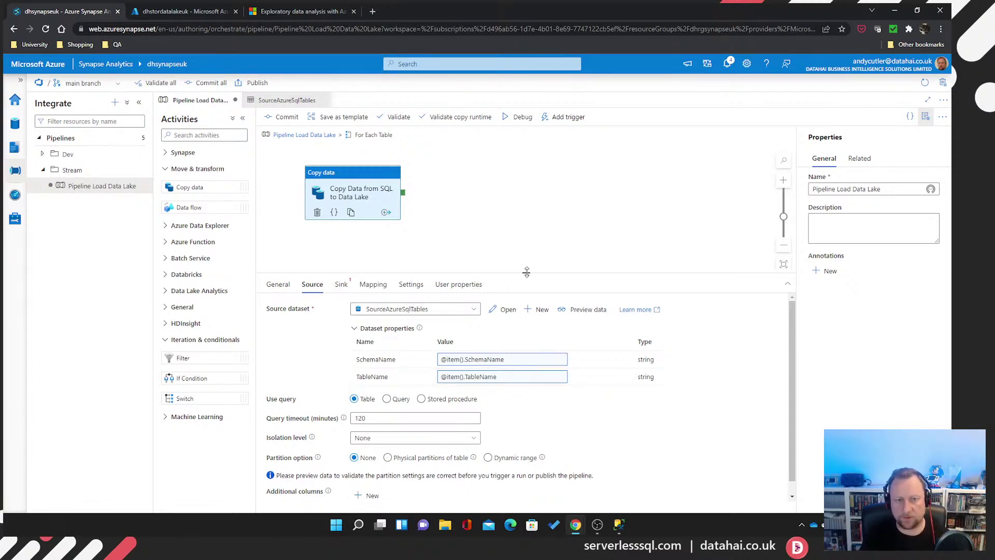
pyautogui.moveTo(526, 271); pyautogui.dragTo(526, 258)
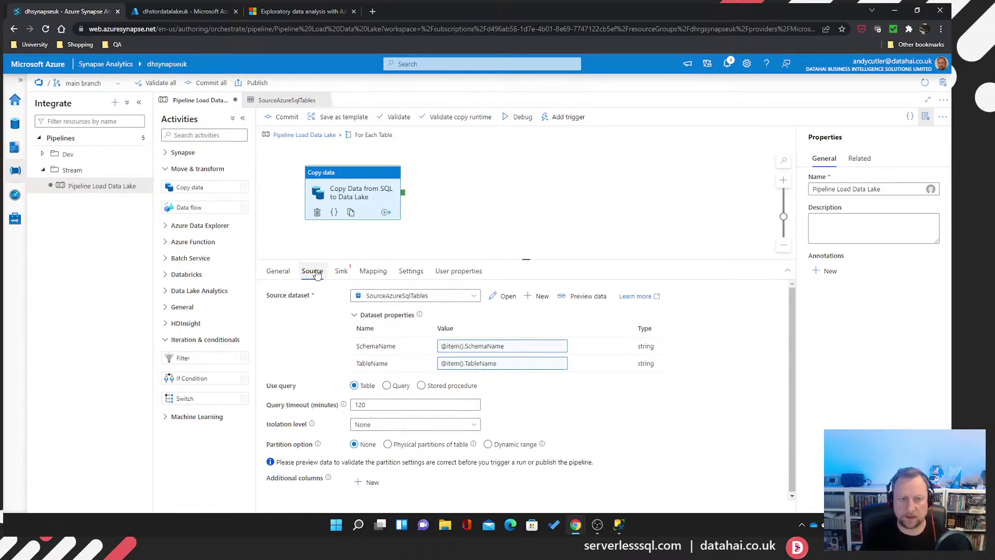
pyautogui.click(342, 273)
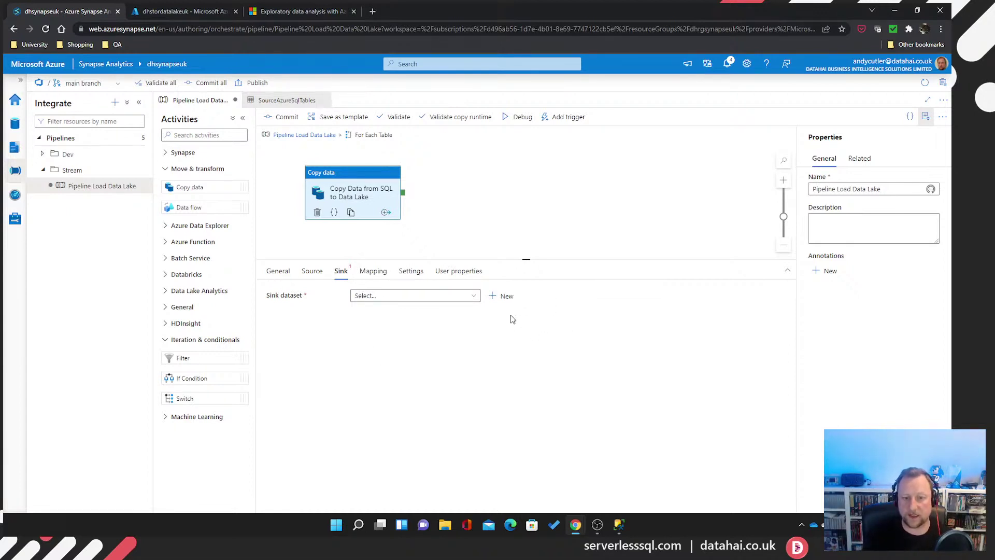
pyautogui.click(501, 296)
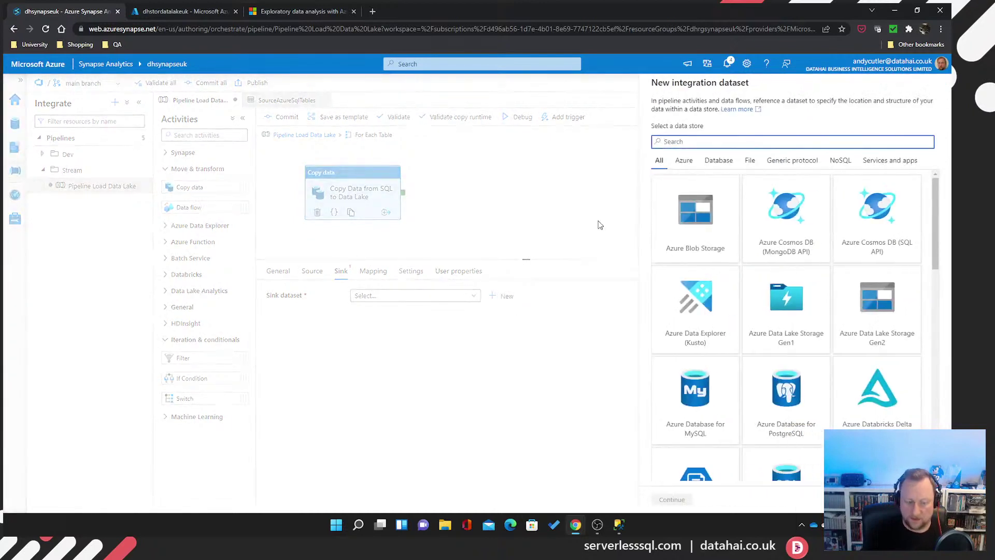
pyautogui.write('data l')
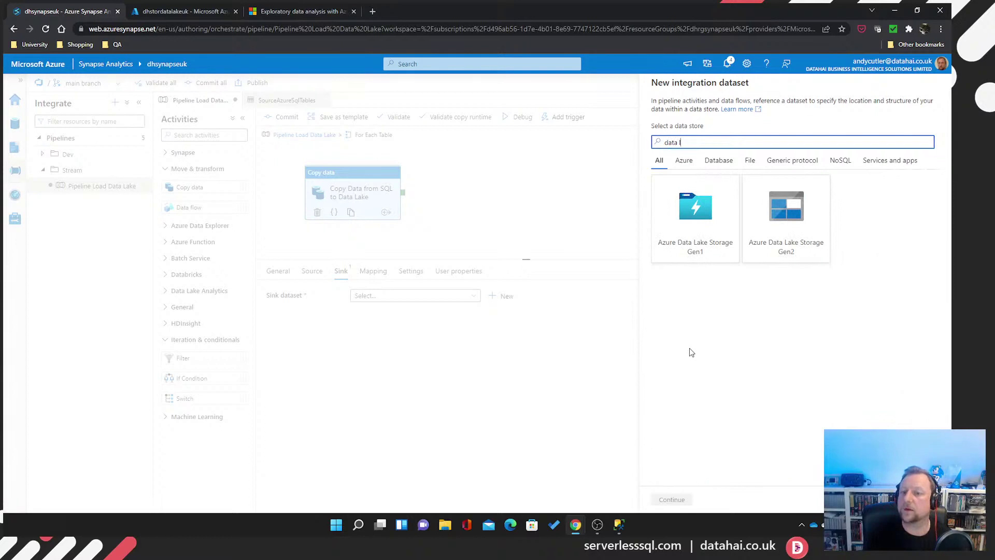
pyautogui.click(800, 232)
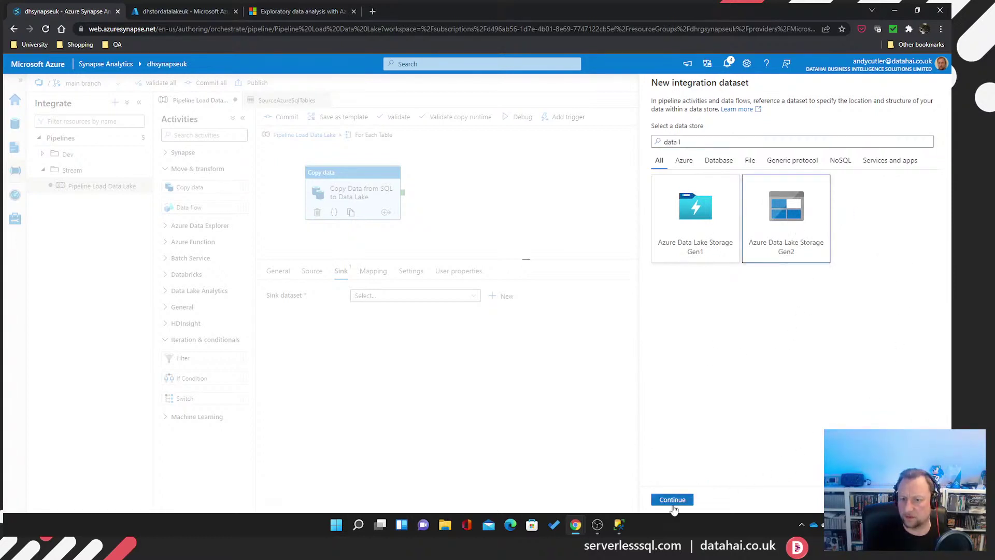
pyautogui.click(669, 500)
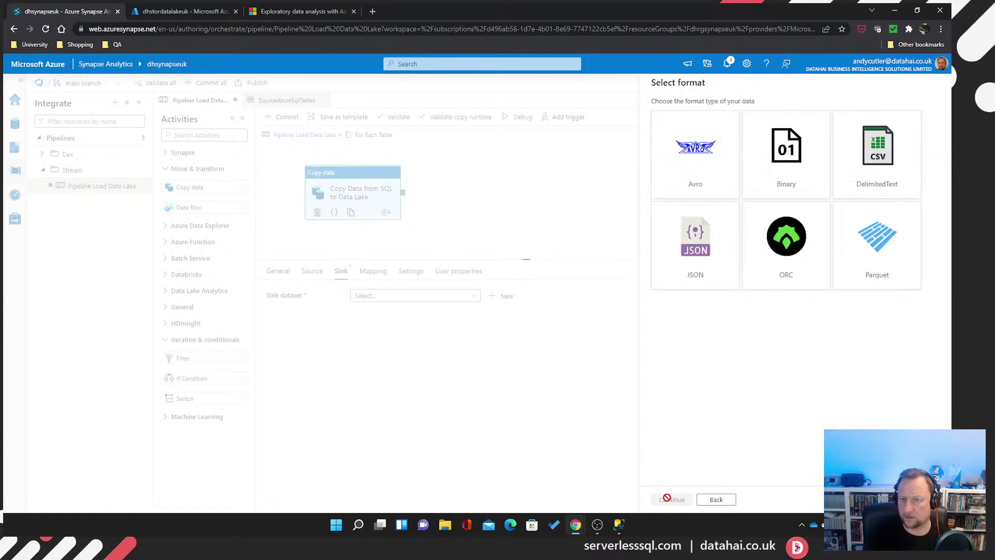
pyautogui.click(856, 282)
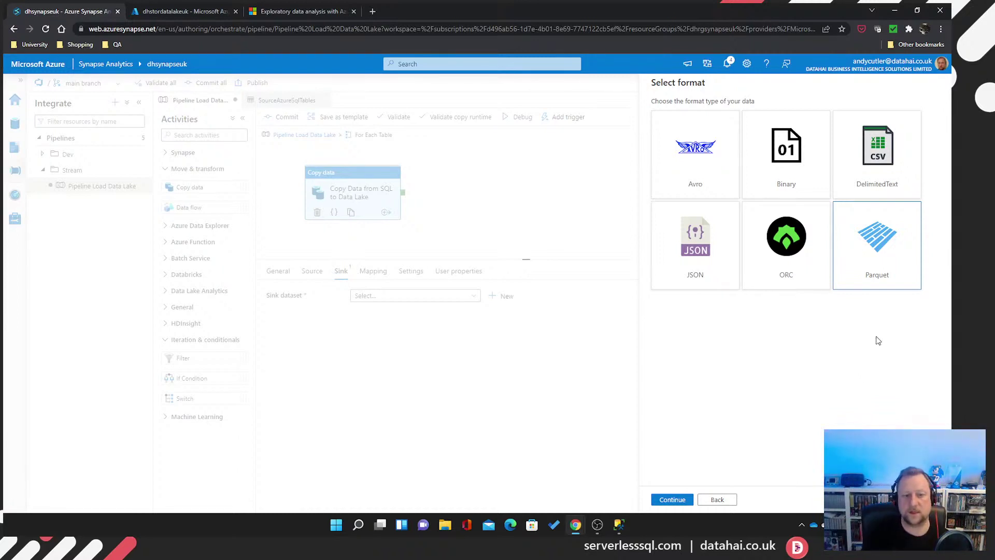
pyautogui.click(502, 355)
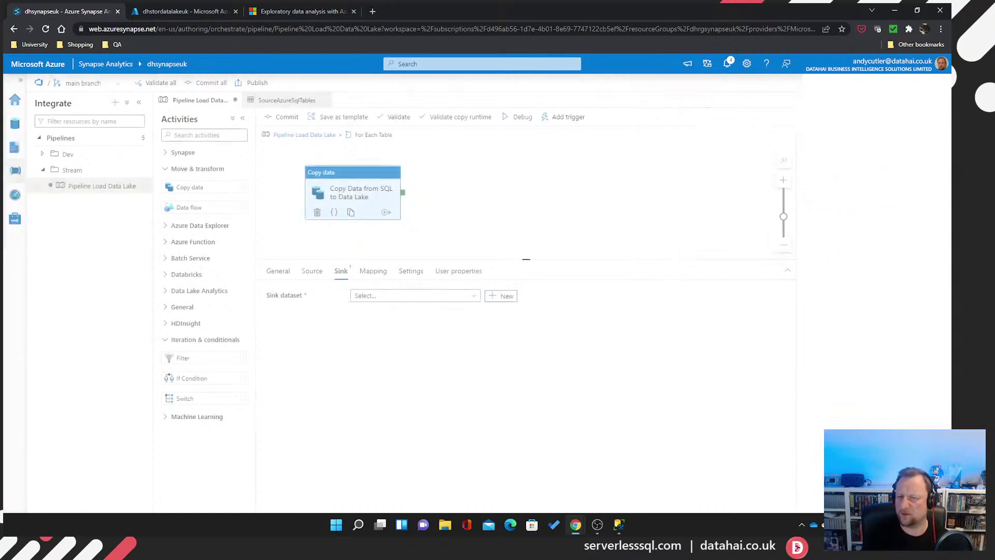
pyautogui.click(413, 296)
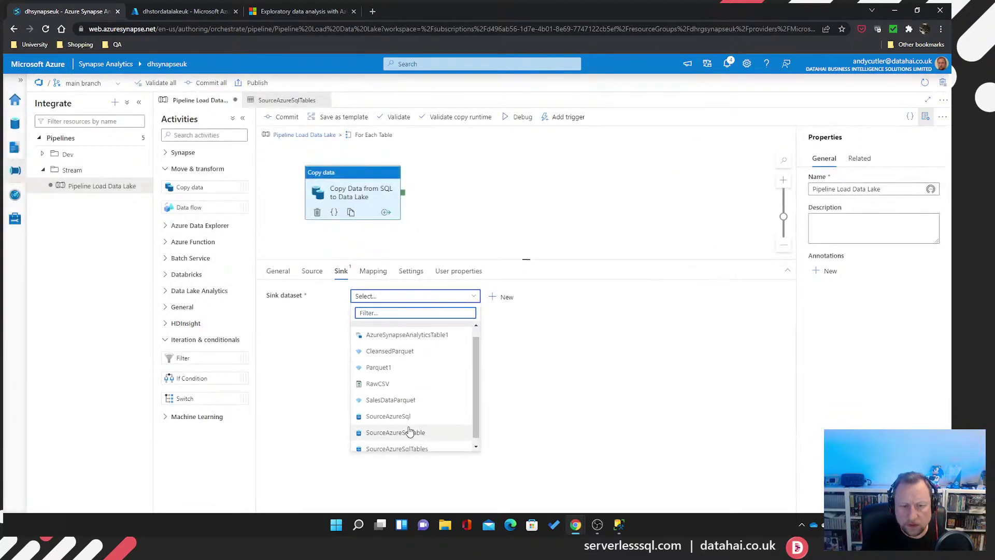
pyautogui.click(449, 295)
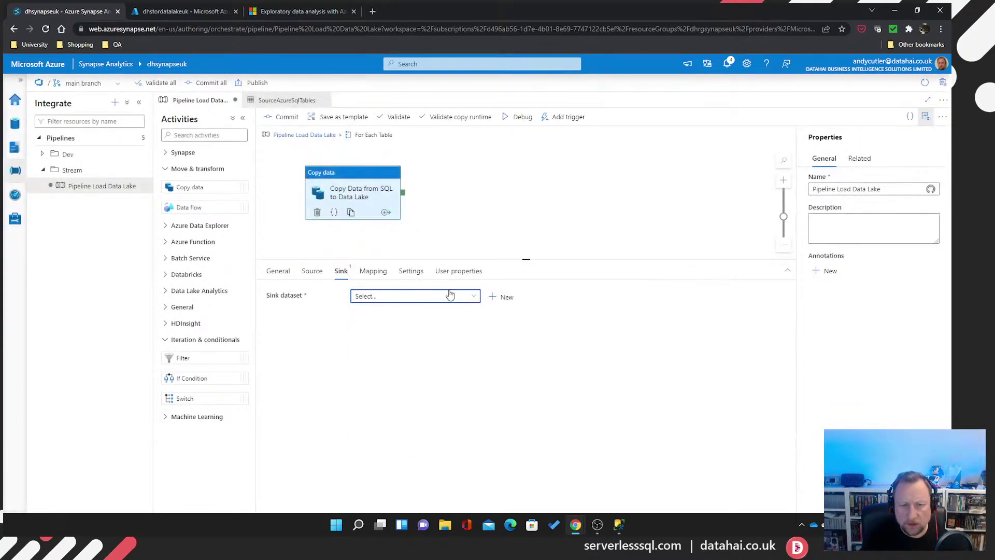
pyautogui.click(506, 297)
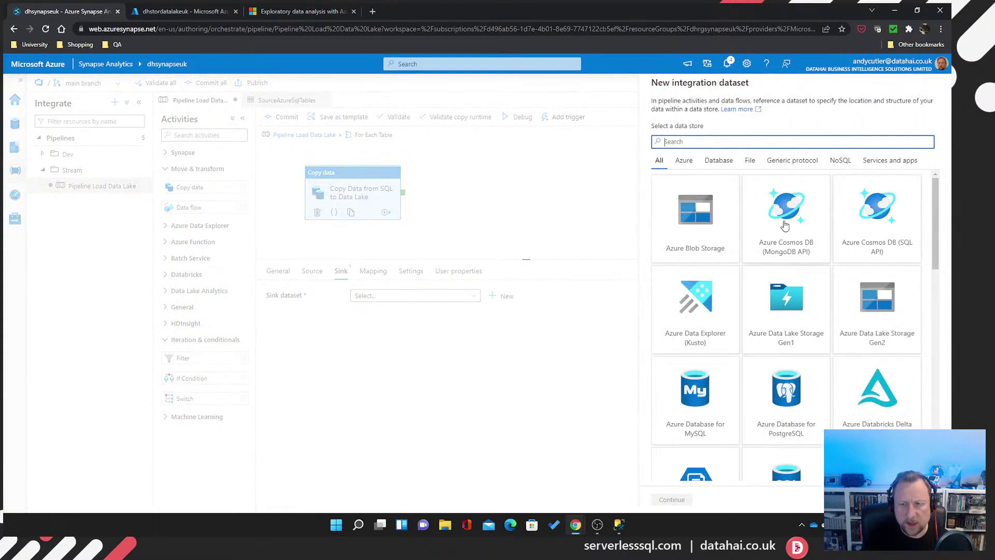
pyautogui.write('del')
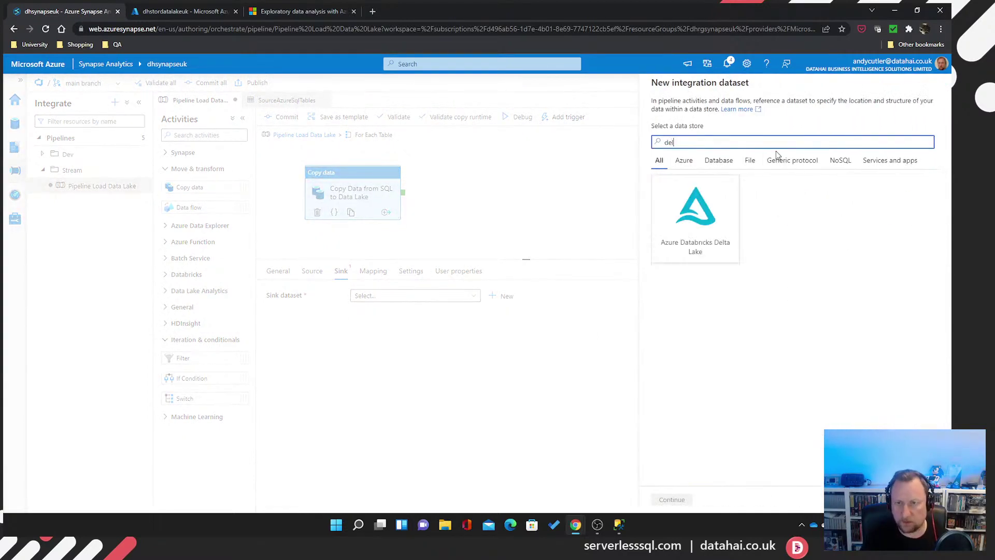
pyautogui.click(700, 235)
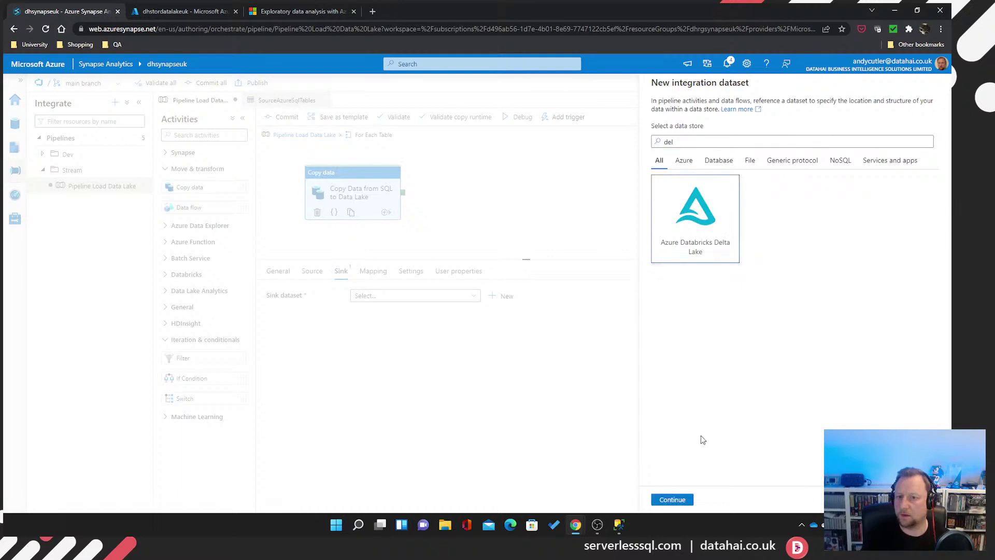
pyautogui.click(672, 500)
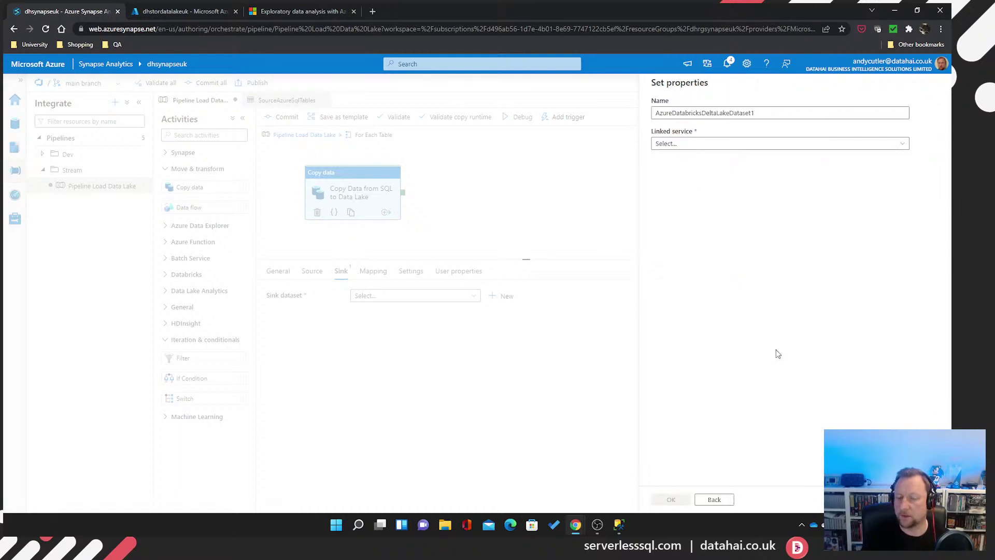
pyautogui.press('Escape')
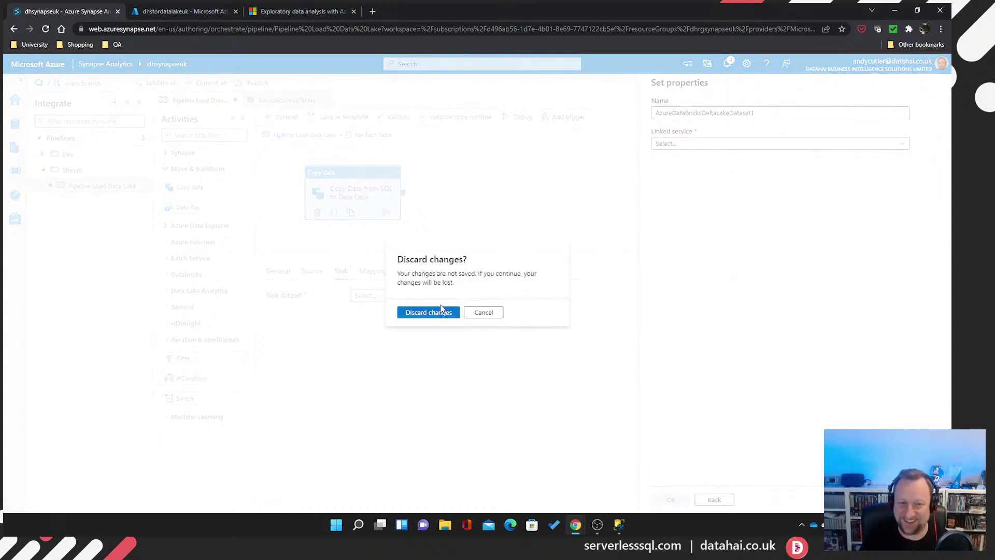
pyautogui.click(429, 312)
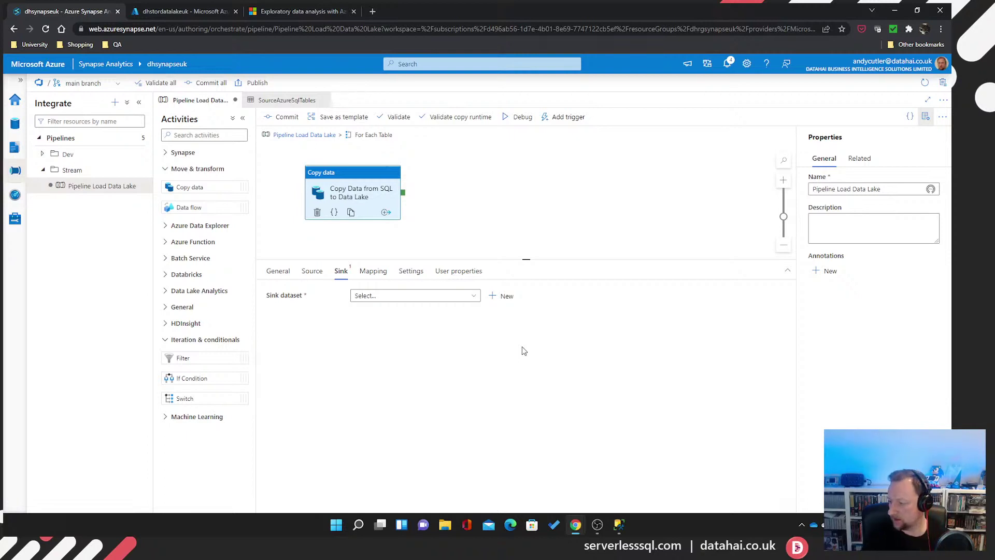
# Start a new sink dataset for the copy activity on Azure Data Lake Storage Gen2 in Parquet format
pyautogui.click(499, 299)
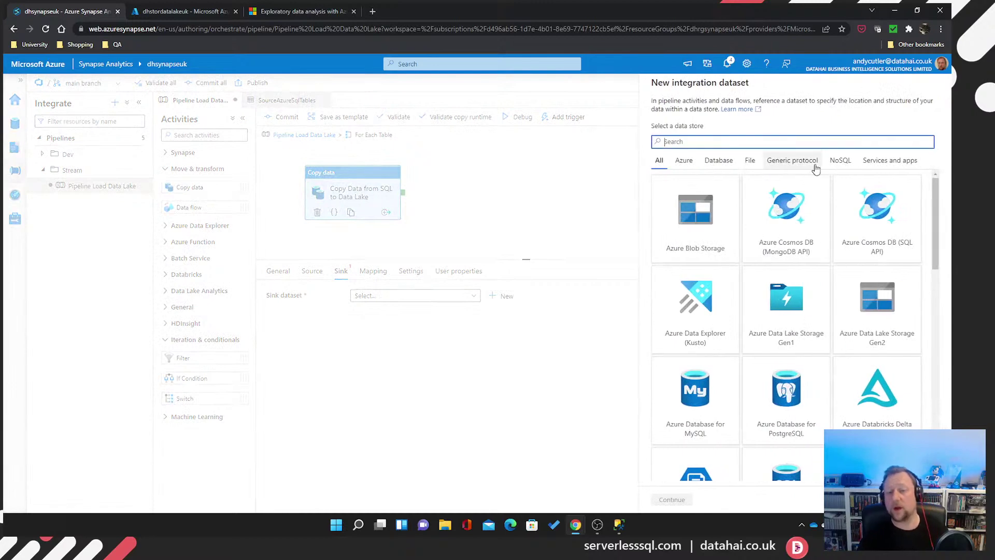
pyautogui.write('data l')
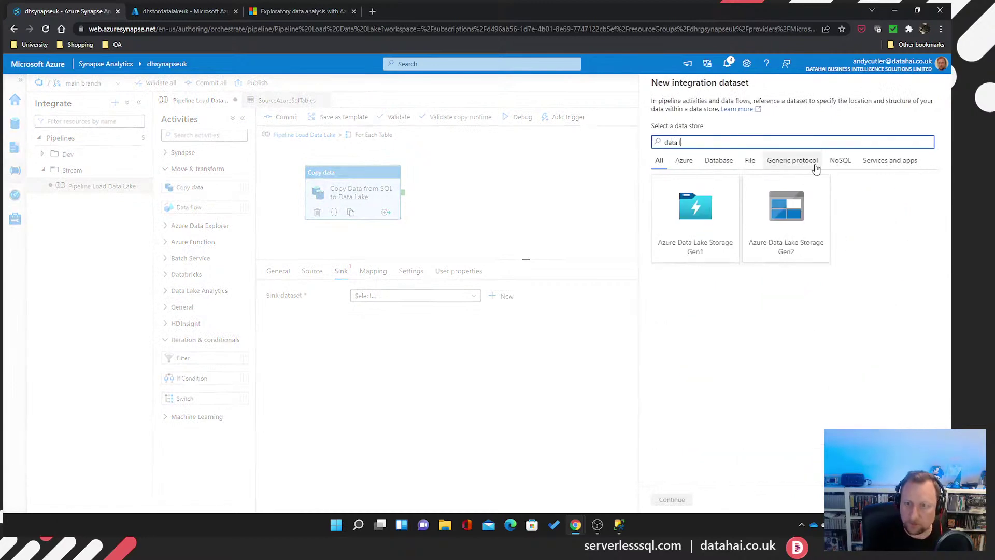
pyautogui.click(782, 230)
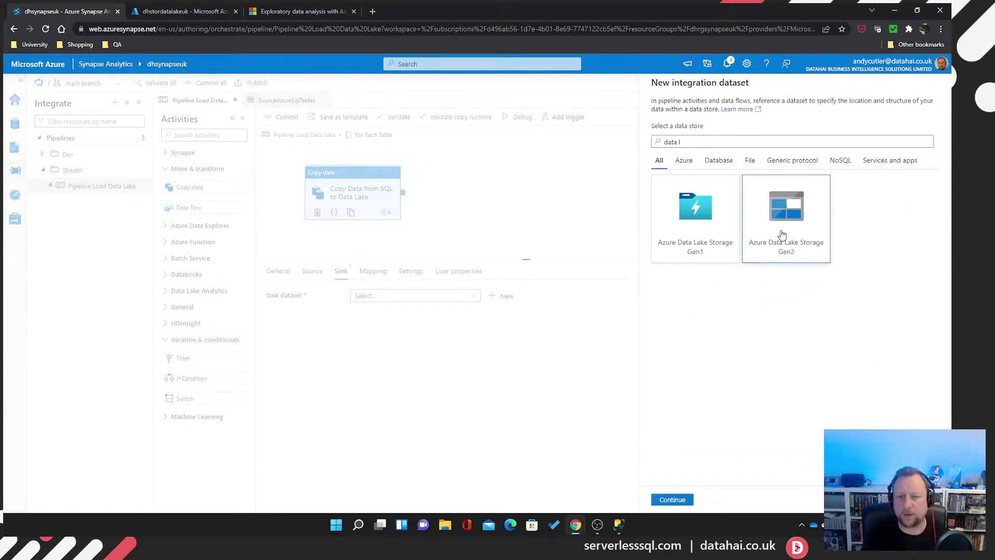
pyautogui.click(683, 500)
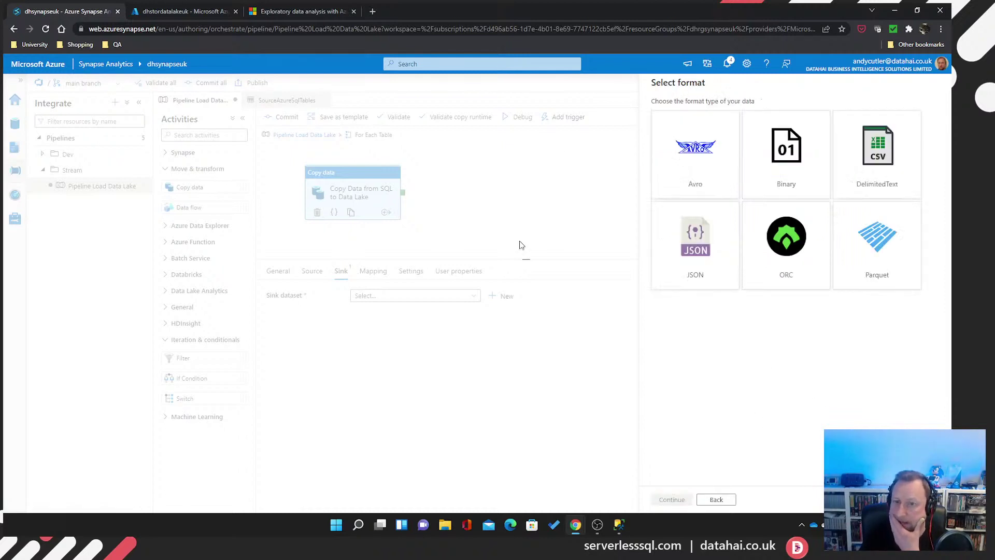
pyautogui.click(869, 246)
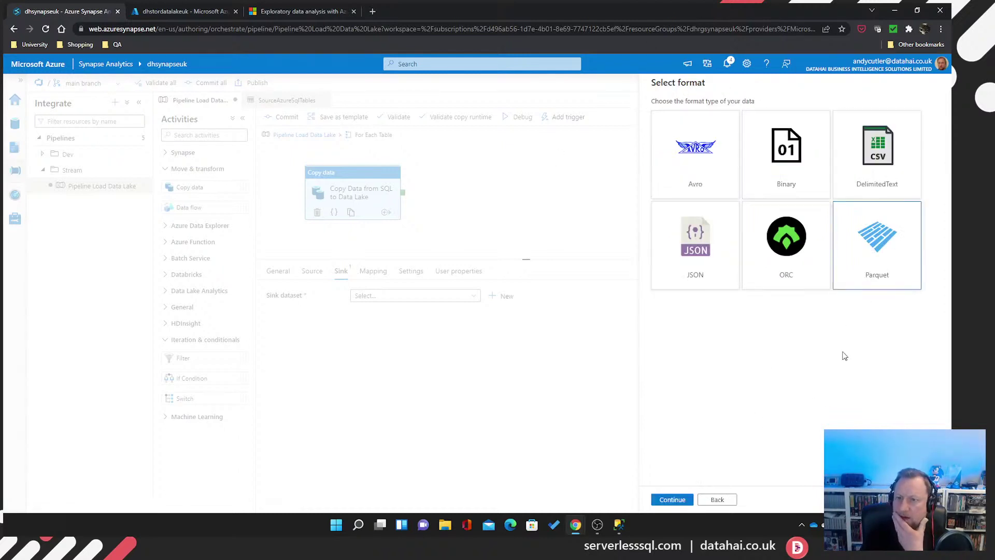
pyautogui.click(673, 500)
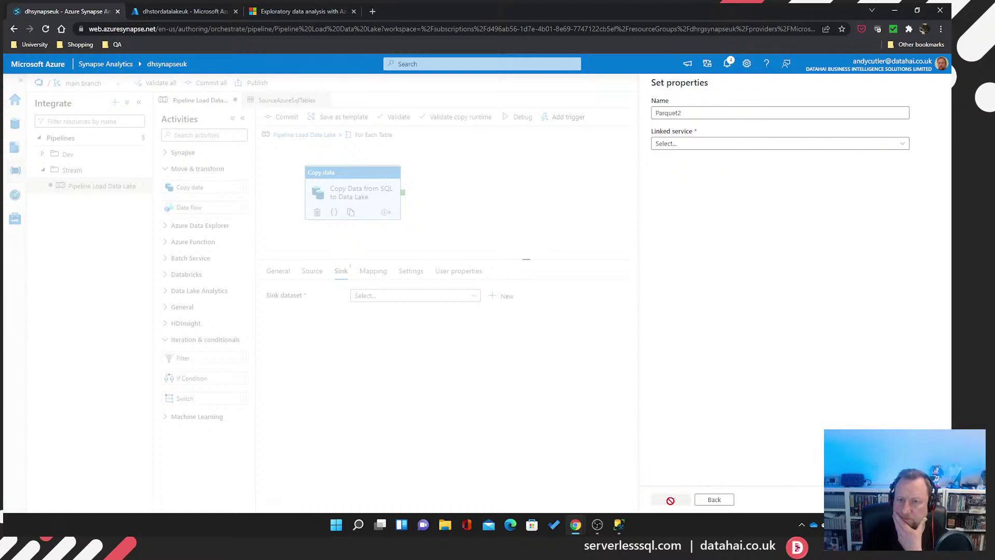
# Name the sink dataset SalesParquet and start creating a new linked service for it
pyautogui.click(710, 114)
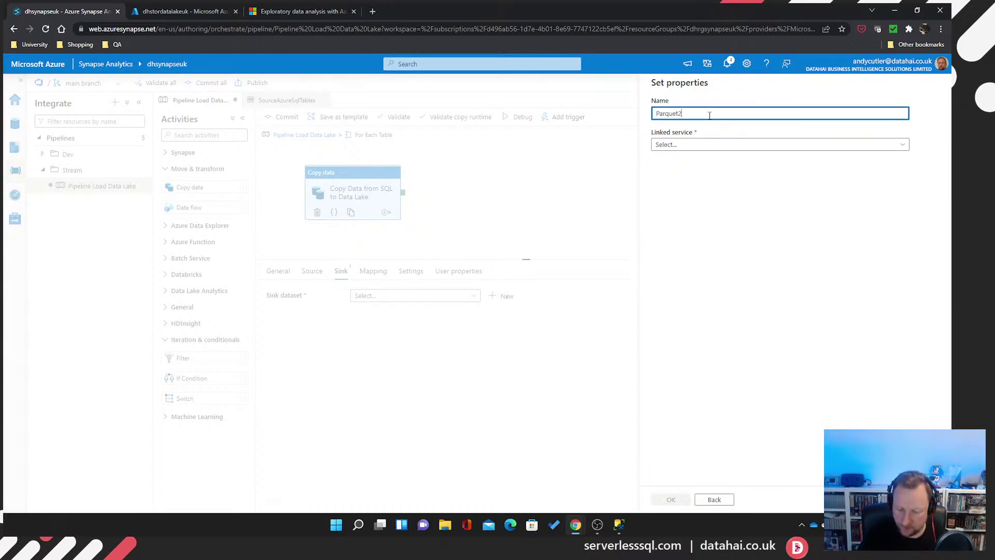
pyautogui.write('Sales')
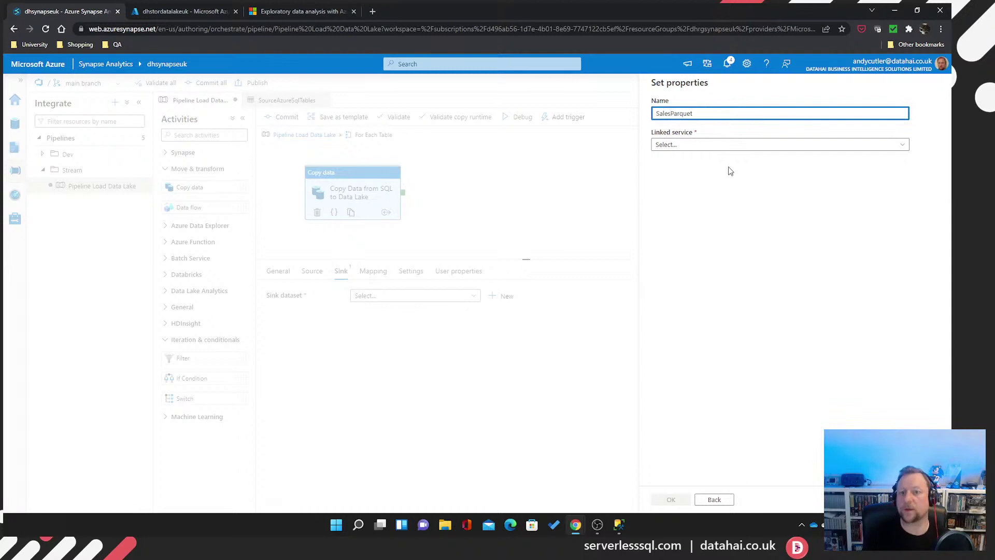
pyautogui.click(715, 145)
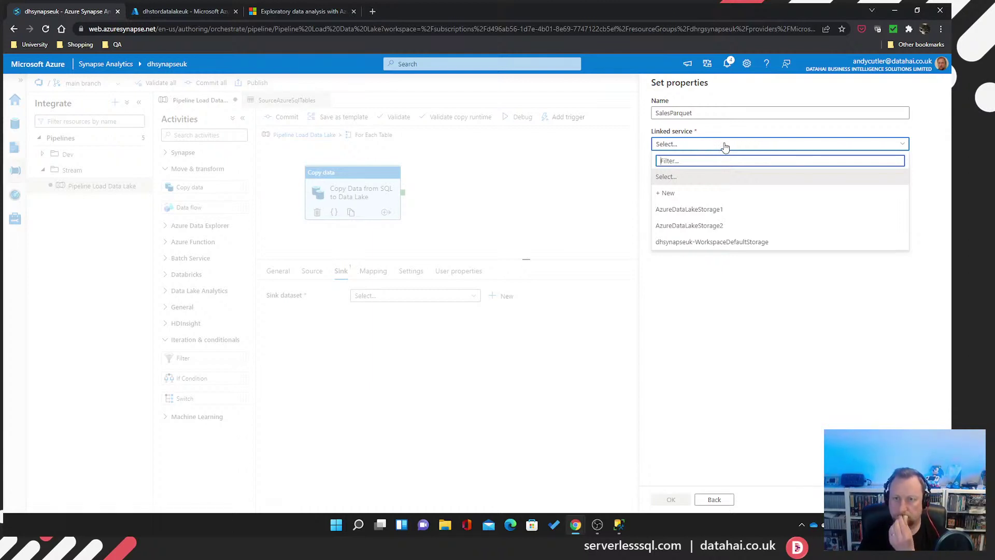
pyautogui.click(675, 194)
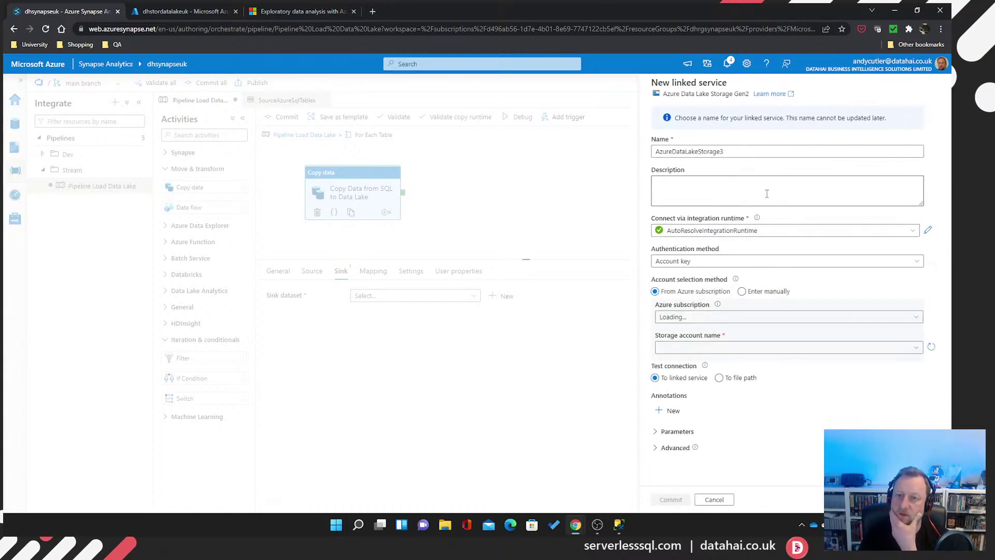
# Name the new linked service AzureDataLakeStorageSales
pyautogui.click(738, 151)
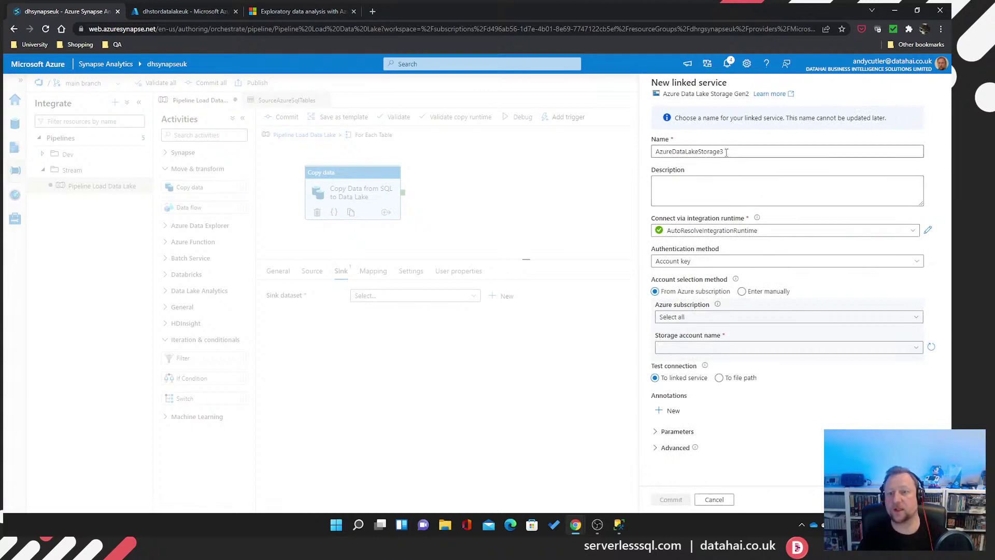
pyautogui.write('Sal')
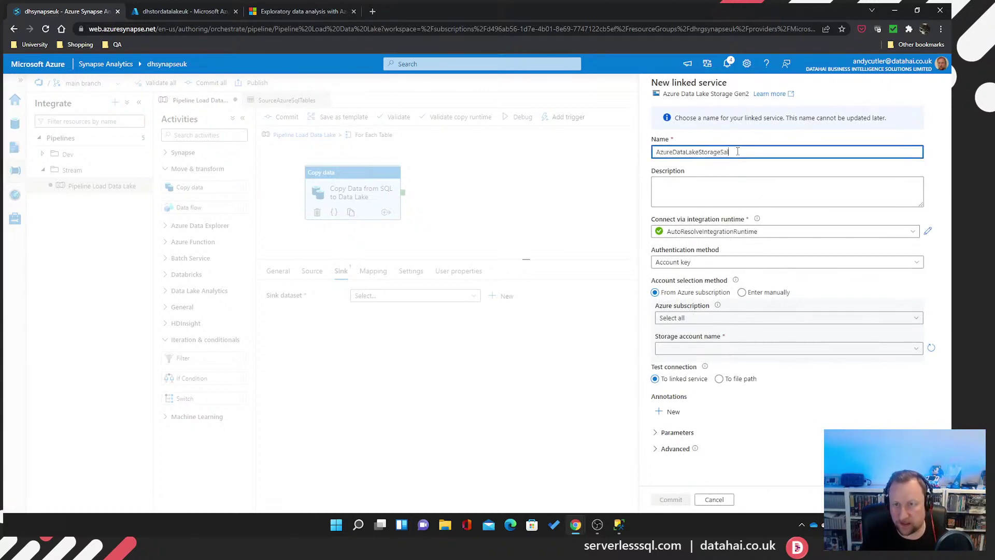
pyautogui.write('es')
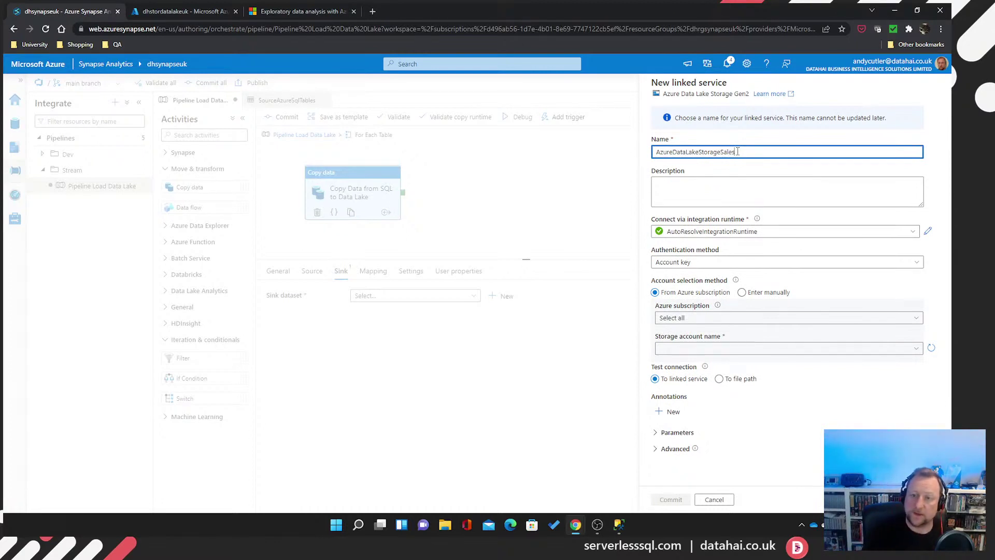
# Select the Azure subscription and the dhstordatalakeuk storage account with account key authentication, and check the available authentication methods
pyautogui.click(741, 322)
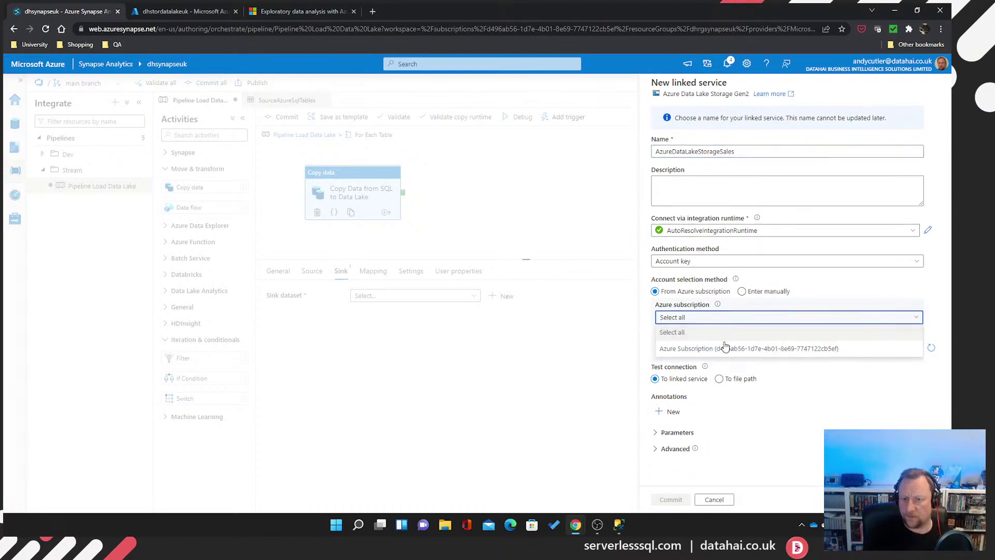
pyautogui.click(727, 346)
pyautogui.click(734, 347)
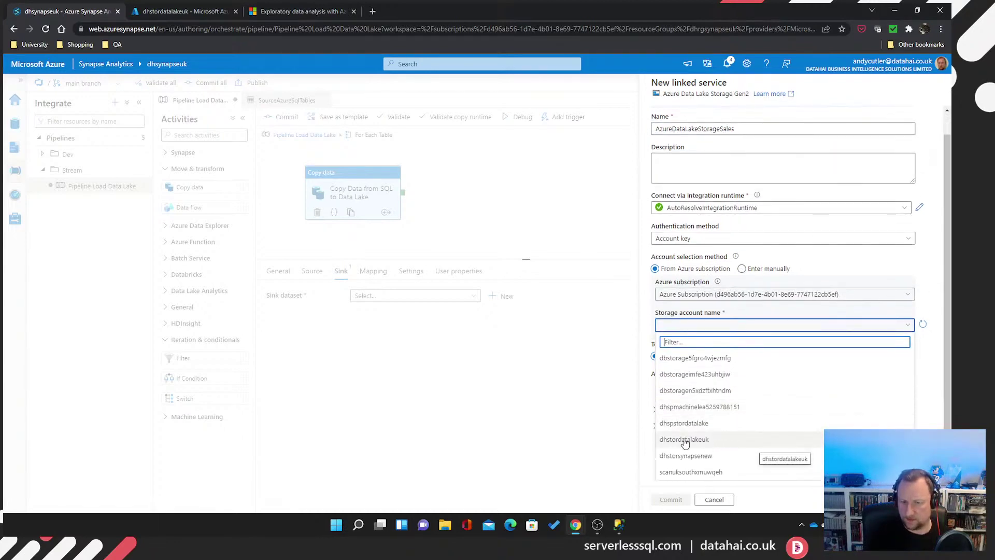
pyautogui.click(684, 440)
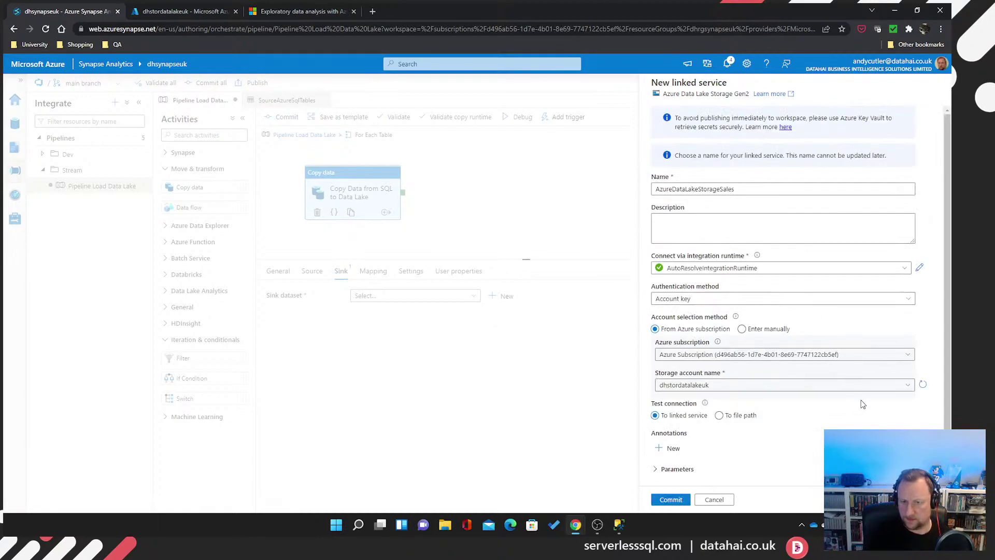
pyautogui.scroll(-1, 818, 433)
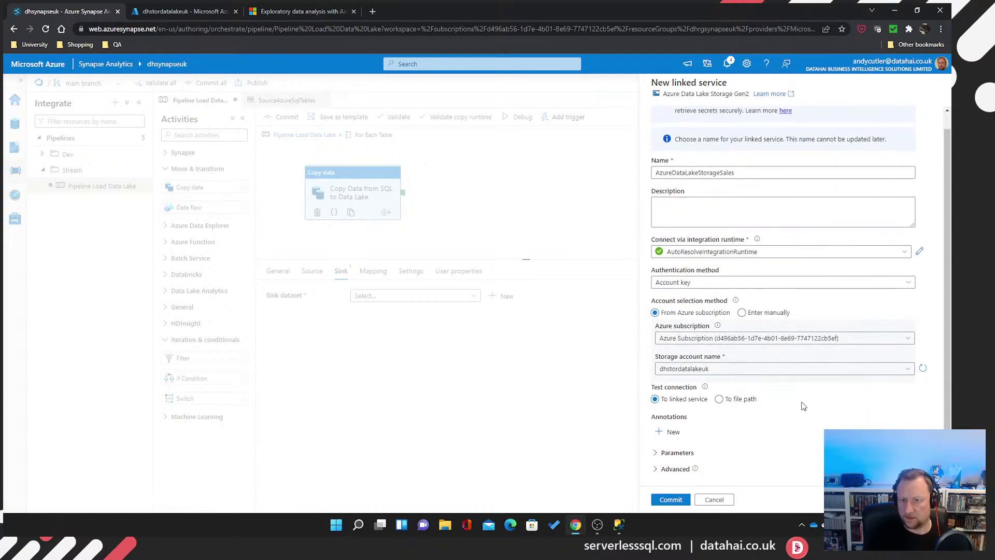
pyautogui.click(792, 284)
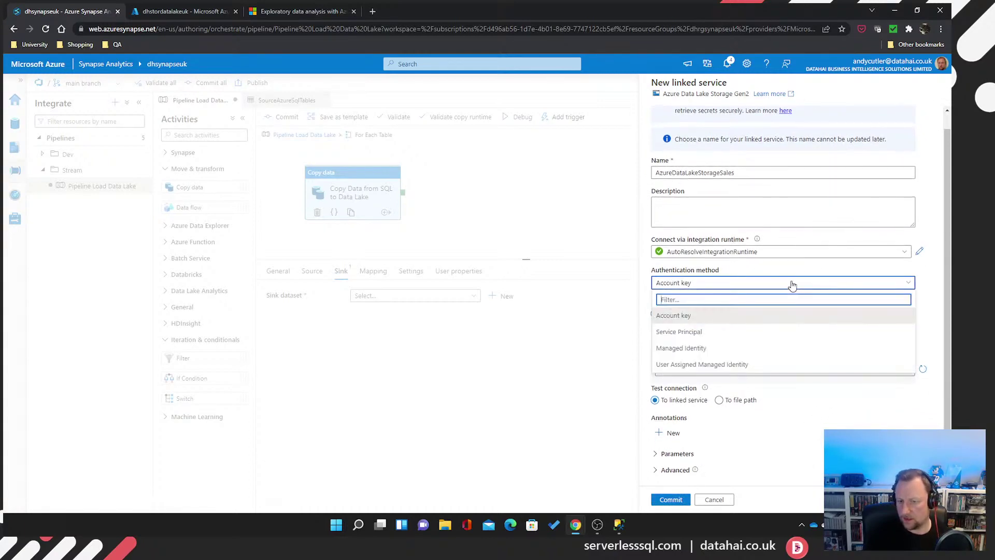
pyautogui.click(793, 284)
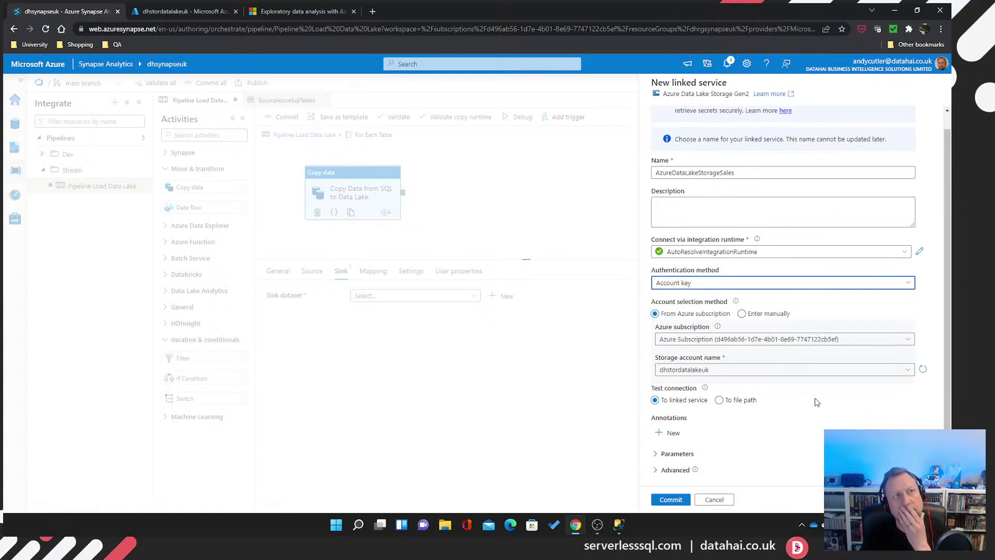
# Create the linked service with Managed Identity authentication, the Azure subscription and the dhstordatalakeuk storage account
pyautogui.click(740, 285)
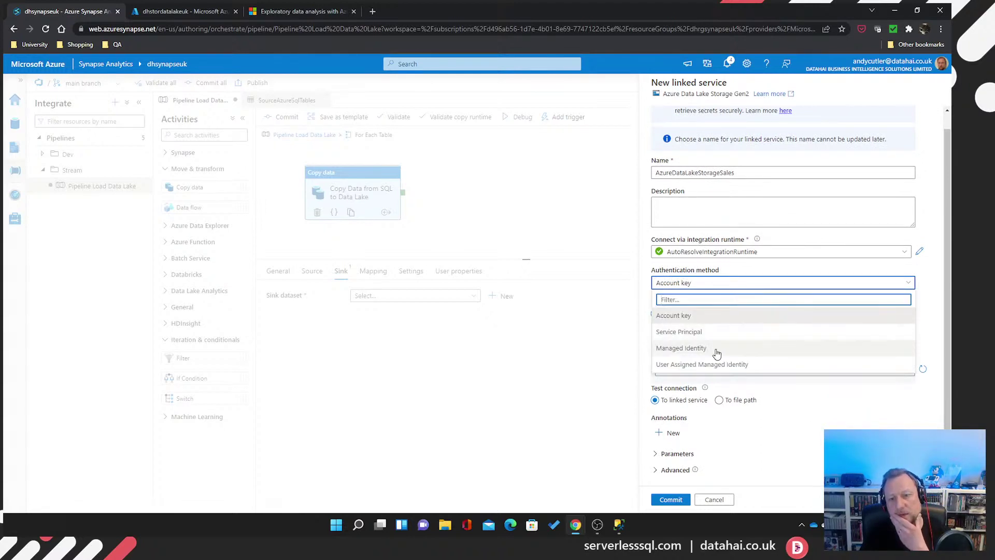
pyautogui.click(717, 353)
pyautogui.scroll(-1, 726, 351)
pyautogui.click(719, 322)
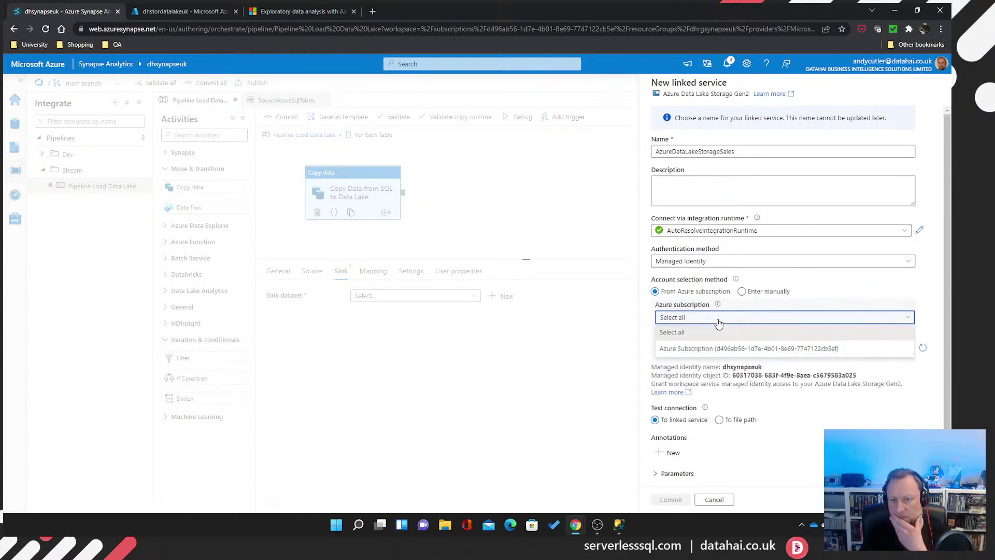
pyautogui.click(701, 349)
pyautogui.click(703, 348)
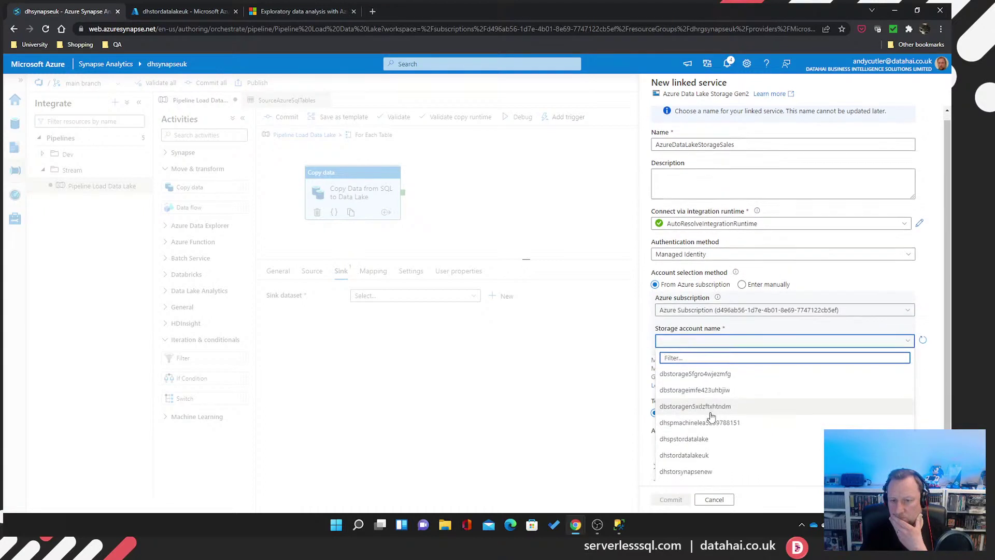
pyautogui.scroll(-1, 711, 417)
pyautogui.click(702, 435)
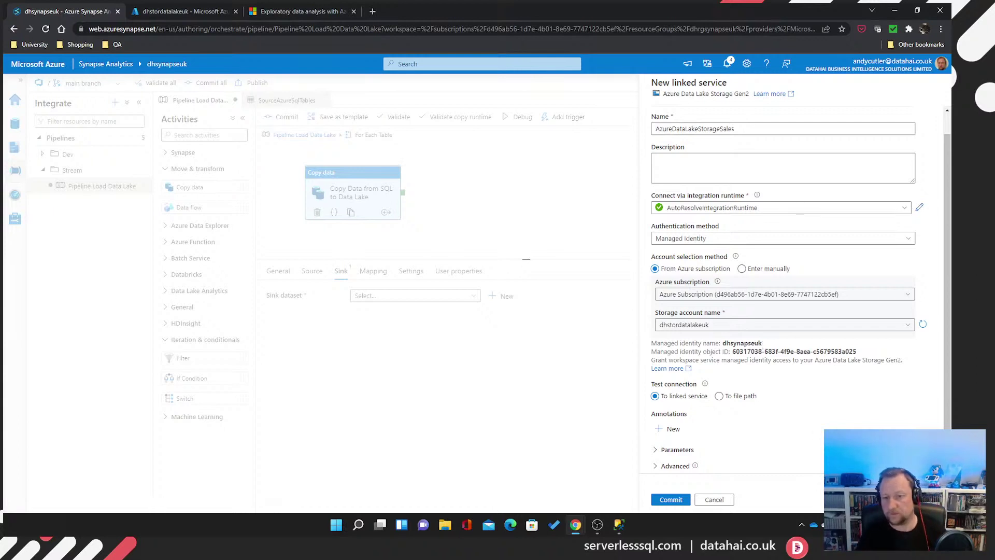
pyautogui.click(673, 501)
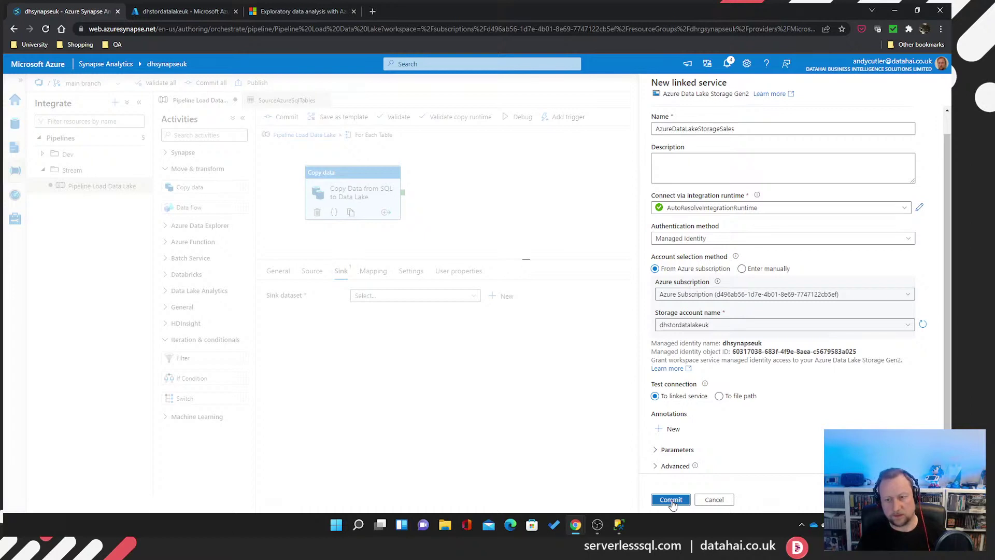
pyautogui.click(671, 501)
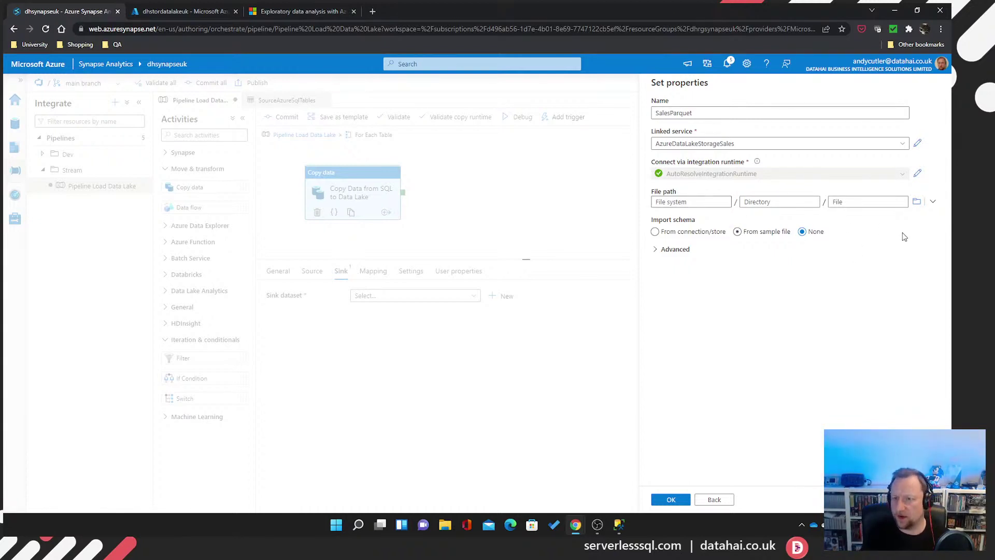
# Set the SalesParquet file path to the sourcedata folder in the datalakehouse file system
pyautogui.click(917, 202)
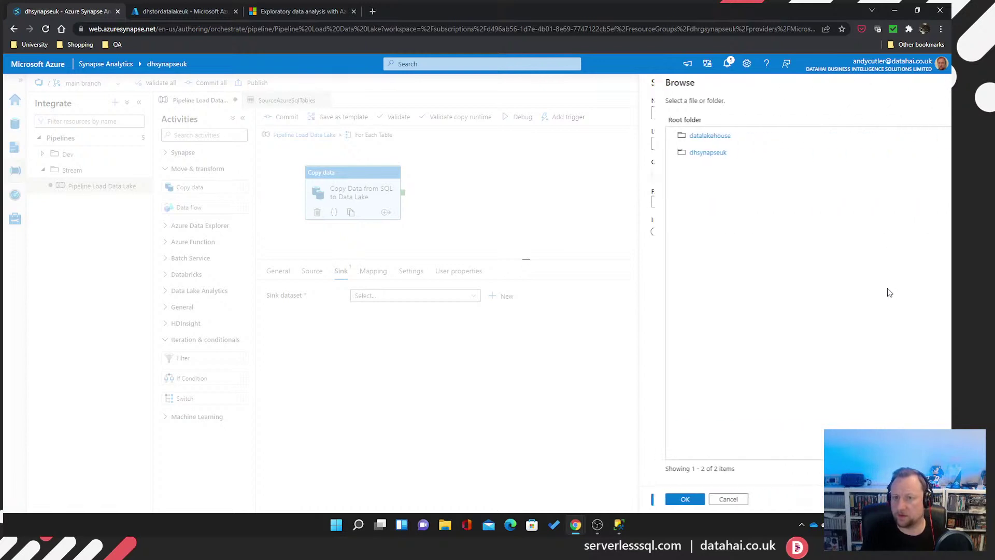
pyautogui.click(701, 139)
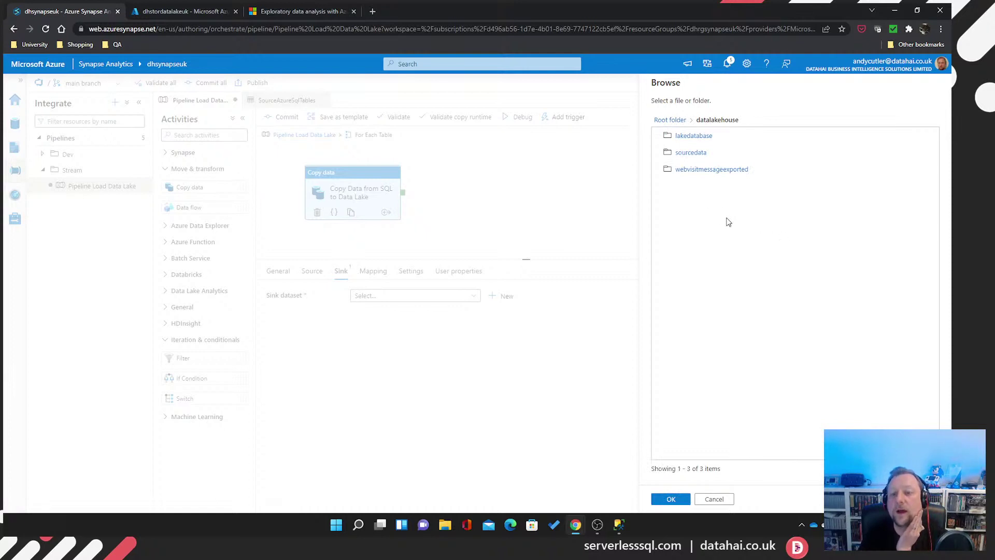
pyautogui.click(692, 153)
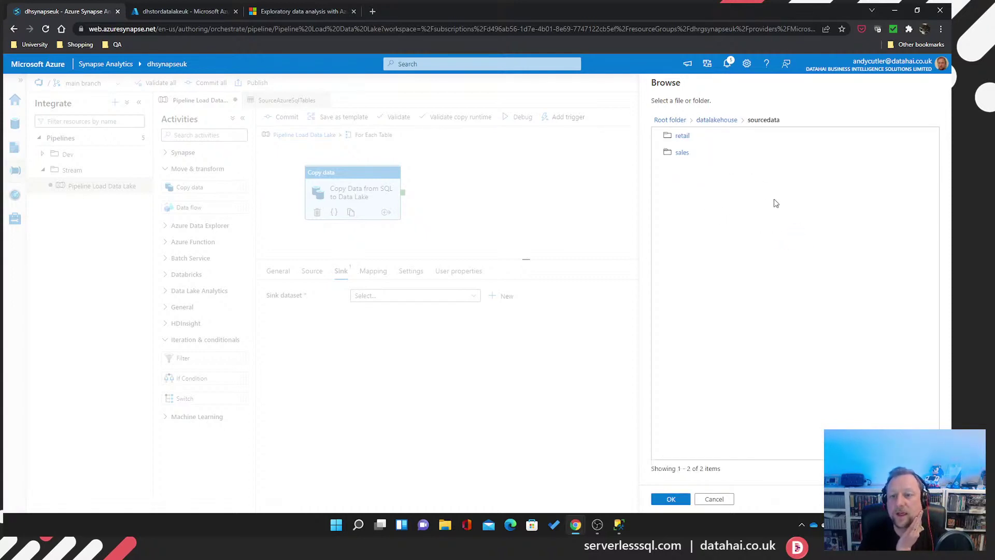
pyautogui.click(684, 503)
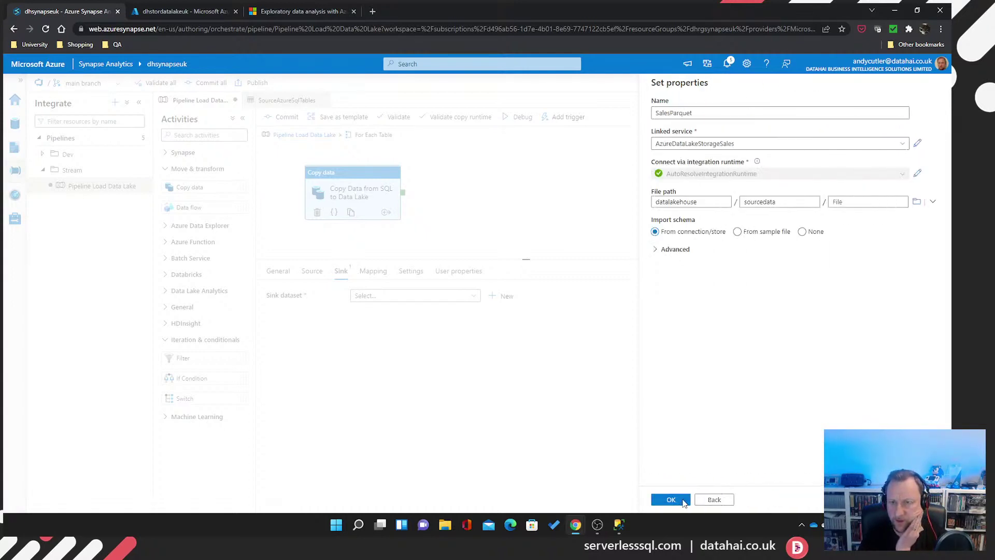
# Try to create the dataset with its directory extended to sourcedata/salesdata
pyautogui.click(796, 200)
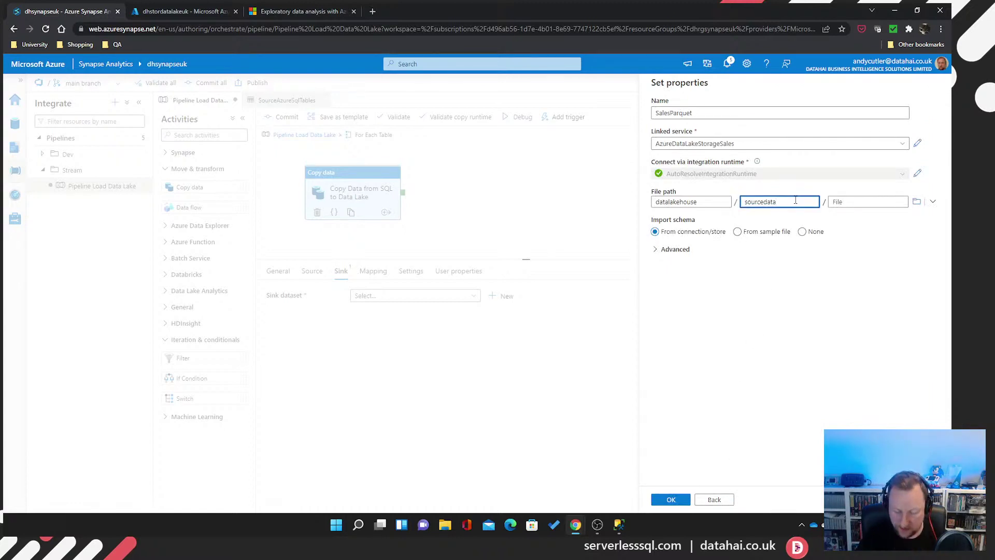
pyautogui.write('/')
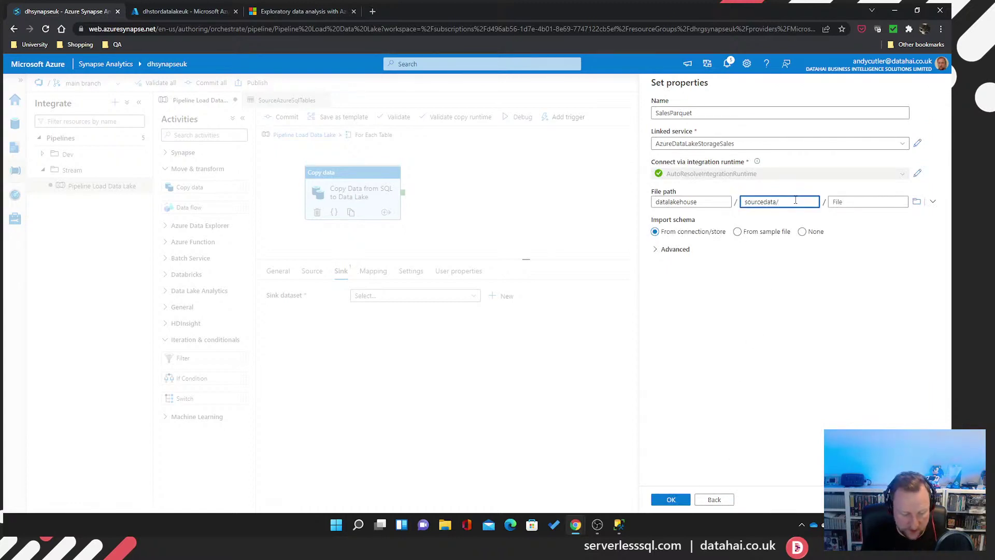
pyautogui.write('salesdata')
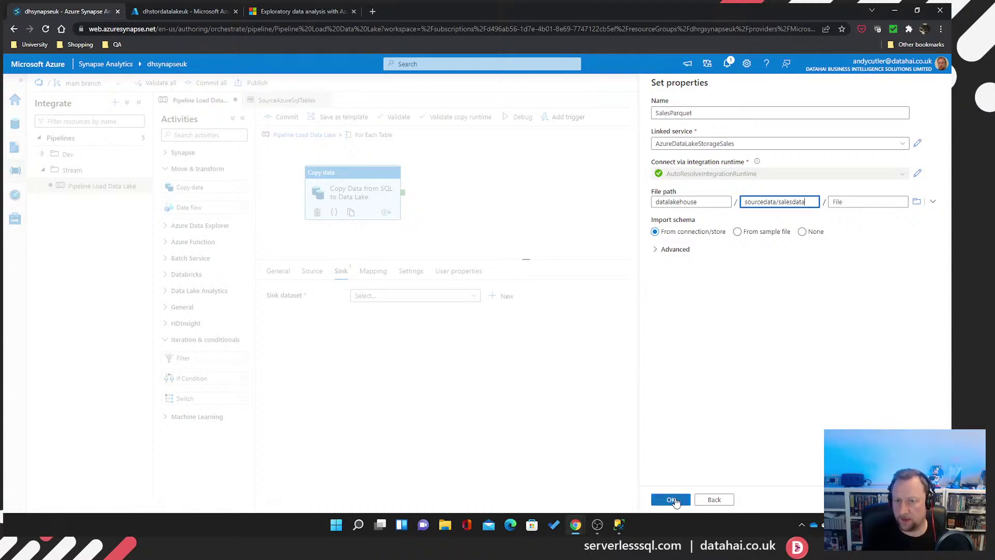
pyautogui.click(672, 499)
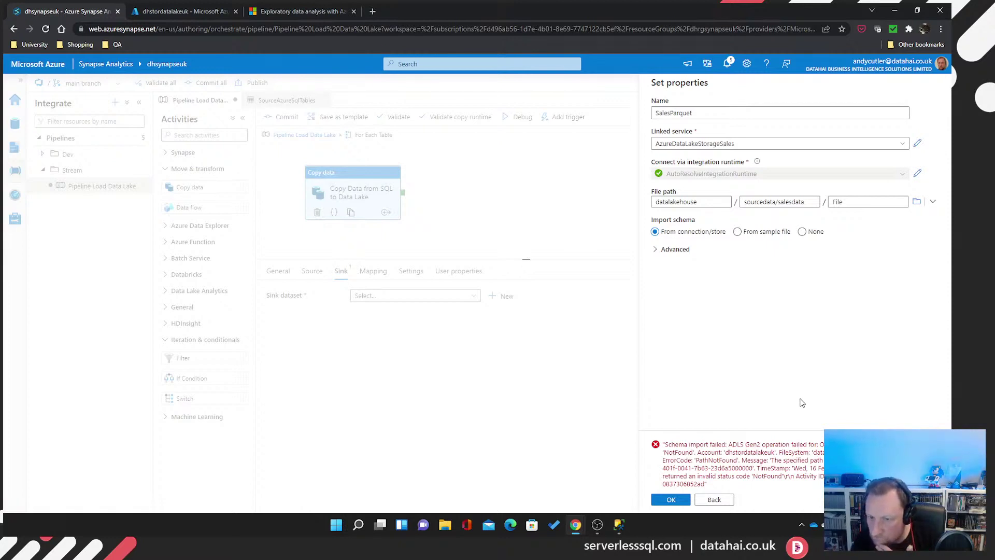
# Remove the salesdata subfolder so the directory is sourcedata, and create the SalesParquet dataset
pyautogui.click(812, 203)
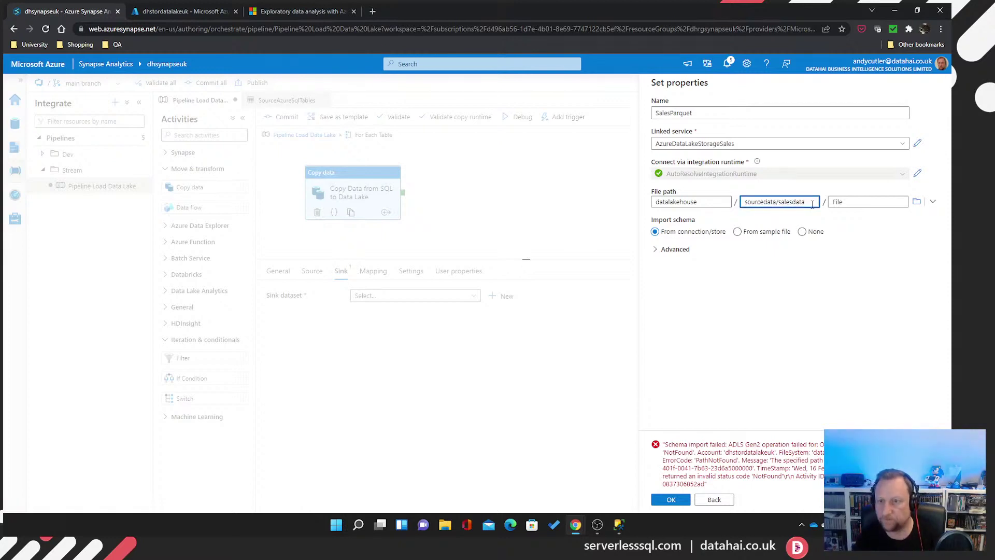
pyautogui.press('BackSpace')
pyautogui.press('BackSpace')
pyautogui.press('BackSpace')
pyautogui.press('BackSpace')
pyautogui.press('BackSpace')
pyautogui.press('BackSpace')
pyautogui.press('BackSpace')
pyautogui.press('BackSpace')
pyautogui.press('BackSpace')
pyautogui.press('BackSpace')
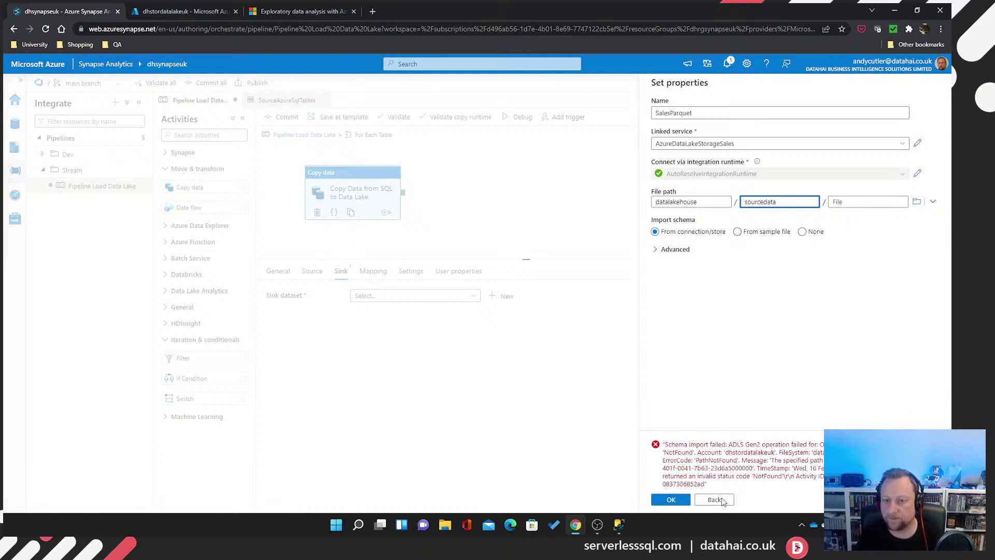
pyautogui.click(671, 500)
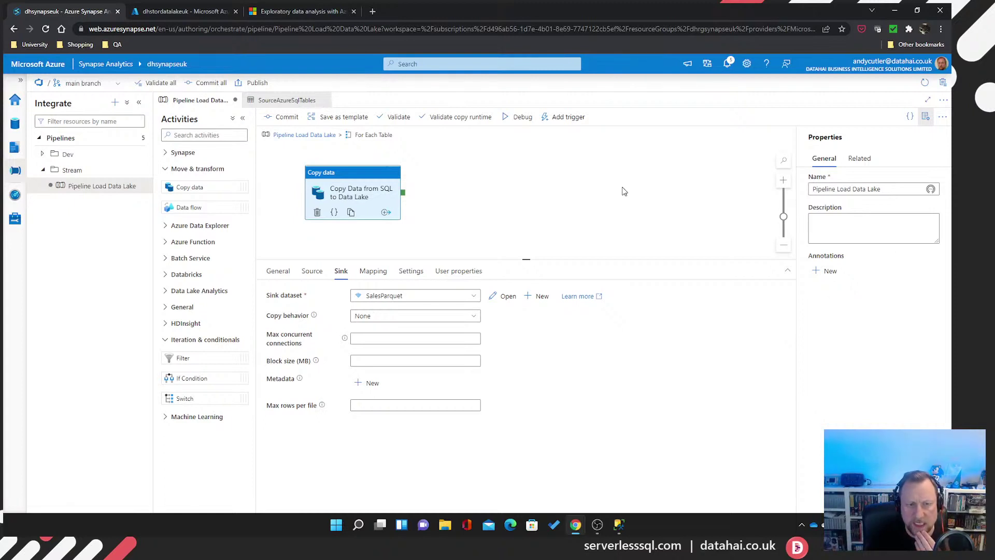
# Open the SalesParquet dataset and add a String parameter named datalakefolder
pyautogui.click(507, 300)
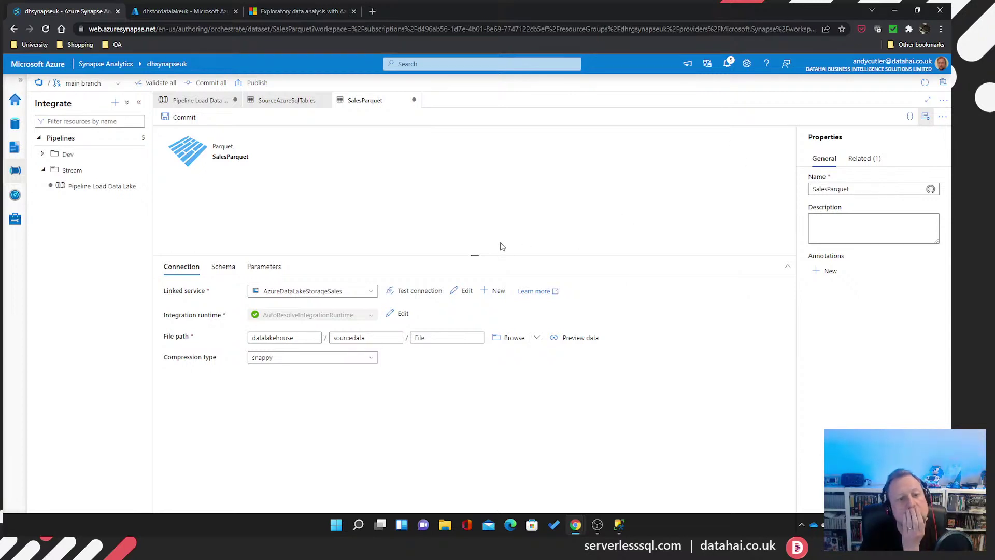
pyautogui.click(270, 268)
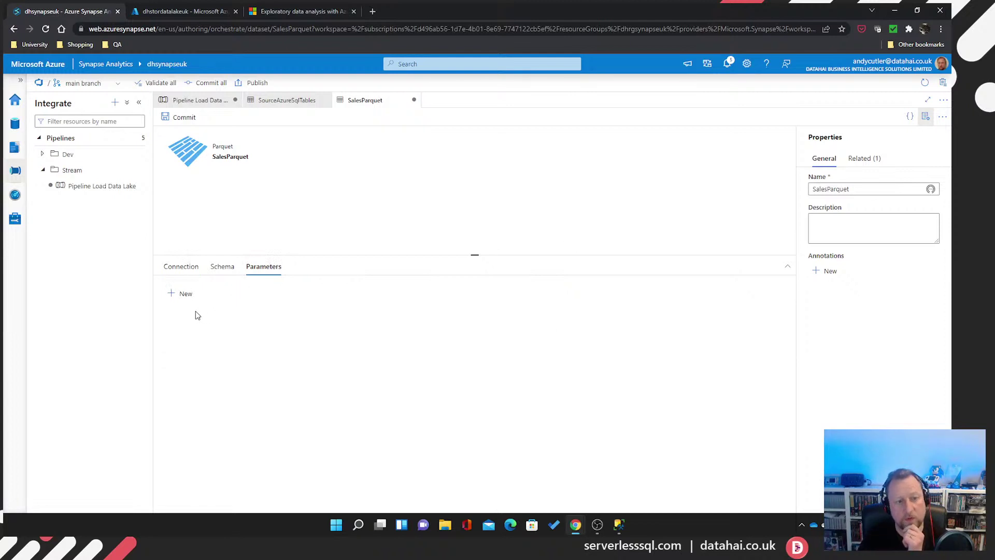
pyautogui.click(182, 294)
pyautogui.click(232, 329)
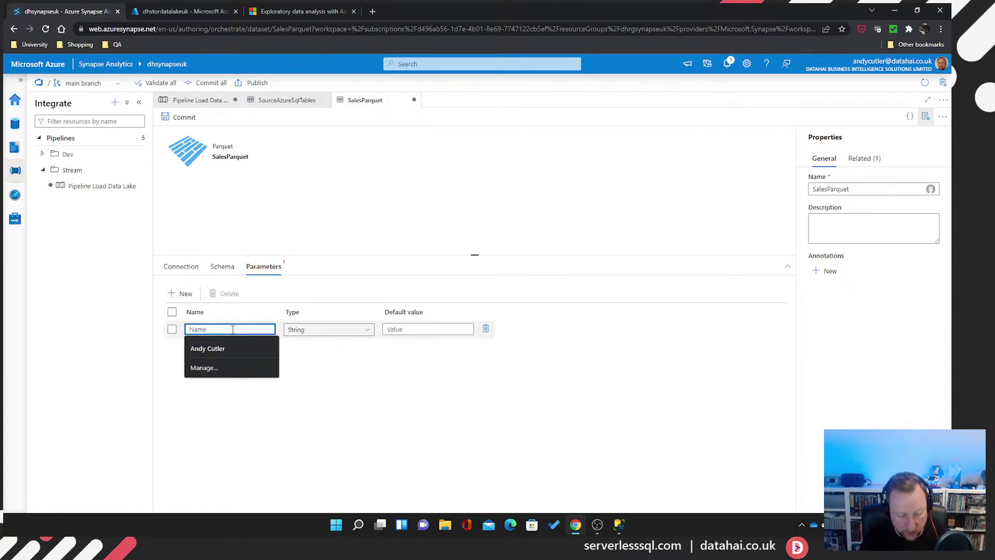
pyautogui.write('datalakefold')
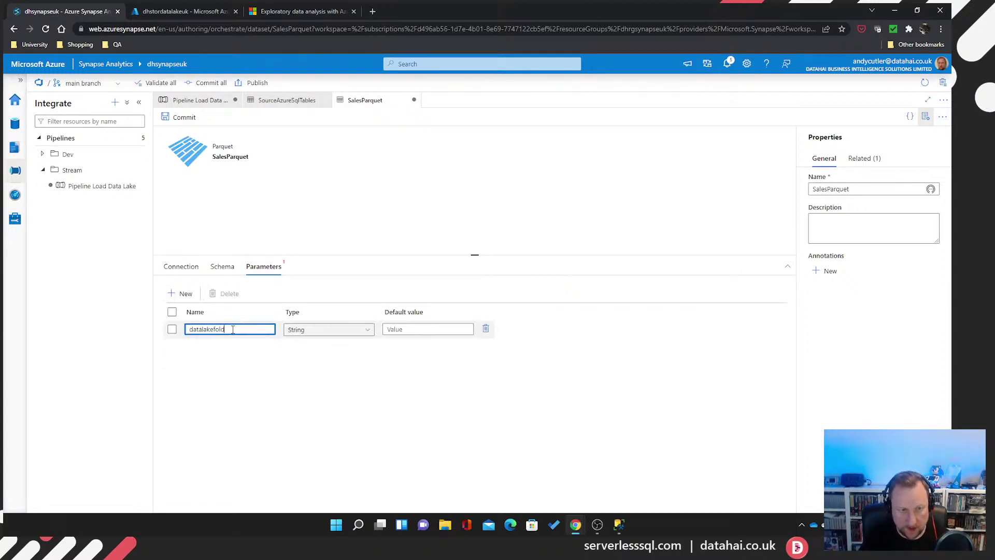
pyautogui.write('er')
pyautogui.click(300, 364)
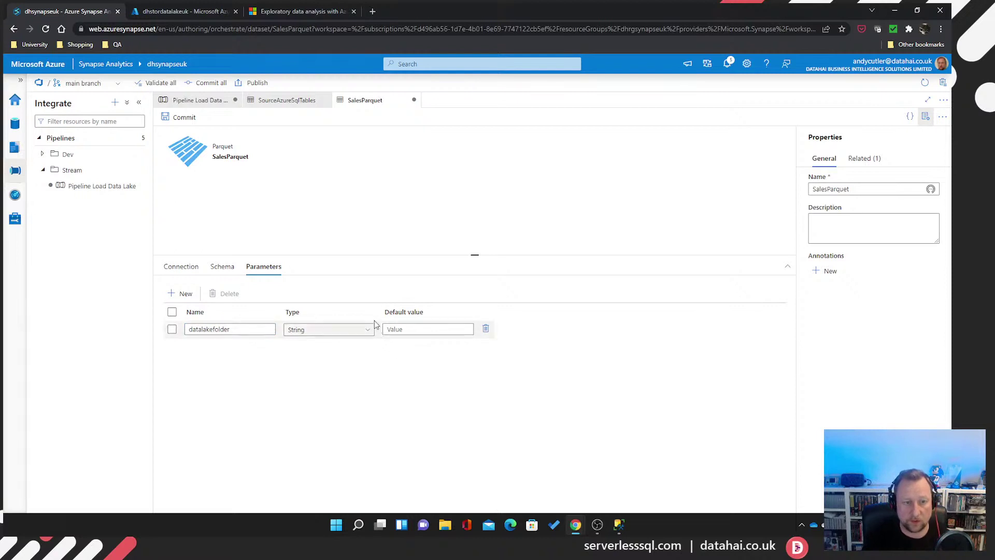
# Go to the SalesParquet dataset's connection settings and copy the sourcedata directory name from its file path
pyautogui.click(226, 268)
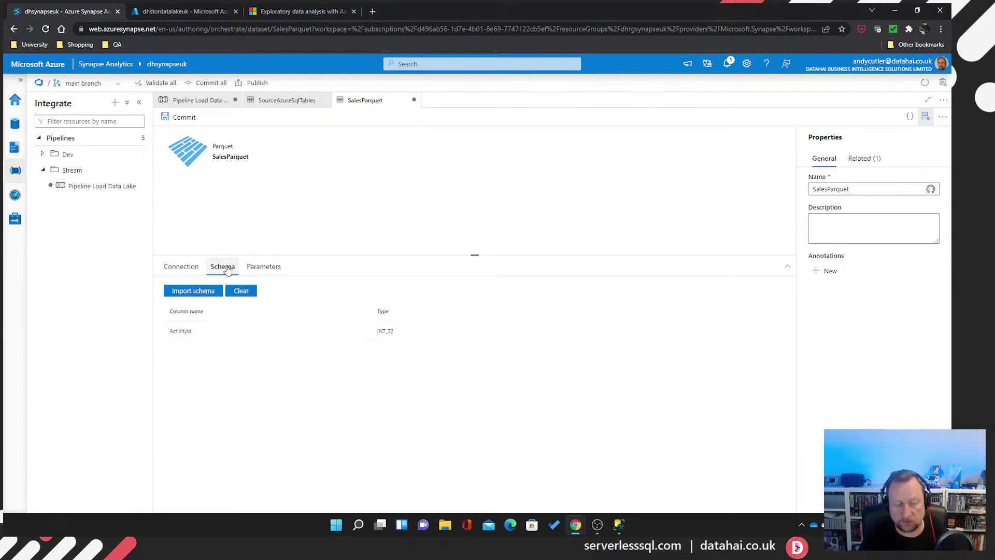
pyautogui.click(191, 270)
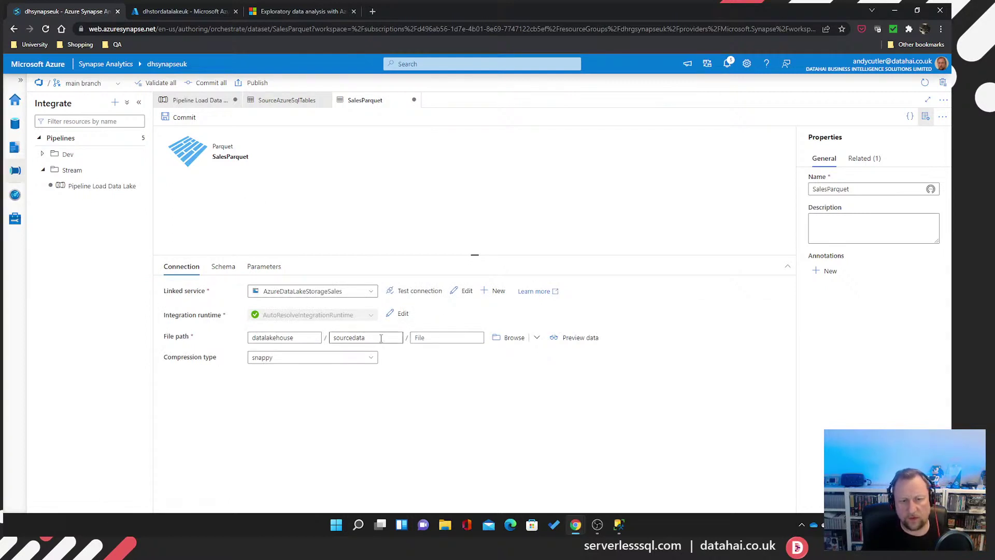
pyautogui.click(382, 338)
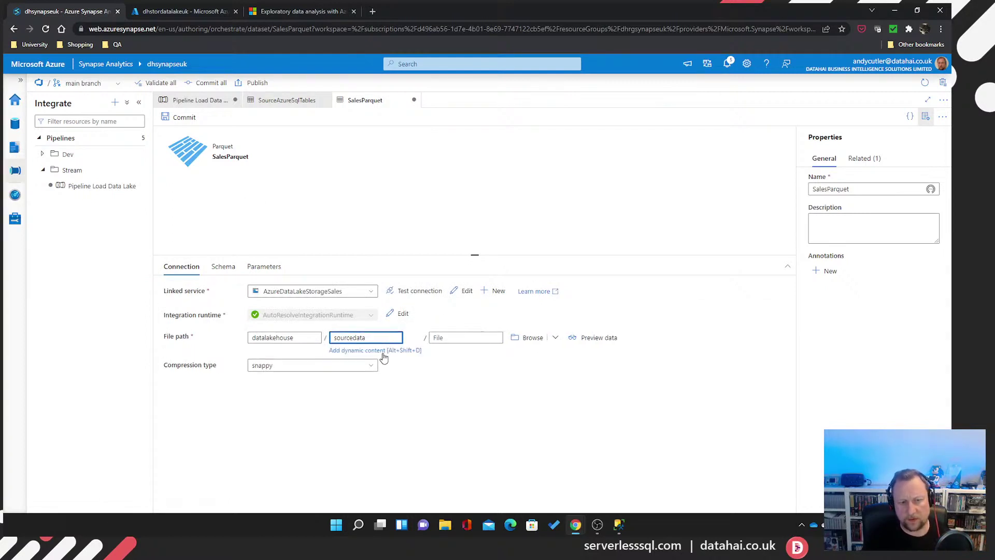
pyautogui.click(382, 351)
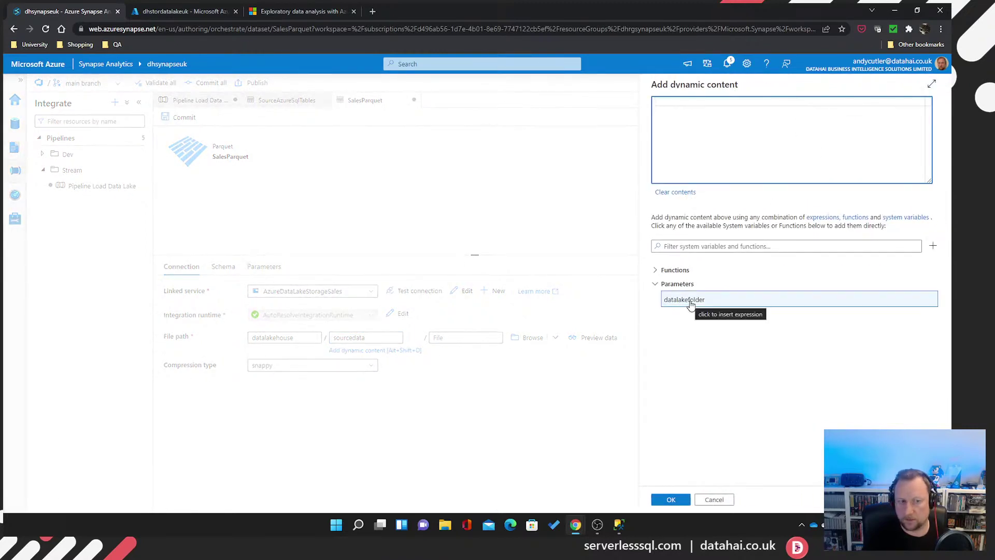
pyautogui.click(714, 500)
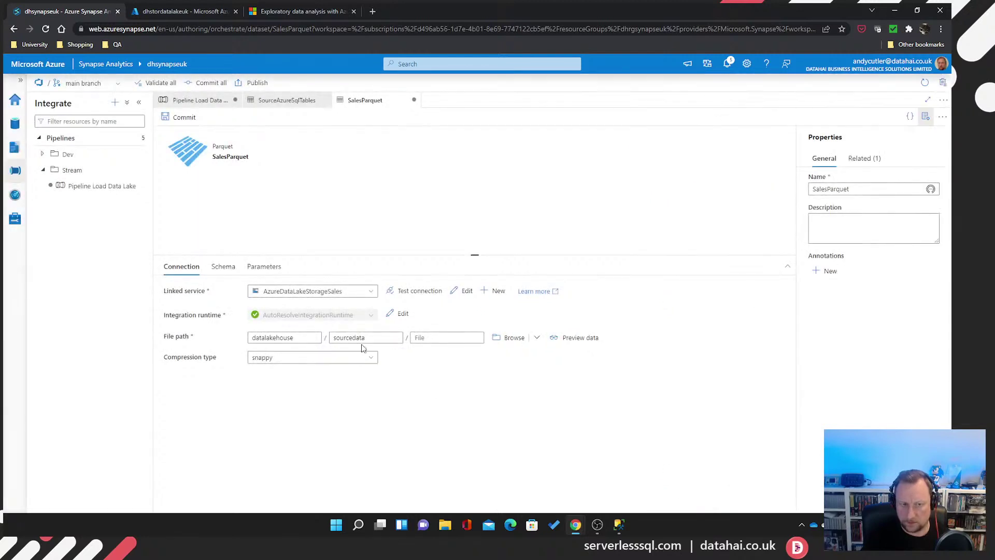
pyautogui.moveTo(378, 336); pyautogui.dragTo(330, 337)
pyautogui.hotkey('ctrl', 'c')
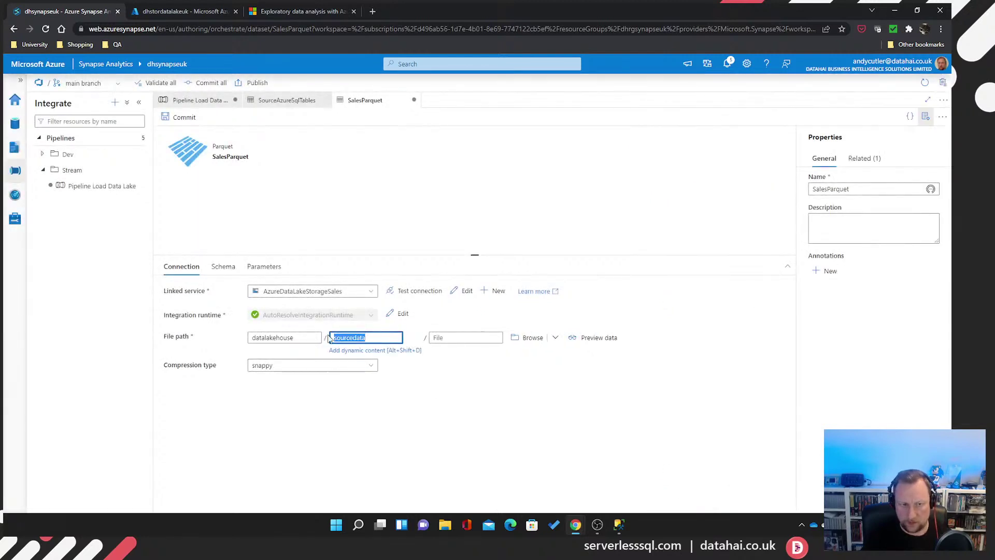
# Start a dynamic directory expression from sourcedata/ followed by the dataset's datalakefolder parameter
pyautogui.click(394, 351)
pyautogui.click(780, 158)
pyautogui.hotkey('ctrl', 'v')
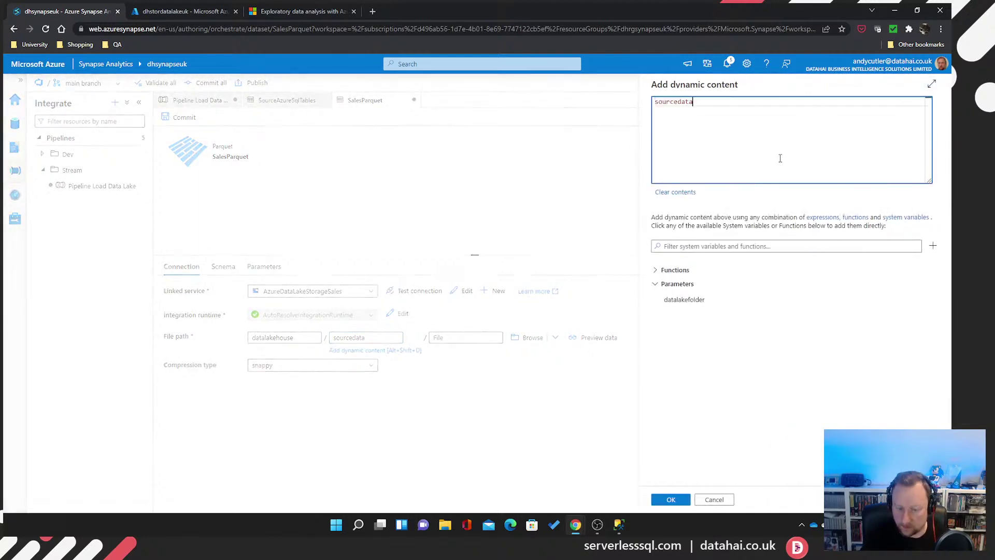
pyautogui.write('/')
pyautogui.click(679, 300)
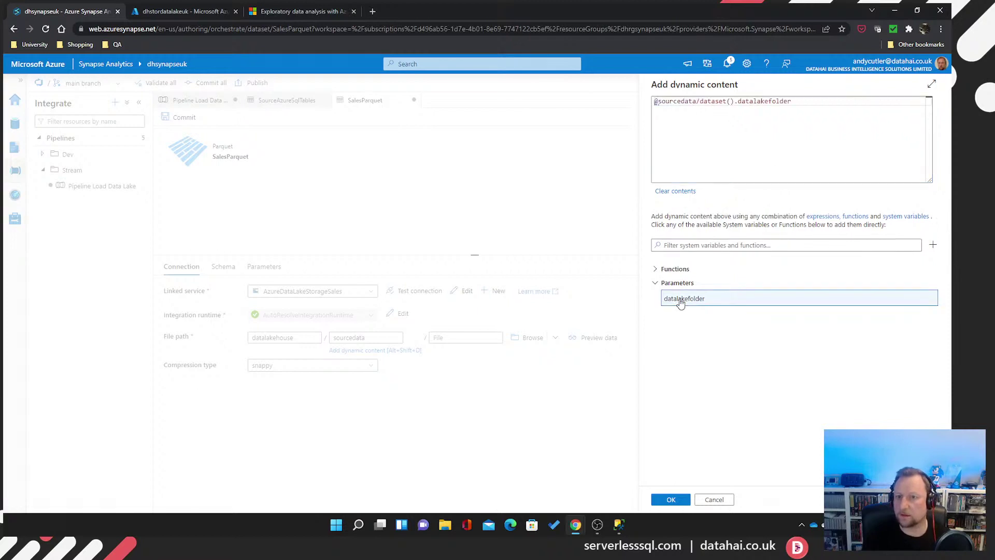
pyautogui.click(797, 135)
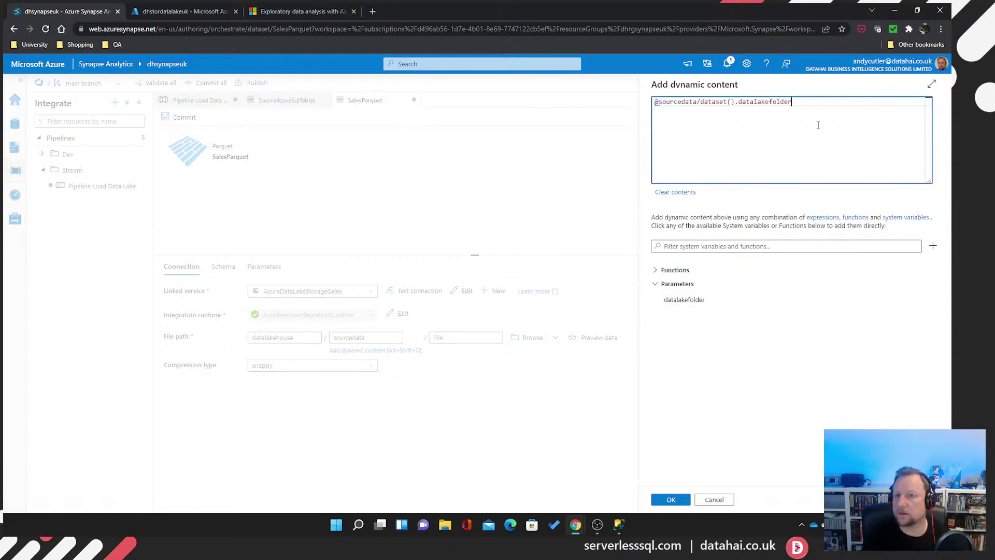
# Correct the directory expression to sourcedata/@{dataset().datalakefolder} and apply it to the file path
pyautogui.click(700, 102)
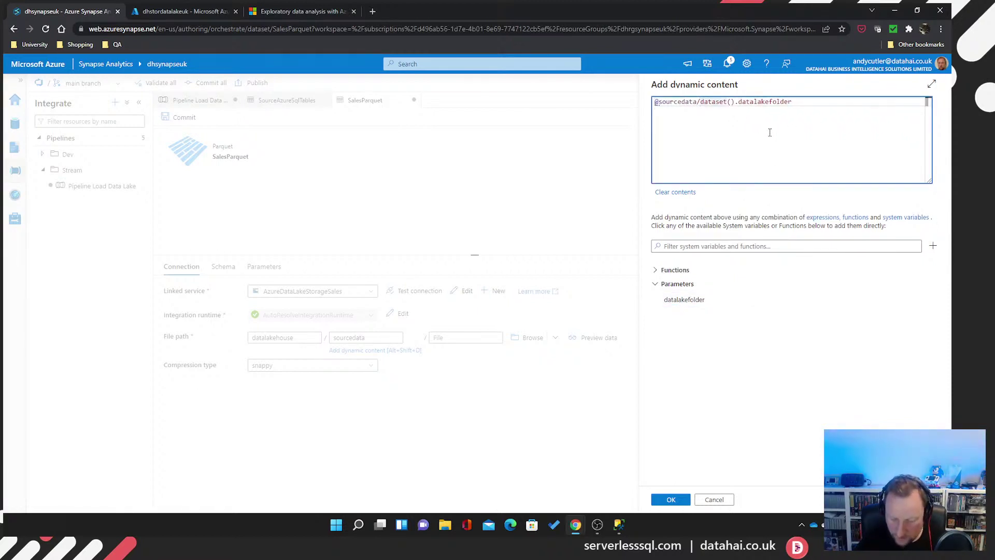
pyautogui.write('@{')
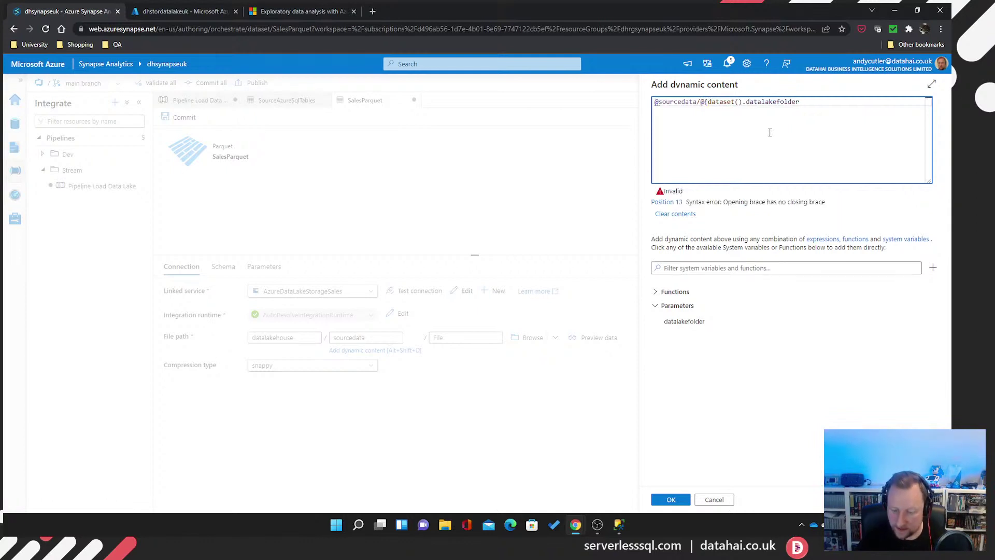
pyautogui.press('End')
pyautogui.write('}')
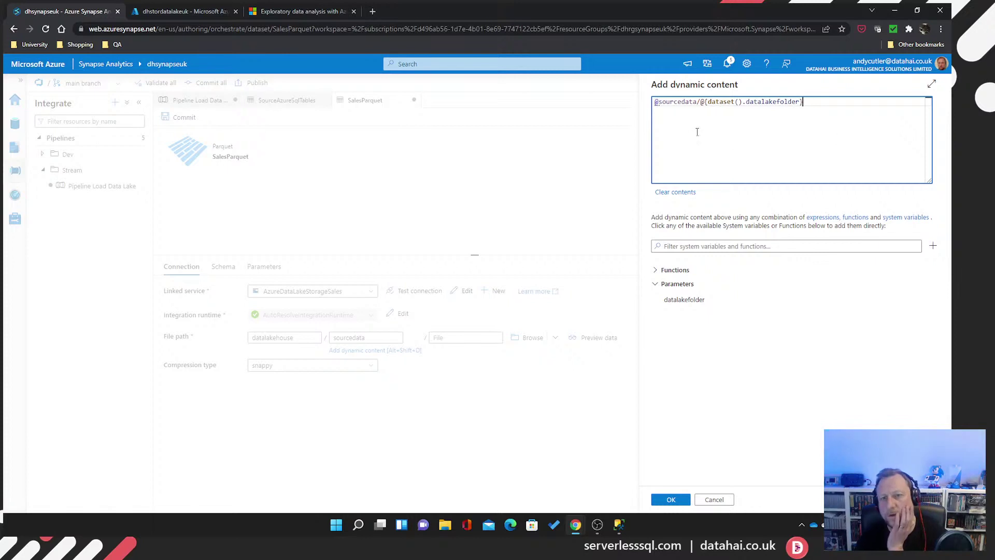
pyautogui.press('Home')
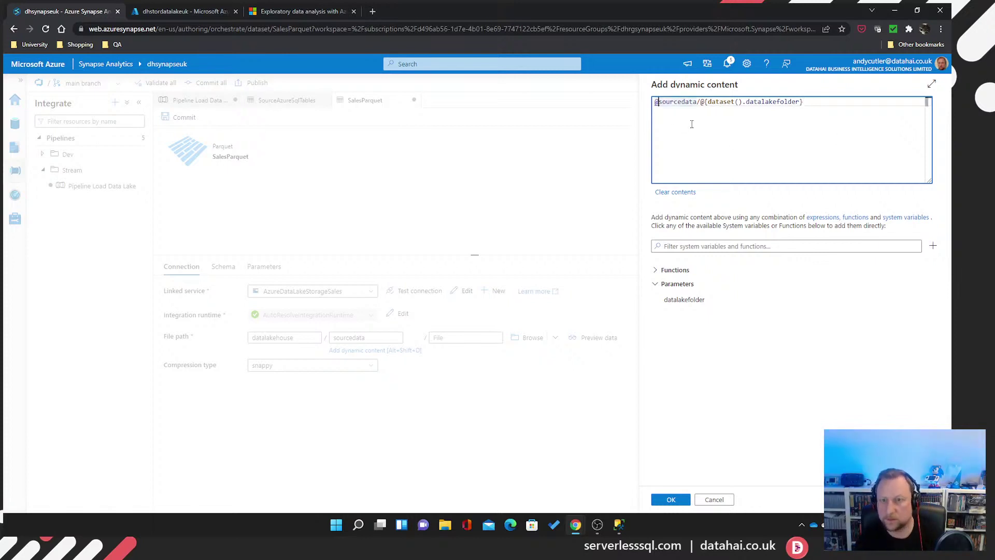
pyautogui.press('Delete')
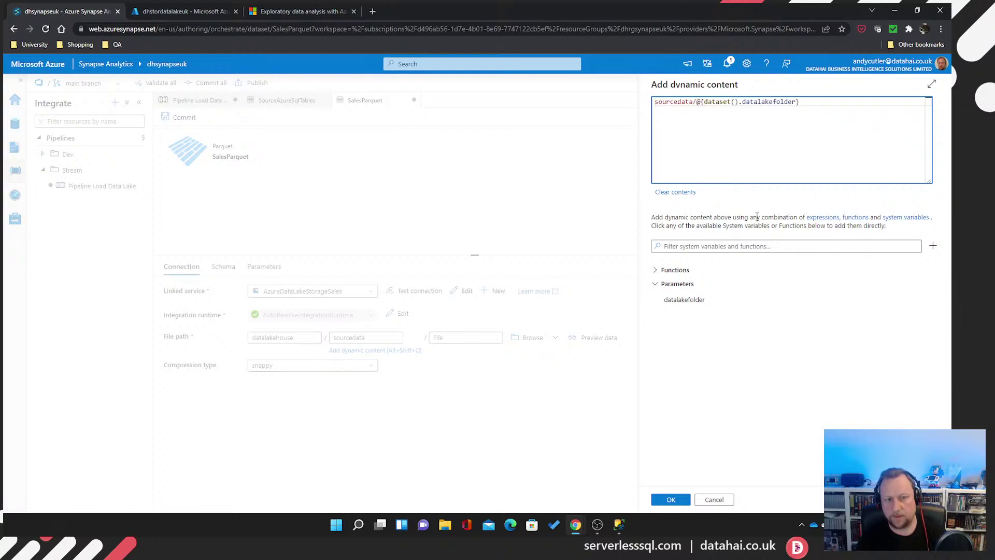
pyautogui.click(671, 500)
# Review the settings of the AzureDataLakeStorageSales linked service
pyautogui.click(304, 338)
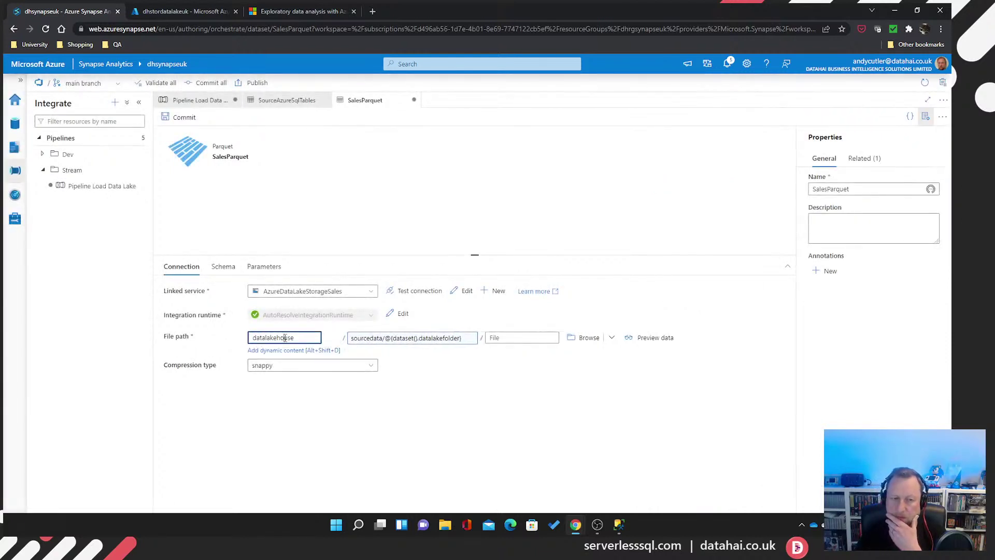
pyautogui.click(467, 292)
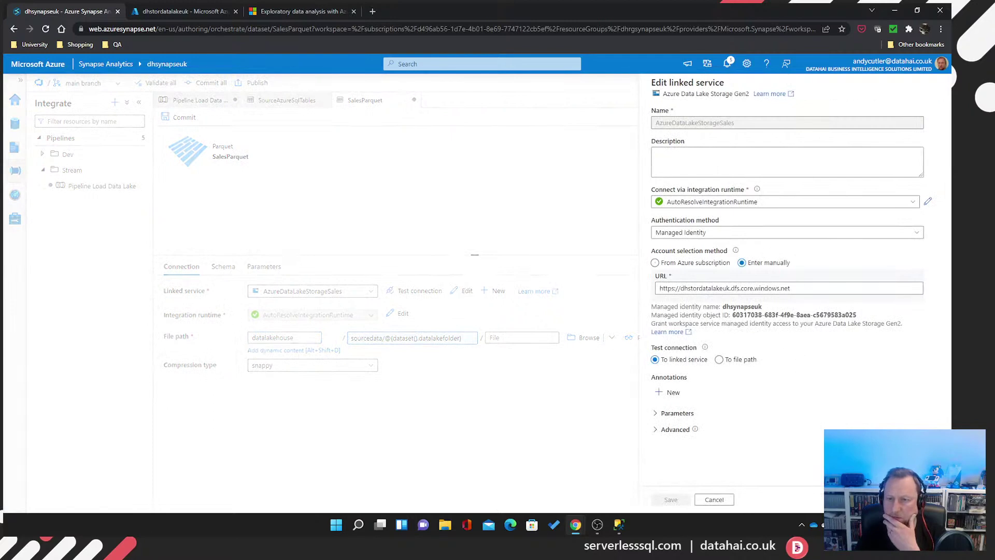
pyautogui.click(348, 340)
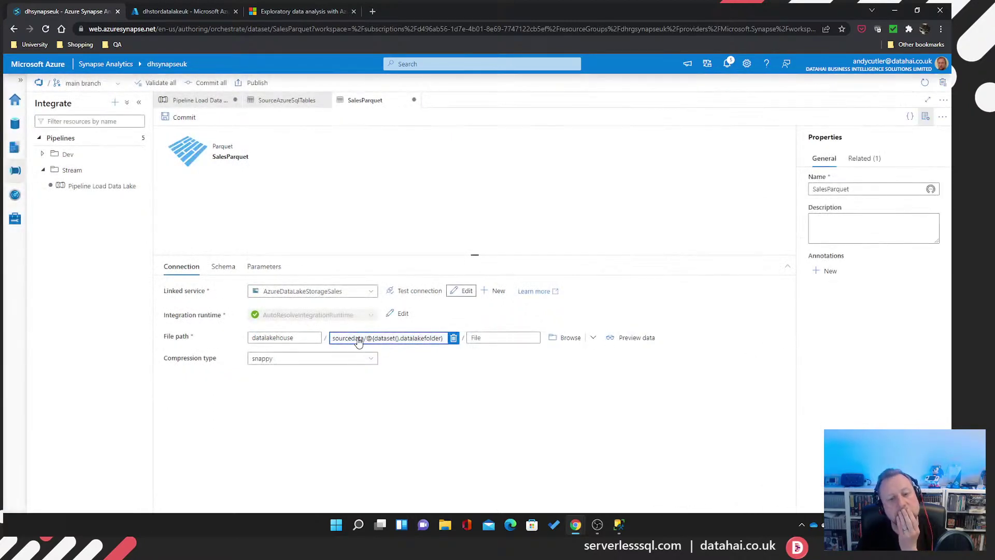
# Add a salesdata subfolder to the directory expression, making it sourcedata/salesdata/@{dataset().datalakefolder}, and apply it
pyautogui.click(358, 343)
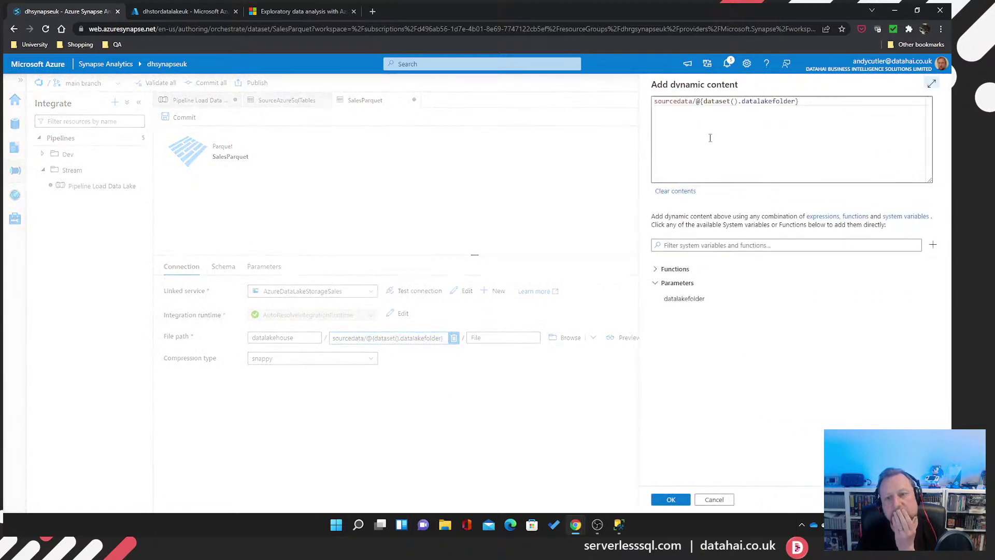
pyautogui.click(694, 101)
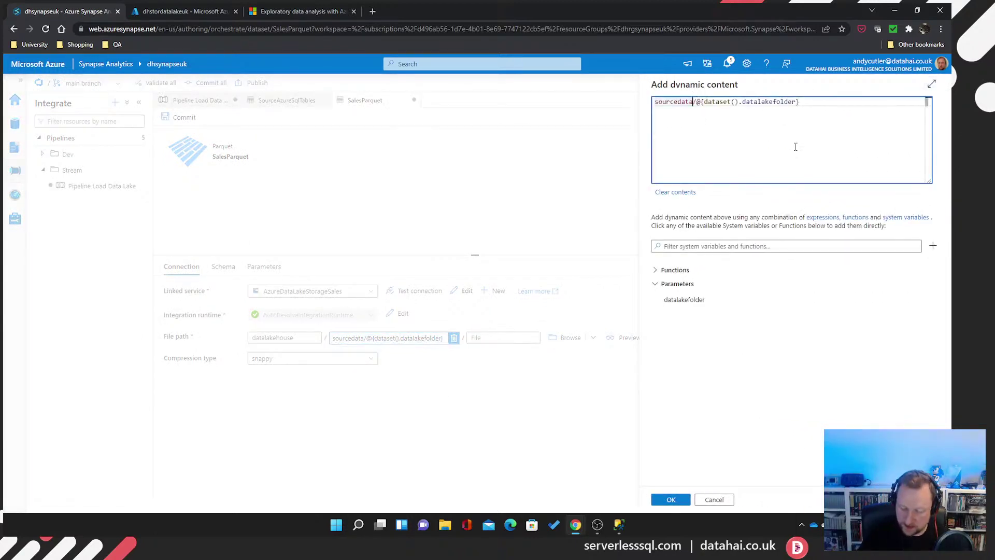
pyautogui.write('sal')
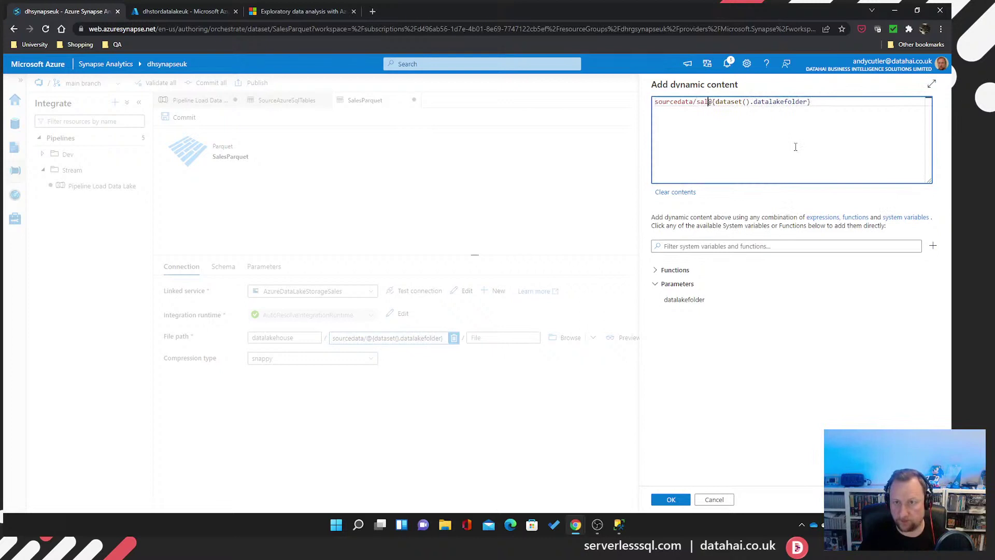
pyautogui.write('esdata')
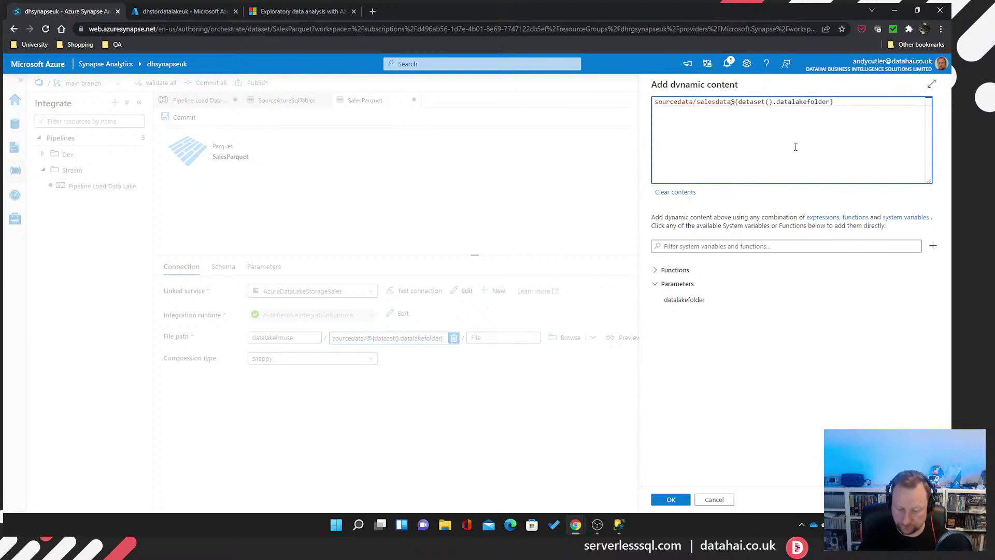
pyautogui.write('/')
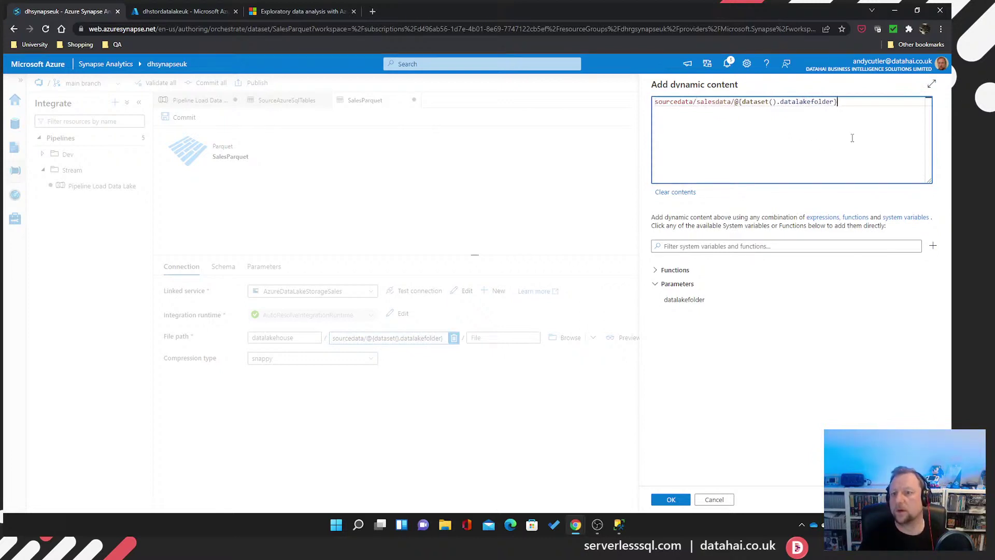
pyautogui.click(851, 138)
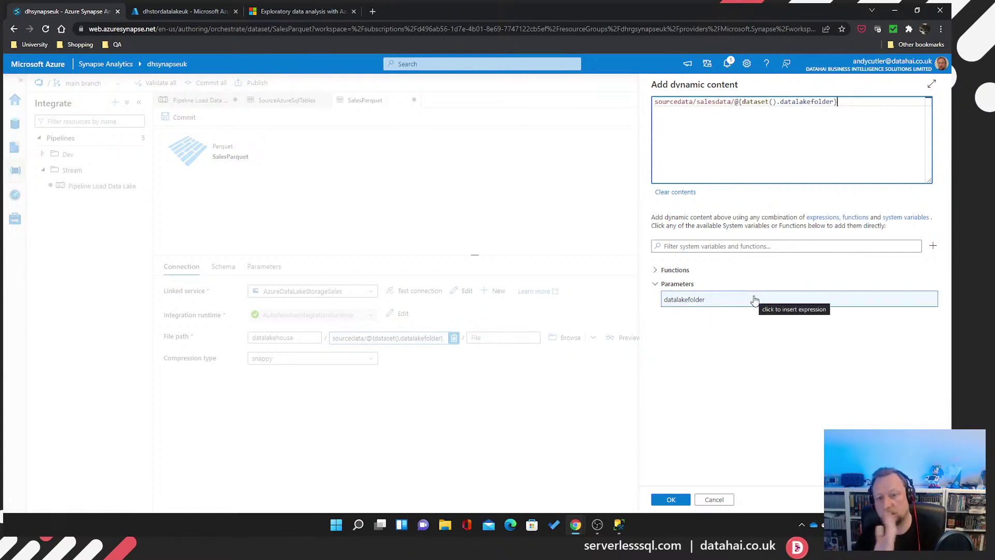
pyautogui.click(680, 503)
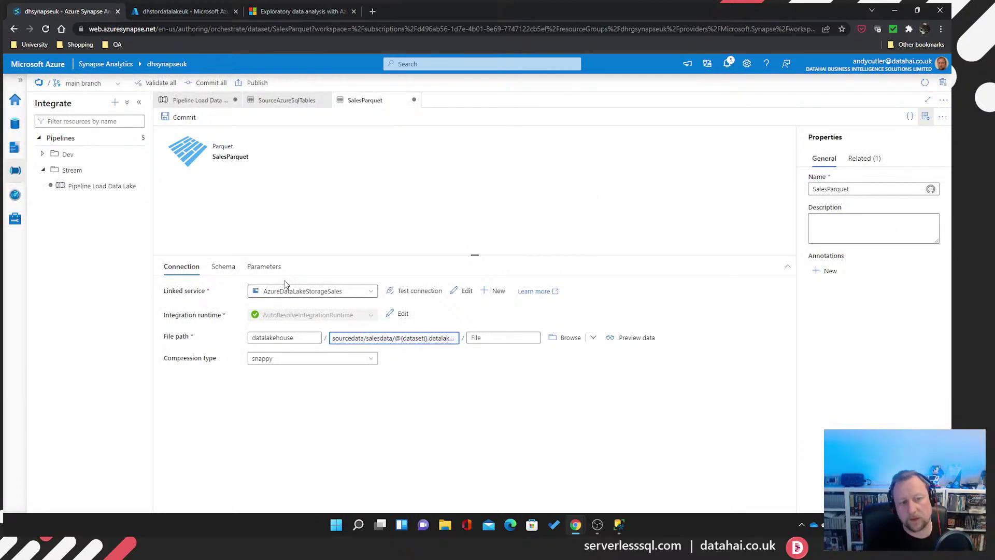
# Check the SalesParquet dataset's parameter and its dynamic directory expression
pyautogui.click(264, 266)
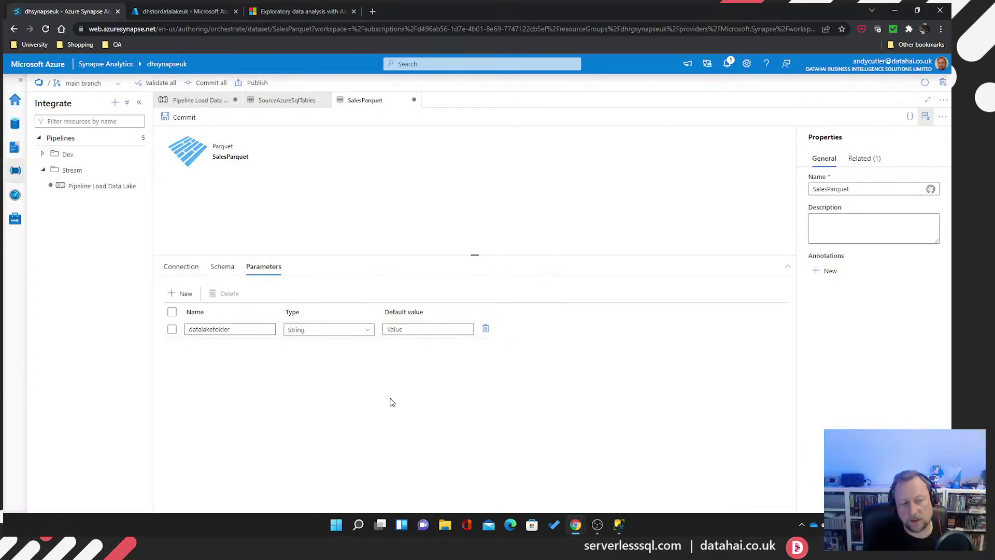
pyautogui.click(187, 272)
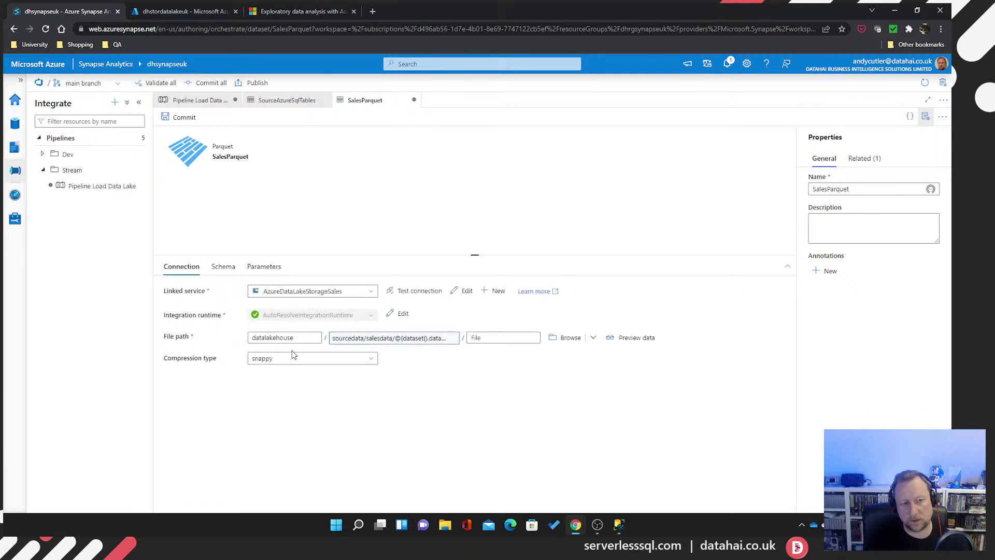
pyautogui.click(298, 338)
pyautogui.click(383, 338)
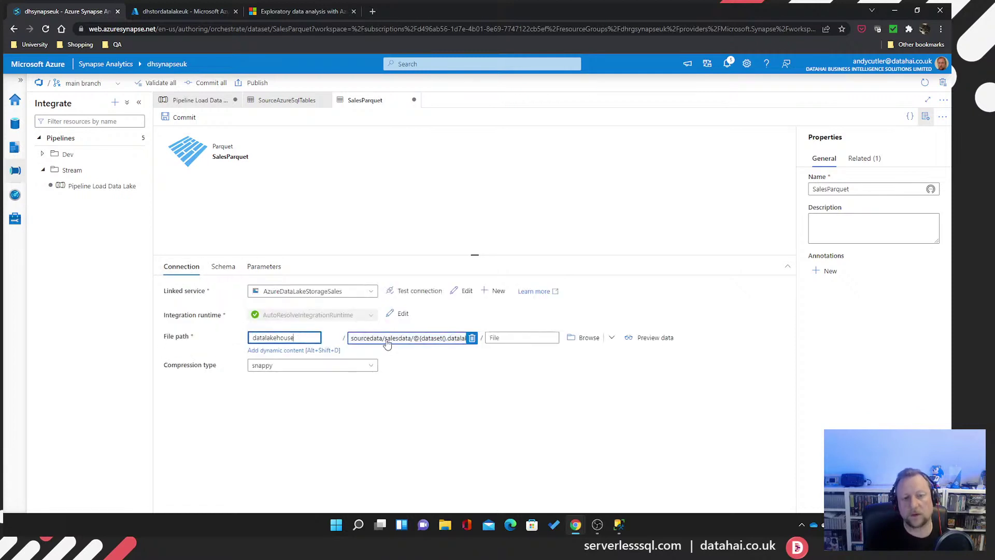
pyautogui.click(389, 350)
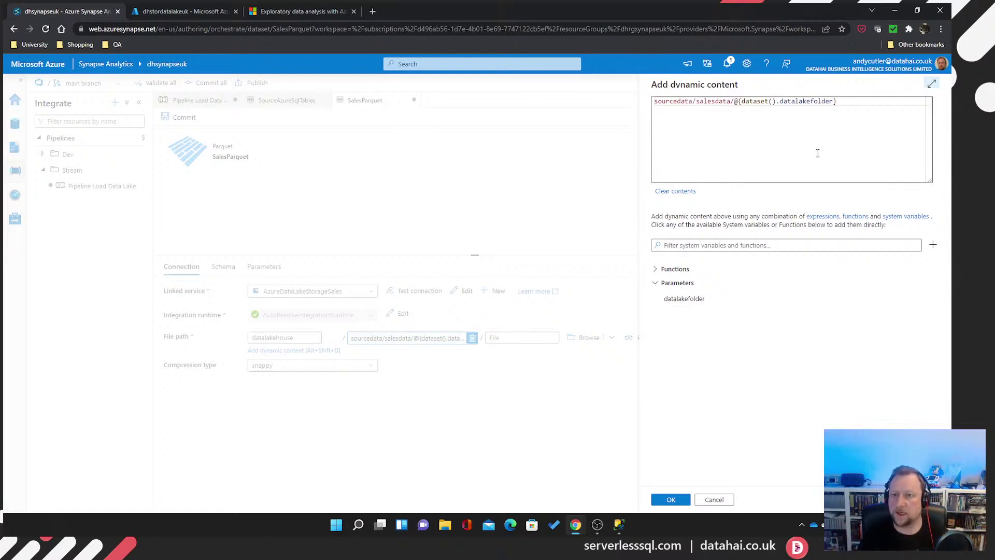
pyautogui.click(715, 500)
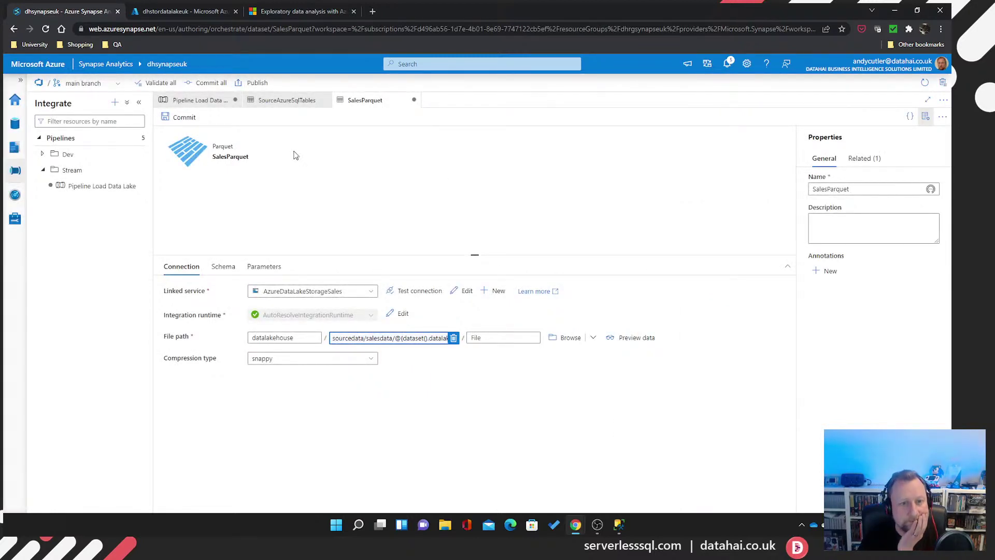
pyautogui.click(200, 100)
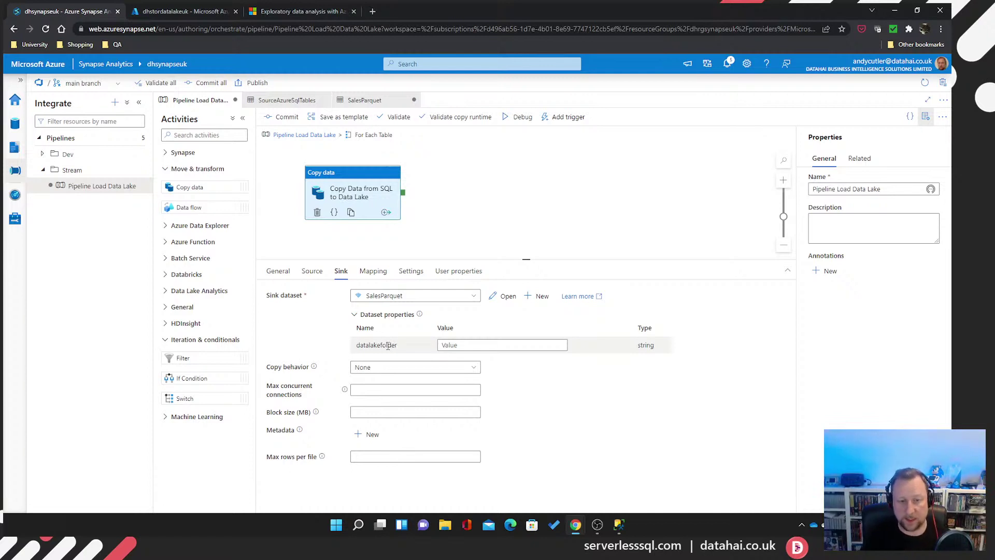
pyautogui.click(471, 345)
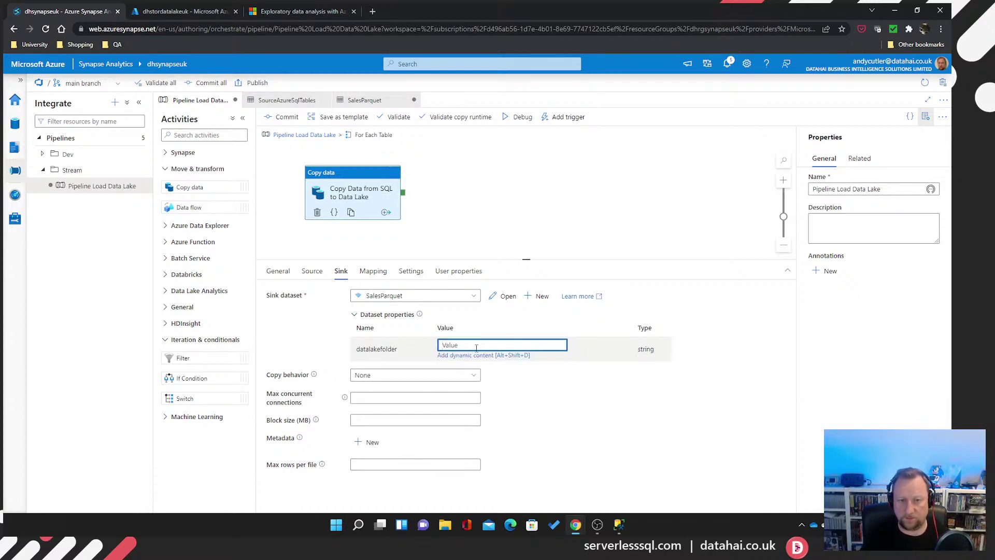
pyautogui.click(488, 357)
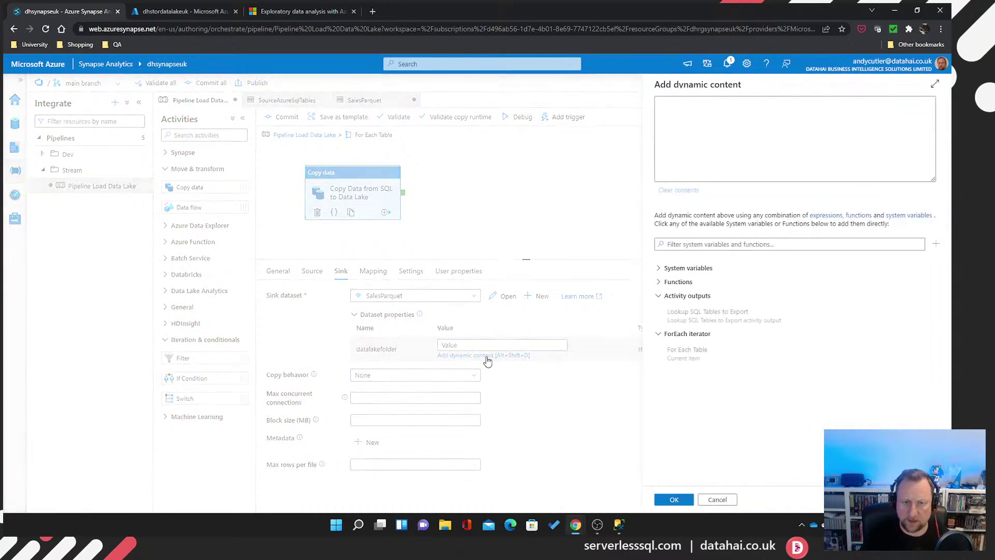
pyautogui.click(689, 357)
pyautogui.write('.TableName')
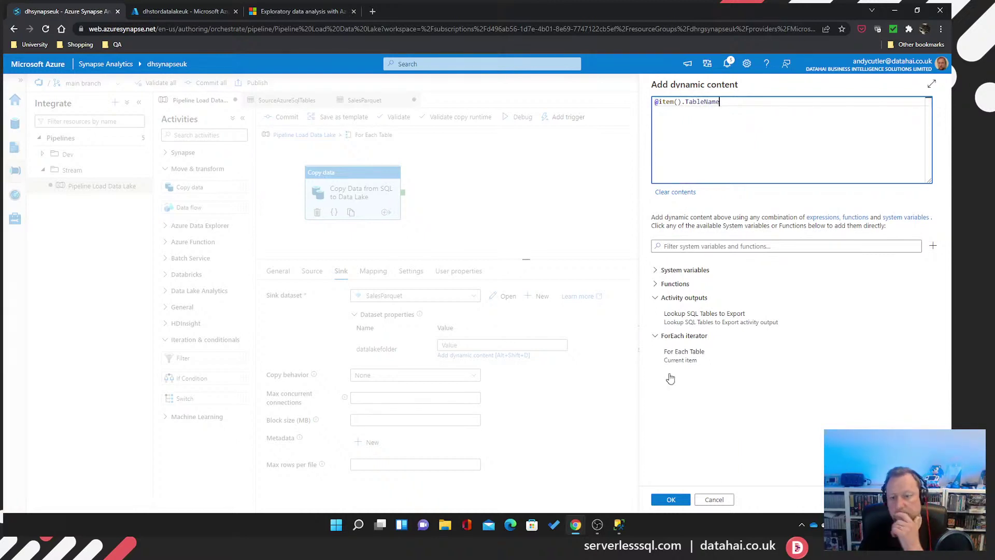
pyautogui.click(674, 503)
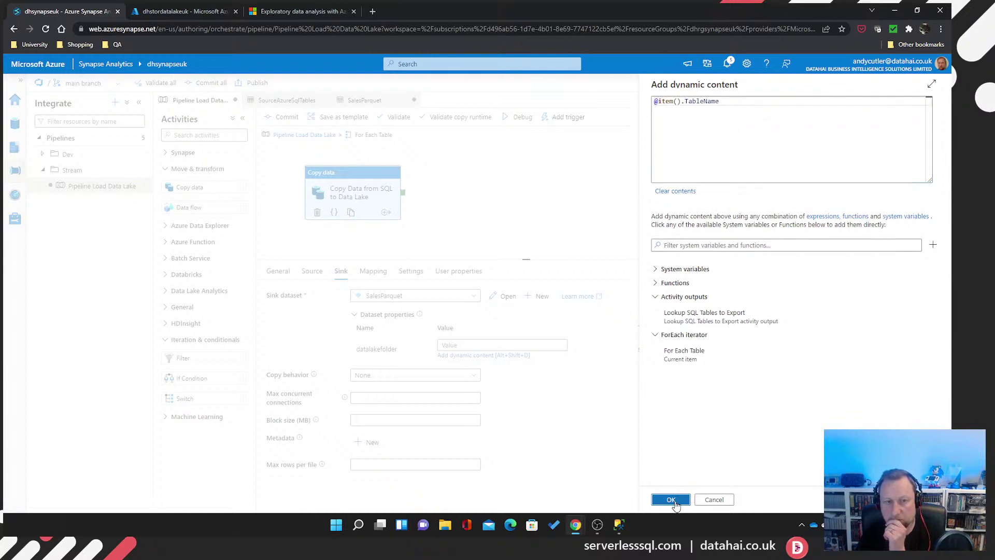
pyautogui.click(671, 501)
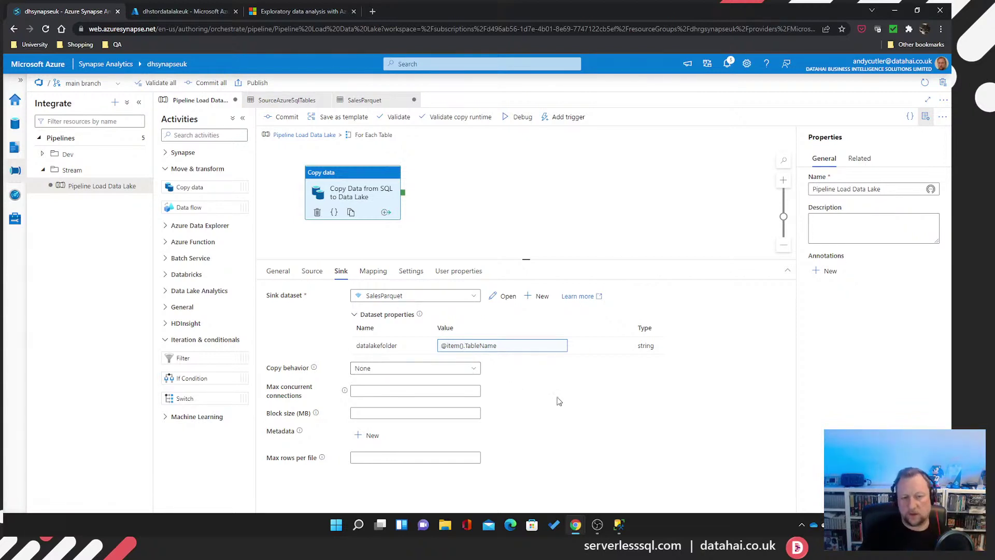
# Check the copy activity's settings, then commit Pipeline Load Data Lake and start publishing all pending changes
pyautogui.click(412, 272)
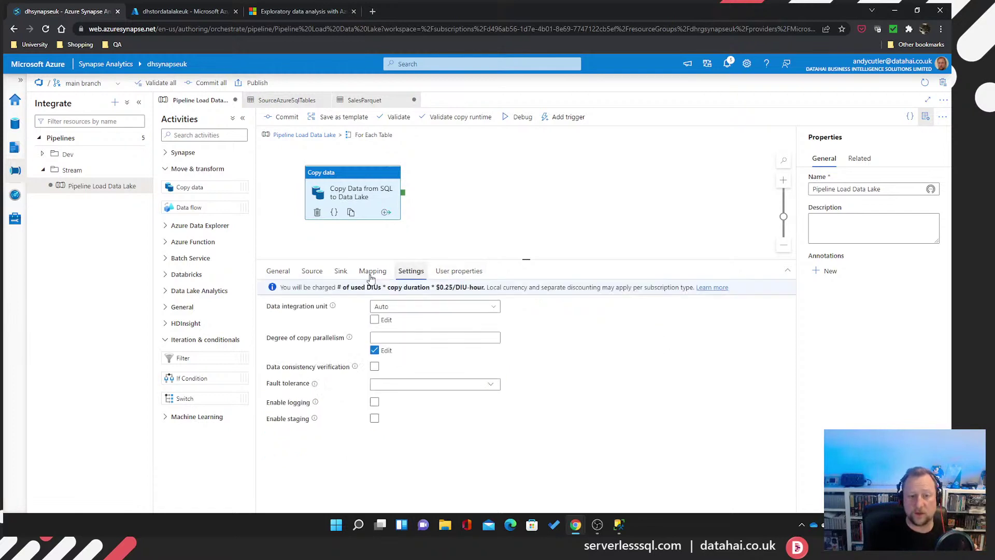
pyautogui.click(341, 272)
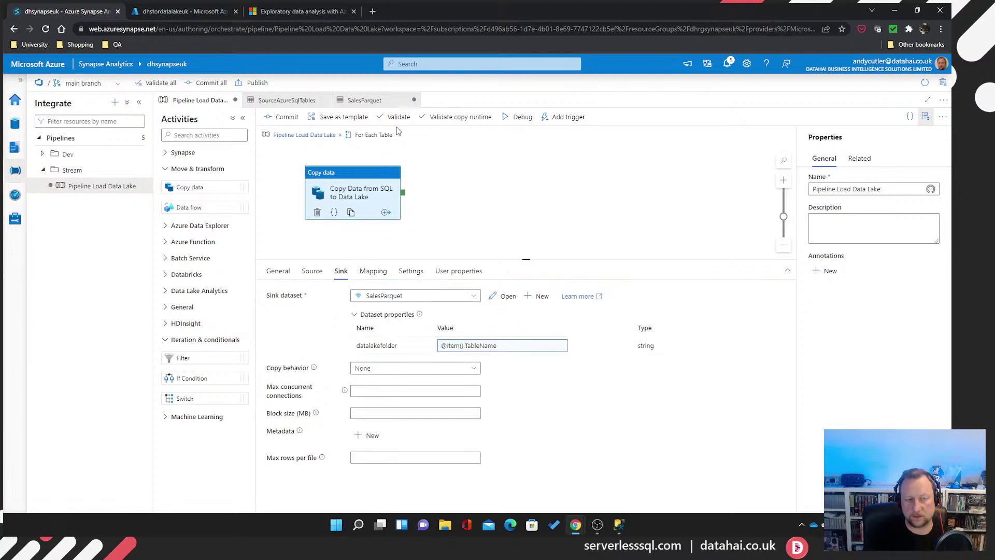
pyautogui.click(287, 119)
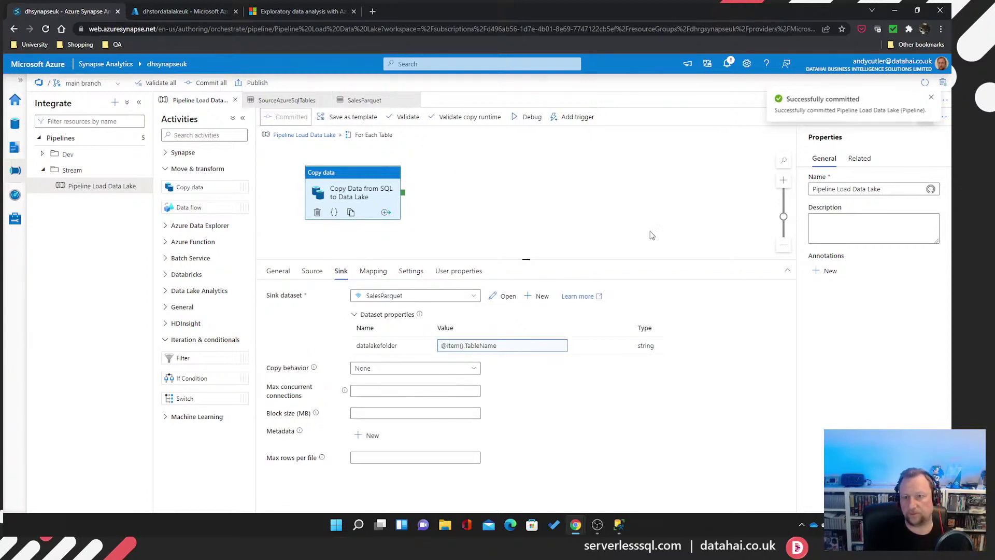
pyautogui.click(932, 97)
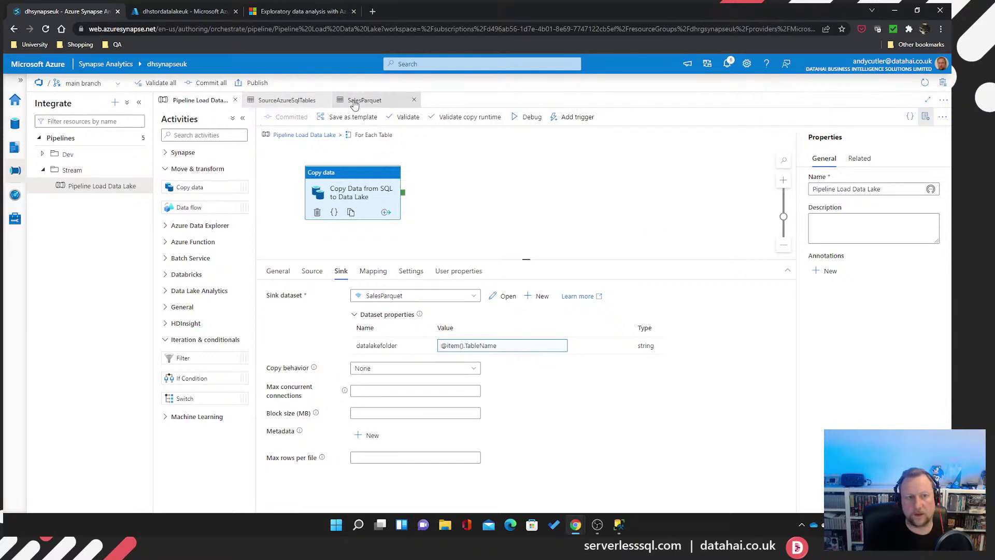
pyautogui.click(256, 84)
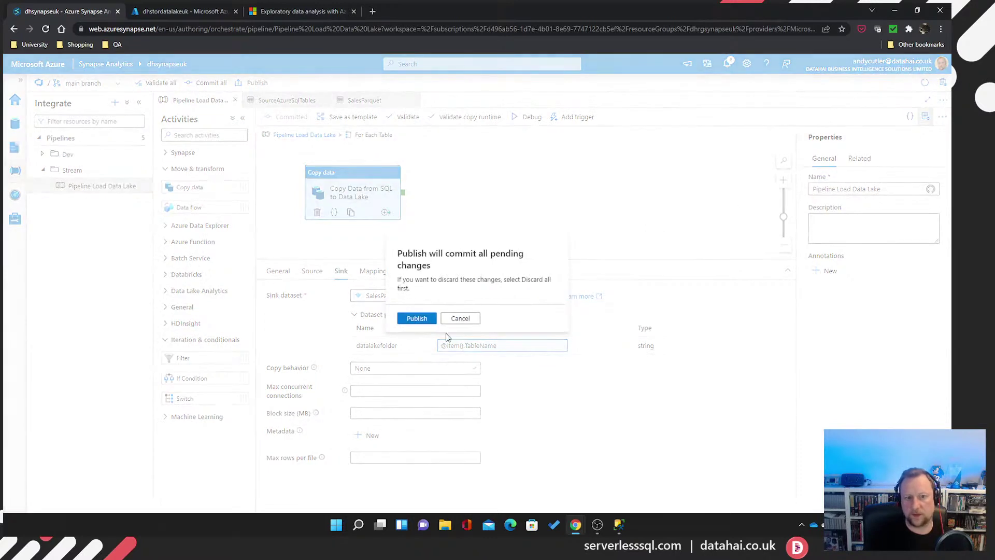
pyautogui.click(418, 321)
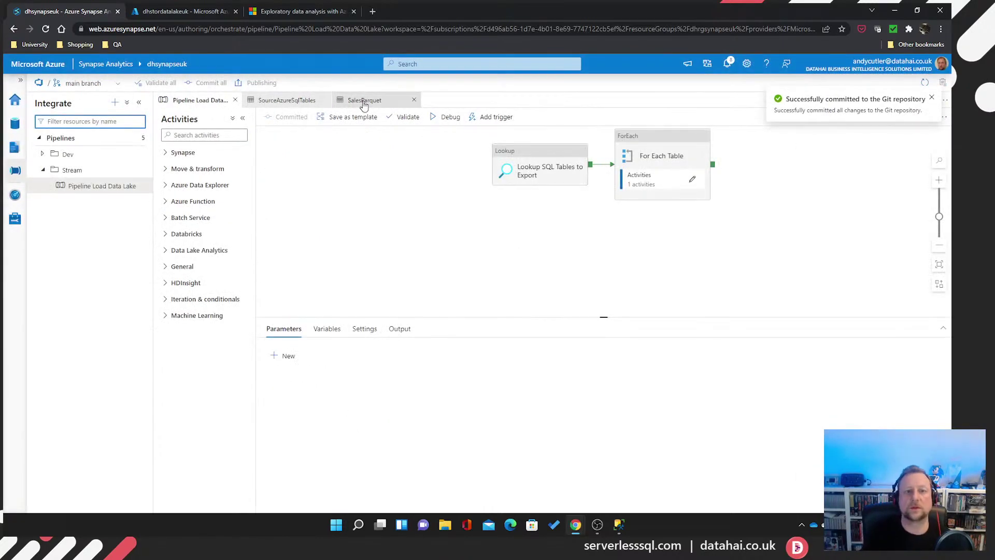
# Search the web for "data factory flowlet" in a new browser tab
pyautogui.click(373, 12)
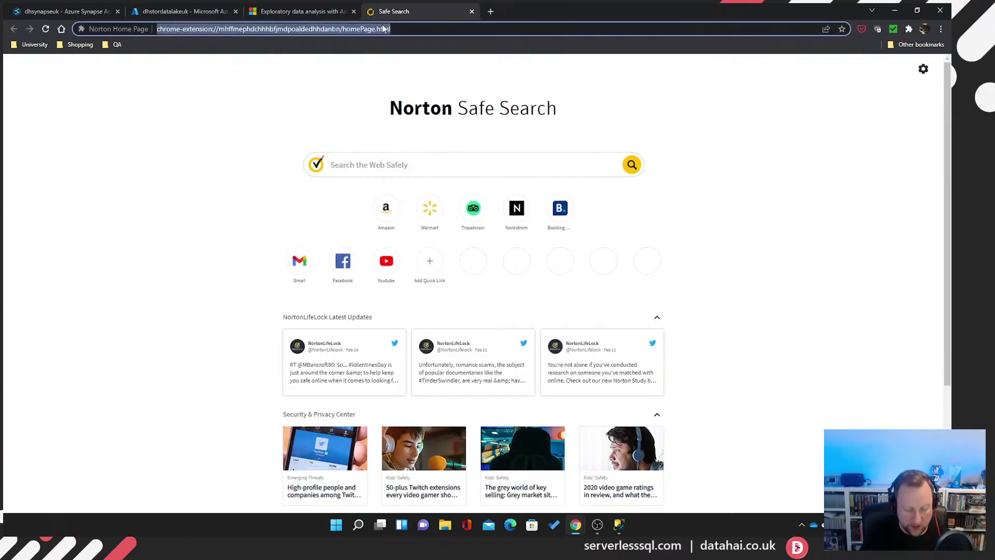
pyautogui.write('data flow')
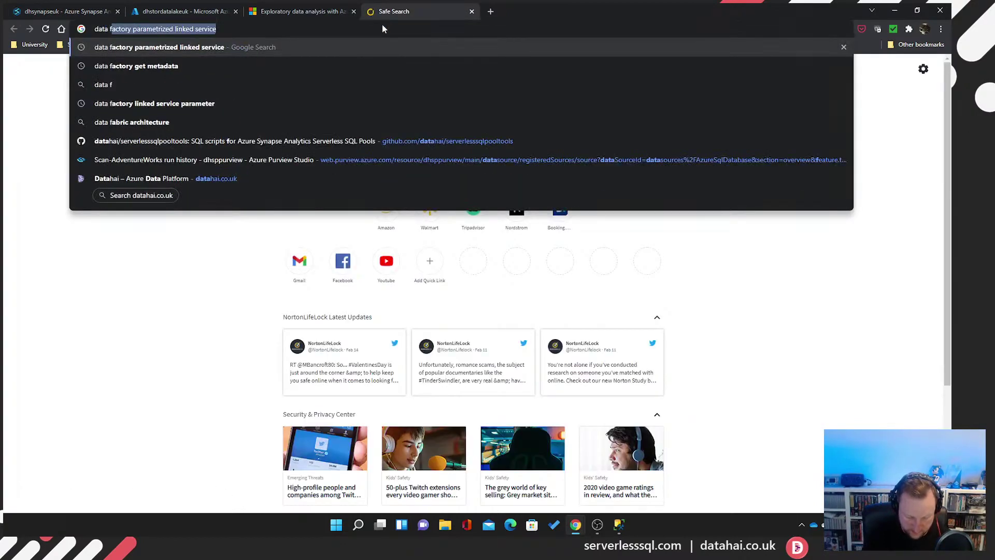
pyautogui.press('BackSpace')
pyautogui.press('BackSpace')
pyautogui.press('BackSpace')
pyautogui.press('BackSpace')
pyautogui.write('actory')
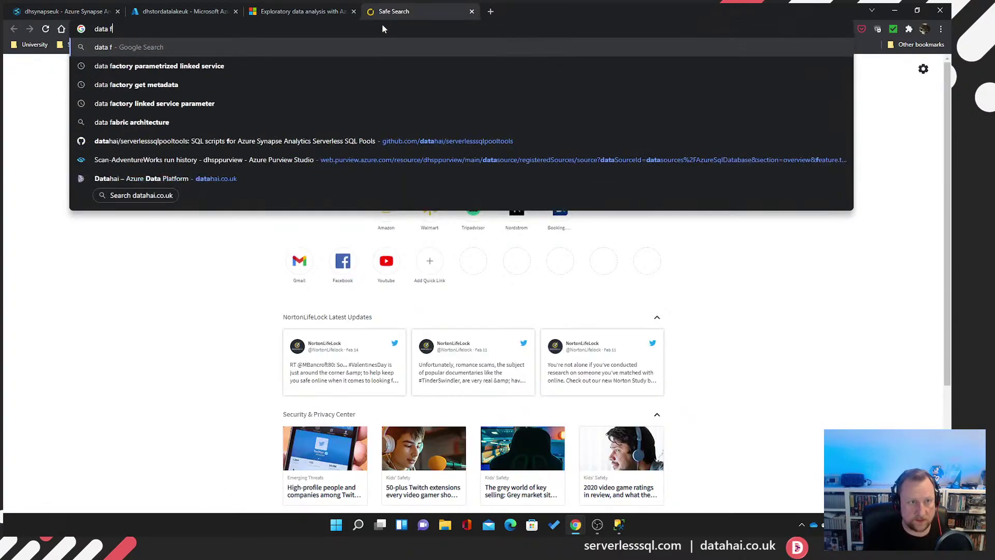
pyautogui.write(' flowlet')
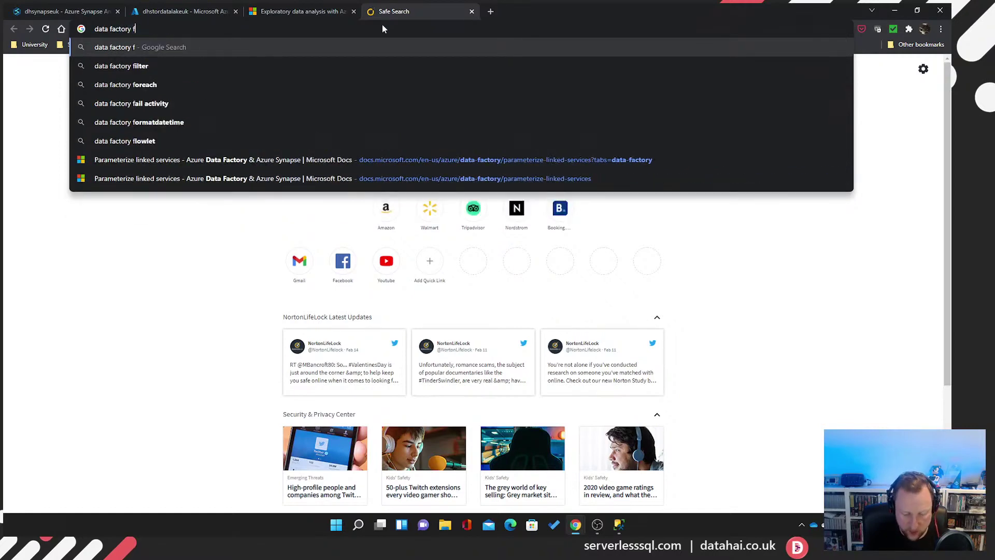
pyautogui.press('Return')
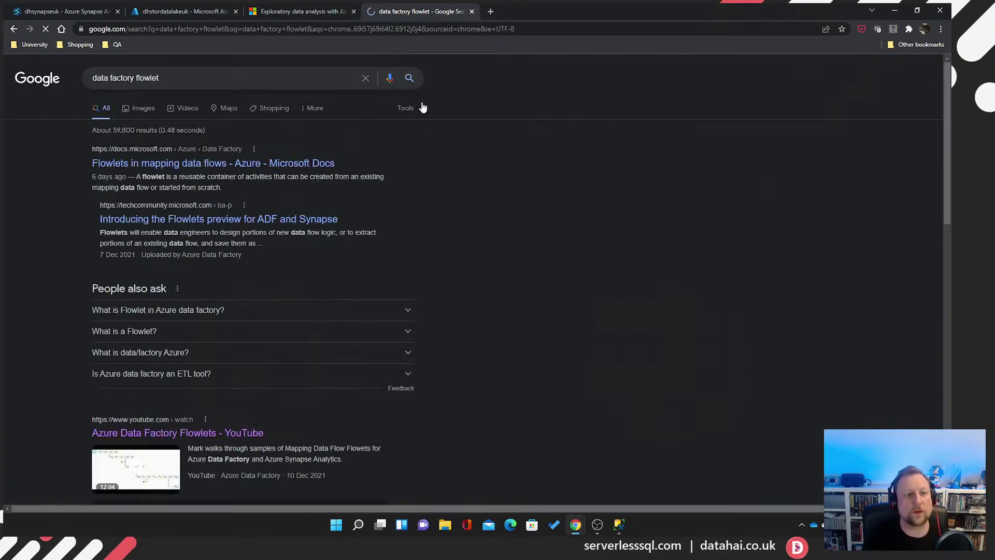
# Open the Microsoft Docs article on flowlets in mapping data flows and read through to the flowlet design surface section
pyautogui.click(254, 165)
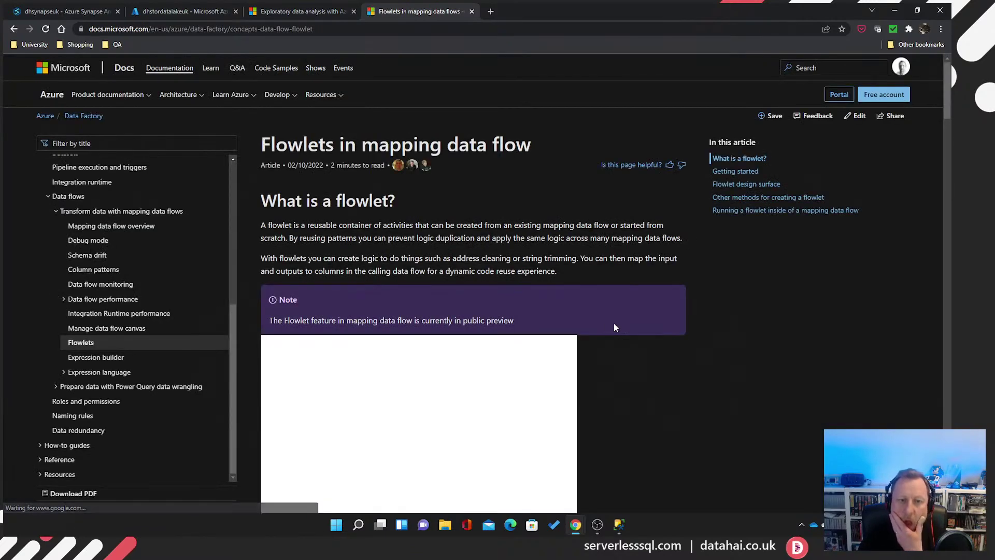
pyautogui.scroll(-1, 650, 346)
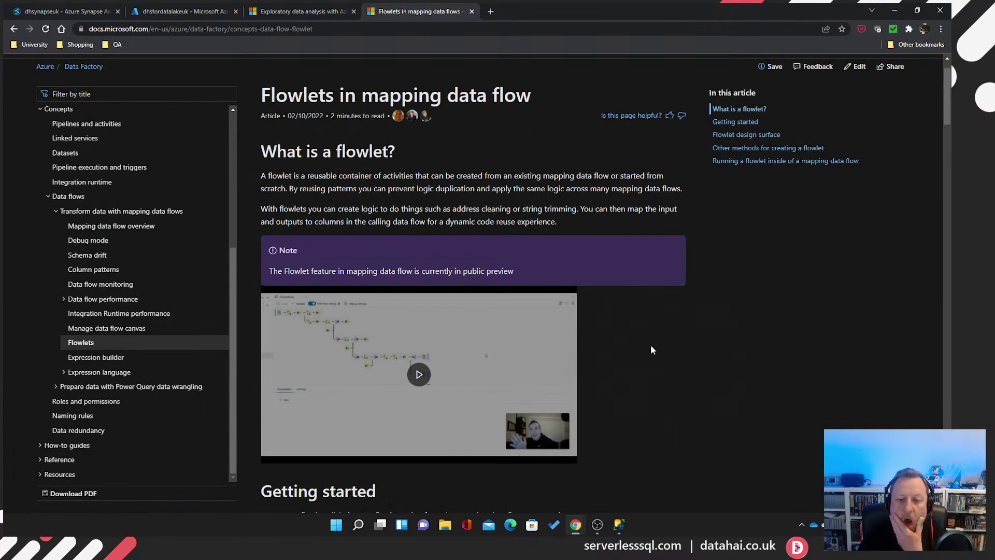
pyautogui.scroll(-3, 678, 350)
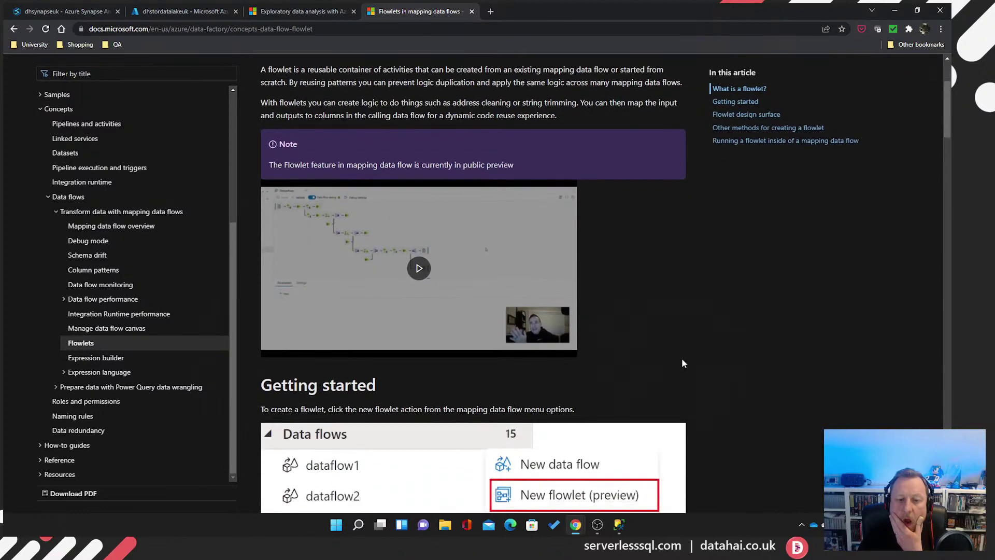
pyautogui.moveTo(943, 126); pyautogui.dragTo(944, 194)
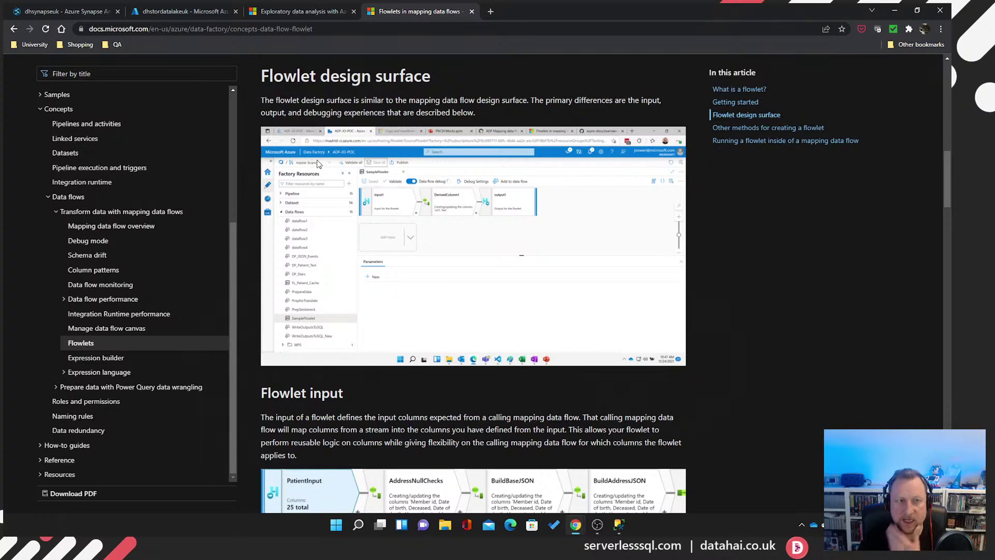
# Return to Synapse Studio, confirm publishing of the pending changes, and check the publishing status in the notifications
pyautogui.click(218, 13)
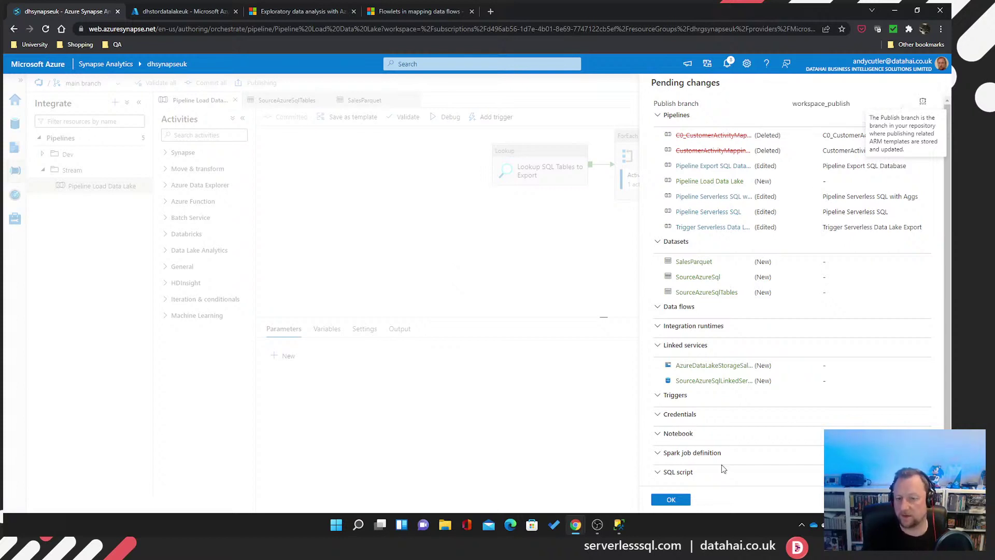
pyautogui.click(671, 501)
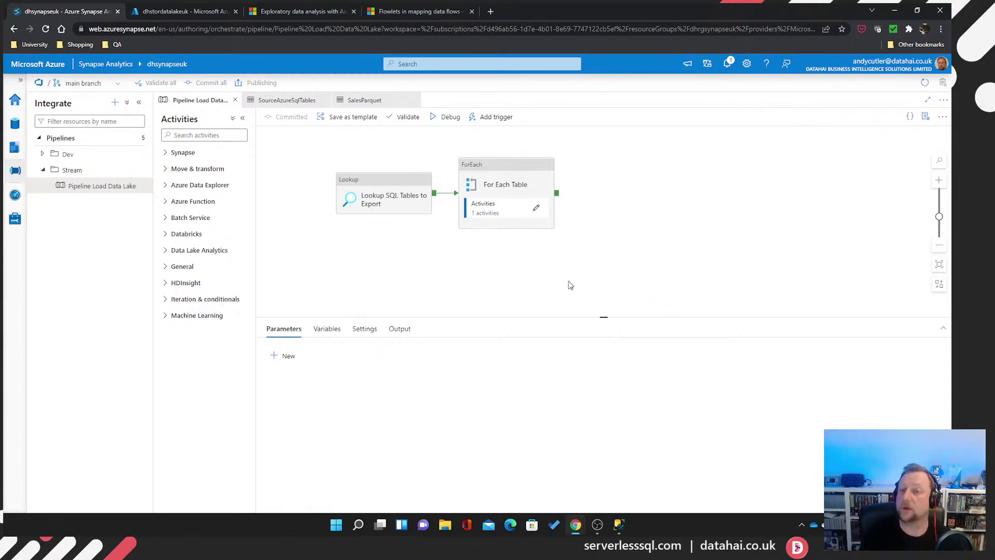
pyautogui.click(727, 65)
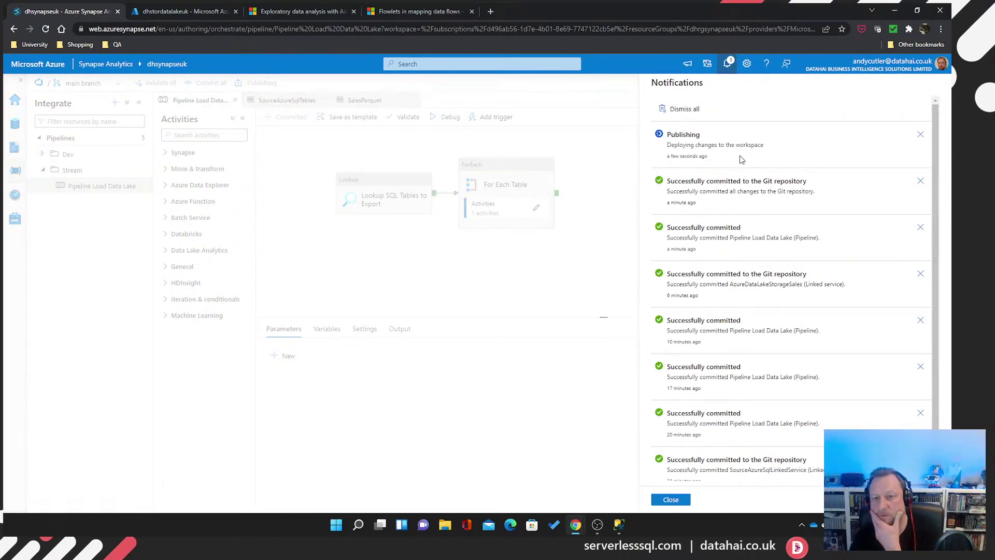
pyautogui.click(671, 500)
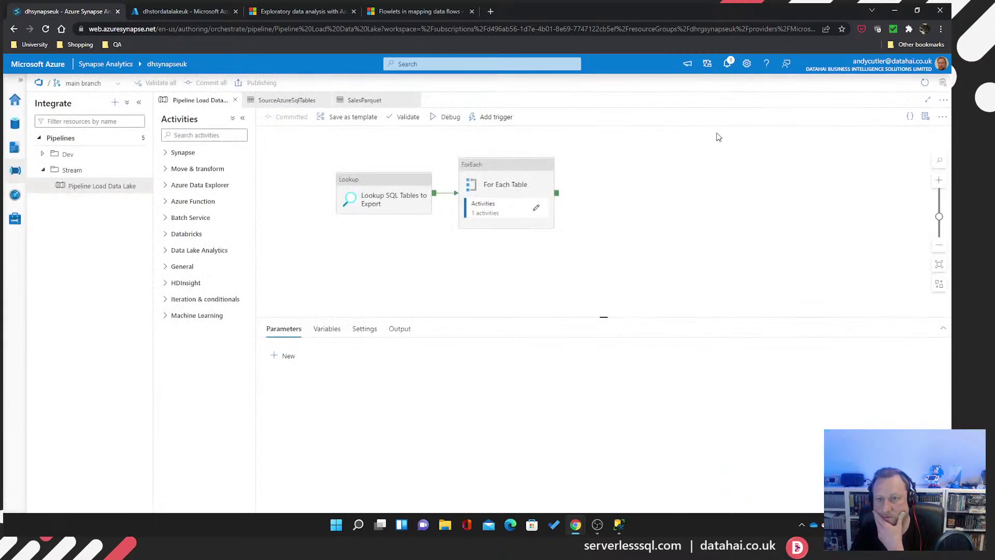
# Dismiss all workspace notifications and close the list
pyautogui.click(727, 64)
pyautogui.click(693, 110)
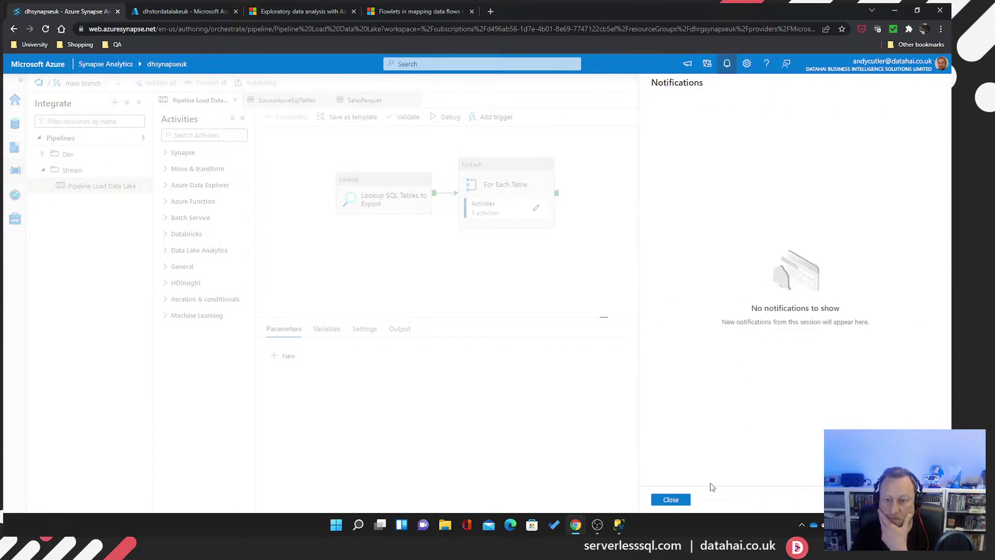
pyautogui.click(674, 500)
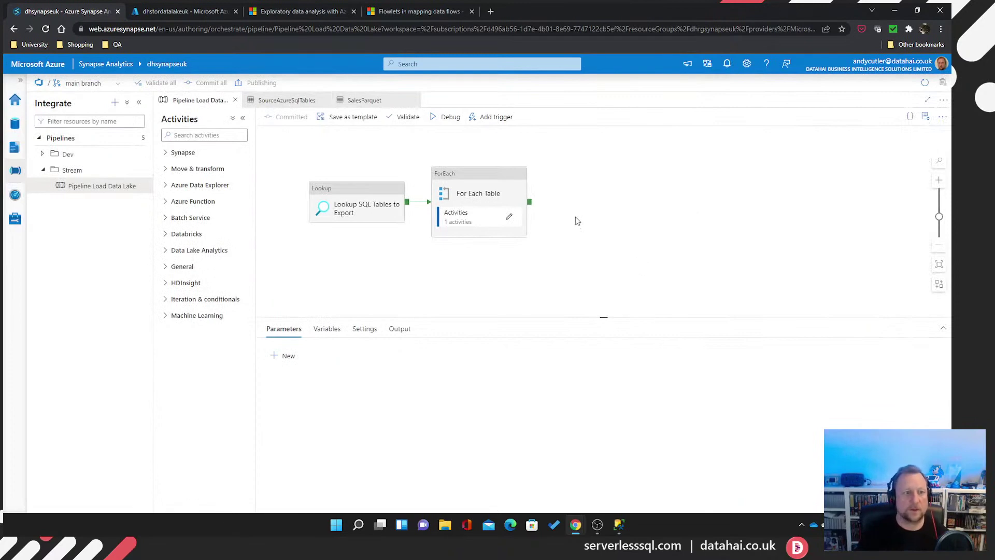
# Browse the linked AzureDataLakeStorageSales storage to the sourcedata folder in the datalakehouse container
pyautogui.click(20, 81)
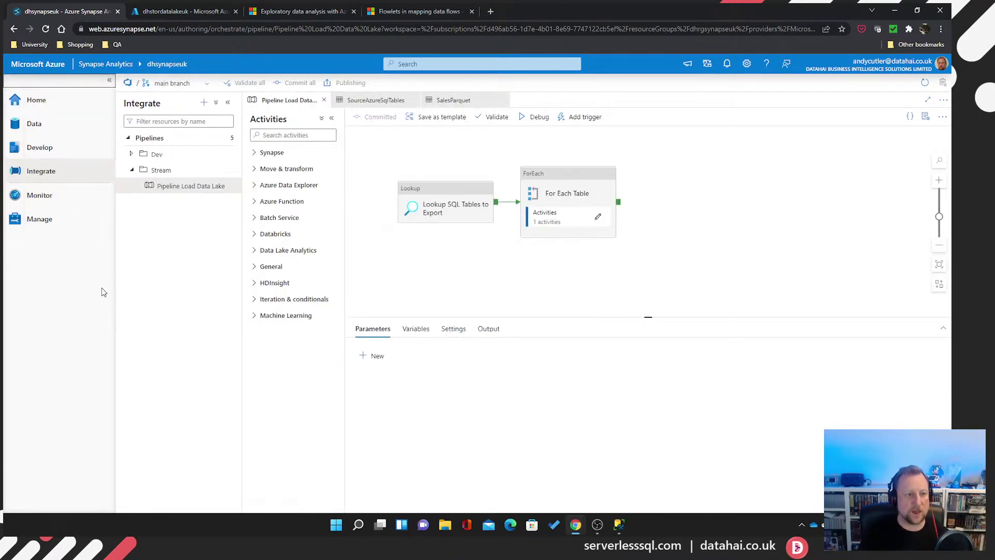
pyautogui.click(33, 128)
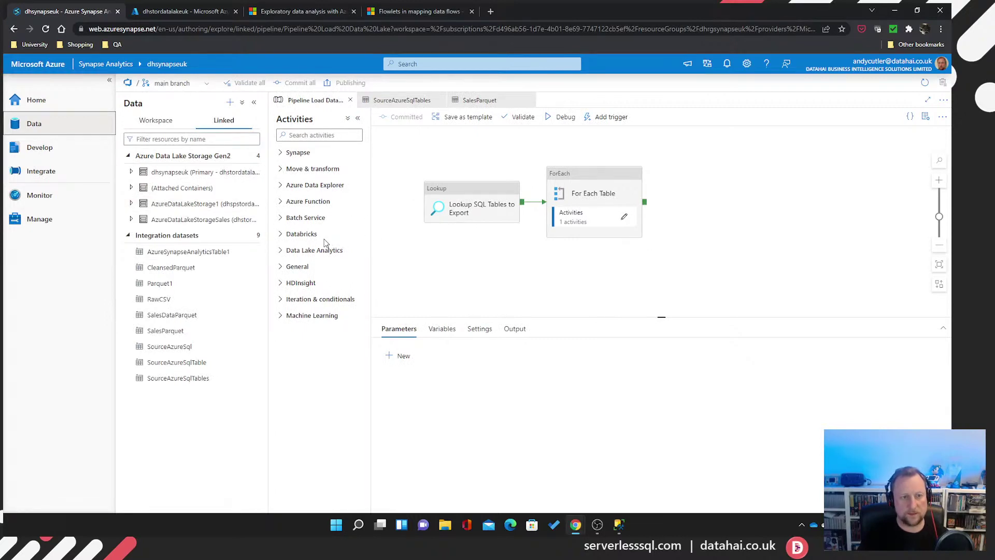
pyautogui.click(131, 189)
pyautogui.click(132, 189)
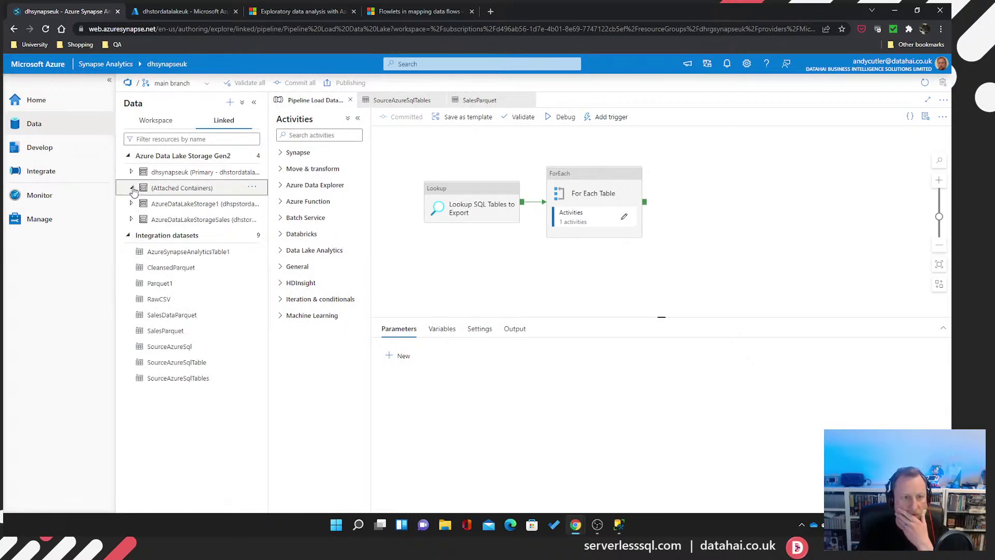
pyautogui.moveTo(273, 210); pyautogui.dragTo(300, 210)
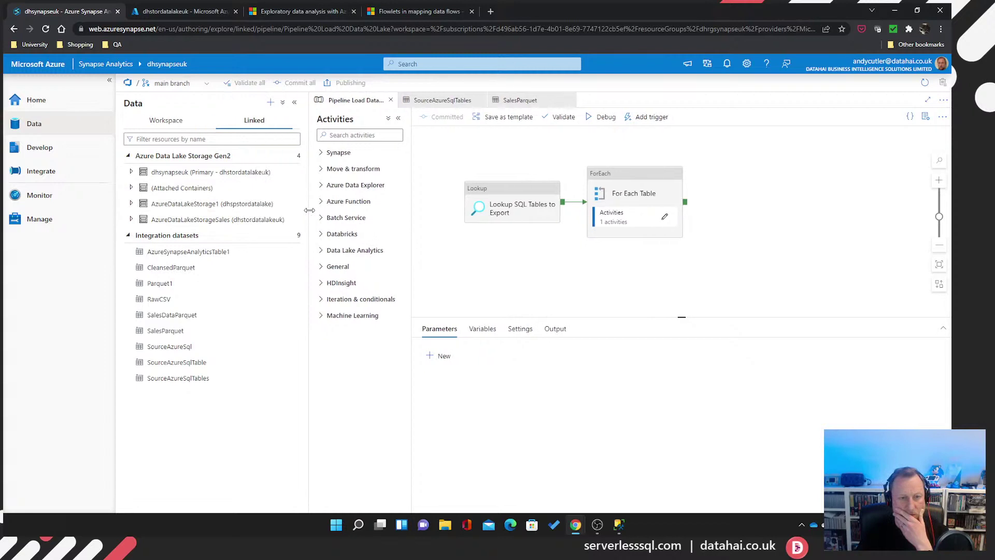
pyautogui.click(196, 222)
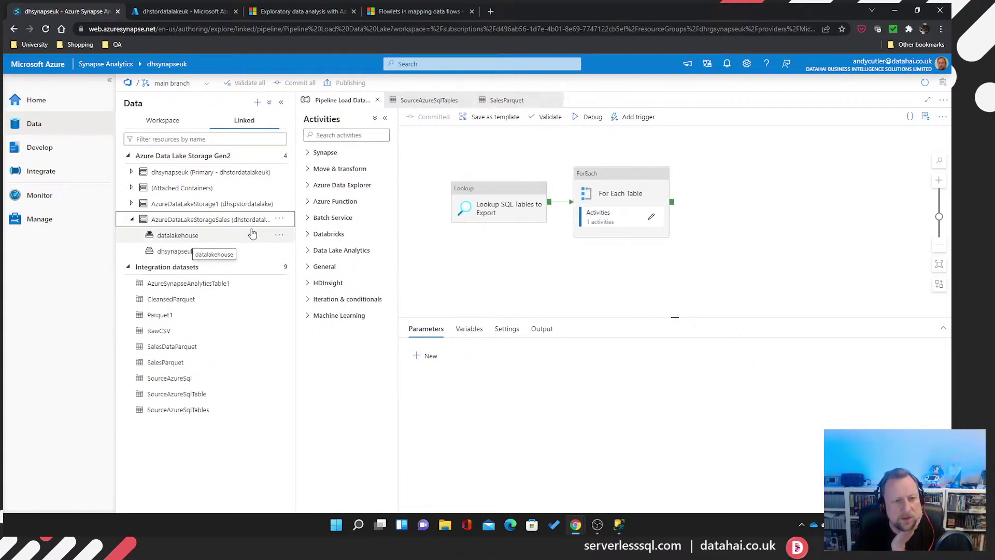
pyautogui.click(179, 236)
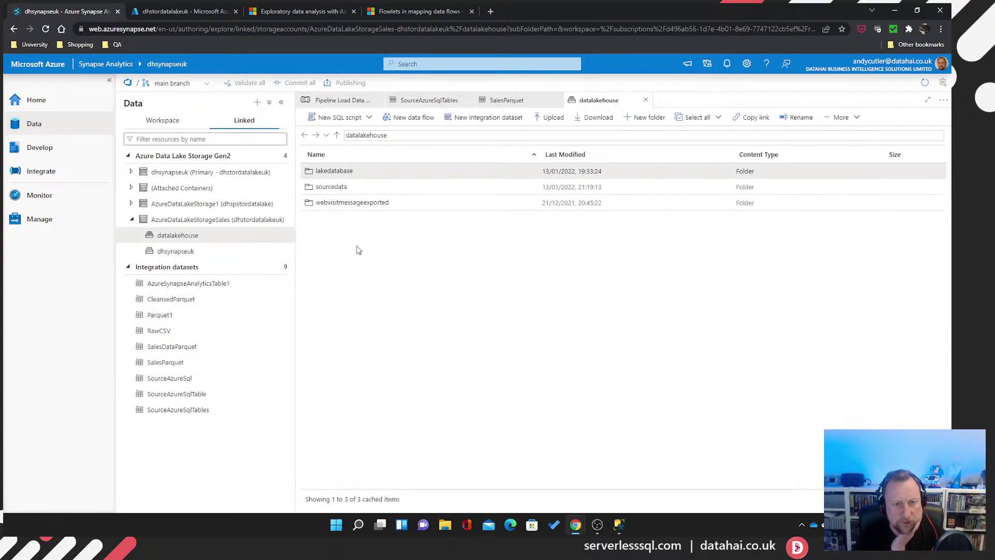
pyautogui.doubleClick(332, 188)
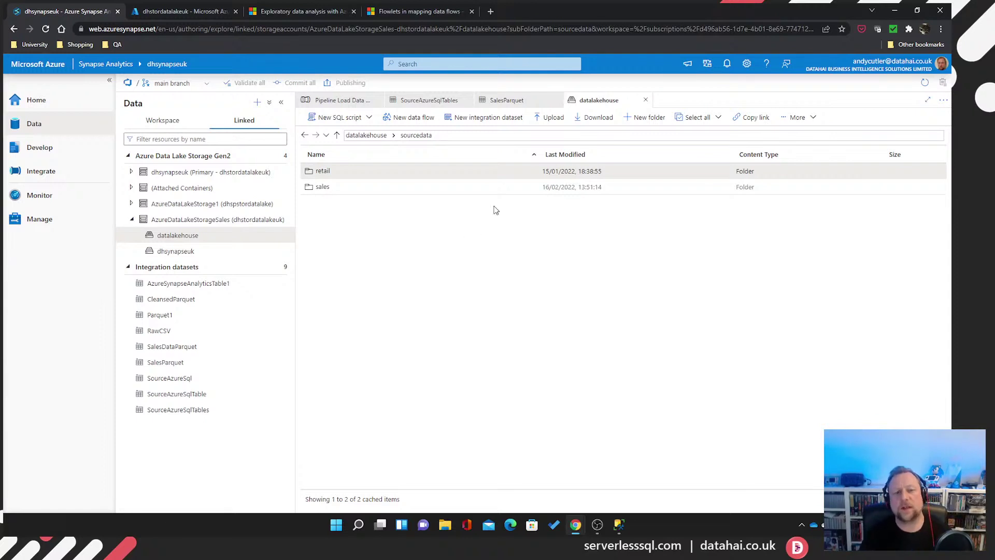
# Start a debug run of Pipeline Load Data Lake and refresh its run output
pyautogui.click(340, 106)
pyautogui.moveTo(749, 270); pyautogui.dragTo(740, 262)
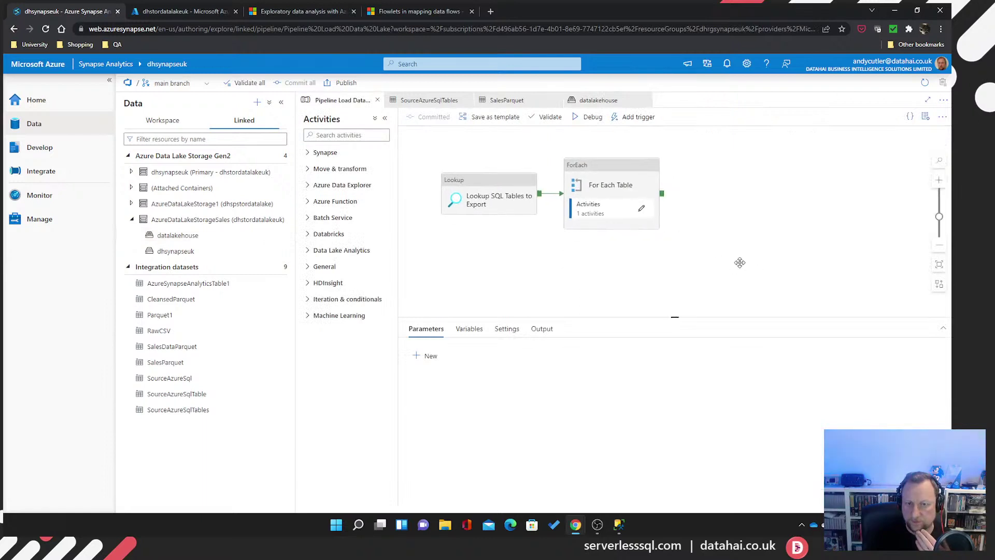
pyautogui.click(597, 119)
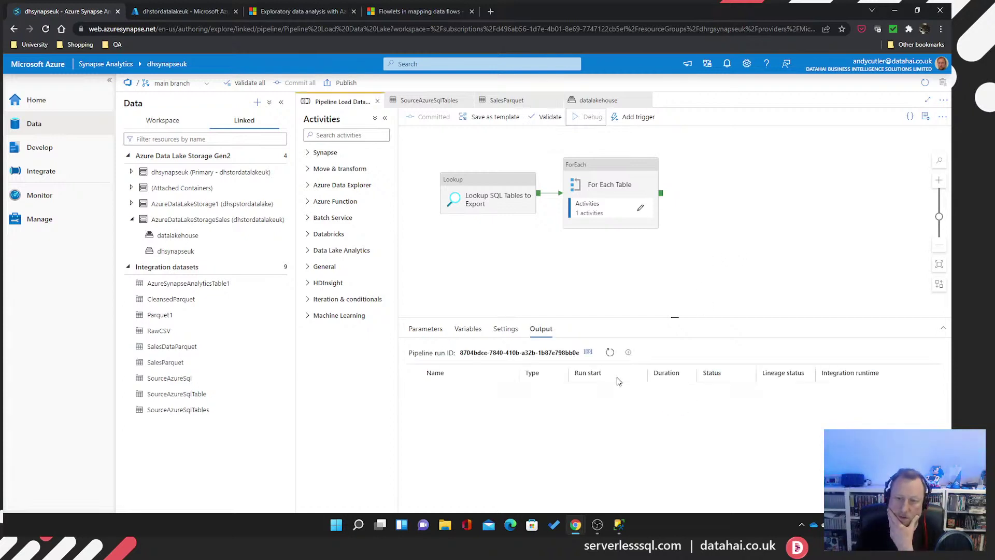
pyautogui.click(610, 354)
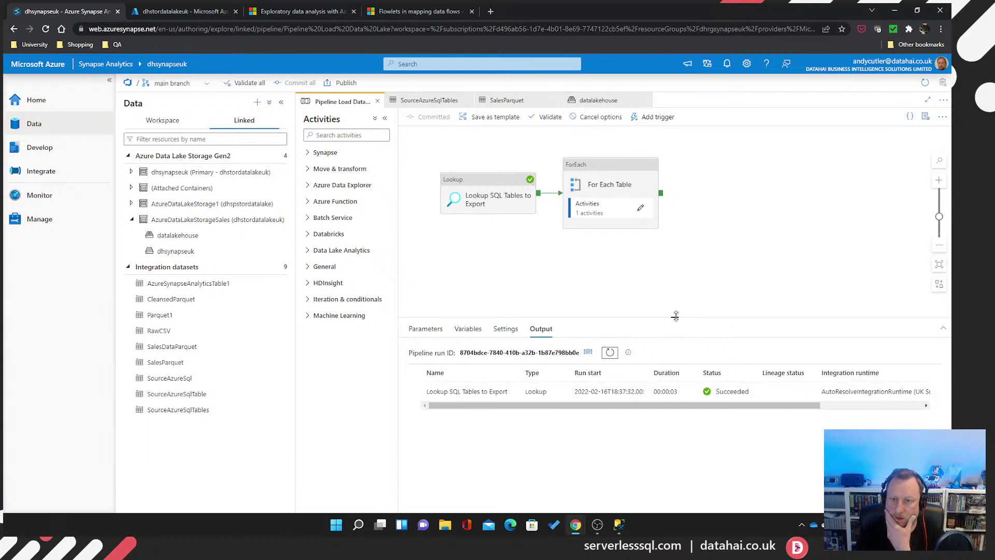
# Enlarge the run output area and monitor the progress of the For Each Table copy activities
pyautogui.moveTo(674, 317); pyautogui.dragTo(675, 274)
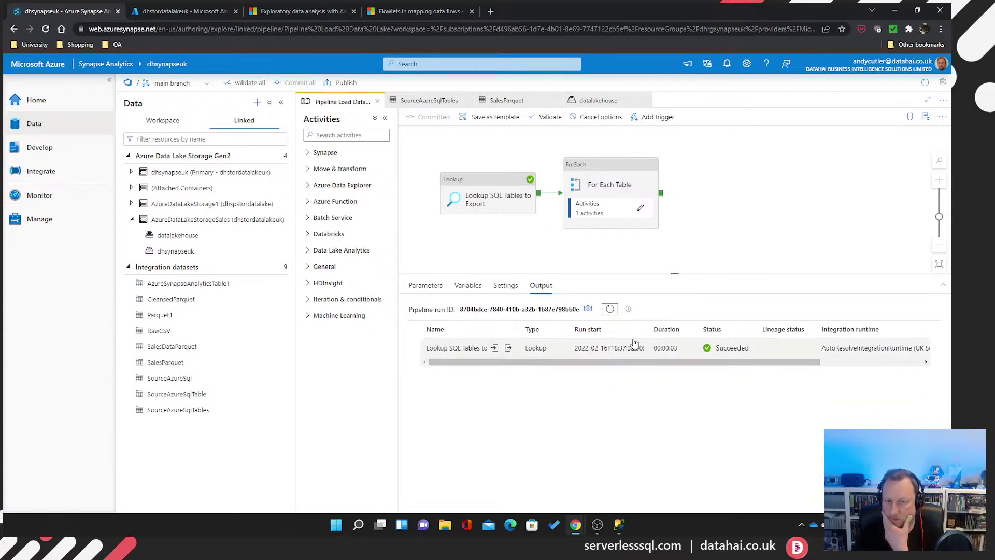
pyautogui.click(611, 309)
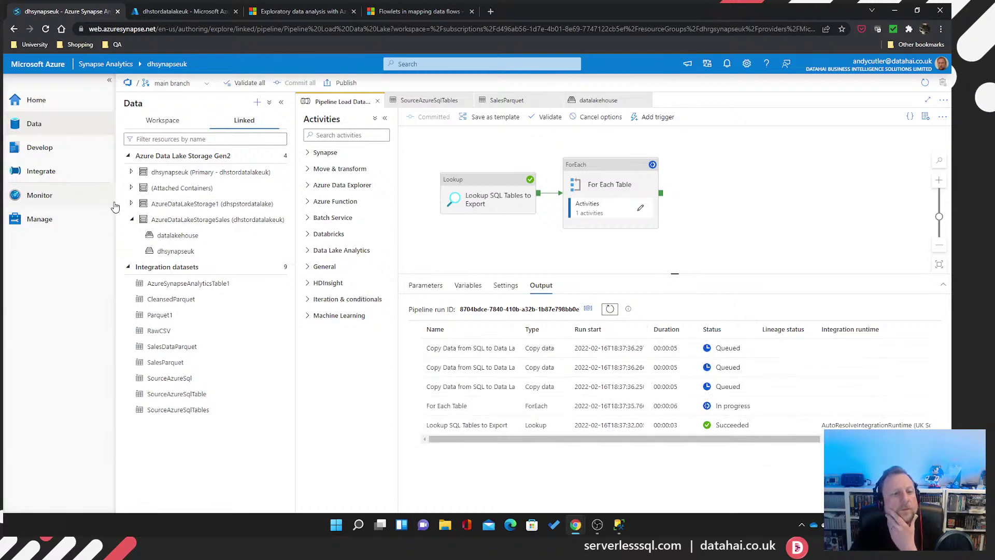
pyautogui.click(107, 83)
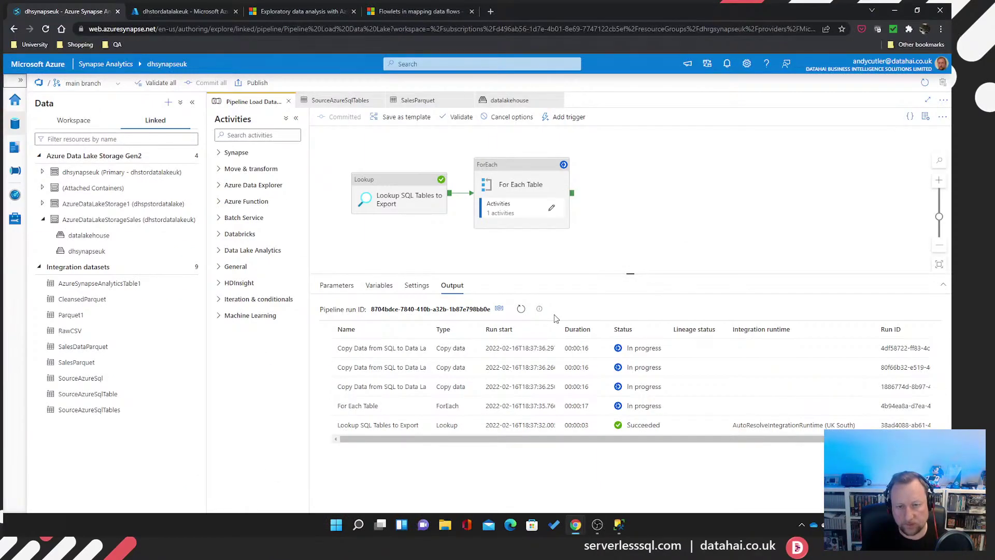
pyautogui.click(521, 308)
pyautogui.moveTo(636, 274); pyautogui.dragTo(633, 195)
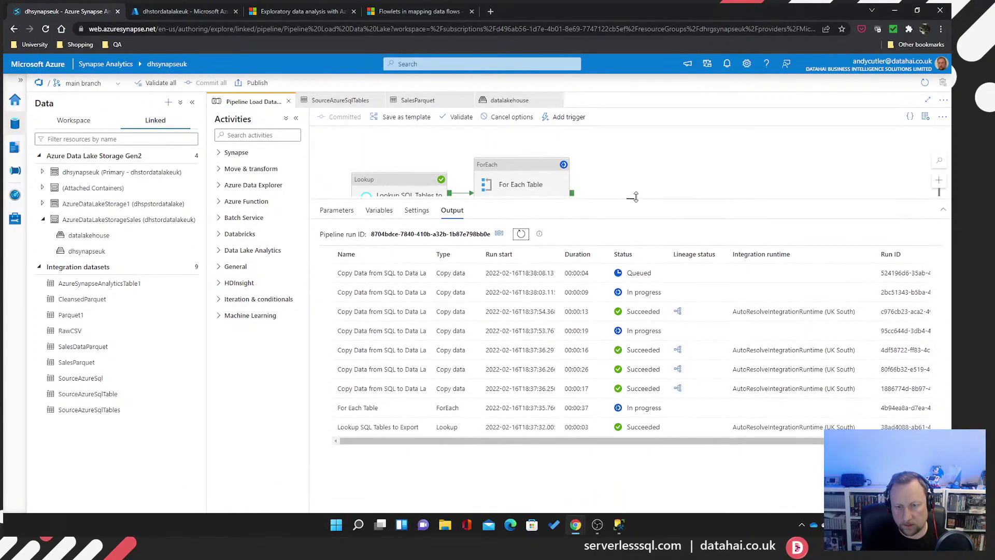
# Check the lineage status details of a succeeded copy activity and review the full list of activity runs in the output
pyautogui.click(679, 389)
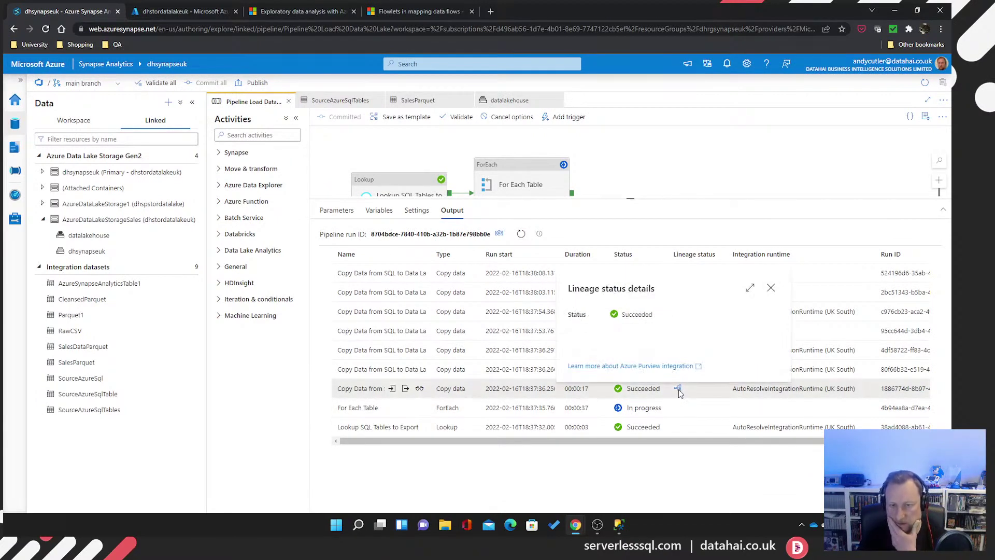
pyautogui.click(771, 288)
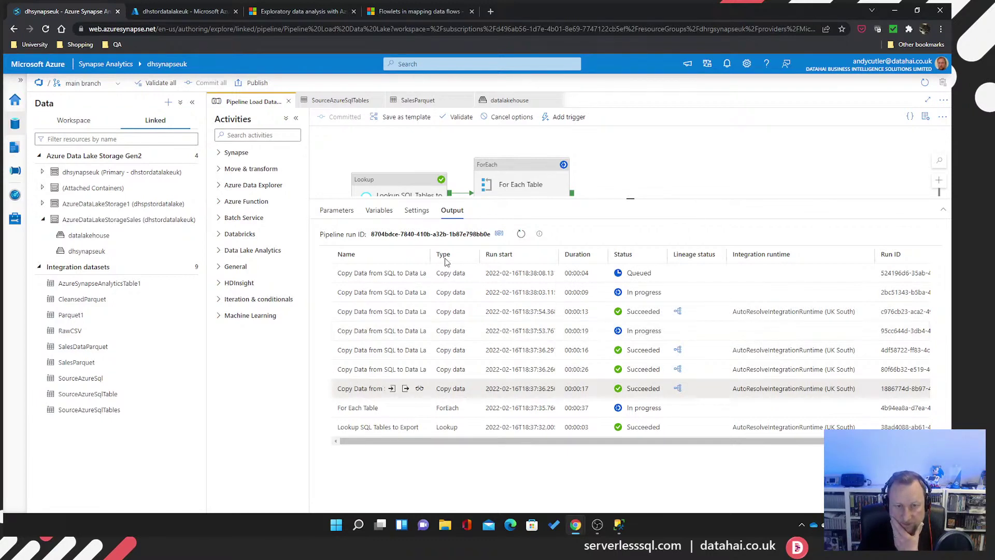
pyautogui.moveTo(486, 259); pyautogui.dragTo(516, 259)
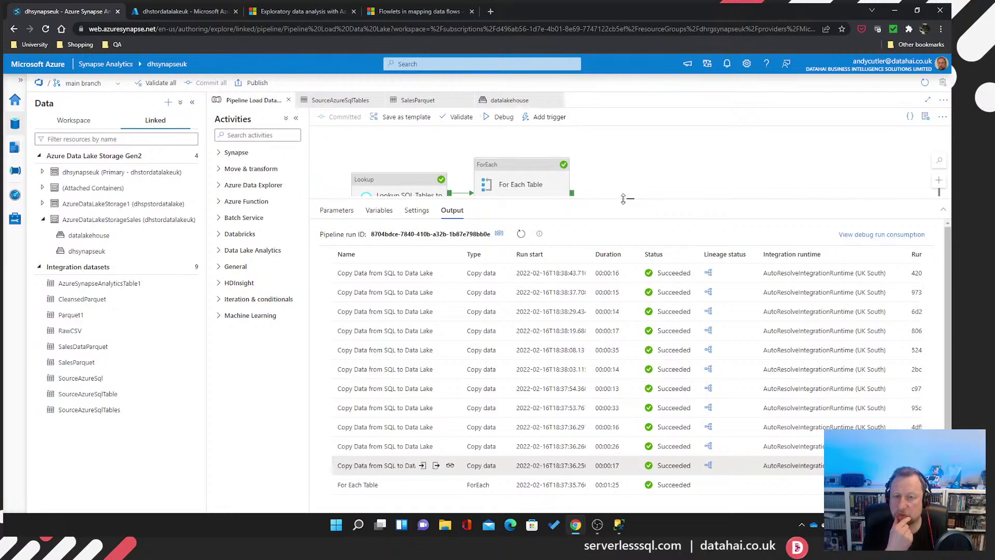
pyautogui.moveTo(624, 199); pyautogui.dragTo(629, 250)
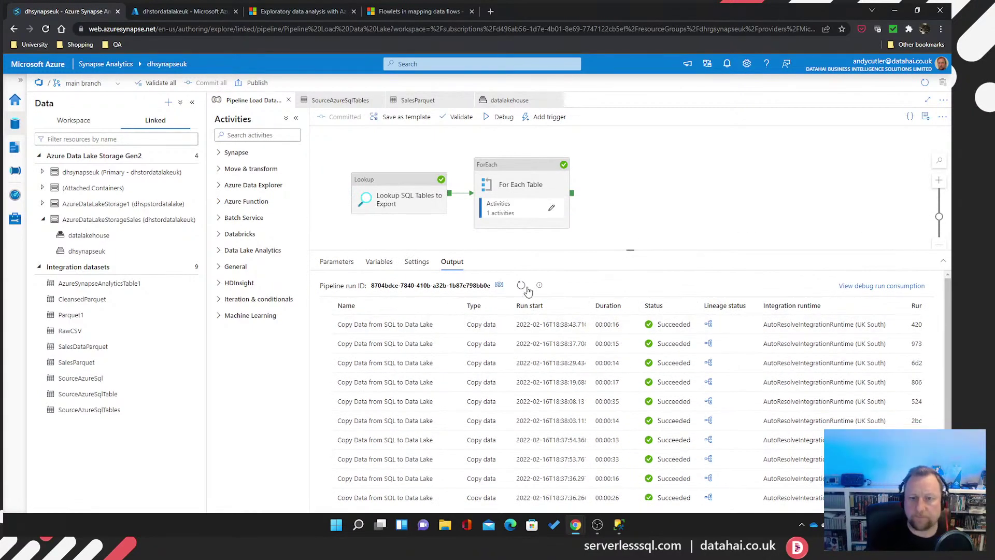
pyautogui.scroll(-2, 591, 435)
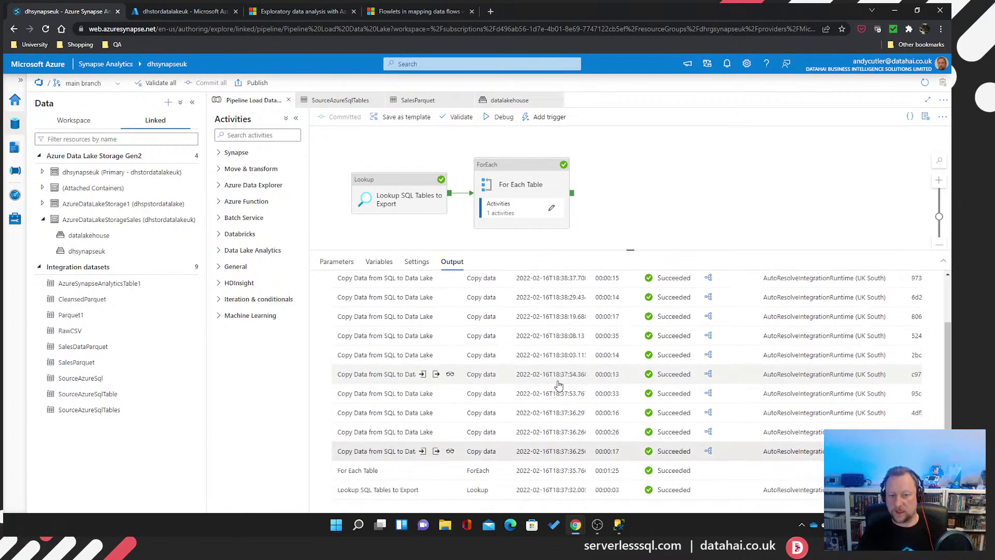
pyautogui.scroll(3, 593, 449)
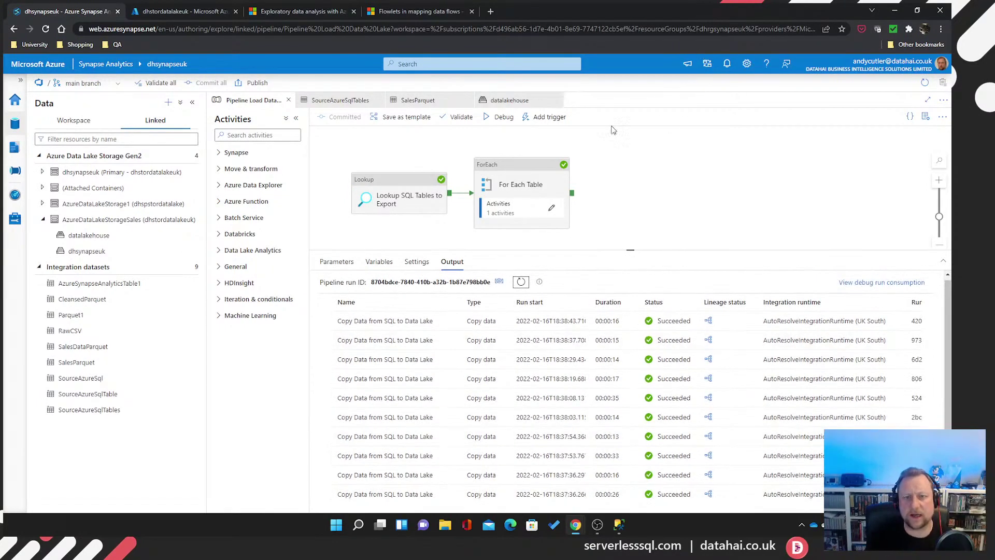
# Refresh the sourcedata folder in the datalakehouse container, open its salesdata folder and widen the name column
pyautogui.click(511, 105)
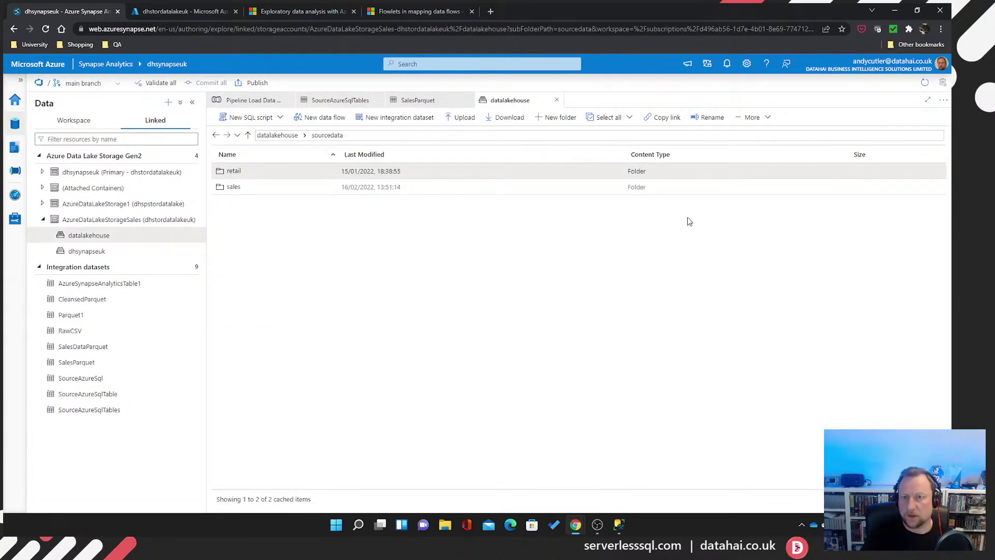
pyautogui.click(753, 117)
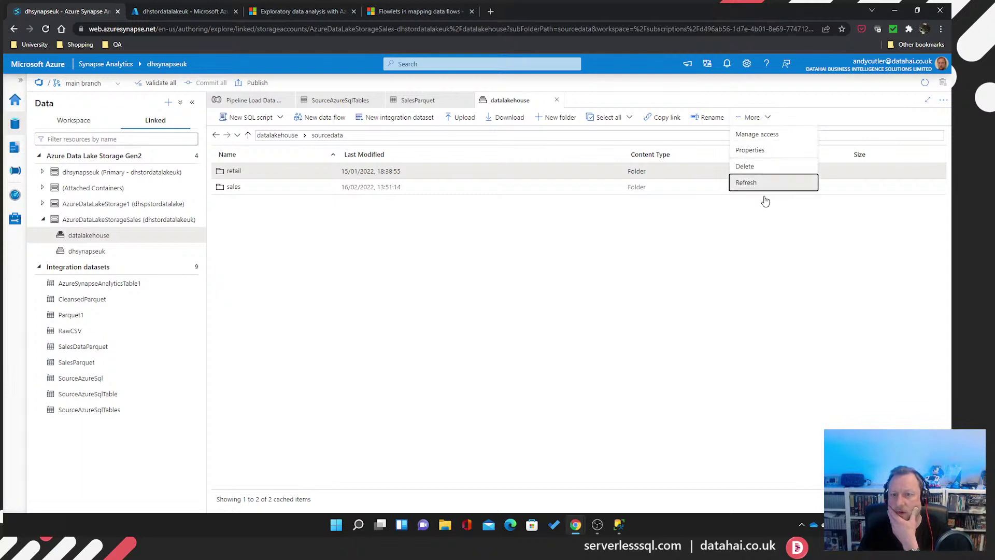
pyautogui.click(746, 183)
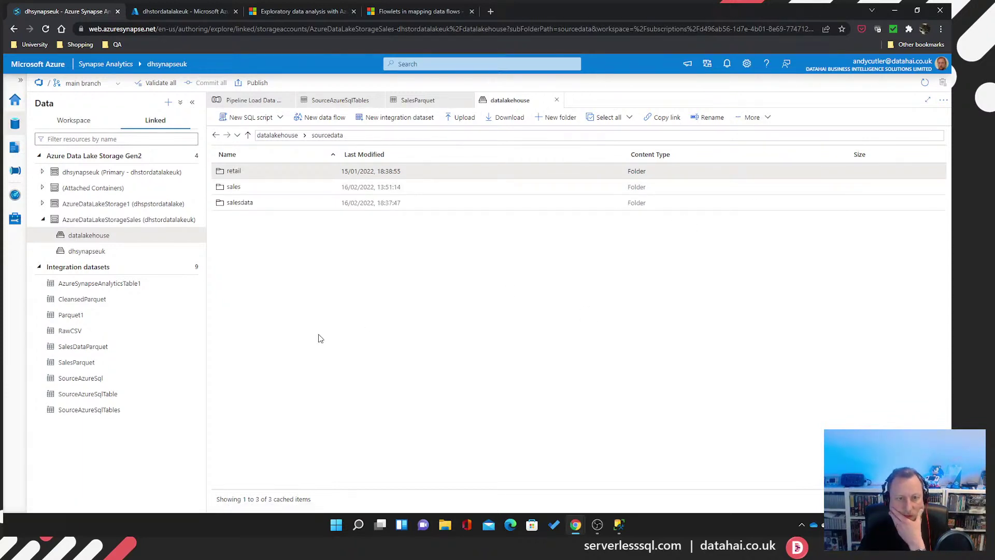
pyautogui.doubleClick(241, 206)
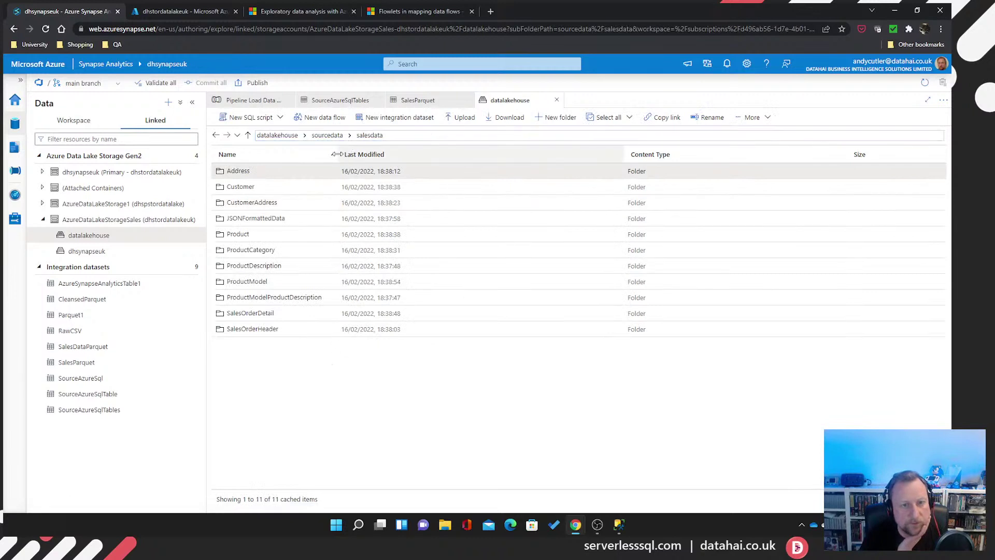
pyautogui.moveTo(337, 155); pyautogui.dragTo(359, 155)
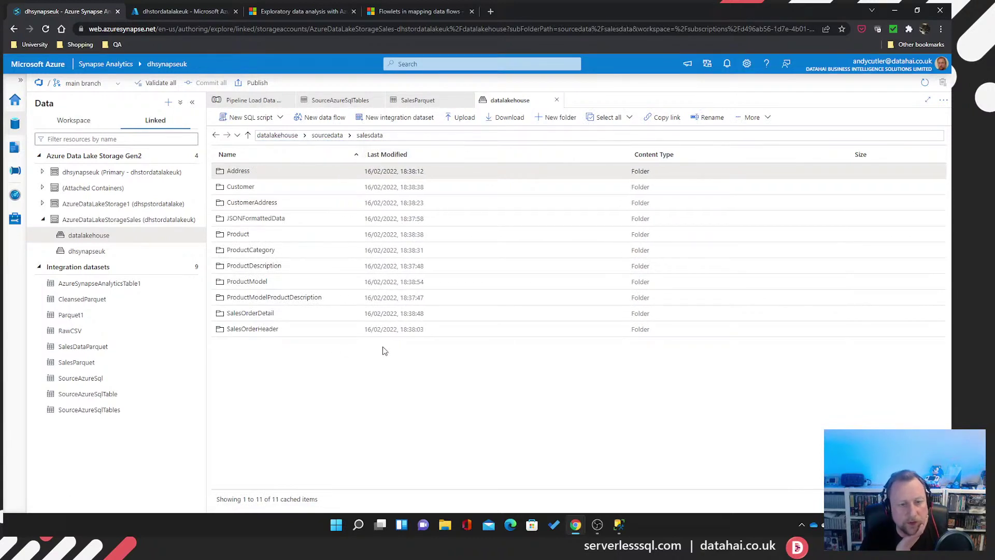
# Inspect the Parquet files in the Product and Customer folders under salesdata
pyautogui.doubleClick(238, 234)
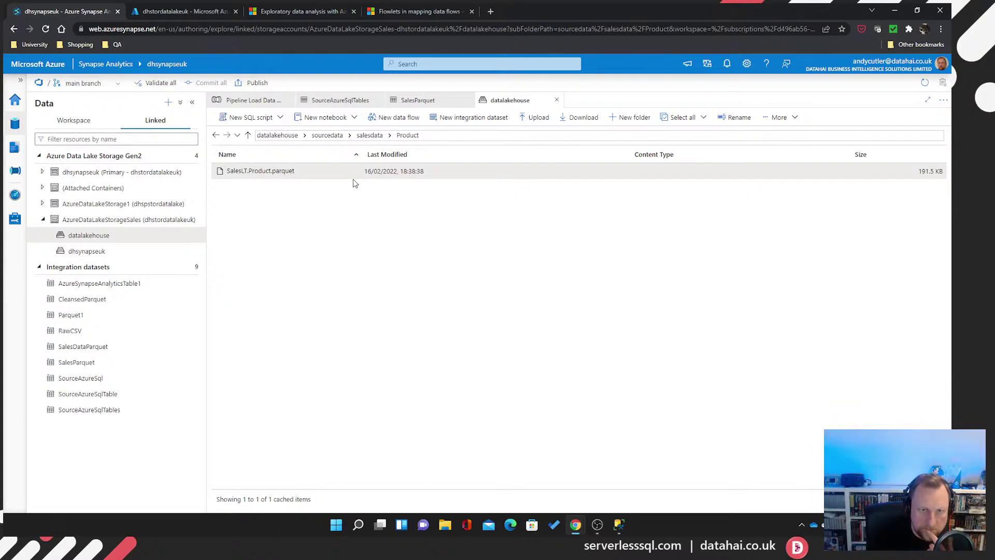
pyautogui.click(376, 139)
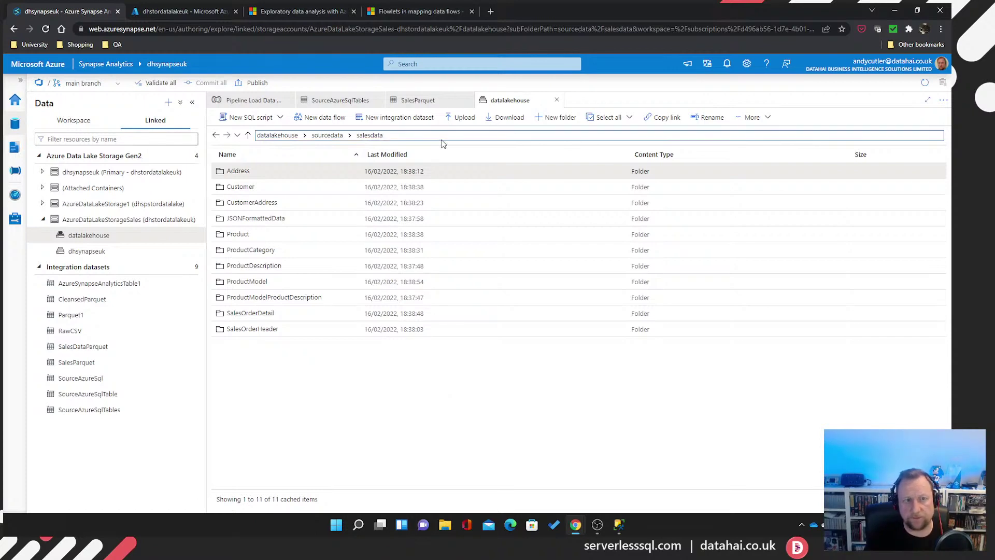
pyautogui.doubleClick(243, 188)
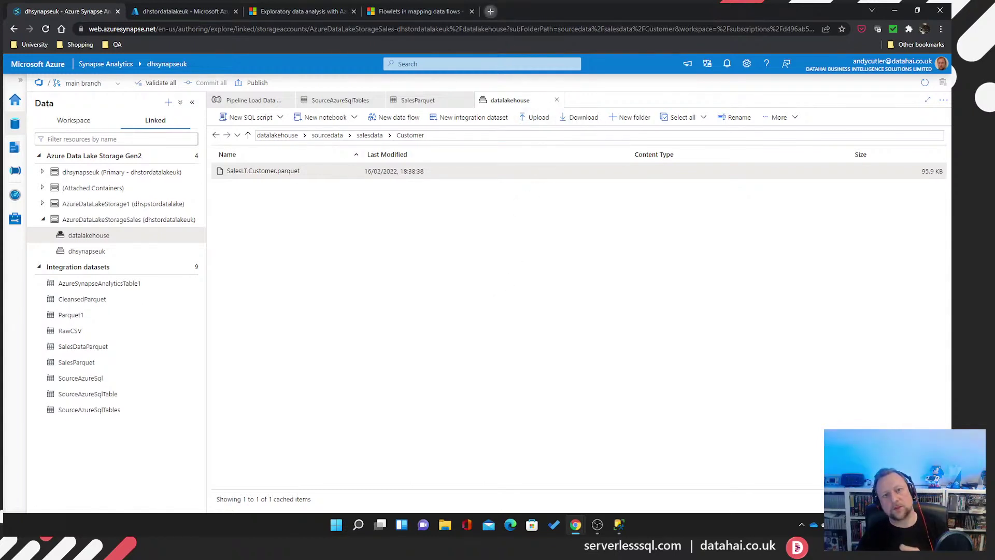
# Open serverlesssql.com in a new browser tab and close the Flowlets documentation page
pyautogui.click(490, 11)
pyautogui.write('serverlesssql.com')
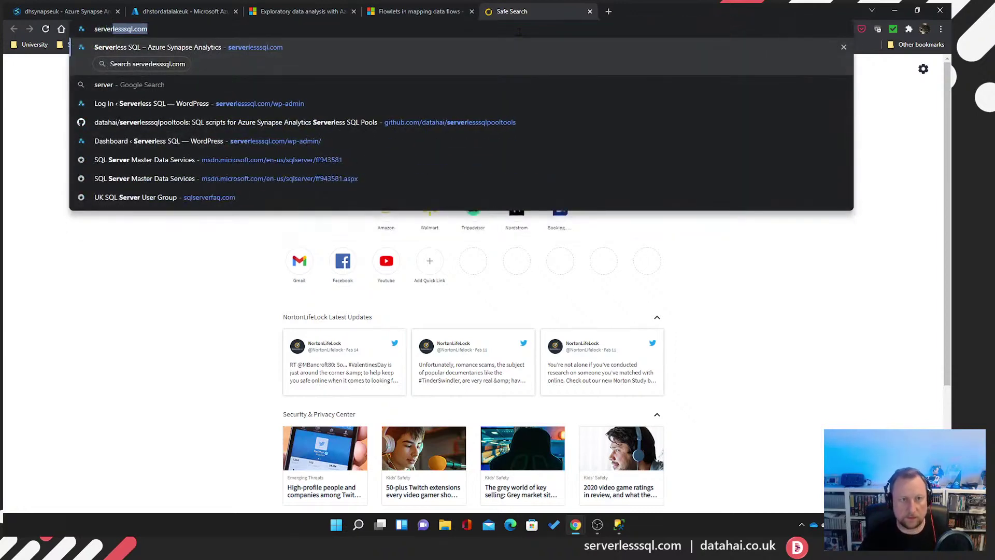
pyautogui.press('Return')
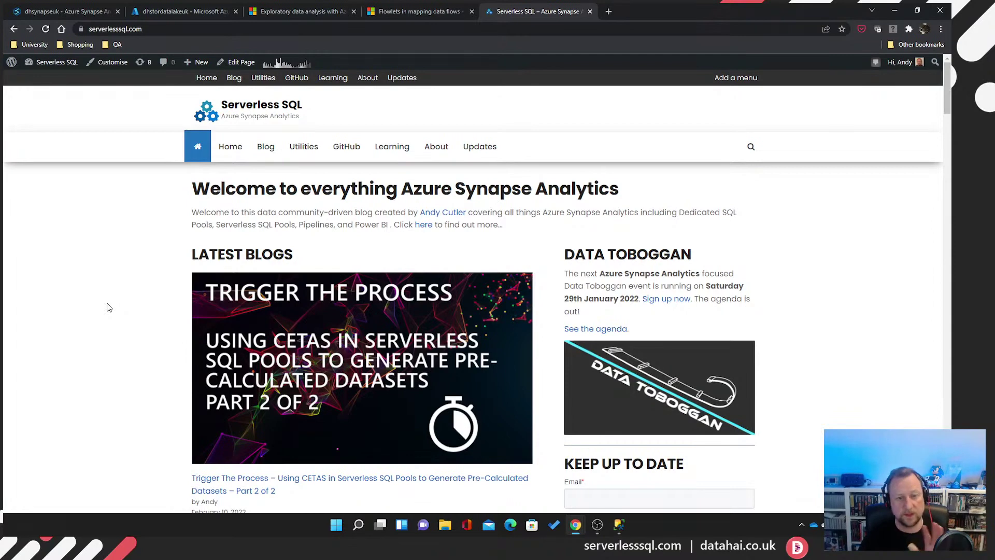
pyautogui.click(471, 11)
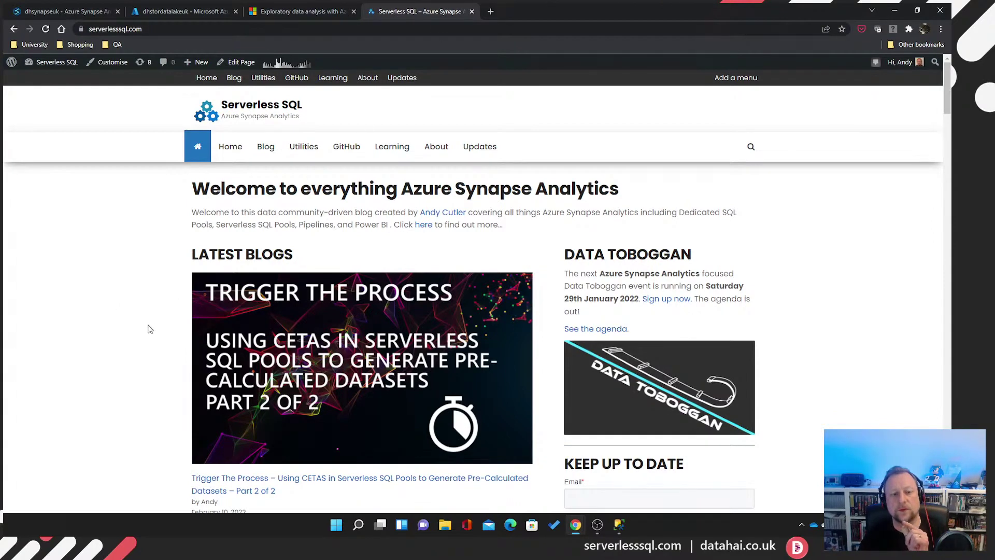
# Open the blog article on using CETAS in Serverless SQL Pools, Part 1 of 2, and read through to its view-creation code
pyautogui.scroll(-7, 150, 329)
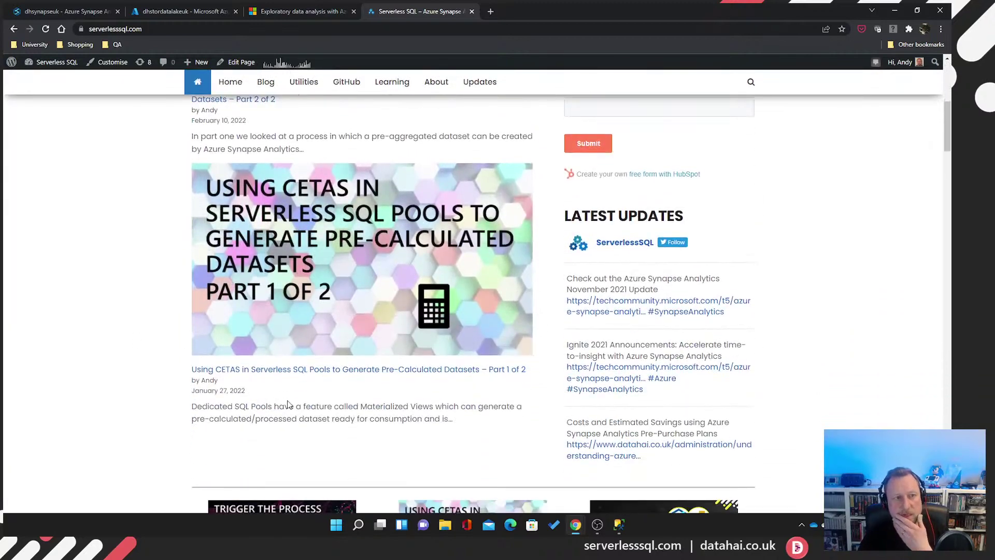
pyautogui.click(346, 375)
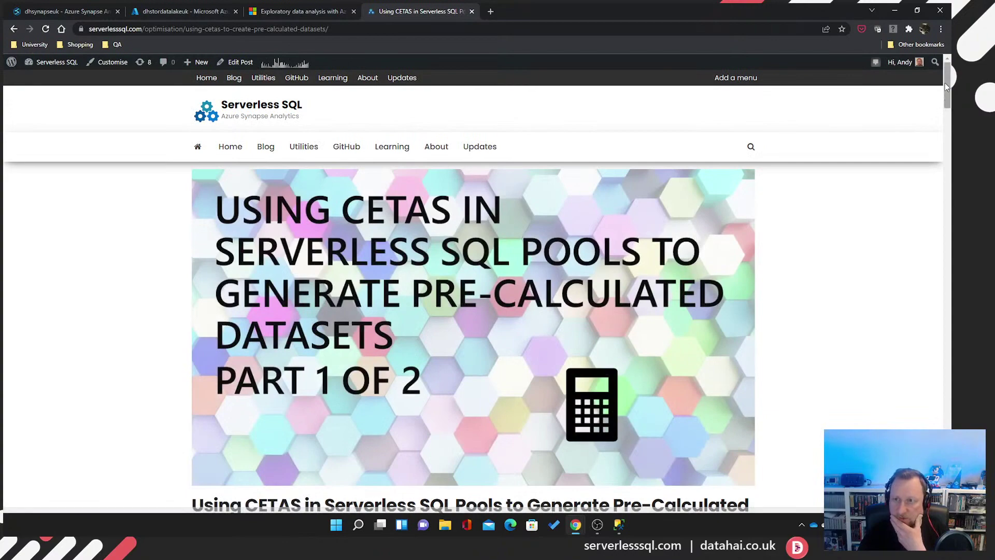
pyautogui.moveTo(944, 83); pyautogui.dragTo(950, 125)
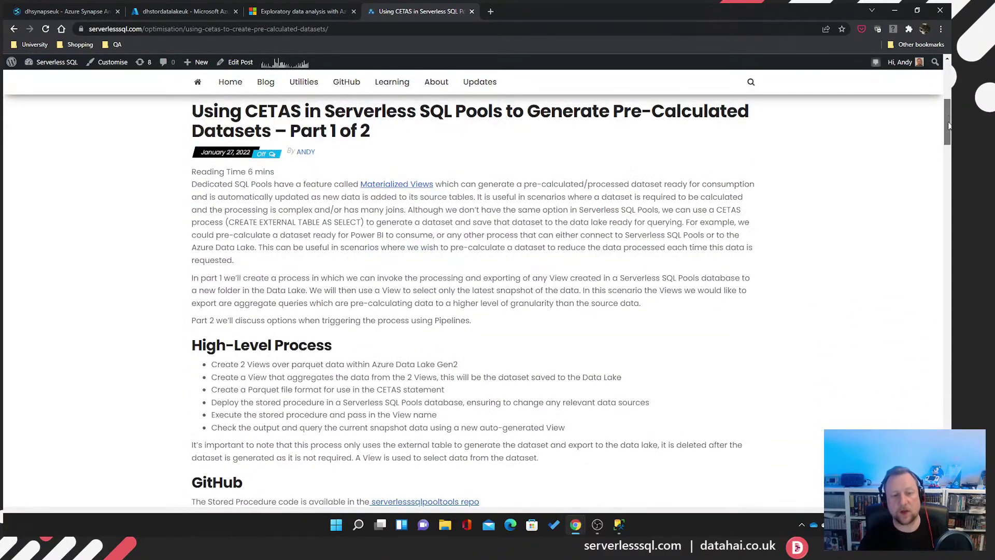
pyautogui.scroll(-3, 949, 126)
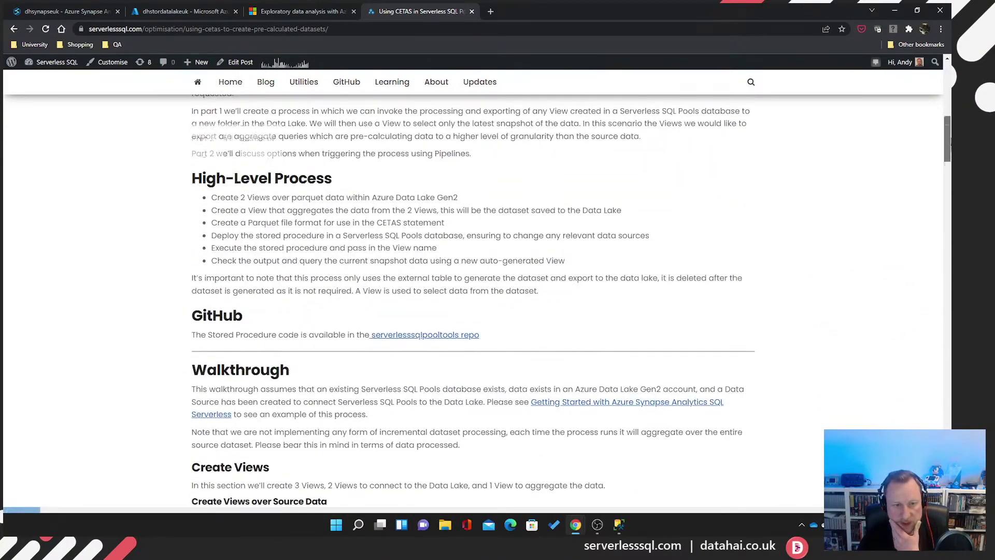
pyautogui.scroll(-8, 518, 306)
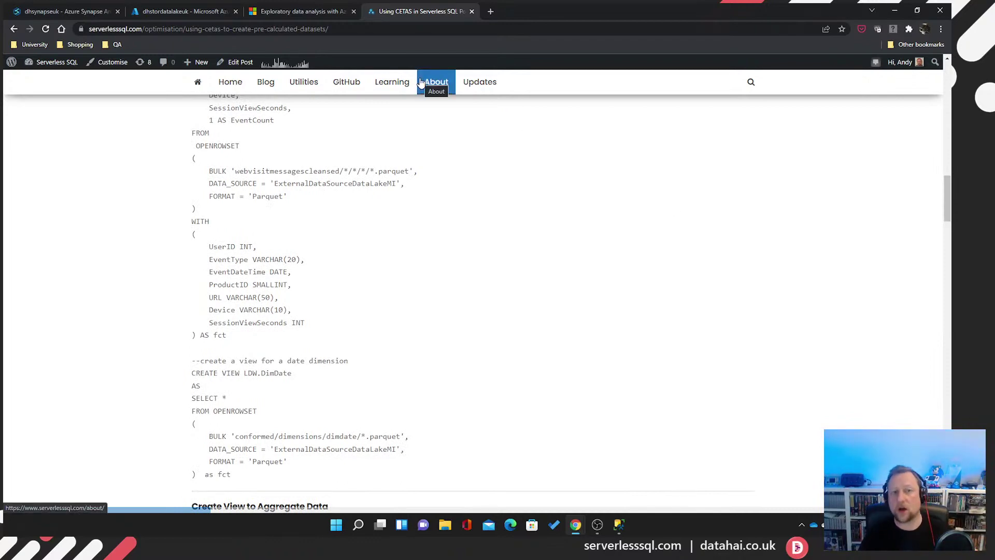
# Close the blog article and return to Pipeline Load Data Lake in the Synapse workspace, enlarging its canvas slightly
pyautogui.click(472, 10)
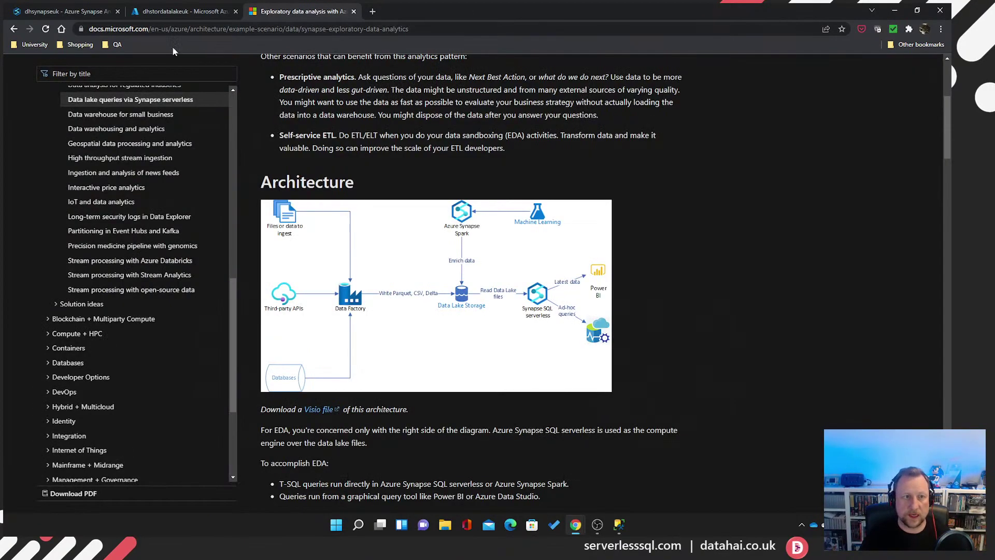
pyautogui.click(61, 11)
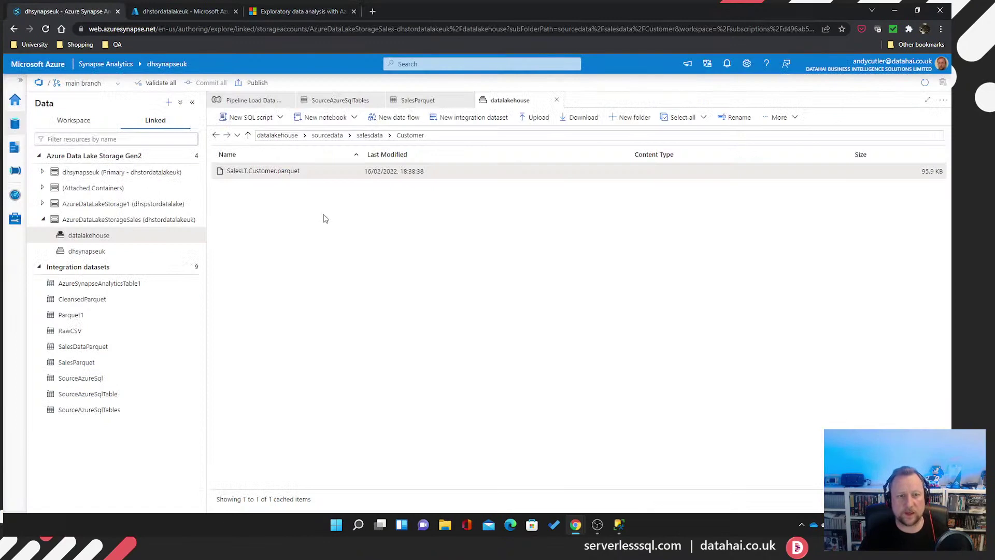
pyautogui.click(248, 104)
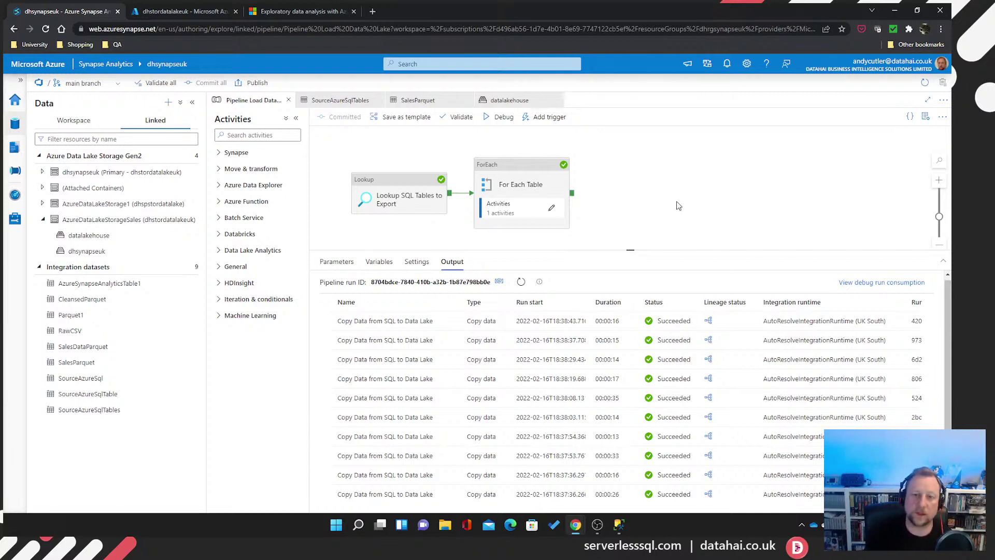
pyautogui.moveTo(630, 250); pyautogui.dragTo(630, 260)
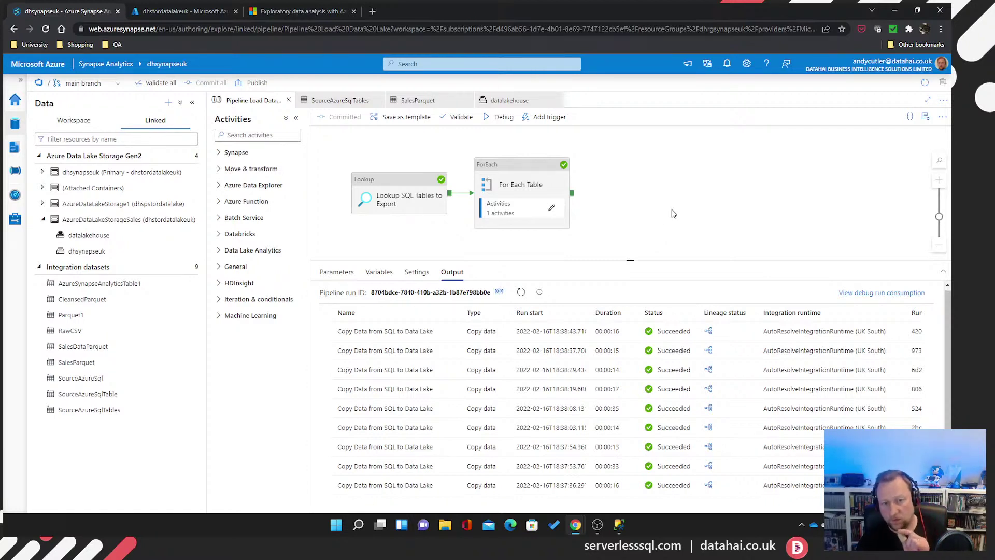
# Return to the salesdata folder in datalakehouse and close the open SalesParquet and SourceAzureSqlTables datasets
pyautogui.click(534, 104)
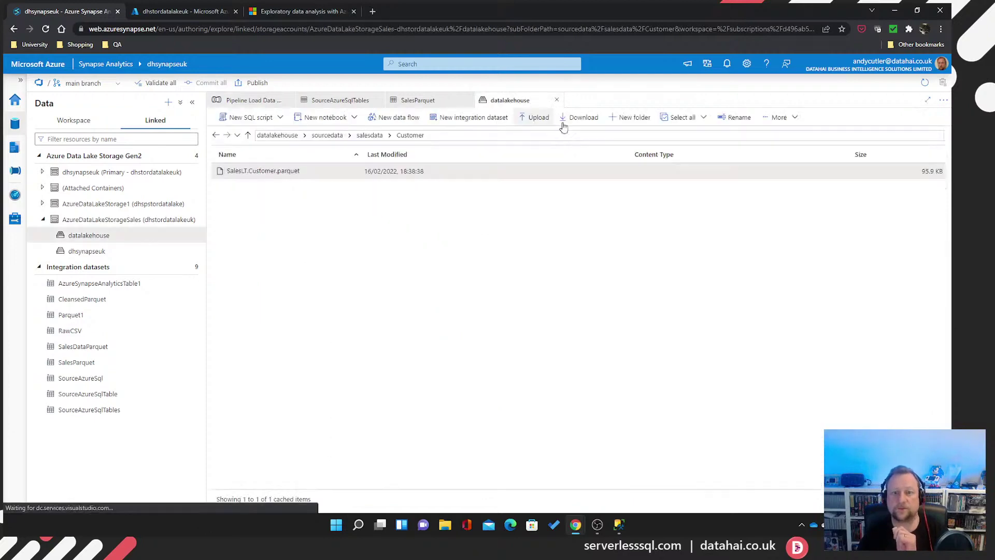
pyautogui.click(369, 136)
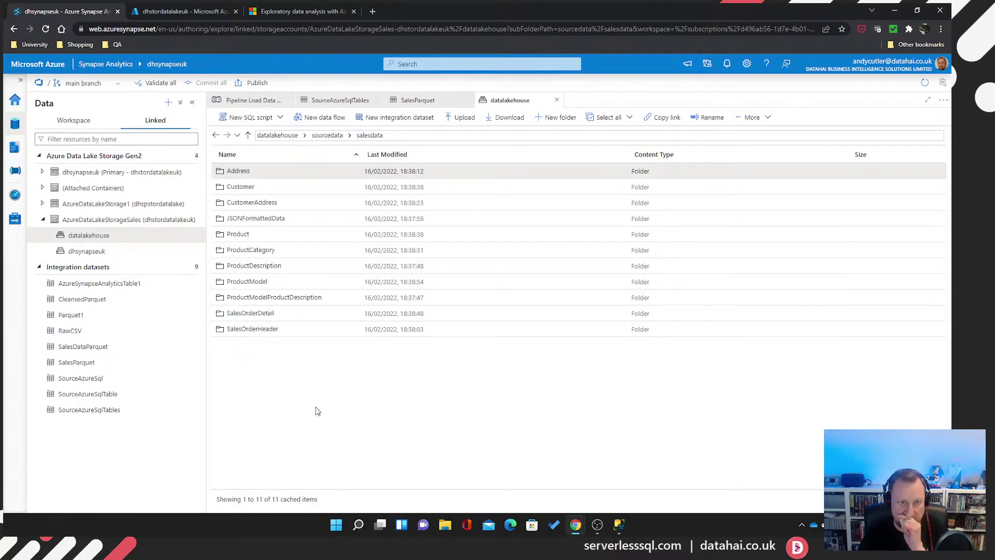
pyautogui.click(431, 102)
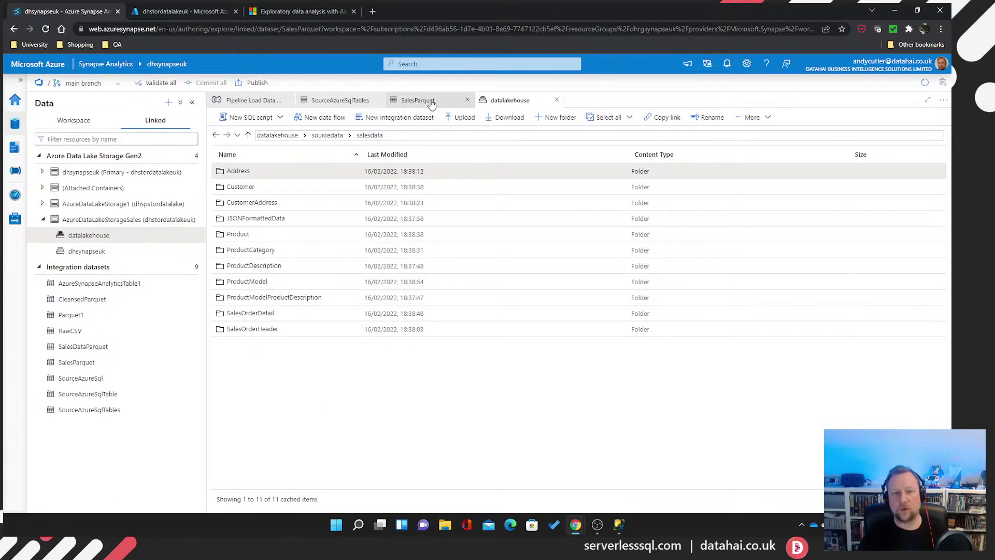
pyautogui.click(467, 101)
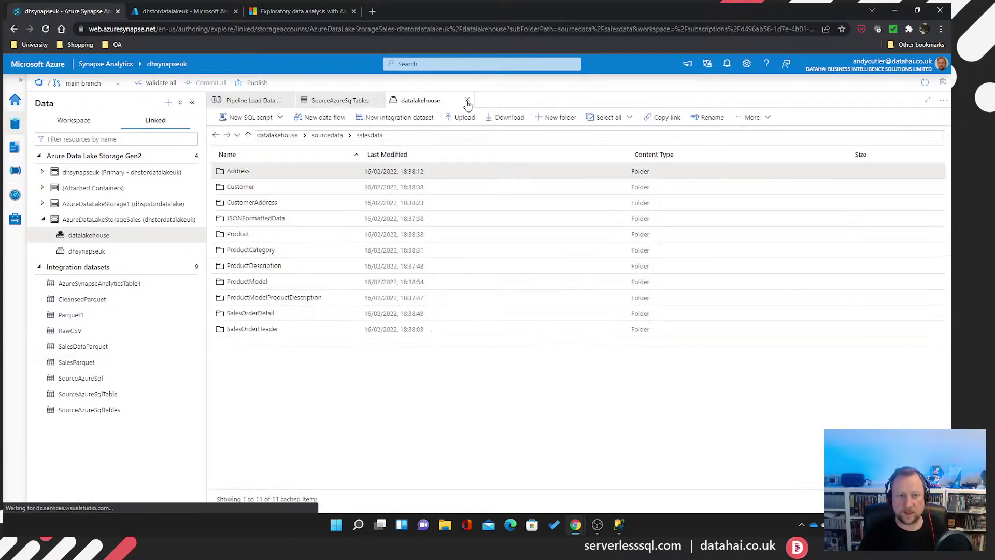
pyautogui.click(369, 101)
pyautogui.click(379, 101)
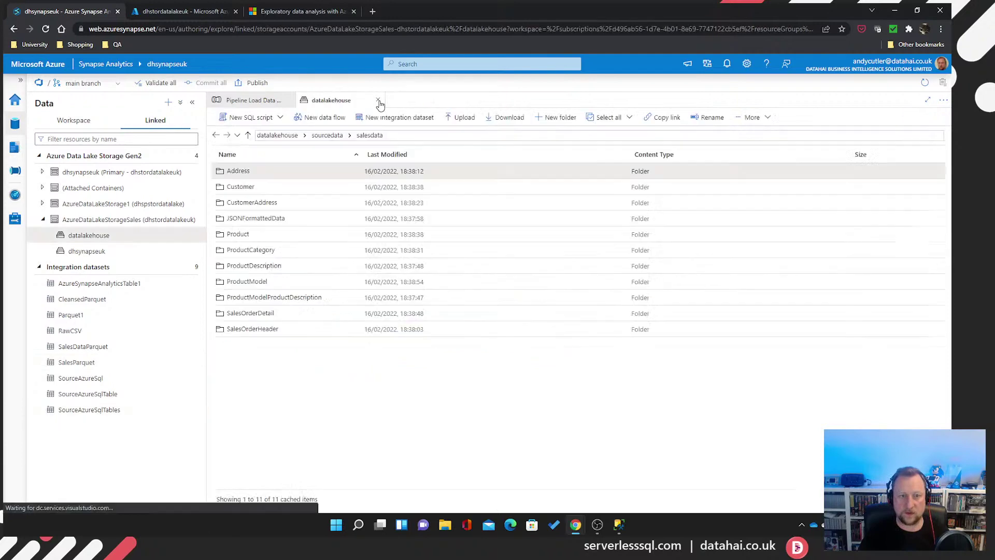
# Look over Pipeline Load Data Lake again and view the actions available for the Product folder in salesdata
pyautogui.click(254, 100)
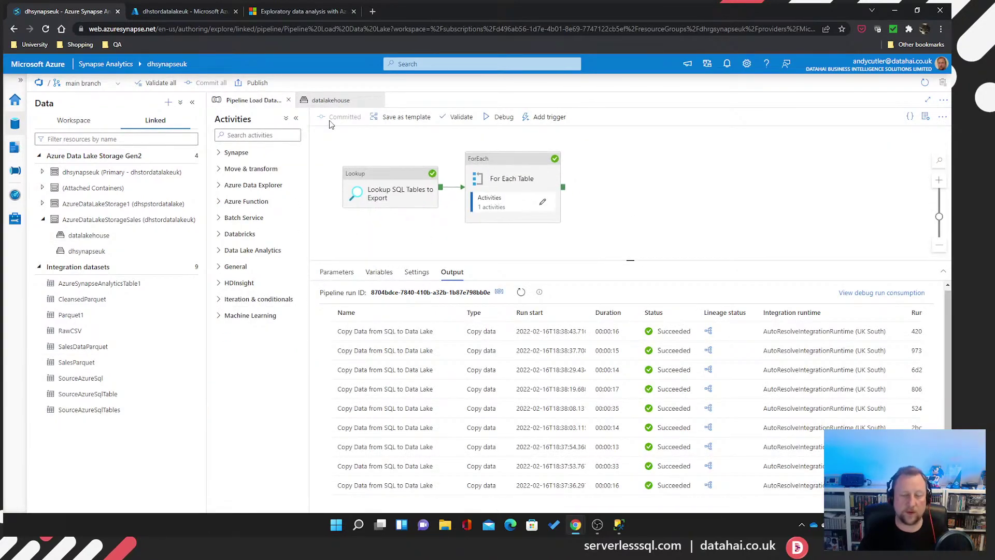
pyautogui.click(351, 101)
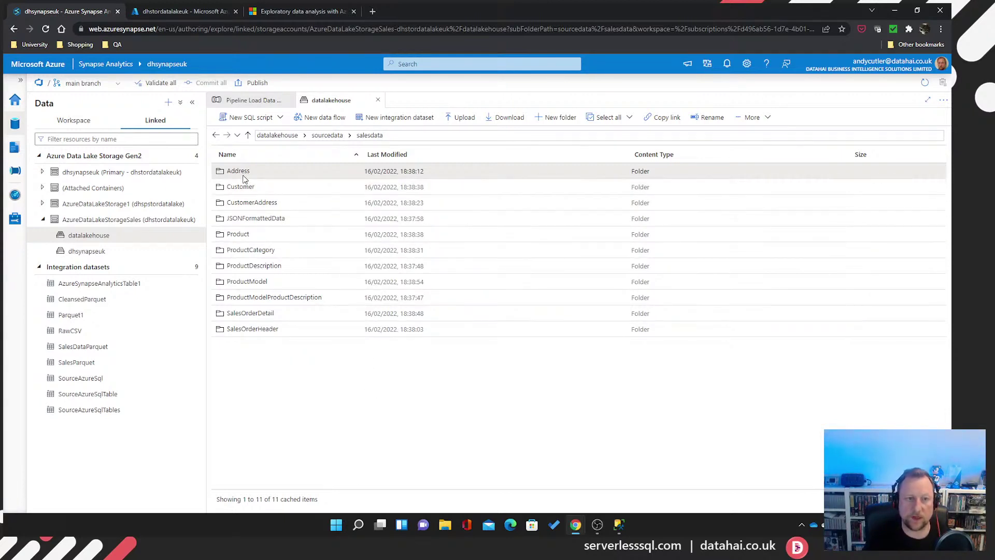
pyautogui.rightClick(237, 234)
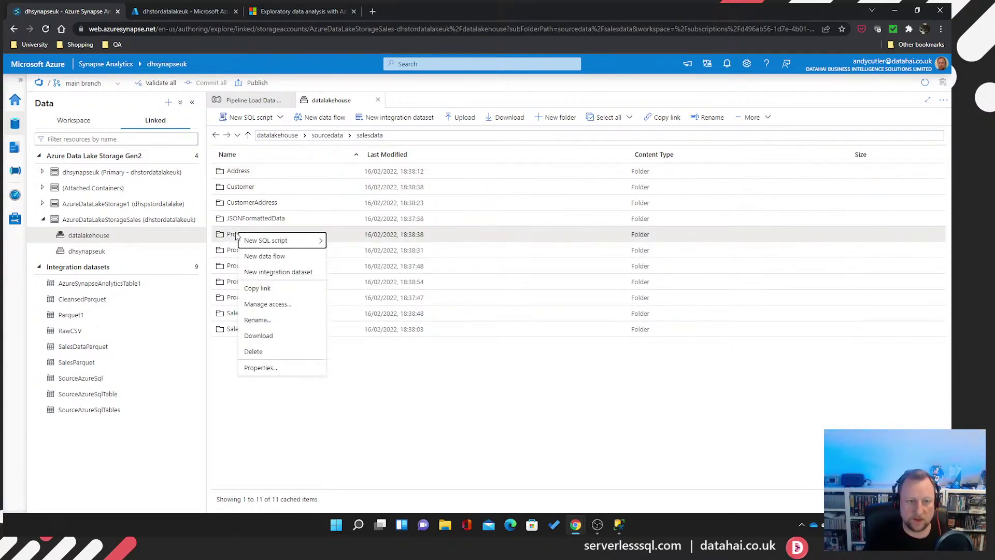
pyautogui.click(373, 394)
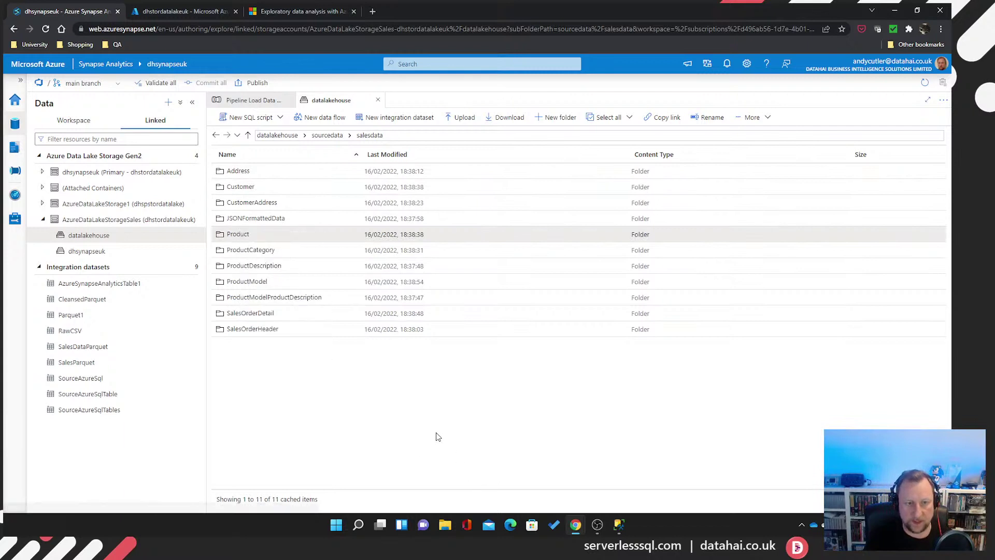
# Check the Parquet file inside the Product folder and its SQL script options, then return through sourcedata to the salesdata folder
pyautogui.doubleClick(248, 235)
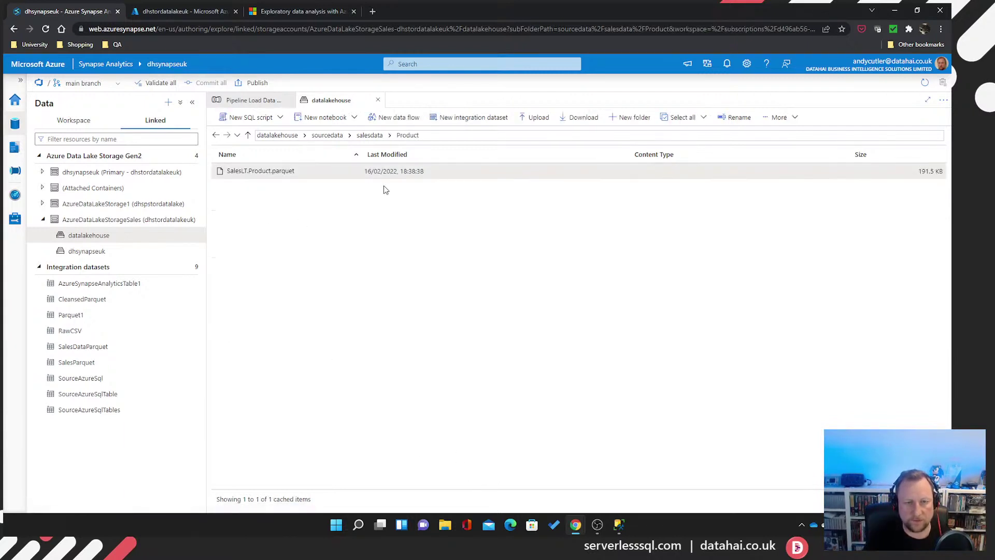
pyautogui.rightClick(275, 178)
pyautogui.moveTo(296, 187)
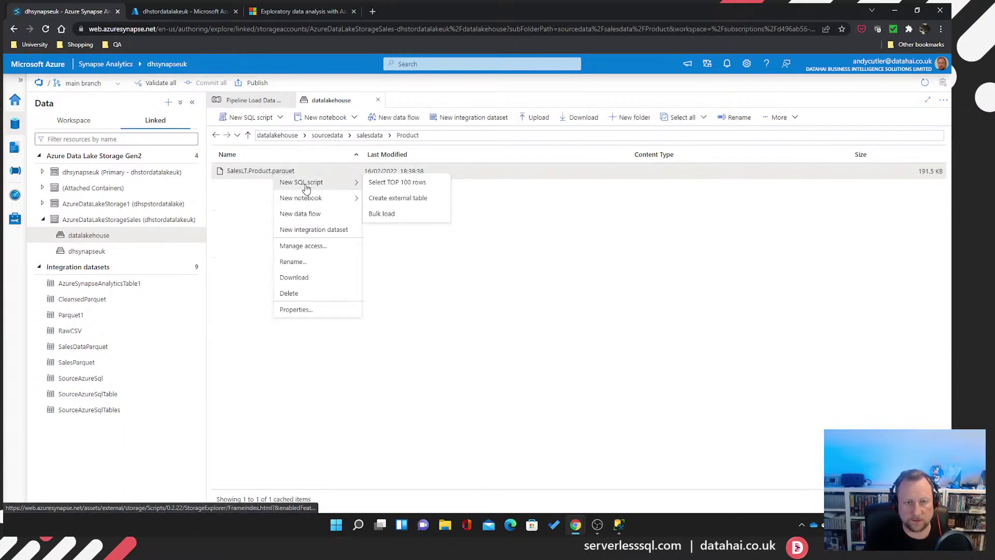
pyautogui.click(369, 135)
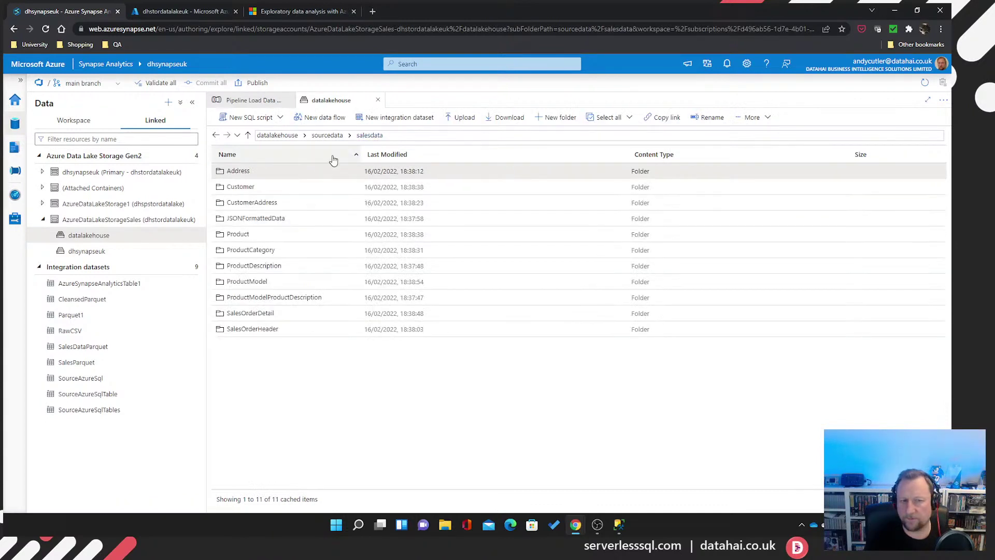
pyautogui.click(332, 136)
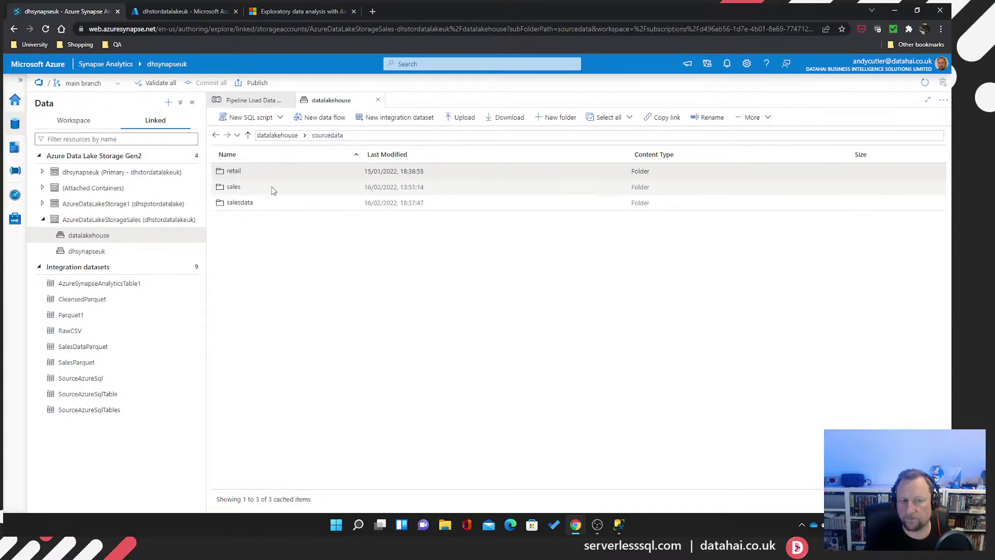
pyautogui.rightClick(244, 203)
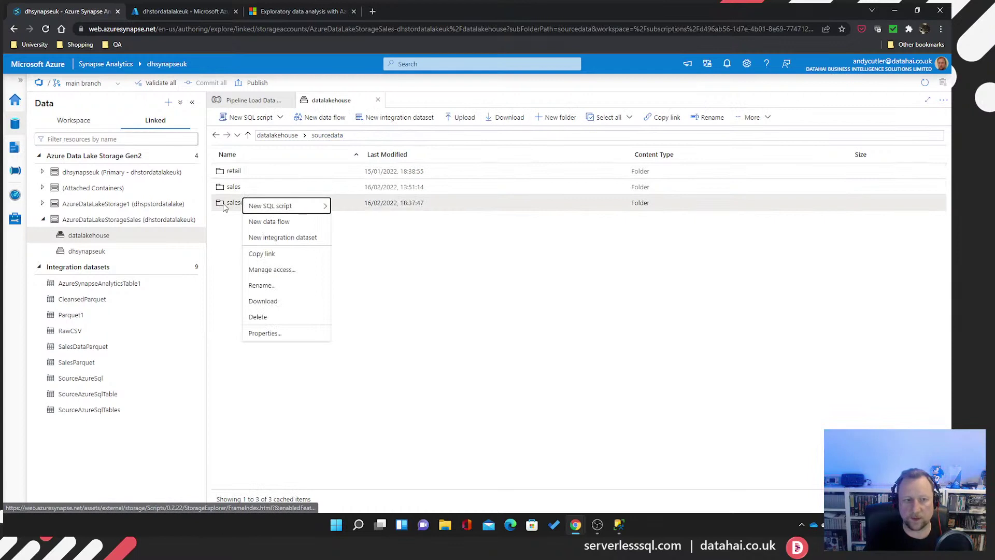
pyautogui.click(235, 203)
pyautogui.doubleClick(235, 203)
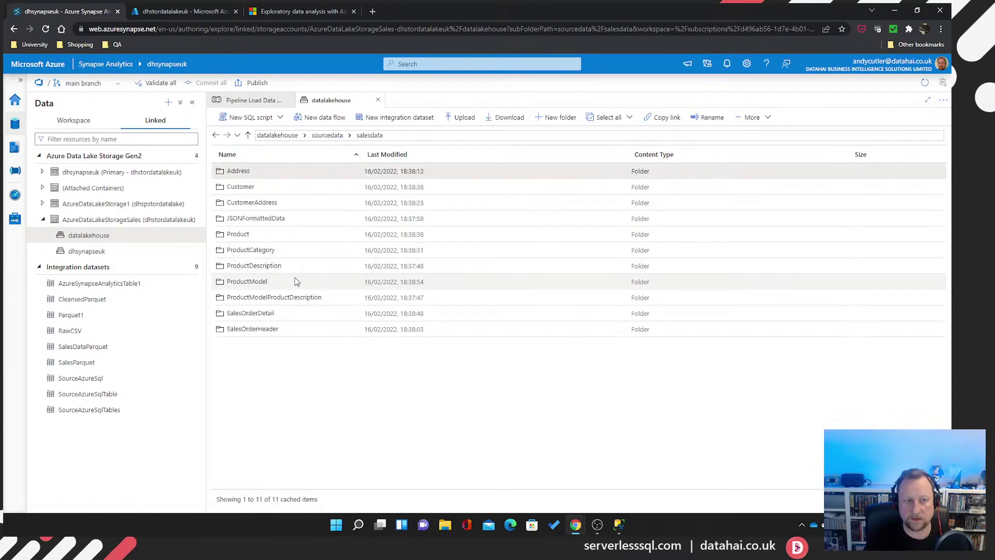
# Generate a Select TOP 100 rows SQL script for the Product folder with the file type set to Parquet format
pyautogui.rightClick(246, 237)
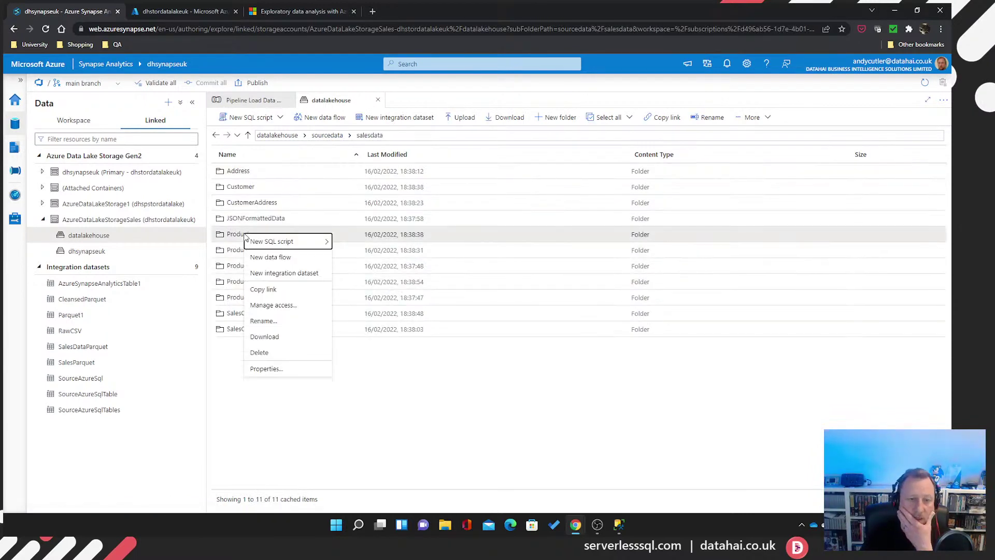
pyautogui.moveTo(281, 243)
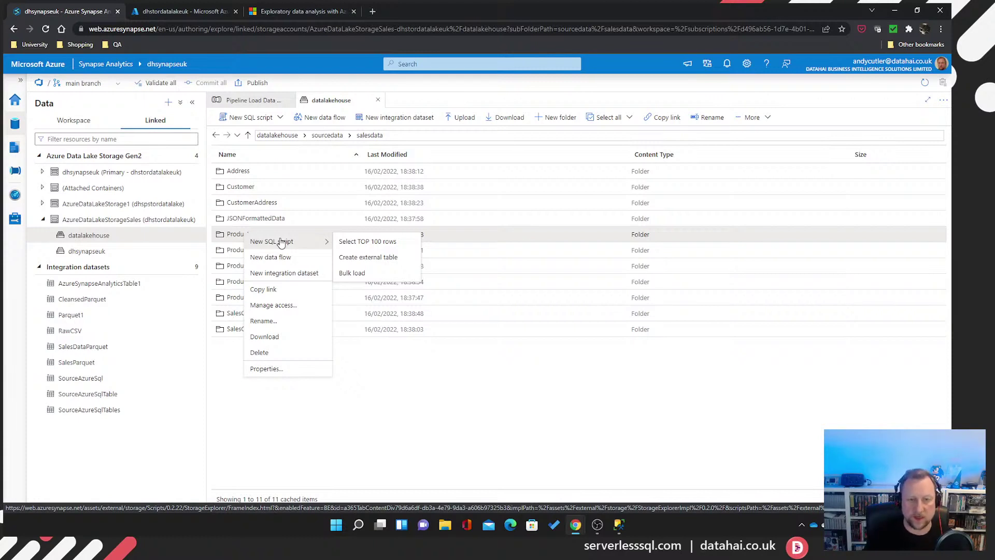
pyautogui.click(376, 244)
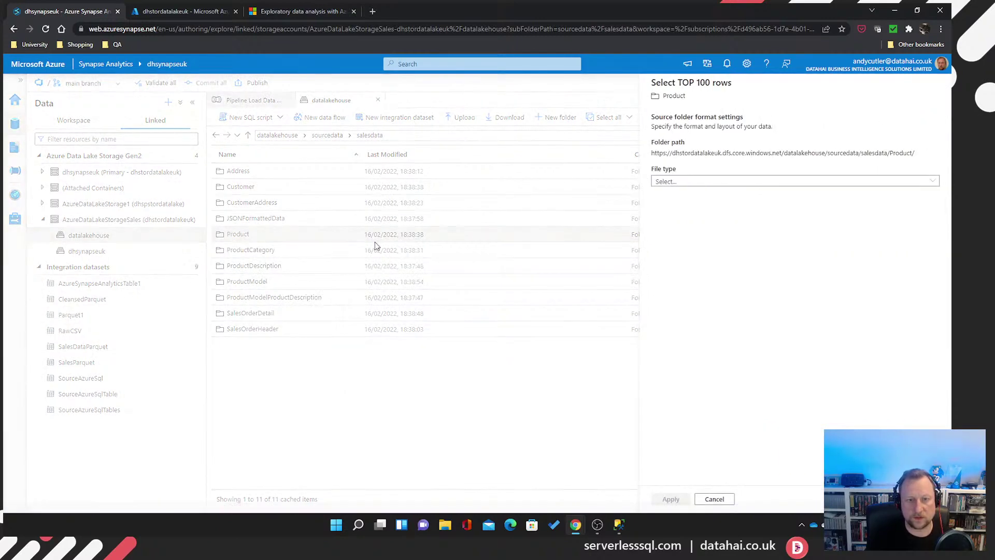
pyautogui.click(701, 182)
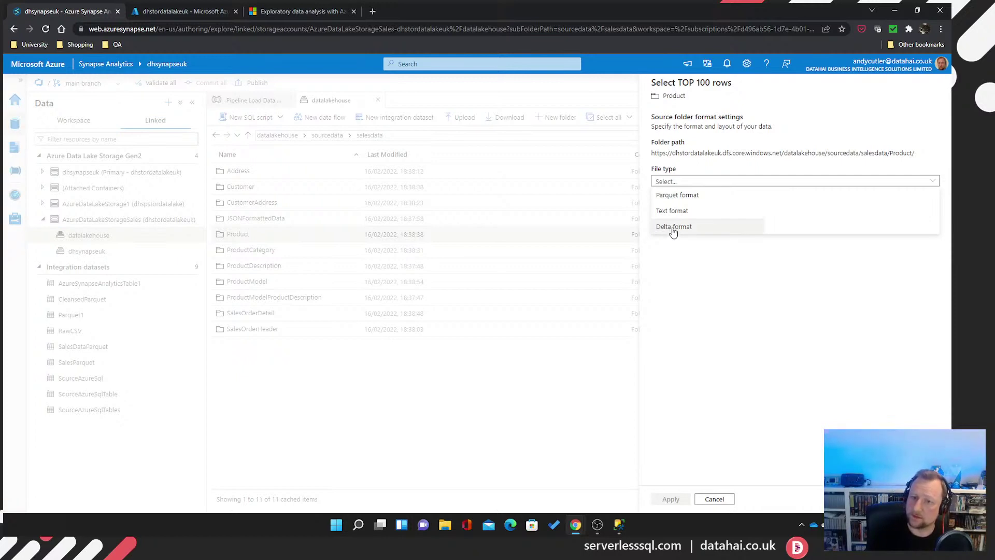
pyautogui.click(677, 196)
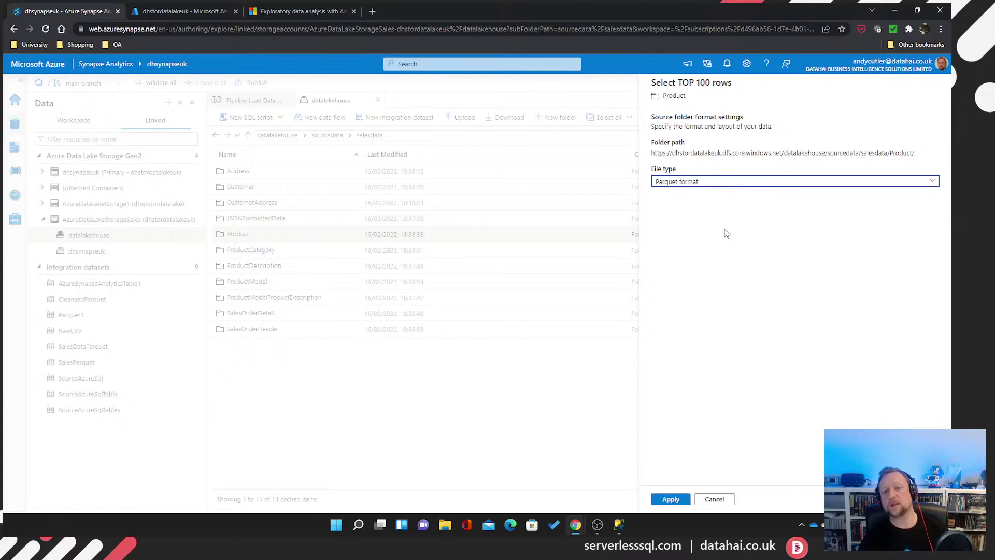
pyautogui.click(672, 500)
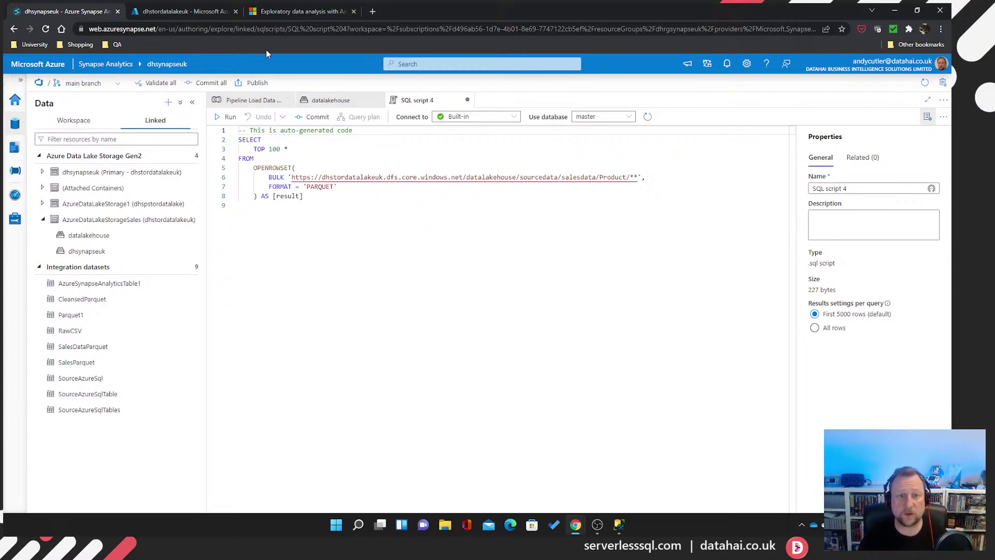
# Insert blank lines between the auto-generated comment and the SELECT query, and adjust the width of the data pane
pyautogui.click(410, 131)
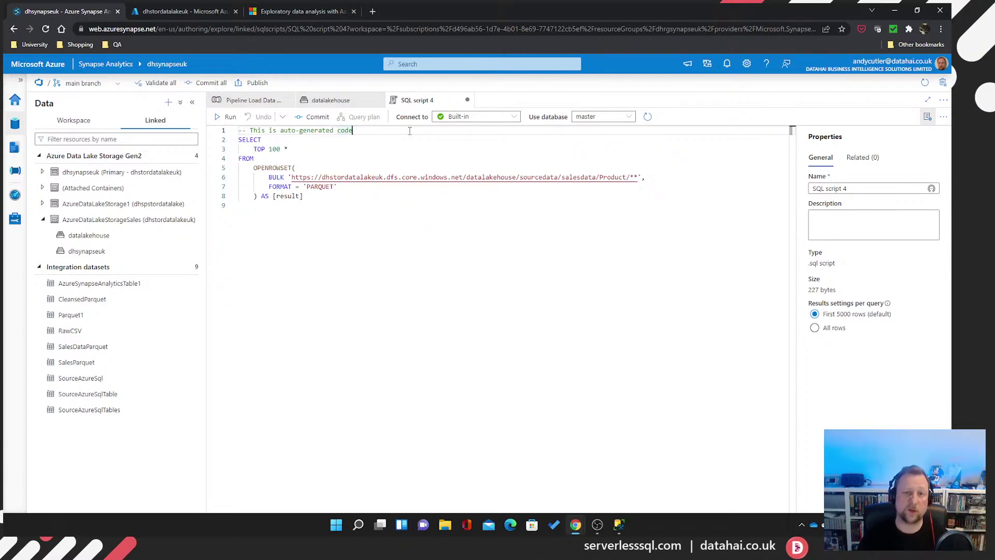
pyautogui.press('Return')
pyautogui.press('Return')
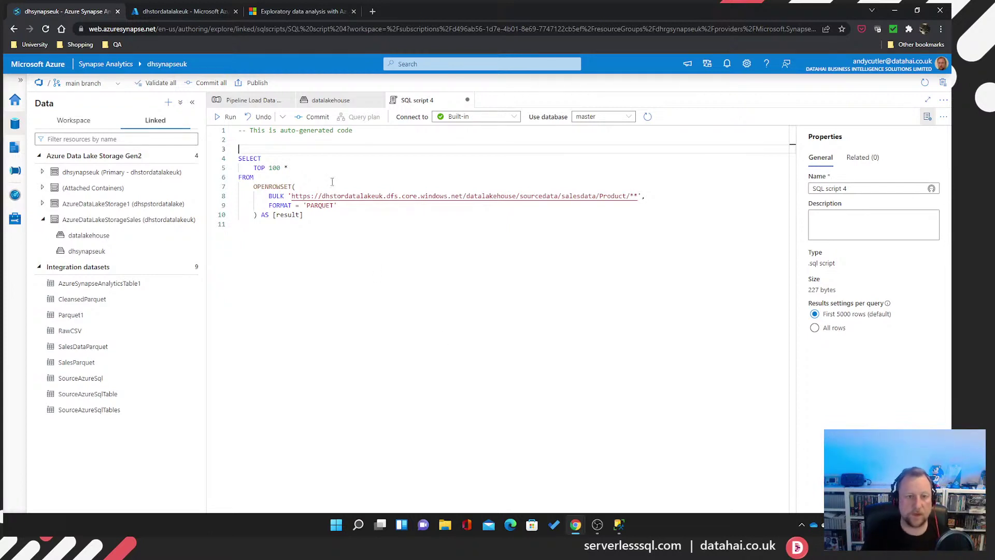
pyautogui.keyDown('shift'); pyautogui.click(372, 242); pyautogui.keyUp('shift')
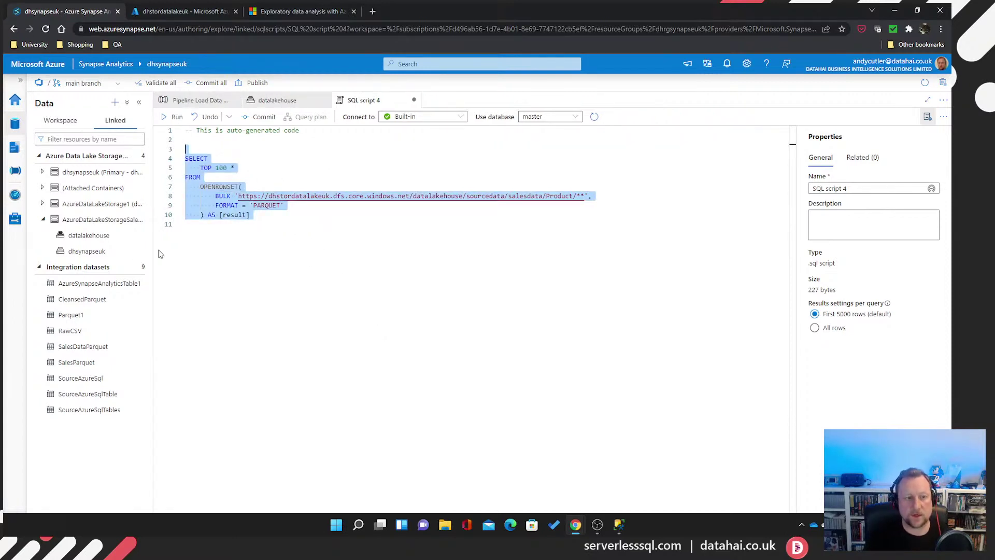
pyautogui.moveTo(153, 253); pyautogui.dragTo(215, 255)
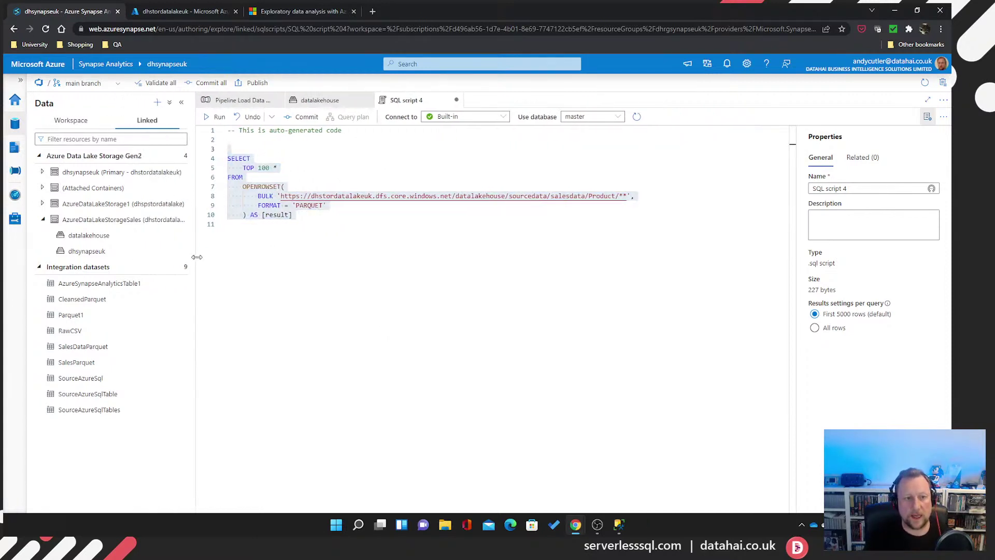
pyautogui.click(403, 150)
pyautogui.press('Return')
pyautogui.press('Return')
pyautogui.press('Up')
pyautogui.press('Up')
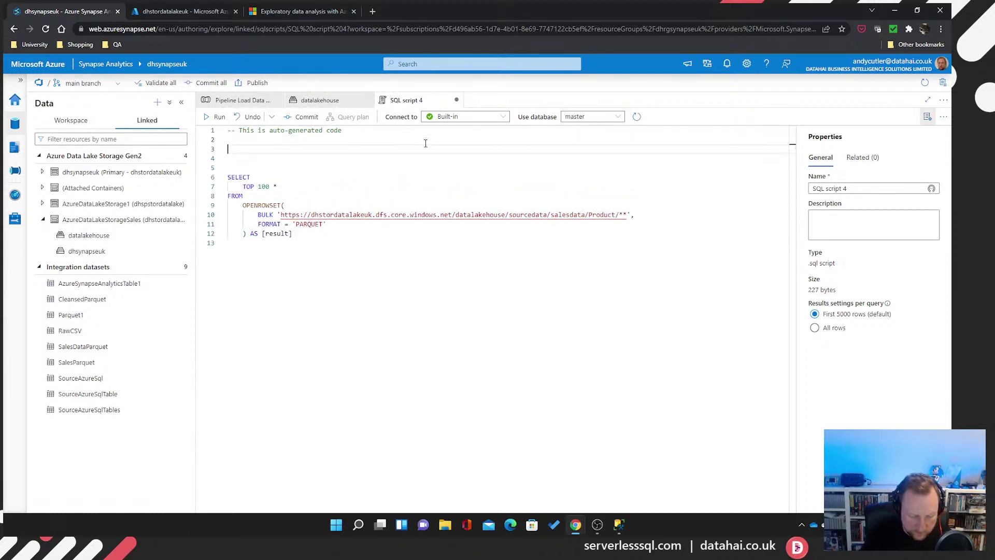
# Write CREATE DATABASE DataLakeStream above the SELECT query and run only that statement
pyautogui.write('CREATE DATABA')
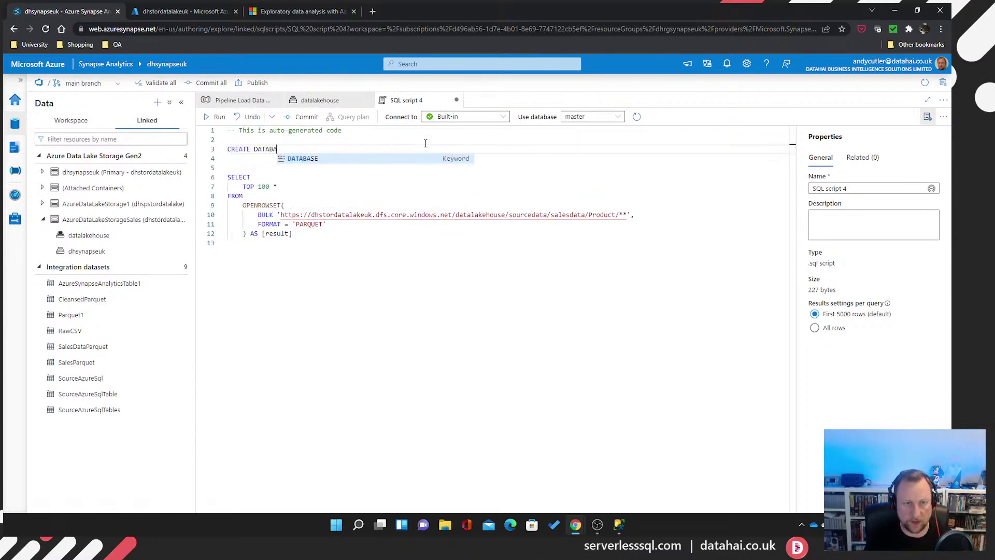
pyautogui.write('SE DataLakeSTre')
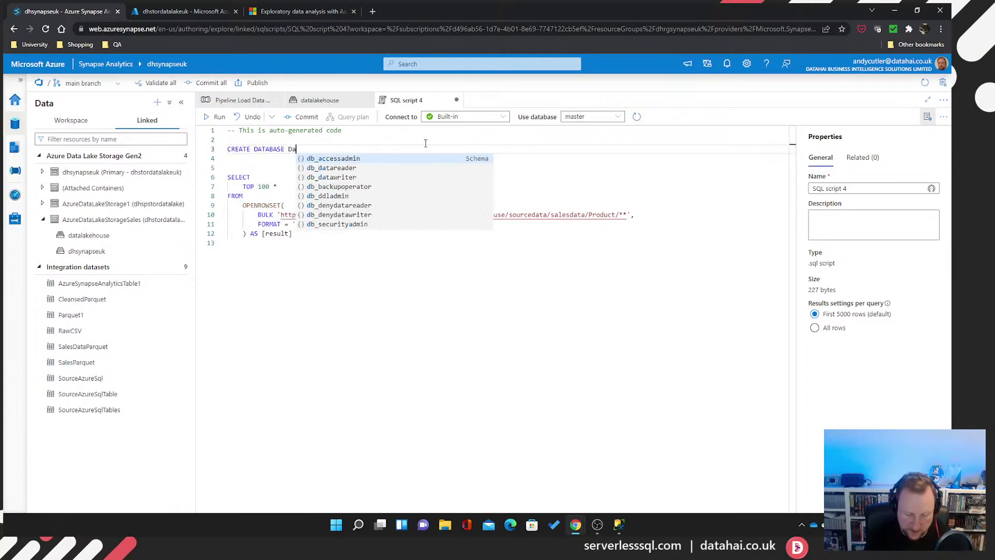
pyautogui.press('BackSpace')
pyautogui.press('BackSpace')
pyautogui.press('BackSpace')
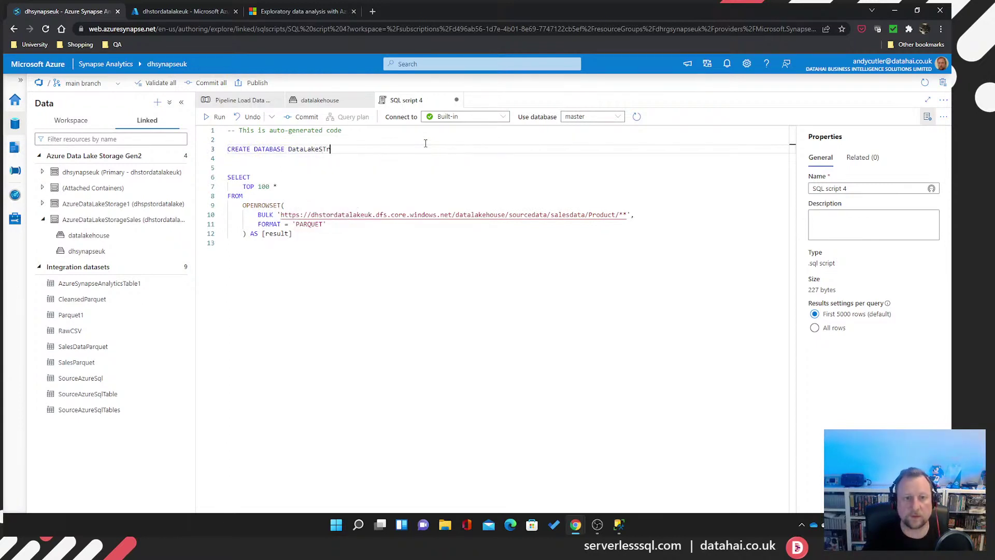
pyautogui.write('tream')
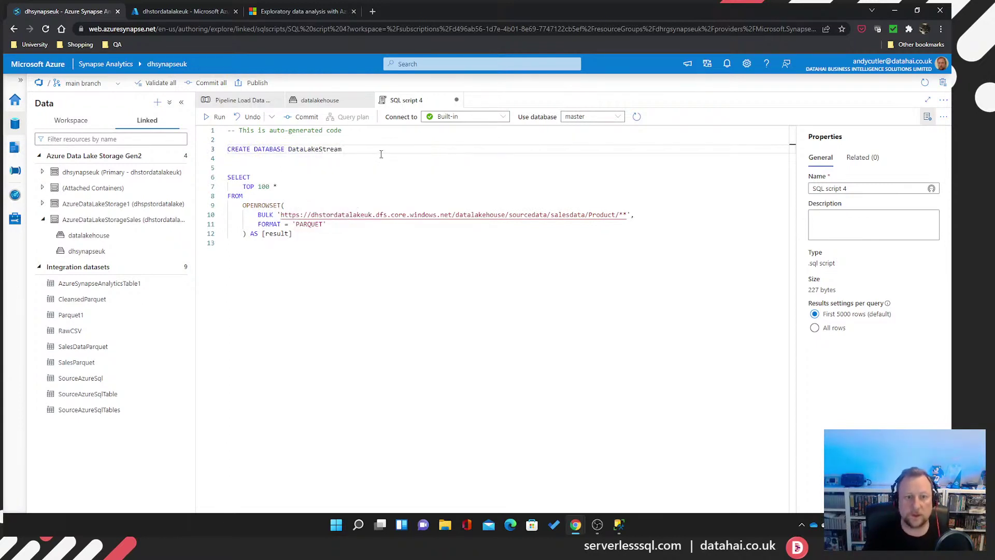
pyautogui.keyDown('shift'); pyautogui.click(227, 149); pyautogui.keyUp('shift')
pyautogui.click(209, 115)
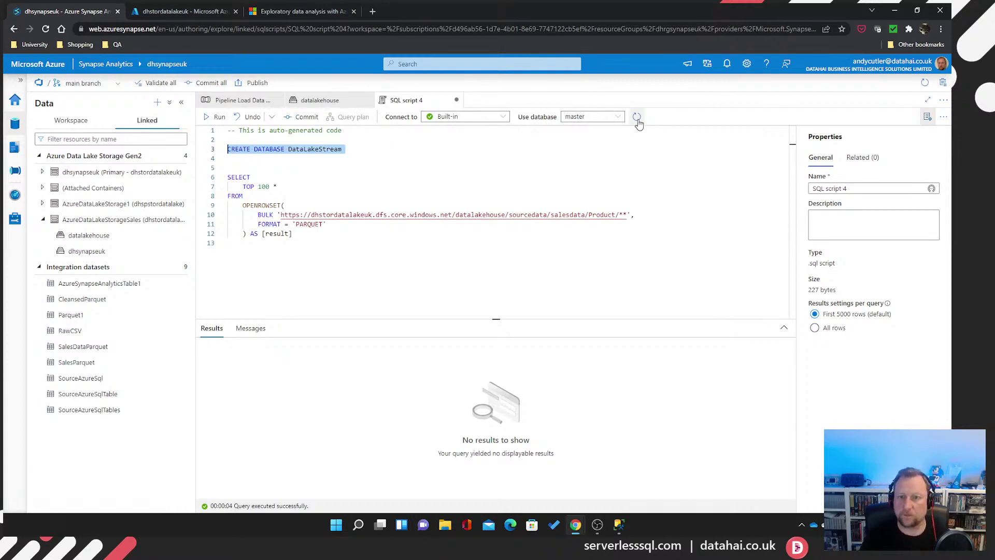
# Switch the script's database to DataLakeStream, run only the Product SELECT query and enlarge the results area
pyautogui.click(620, 117)
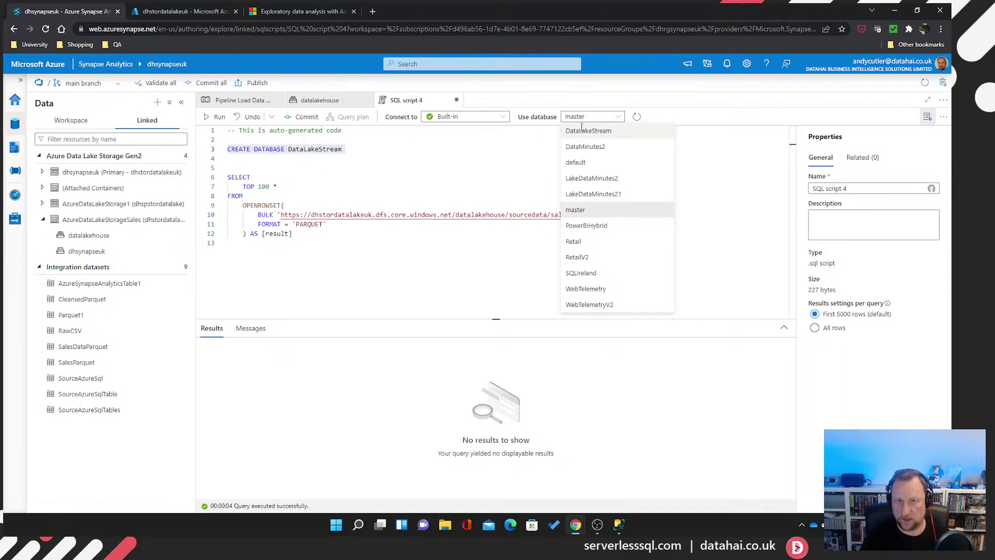
pyautogui.click(581, 130)
pyautogui.click(288, 168)
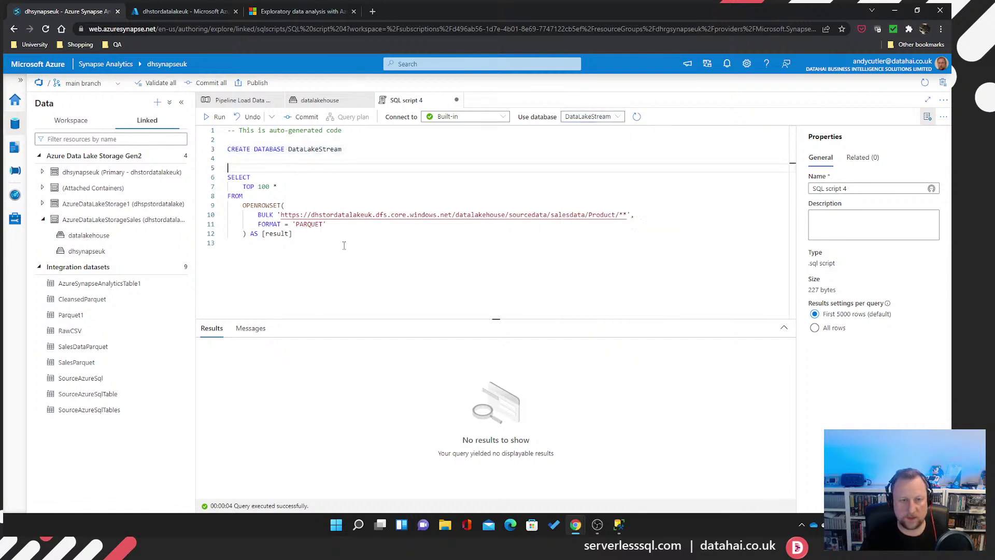
pyautogui.moveTo(315, 263); pyautogui.dragTo(227, 177)
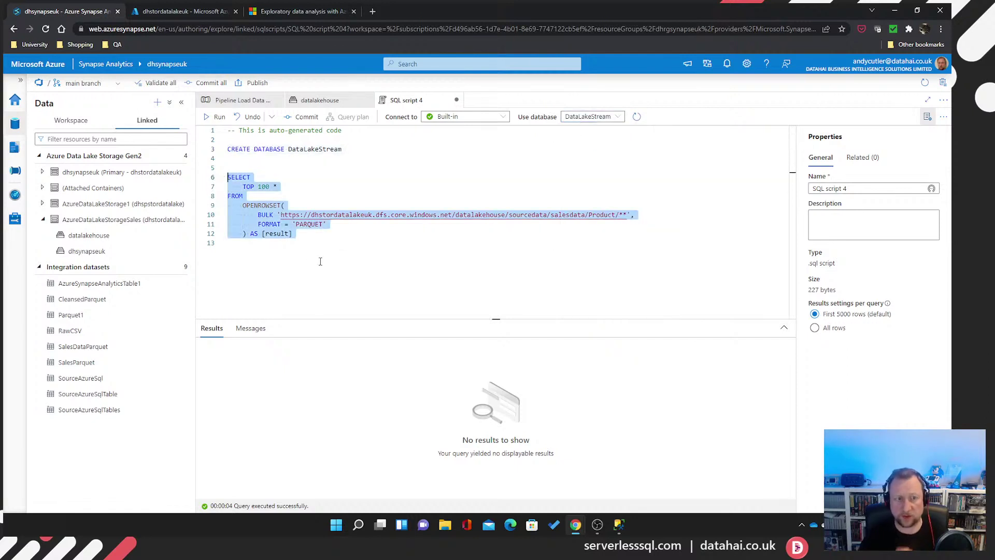
pyautogui.click(216, 117)
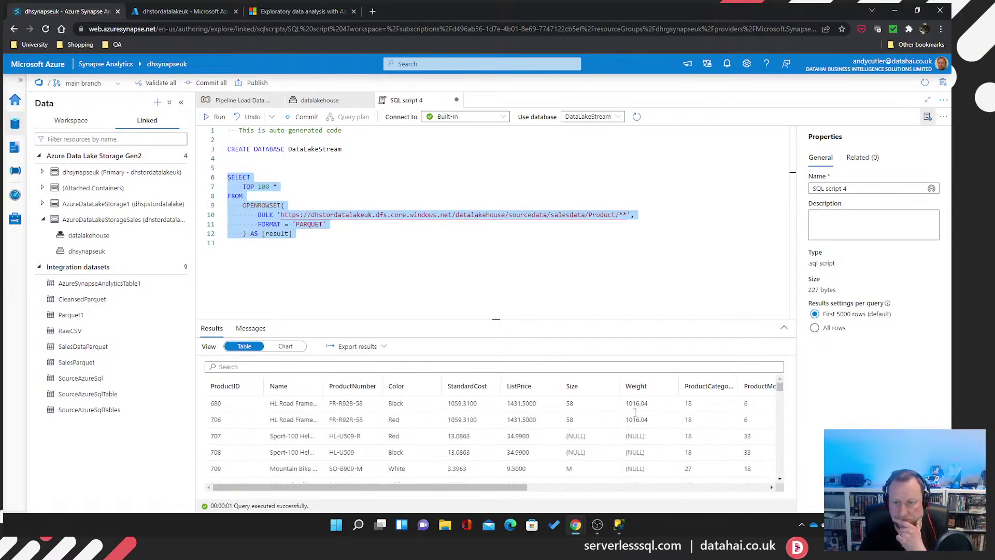
pyautogui.moveTo(501, 487); pyautogui.dragTo(469, 492)
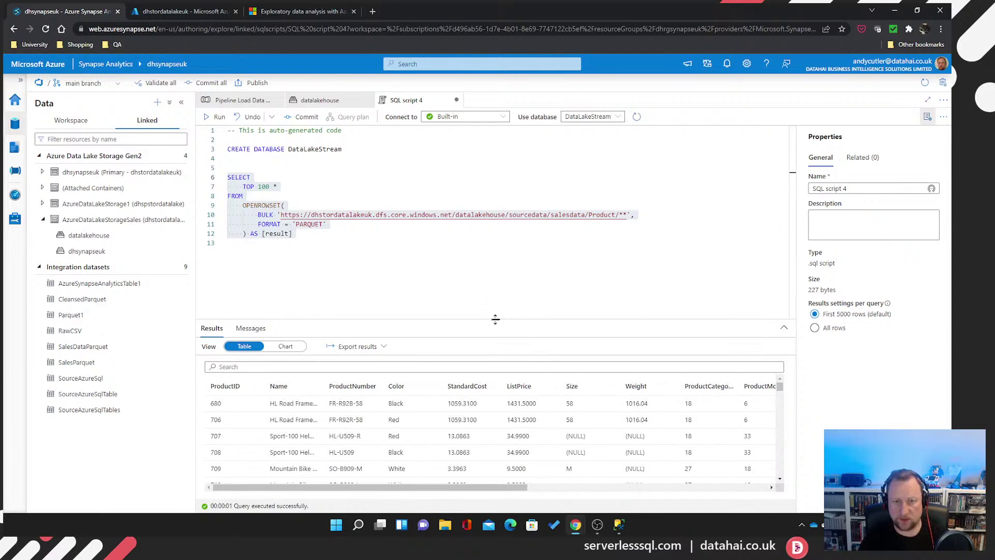
pyautogui.moveTo(496, 319); pyautogui.dragTo(498, 281)
pyautogui.click(532, 263)
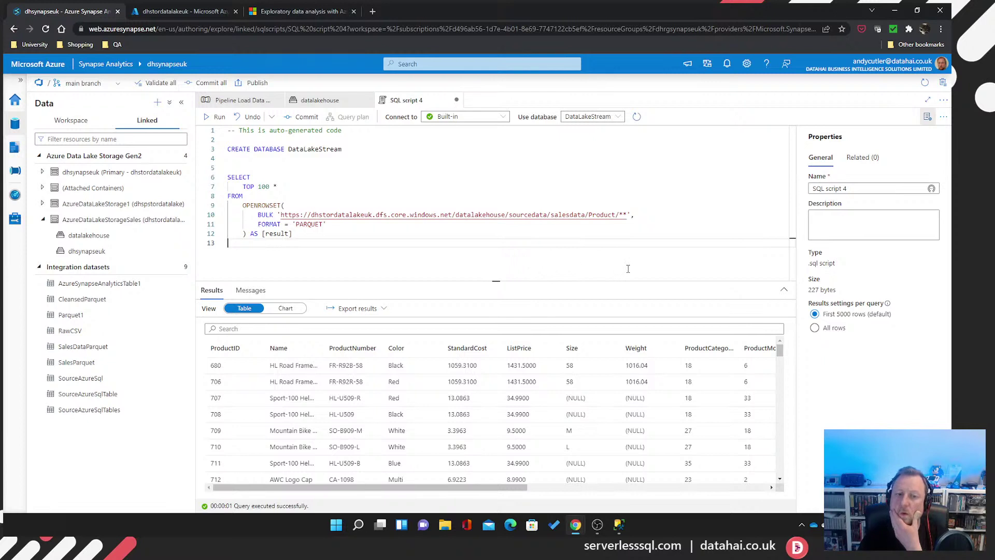
# Remove TOP 100 from the Product query and add CREATE VIEW on a new line directly above SELECT
pyautogui.click(322, 234)
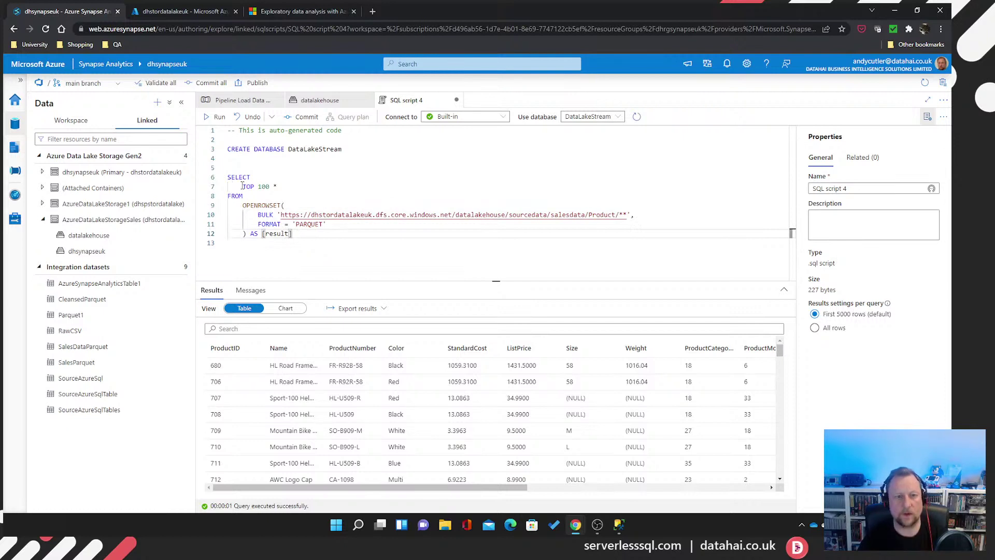
pyautogui.moveTo(242, 186); pyautogui.dragTo(270, 187)
pyautogui.press('BackSpace')
pyautogui.click(268, 170)
pyautogui.press('Return')
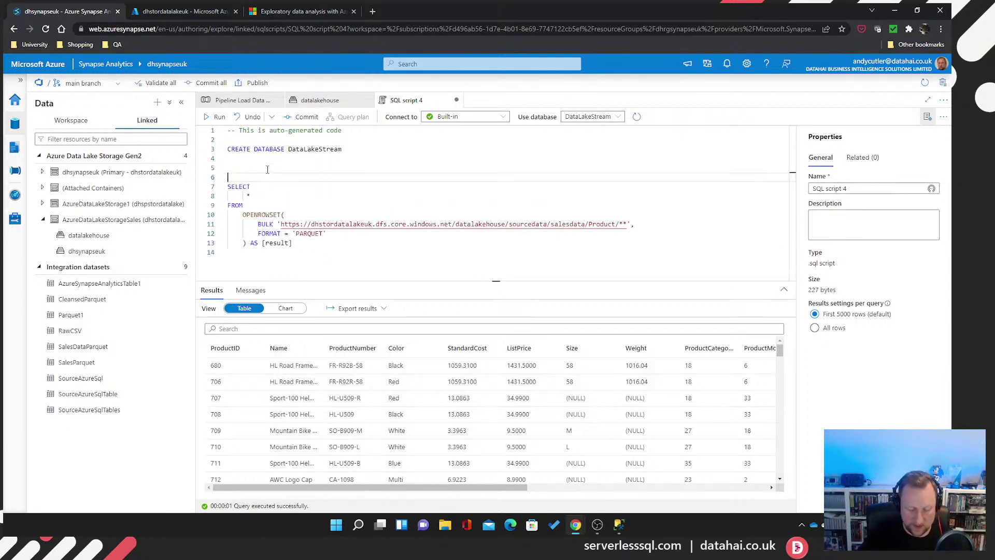
pyautogui.write('CREATE VIEW')
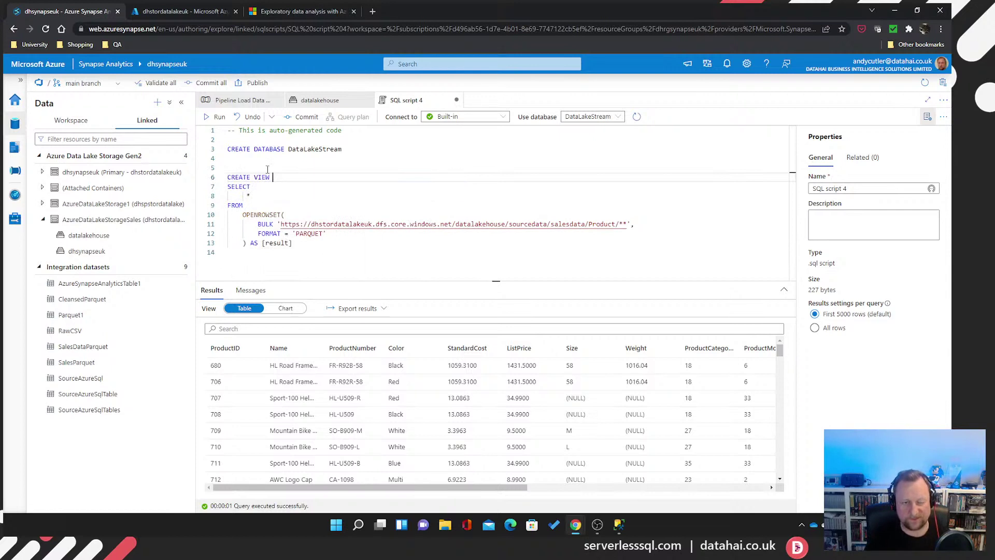
# Write CREATE SCHEMA LDW between the CREATE DATABASE and CREATE VIEW statements, and run only that statement
pyautogui.click(268, 169)
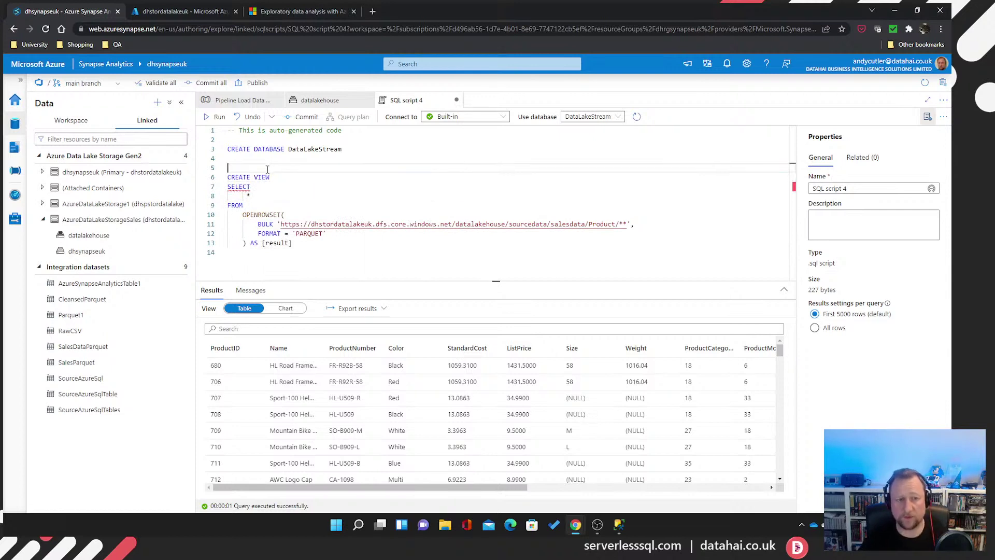
pyautogui.press('Return')
pyautogui.press('Up')
pyautogui.press('Up')
pyautogui.press('Return')
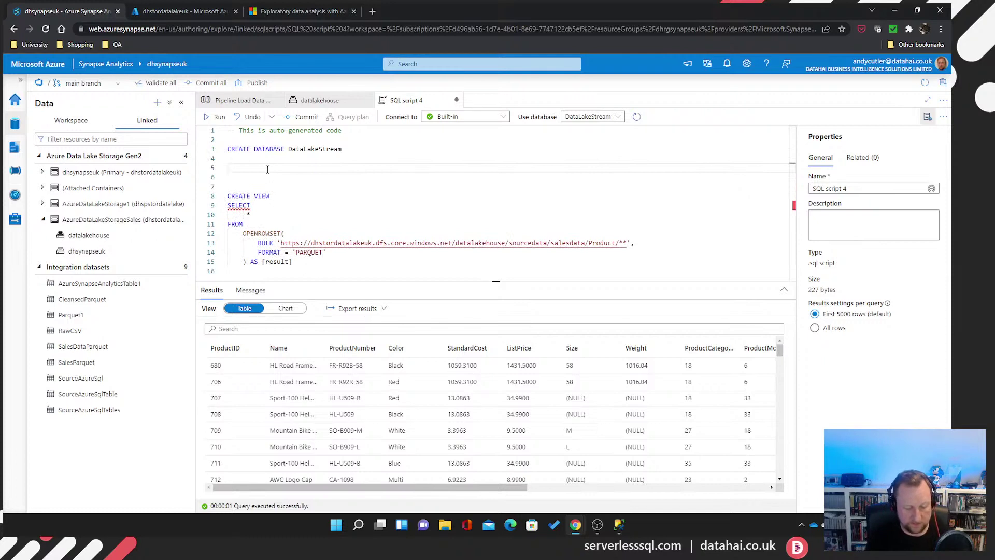
pyautogui.write('CREATE SCHEMA')
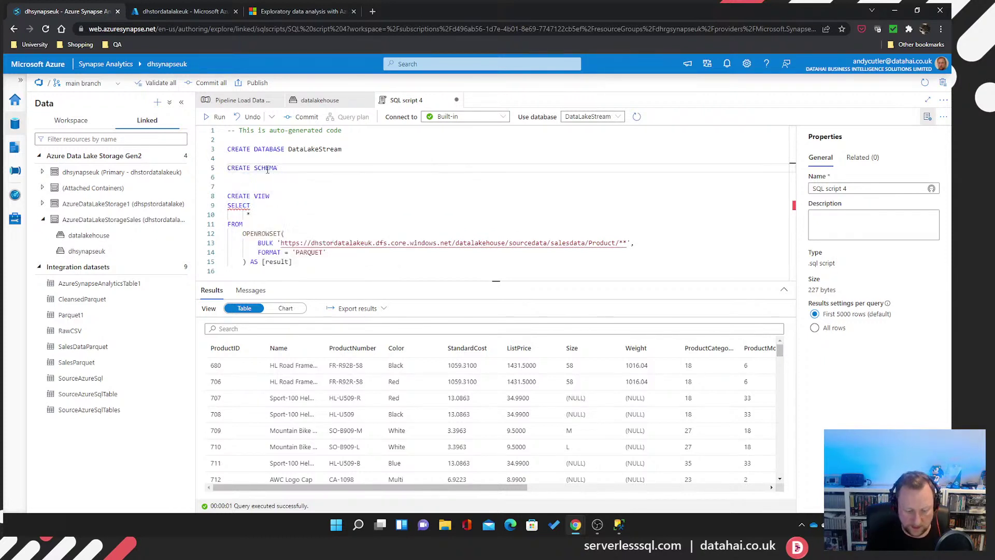
pyautogui.write(' LDW')
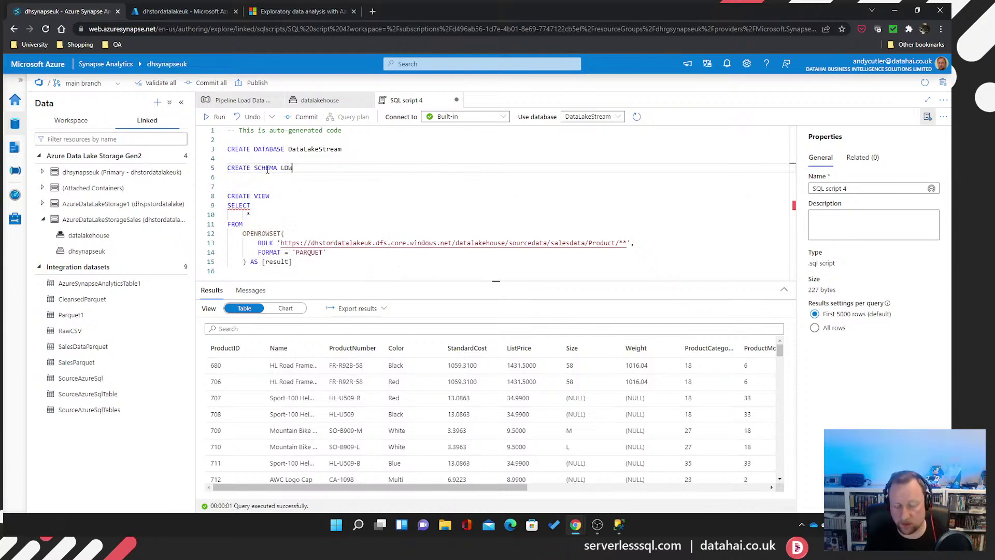
pyautogui.hotkey('shift', 'Home')
pyautogui.click(215, 117)
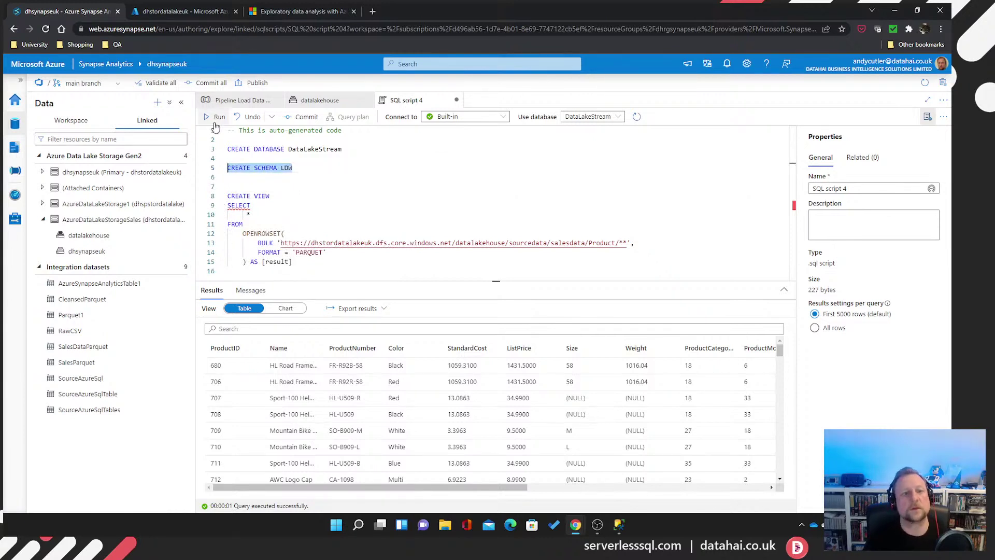
# Complete the view header as CREATE VIEW LDW.Product with AS on its own line above SELECT, and enlarge the editor area
pyautogui.click(325, 194)
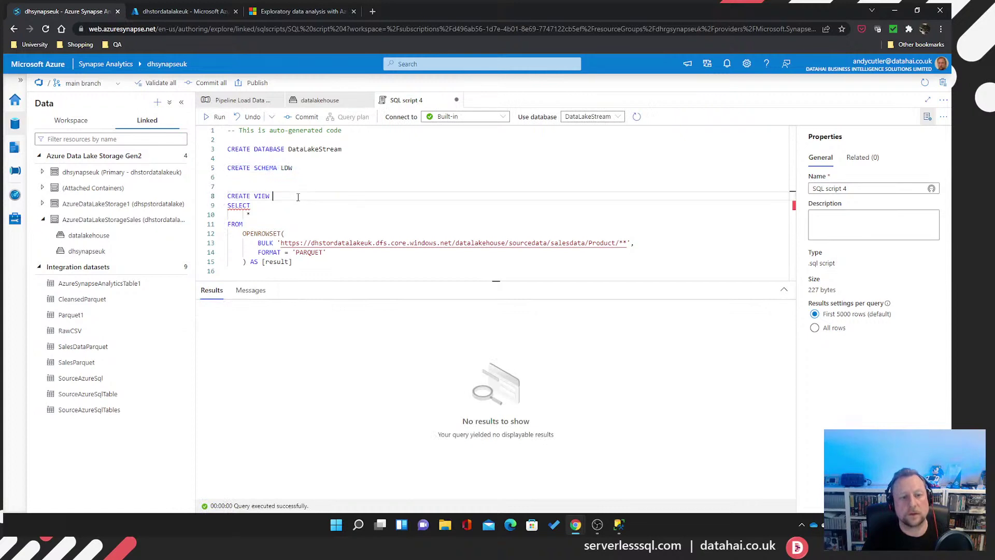
pyautogui.write('LDW.')
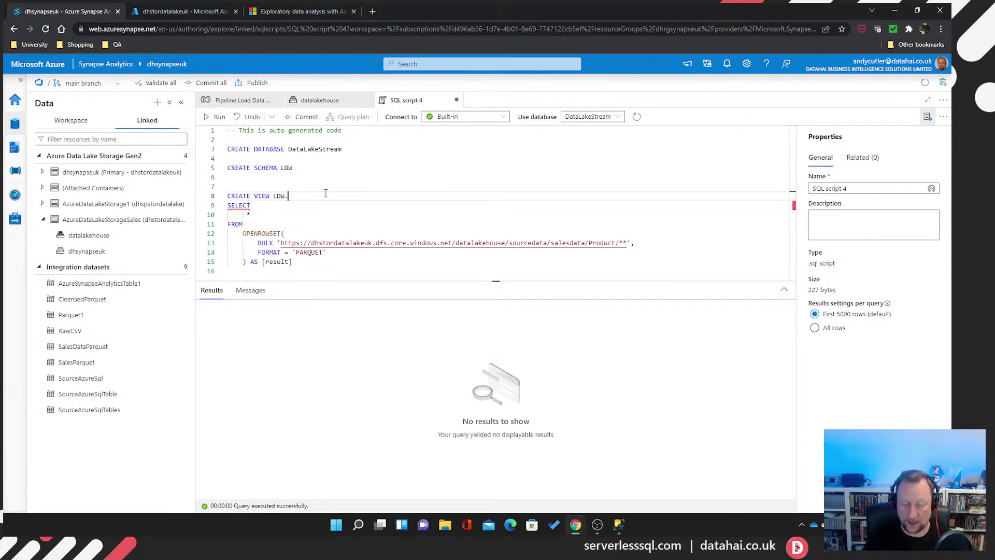
pyautogui.write('Pro')
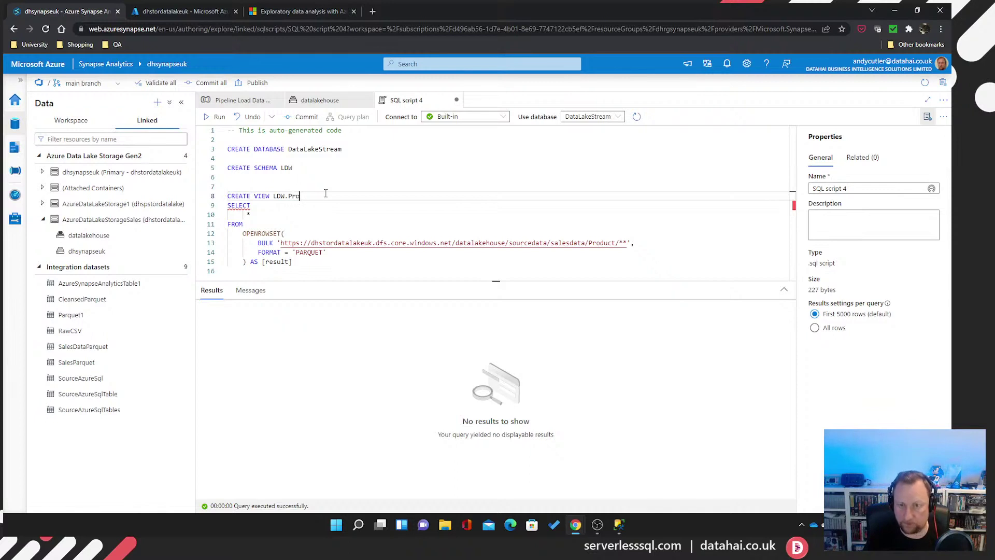
pyautogui.write('duct')
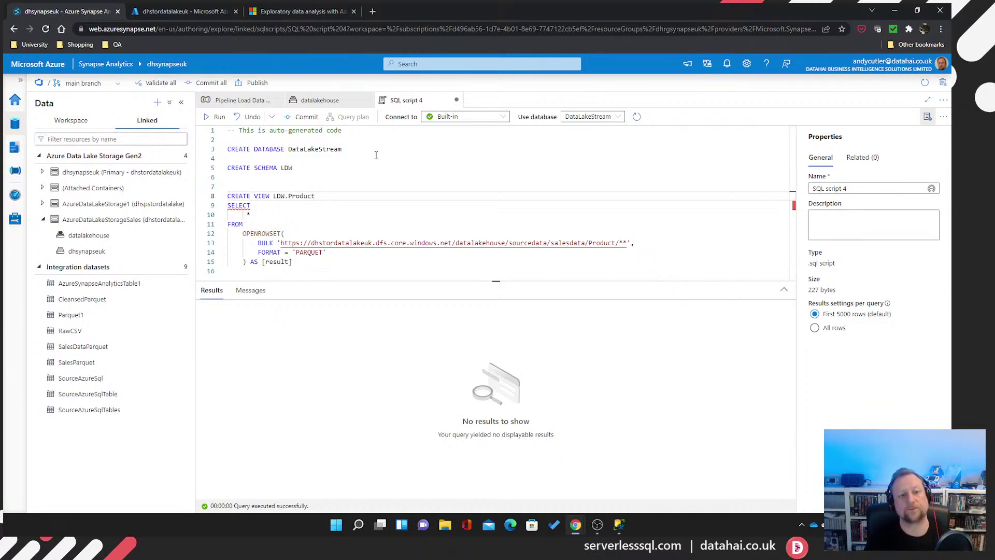
pyautogui.press('Return')
pyautogui.write('AS')
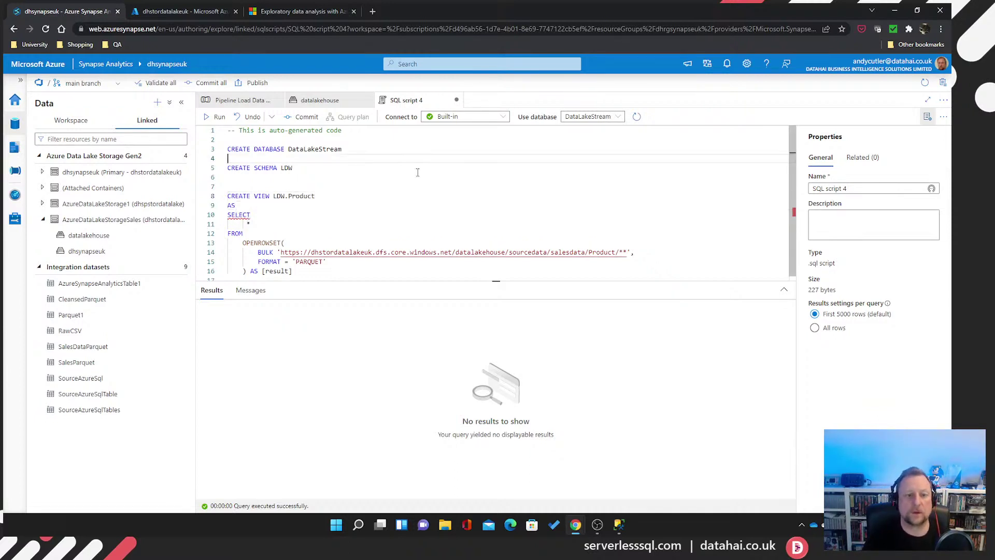
pyautogui.scroll(-1, 355, 266)
pyautogui.moveTo(500, 281); pyautogui.dragTo(500, 306)
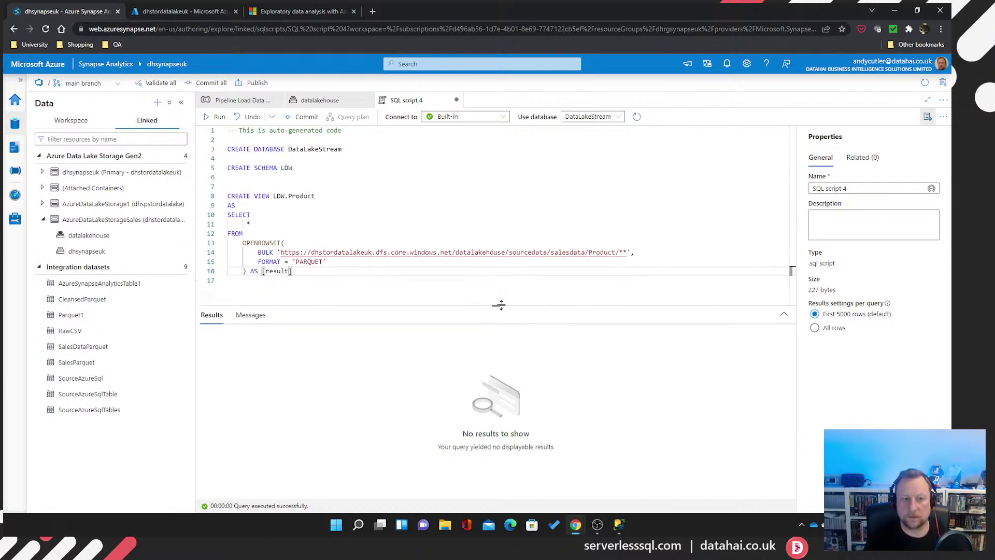
pyautogui.click(345, 280)
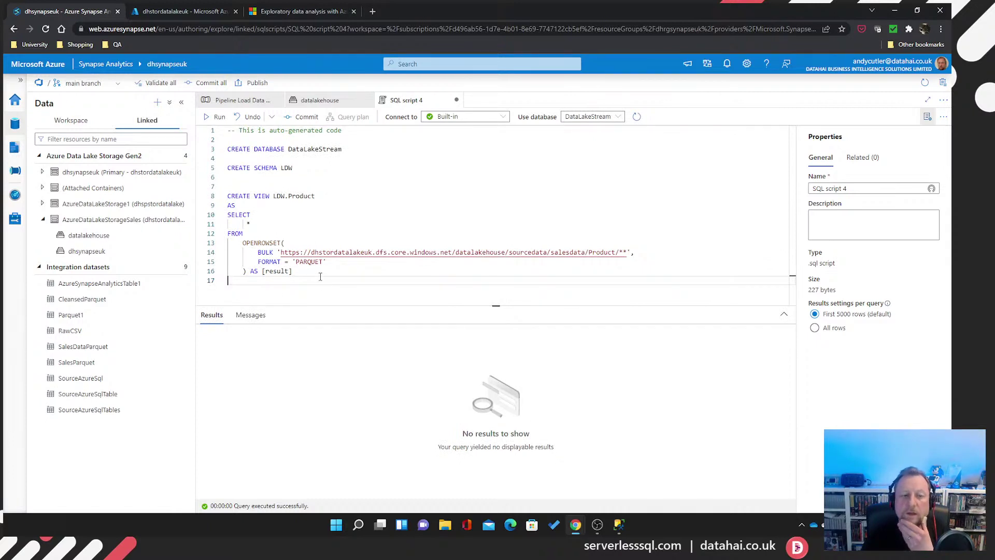
# Limit the view's SELECT to top 10, run only that query and look across its result columns
pyautogui.click(256, 216)
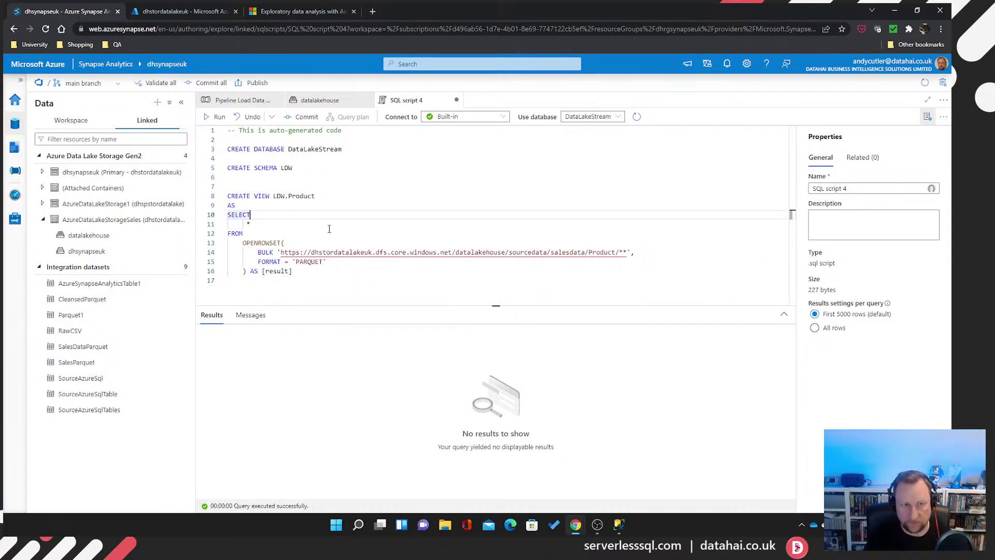
pyautogui.write('top 10')
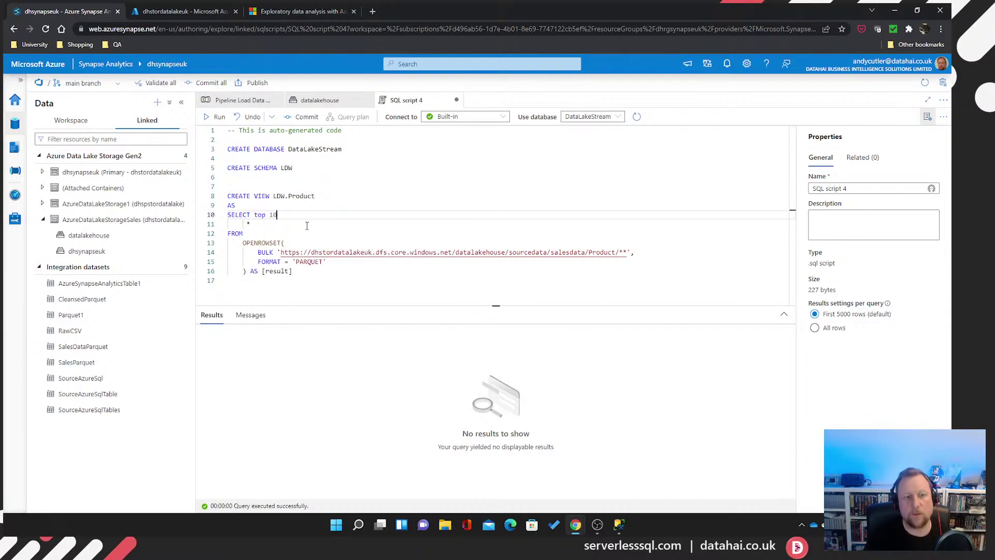
pyautogui.moveTo(317, 277); pyautogui.dragTo(228, 215)
pyautogui.click(217, 117)
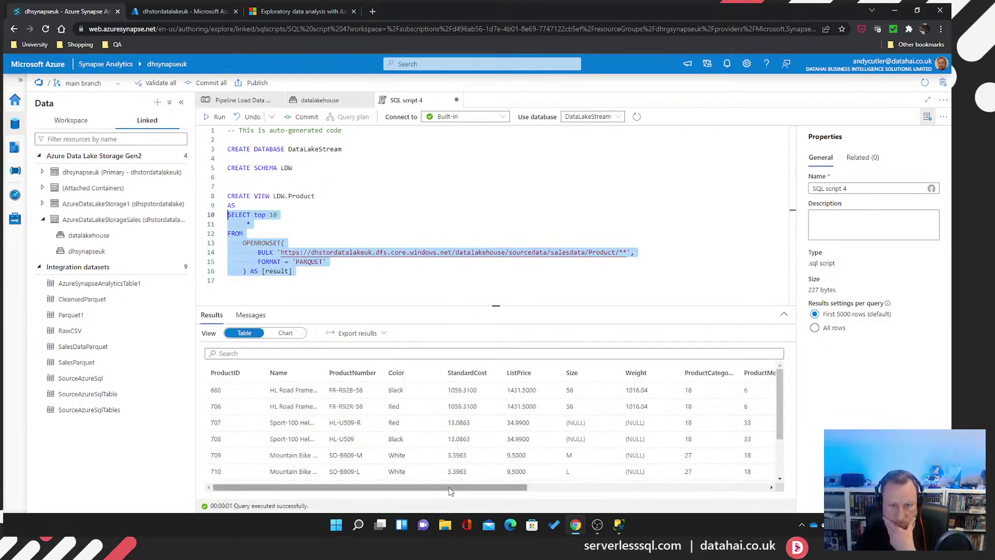
pyautogui.moveTo(449, 488); pyautogui.dragTo(516, 492)
pyautogui.click(323, 228)
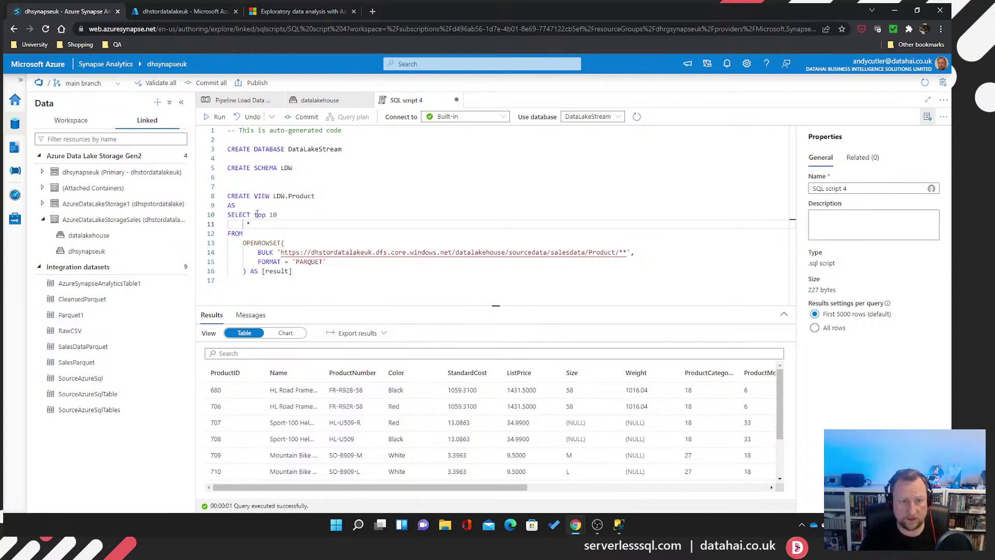
# Remove top 10 from the view's SELECT, run only that query and widen the Name column in the results
pyautogui.moveTo(257, 215); pyautogui.dragTo(303, 216)
pyautogui.press('BackSpace')
pyautogui.moveTo(294, 271); pyautogui.dragTo(228, 214)
pyautogui.click(213, 117)
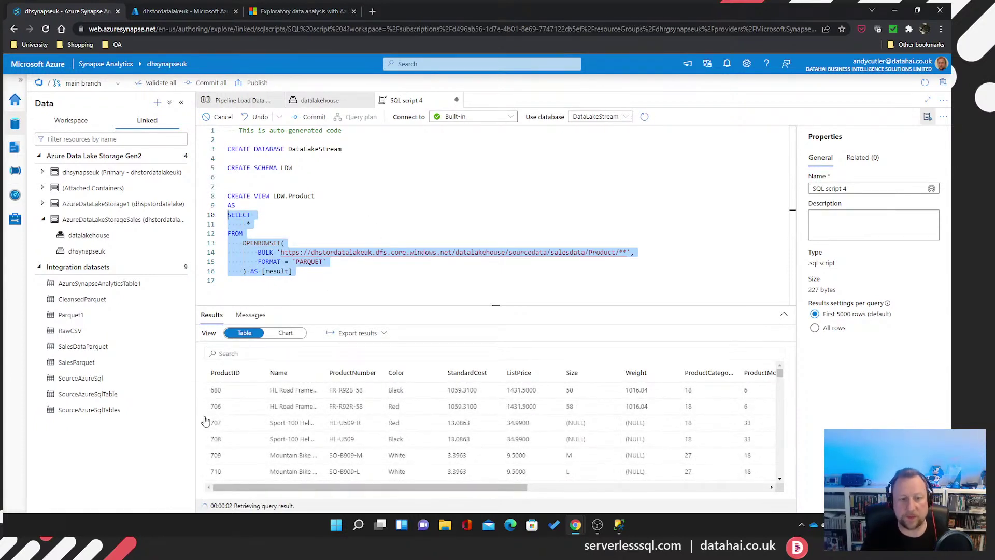
pyautogui.moveTo(322, 375); pyautogui.dragTo(366, 375)
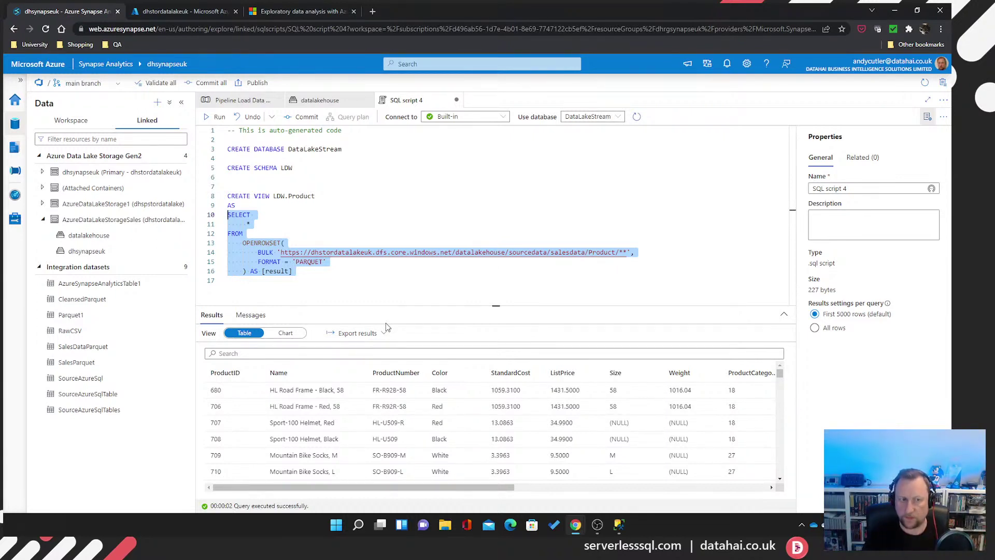
# Delete the empty last line of the script and run the whole CREATE VIEW LDW.Product statement
pyautogui.click(352, 296)
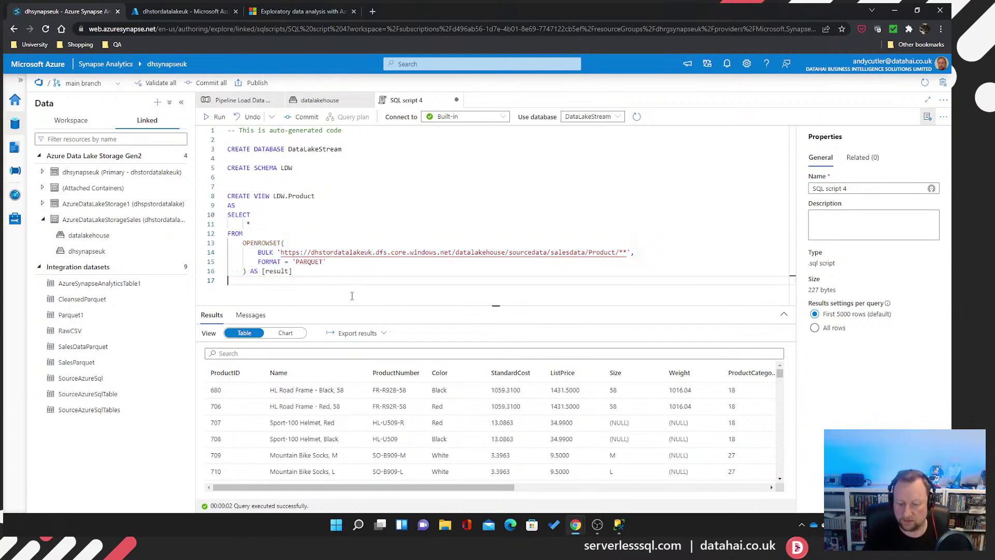
pyautogui.press('BackSpace')
pyautogui.moveTo(311, 273); pyautogui.dragTo(228, 196)
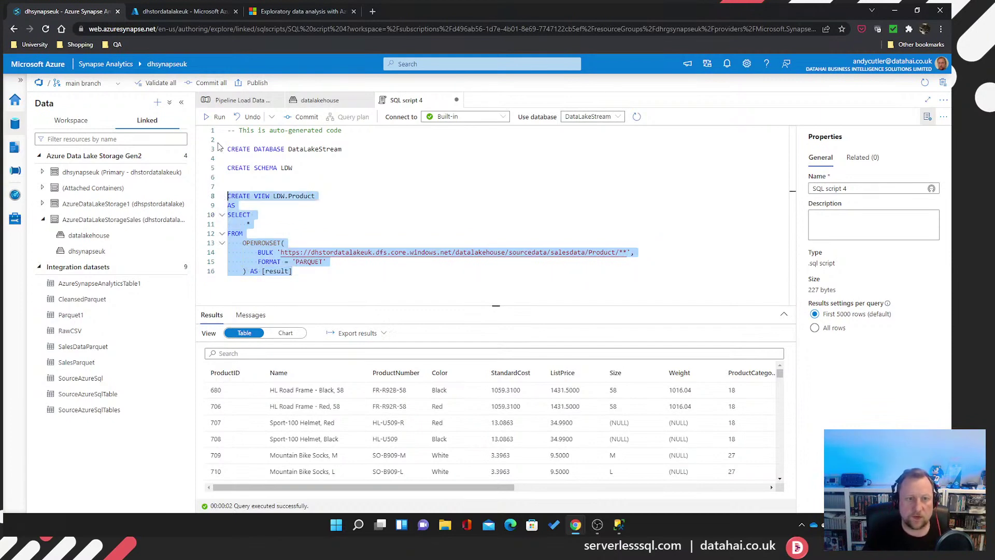
pyautogui.click(216, 117)
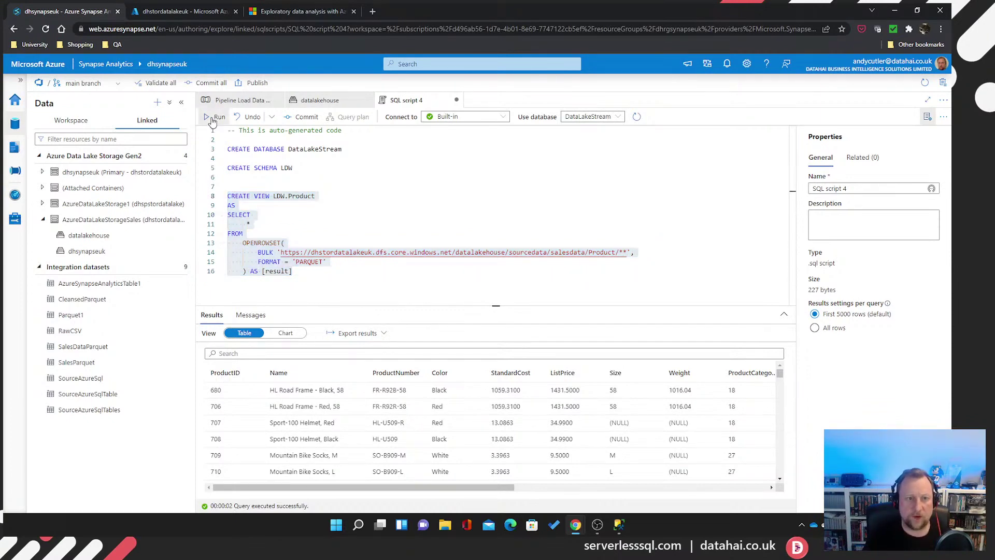
# Enlarge the editor area, write select top 10 * from LDW.Product below the view definition and run only that query
pyautogui.click(370, 283)
pyautogui.moveTo(498, 306); pyautogui.dragTo(497, 332)
pyautogui.press('Return')
pyautogui.press('Return')
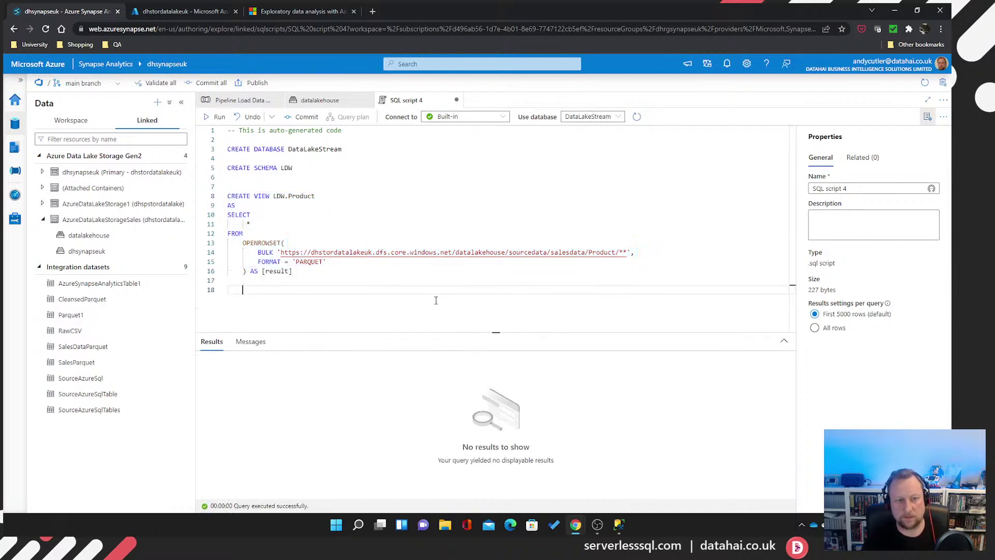
pyautogui.press('Return')
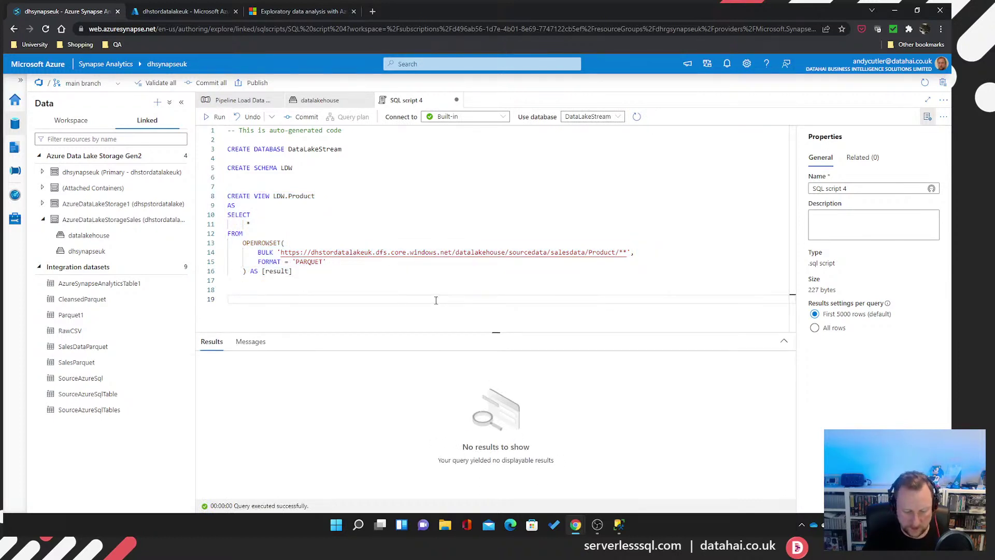
pyautogui.write('select top 10 *')
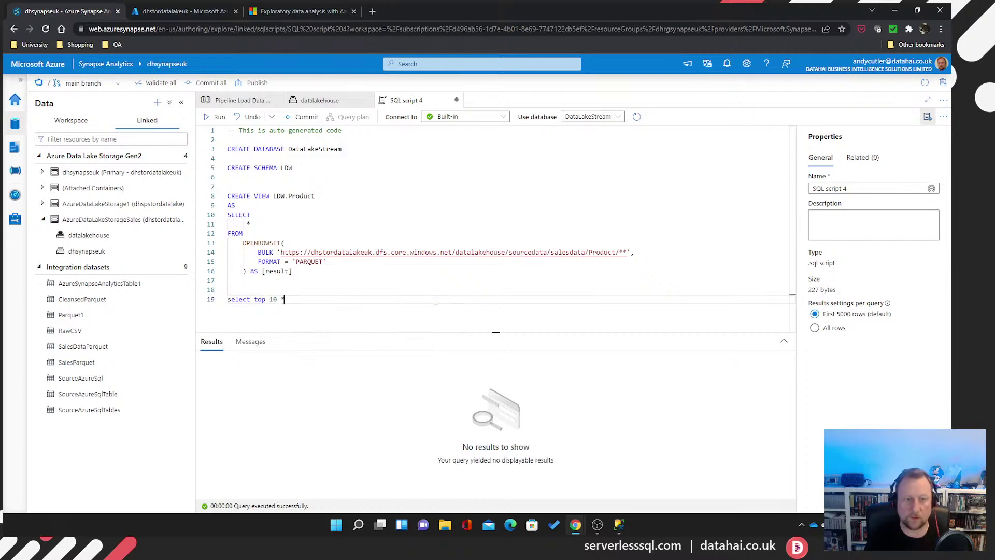
pyautogui.write(' from LDW>')
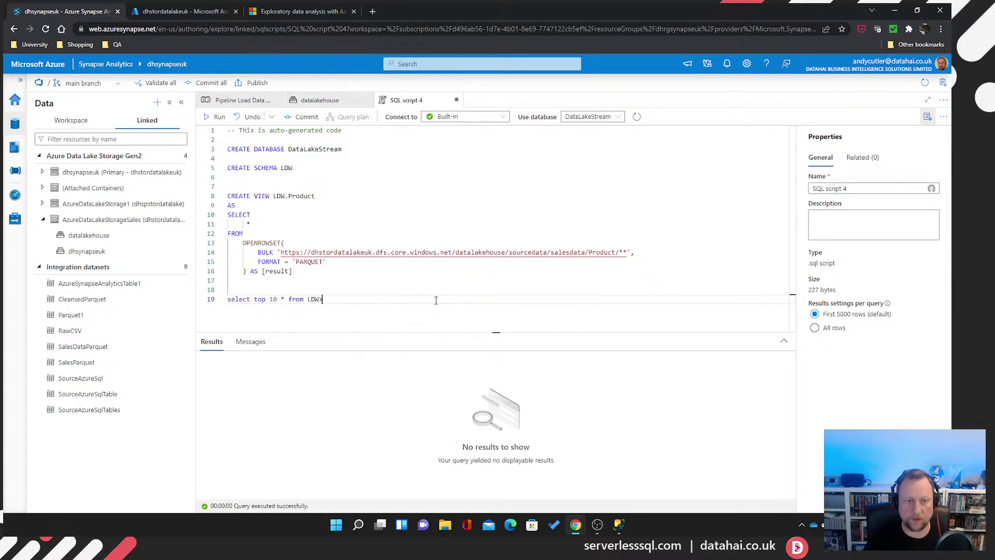
pyautogui.press('BackSpace')
pyautogui.write('.')
pyautogui.press('Tab')
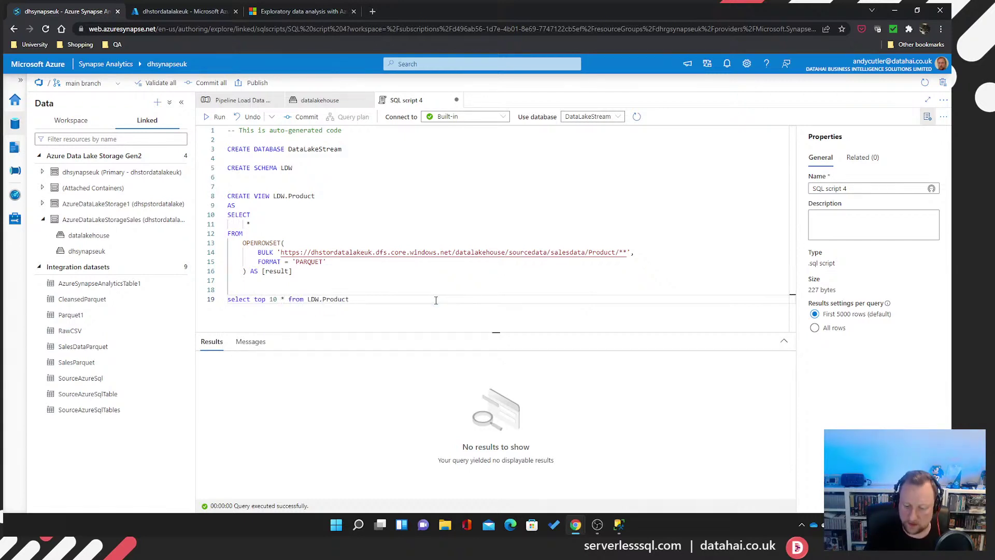
pyautogui.hotkey('shift', 'Home')
pyautogui.hotkey('shift', 'Return')
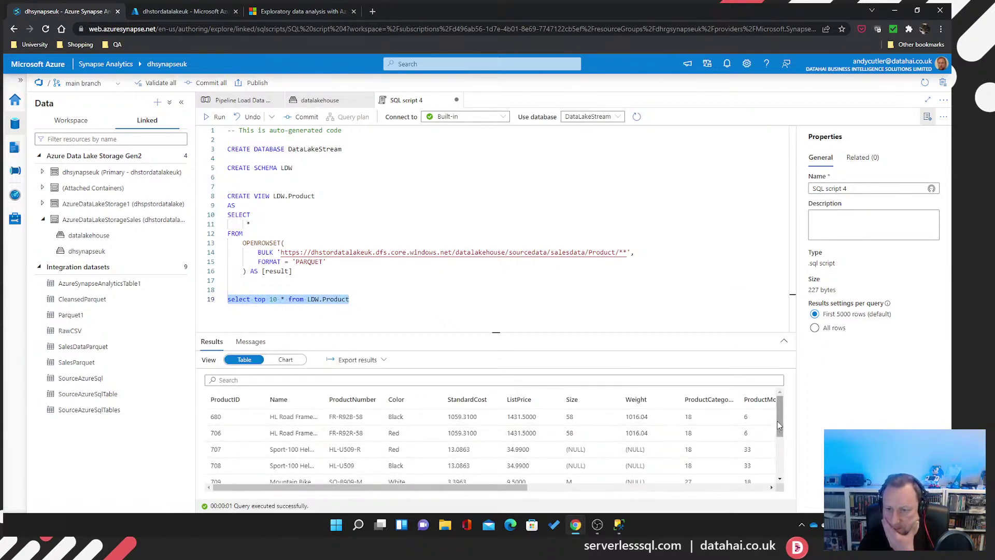
pyautogui.moveTo(781, 417); pyautogui.dragTo(792, 400)
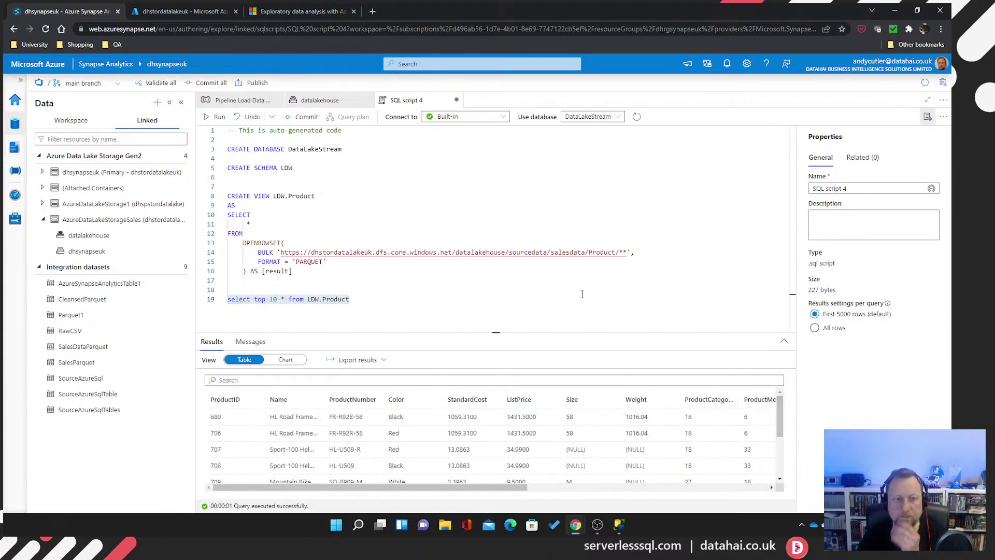
# Copy the view's SELECT with its OPENROWSET block and paste it two lines below the LDW.Product test query
pyautogui.click(322, 261)
pyautogui.moveTo(321, 275); pyautogui.dragTo(221, 222)
pyautogui.hotkey('ctrl', 'c')
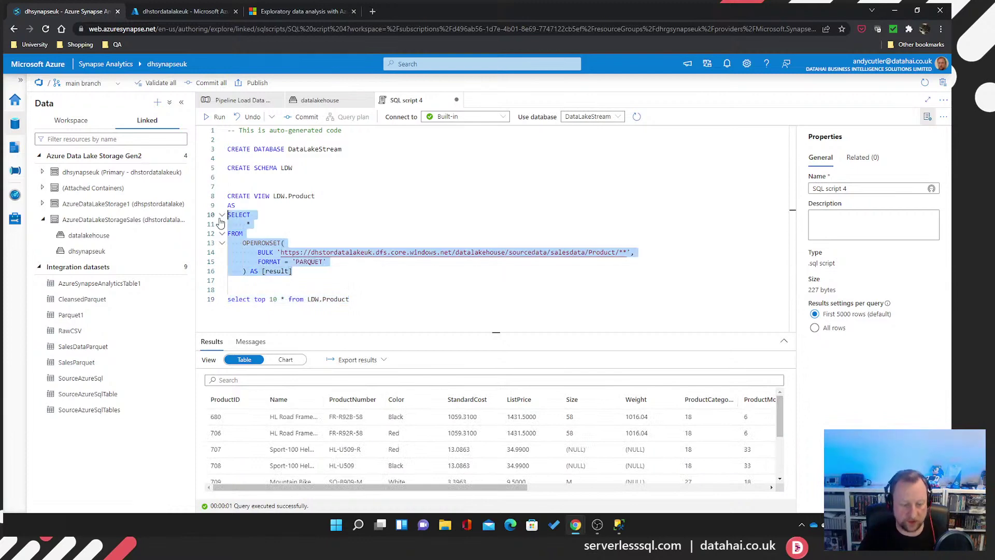
pyautogui.click(391, 299)
pyautogui.press('Return')
pyautogui.press('Return')
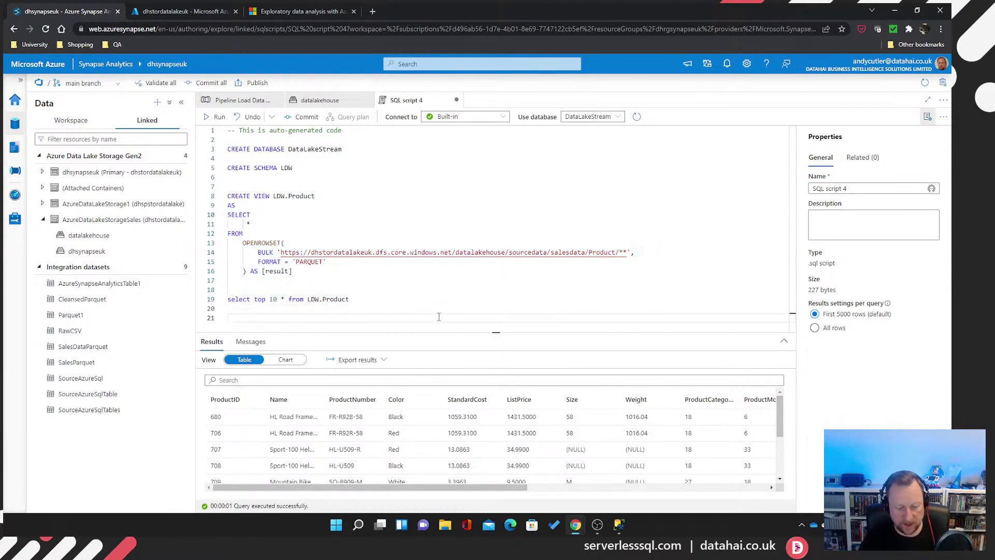
pyautogui.hotkey('ctrl', 'v')
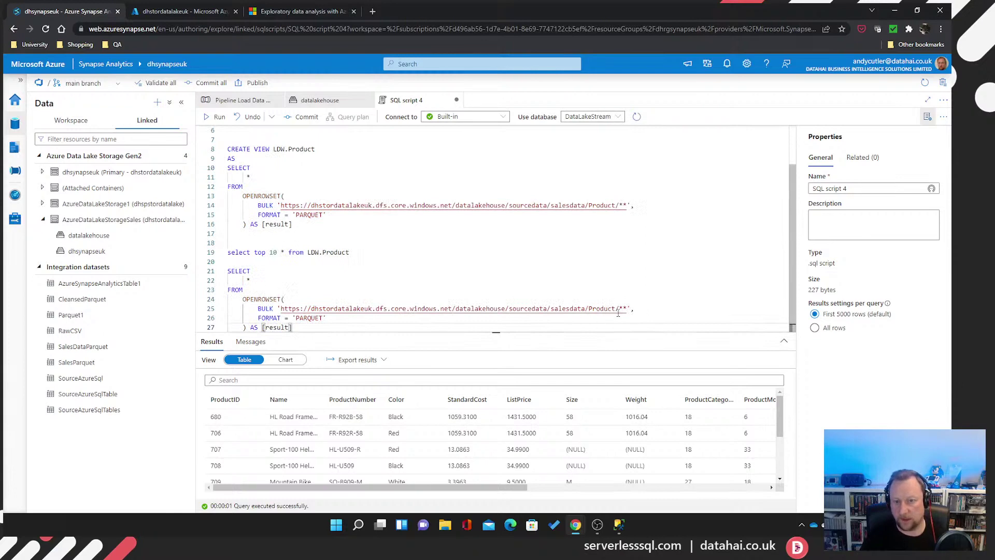
# Change the folder in the copied query's BULK path to SalesOrderDetail, checking the folder names in the datalakehouse salesdata listing
pyautogui.doubleClick(602, 308)
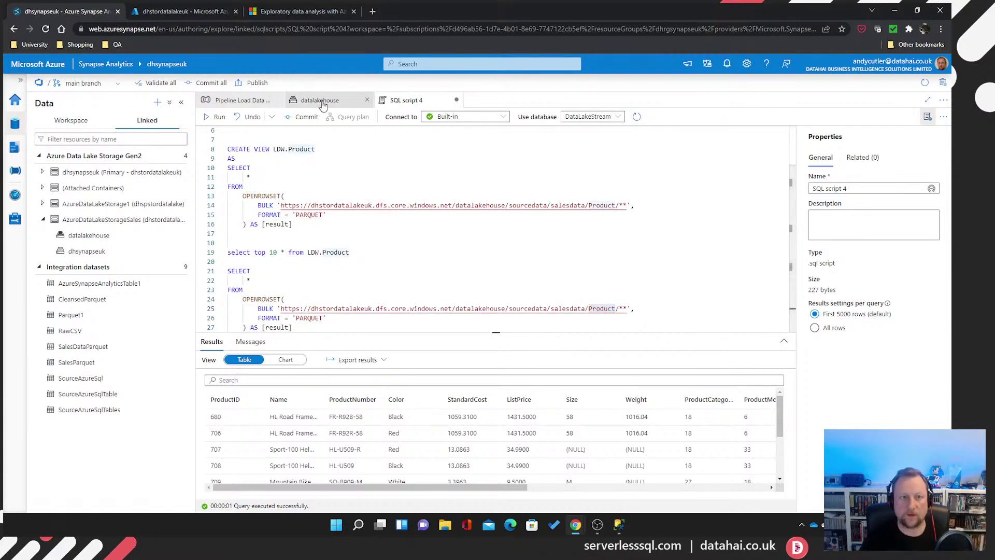
pyautogui.click(322, 101)
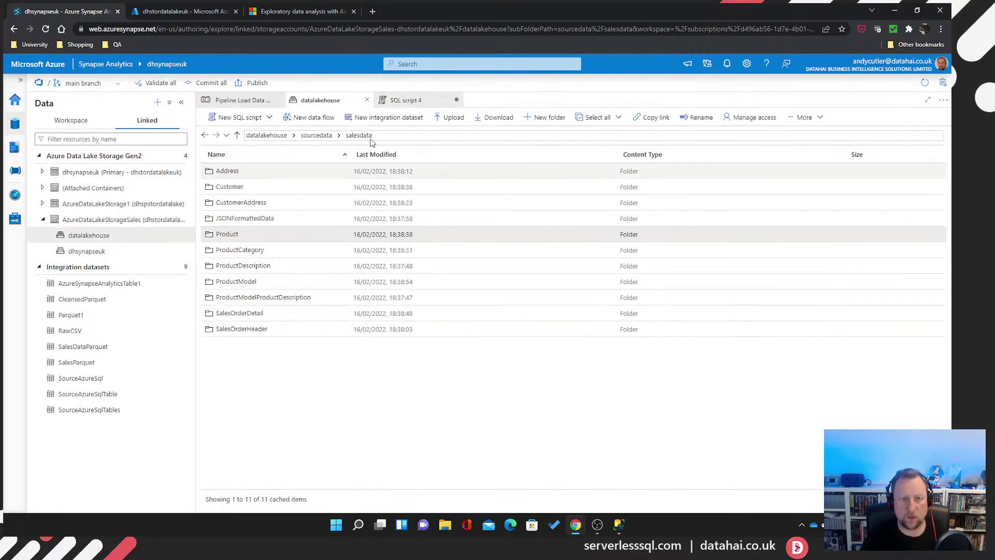
pyautogui.click(406, 101)
pyautogui.write('S')
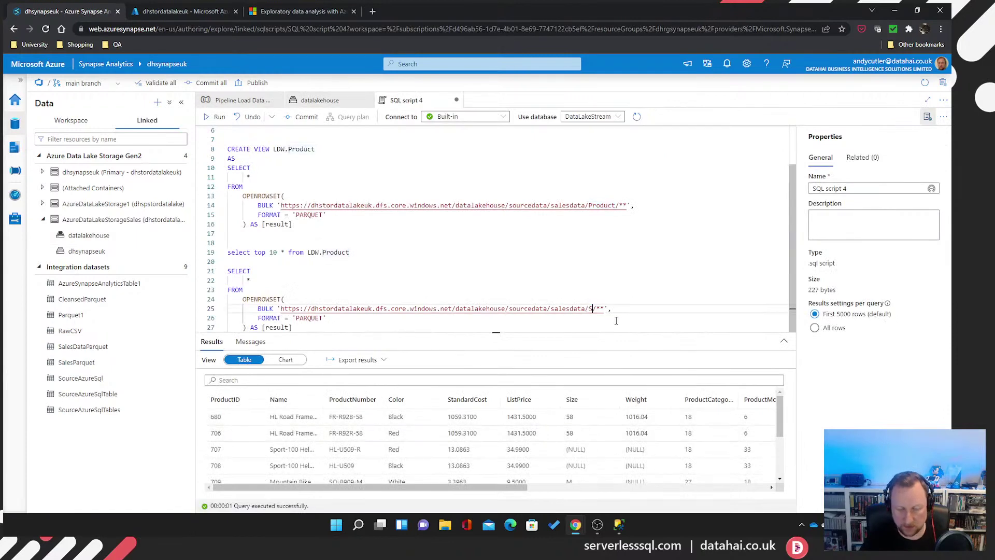
pyautogui.write('alesOrderDe')
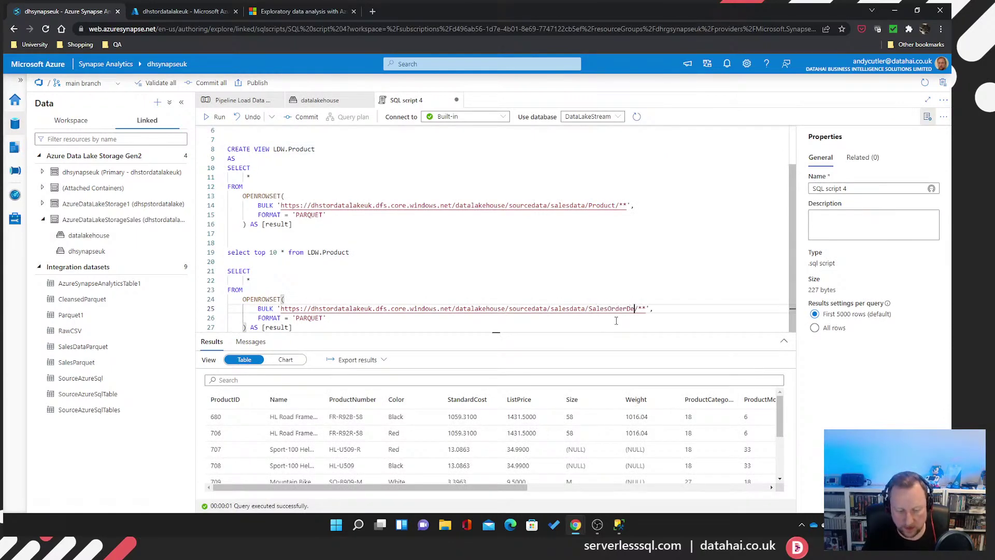
pyautogui.write('tail')
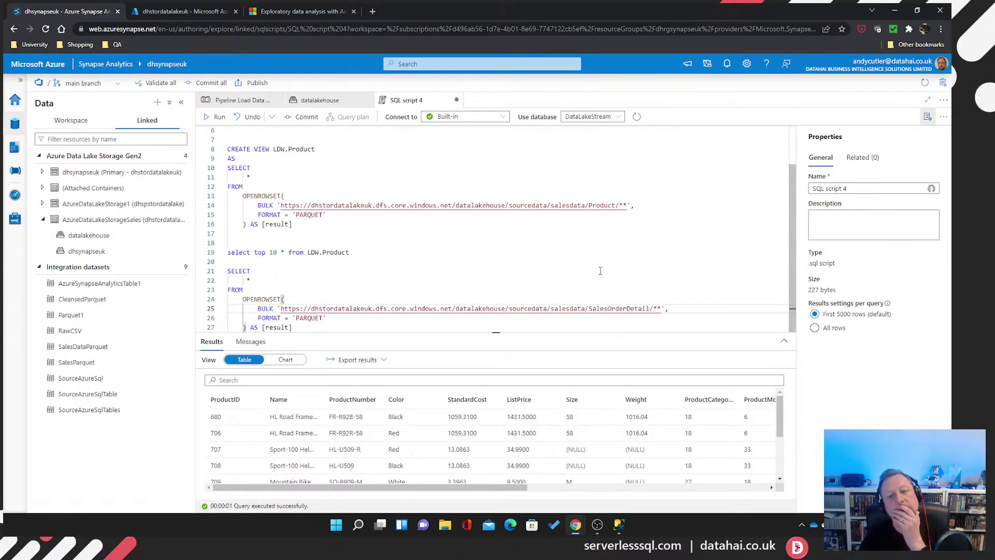
# Add top 10 to the SELECT of the SalesOrderDetail query and run only that query
pyautogui.moveTo(330, 325); pyautogui.dragTo(242, 280)
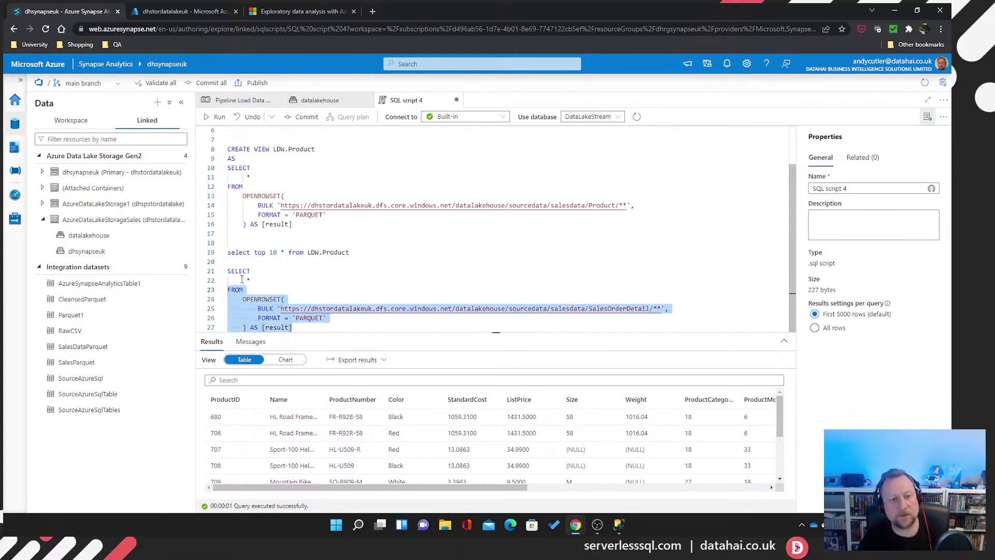
pyautogui.click(242, 280)
pyautogui.write('top 10')
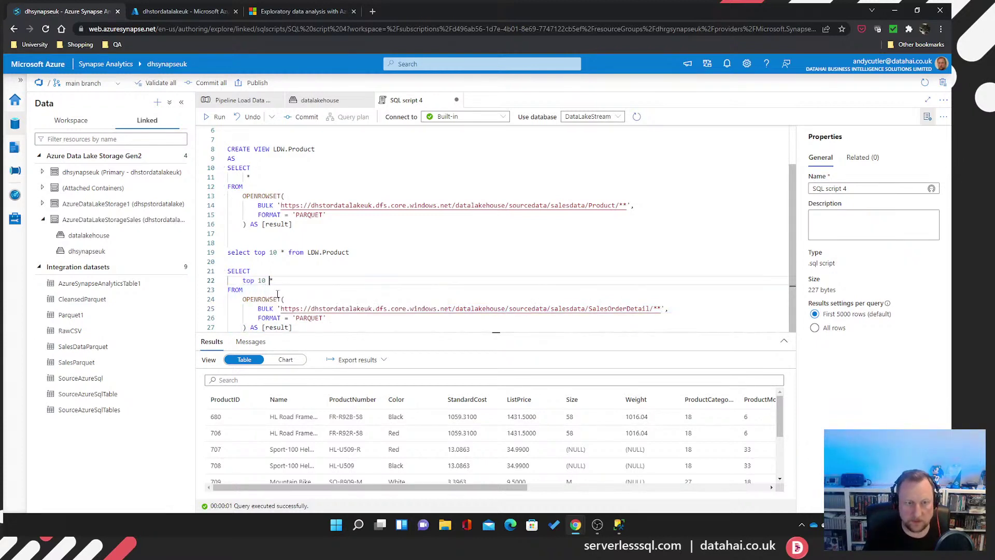
pyautogui.moveTo(317, 327); pyautogui.dragTo(218, 267)
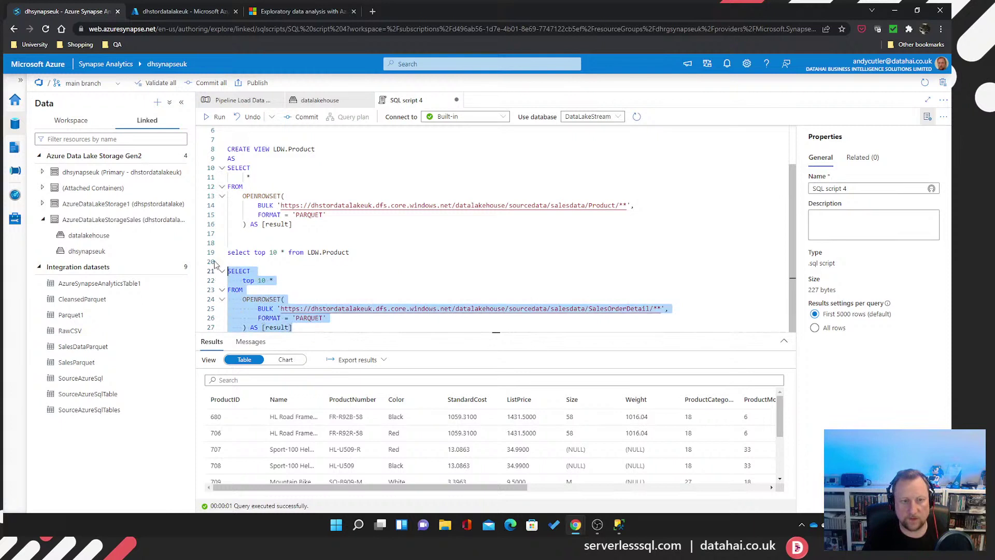
pyautogui.click(212, 120)
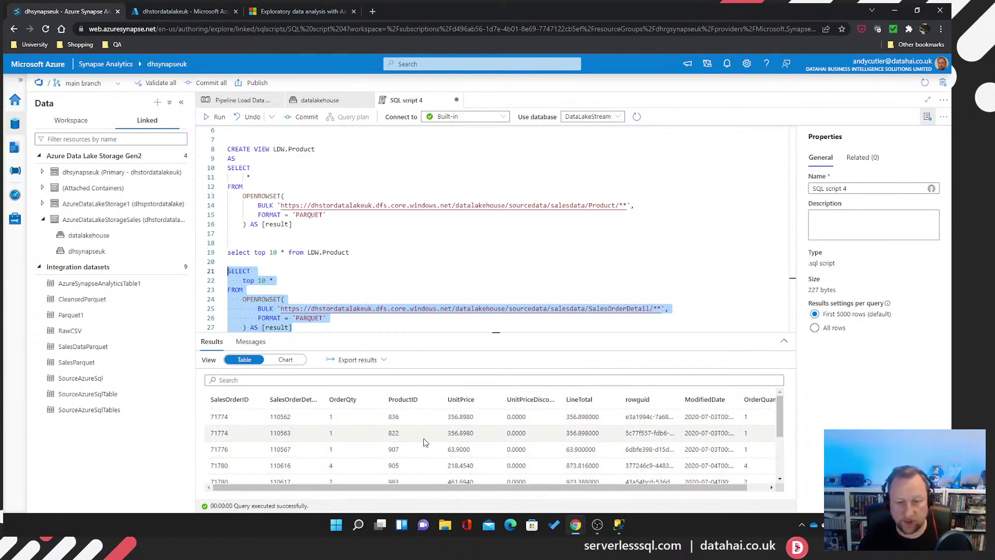
# Insert blank lines above the SalesOrderDetail query and write CREATE VIEW on the line directly before its SELECT
pyautogui.click(303, 299)
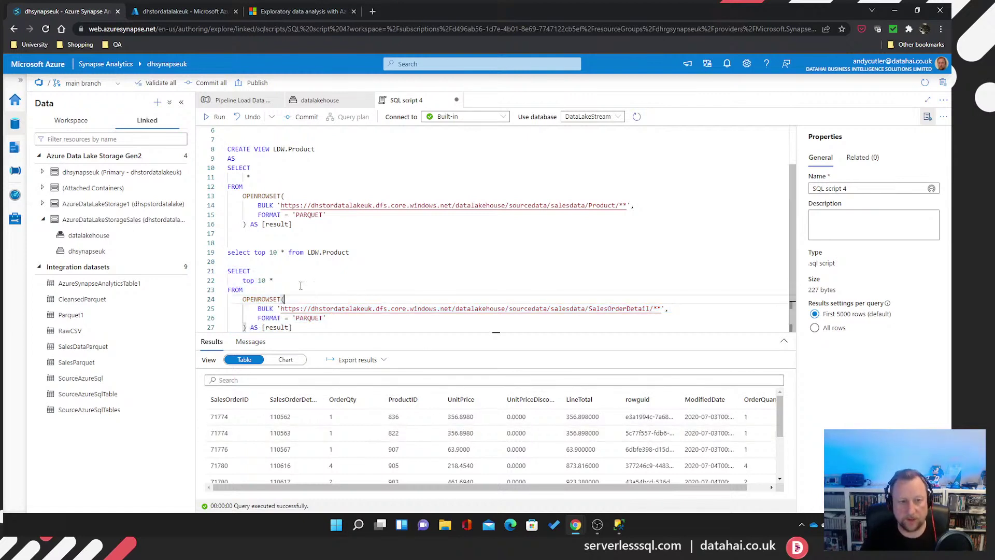
pyautogui.click(337, 262)
pyautogui.press('Return')
pyautogui.press('Return')
pyautogui.press('Up')
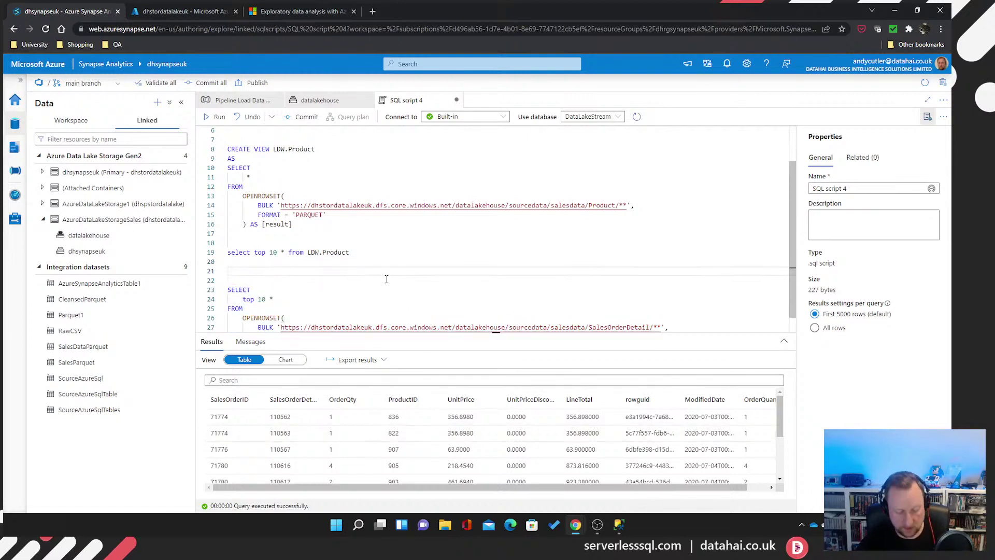
pyautogui.click(386, 279)
pyautogui.write('CREATE VIEW')
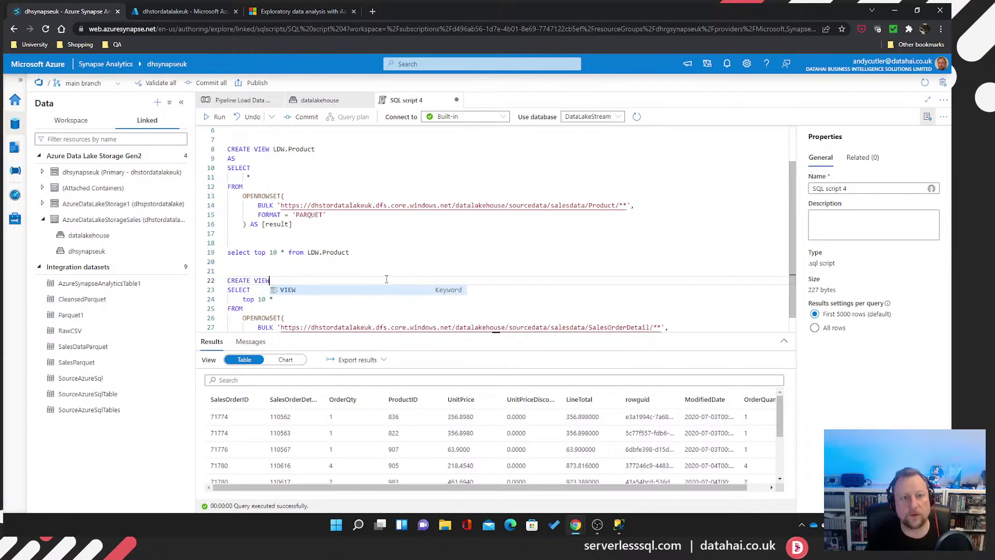
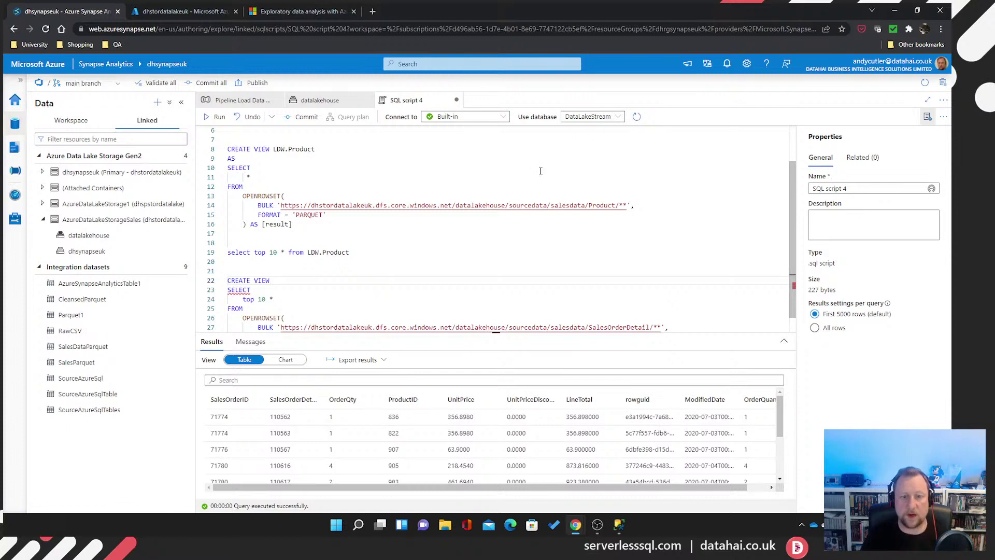
# Enlarge the editor area and examine the BULK path in the SalesOrderDetail query
pyautogui.scroll(-2, 541, 171)
pyautogui.moveTo(497, 332); pyautogui.dragTo(496, 344)
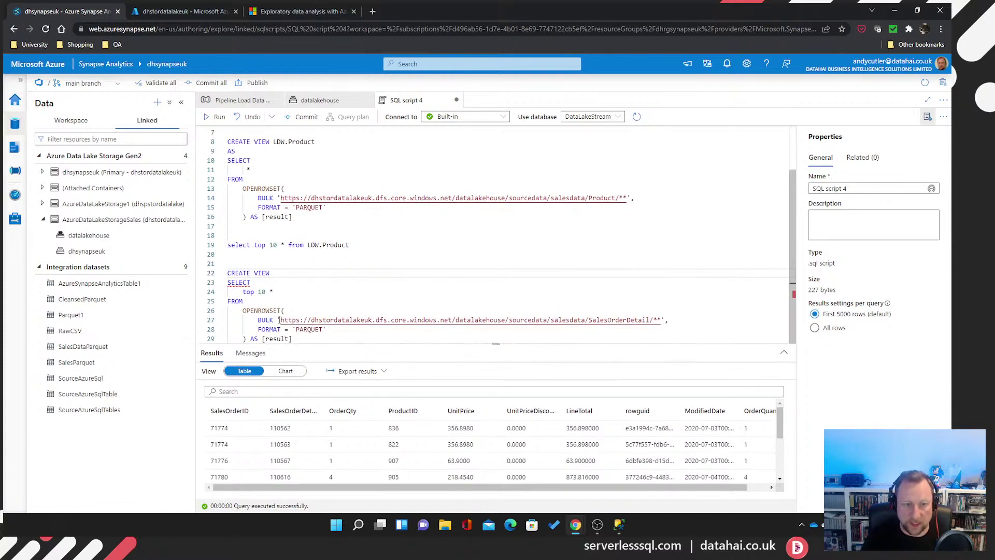
pyautogui.moveTo(279, 320); pyautogui.dragTo(674, 320)
pyautogui.click(674, 320)
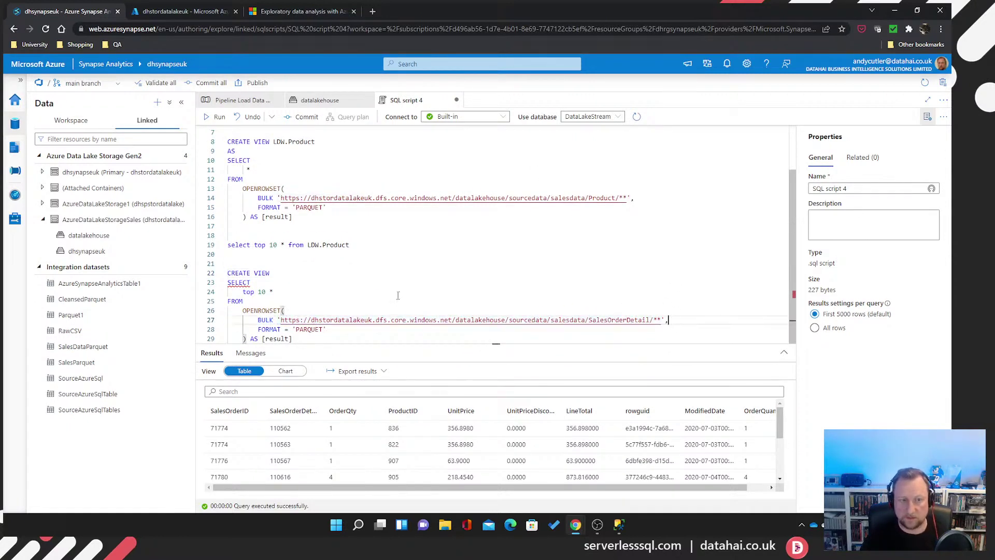
pyautogui.doubleClick(265, 320)
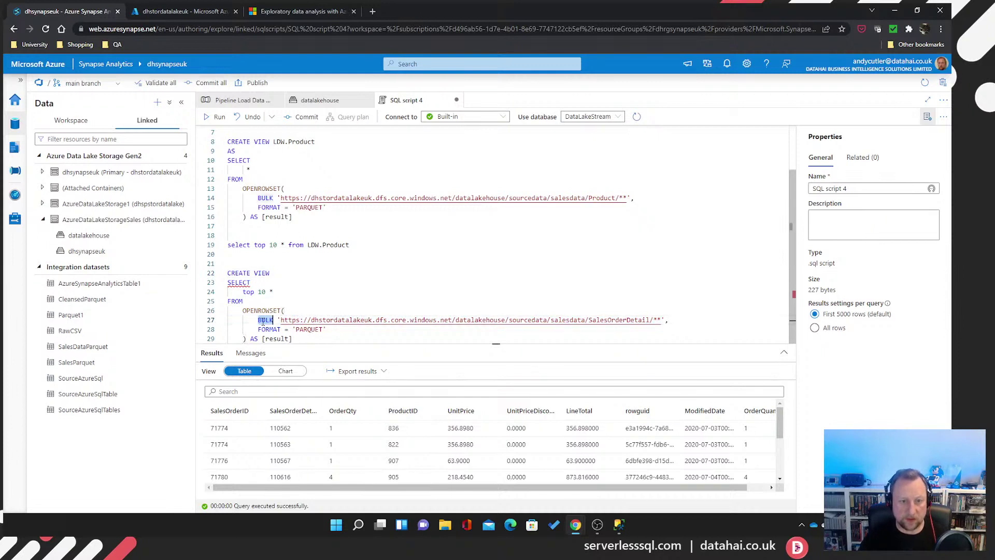
pyautogui.click(317, 263)
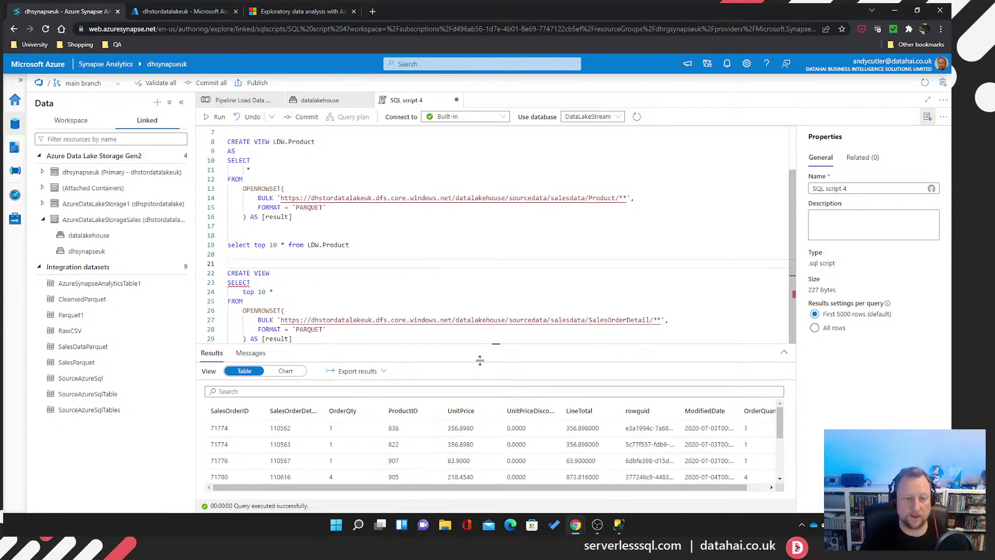
pyautogui.moveTo(499, 345); pyautogui.dragTo(499, 357)
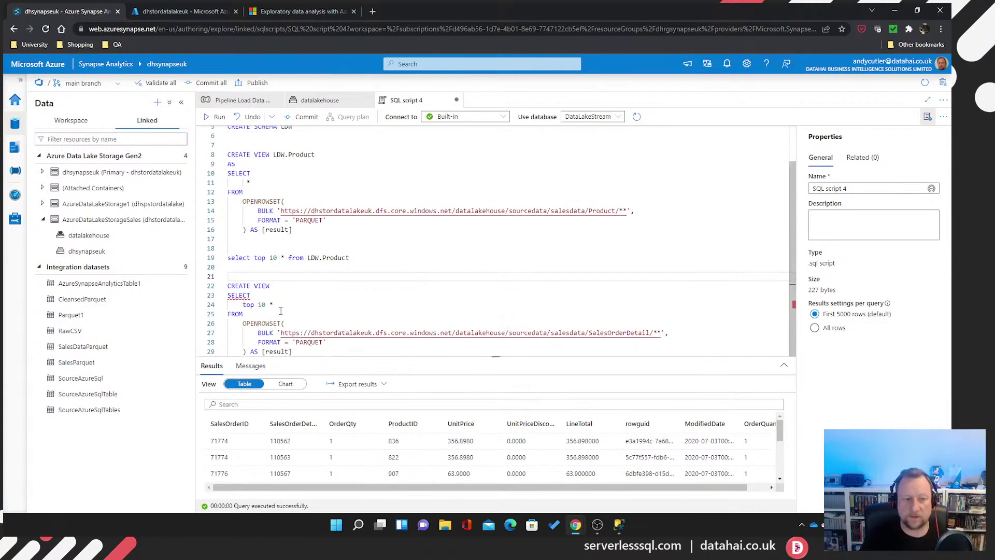
# Complete the second CREATE VIEW line with the name LDW.SalesOrderDetail and add AS on the line below it
pyautogui.click(311, 290)
pyautogui.write('LDW.')
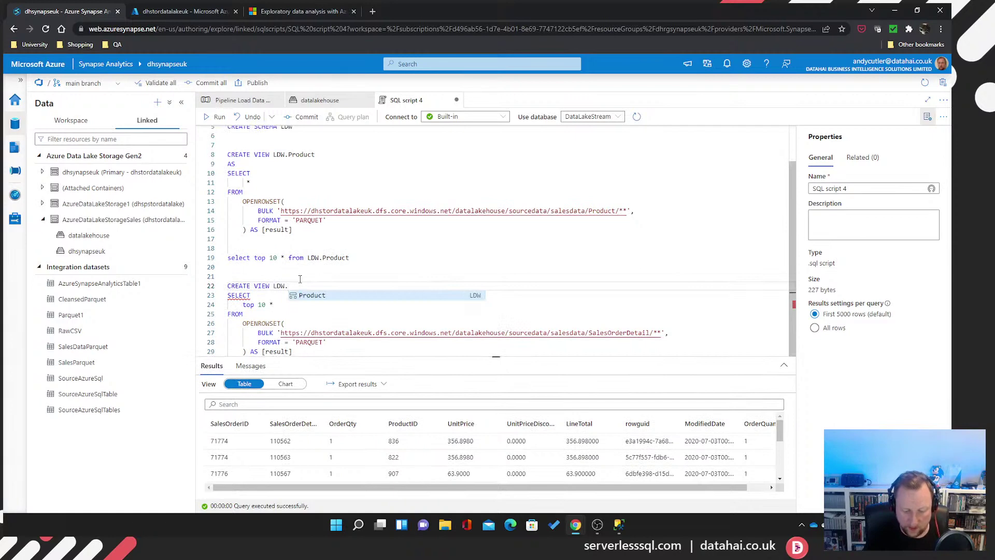
pyautogui.write('Sale')
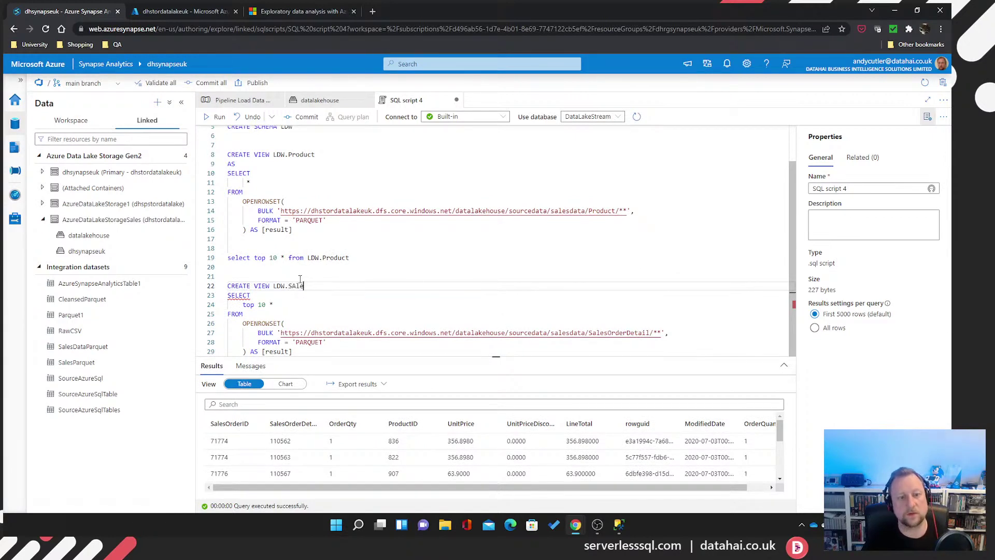
pyautogui.write('sOrde')
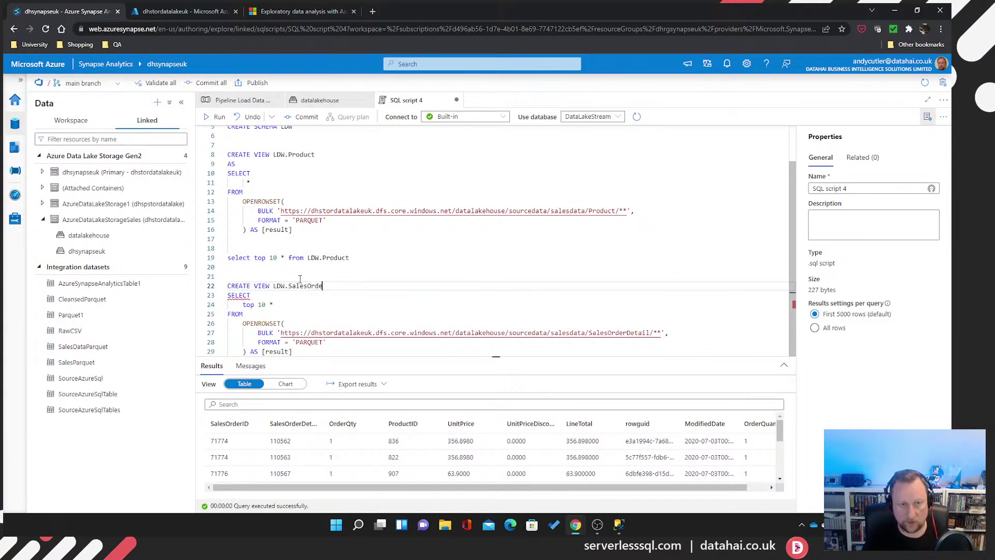
pyautogui.write('rDetail')
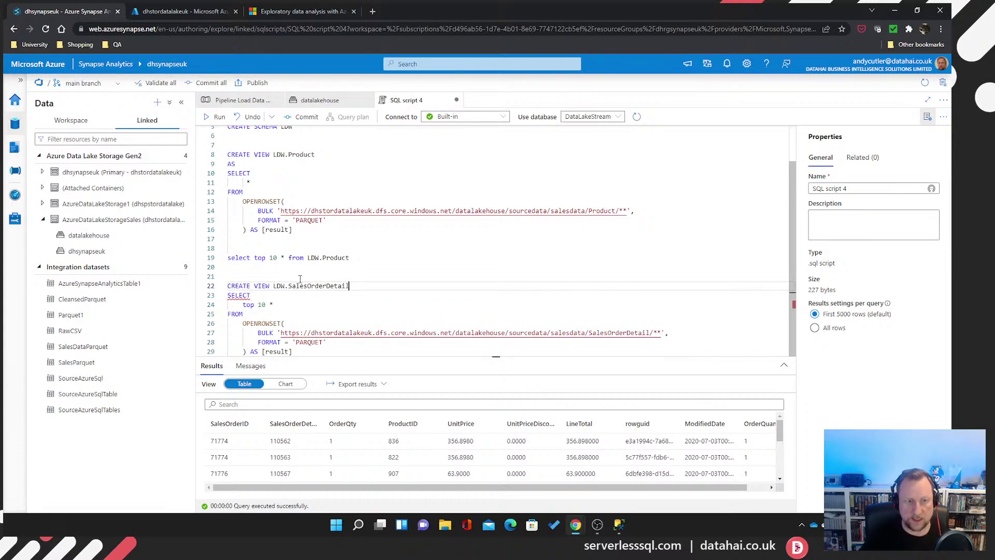
pyautogui.press('Return')
pyautogui.write('AS')
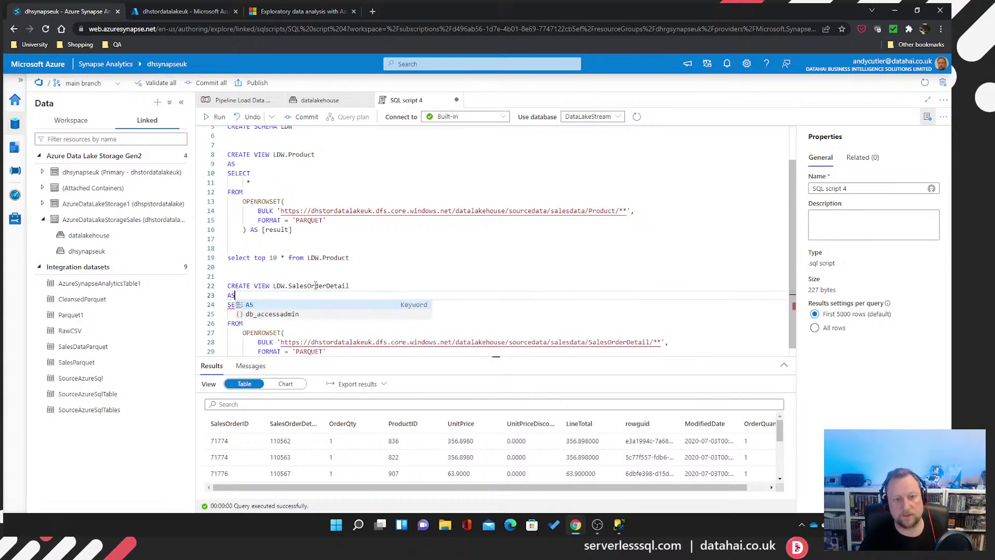
# Remove top 10 from the LDW.SalesOrderDetail view's SELECT and run only that CREATE VIEW statement
pyautogui.scroll(-1, 315, 286)
pyautogui.moveTo(243, 305); pyautogui.dragTo(266, 305)
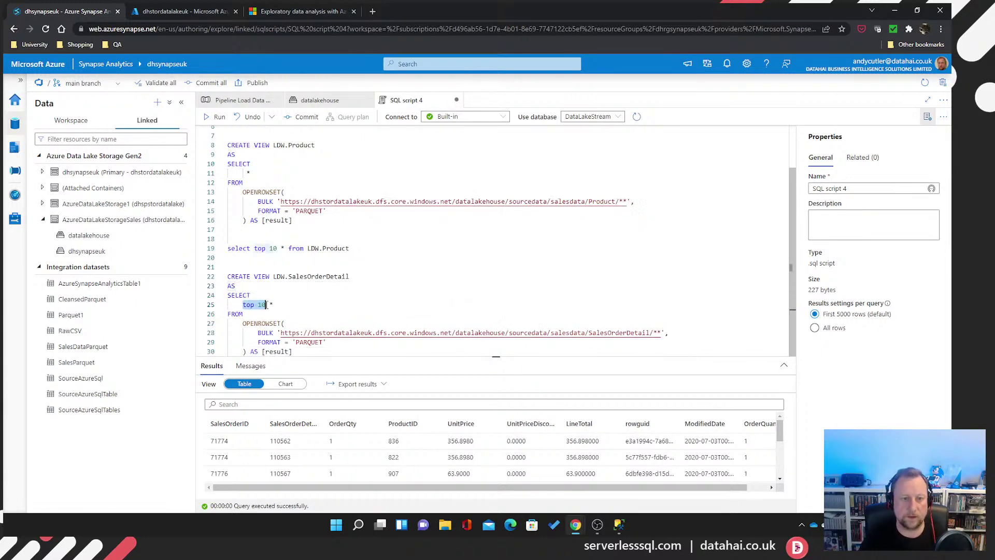
pyautogui.press('BackSpace')
pyautogui.click(302, 352)
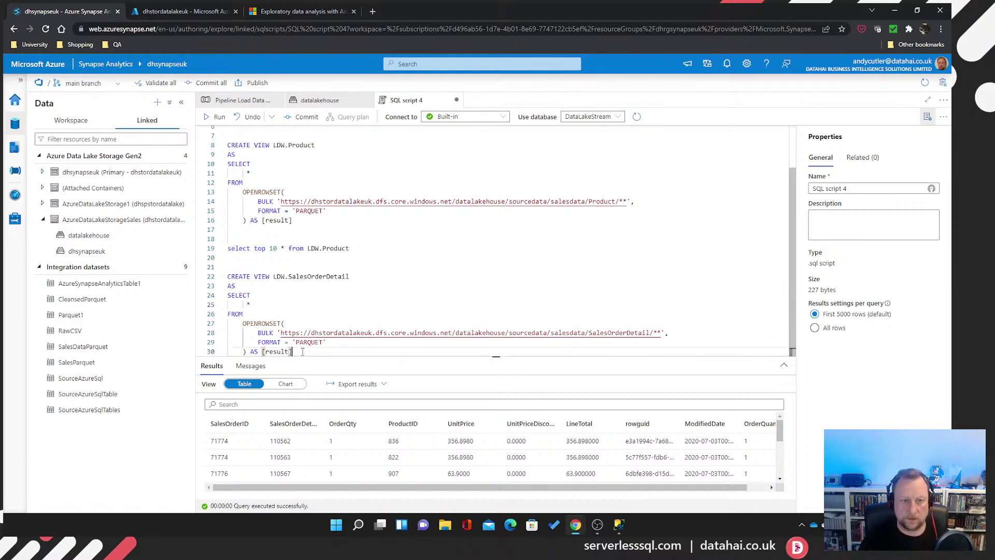
pyautogui.moveTo(302, 352); pyautogui.dragTo(221, 277)
pyautogui.click(215, 117)
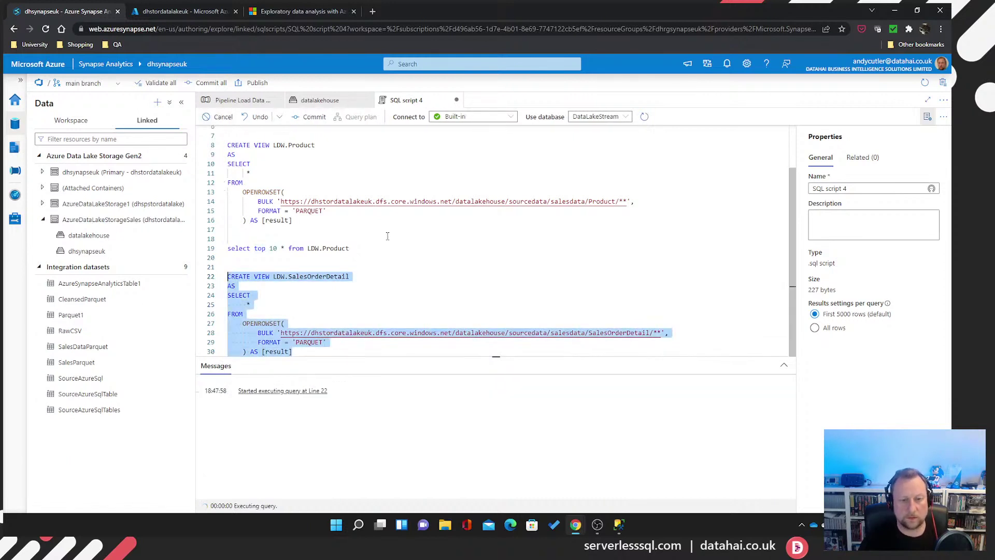
pyautogui.click(477, 352)
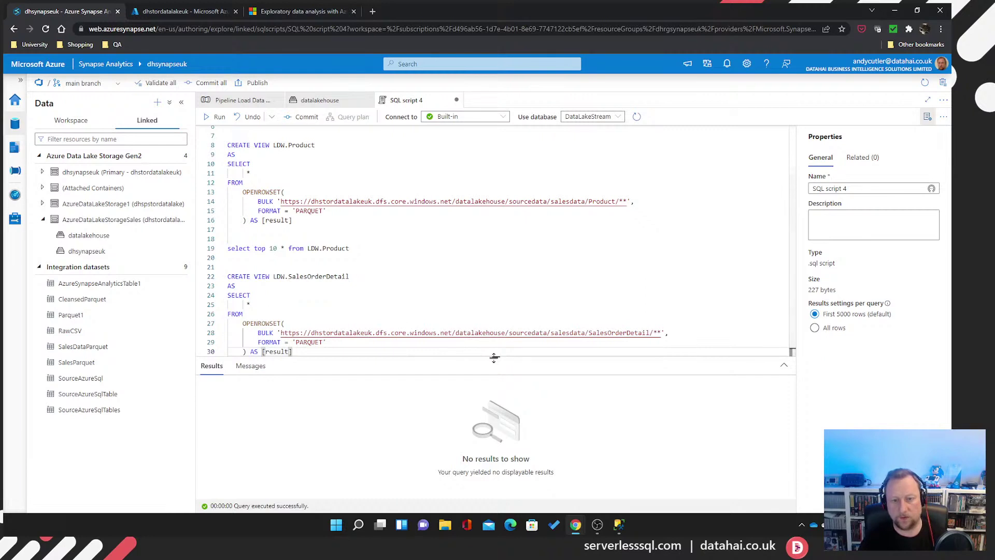
# Enlarge the editor area, copy the LDW.Product test query and delete it with the surplus blank lines between the two view definitions
pyautogui.moveTo(494, 358); pyautogui.dragTo(495, 396)
pyautogui.click(379, 286)
pyautogui.press('Delete')
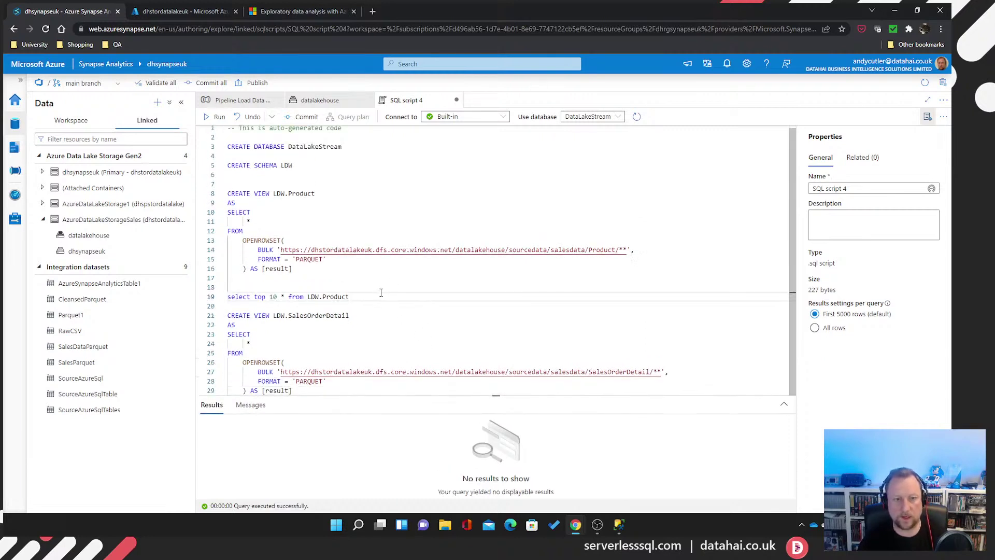
pyautogui.moveTo(382, 297); pyautogui.dragTo(228, 297)
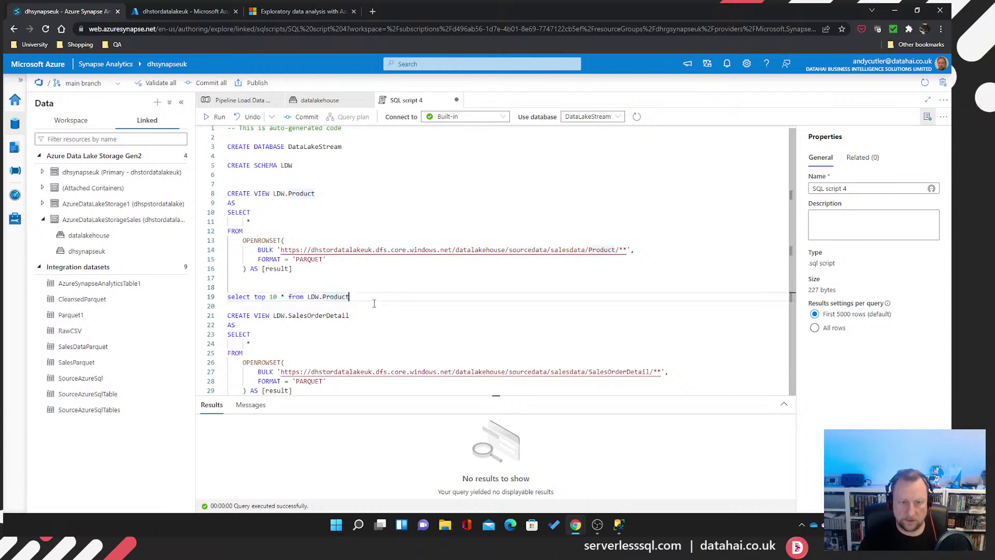
pyautogui.moveTo(358, 297); pyautogui.dragTo(206, 301)
pyautogui.hotkey('ctrl', 'c')
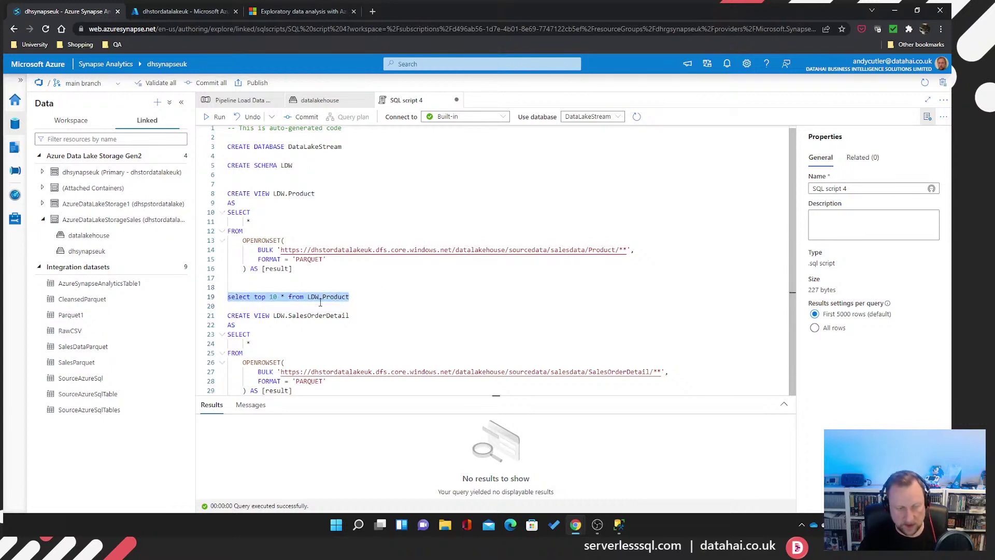
pyautogui.press('Delete')
pyautogui.press('BackSpace')
pyautogui.press('BackSpace')
pyautogui.press('Delete')
# Paste the LDW.Product test query at the end of the script, two blank lines below the LDW.SalesOrderDetail view
pyautogui.click(320, 382)
pyautogui.press('Return')
pyautogui.press('Return')
pyautogui.press('Return')
pyautogui.press('Return')
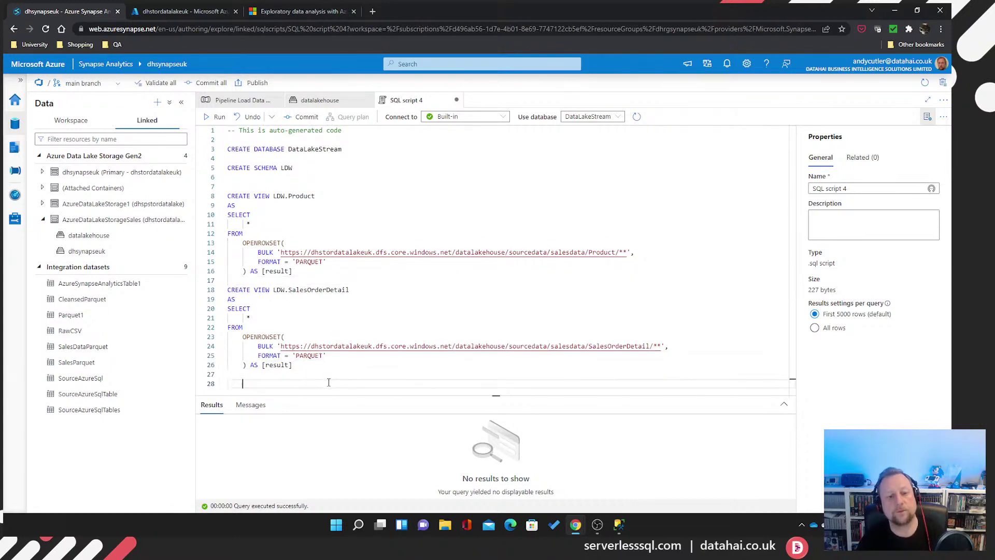
pyautogui.press('BackSpace')
pyautogui.press('BackSpace')
pyautogui.hotkey('ctrl', 'v')
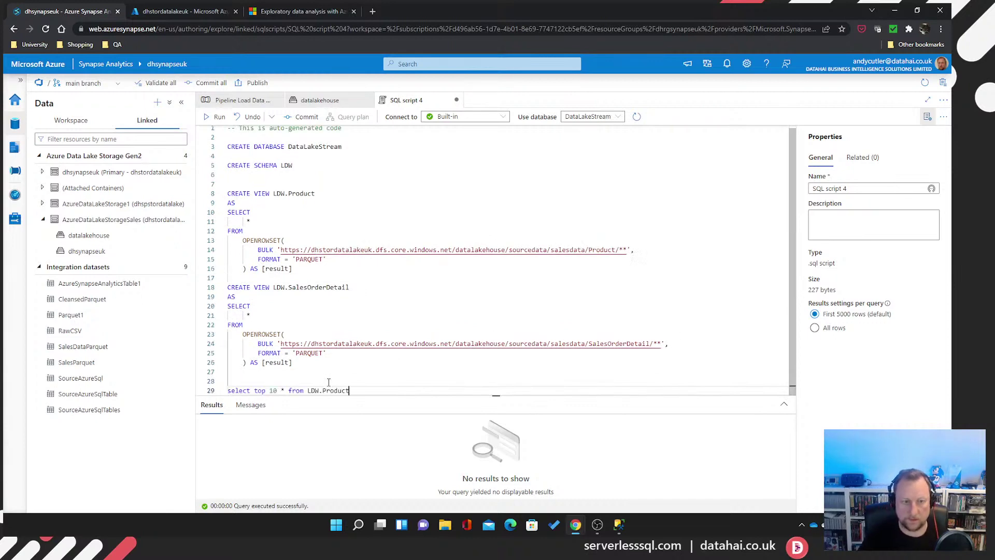
# Add the test query select top 10 * from LDW.SalesOrderDetail on a new line below the LDW.Product test query
pyautogui.press('Return')
pyautogui.write('select top')
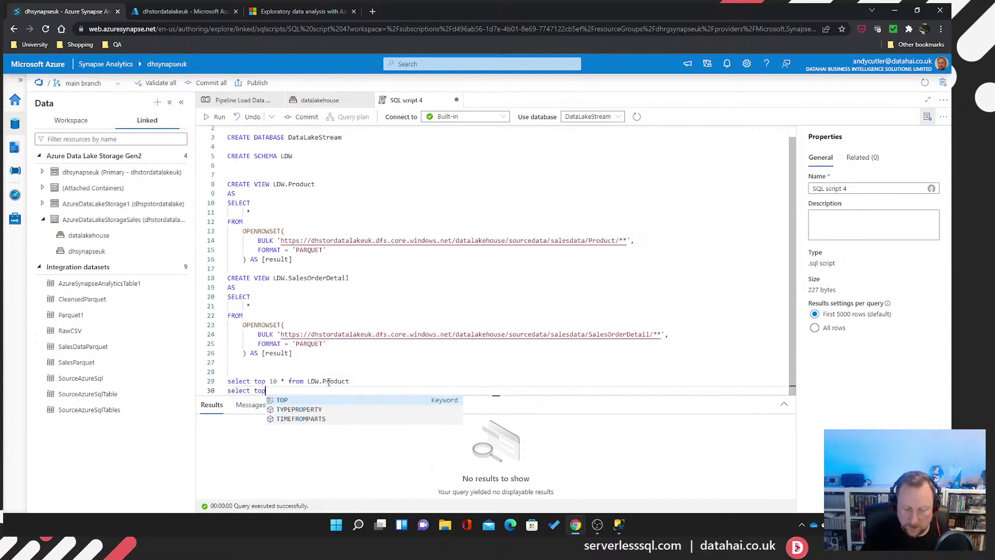
pyautogui.write(' 10 * from LDW.')
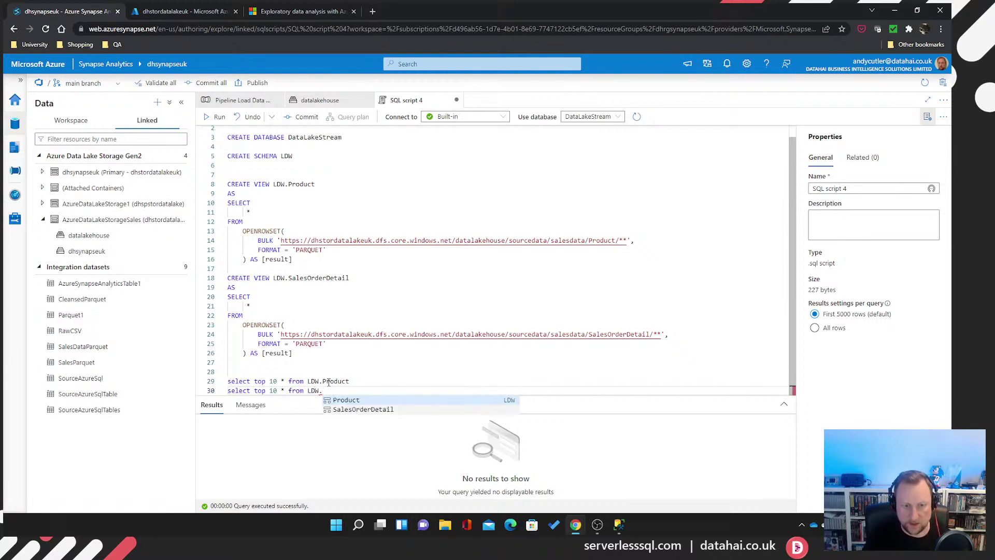
pyautogui.press('Down')
pyautogui.press('Return')
# Run only the LDW.SalesOrderDetail test query and enlarge the results area to view its rows
pyautogui.hotkey('shift', 'Up')
pyautogui.hotkey('shift', 'Up')
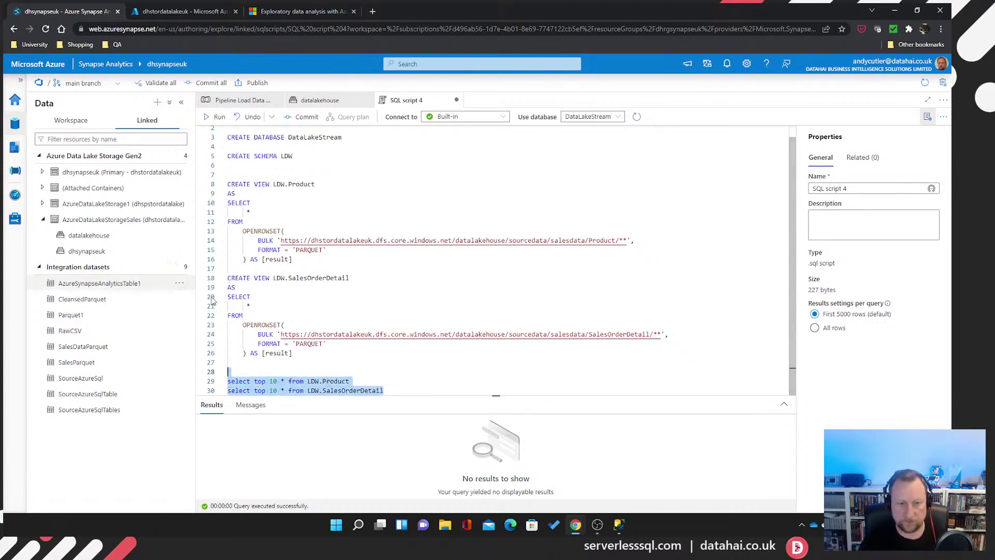
pyautogui.moveTo(385, 390); pyautogui.dragTo(197, 392)
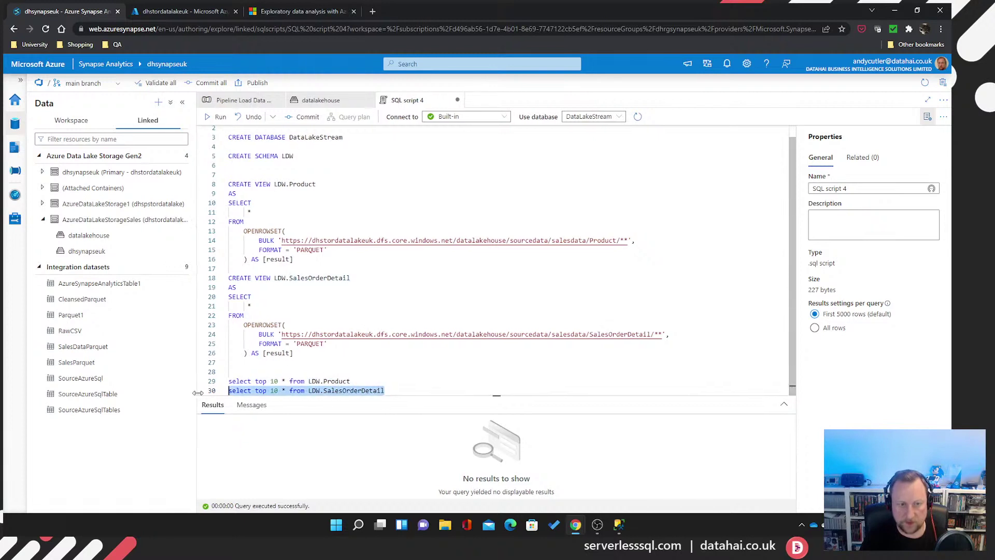
pyautogui.click(217, 117)
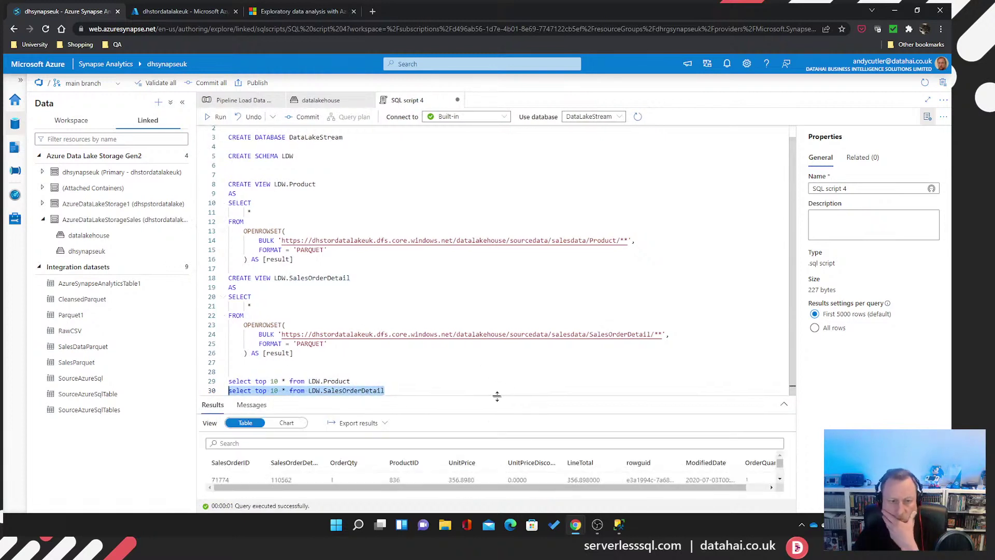
pyautogui.moveTo(496, 396); pyautogui.dragTo(499, 284)
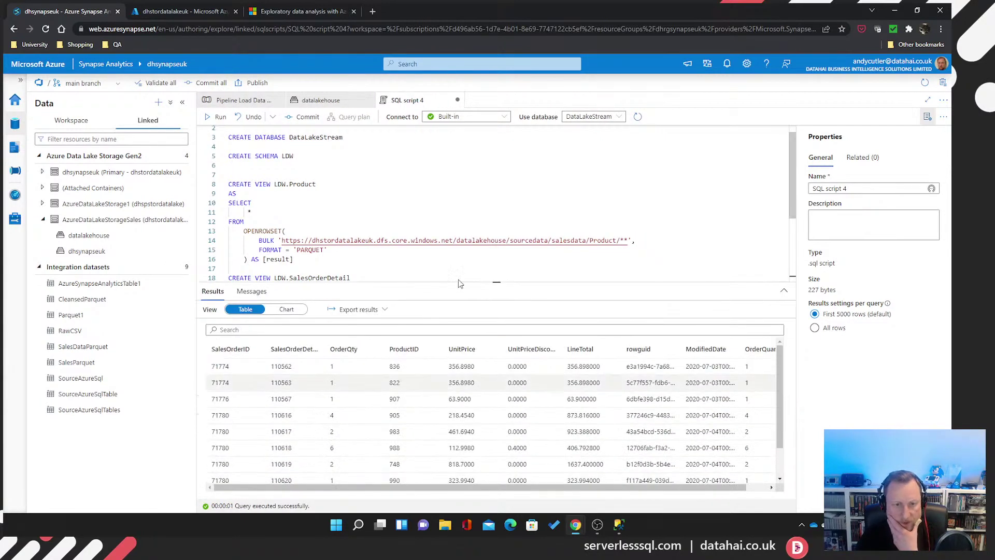
# Start a new query with SELECT P. at the end of the script, leaving one blank line below the test queries
pyautogui.scroll(-3, 441, 260)
pyautogui.click(422, 276)
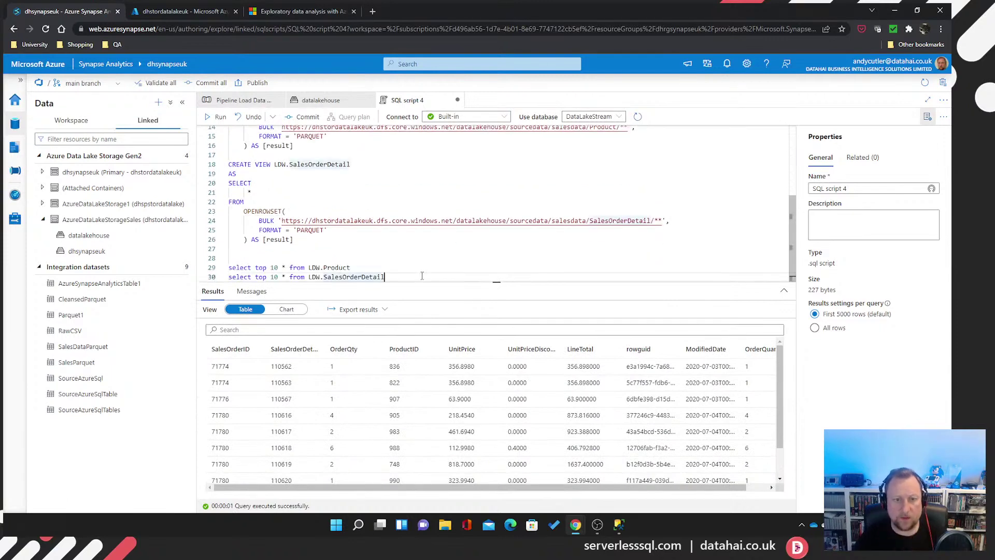
pyautogui.press('Return')
pyautogui.press('Return')
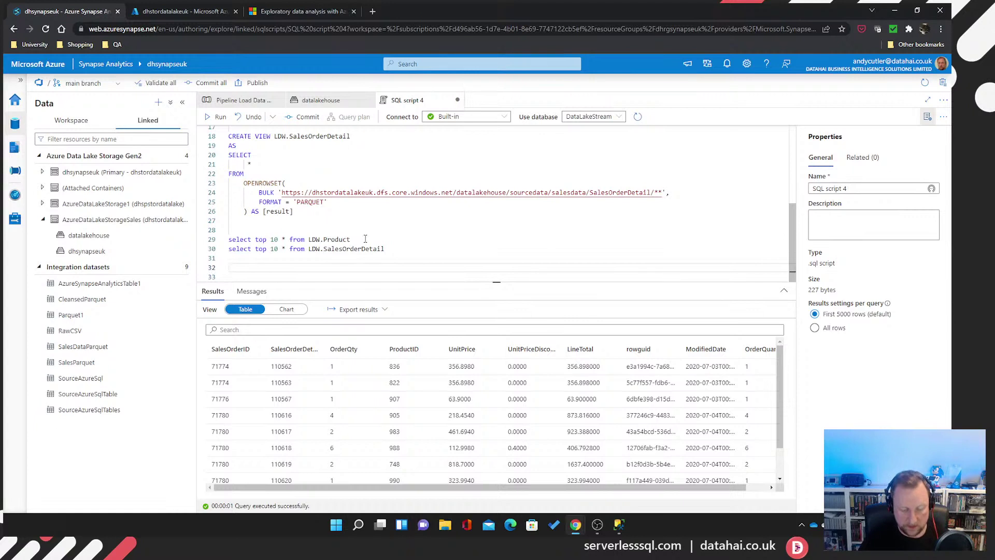
pyautogui.write('SELECT P.')
pyautogui.press('Escape')
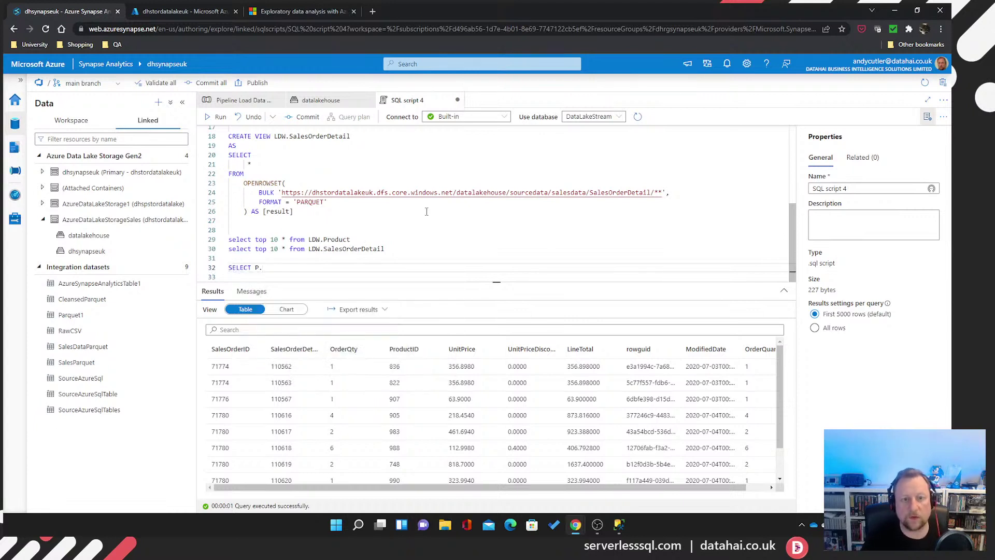
# Run only the LDW.Product test query to check its columns, and complete the new SELECT line with Name AS ProductName, plus a line break
pyautogui.moveTo(395, 240); pyautogui.dragTo(229, 239)
pyautogui.click(216, 116)
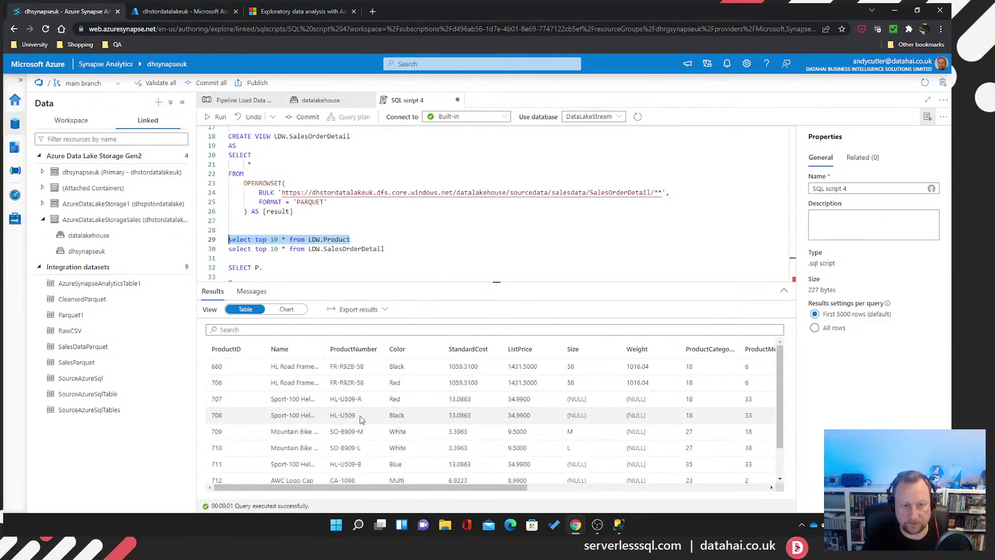
pyautogui.click(286, 263)
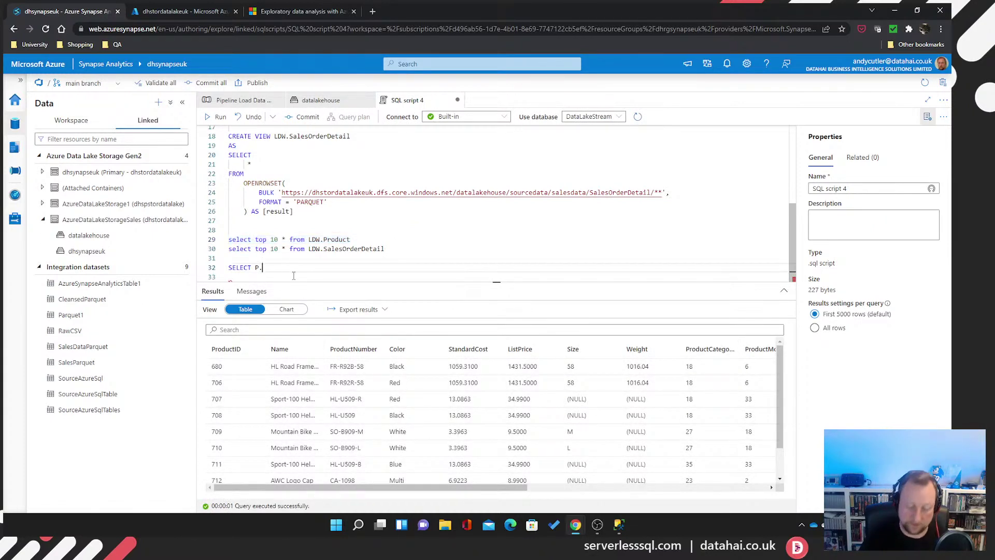
pyautogui.write('Name AS ProductName,')
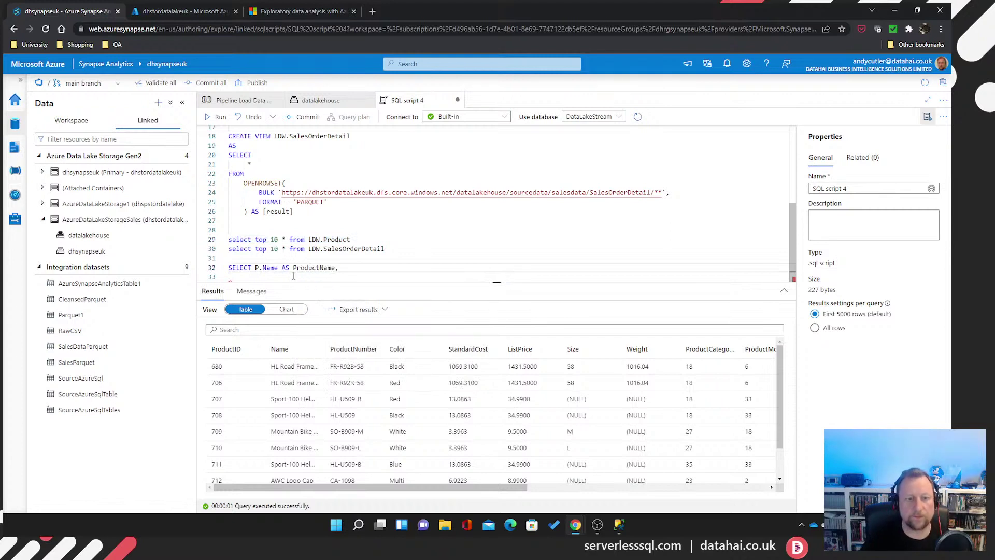
pyautogui.press('Return')
# Run only the LDW.SalesOrderDetail test query to examine its columns, and return to the line below P.Name AS ProductName
pyautogui.moveTo(407, 239); pyautogui.dragTo(211, 245)
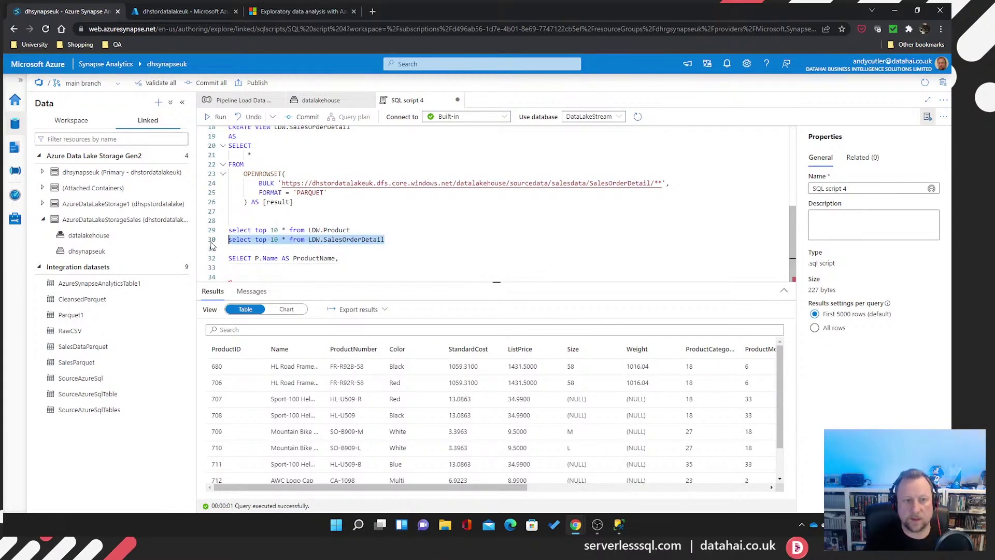
pyautogui.click(218, 116)
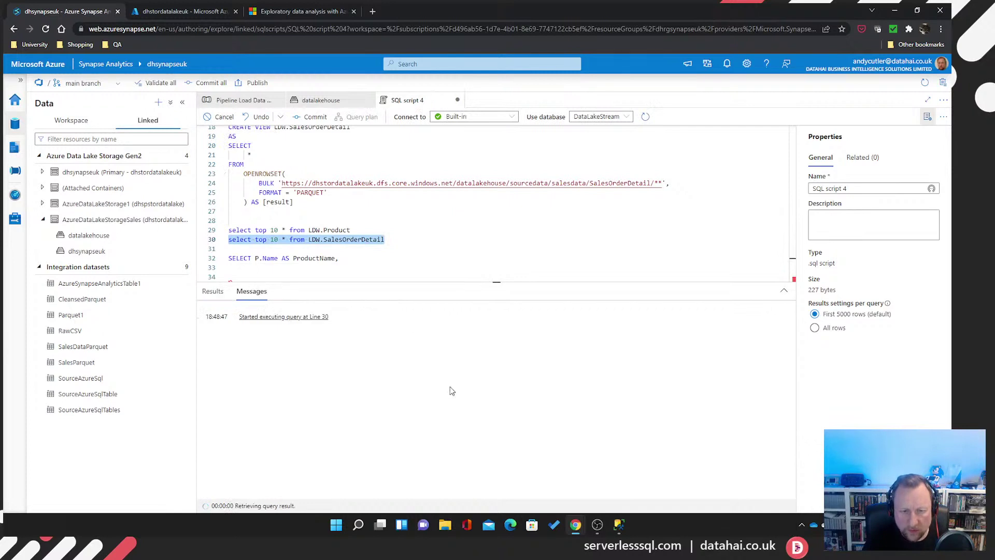
pyautogui.click(290, 268)
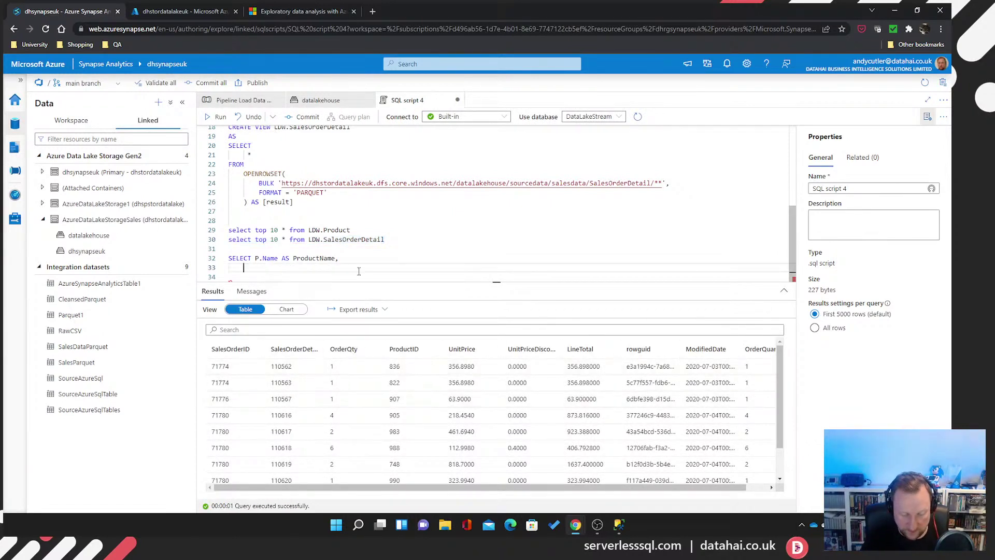
# Add the aggregate SUM(SD.OrderQty) as the second column of the new query
pyautogui.write('S.')
pyautogui.press('BackSpace')
pyautogui.press('BackSpace')
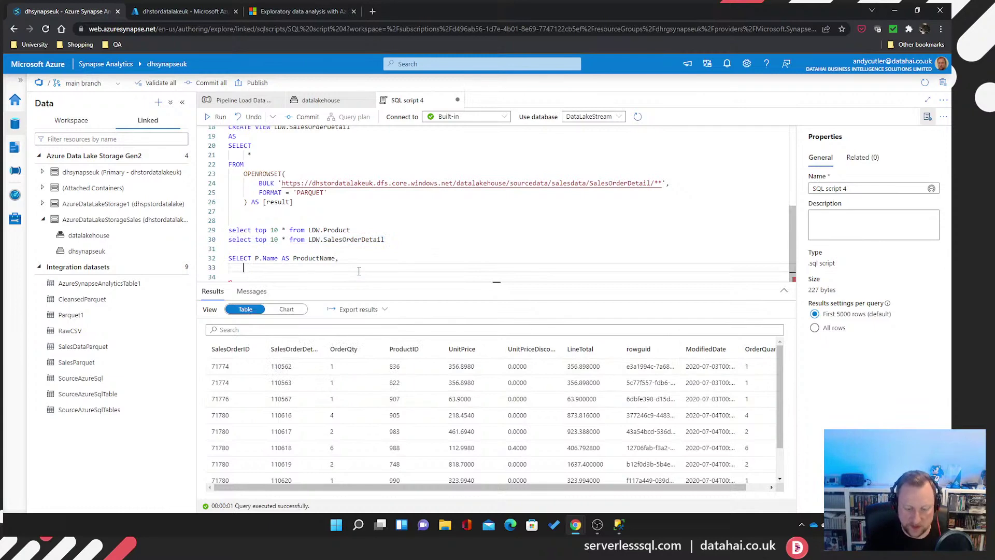
pyautogui.write('SUM()')
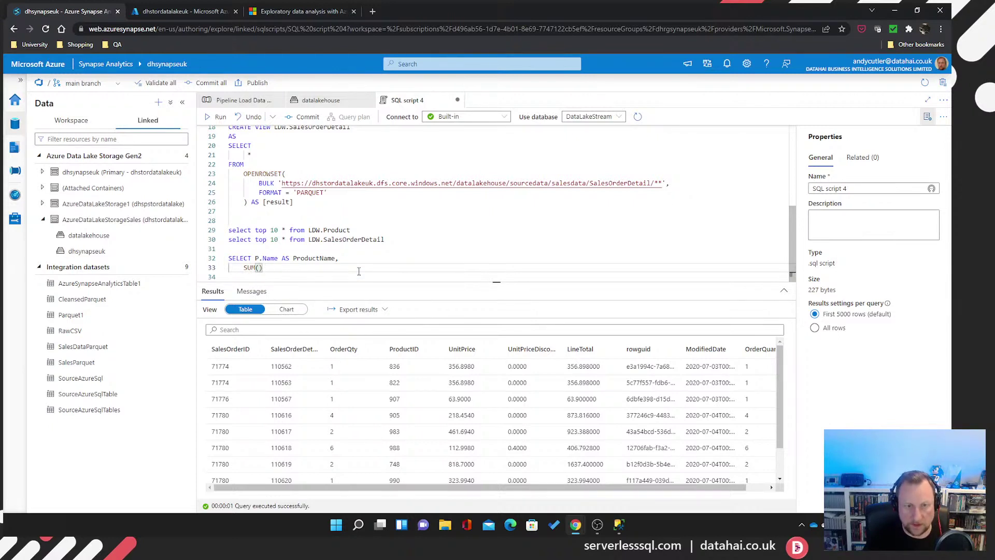
pyautogui.write('SD.')
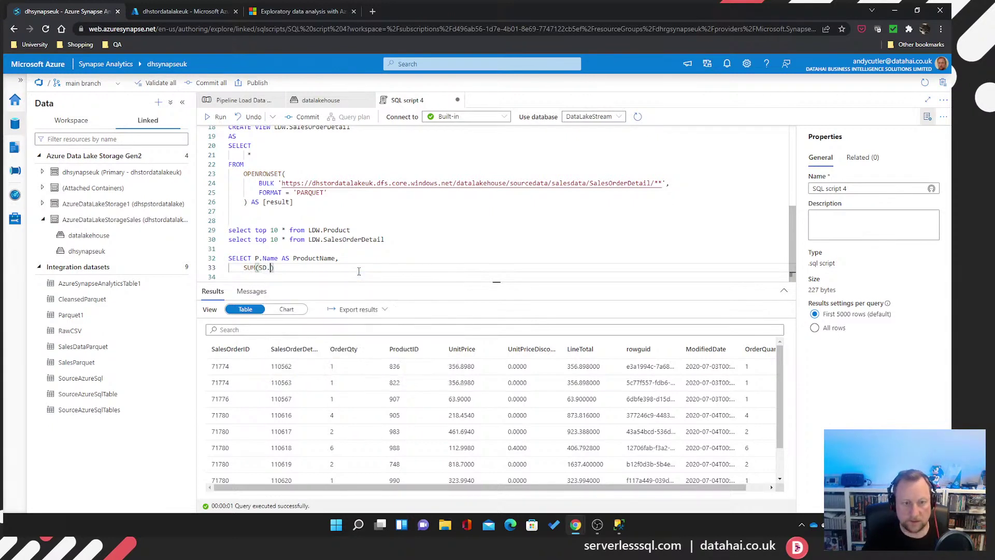
pyautogui.write('OrderQty')
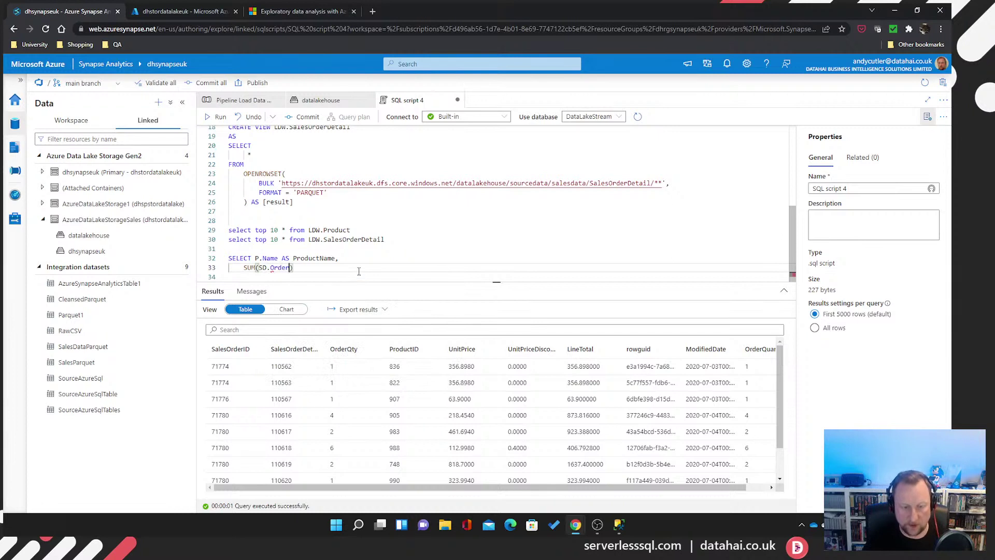
# Give the SUM(SD.OrderQty) column the alias TotalOrderQuanity using AS
pyautogui.write(') AS ')
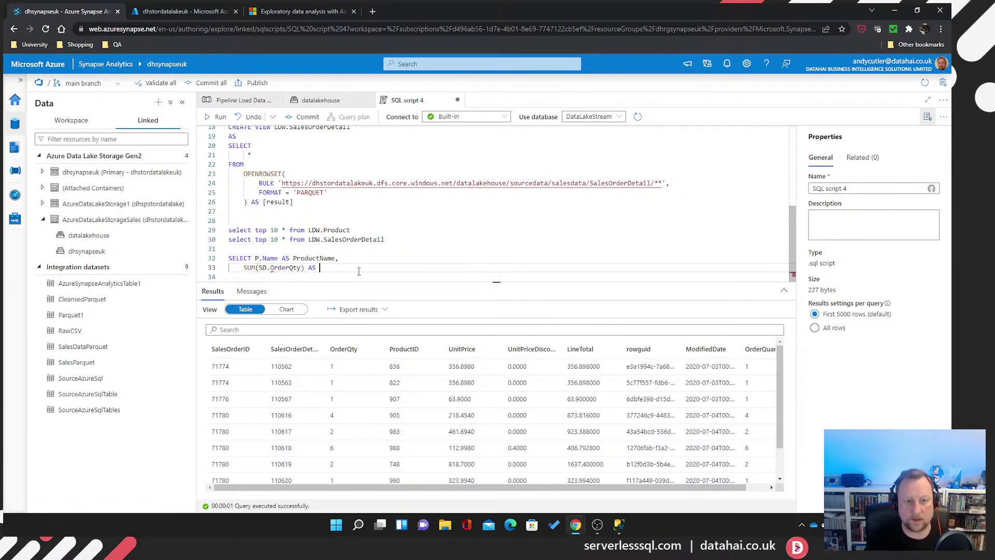
pyautogui.write('TotalORderQuan')
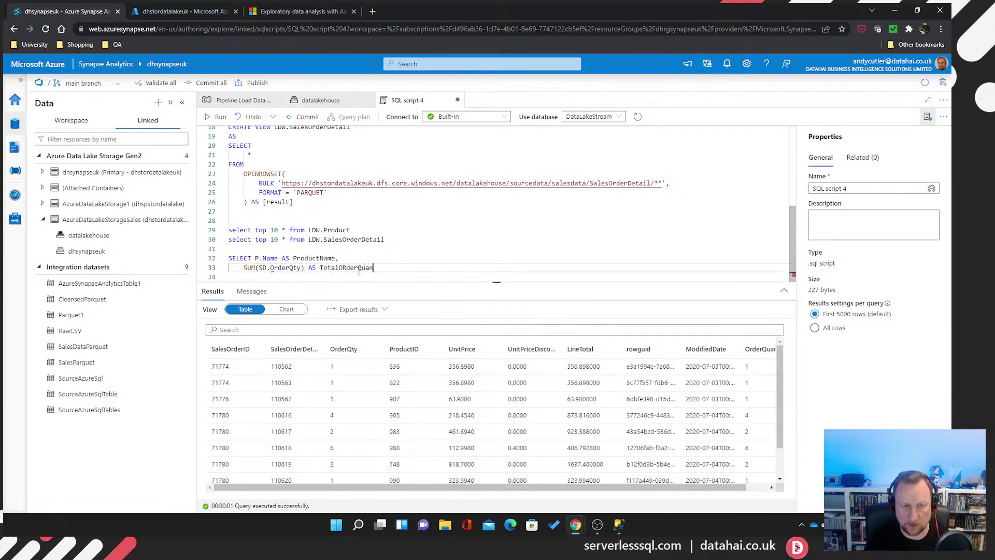
pyautogui.press('BackSpace')
pyautogui.press('BackSpace')
pyautogui.press('BackSpace')
pyautogui.press('BackSpace')
pyautogui.press('BackSpace')
pyautogui.press('BackSpace')
pyautogui.press('BackSpace')
pyautogui.press('BackSpace')
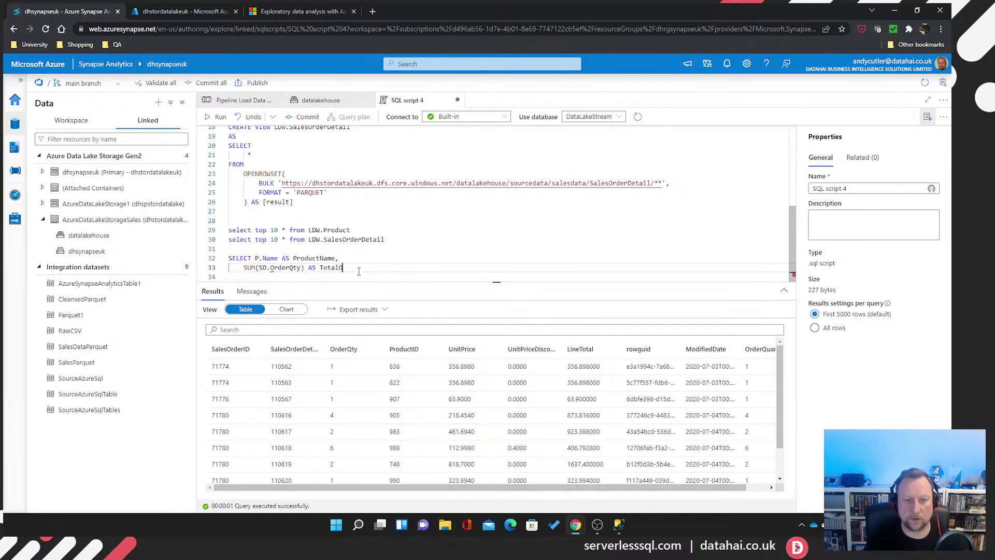
pyautogui.write('OrderQuanity')
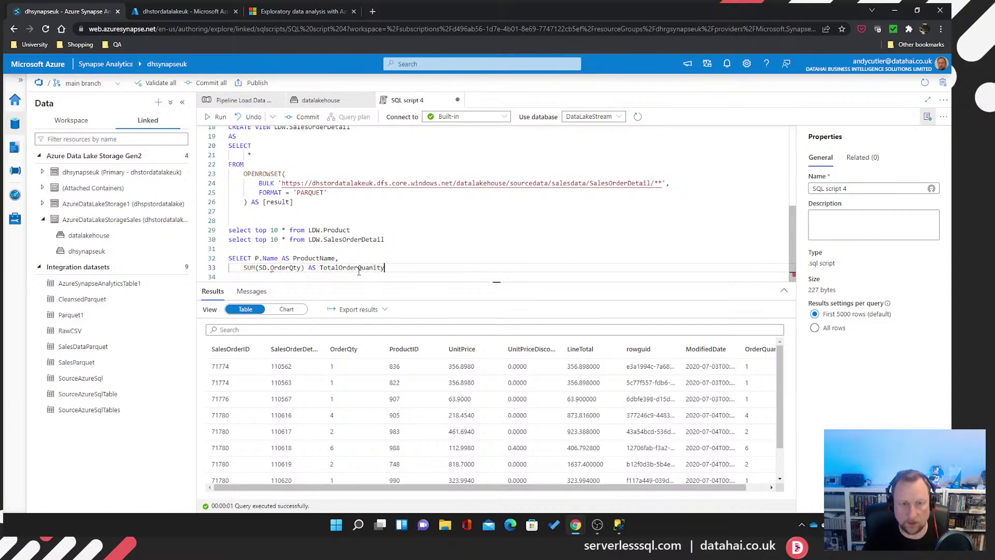
# Add a FROM line to the new query with LDW.SalesOrderDetail, copied from its test query, and the alias SD
pyautogui.press('Return')
pyautogui.write('FROM')
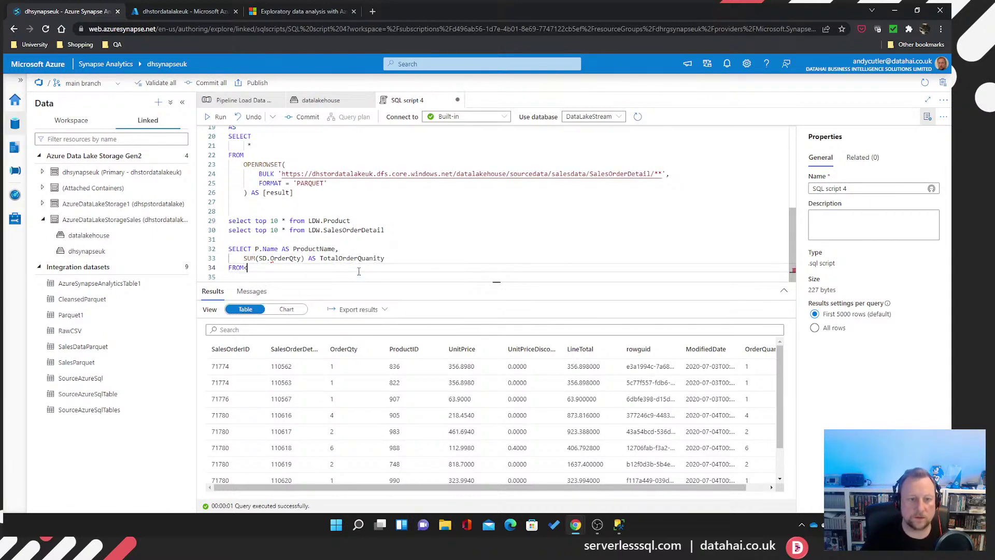
pyautogui.moveTo(385, 230); pyautogui.dragTo(308, 229)
pyautogui.hotkey('ctrl', 'c')
pyautogui.click(260, 265)
pyautogui.hotkey('ctrl', 'v')
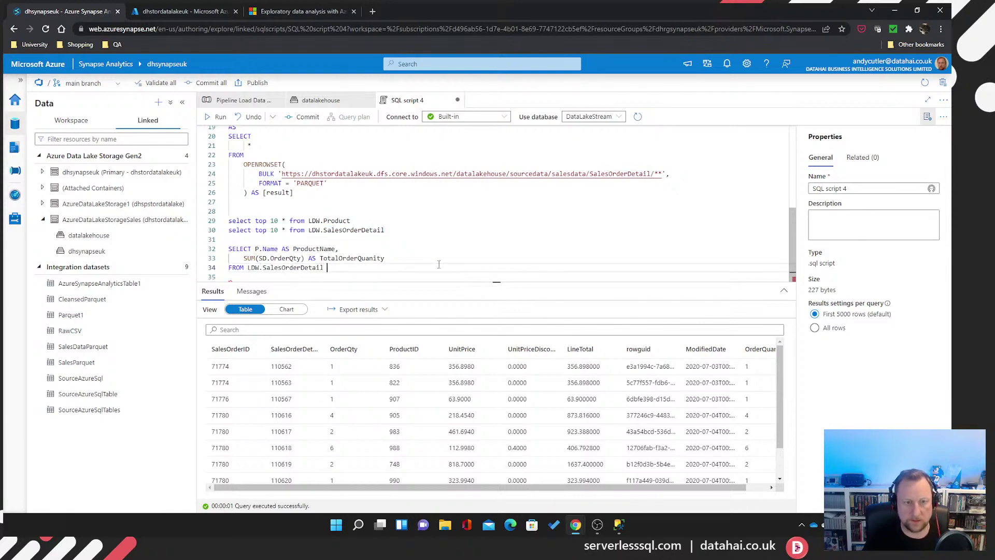
pyautogui.write('SD')
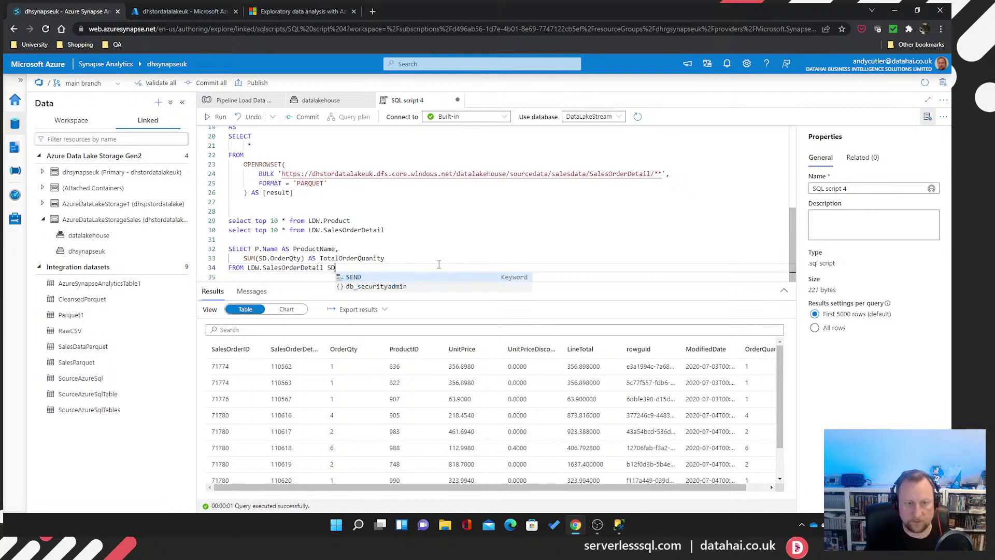
# Add an INNER JOIN to LDW.Product below the FROM line of the total order quantity query
pyautogui.press('Return')
pyautogui.write('INNER JOIN')
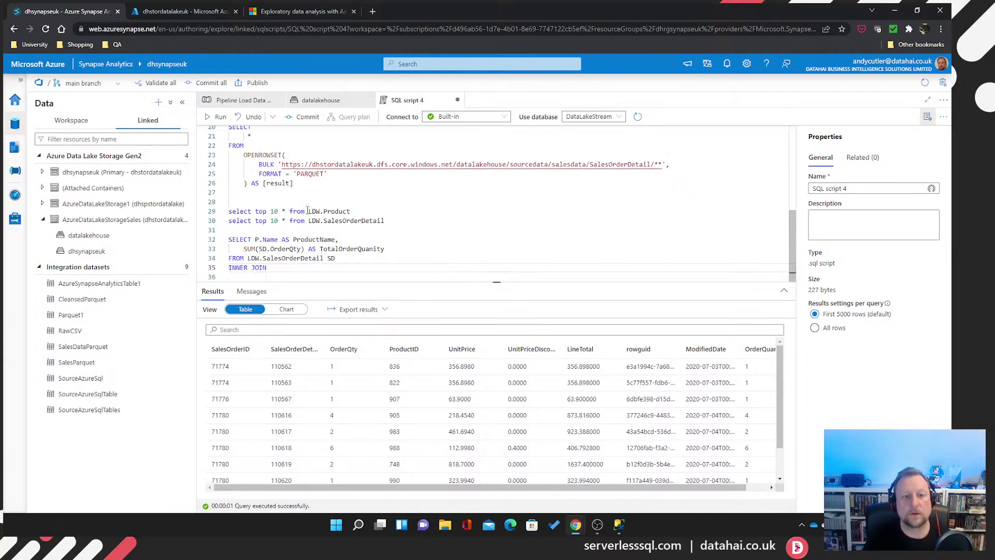
pyautogui.moveTo(307, 211); pyautogui.dragTo(353, 212)
pyautogui.click(305, 266)
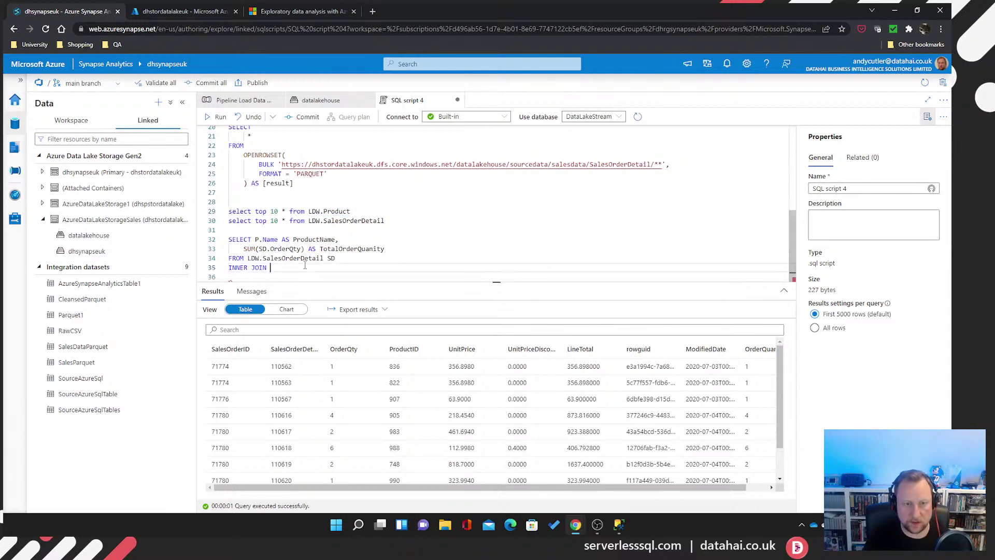
pyautogui.hotkey('ctrl', 'v')
# Alias the joined table as P and set the join condition to P.ProductID = SD.ProductID
pyautogui.write('P ON P')
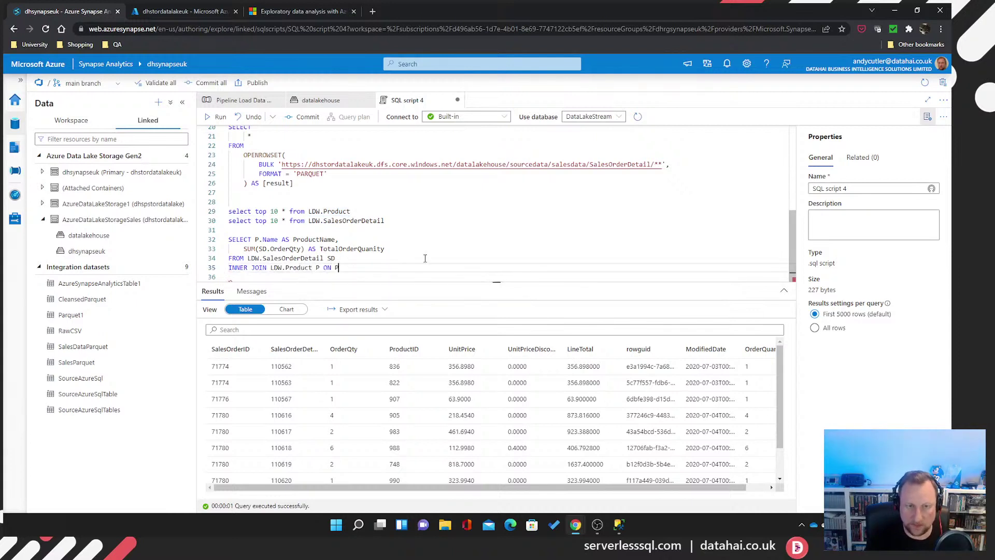
pyautogui.write('.ProductIOD')
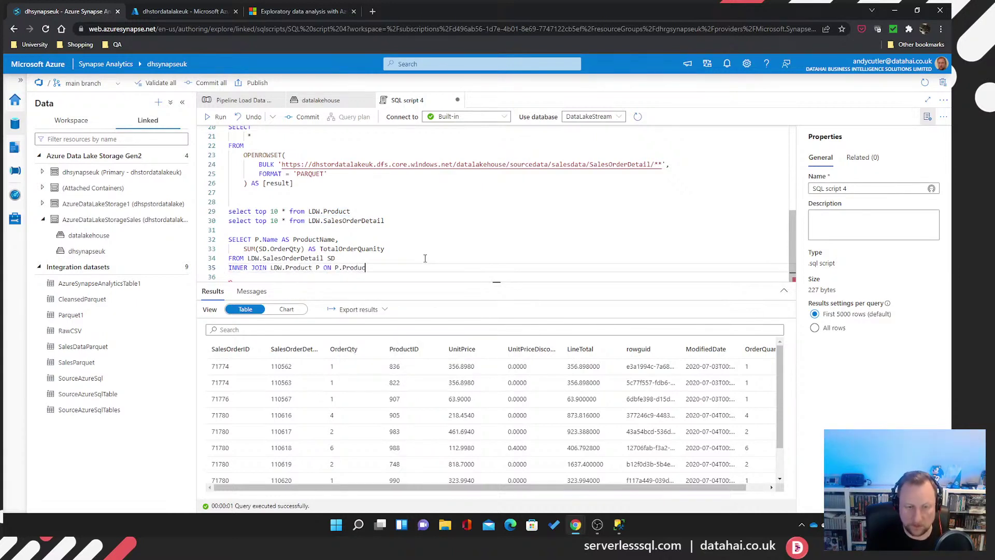
pyautogui.press('BackSpace')
pyautogui.press('BackSpace')
pyautogui.write('D')
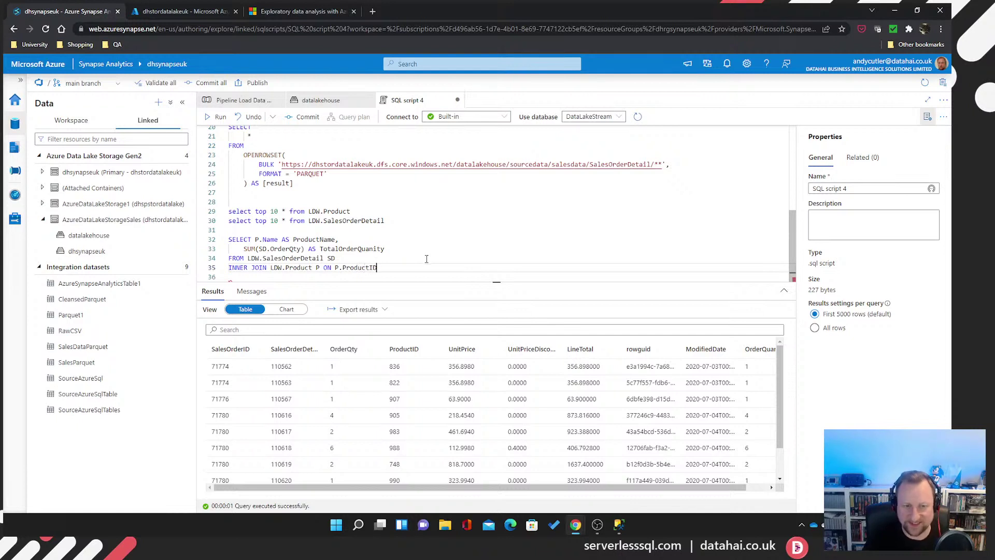
pyautogui.write(' = ')
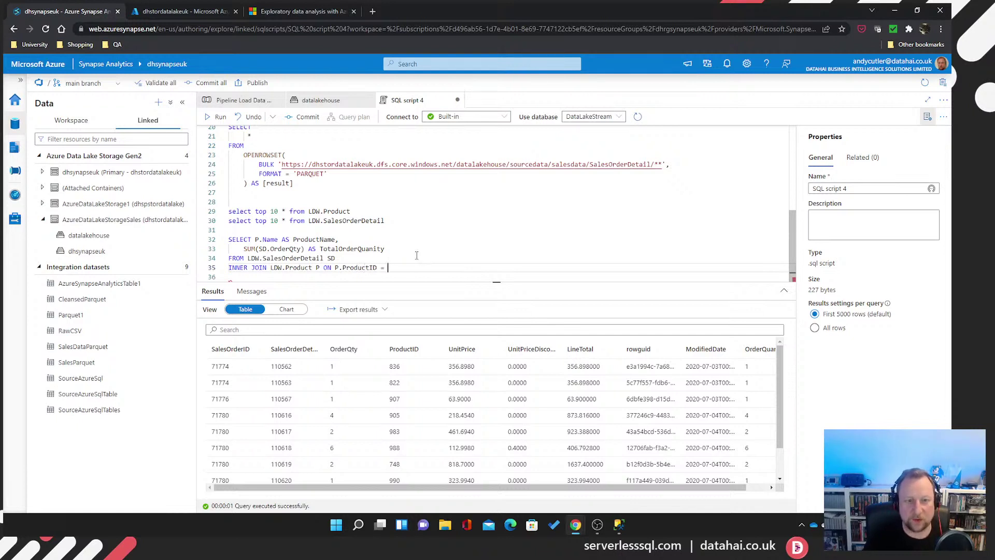
pyautogui.write('SD.Produ')
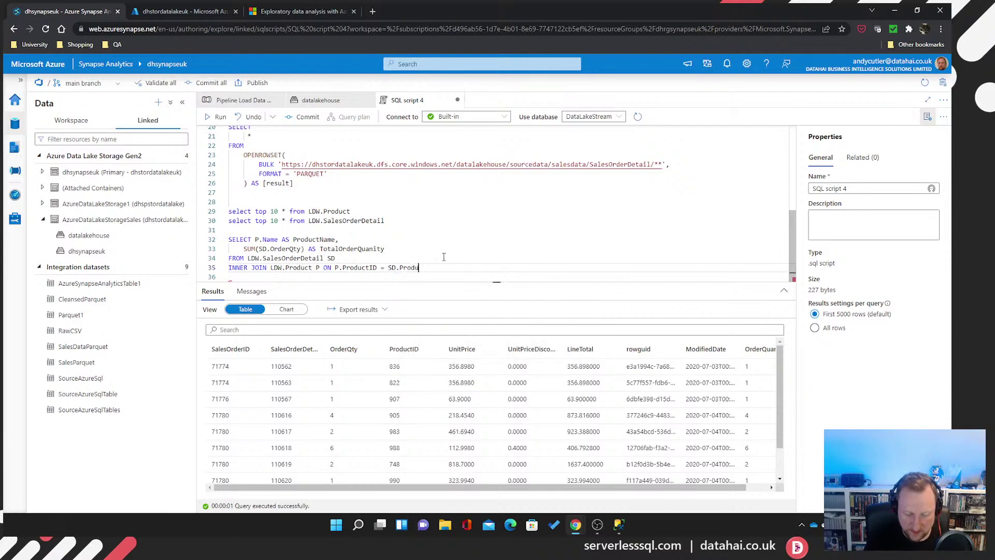
pyautogui.write('ctID')
# Start a GROUP BY clause on a new line below the join
pyautogui.press('Return')
pyautogui.write('GO')
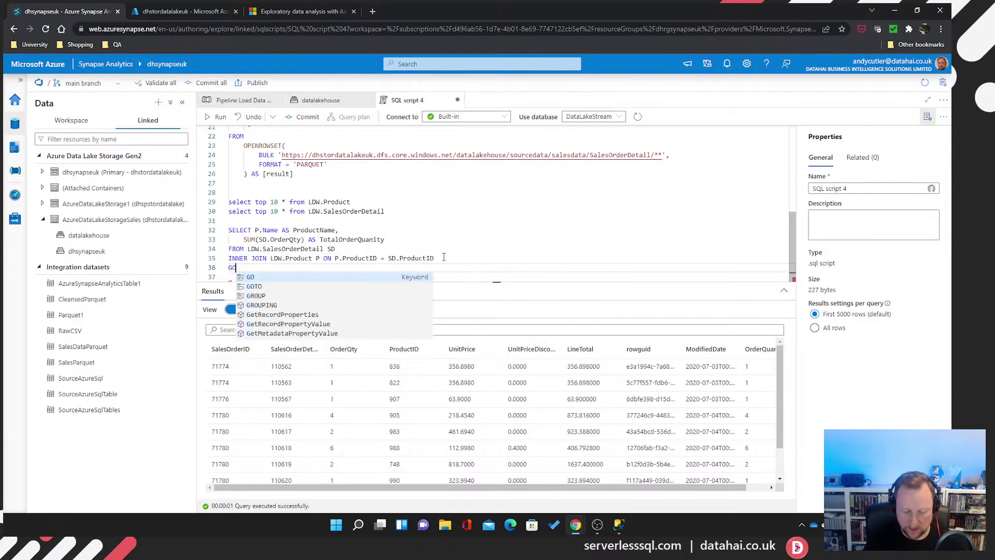
pyautogui.write('U')
pyautogui.press('Escape')
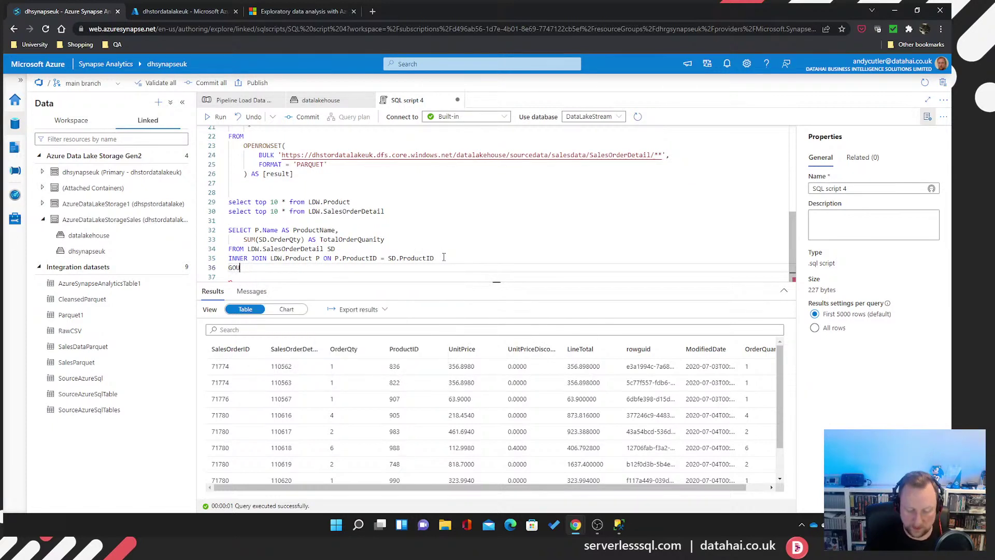
pyautogui.press('BackSpace')
pyautogui.press('BackSpace')
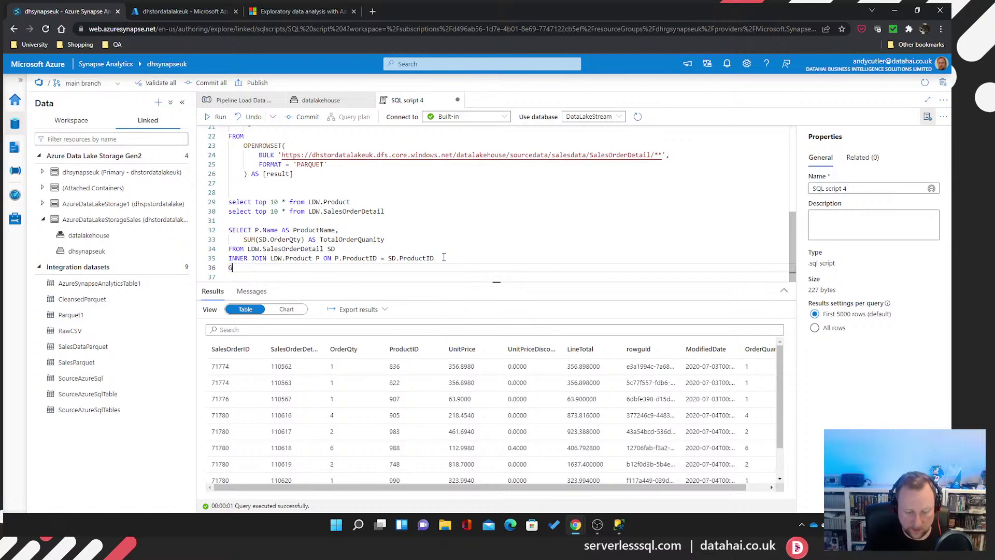
pyautogui.write('ROUIP')
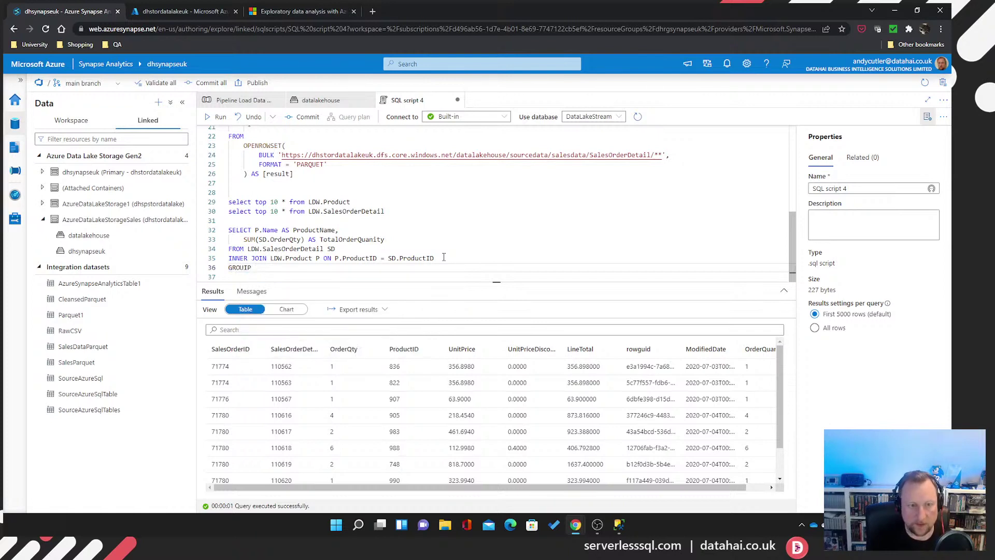
pyautogui.press('BackSpace')
pyautogui.press('BackSpace')
pyautogui.press('BackSpace')
pyautogui.write('P BY')
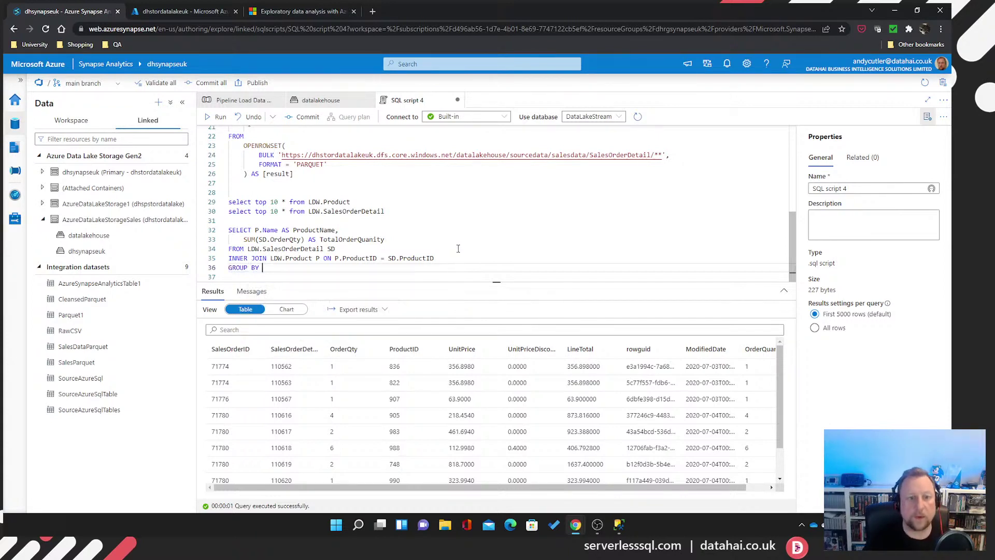
# Group the query by P.Name, reusing the expression from the SELECT list without its AS ProductName alias
pyautogui.moveTo(256, 229); pyautogui.dragTo(336, 230)
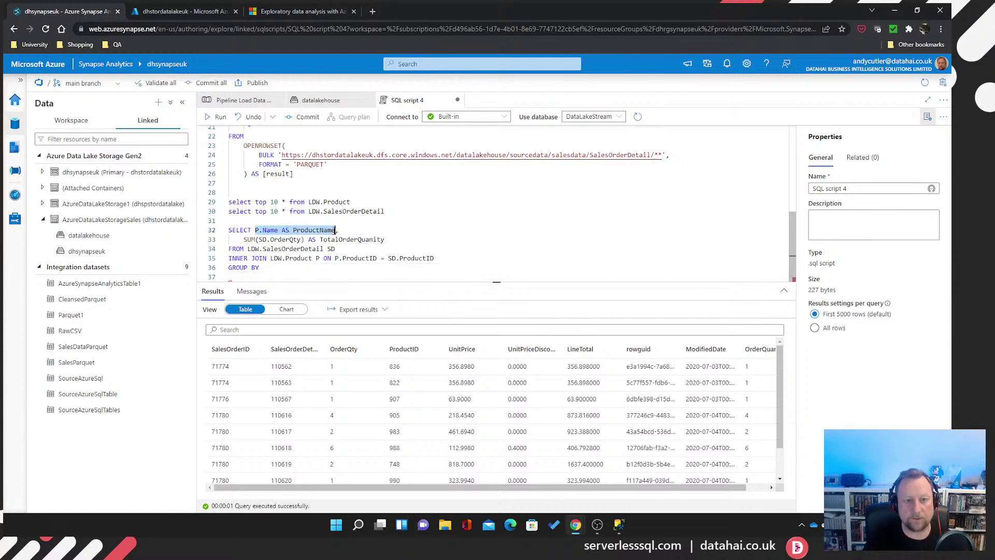
pyautogui.hotkey('ctrl', 'c')
pyautogui.click(275, 268)
pyautogui.hotkey('ctrl', 'v')
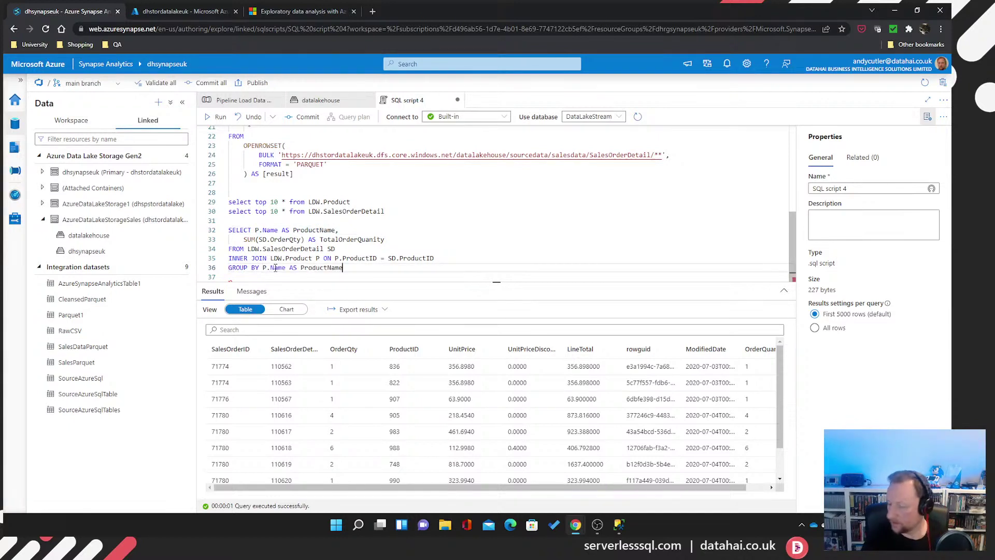
pyautogui.moveTo(348, 268); pyautogui.dragTo(228, 230)
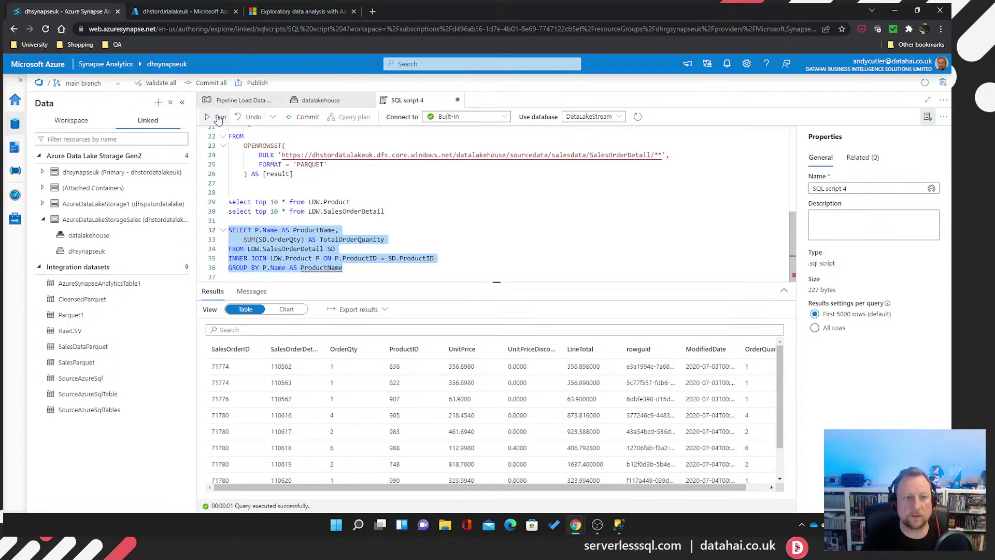
pyautogui.click(356, 272)
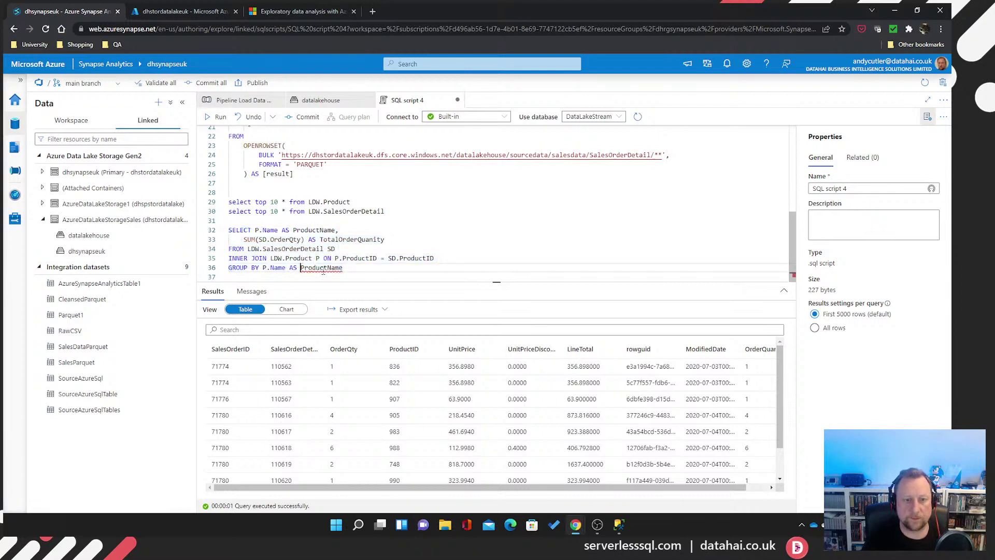
pyautogui.moveTo(357, 274); pyautogui.dragTo(229, 230)
pyautogui.press('BackSpace')
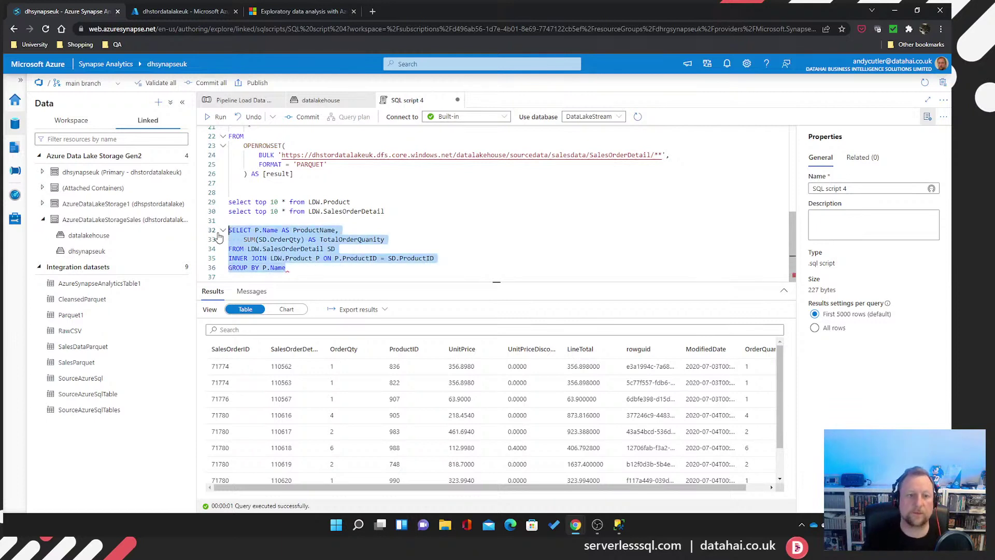
# Run only the joined aggregate query and review the total order quantity per product in the results
pyautogui.click(216, 117)
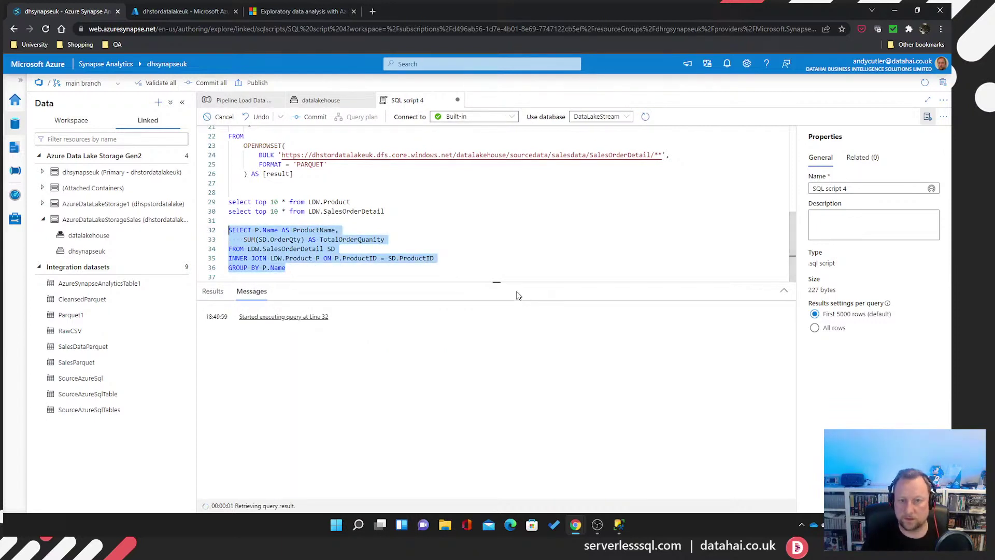
pyautogui.moveTo(496, 282); pyautogui.dragTo(497, 286)
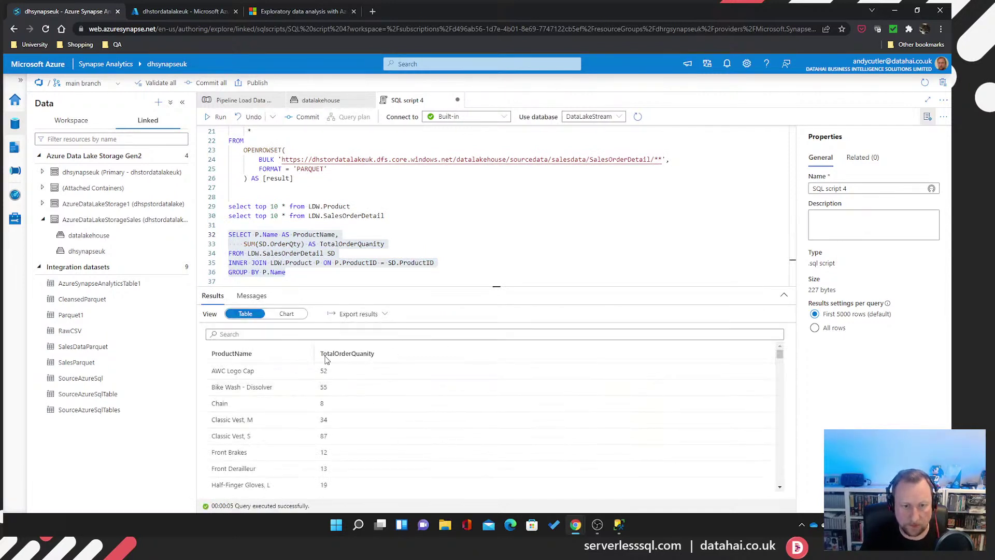
pyautogui.moveTo(313, 353); pyautogui.dragTo(326, 355)
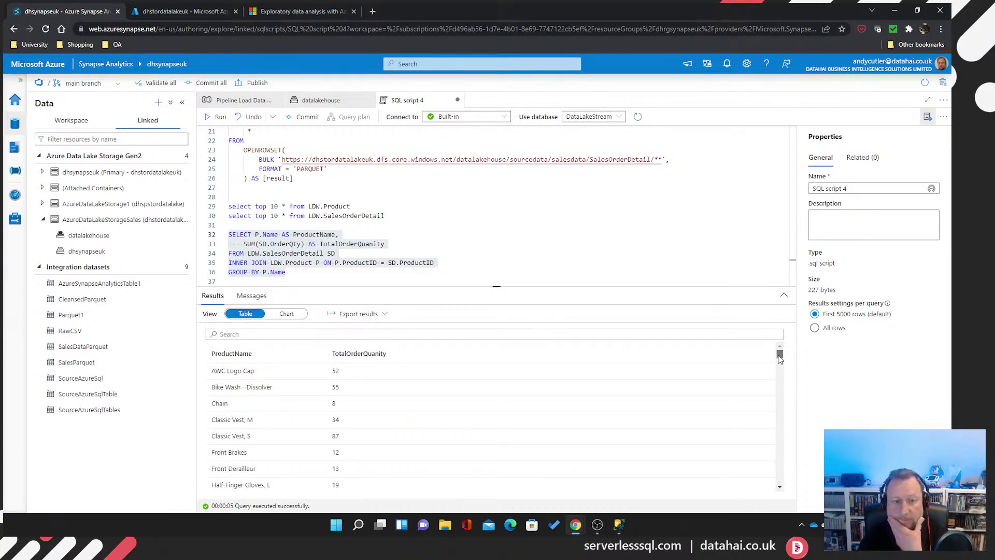
pyautogui.moveTo(779, 355)
pyautogui.mouseDown()
pyautogui.moveTo(779, 466)
pyautogui.moveTo(780, 353)
pyautogui.mouseUp()
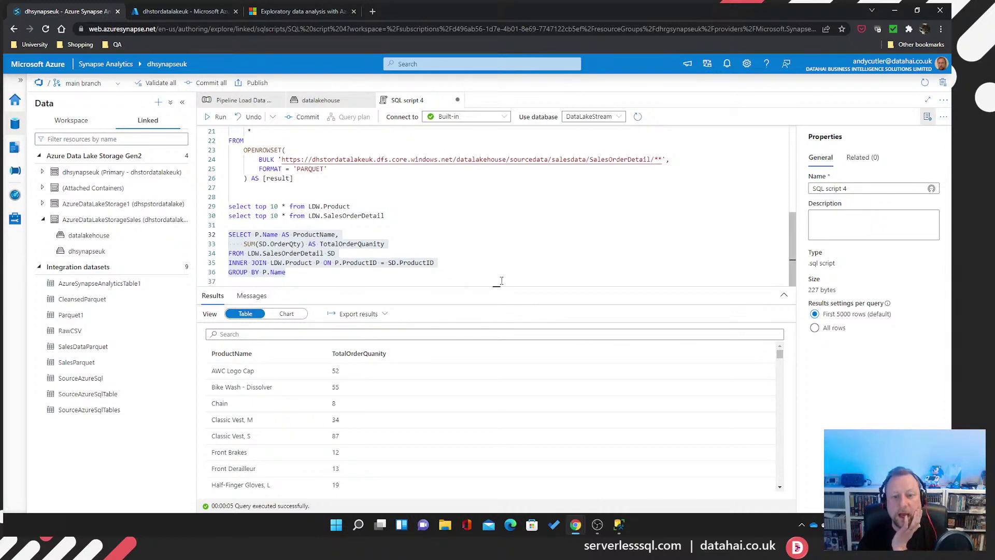
pyautogui.moveTo(499, 284); pyautogui.dragTo(498, 291)
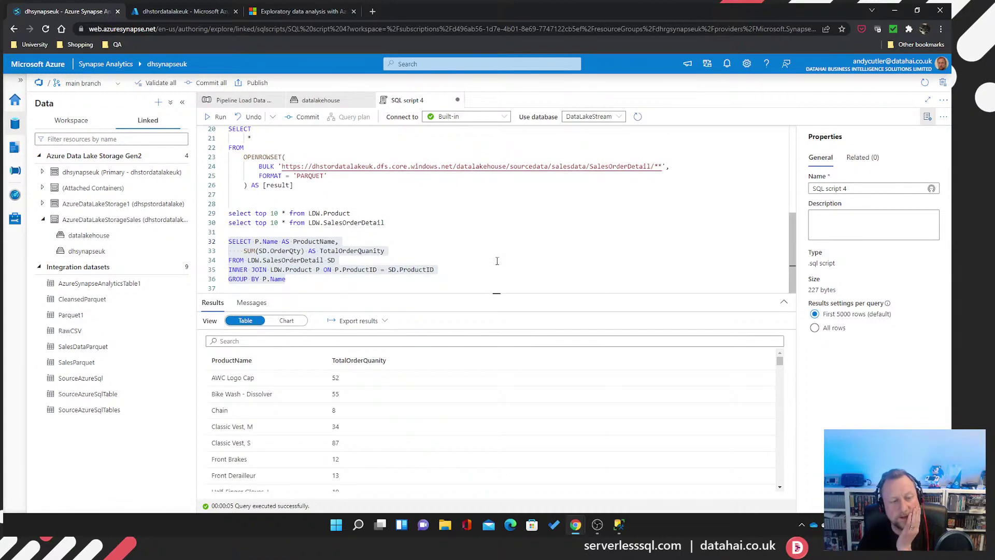
# Enlarge the script editor area and start a CREATE PROC LDW.CreateViews statement a few lines below the aggregate query
pyautogui.click(503, 256)
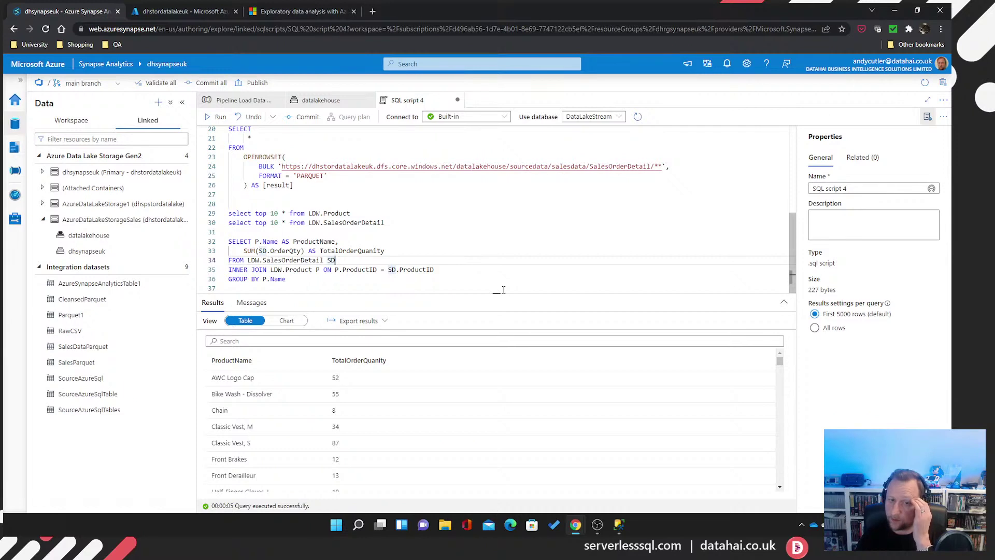
pyautogui.moveTo(498, 292); pyautogui.dragTo(501, 317)
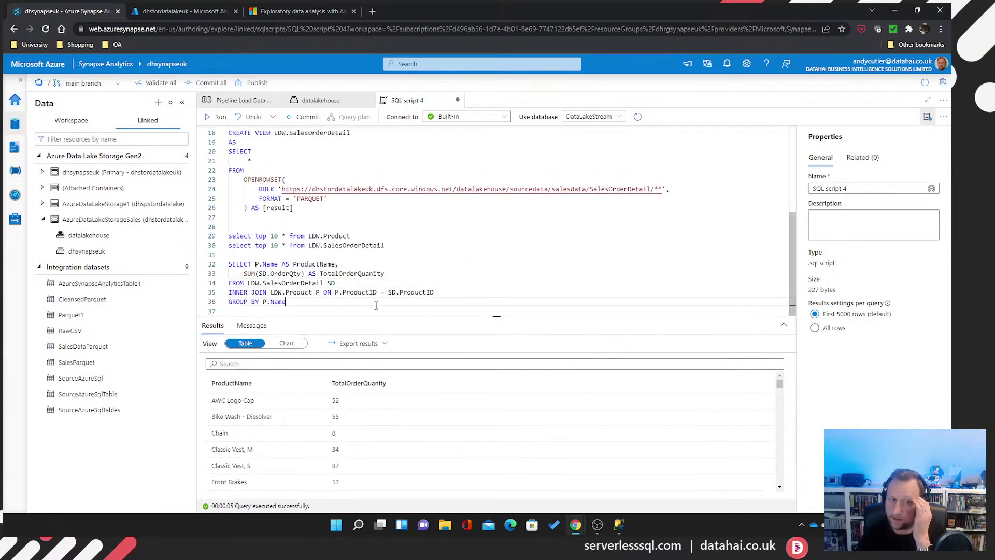
pyautogui.click(311, 302)
pyautogui.press('Return')
pyautogui.press('Return')
pyautogui.press('Return')
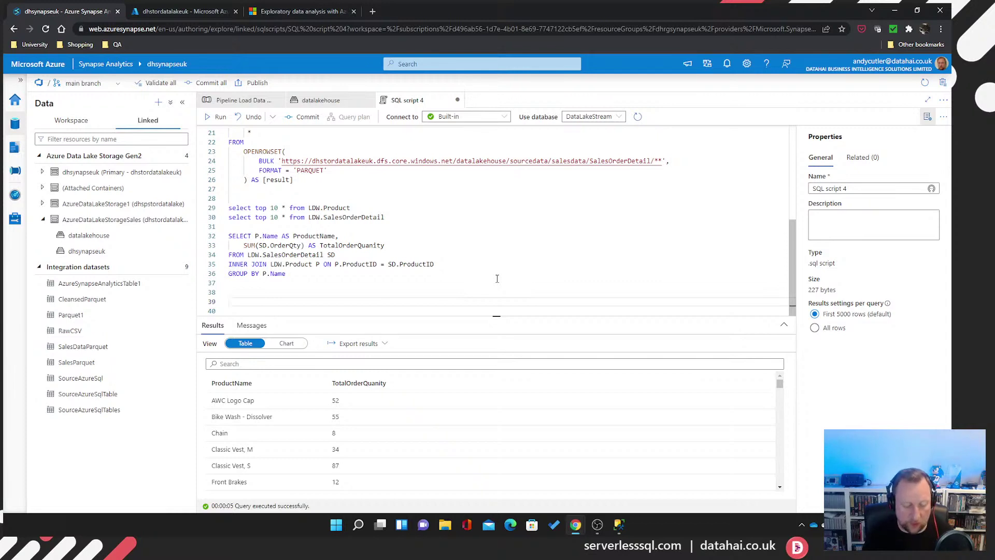
pyautogui.write('CRE')
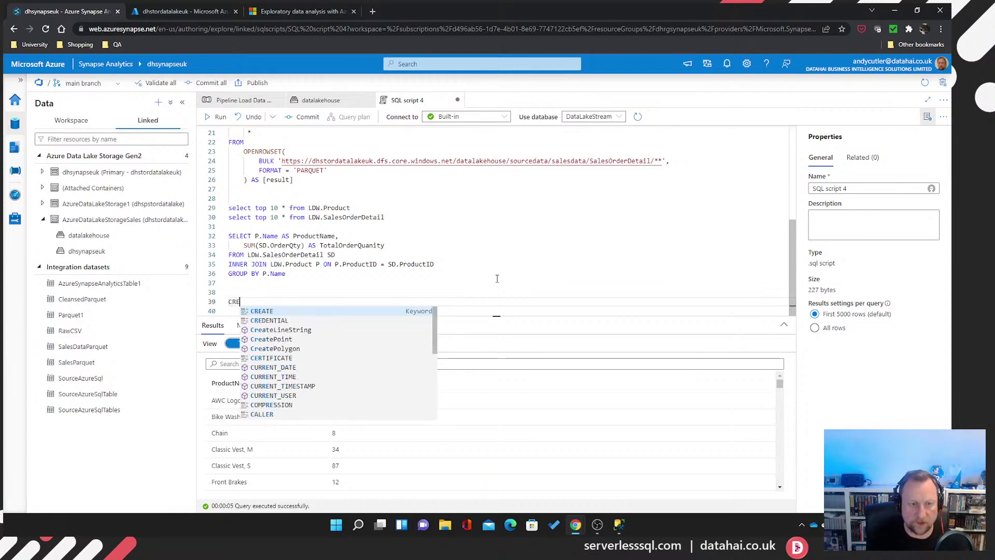
pyautogui.write('ATE PROC ')
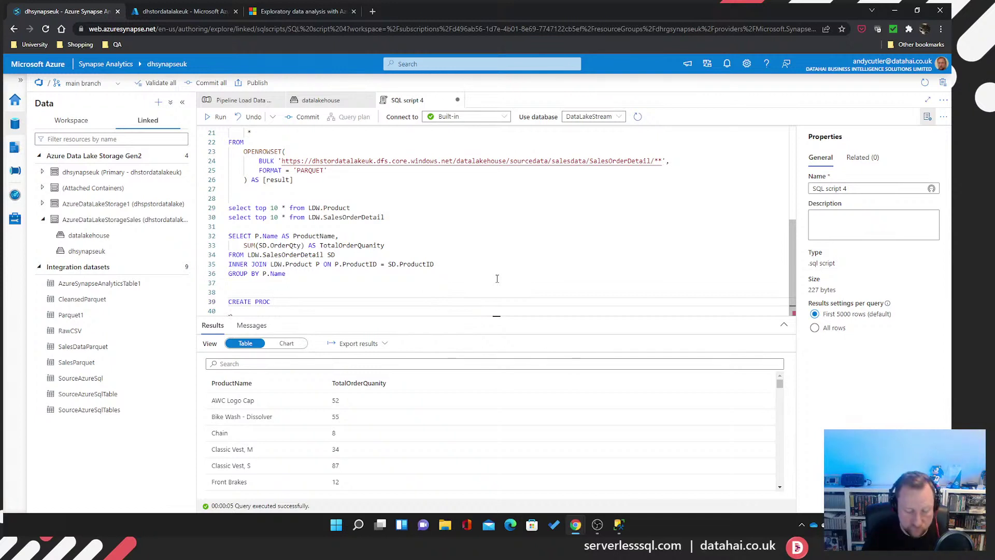
pyautogui.write('LDW.C')
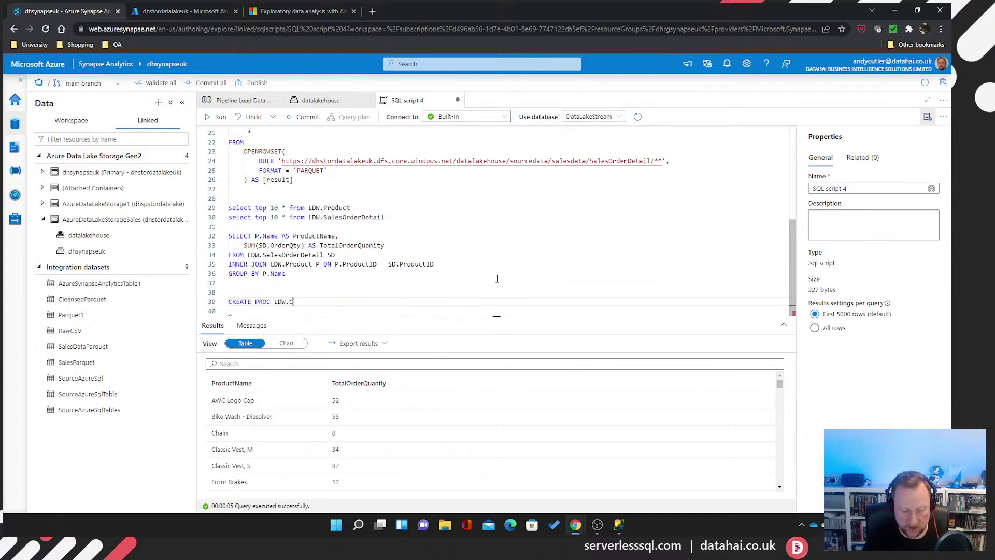
pyautogui.write('reate')
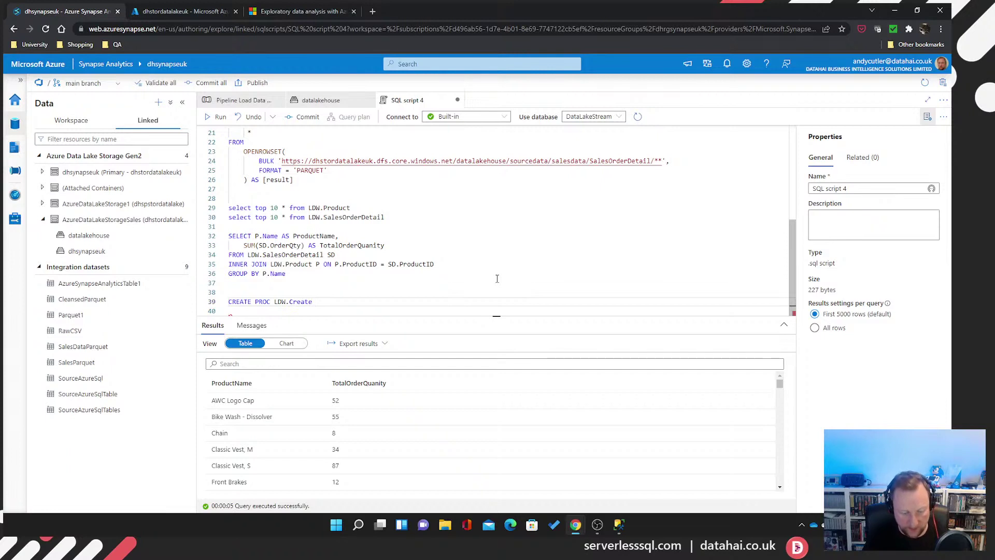
pyautogui.write('Vie')
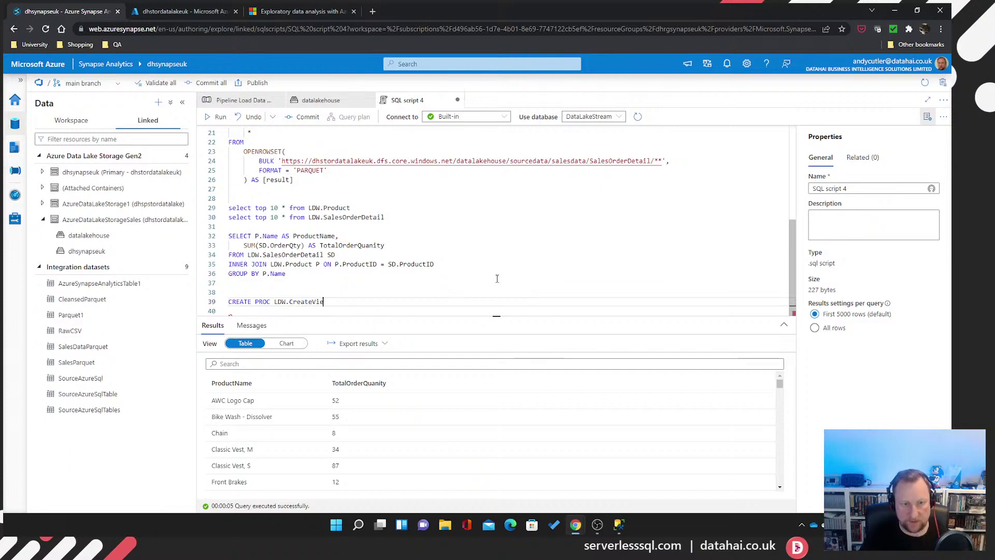
pyautogui.write('ws @')
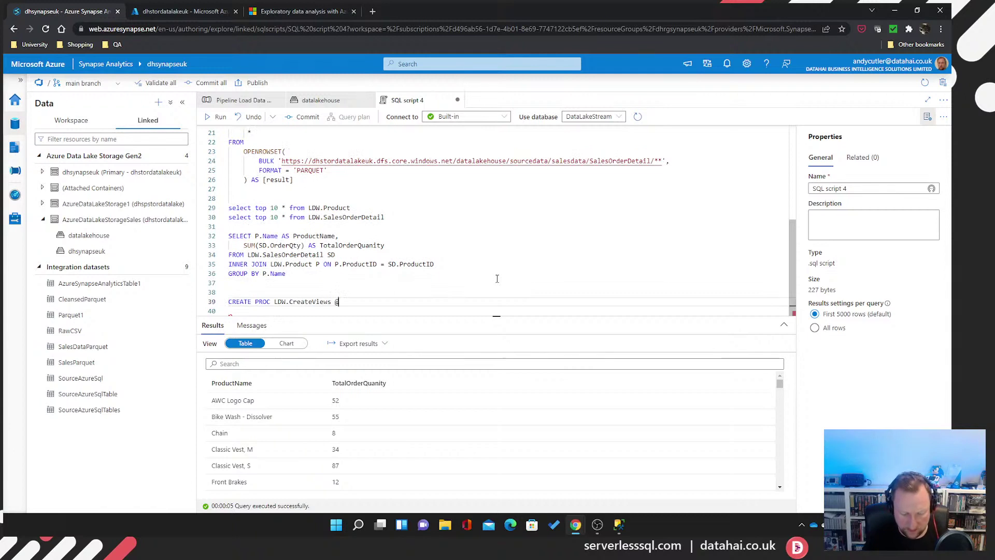
pyautogui.write('Fodler')
pyautogui.press('BackSpace')
pyautogui.press('BackSpace')
pyautogui.press('BackSpace')
pyautogui.press('BackSpace')
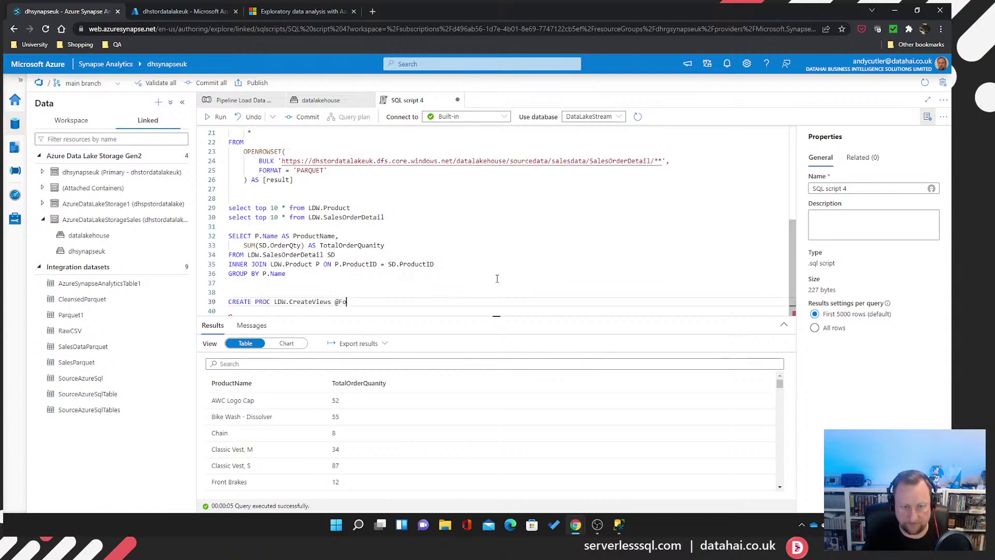
pyautogui.write('lder')
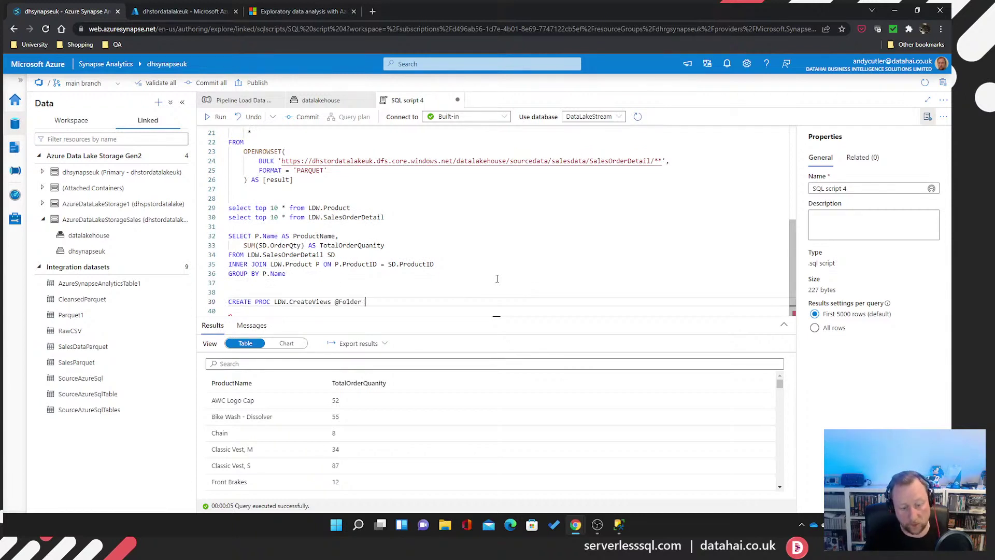
pyautogui.write(' NVARCHAR')
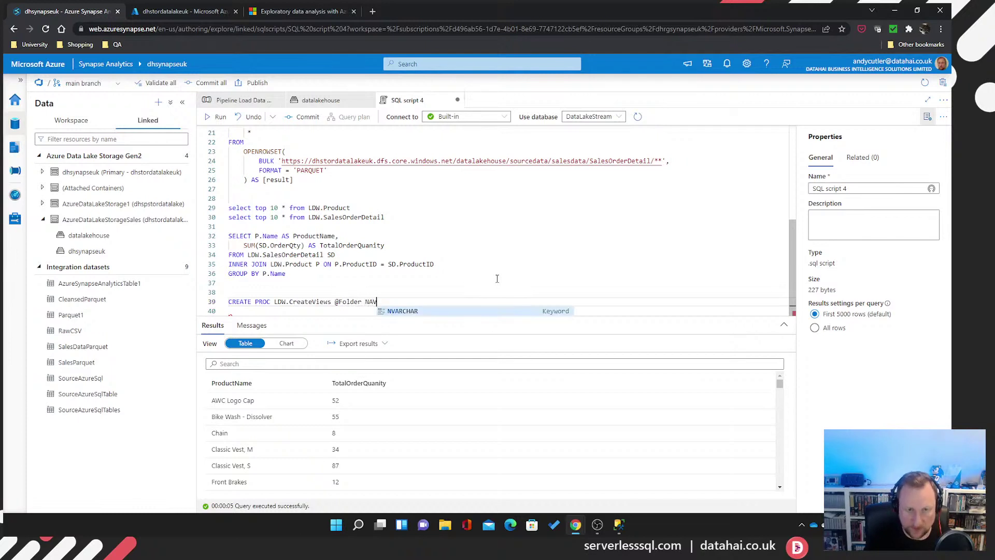
pyautogui.hotkey('ctrl', 'BackSpace')
pyautogui.write('NVA')
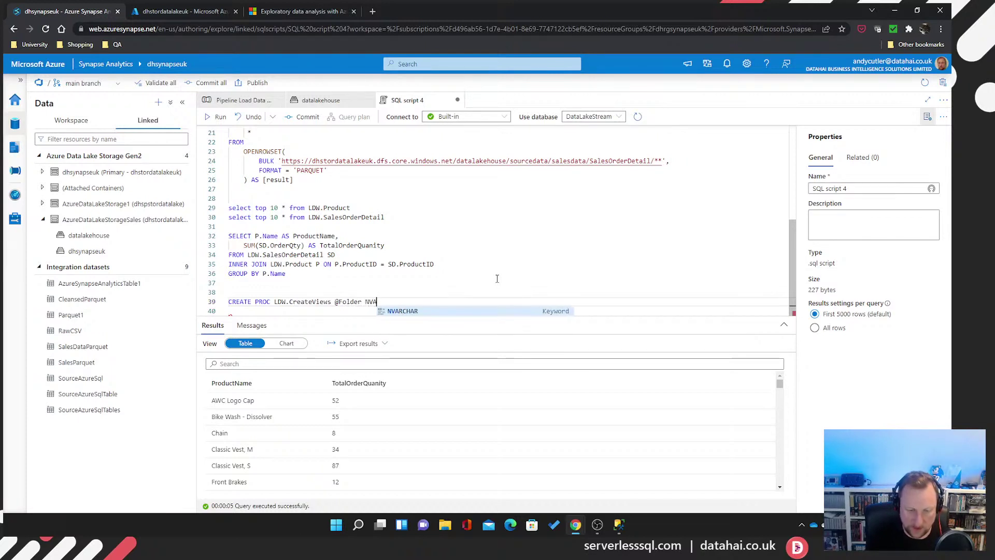
pyautogui.write('RCHAR(')
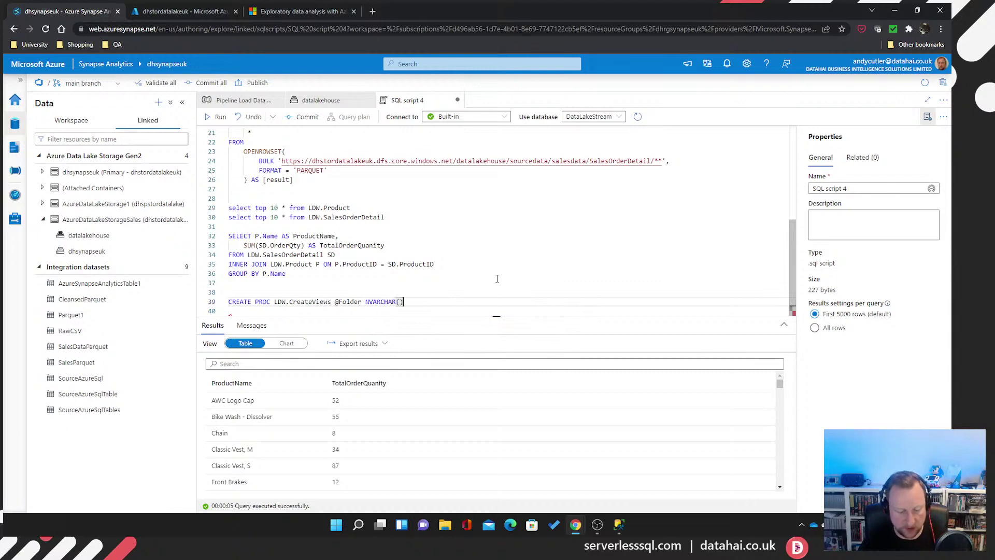
pyautogui.write('100)')
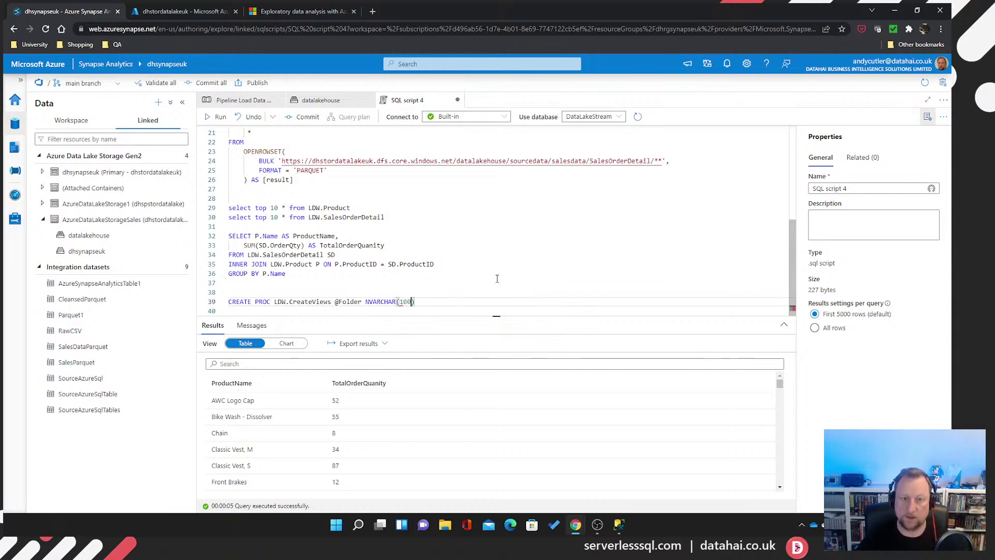
# Add AS and an empty BEGIN…END block on separate lines below the CREATE PROC line
pyautogui.press('Return')
pyautogui.write('ASBEG')
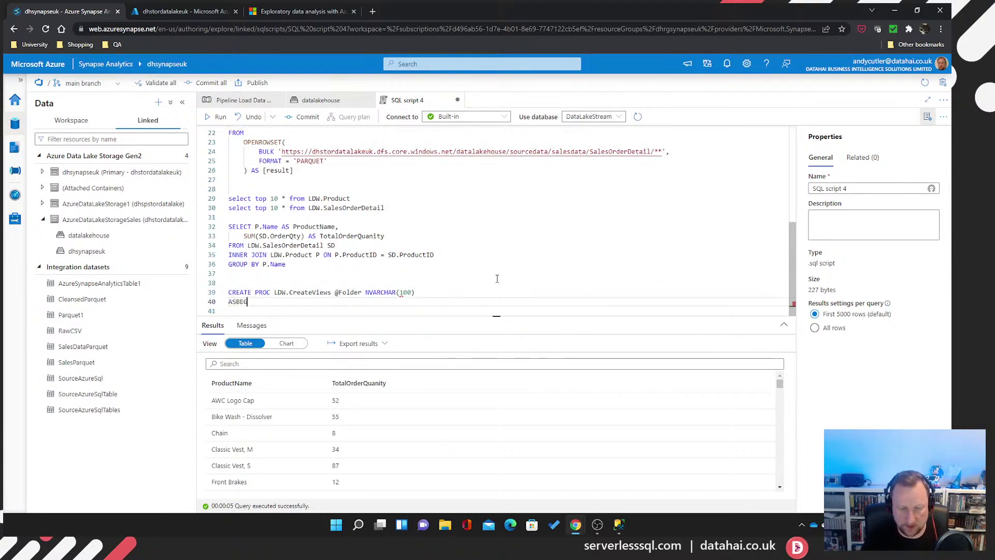
pyautogui.press('BackSpace')
pyautogui.press('BackSpace')
pyautogui.press('BackSpace')
pyautogui.press('Return')
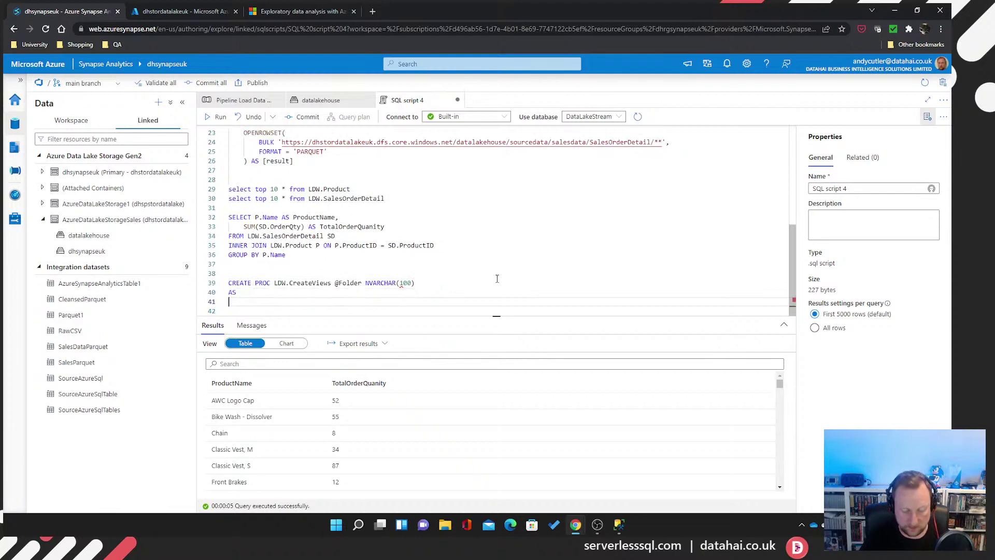
pyautogui.write('BEGIN')
pyautogui.press('Return')
pyautogui.press('Return')
pyautogui.press('Return')
pyautogui.press('Return')
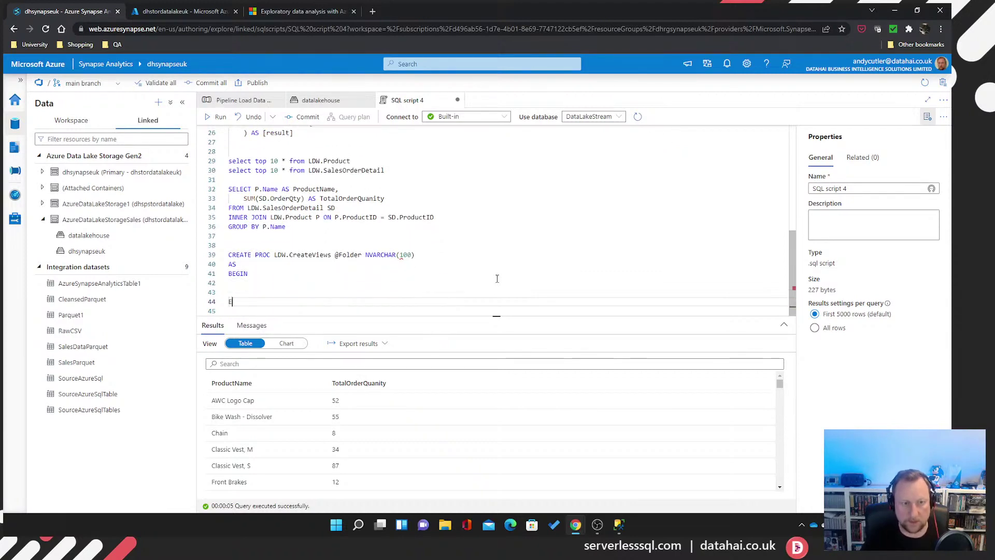
pyautogui.write('END')
pyautogui.press('Escape')
pyautogui.click(497, 278)
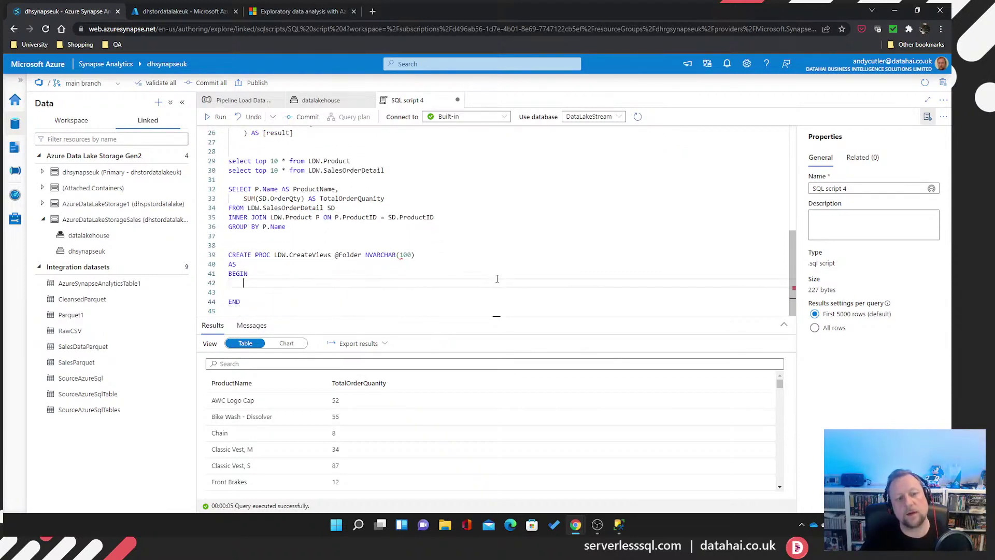
pyautogui.press('Return')
pyautogui.scroll(-1, 496, 277)
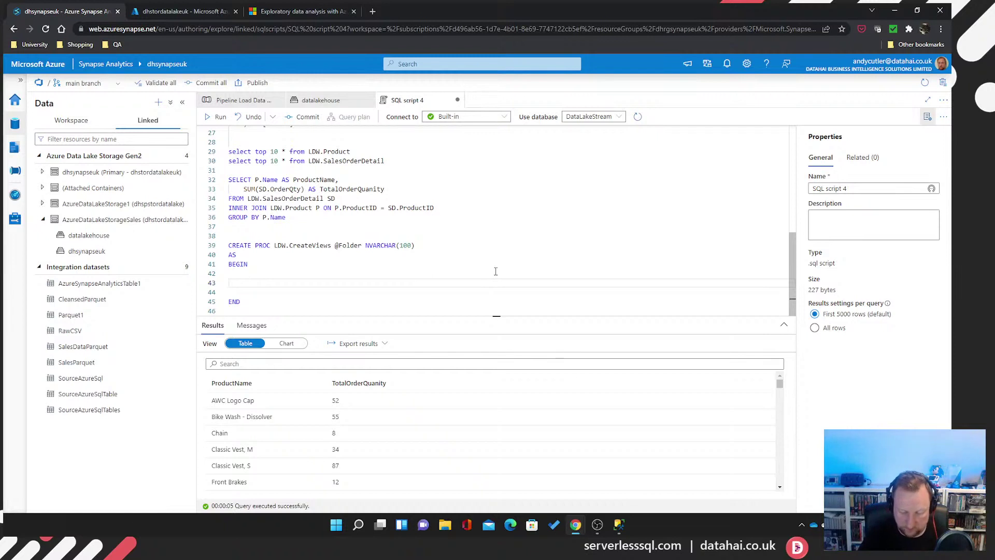
pyautogui.write('SET')
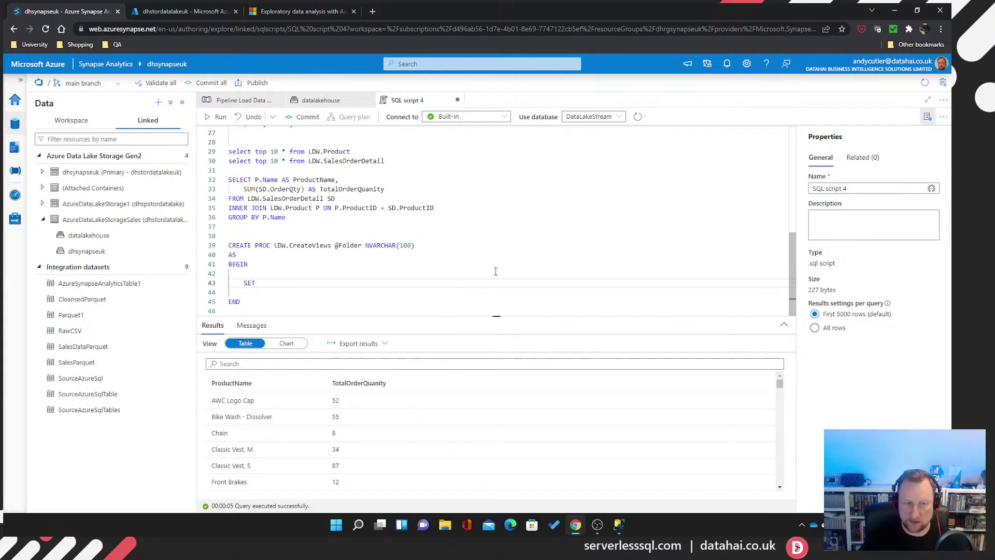
pyautogui.press('BackSpace')
pyautogui.press('BackSpace')
pyautogui.press('BackSpace')
pyautogui.press('BackSpace')
pyautogui.write('DEC')
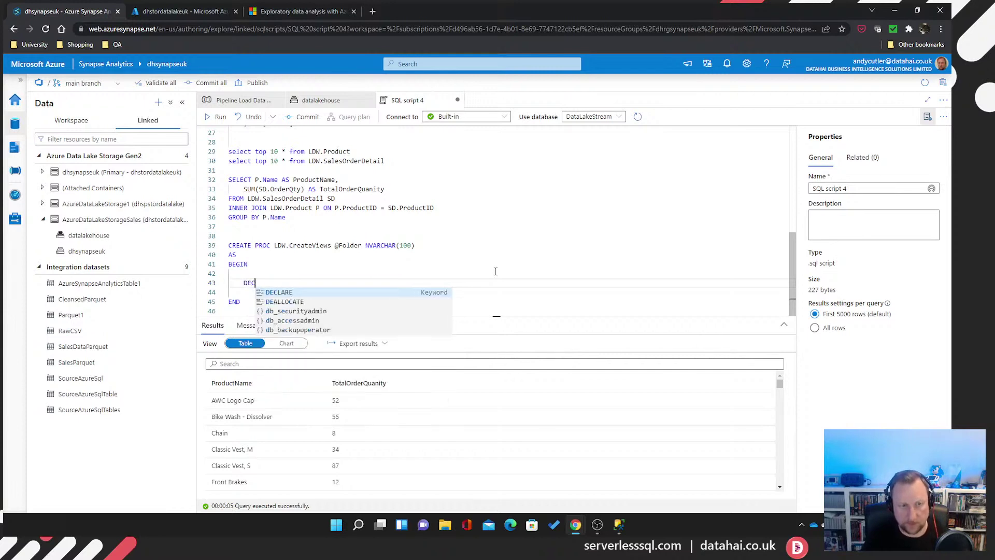
pyautogui.write('LARE @')
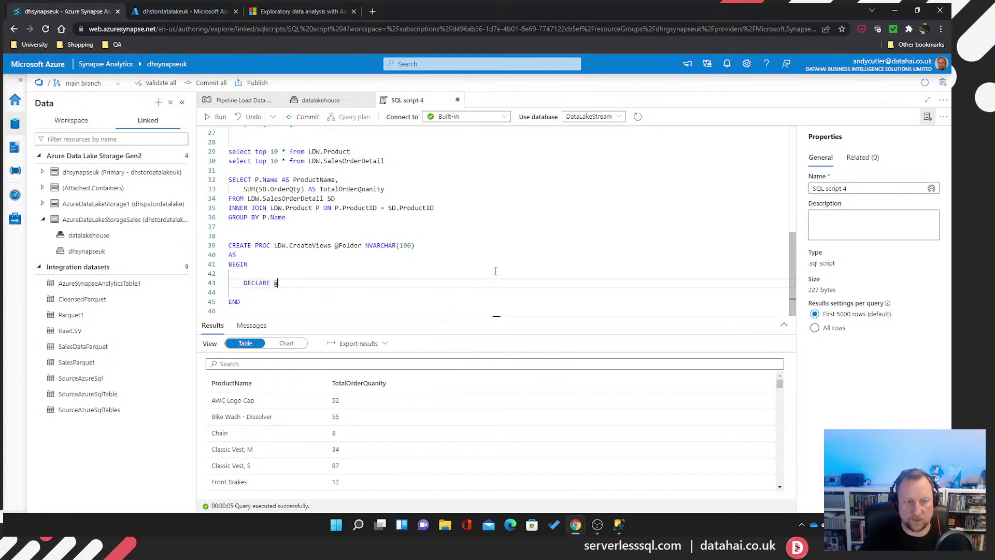
pyautogui.write('SQLText')
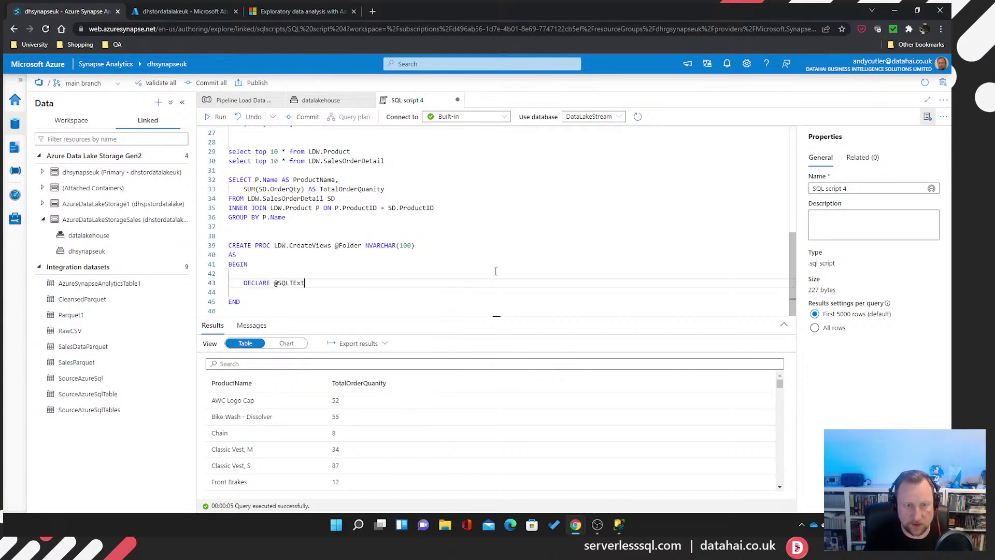
pyautogui.press('BackSpace')
pyautogui.press('BackSpace')
pyautogui.write('ext ')
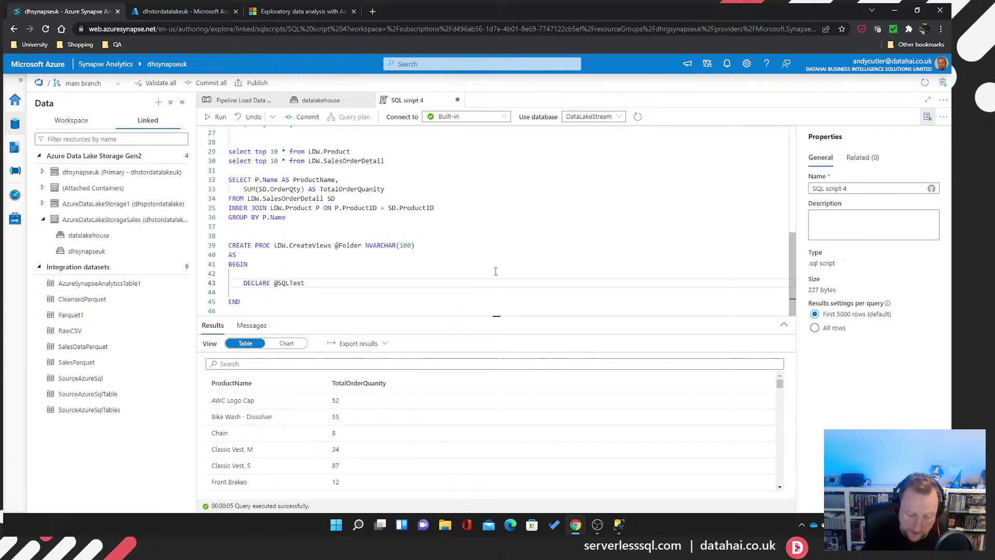
pyautogui.write('NVARCHAR(4000')
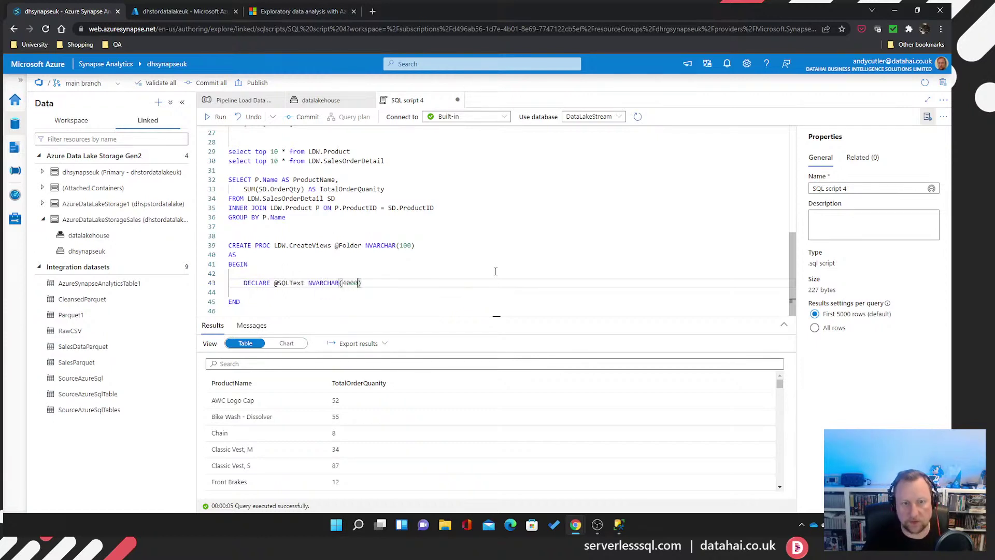
pyautogui.press('Return')
pyautogui.press('Return')
pyautogui.write('SE')
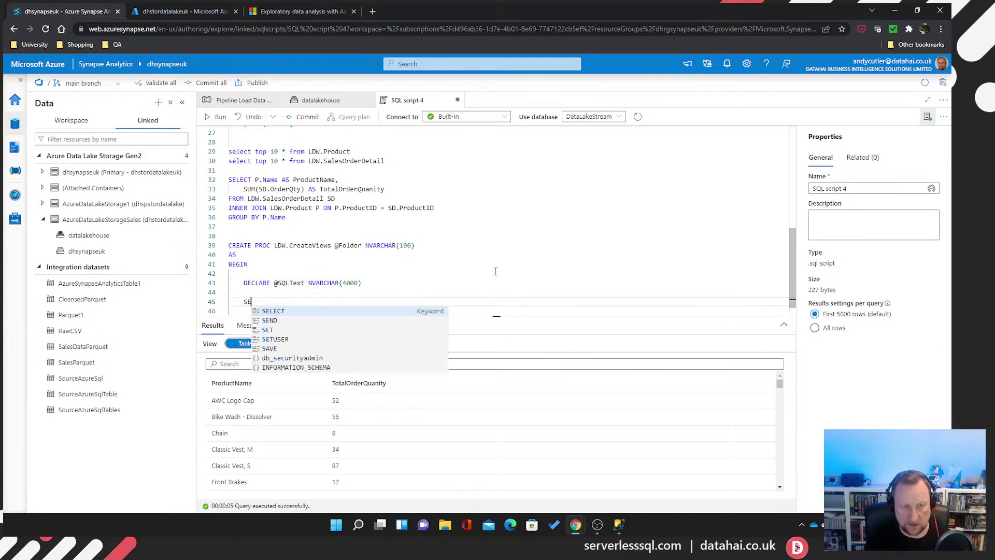
pyautogui.write('T @SQLText')
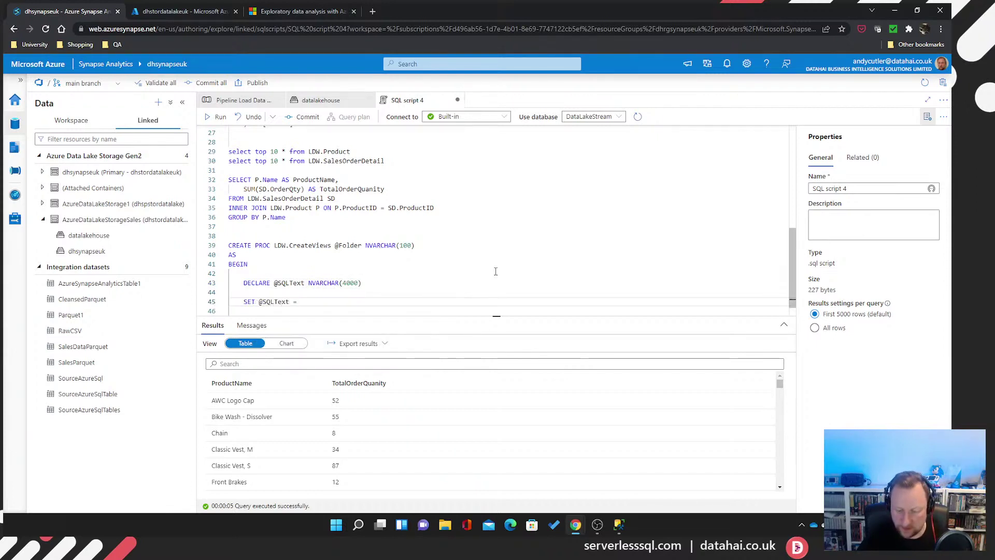
pyautogui.write(" = N'")
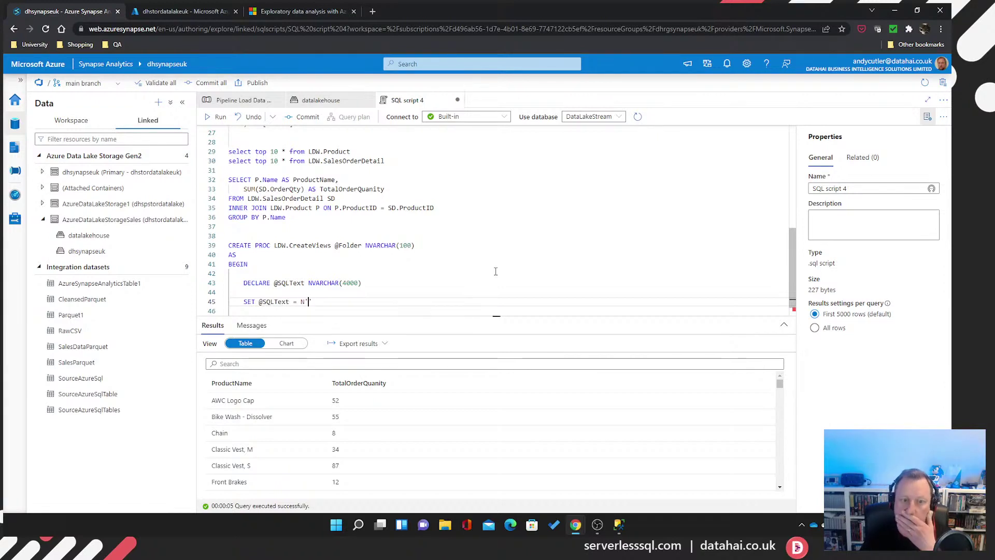
pyautogui.scroll(5, 496, 173)
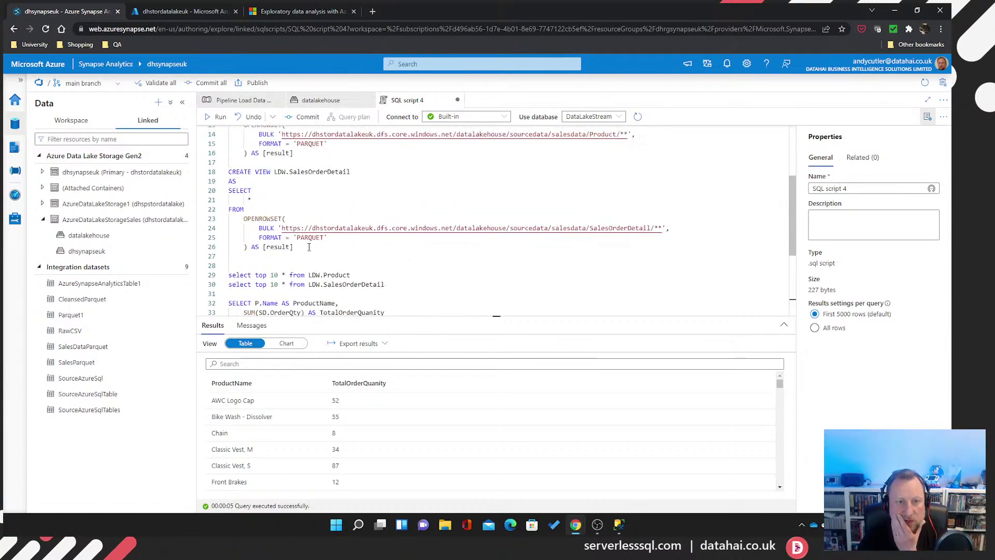
pyautogui.click(293, 246)
pyautogui.moveTo(294, 246); pyautogui.dragTo(228, 172)
pyautogui.hotkey('ctrl', 'c')
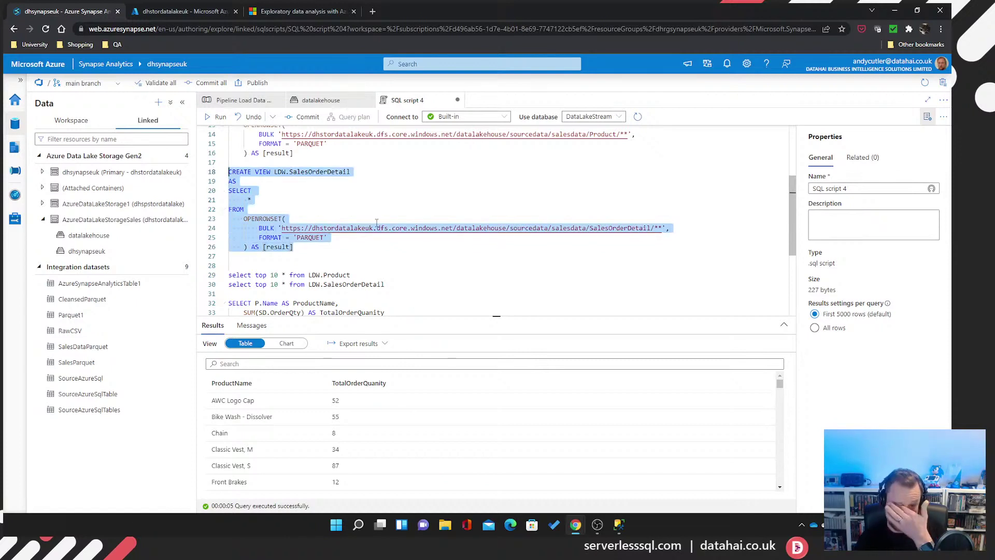
pyautogui.scroll(-5, 424, 214)
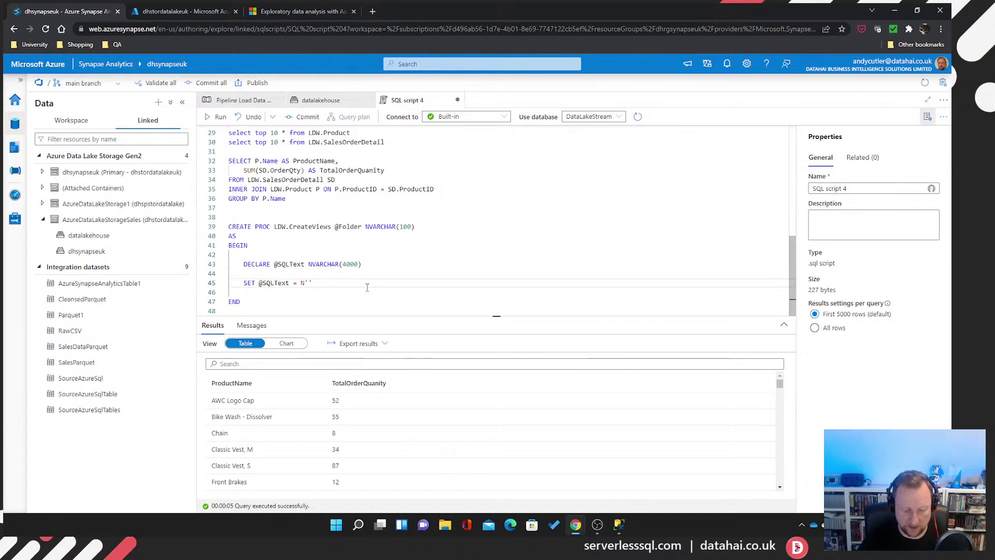
pyautogui.hotkey('ctrl', 'v')
pyautogui.scroll(-1, 350, 306)
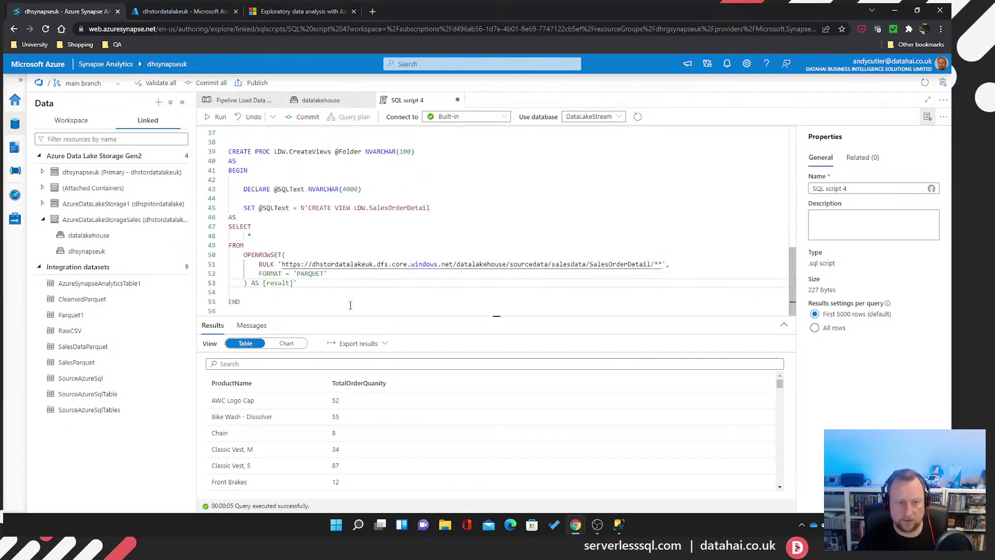
# Indent the copied view definition from AS through the result alias by five levels, aligning it under CREATE VIEW
pyautogui.moveTo(329, 287); pyautogui.dragTo(216, 221)
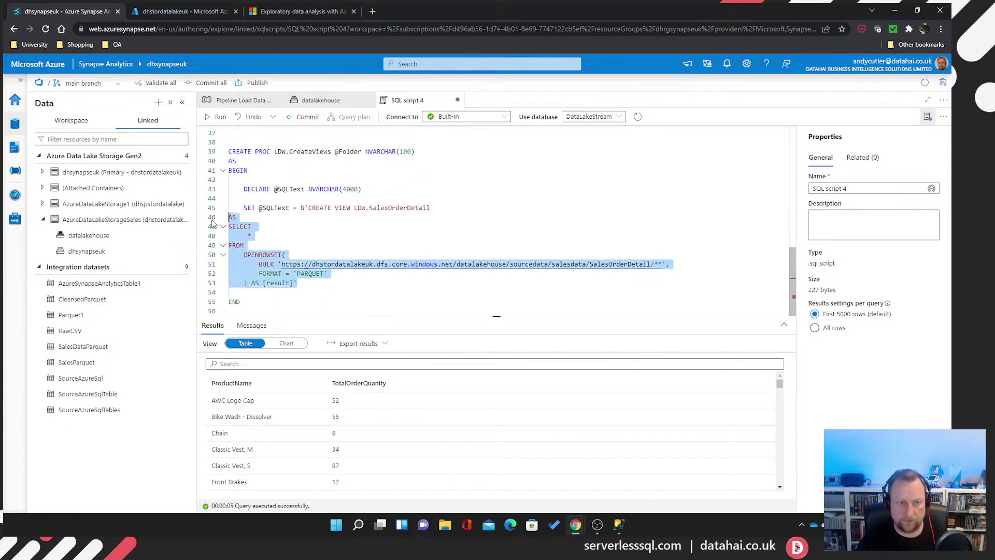
pyautogui.press('Tab')
pyautogui.press('Tab')
pyautogui.press('Tab')
pyautogui.press('Tab')
pyautogui.press('Tab')
pyautogui.click(416, 237)
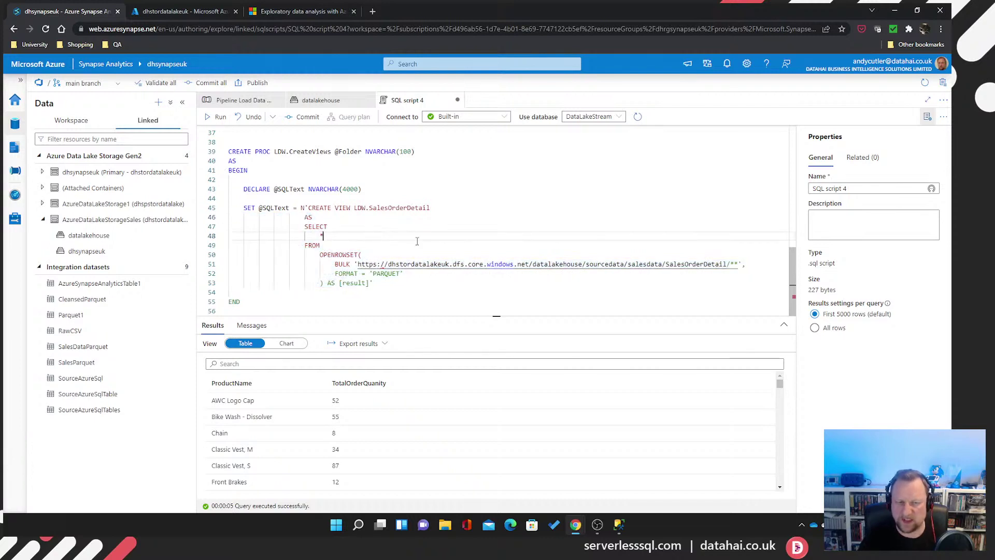
pyautogui.moveTo(431, 208); pyautogui.dragTo(369, 209)
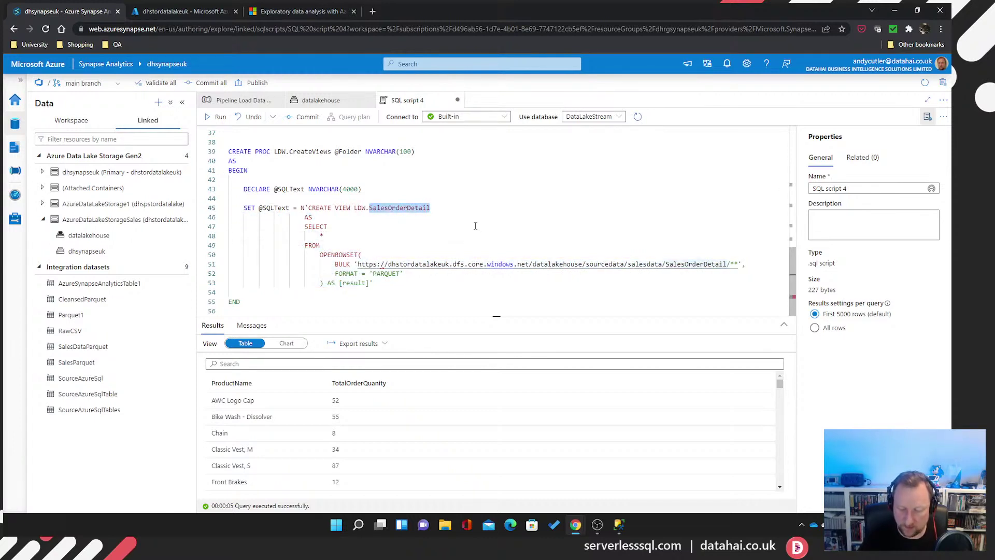
pyautogui.press('BackSpace')
pyautogui.write("' +")
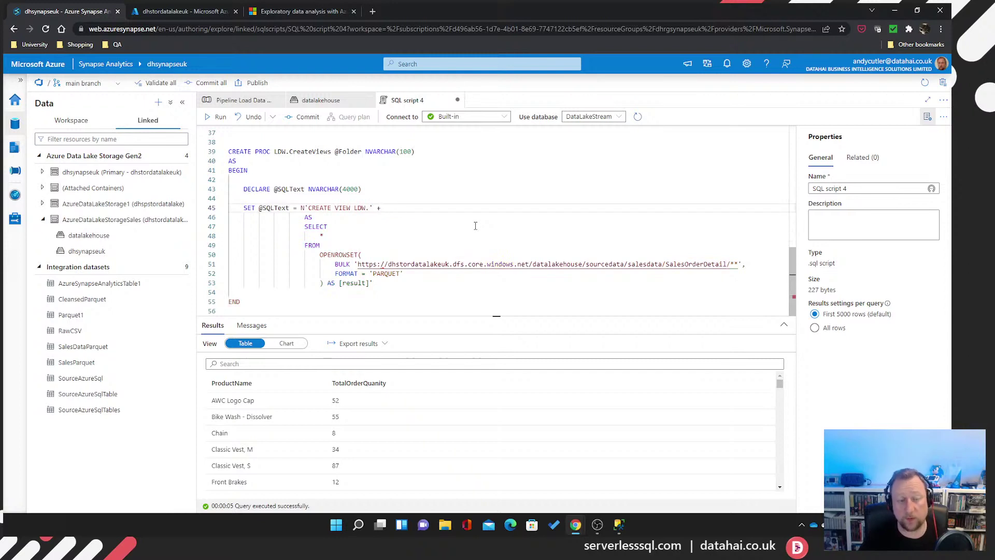
pyautogui.scroll(1, 456, 226)
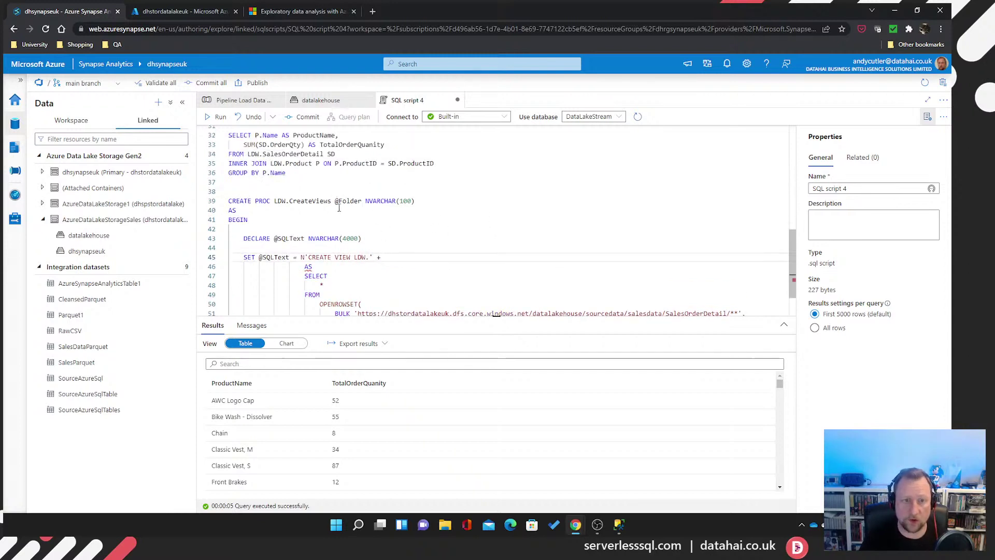
pyautogui.moveTo(336, 202); pyautogui.dragTo(363, 204)
pyautogui.hotkey('ctrl', 'c')
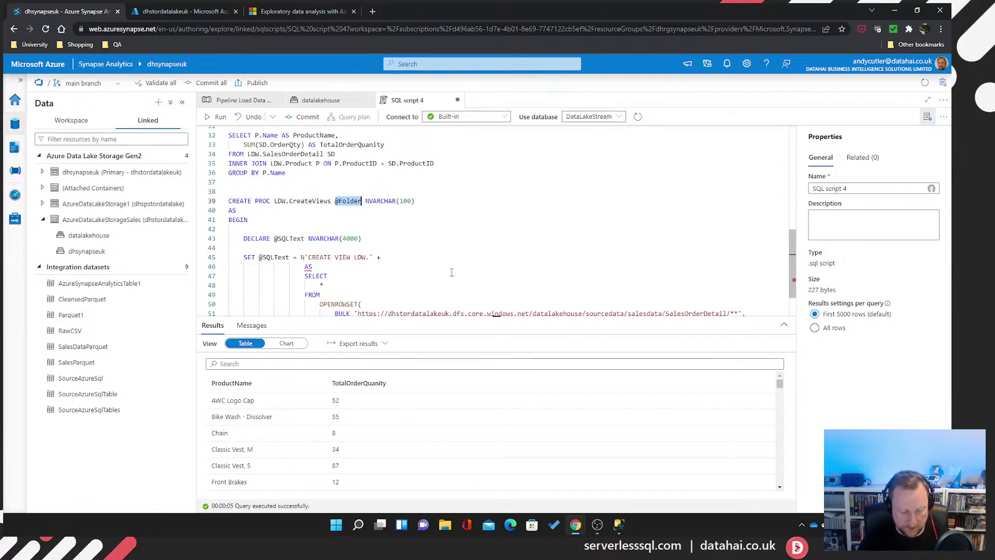
pyautogui.click(370, 258)
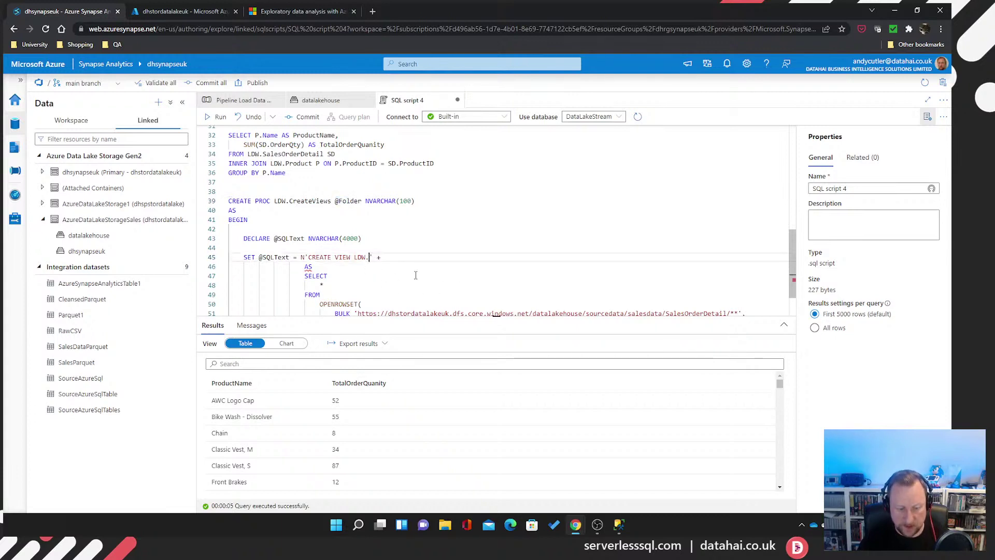
pyautogui.write('vw')
pyautogui.press('End')
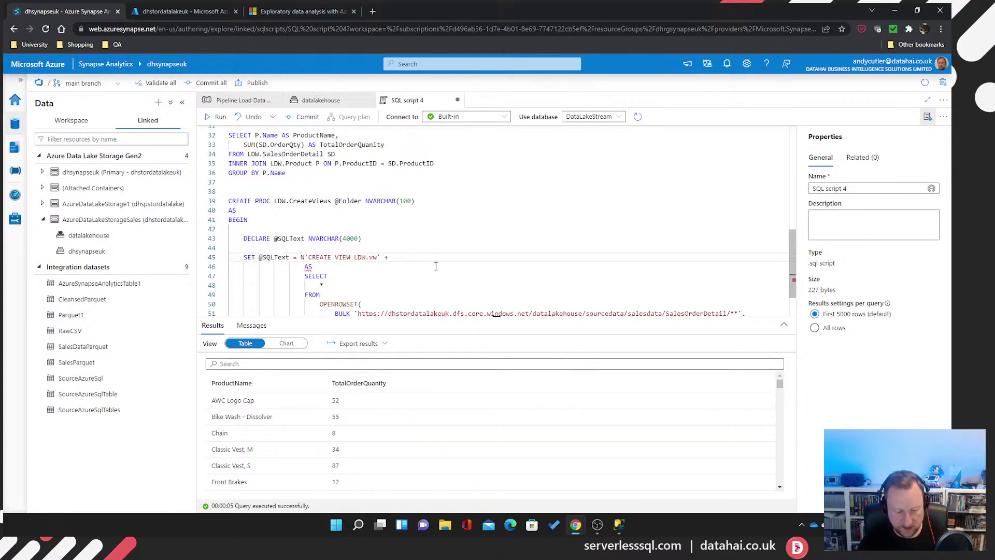
pyautogui.hotkey('ctrl', 'v')
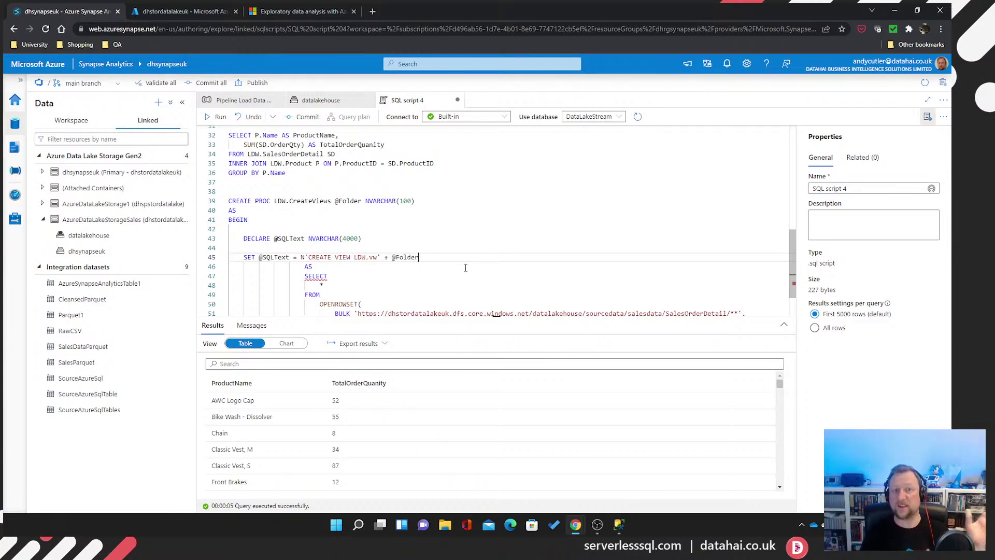
pyautogui.write("+ '")
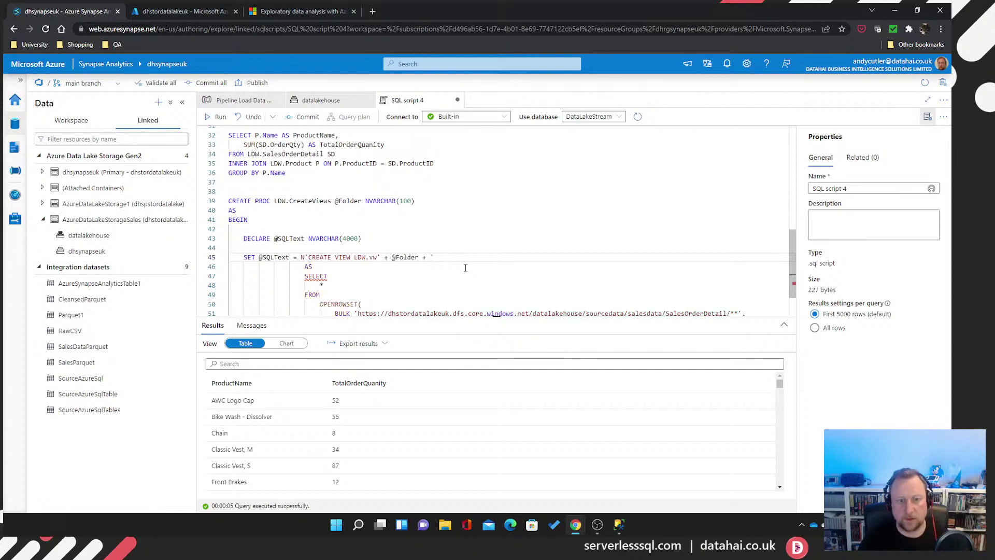
pyautogui.scroll(-2, 466, 267)
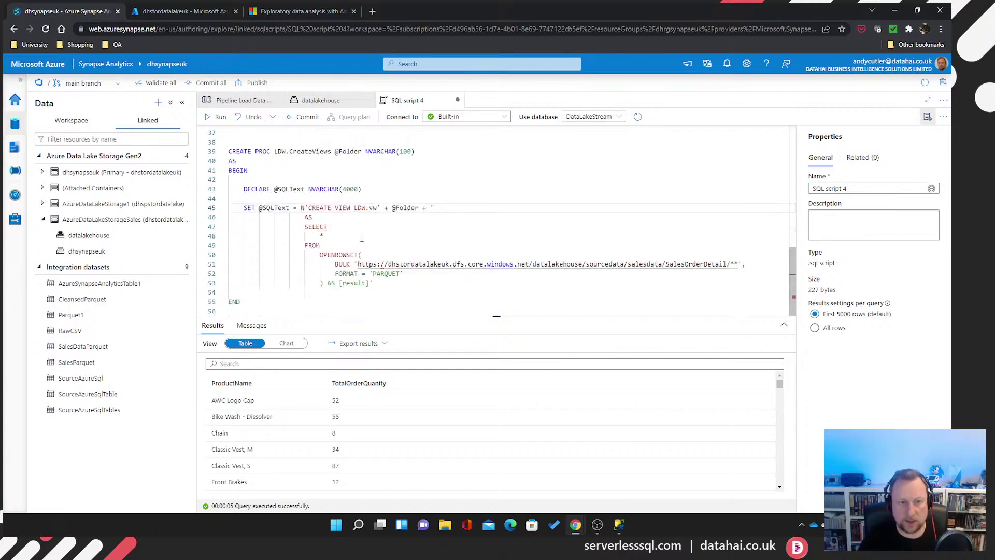
# Escape the opening quote of the BULK URL in the dynamic SQL by doubling the single quote before https
pyautogui.press('Down')
pyautogui.press('Down')
pyautogui.press('Down')
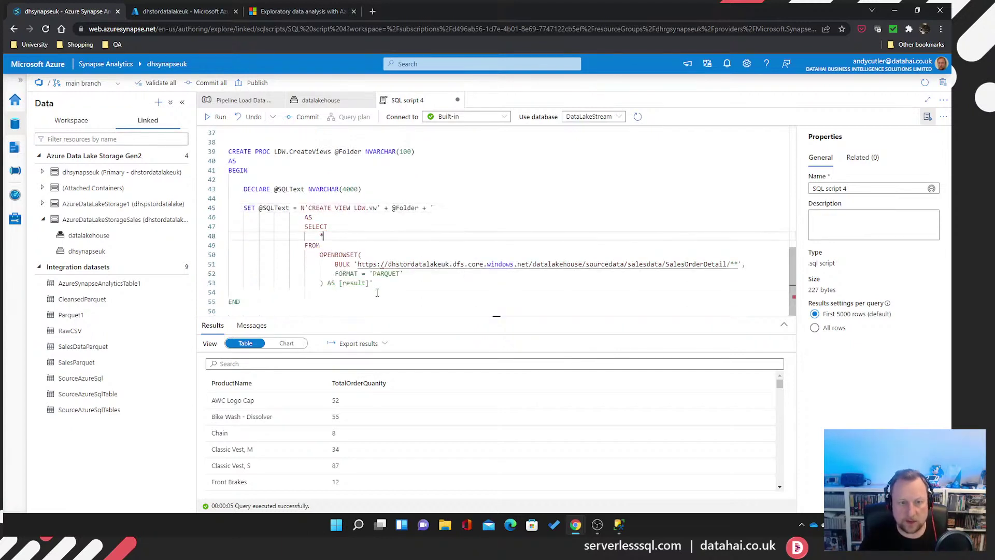
pyautogui.click(357, 264)
pyautogui.write("'")
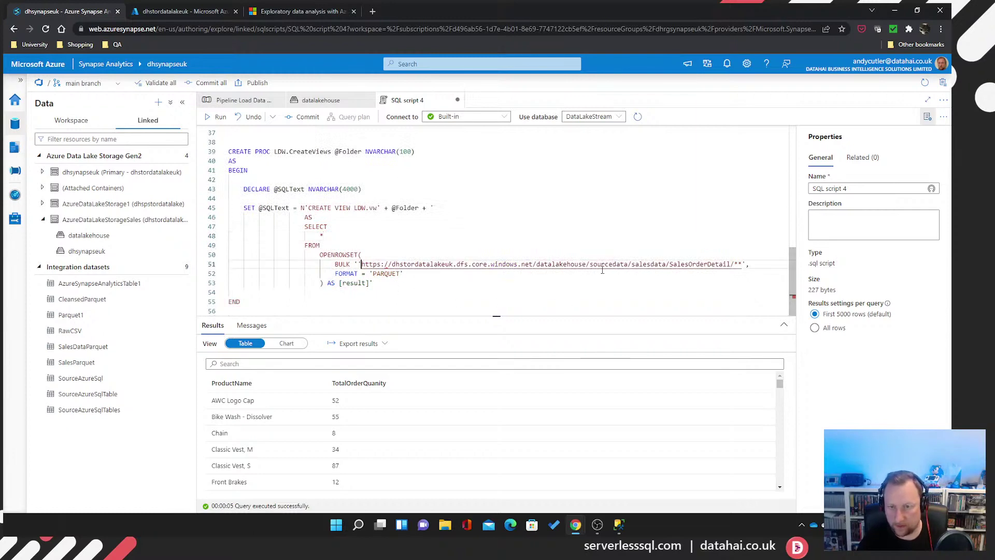
pyautogui.click(670, 264)
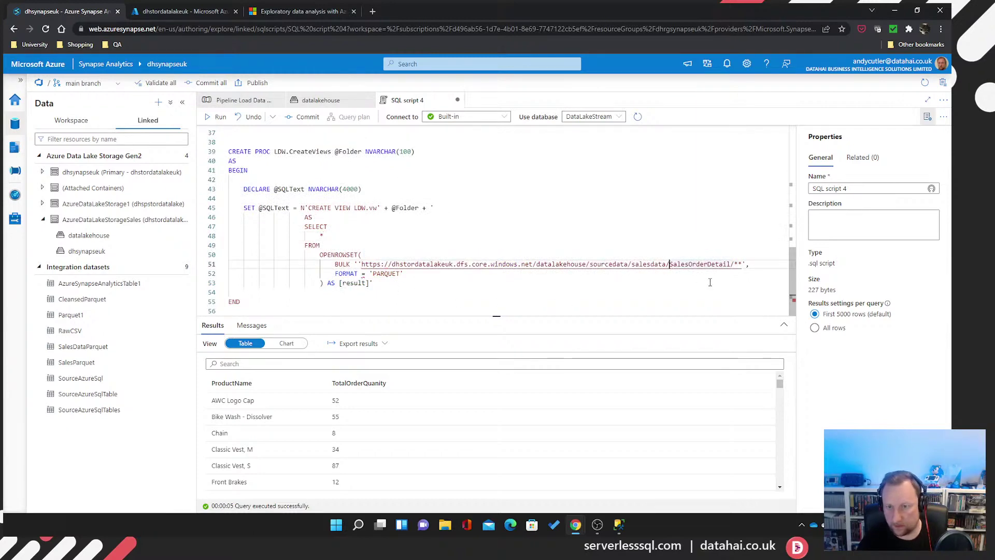
pyautogui.write("' +")
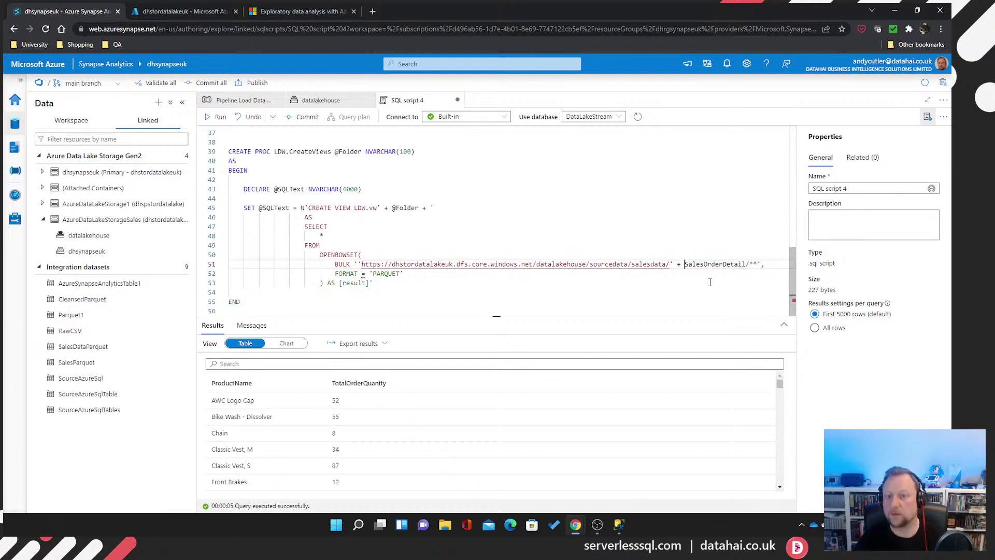
pyautogui.moveTo(392, 208); pyautogui.dragTo(419, 208)
pyautogui.hotkey('ctrl', 'c')
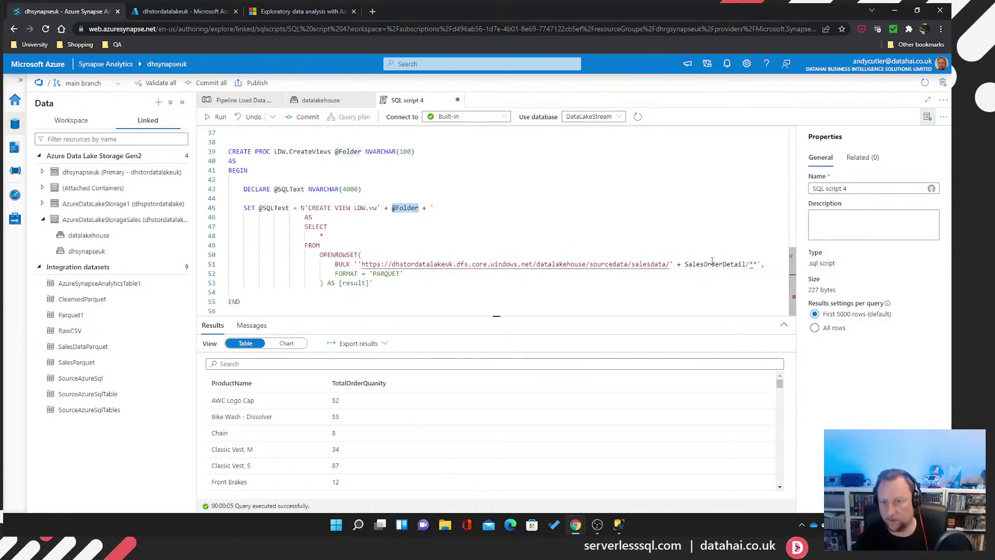
pyautogui.doubleClick(711, 262)
pyautogui.hotkey('ctrl', 'v')
pyautogui.write("+ '")
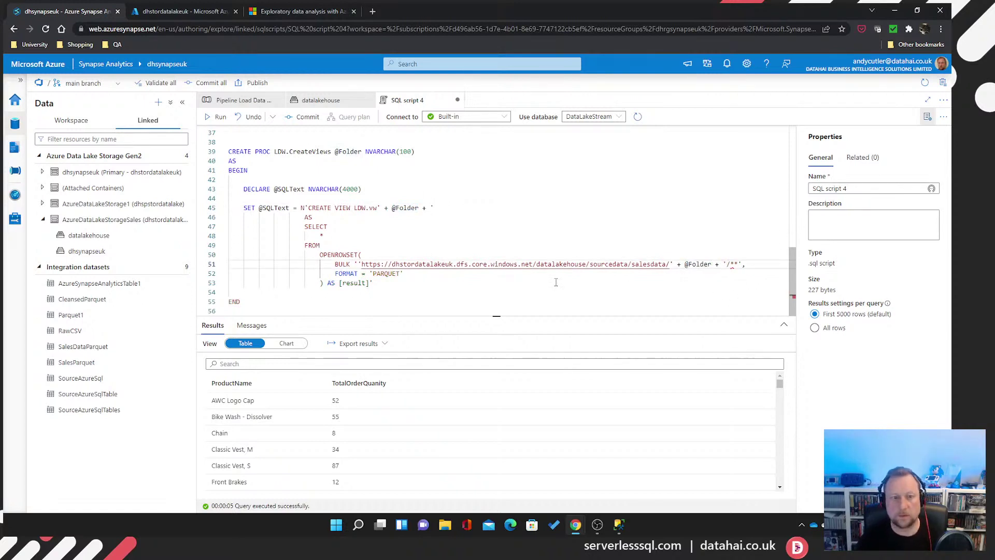
# Double the single quotes on both sides of PARQUET and add a second quote after the /** path ending
pyautogui.click(369, 273)
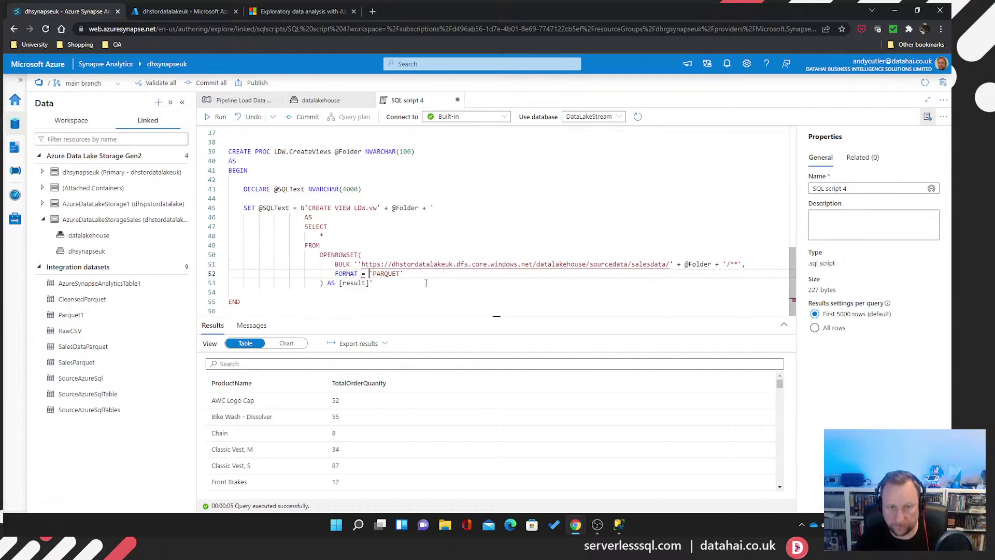
pyautogui.write("'")
pyautogui.press('End')
pyautogui.write("'")
pyautogui.press('Up')
pyautogui.press('End')
pyautogui.press('Left')
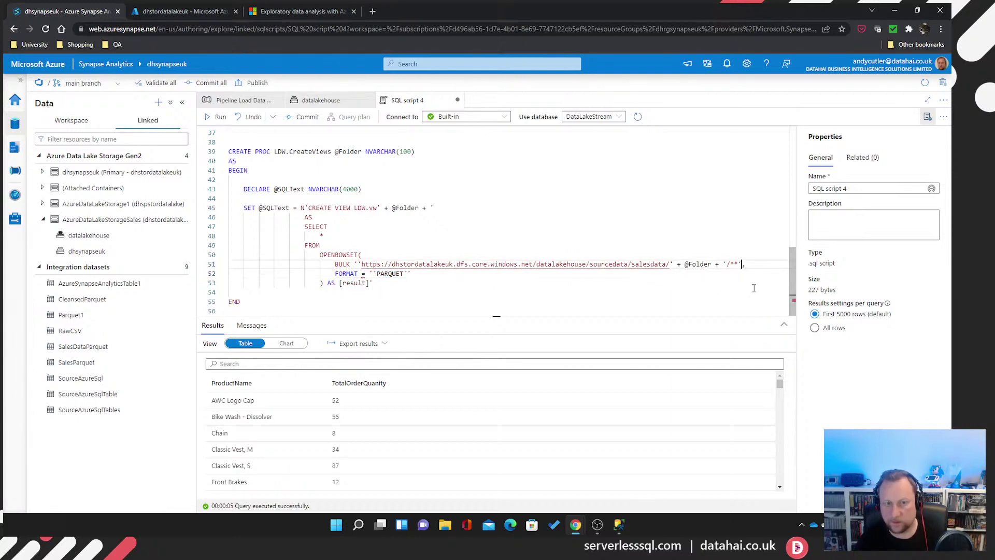
pyautogui.write("'")
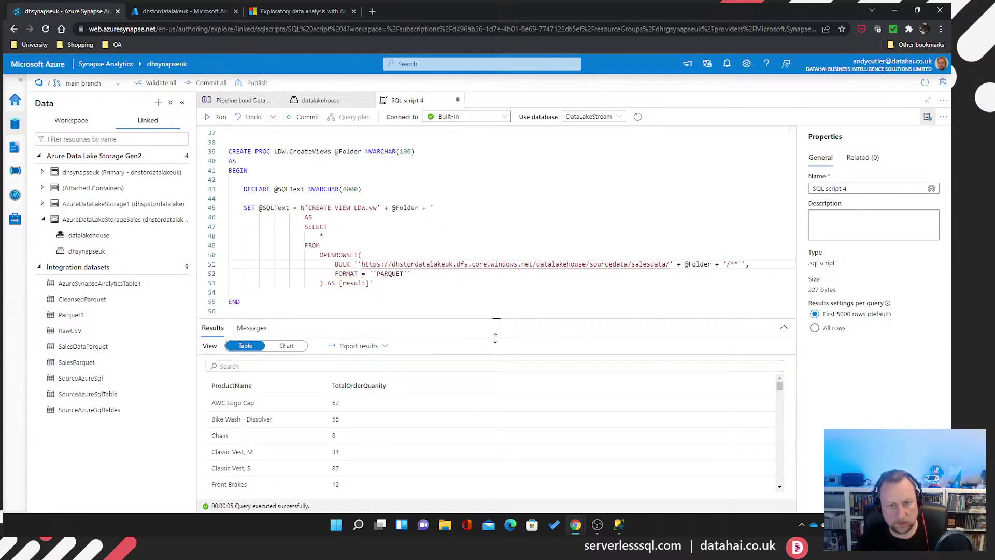
pyautogui.moveTo(492, 317); pyautogui.dragTo(497, 362)
pyautogui.click(424, 345)
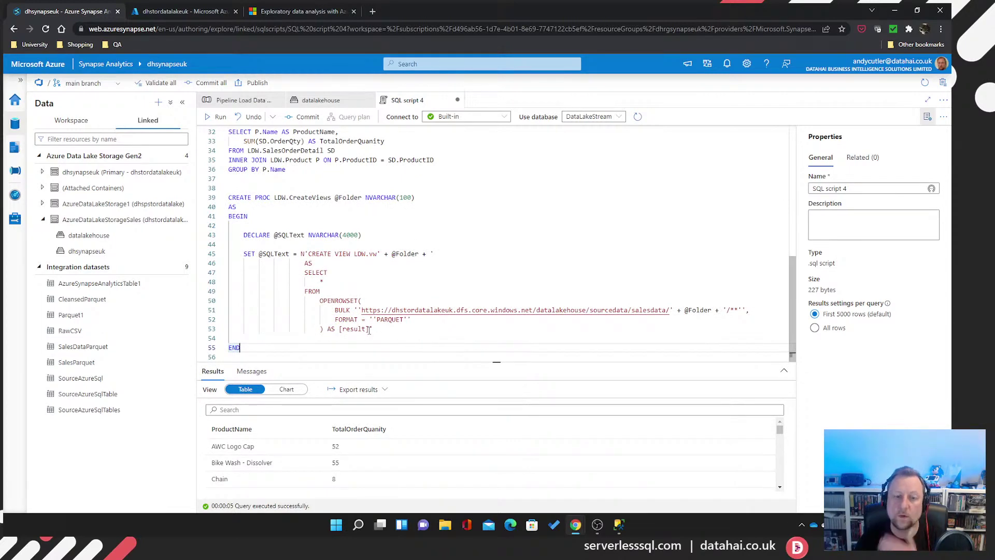
pyautogui.click(392, 331)
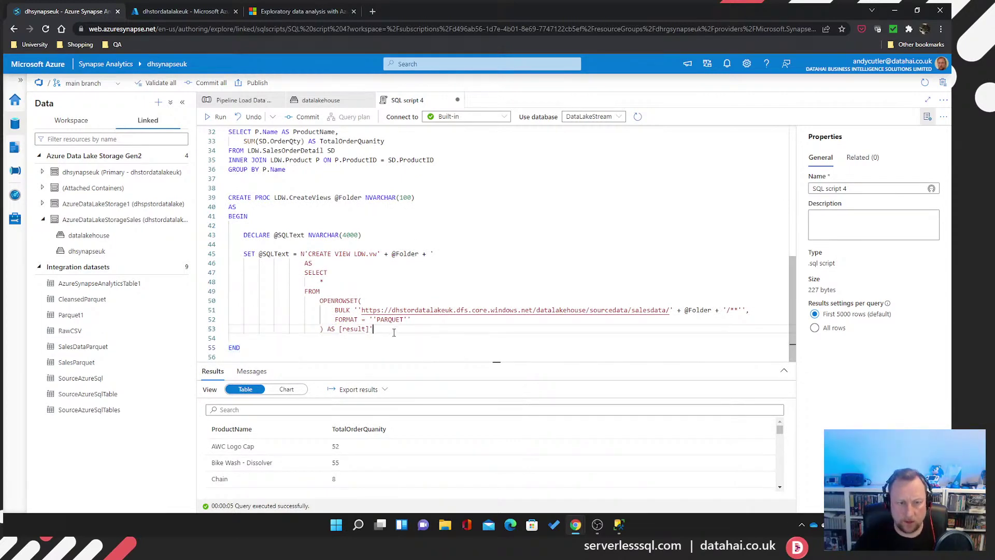
pyautogui.press('Return')
pyautogui.press('Return')
pyautogui.press('BackSpace')
pyautogui.press('BackSpace')
pyautogui.press('BackSpace')
pyautogui.press('BackSpace')
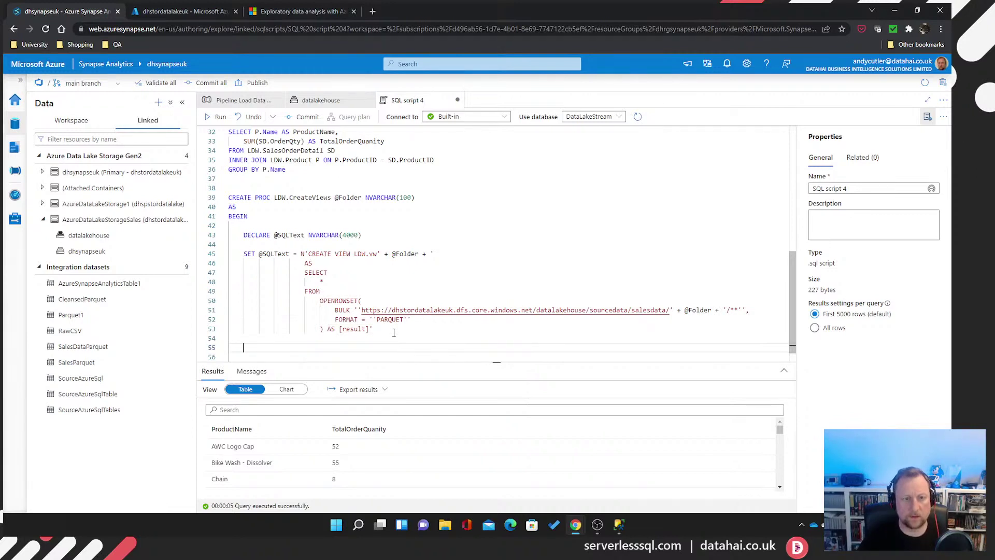
pyautogui.scroll(-1, 450, 317)
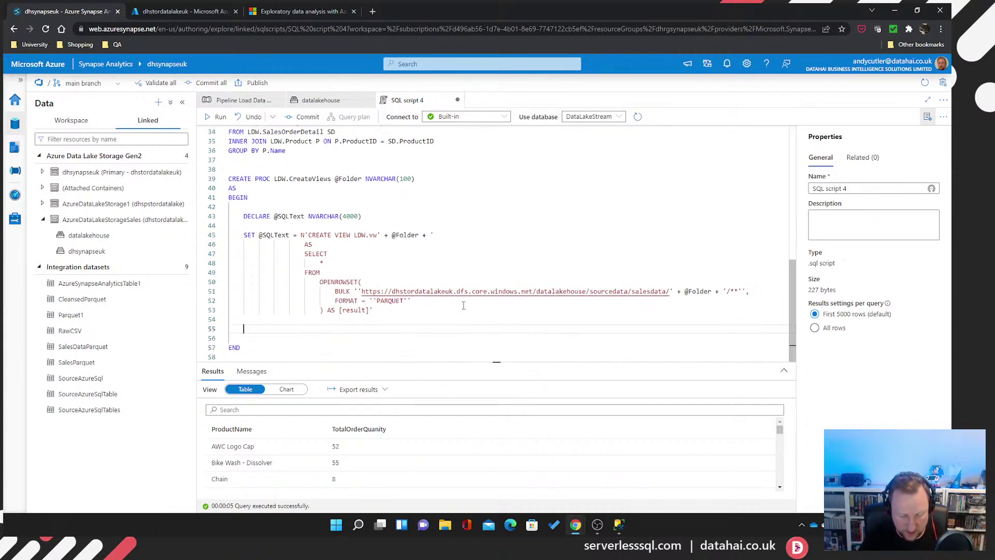
pyautogui.write('EXEC (')
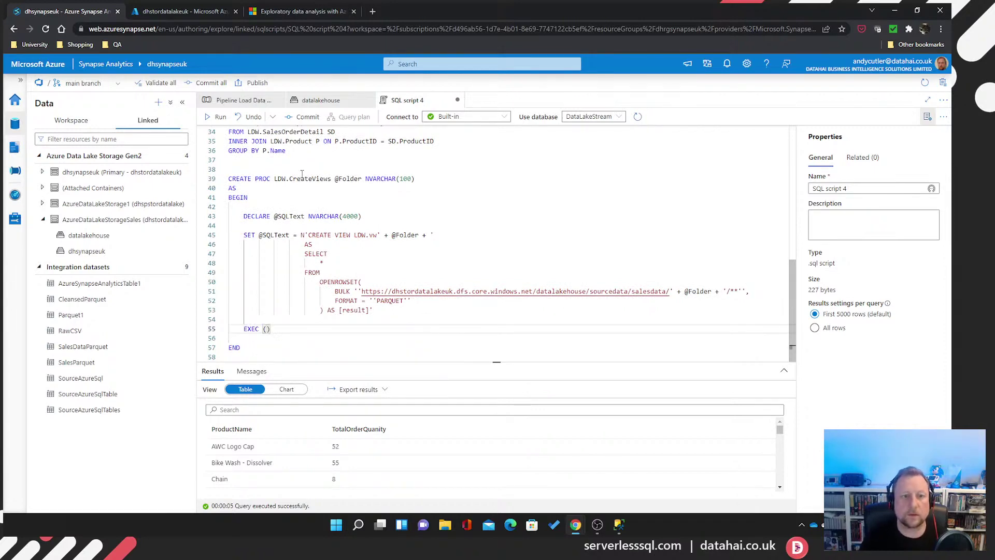
pyautogui.doubleClick(264, 235)
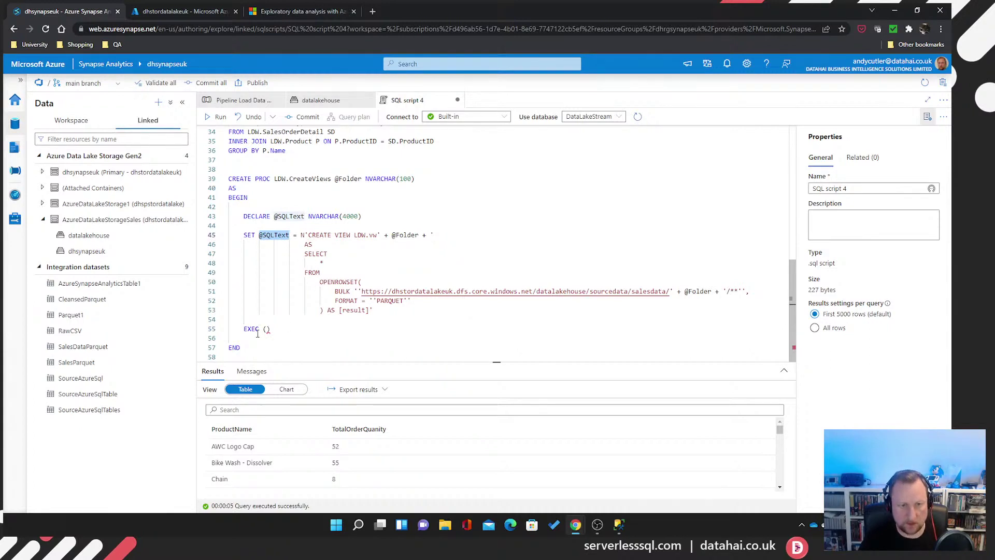
pyautogui.click(267, 329)
pyautogui.hotkey('ctrl', 'v')
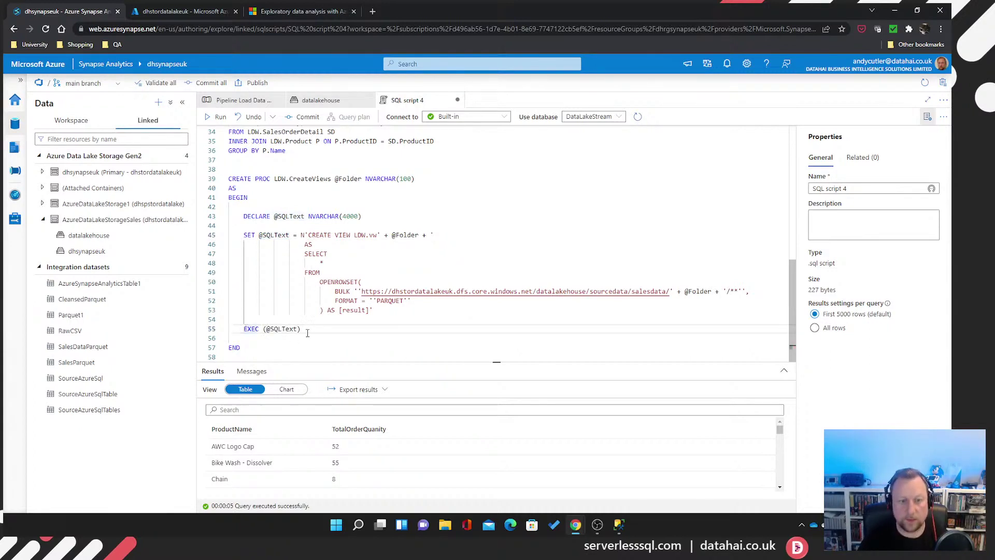
pyautogui.moveTo(306, 329); pyautogui.dragTo(237, 218)
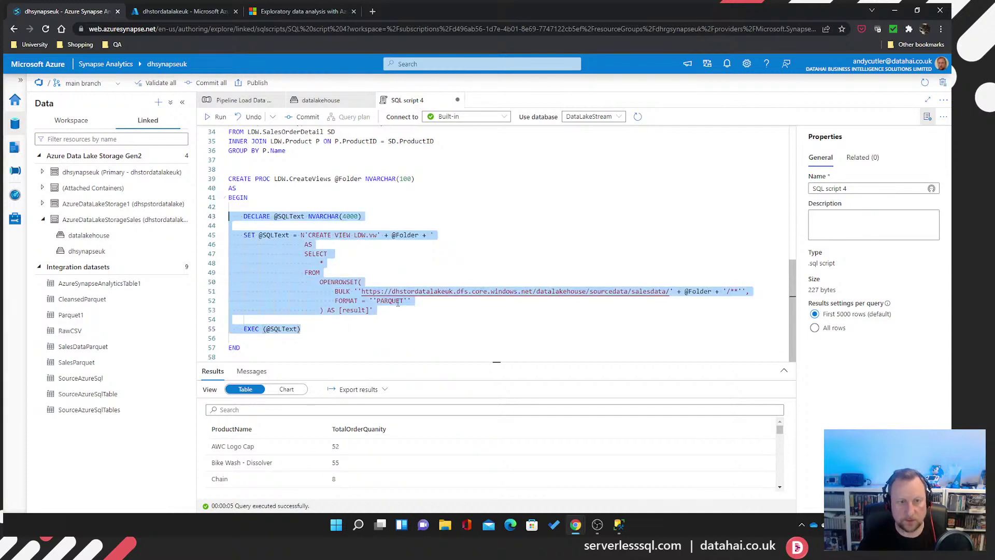
pyautogui.click(312, 347)
pyautogui.press('Return')
pyautogui.press('Return')
pyautogui.press('Return')
pyautogui.press('Return')
pyautogui.press('Return')
pyautogui.press('Return')
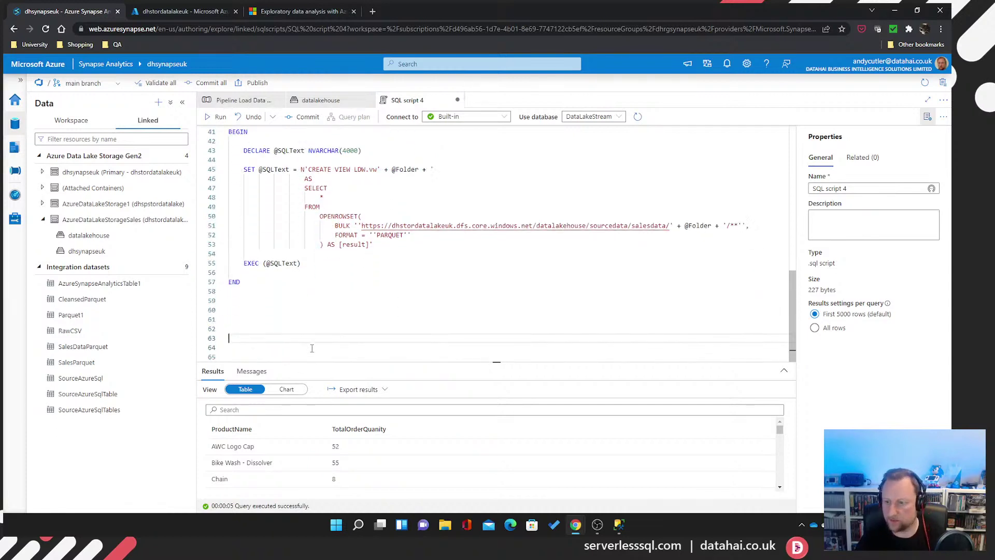
pyautogui.press('Up')
pyautogui.hotkey('ctrl', 'v')
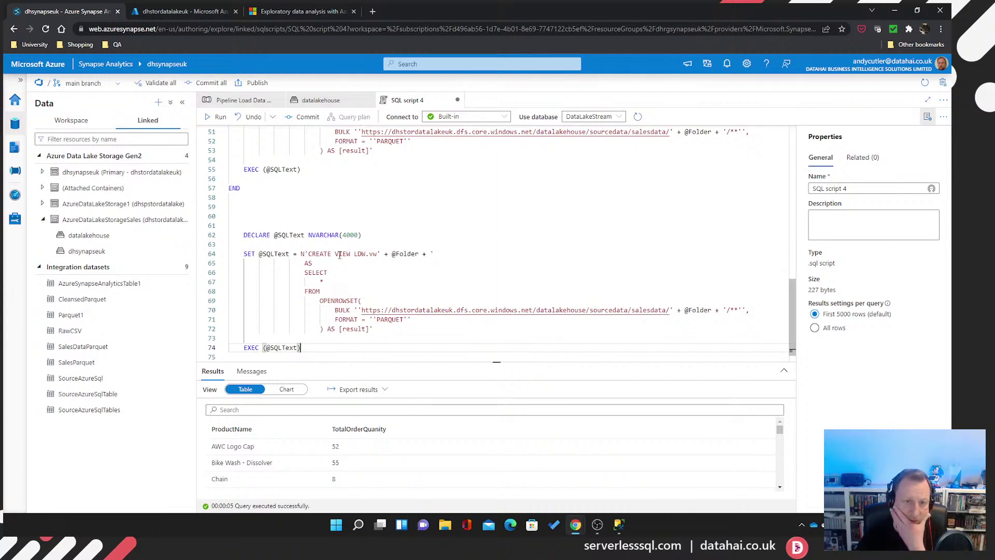
pyautogui.scroll(7, 412, 222)
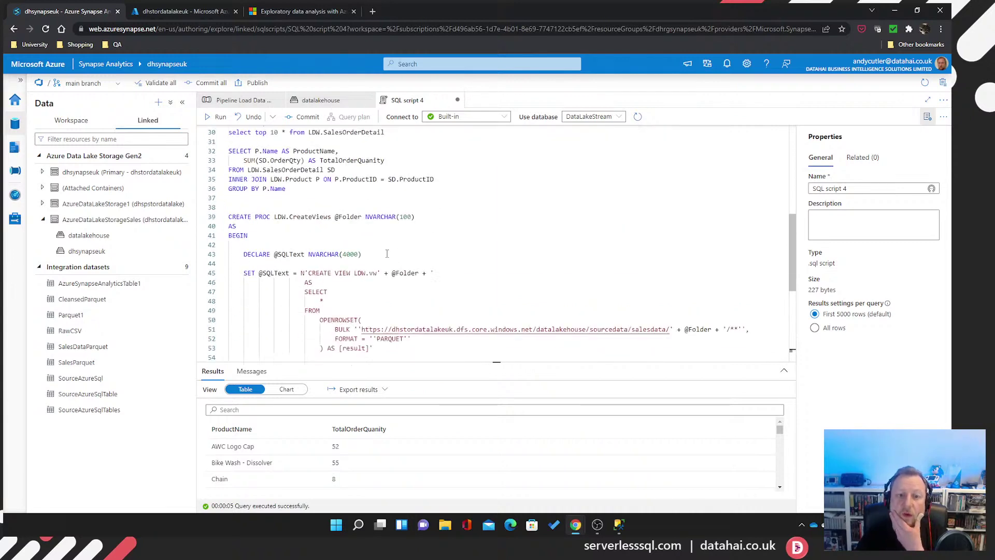
pyautogui.moveTo(333, 216); pyautogui.dragTo(361, 217)
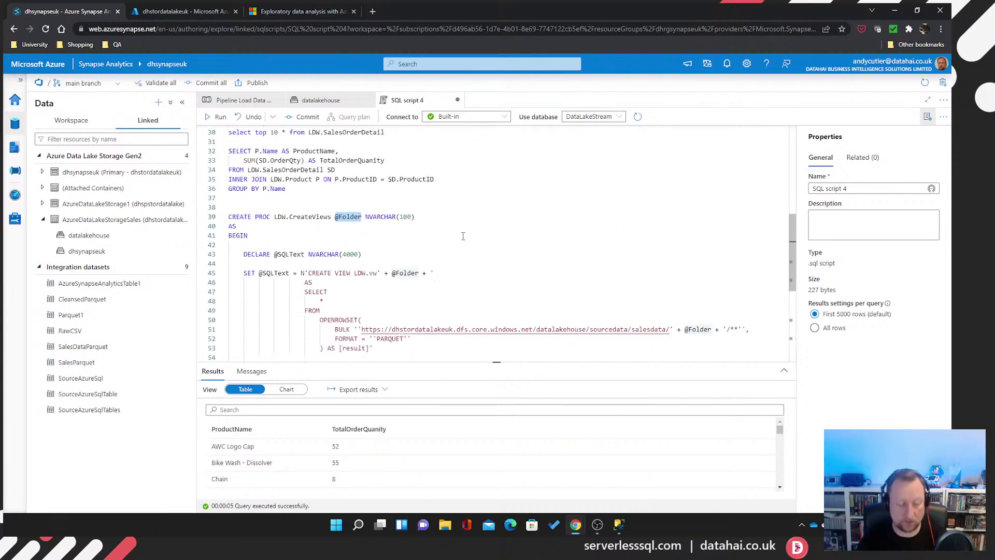
pyautogui.scroll(-8, 463, 236)
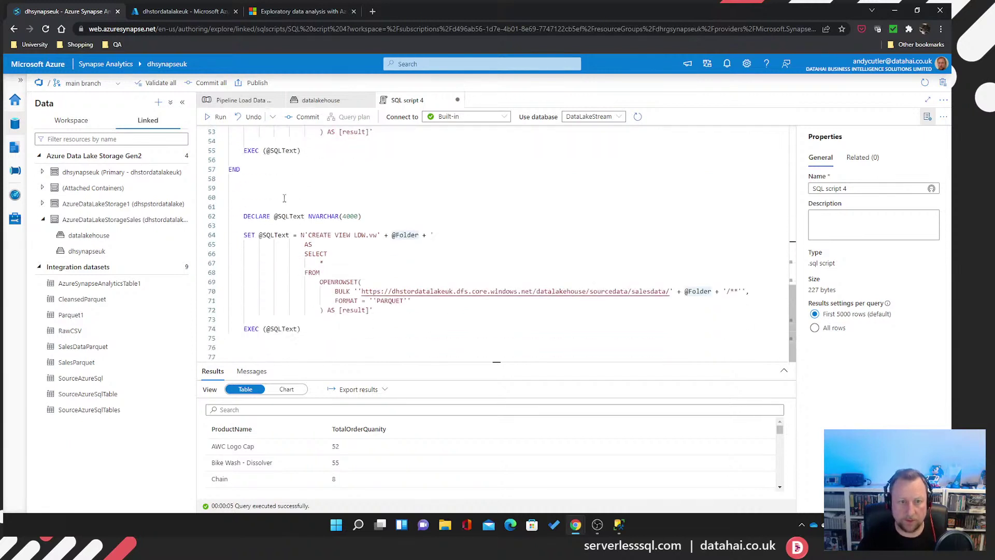
pyautogui.click(285, 198)
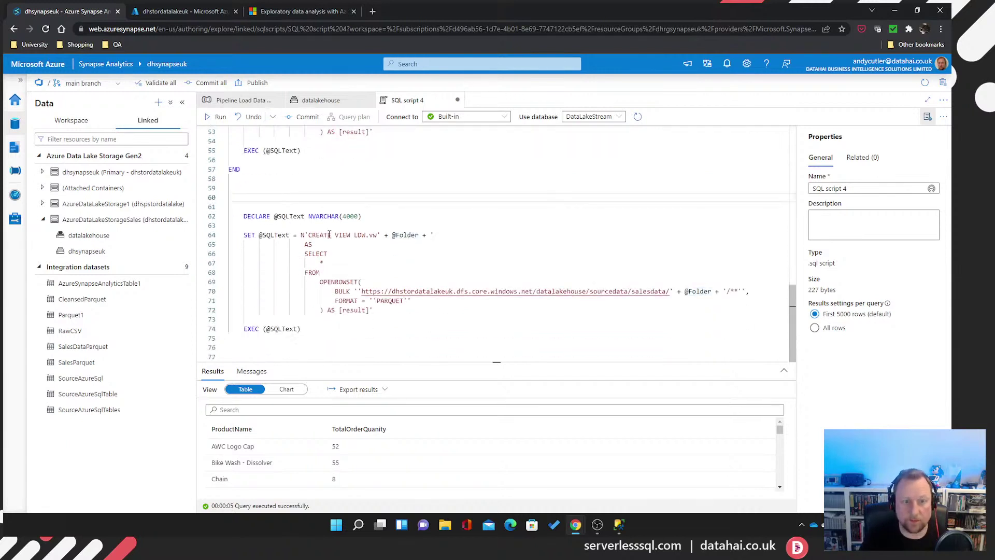
pyautogui.click(379, 217)
pyautogui.write(',')
pyautogui.press('Return')
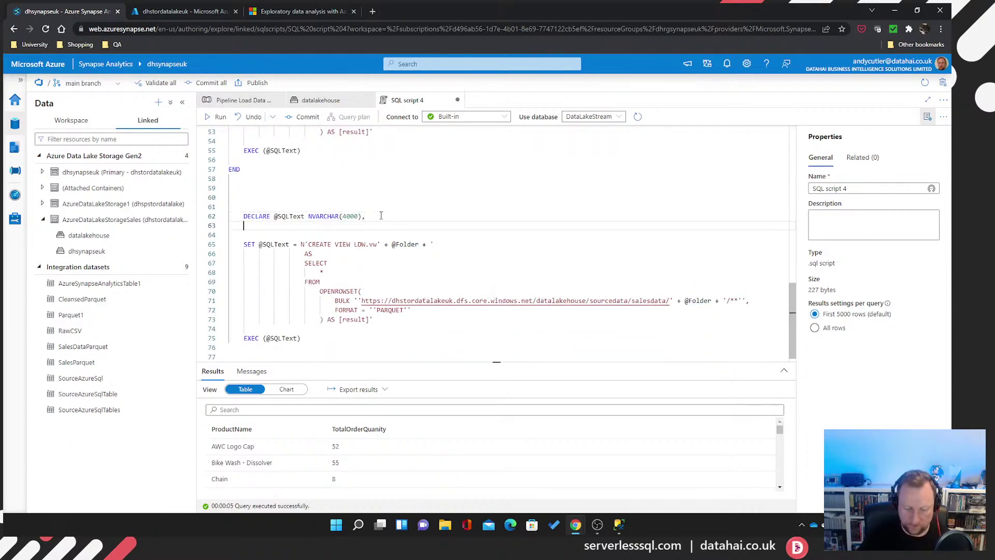
pyautogui.write('@@Folder')
pyautogui.click(248, 225)
pyautogui.press('BackSpace')
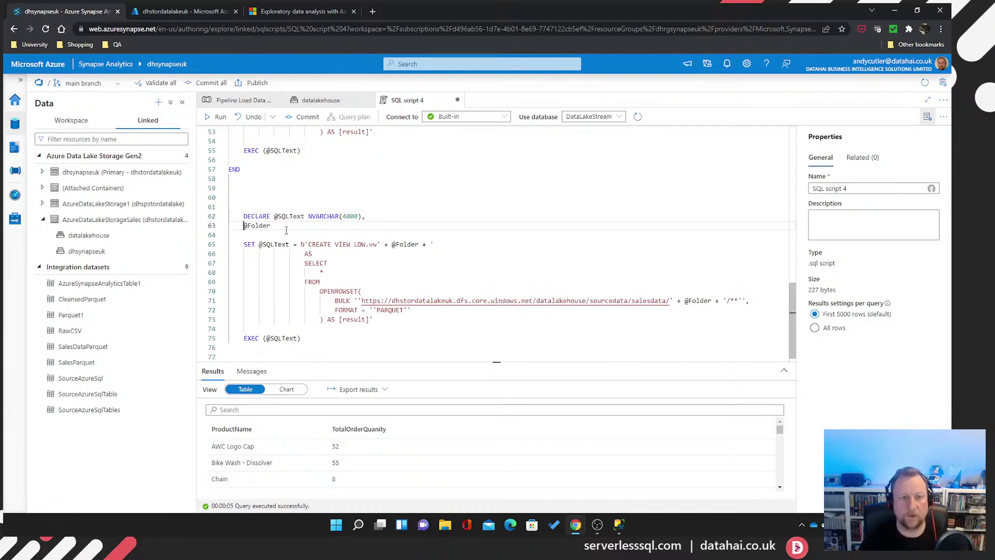
pyautogui.click(295, 226)
pyautogui.write("= 'Products'")
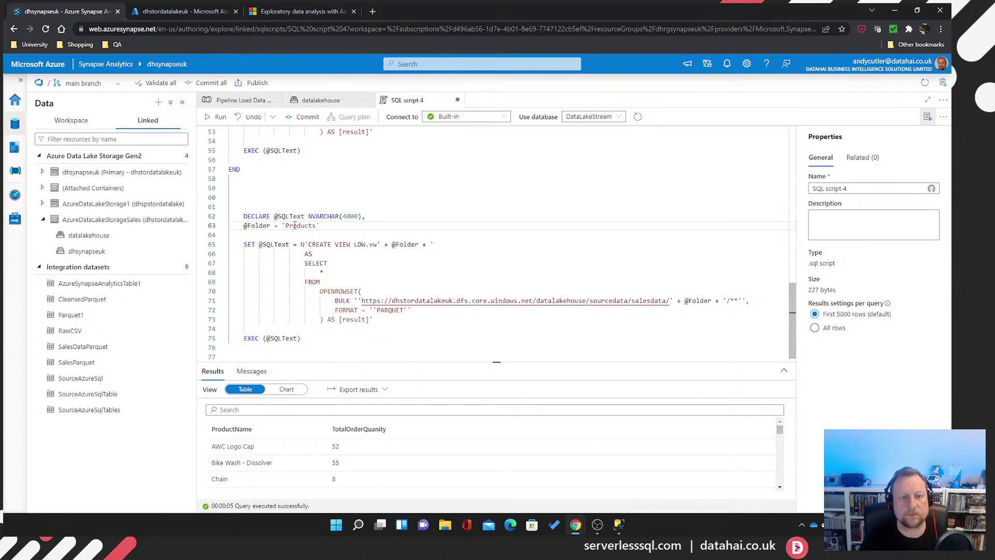
pyautogui.doubleClick(254, 339)
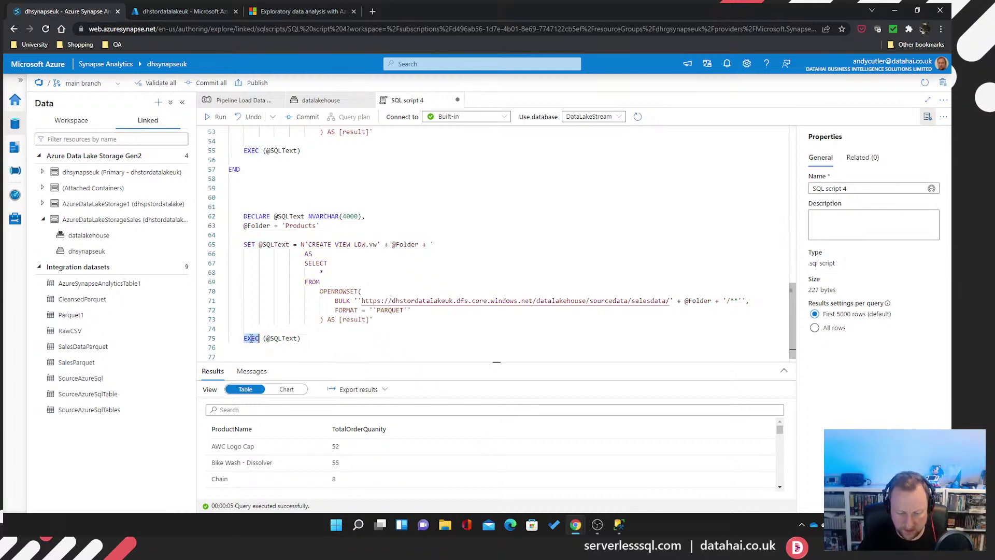
pyautogui.write('PRINT')
pyautogui.click(305, 338)
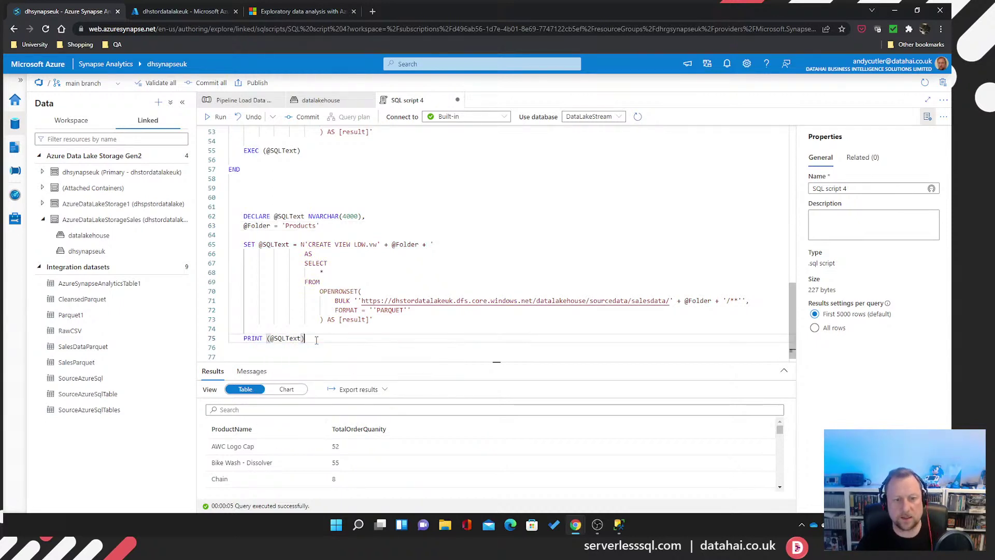
pyautogui.press('BackSpace')
pyautogui.click(271, 338)
pyautogui.press('BackSpace')
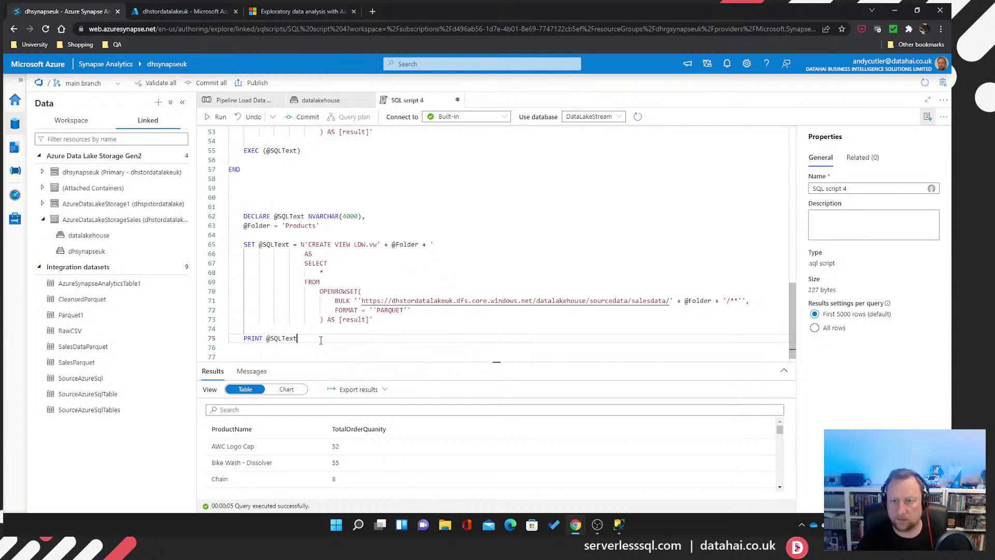
pyautogui.moveTo(320, 340); pyautogui.dragTo(209, 217)
pyautogui.click(215, 117)
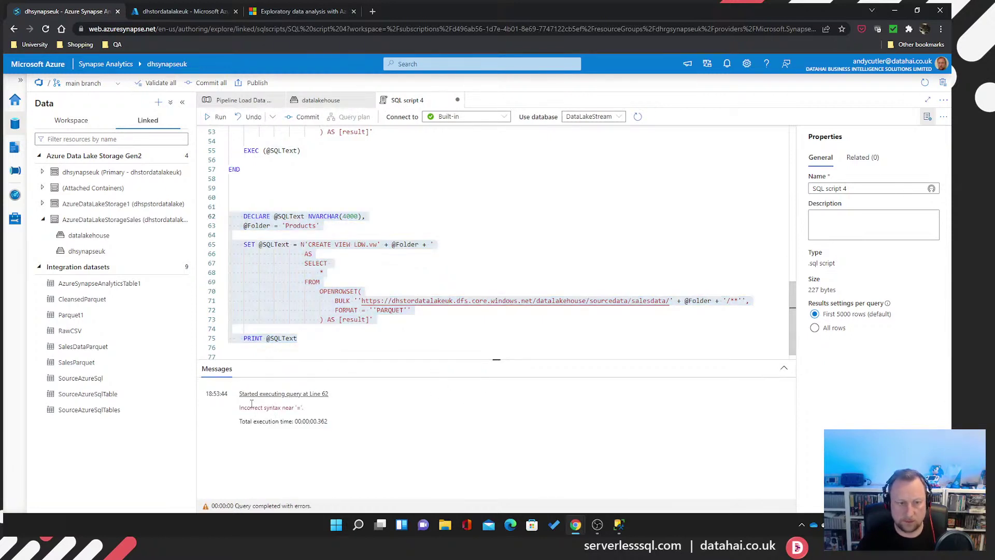
pyautogui.click(251, 407)
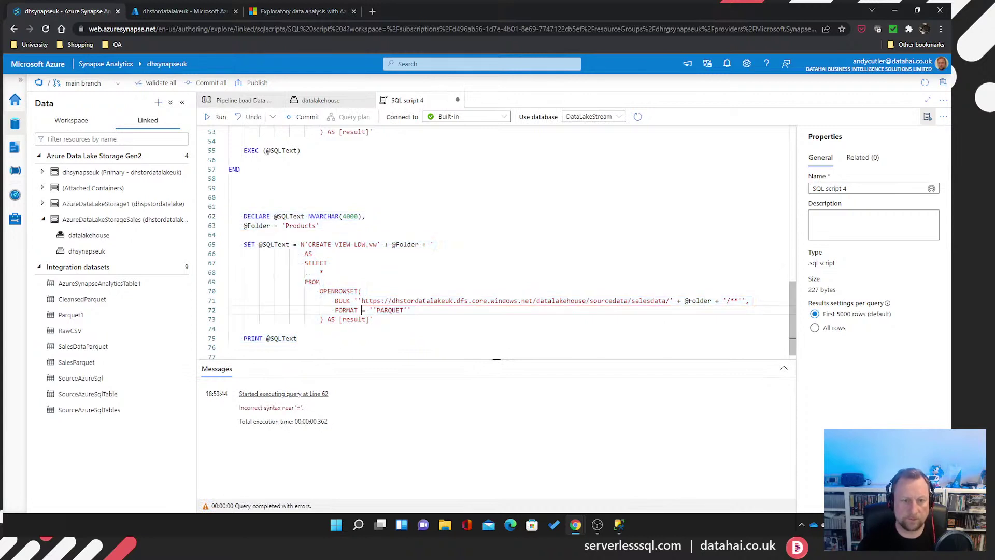
# Remove the N prefix from the CREATE VIEW string in the test block and run the block again
pyautogui.click(306, 244)
pyautogui.press('BackSpace')
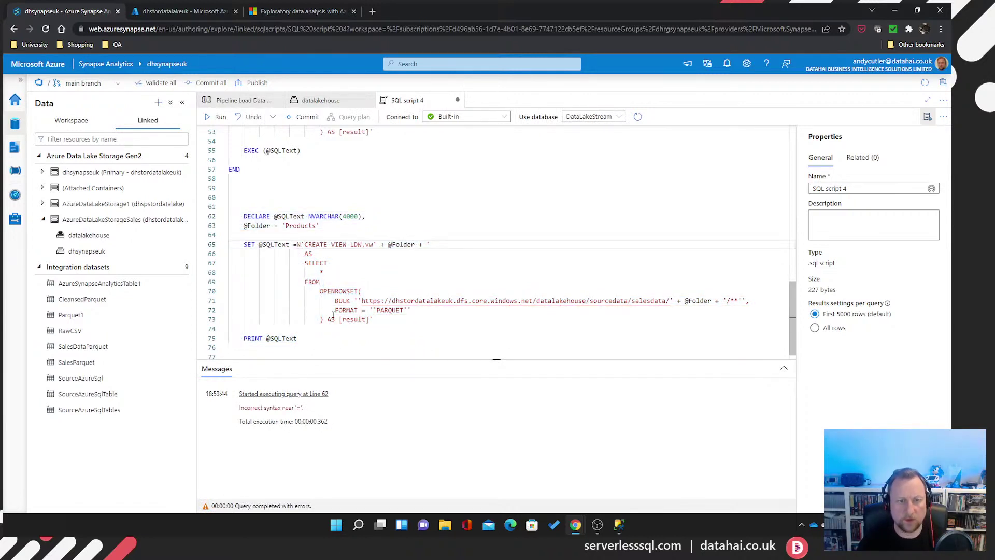
pyautogui.moveTo(333, 340); pyautogui.dragTo(228, 216)
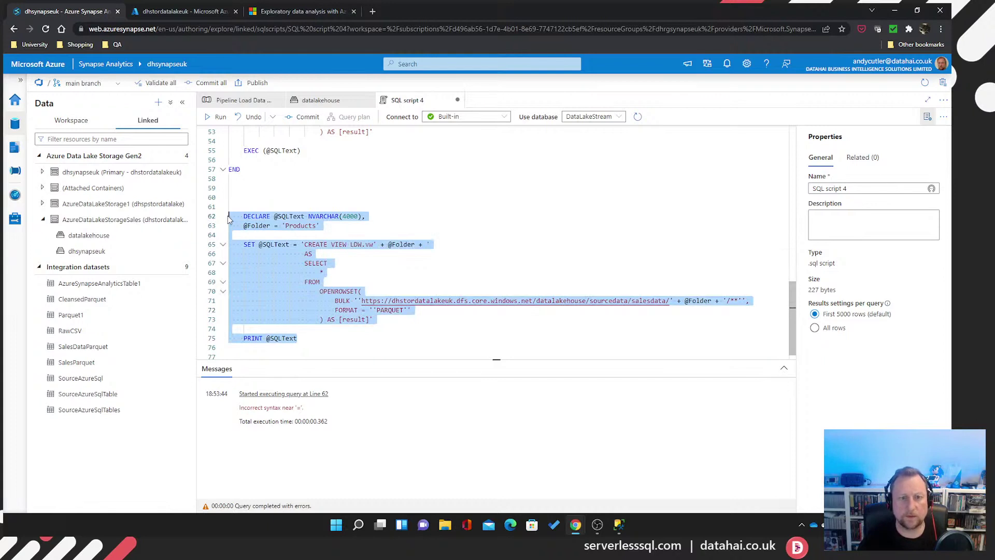
pyautogui.click(216, 116)
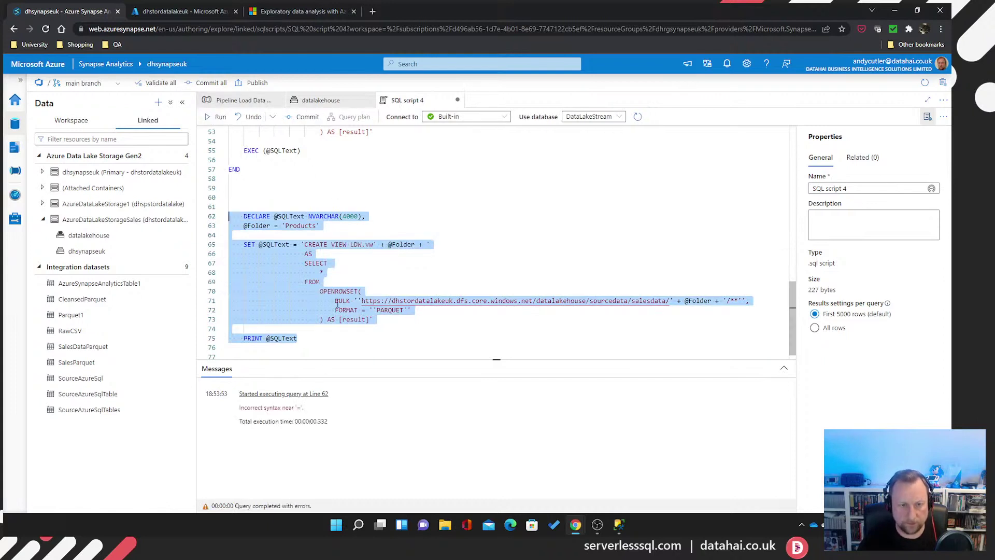
pyautogui.click(443, 325)
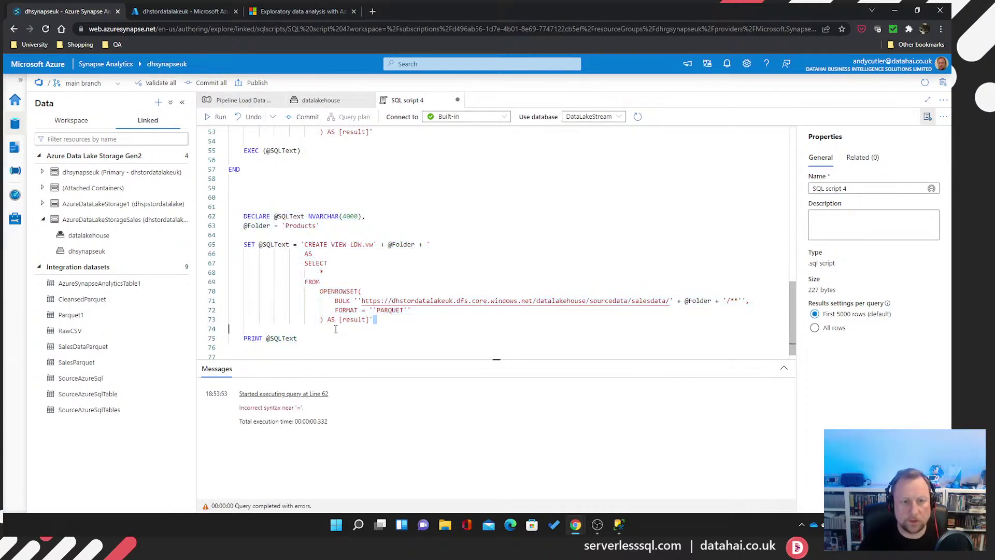
# Run only the two-line DECLARE statement of the test block to check its syntax
pyautogui.click(406, 330)
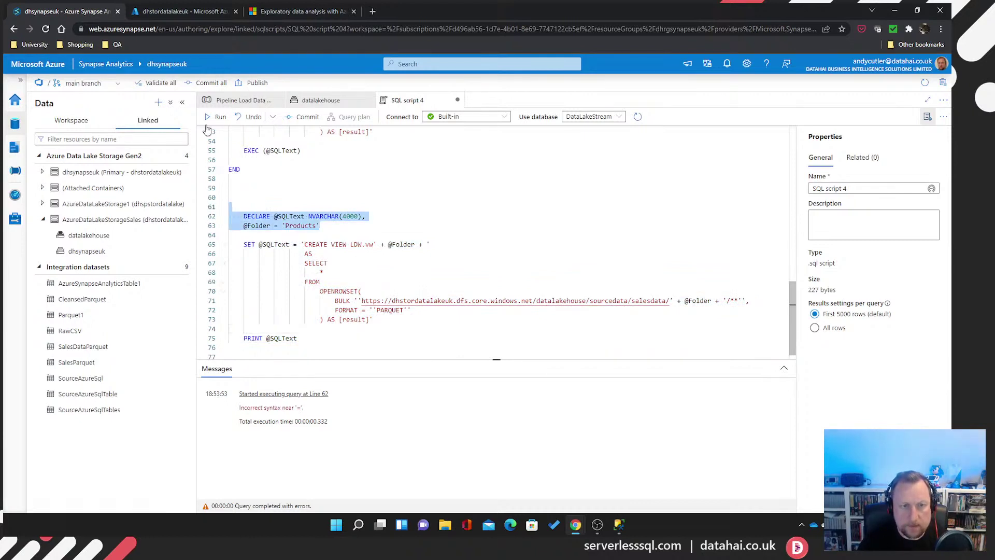
pyautogui.hotkey('shift', 'Return')
pyautogui.click(397, 237)
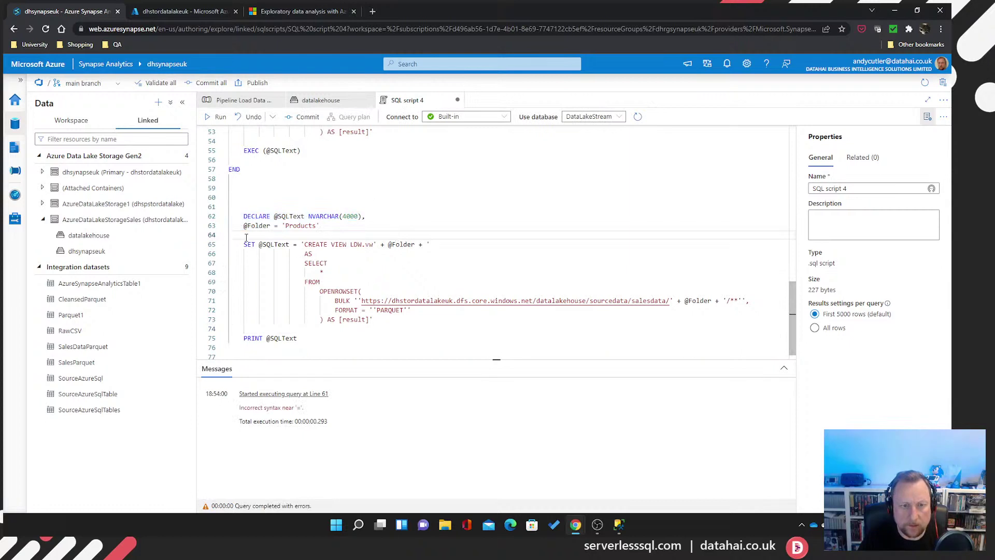
pyautogui.press('Up')
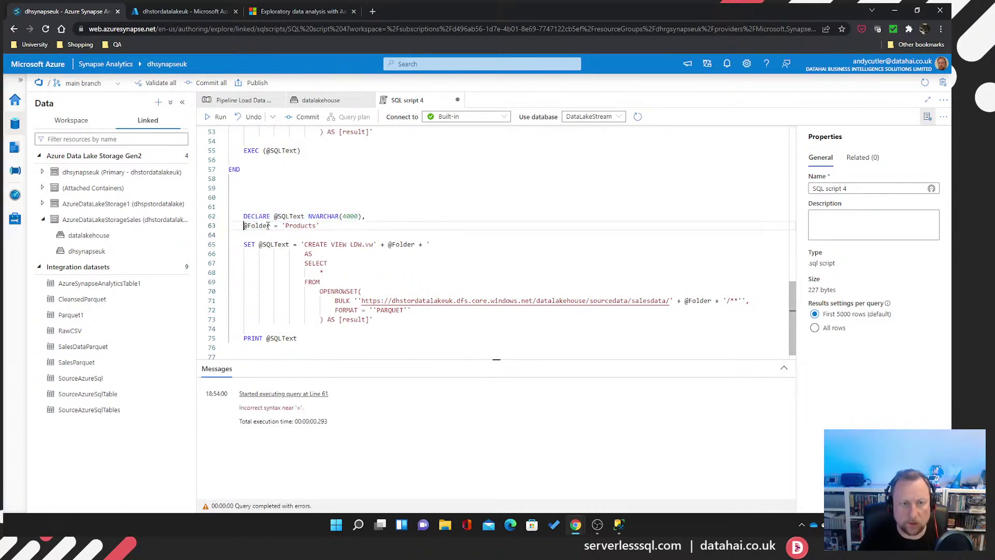
pyautogui.click(273, 226)
pyautogui.write('NVARCHAR(')
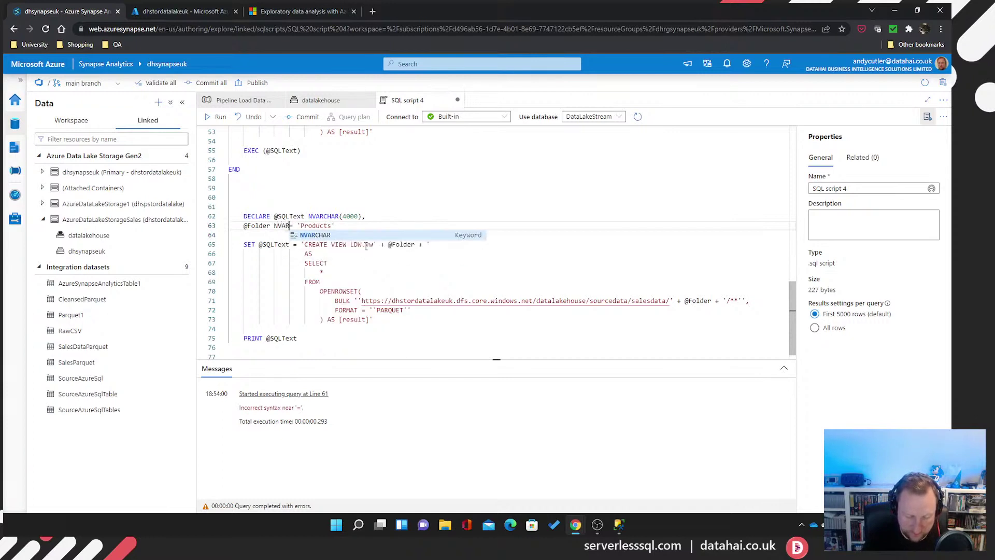
pyautogui.write('50)')
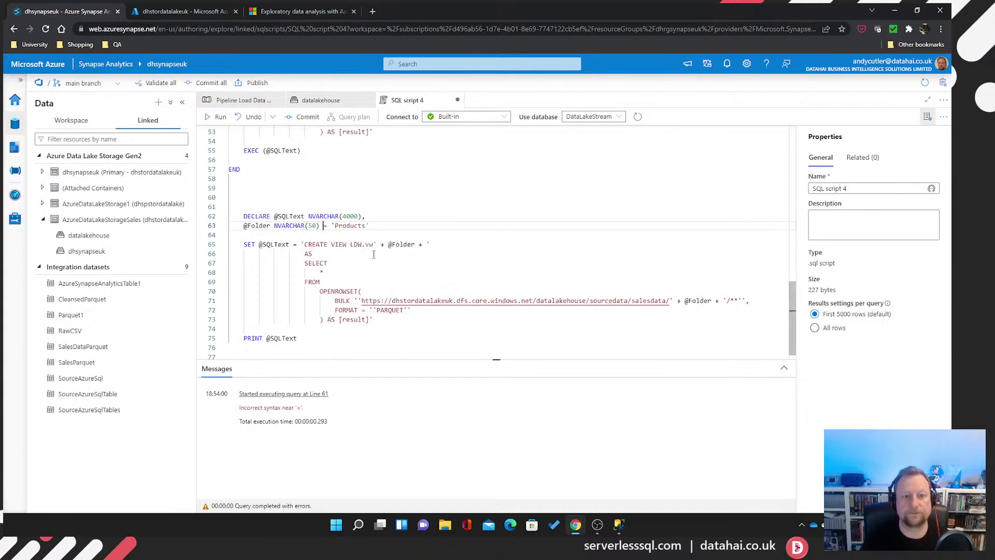
pyautogui.moveTo(290, 351); pyautogui.dragTo(228, 215)
pyautogui.hotkey('shift', 'Return')
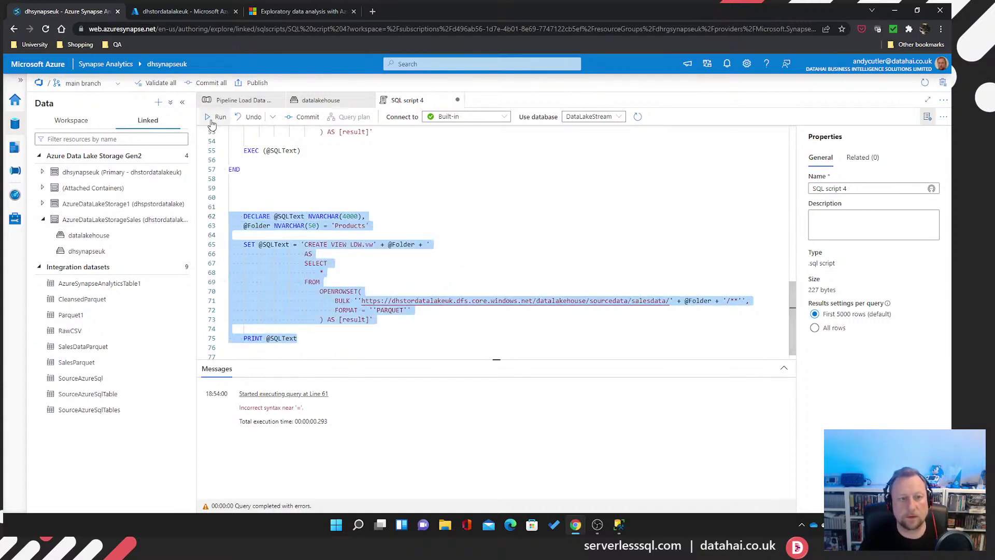
pyautogui.click(262, 370)
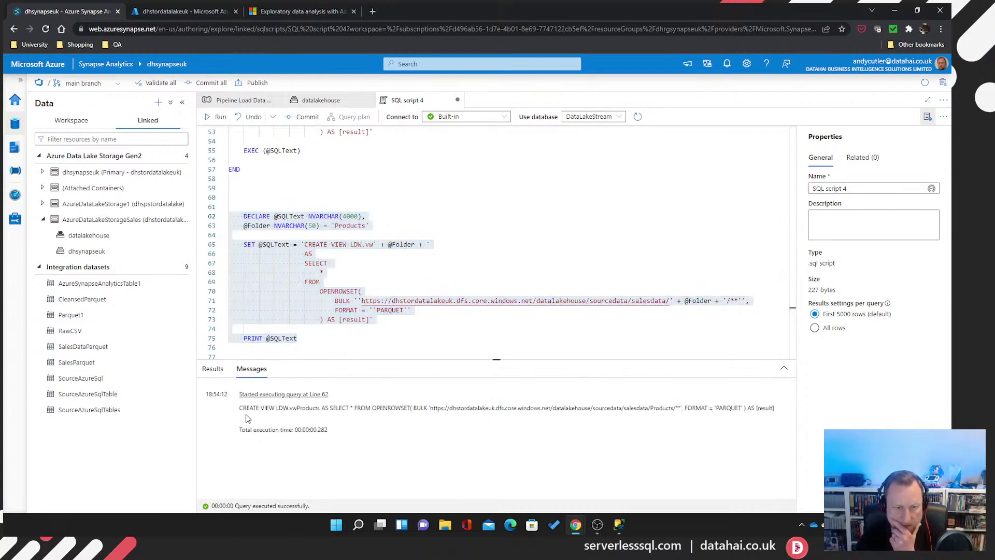
pyautogui.moveTo(239, 410); pyautogui.dragTo(775, 410)
pyautogui.hotkey('ctrl', 'c')
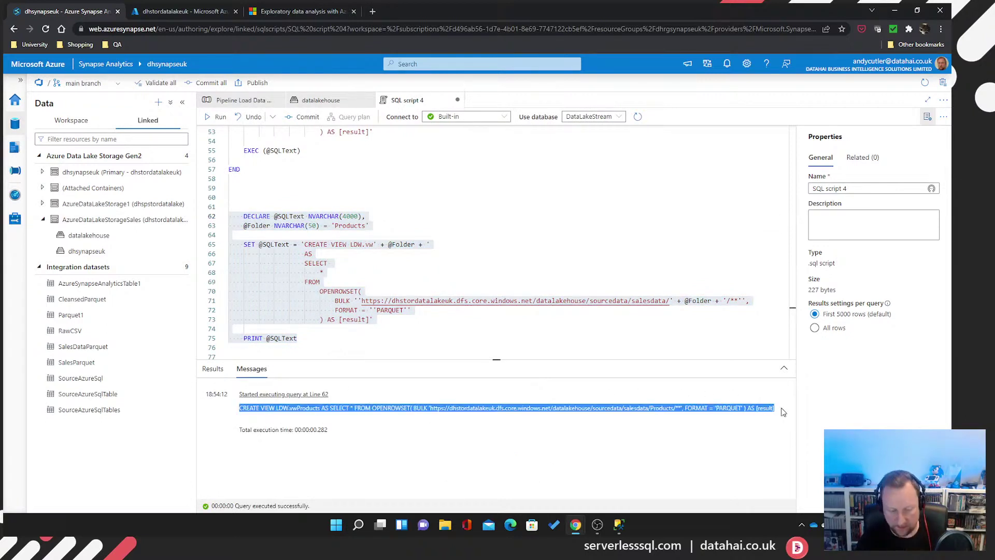
pyautogui.click(367, 355)
pyautogui.press('Return')
pyautogui.hotkey('ctrl', 'v')
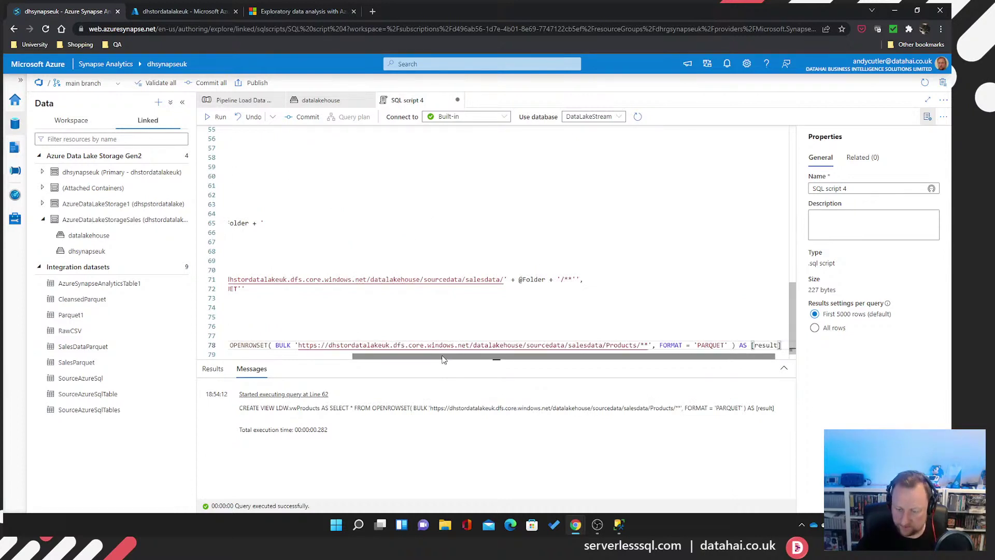
# Run only the pasted CREATE VIEW LDW.vwProducts statement and check its folder path
pyautogui.press('Up')
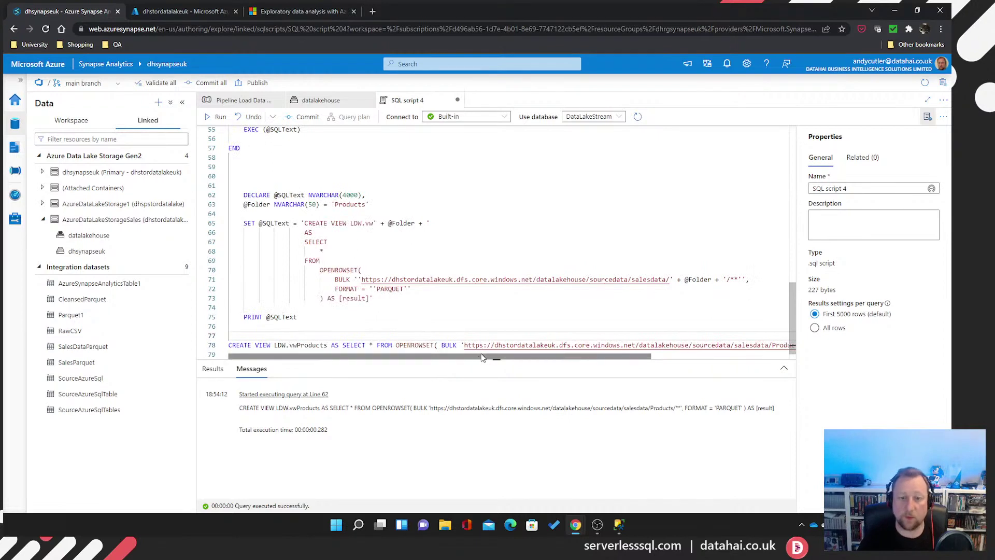
pyautogui.click(244, 355)
pyautogui.hotkey('shift', 'Up')
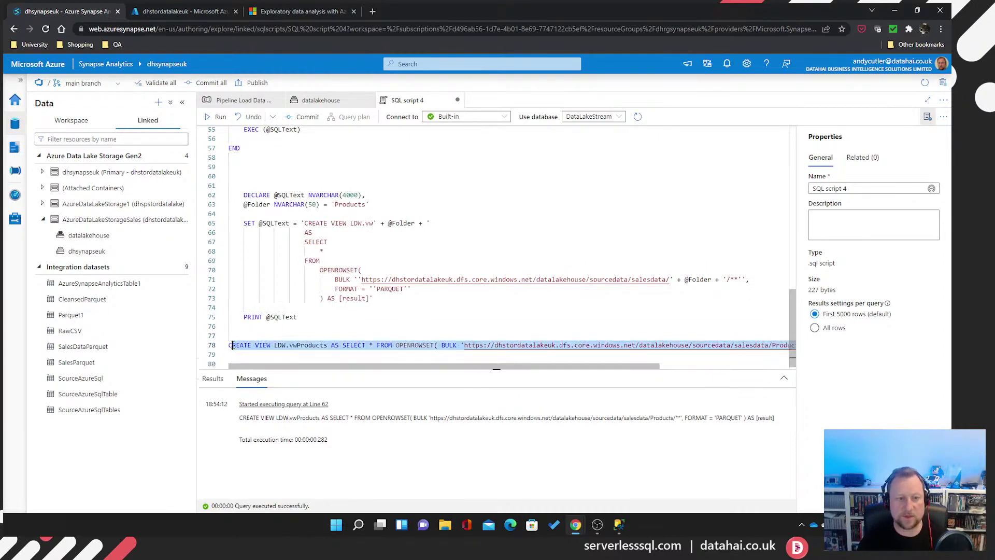
pyautogui.click(219, 117)
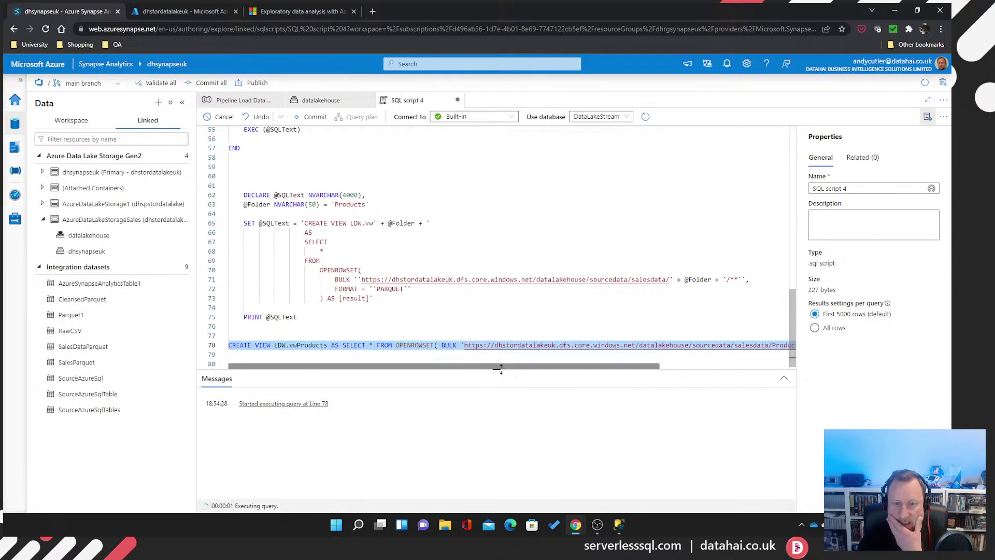
pyautogui.click(670, 344)
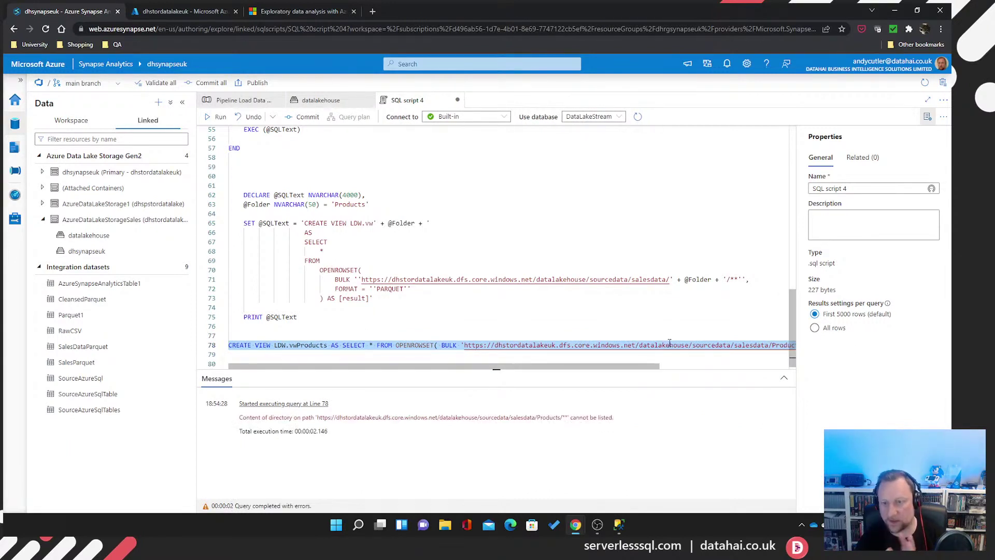
pyautogui.moveTo(660, 367)
pyautogui.mouseDown()
pyautogui.moveTo(685, 367)
pyautogui.moveTo(661, 367)
pyautogui.mouseUp()
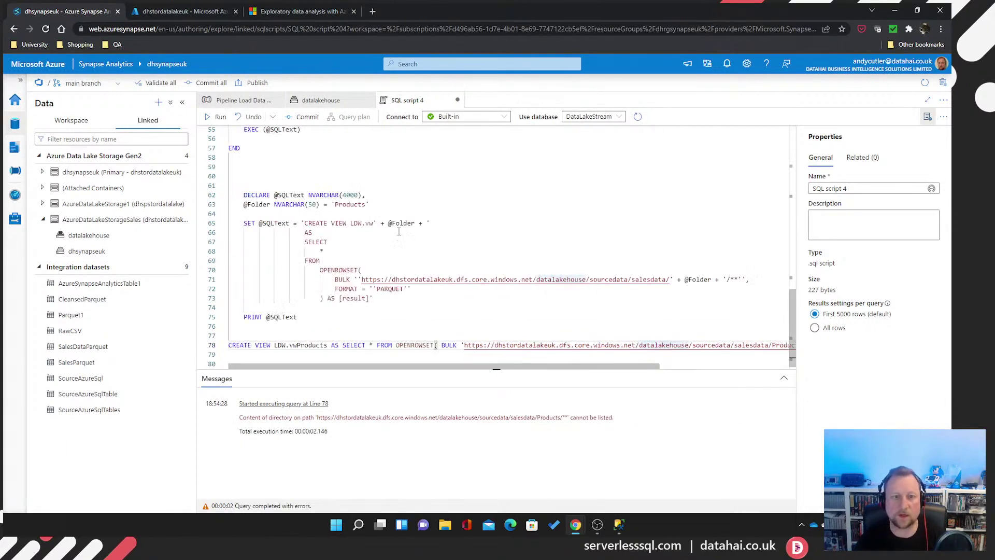
# Run the CREATE PROC LDW.CreateViews block through END and show its messages
pyautogui.scroll(6, 457, 244)
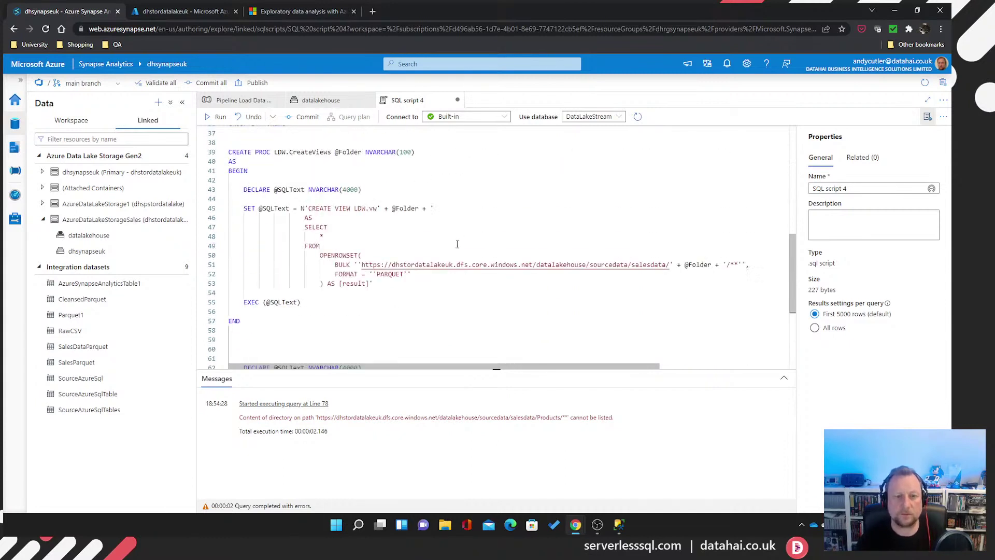
pyautogui.moveTo(505, 370); pyautogui.dragTo(506, 380)
pyautogui.scroll(1, 379, 280)
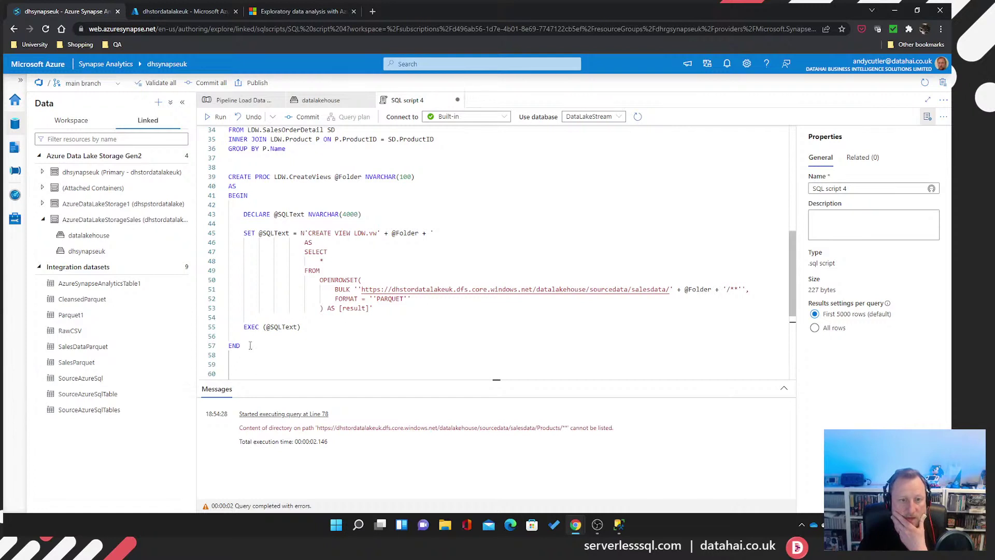
pyautogui.moveTo(241, 345); pyautogui.dragTo(210, 166)
pyautogui.click(217, 117)
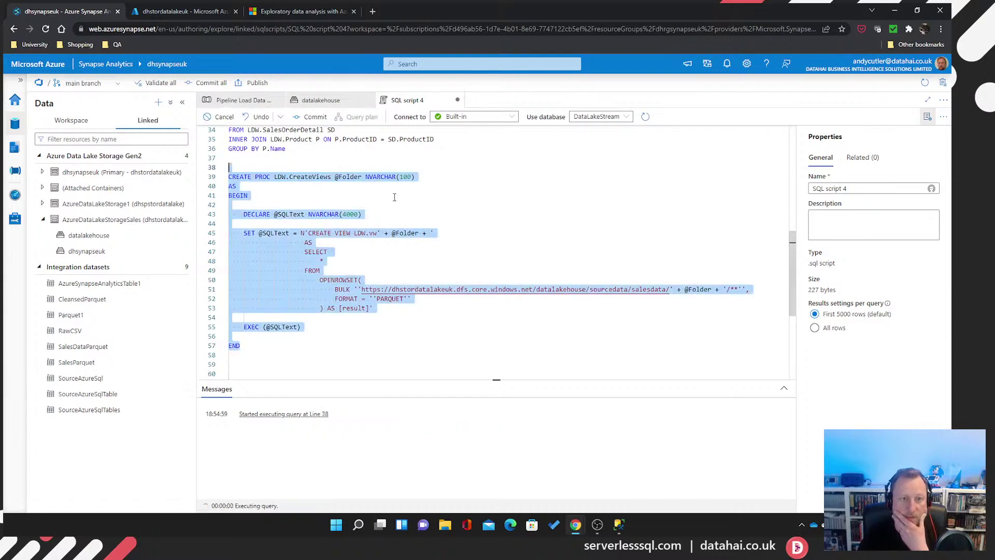
pyautogui.click(254, 395)
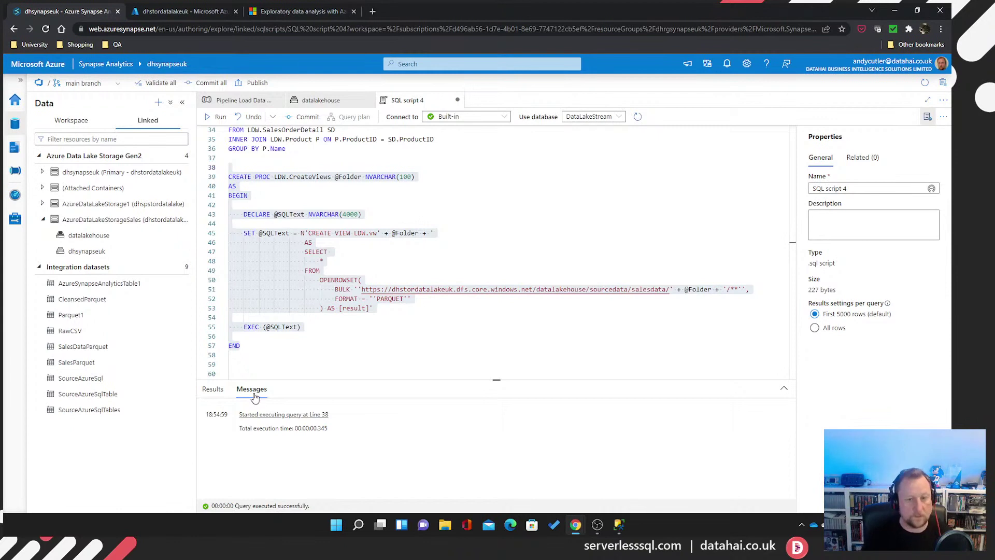
# Add the line drop view LDW.Product below CREATE SCHEMA LDW and run only that line
pyautogui.click(291, 196)
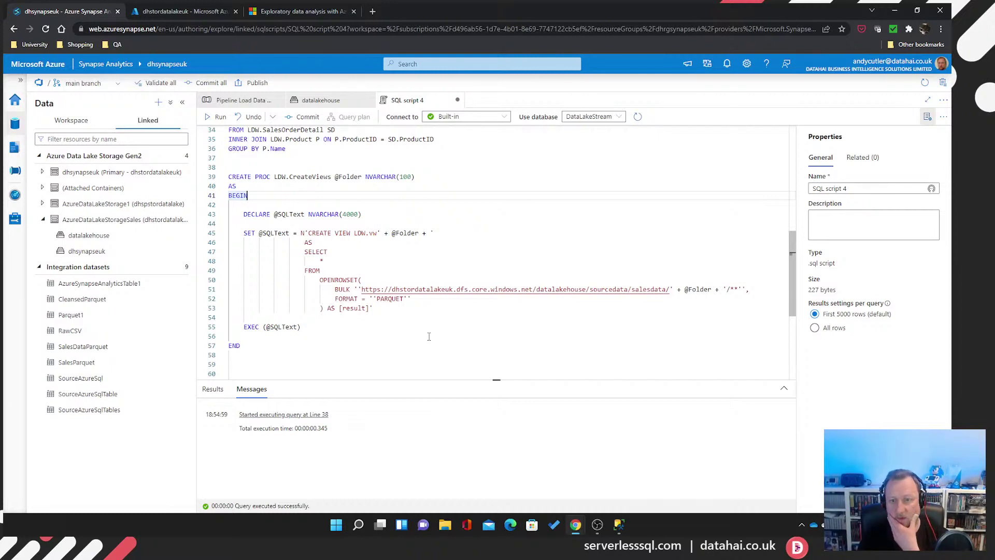
pyautogui.scroll(6, 428, 336)
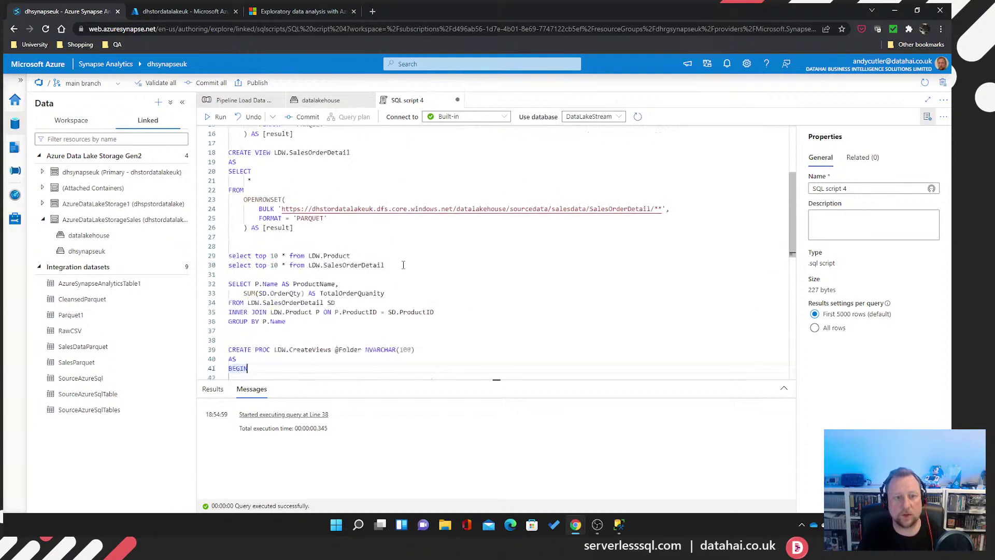
pyautogui.scroll(4, 403, 265)
pyautogui.click(307, 164)
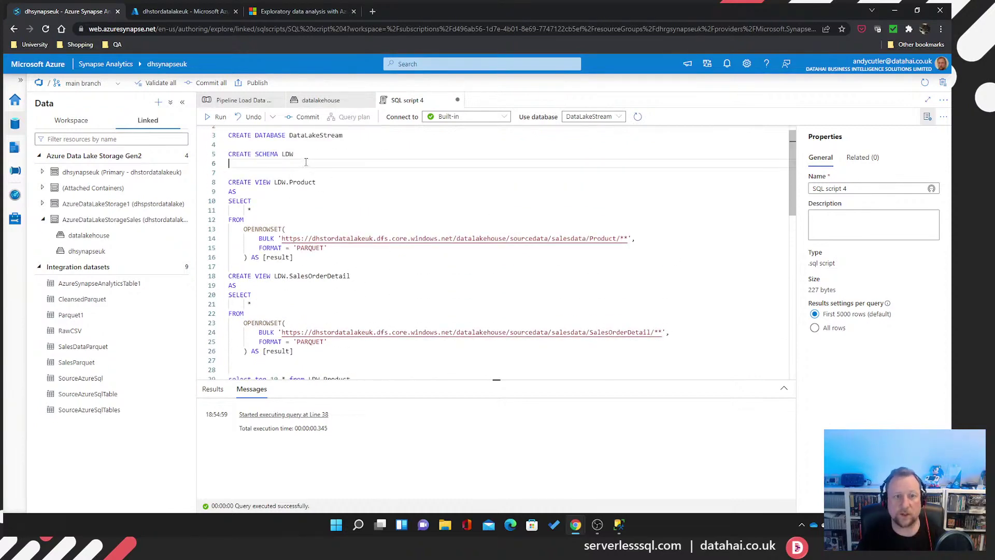
pyautogui.press('Return')
pyautogui.write('drop view')
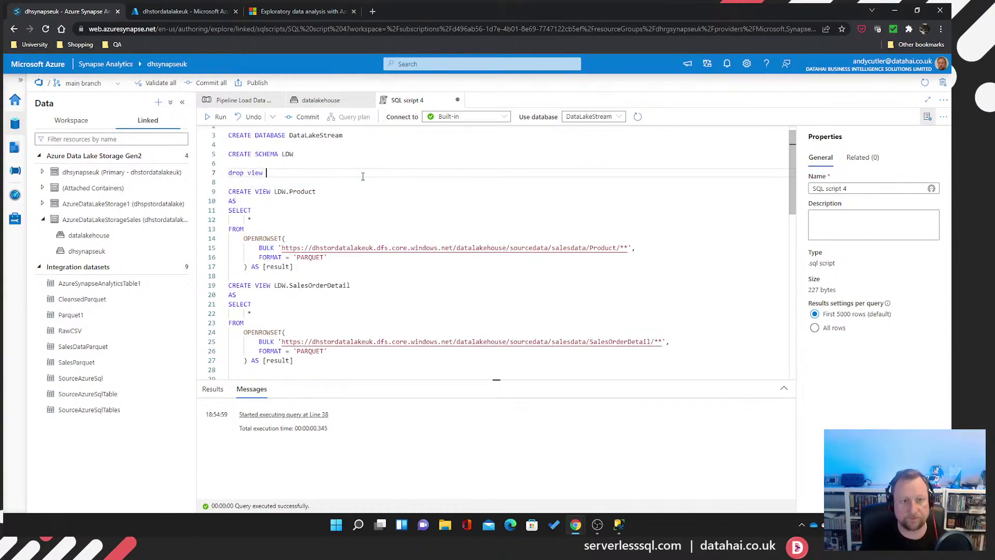
pyautogui.moveTo(338, 191); pyautogui.dragTo(274, 192)
pyautogui.hotkey('ctrl', 'c')
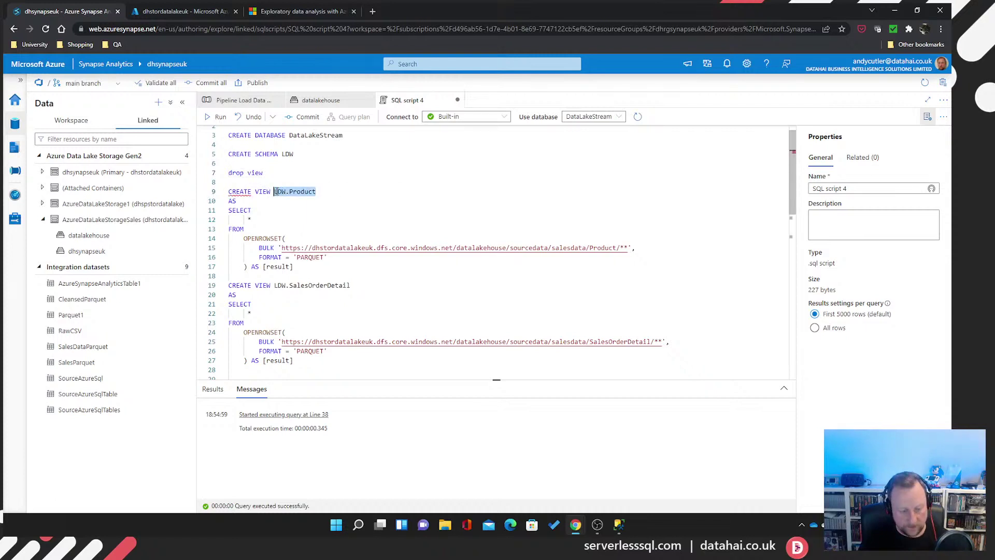
pyautogui.click(288, 173)
pyautogui.hotkey('ctrl', 'v')
pyautogui.moveTo(334, 173); pyautogui.dragTo(215, 160)
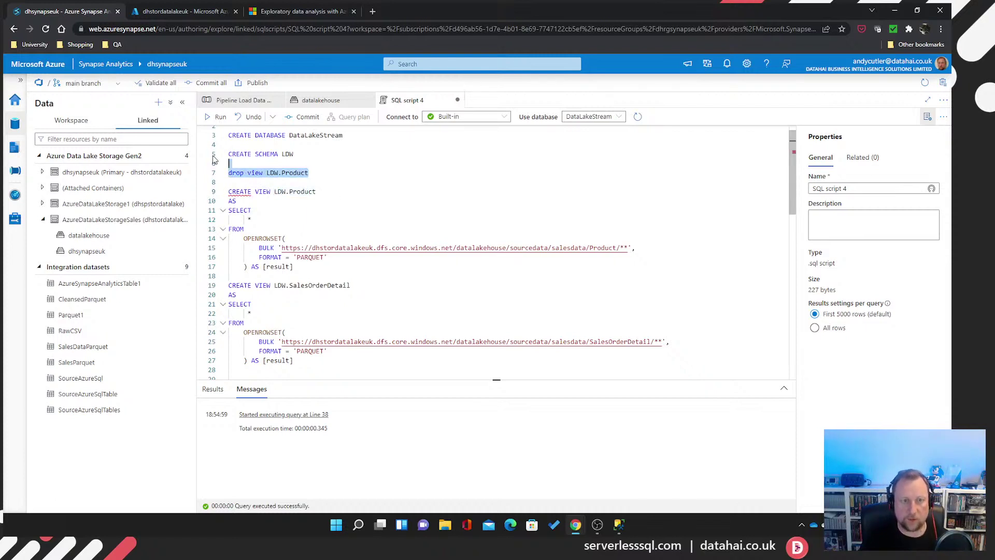
pyautogui.hotkey('shift', 'Return')
# Change the drop view statement's target to LDW.SalesOrderDetail and run only that line
pyautogui.scroll(-2, 353, 236)
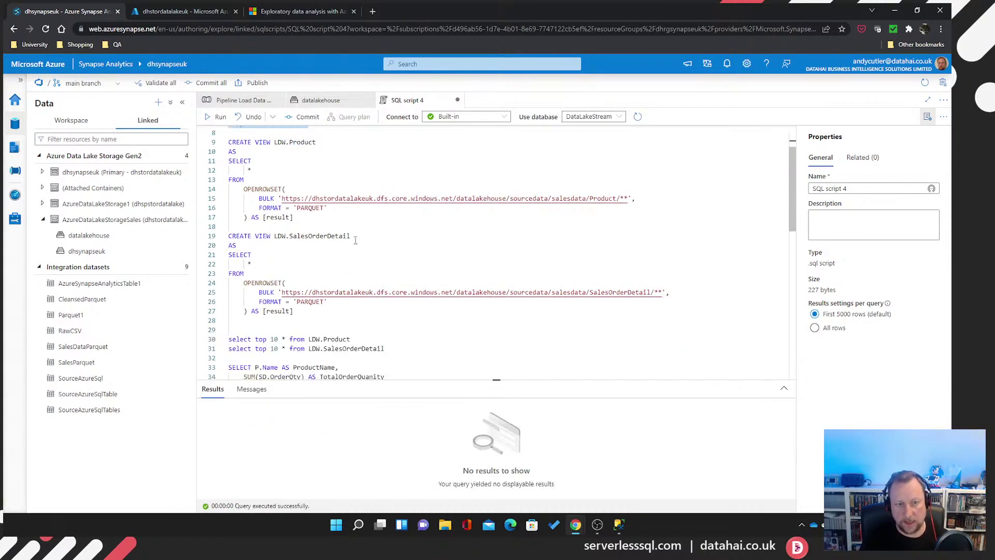
pyautogui.moveTo(351, 236); pyautogui.dragTo(274, 236)
pyautogui.hotkey('ctrl', 'c')
pyautogui.scroll(2, 274, 234)
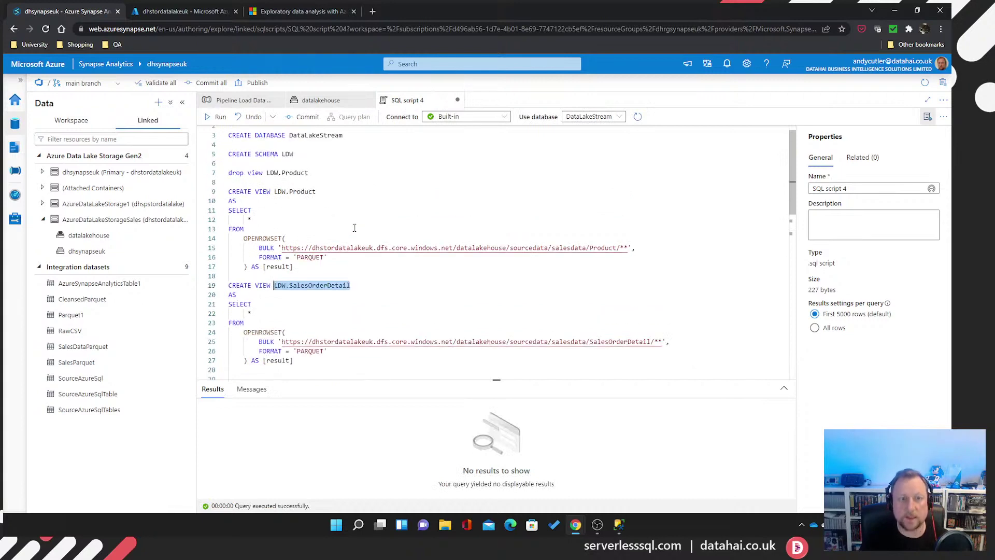
pyautogui.moveTo(310, 173); pyautogui.dragTo(267, 173)
pyautogui.hotkey('ctrl', 'v')
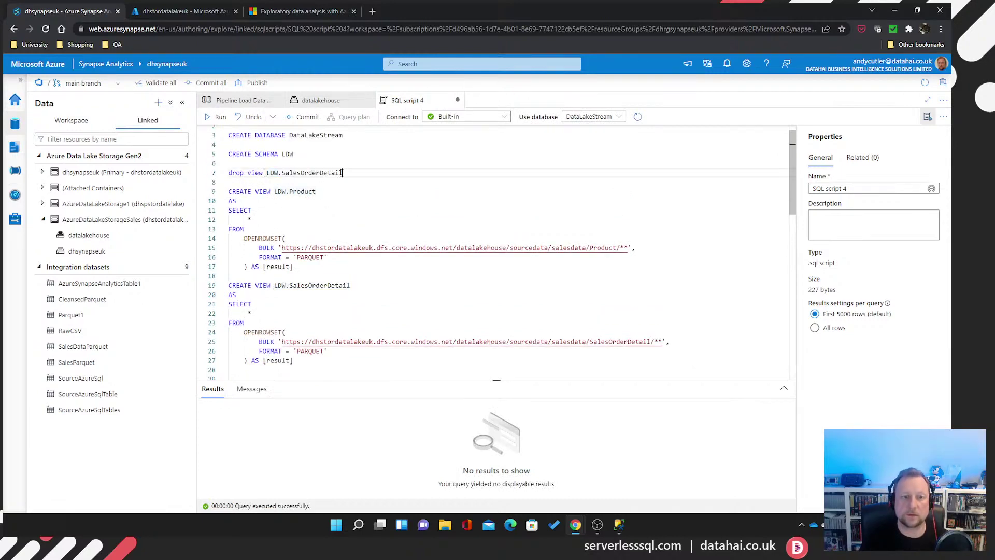
pyautogui.moveTo(342, 173); pyautogui.dragTo(228, 174)
pyautogui.click(216, 117)
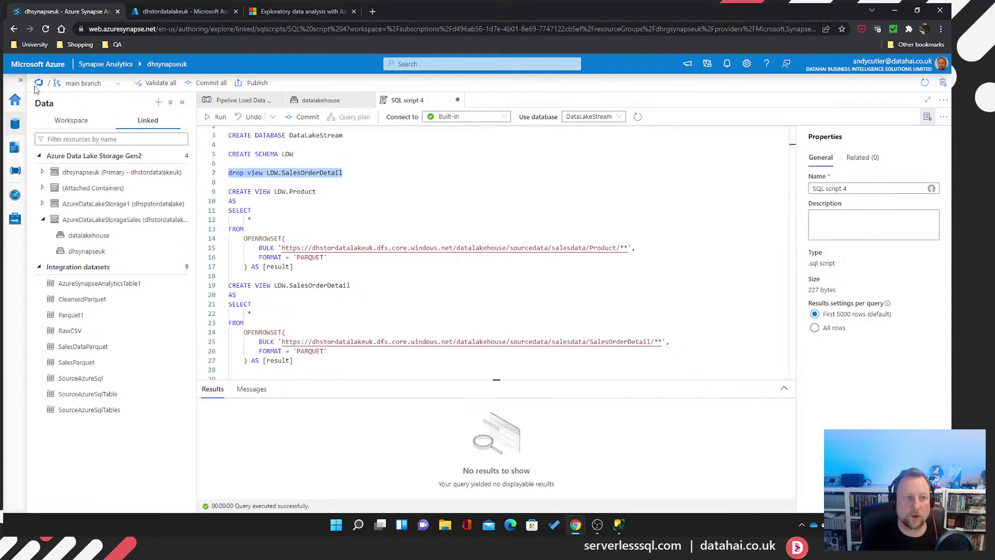
# Refresh the workspace's SQL databases and expand the Views folder of DataLakeStream to check its contents
pyautogui.click(20, 79)
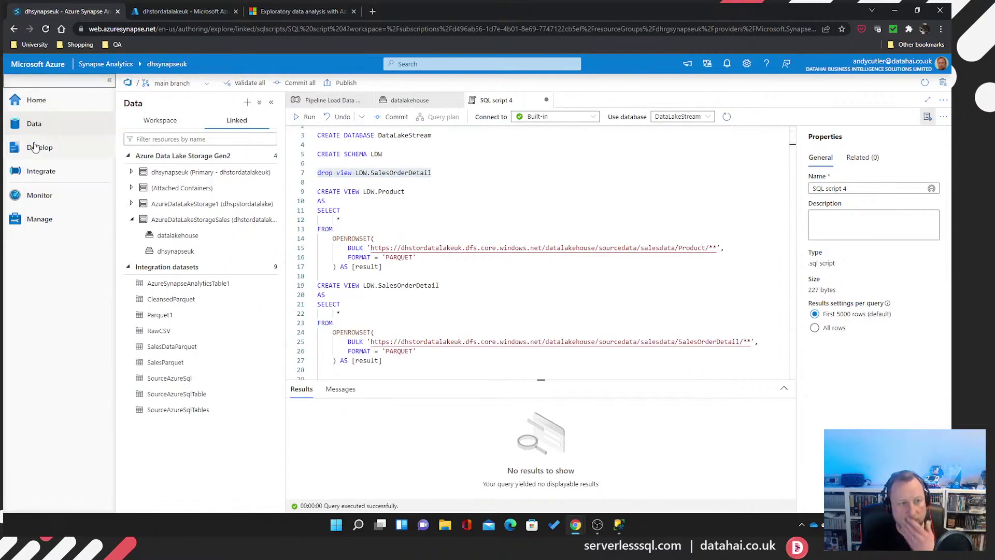
pyautogui.click(160, 121)
pyautogui.click(130, 173)
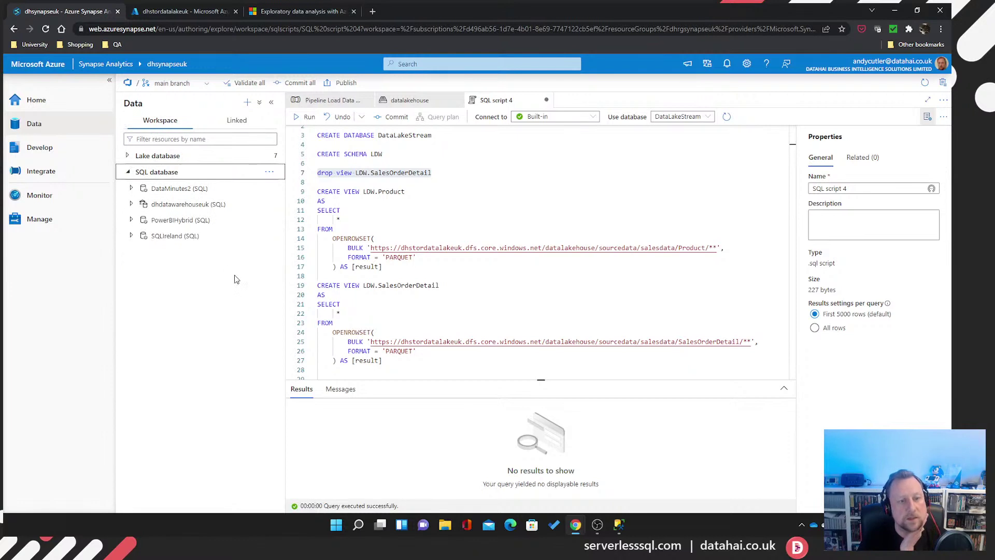
pyautogui.click(269, 171)
pyautogui.click(284, 190)
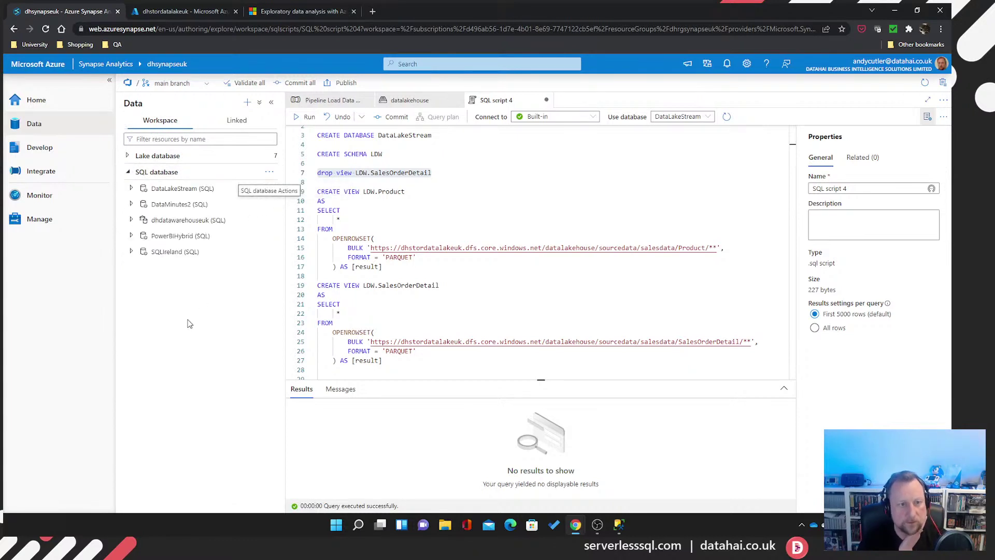
pyautogui.click(132, 189)
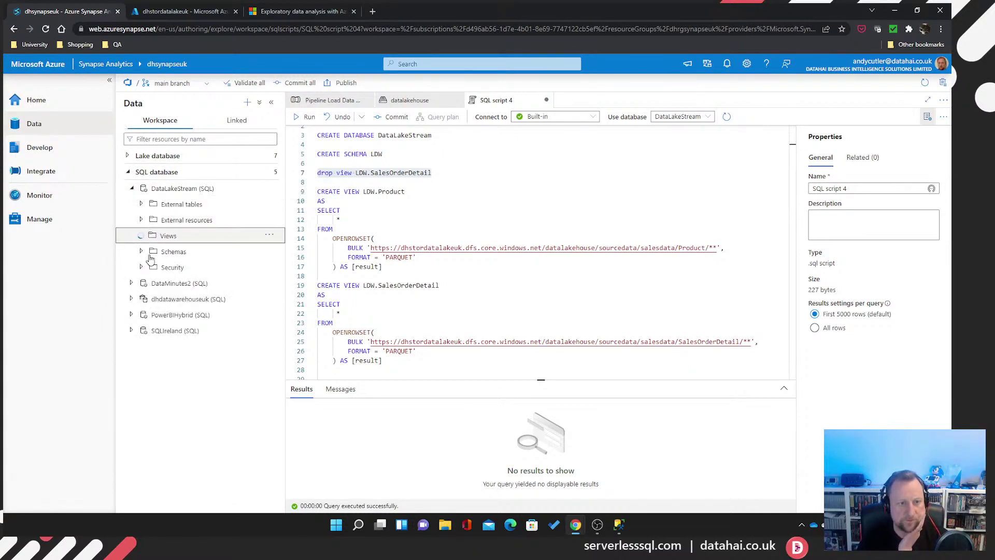
pyautogui.click(142, 236)
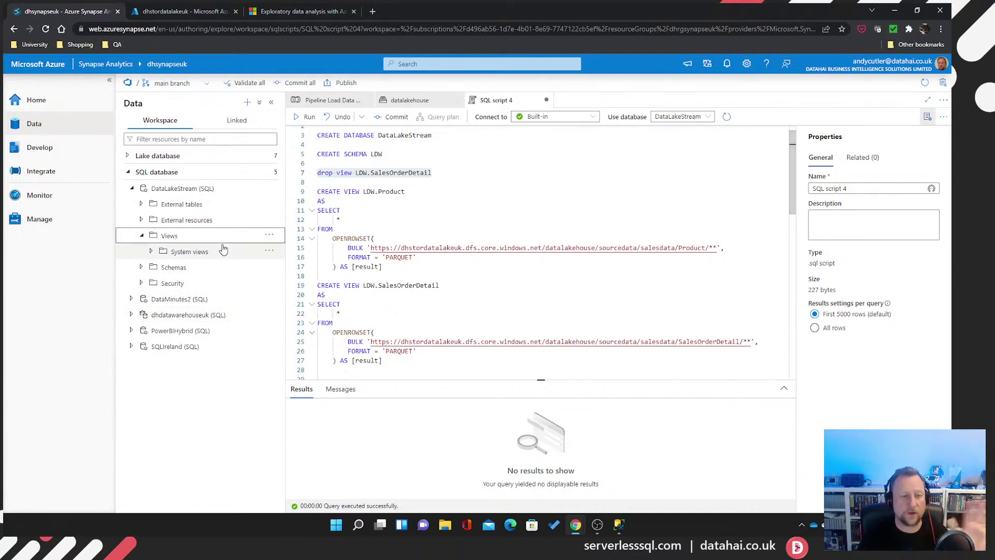
# Switch from the SQL script to the open Pipeline Load Data Lake pipeline
pyautogui.click(492, 211)
pyautogui.scroll(1, 363, 207)
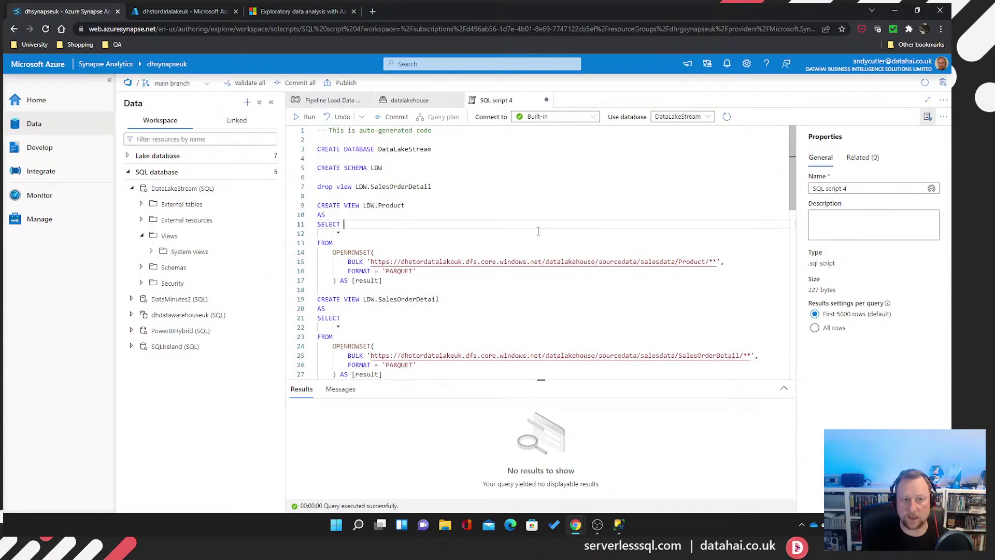
pyautogui.click(330, 100)
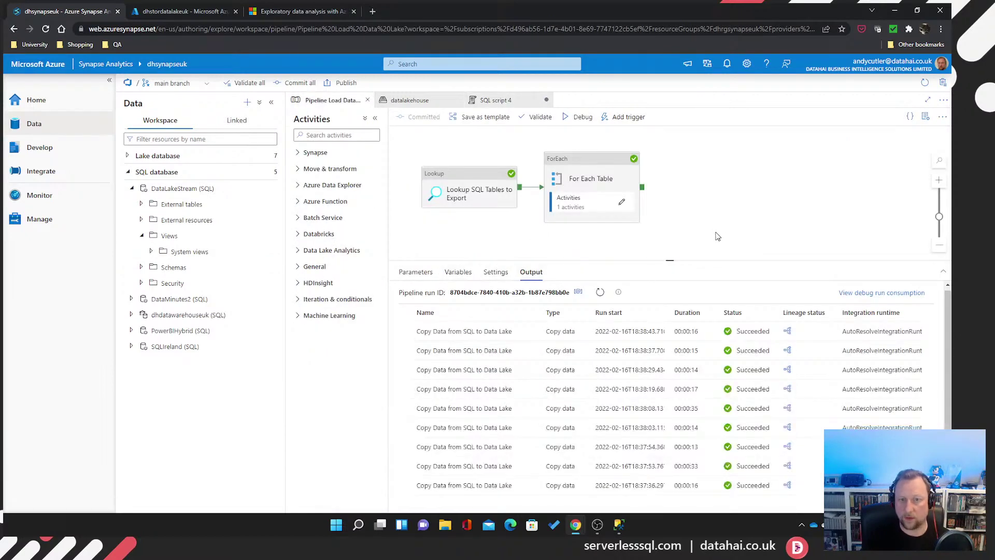
# Collapse the workspace navigation, enlarge the pipeline canvas, and open the copy activity inside the For Each Table loop
pyautogui.click(109, 82)
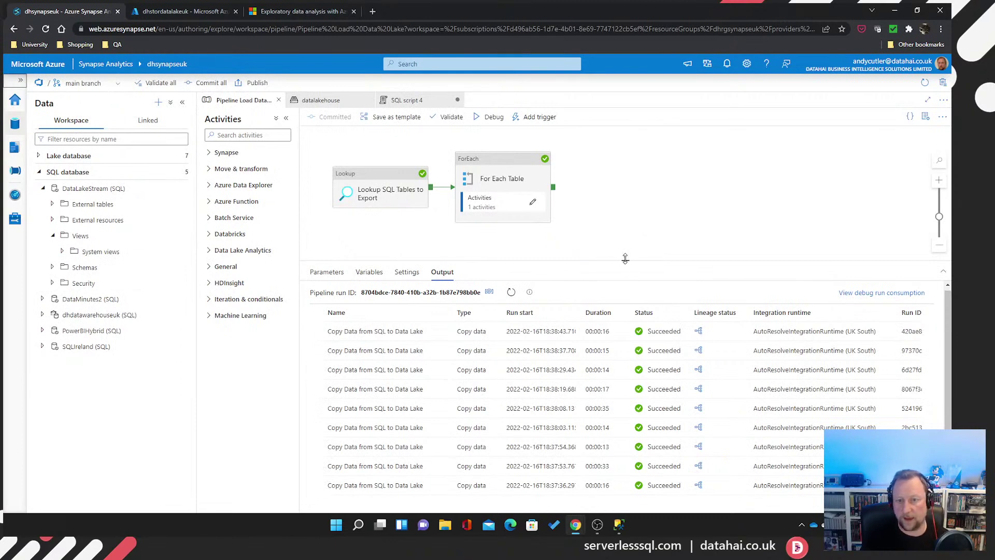
pyautogui.moveTo(625, 259); pyautogui.dragTo(624, 300)
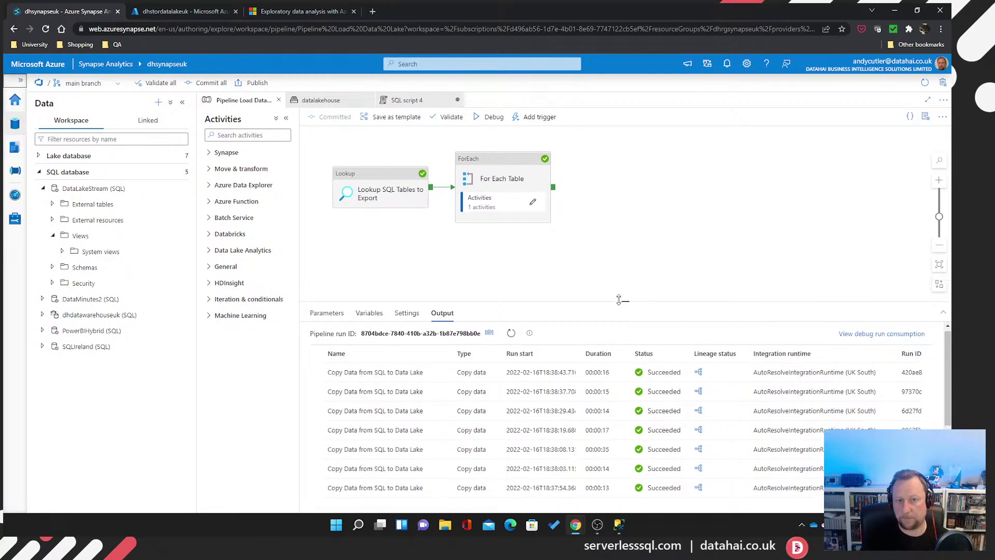
pyautogui.click(533, 204)
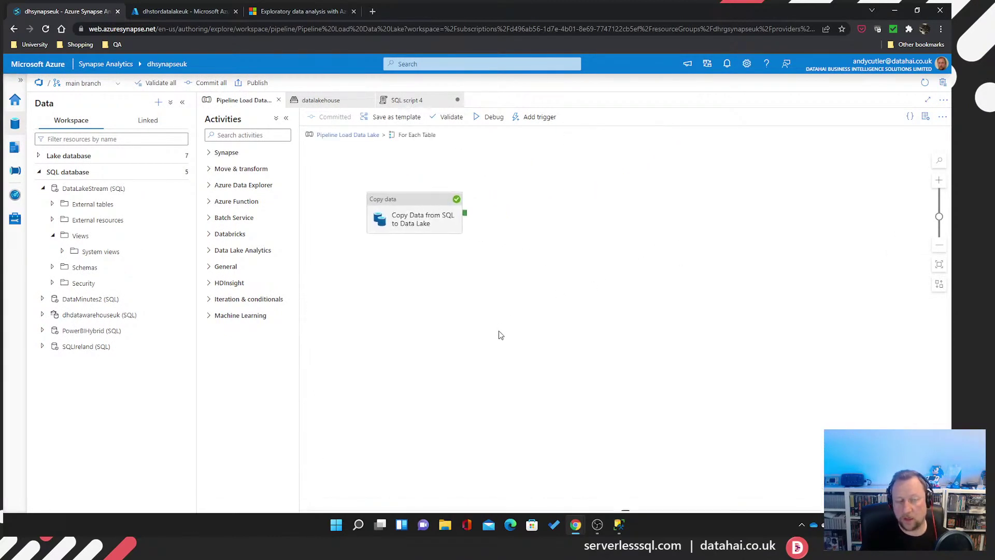
pyautogui.click(358, 135)
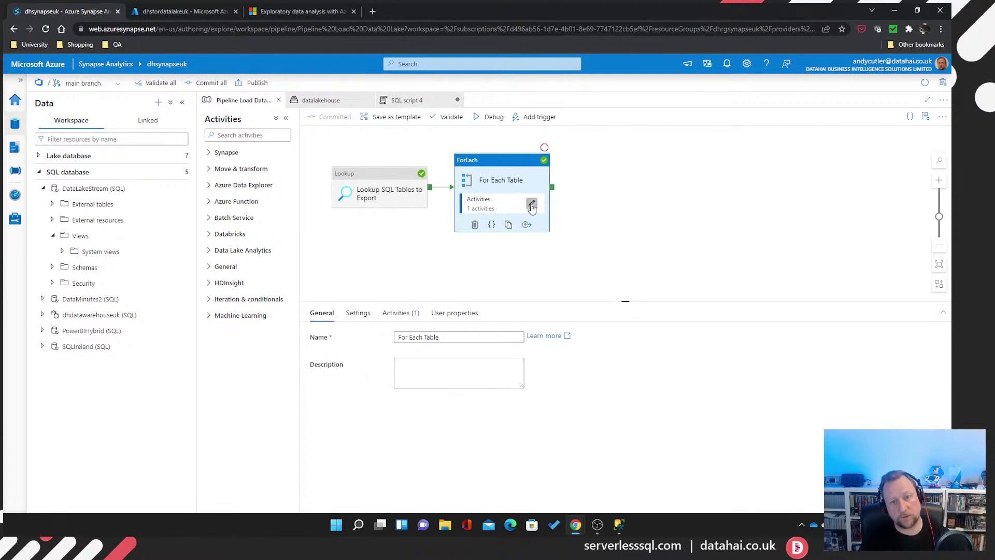
pyautogui.click(532, 204)
pyautogui.click(412, 224)
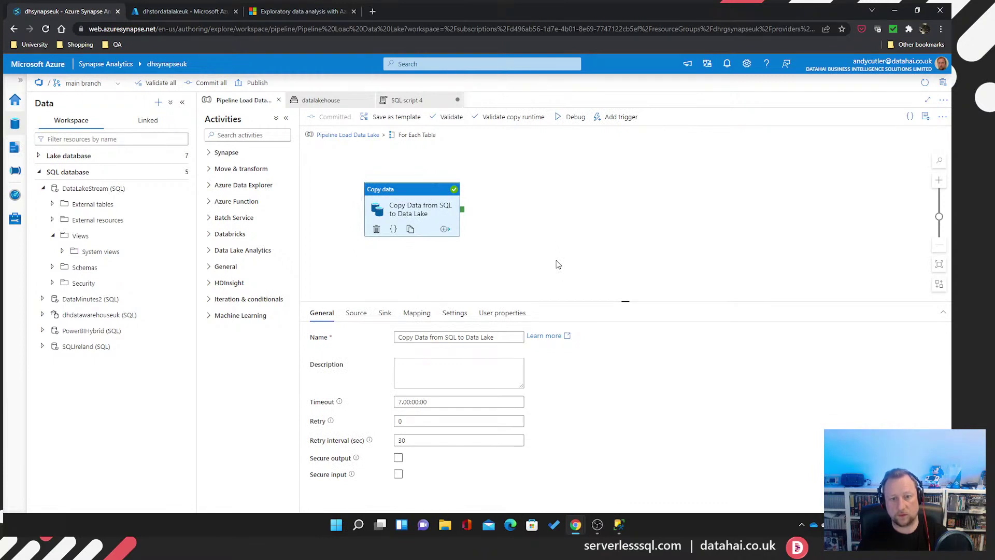
pyautogui.moveTo(557, 264); pyautogui.dragTo(533, 260)
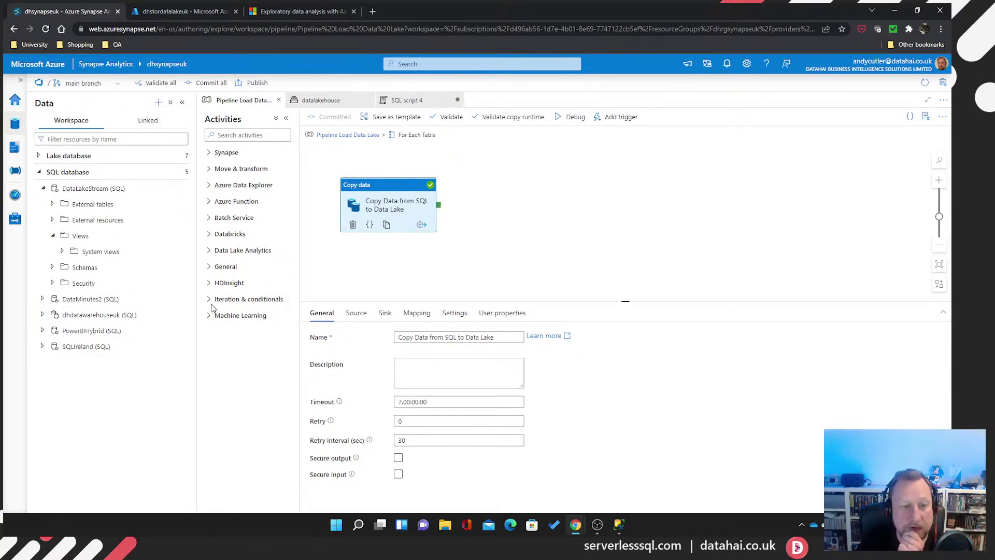
pyautogui.click(220, 300)
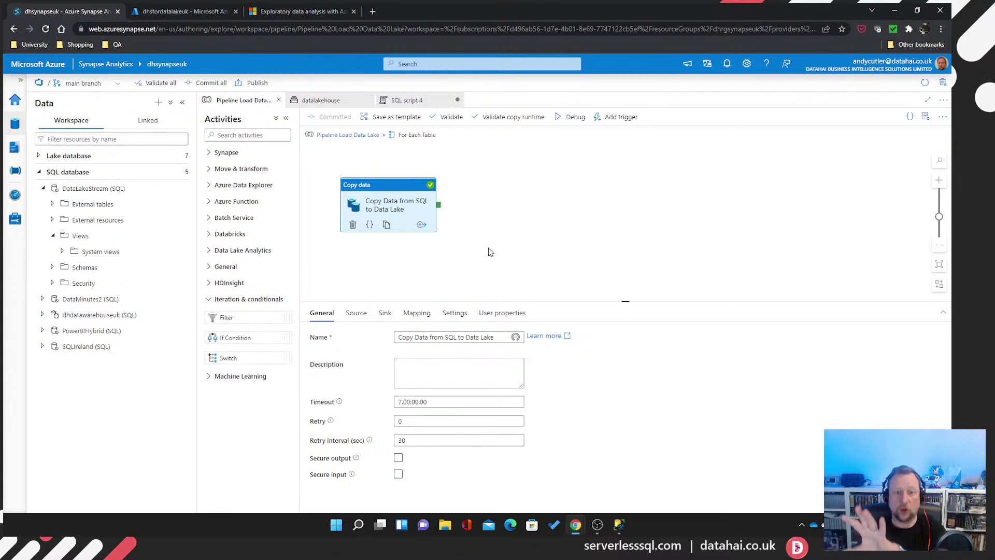
pyautogui.click(519, 247)
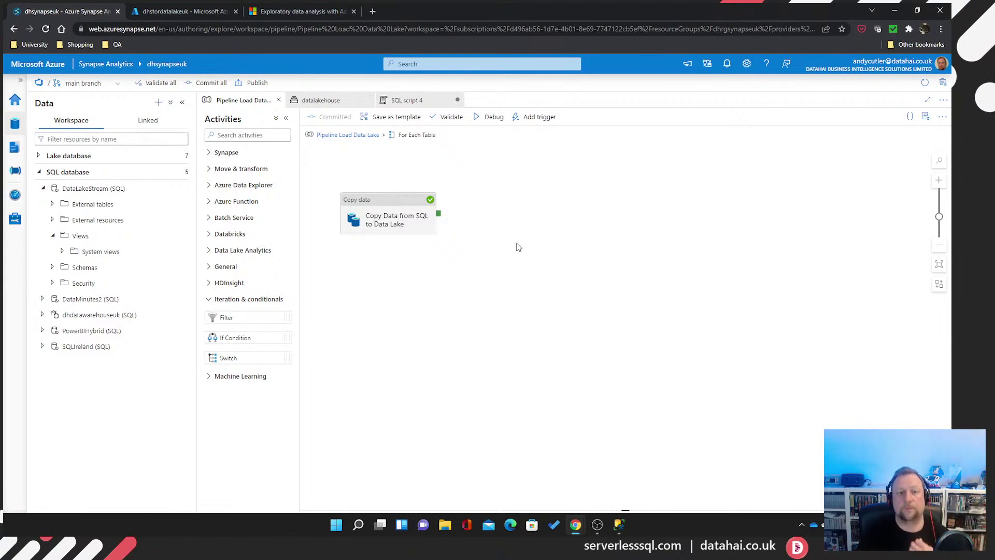
pyautogui.moveTo(519, 247); pyautogui.dragTo(520, 240)
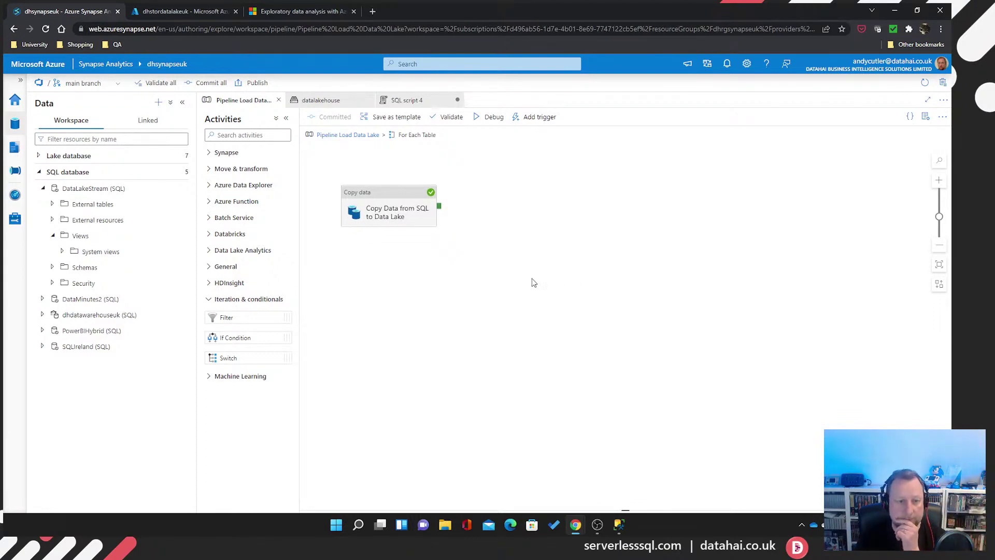
pyautogui.click(209, 299)
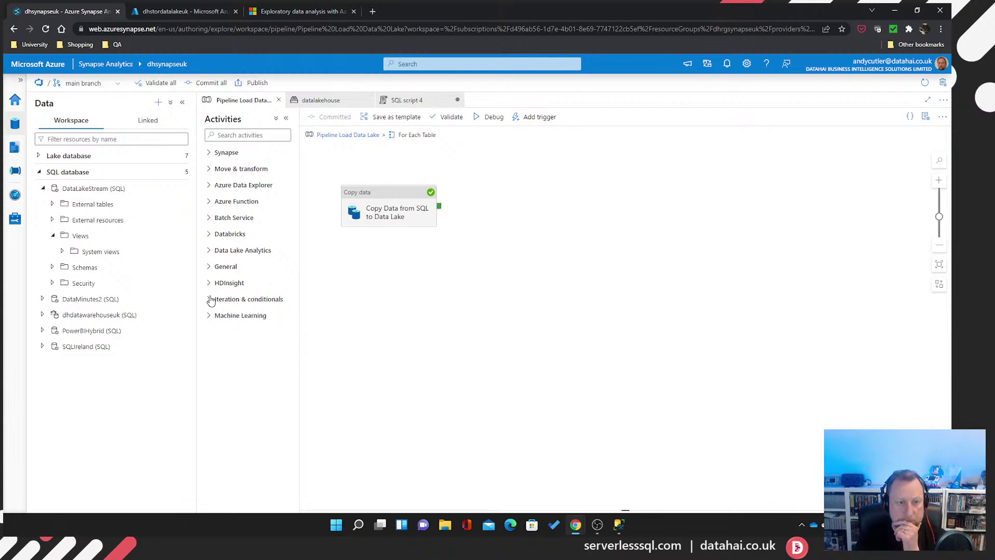
pyautogui.click(213, 268)
pyautogui.click(211, 266)
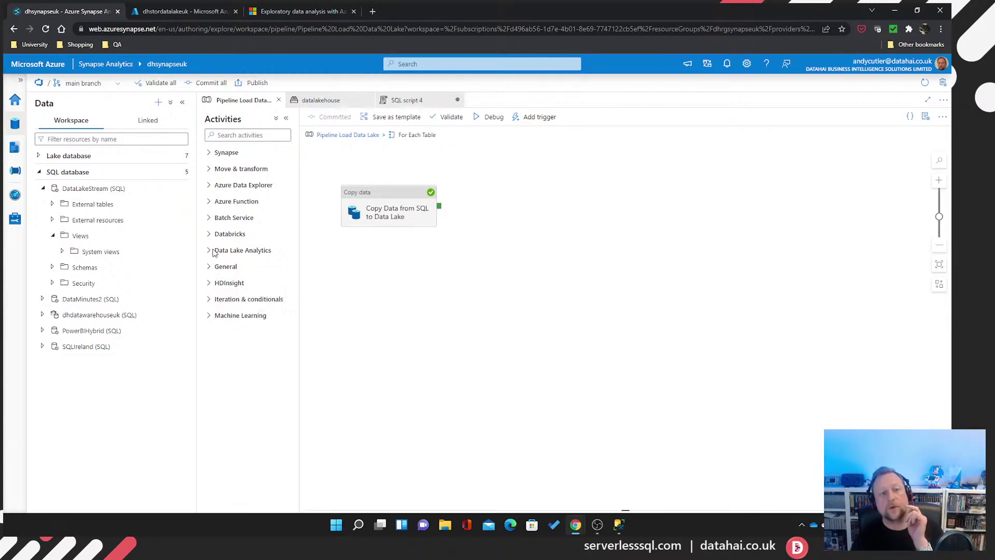
# Try to use a SQL pool stored procedure activity beside the copy activity in the For Each Table loop
pyautogui.click(210, 153)
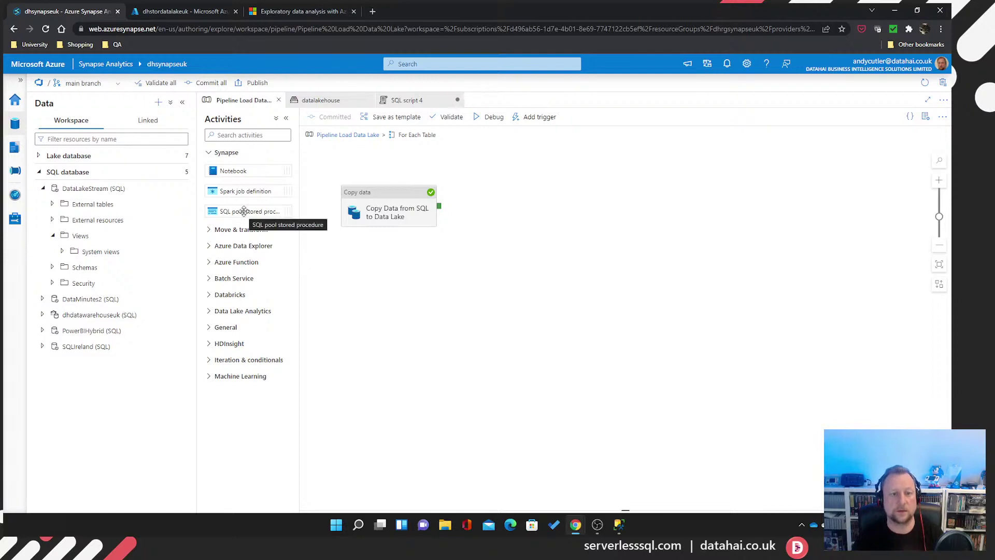
pyautogui.moveTo(244, 211); pyautogui.dragTo(528, 212)
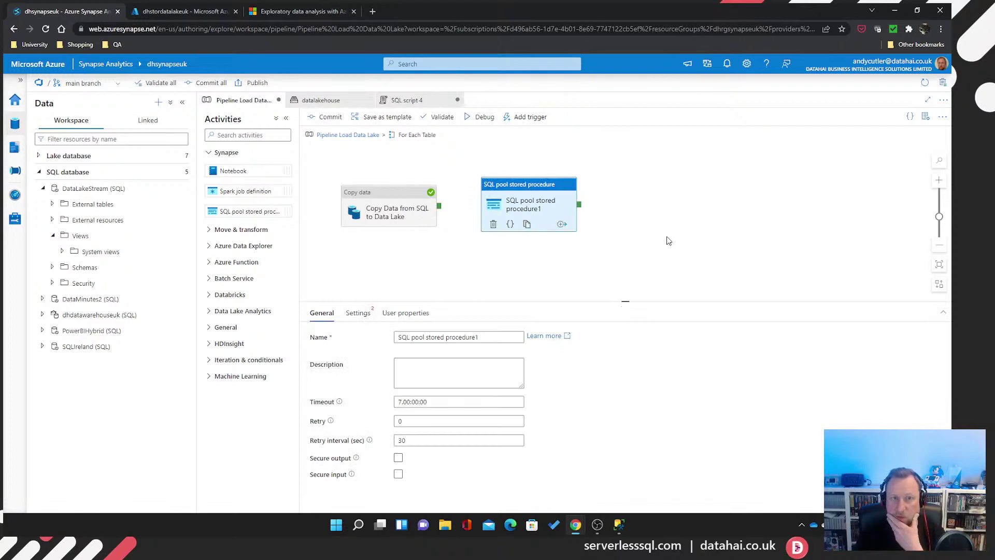
pyautogui.click(358, 314)
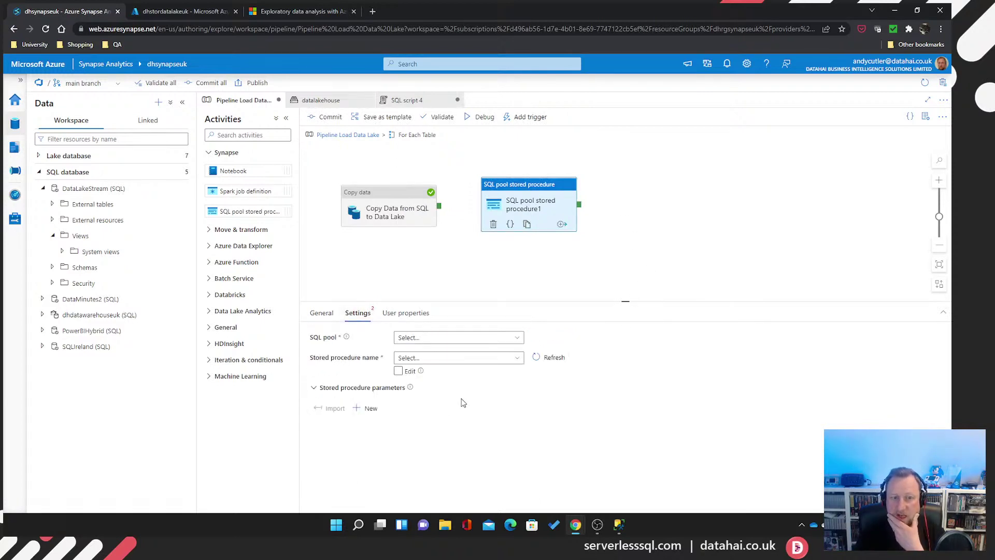
pyautogui.click(443, 338)
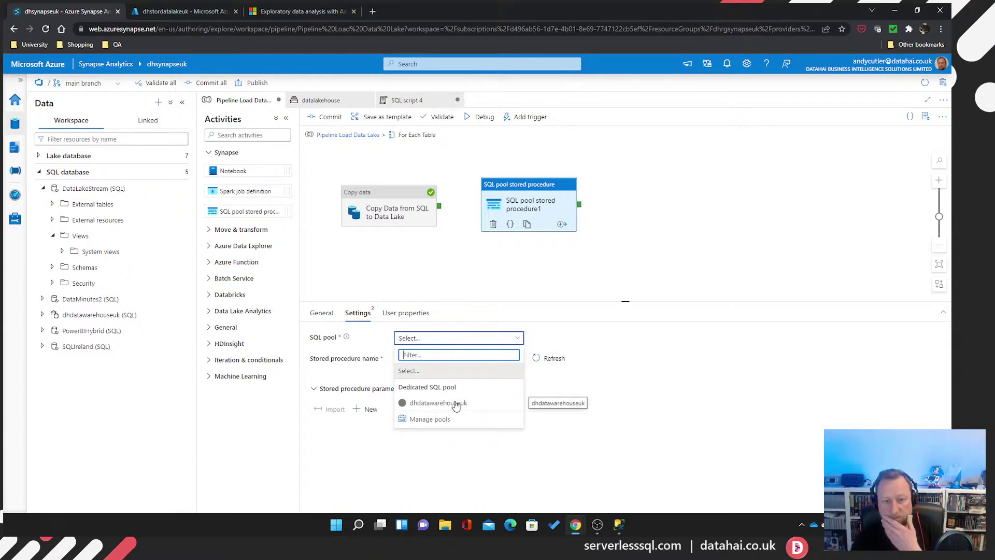
pyautogui.click(622, 266)
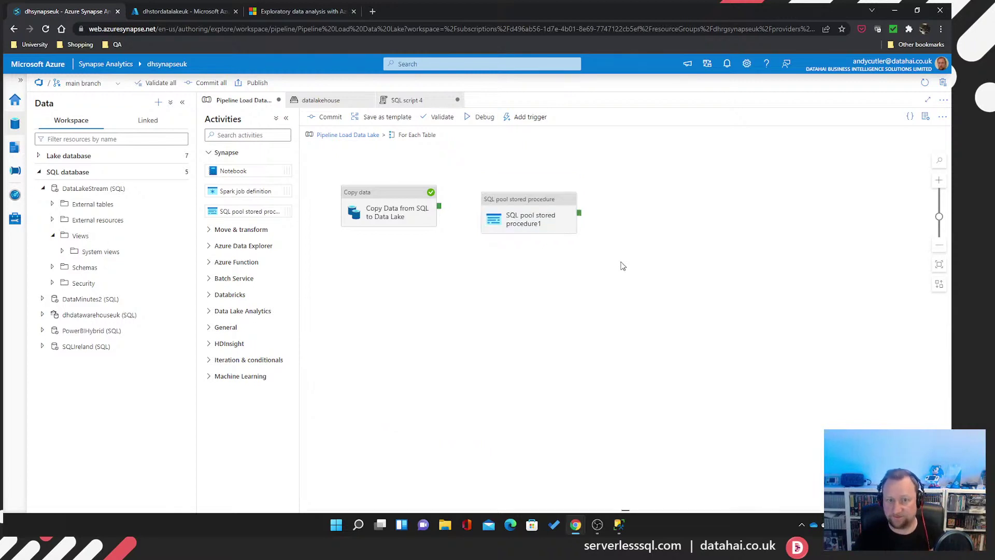
pyautogui.click(567, 215)
pyautogui.click(493, 224)
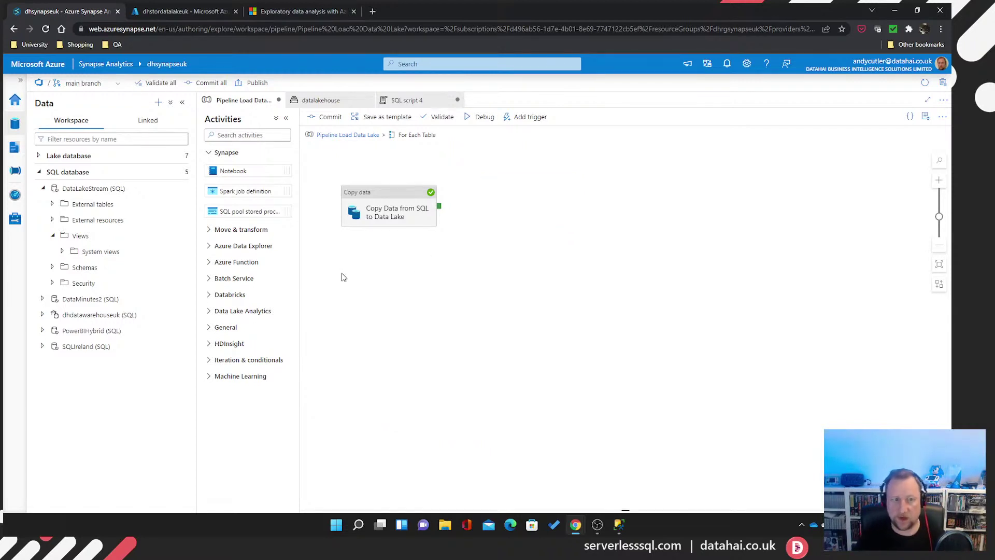
# Add a general Stored procedure activity to the loop and connect it to run after Copy Data from SQL to Data Lake
pyautogui.click(209, 152)
pyautogui.click(217, 266)
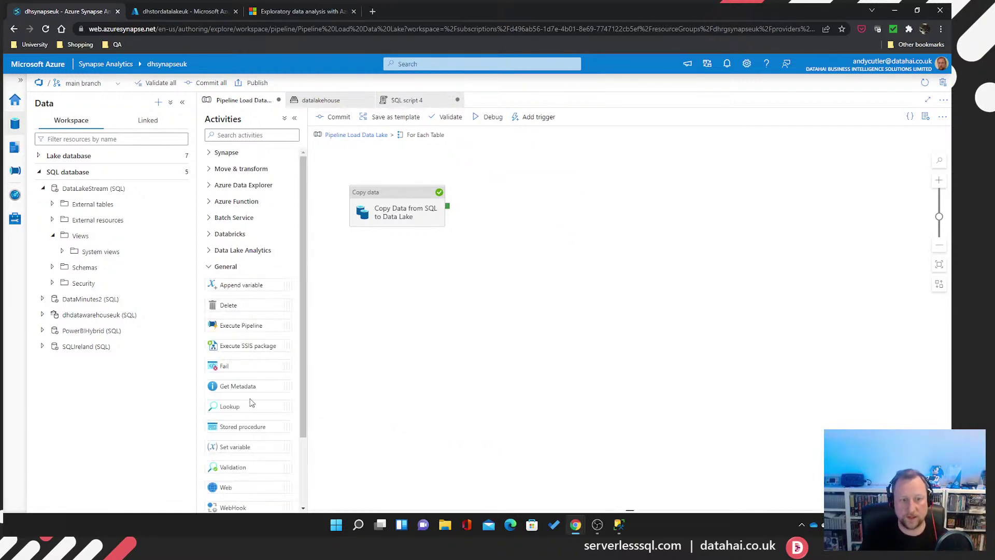
pyautogui.scroll(-1, 267, 433)
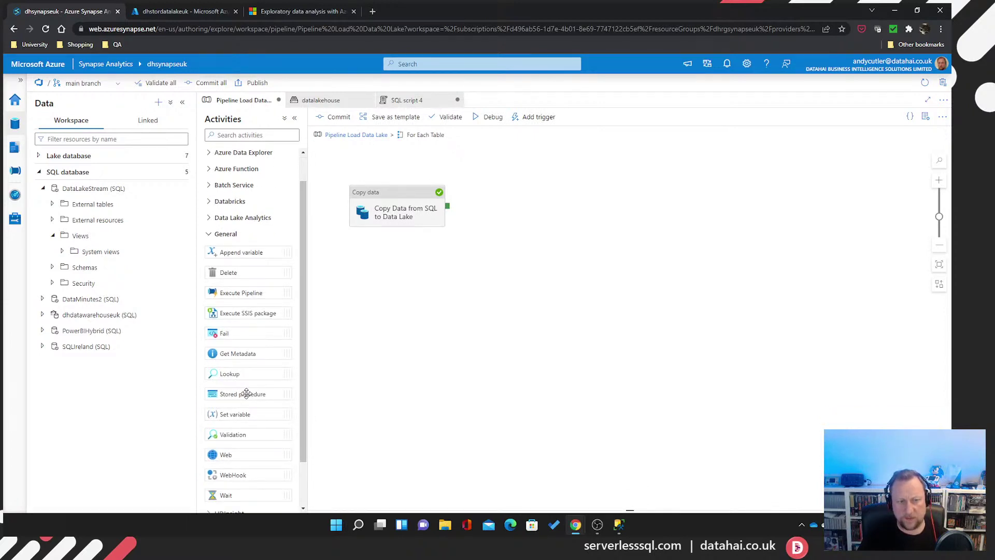
pyautogui.moveTo(245, 393); pyautogui.dragTo(552, 204)
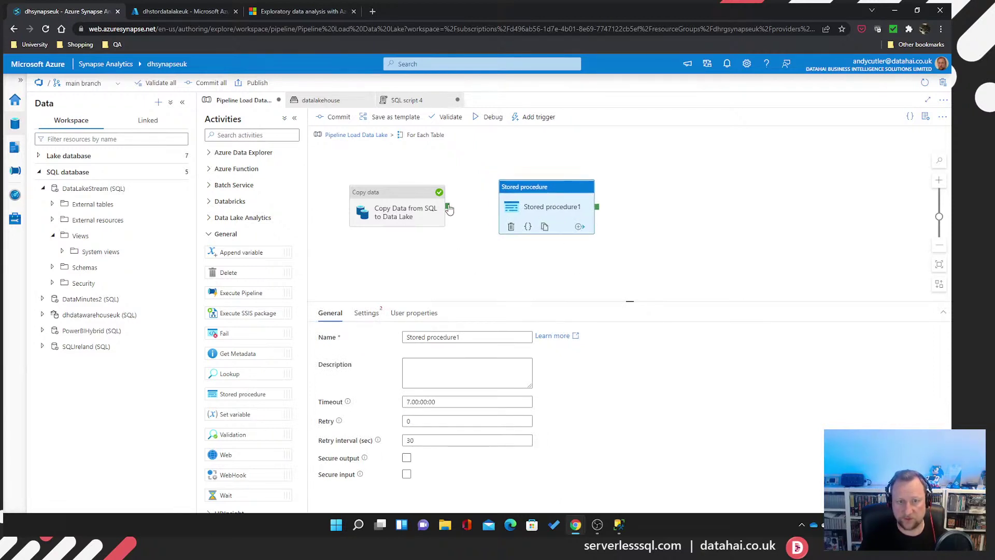
pyautogui.moveTo(448, 207); pyautogui.dragTo(523, 209)
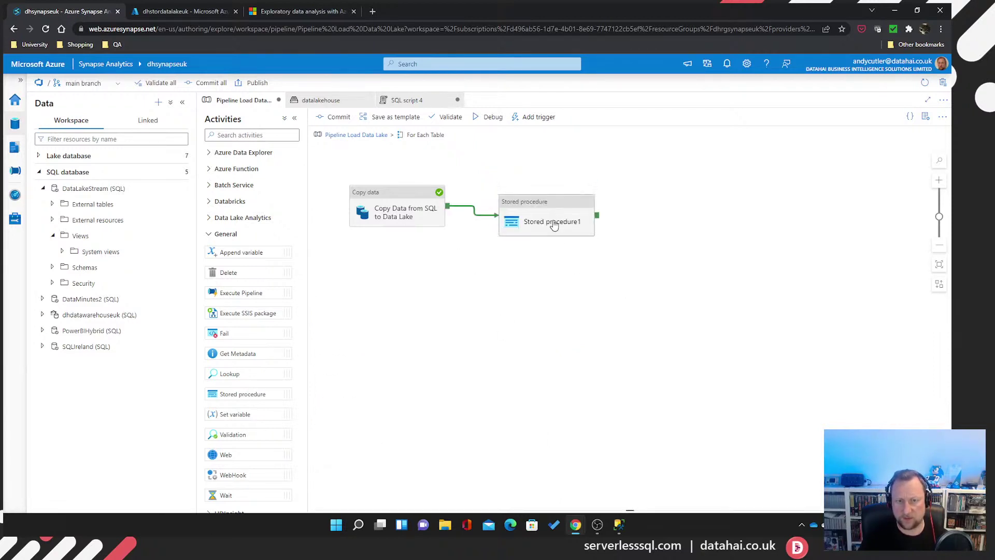
# Rename the stored procedure activity as Create View
pyautogui.moveTo(458, 337); pyautogui.dragTo(366, 343)
pyautogui.write('Cr')
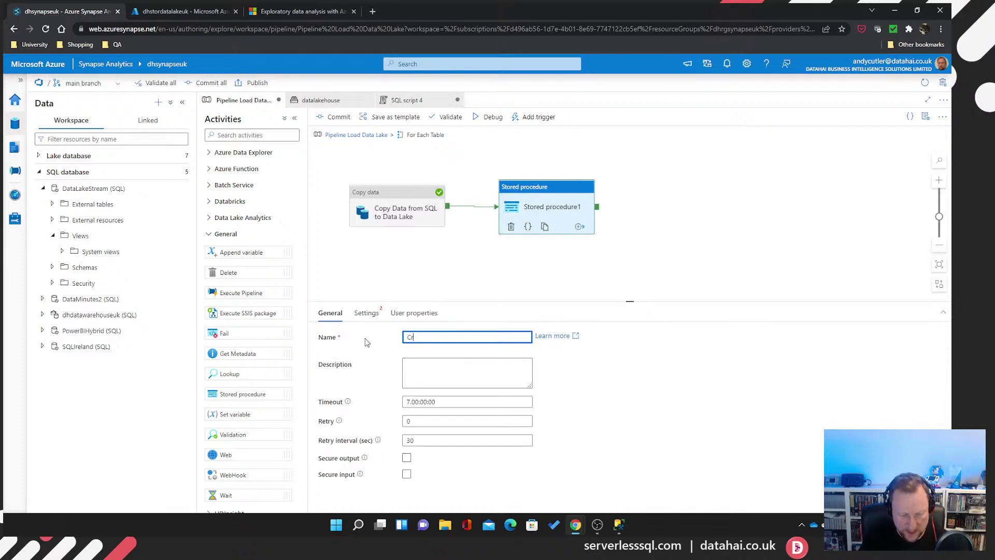
pyautogui.write('eate View')
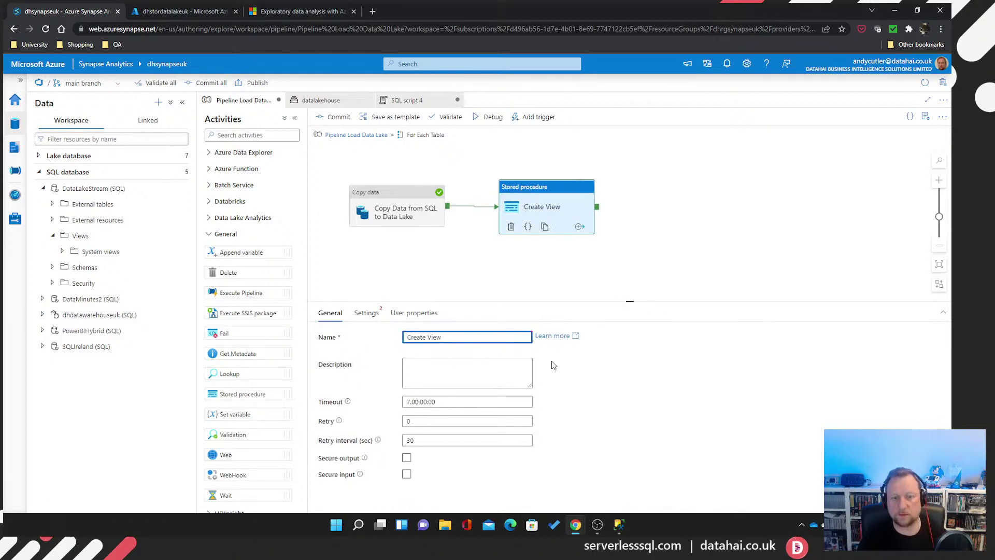
# Set the Create View activity's linked service to SourceAzureSqlLinkedService and test its connection
pyautogui.click(371, 315)
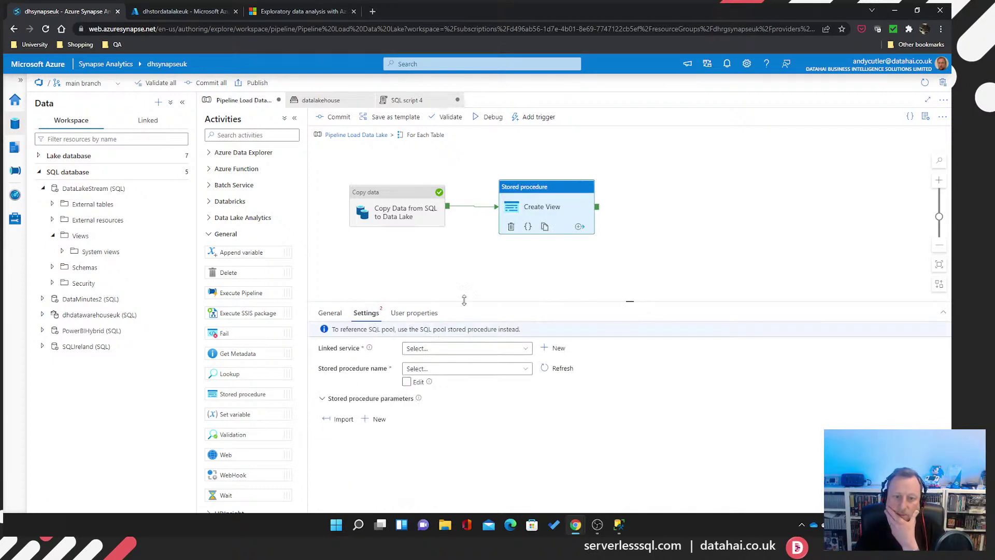
pyautogui.click(487, 350)
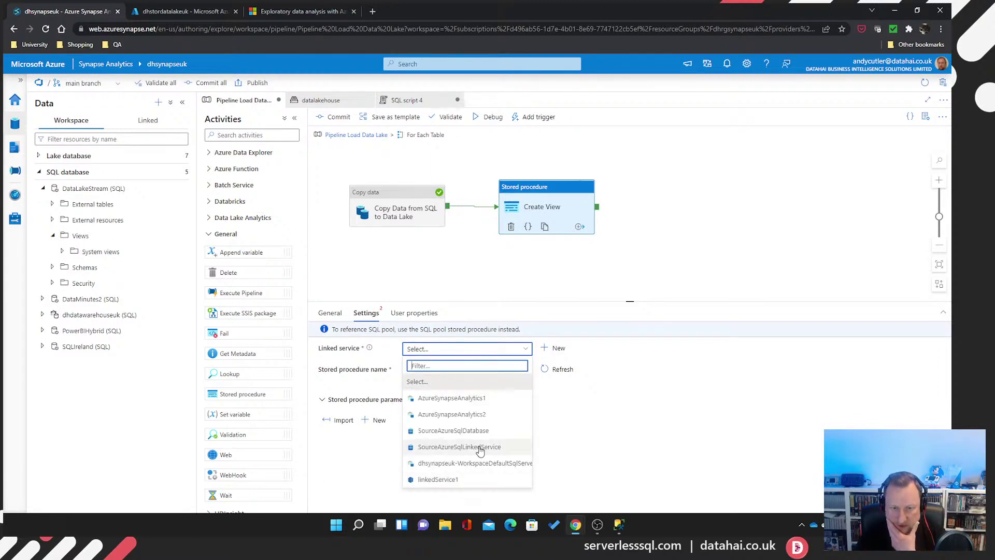
pyautogui.click(459, 447)
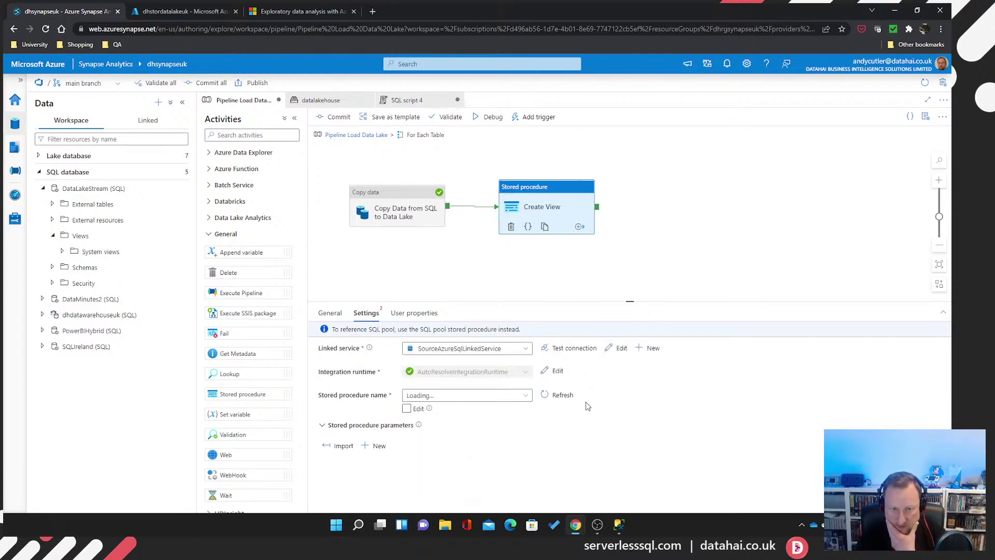
pyautogui.click(578, 349)
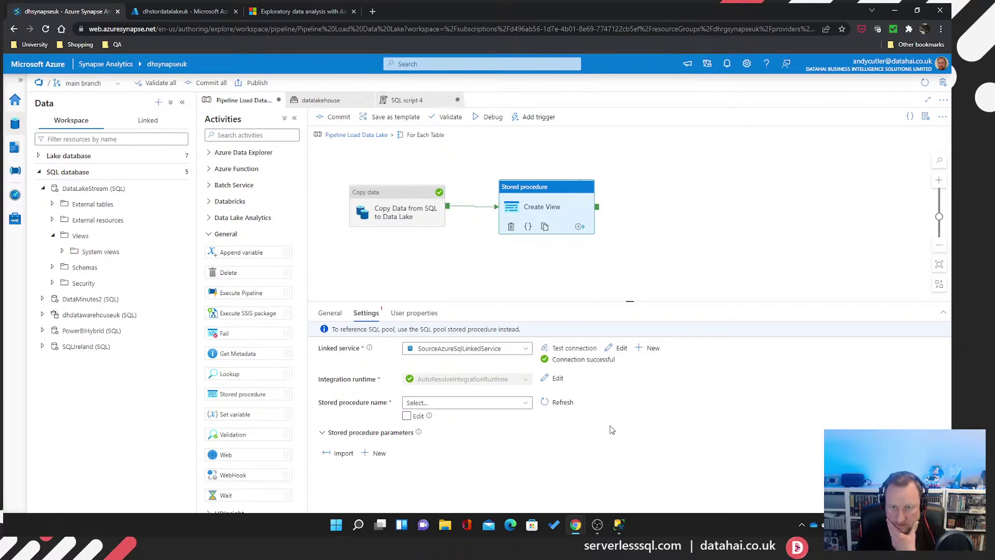
# Examine the stored procedures offered by the chosen linked service and the other linked services available to the activity
pyautogui.click(525, 403)
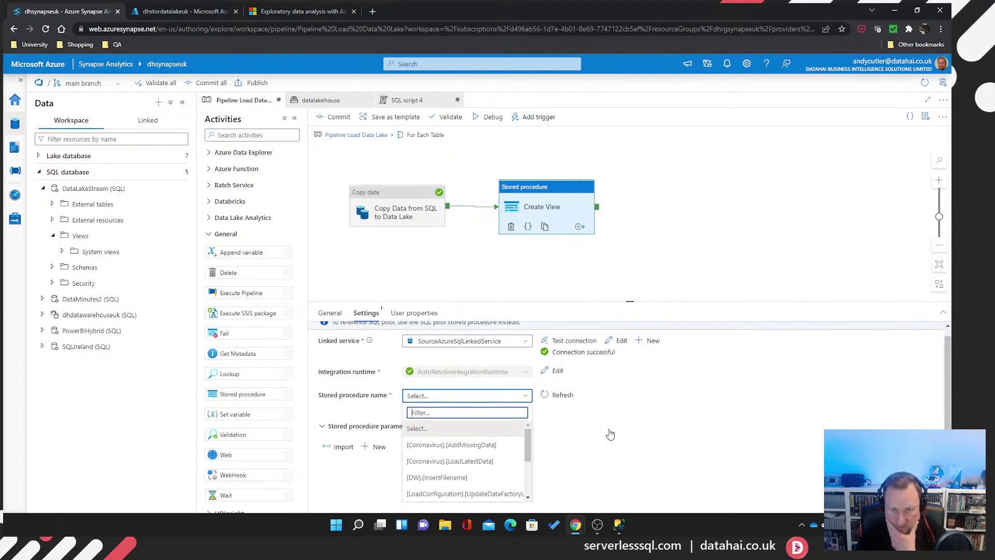
pyautogui.click(521, 345)
pyautogui.click(518, 350)
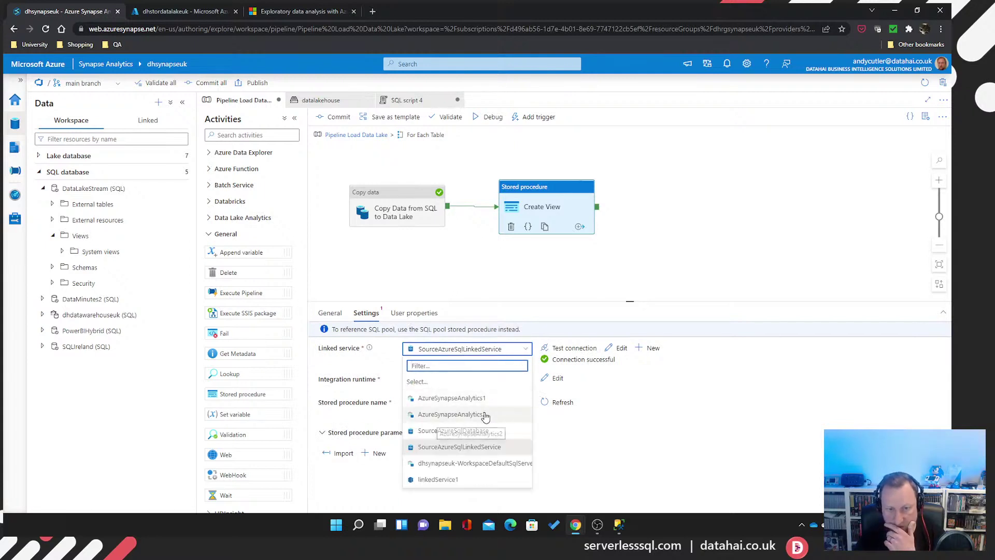
pyautogui.click(596, 429)
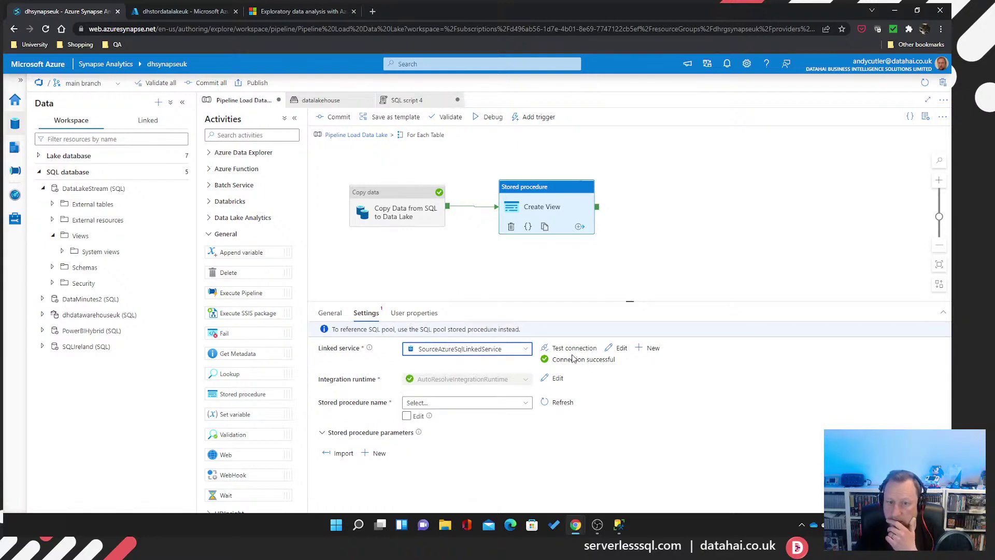
# Start a new linked service for the Create View activity, with type Azure Synapse Analytics and the account details entered manually
pyautogui.click(650, 347)
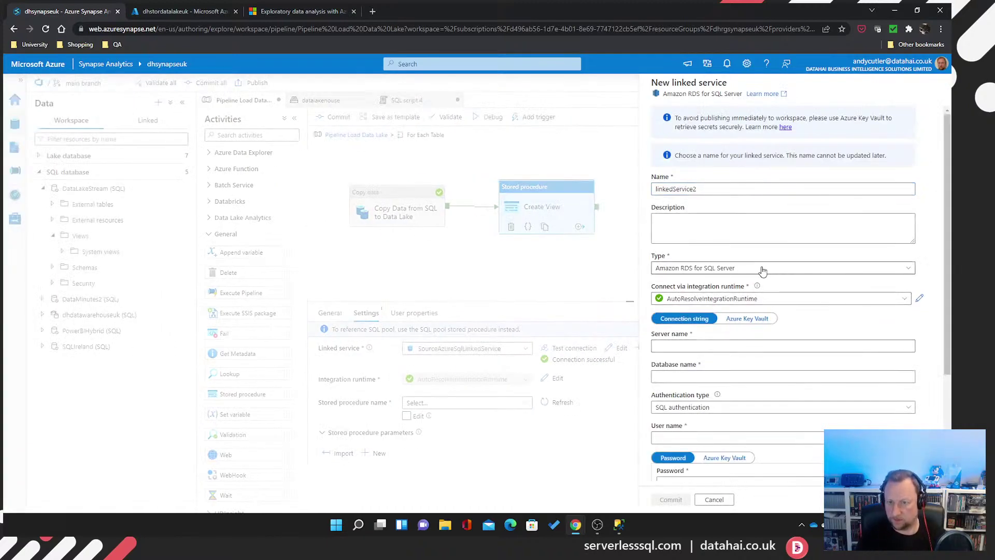
pyautogui.click(762, 272)
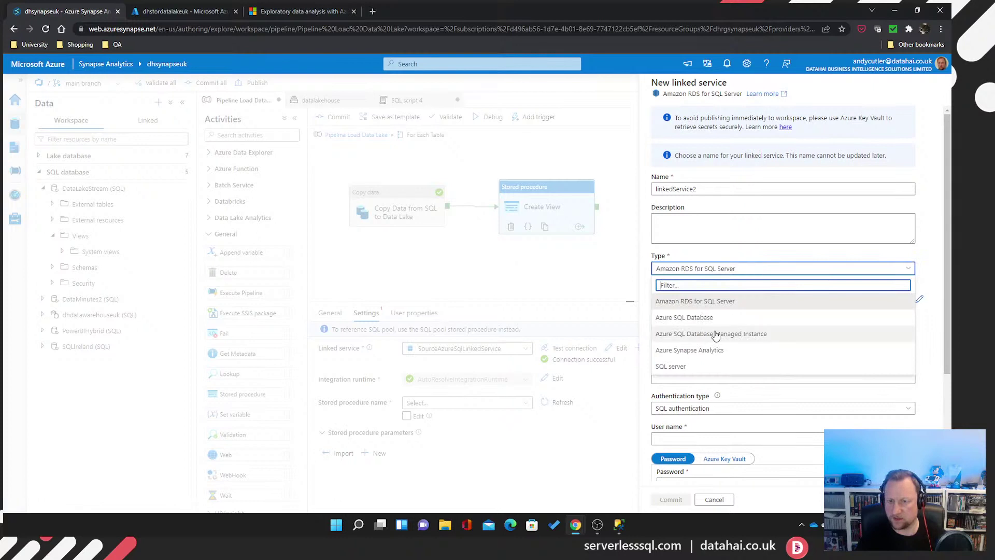
pyautogui.click(693, 350)
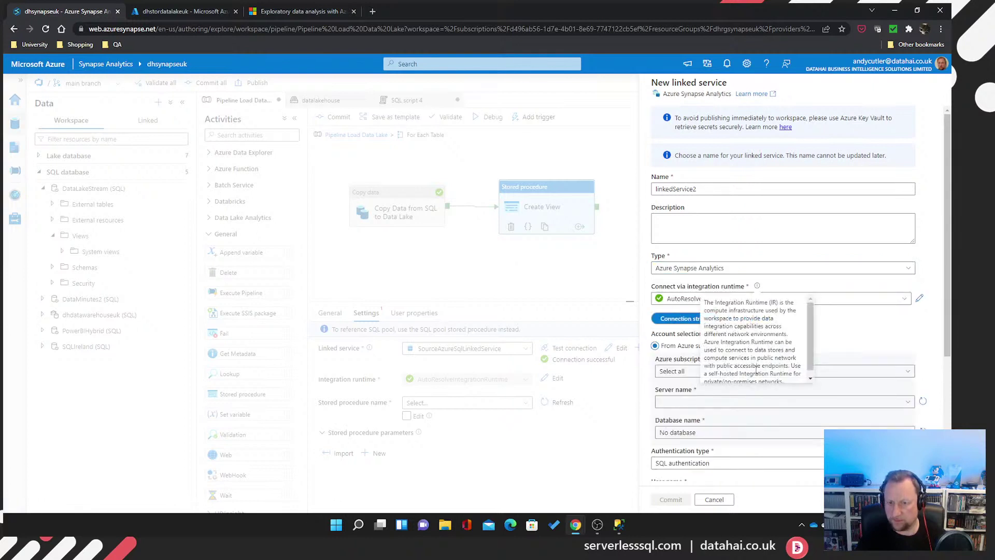
pyautogui.scroll(-1, 789, 383)
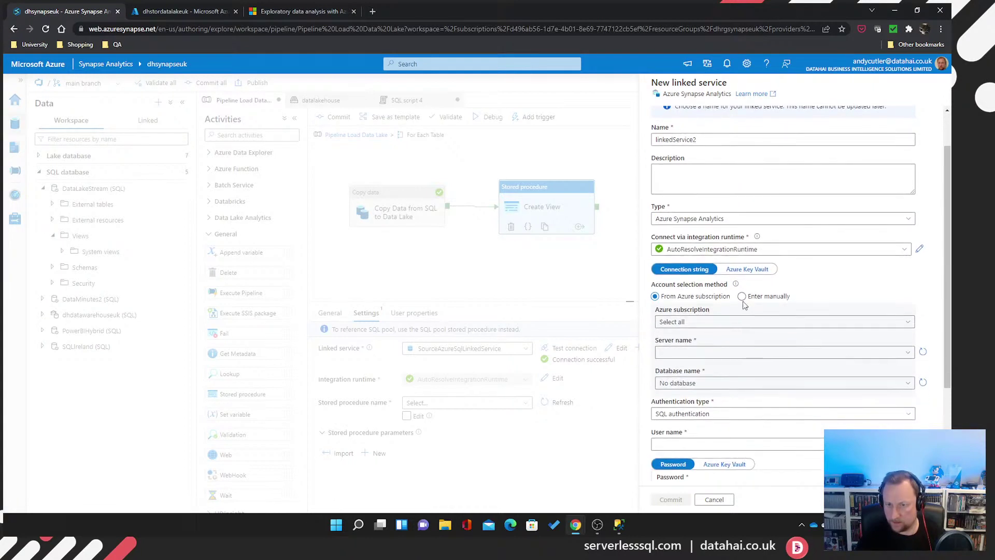
pyautogui.click(743, 297)
pyautogui.click(782, 322)
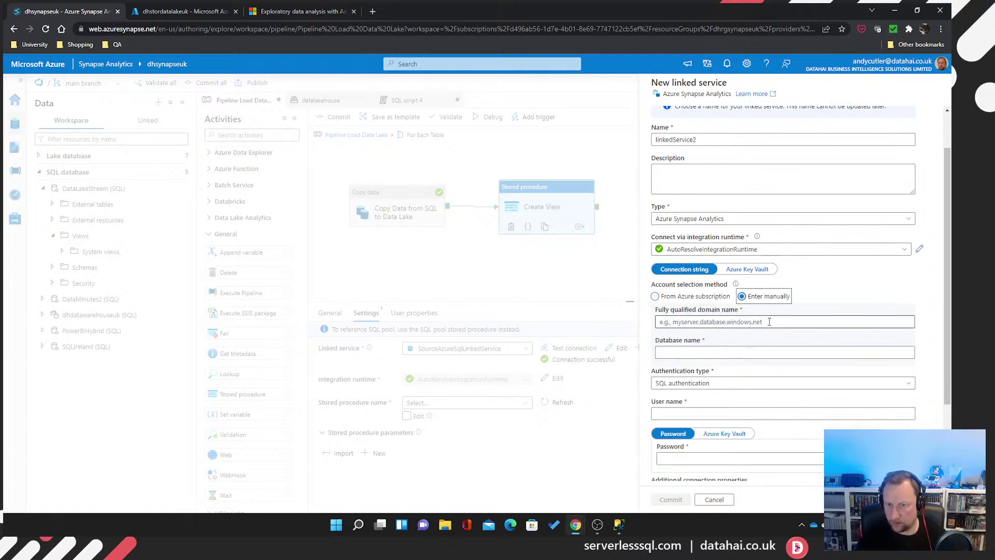
# Open the Azure portal in a new browser tab and copy the dhsynapseuk workspace's Serverless SQL endpoint
pyautogui.click(374, 14)
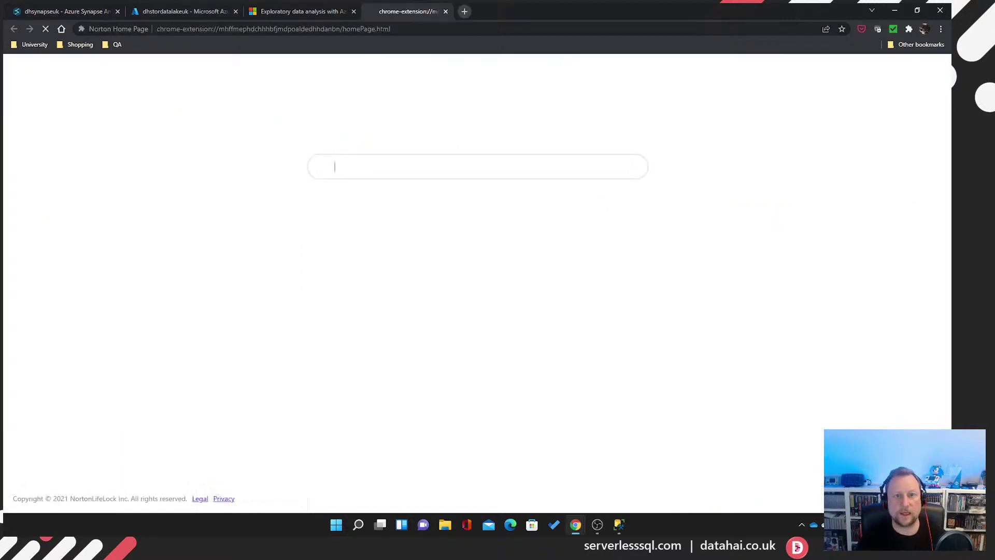
pyautogui.write('port')
pyautogui.press('Return')
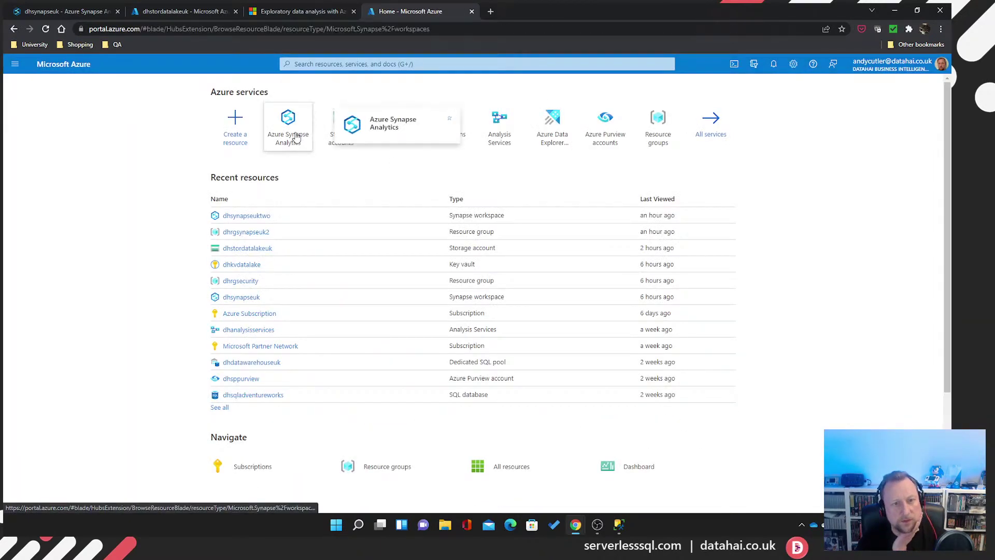
pyautogui.click(287, 132)
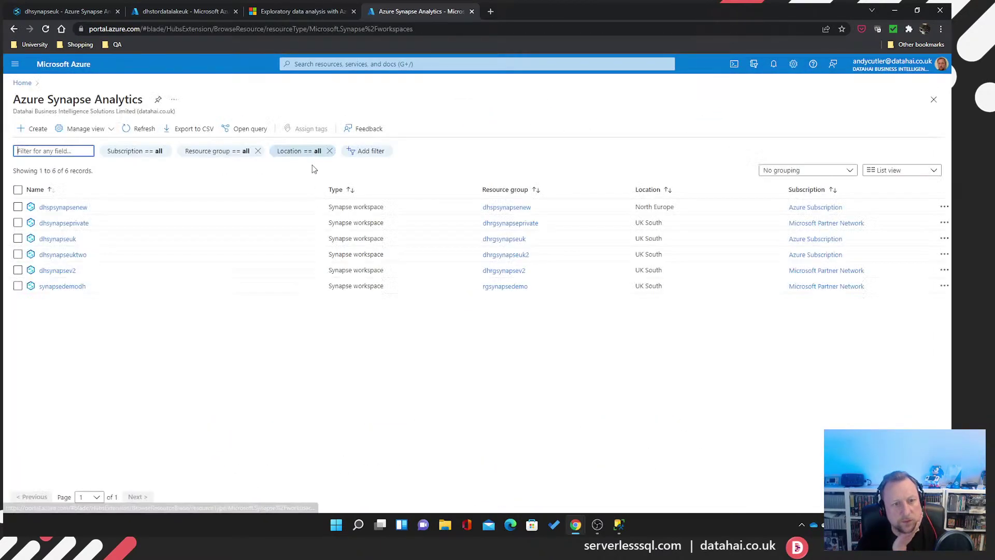
pyautogui.click(65, 239)
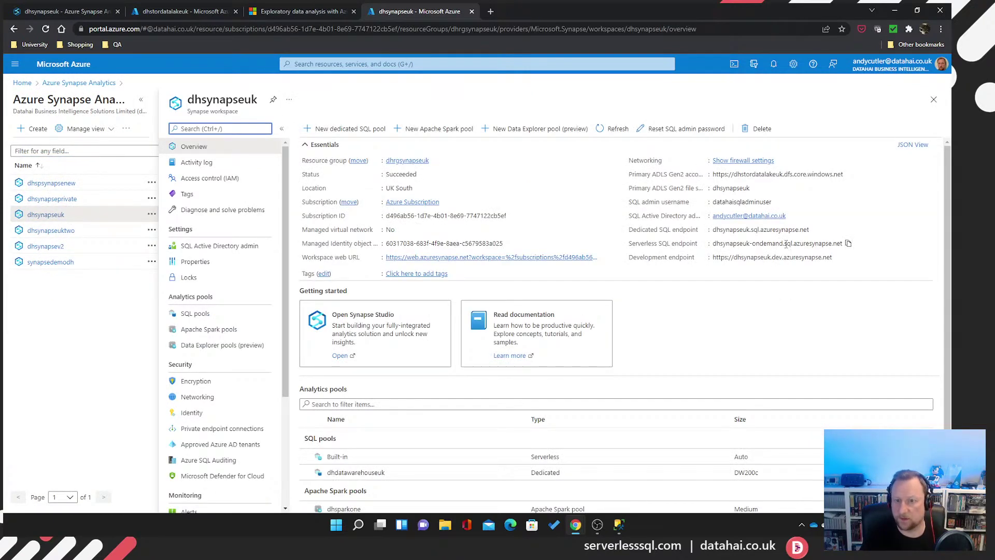
pyautogui.click(849, 243)
# Back in Synapse Studio, set the linked service's domain name to dhsynapseuk-ondemand.sql.azuresynapse.net and its database name to DataLakeStream
pyautogui.click(166, 14)
pyautogui.click(93, 11)
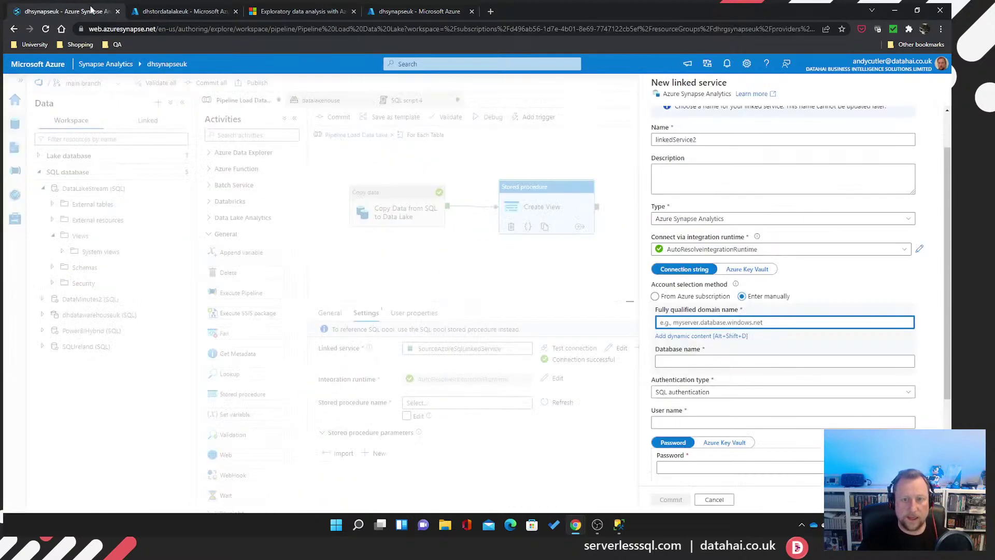
pyautogui.hotkey('ctrl', 'v')
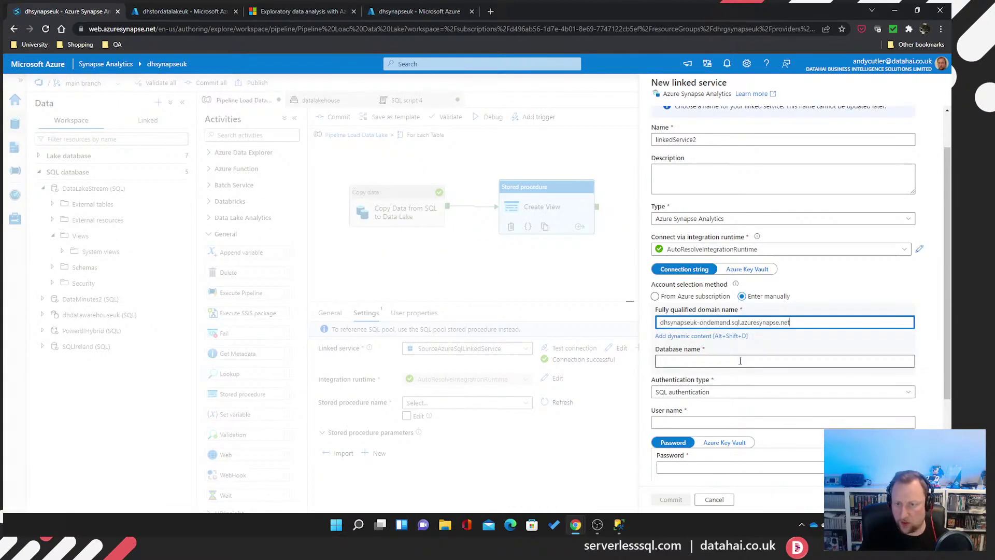
pyautogui.click(742, 361)
pyautogui.write('D')
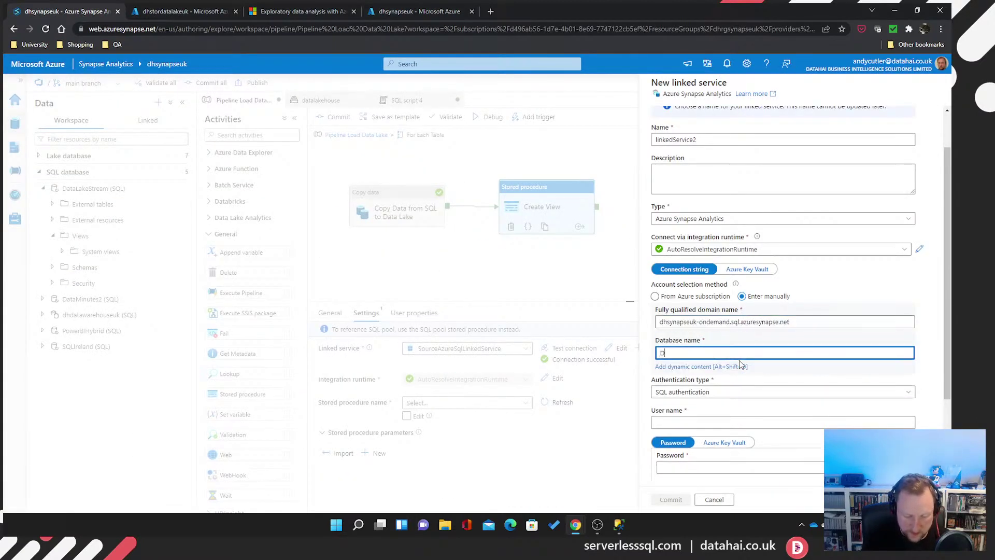
pyautogui.write('ataLakeStream')
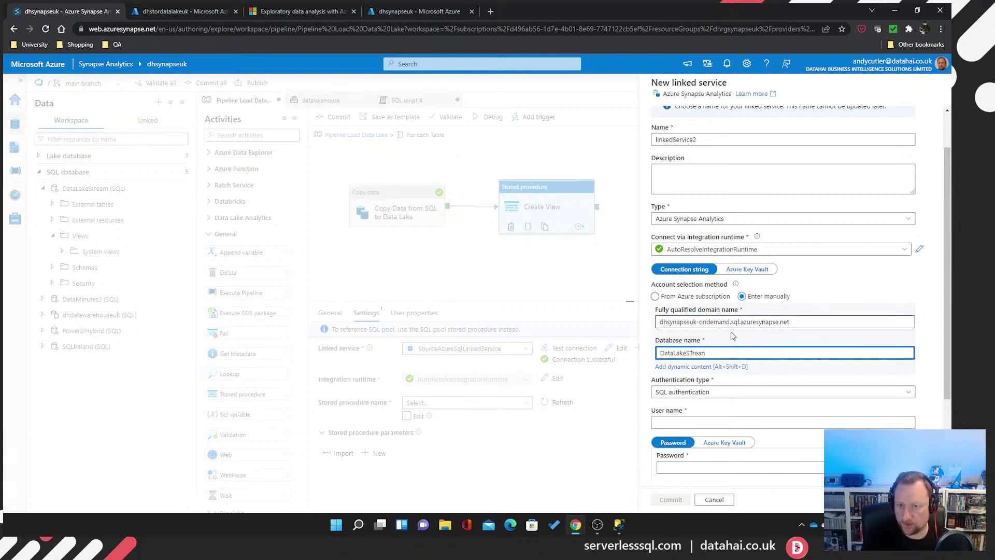
pyautogui.moveTo(690, 353); pyautogui.dragTo(753, 357)
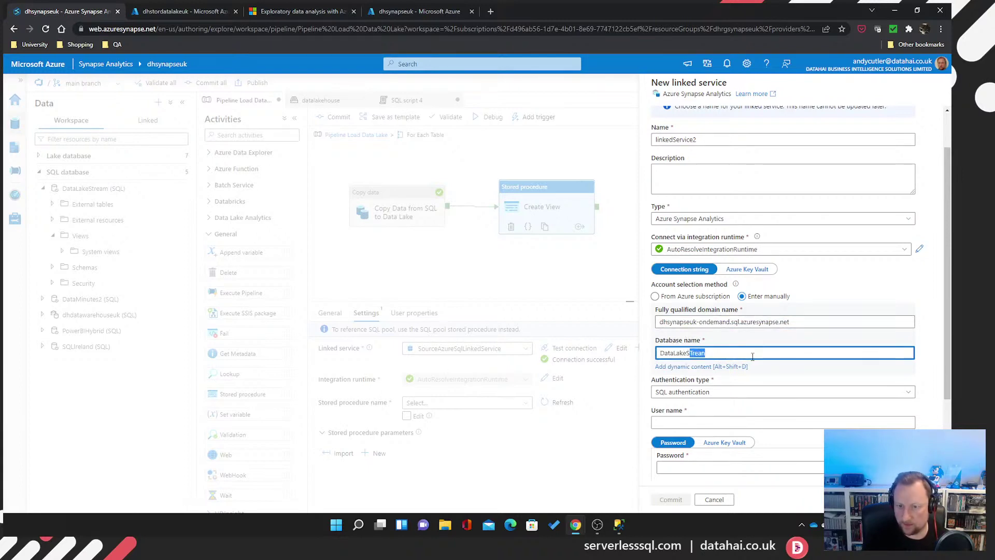
pyautogui.write('tream')
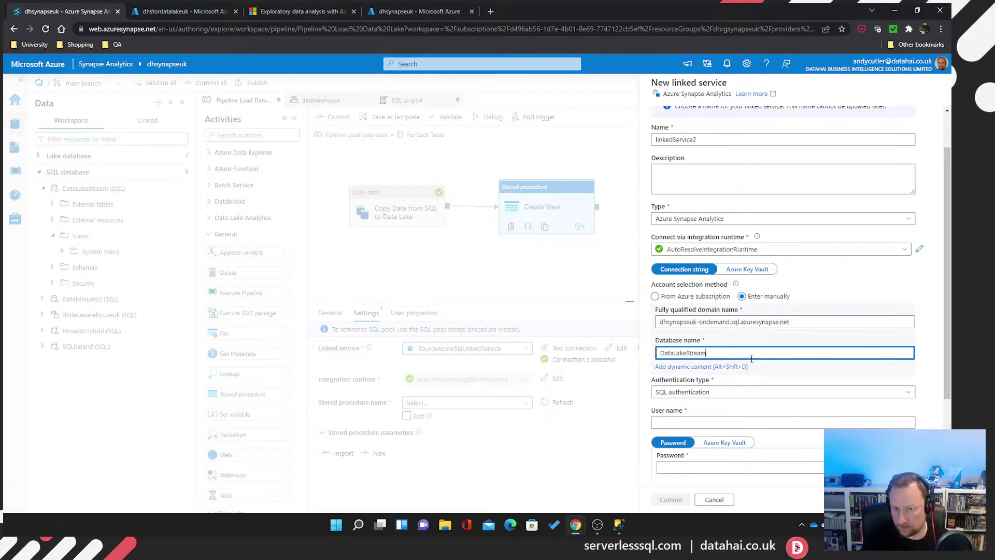
# Set the linked service's authentication type to Managed Identity and commit it
pyautogui.click(803, 394)
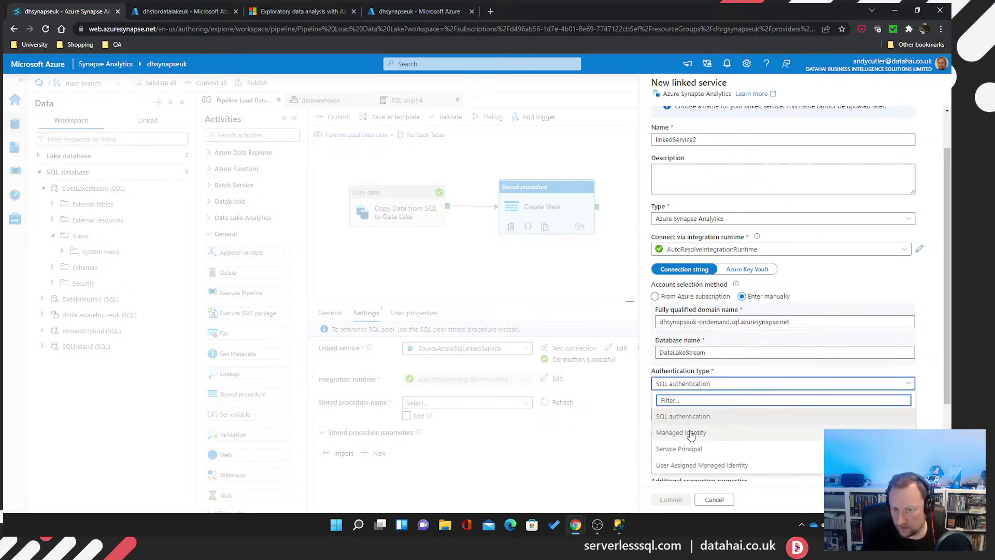
pyautogui.click(691, 434)
pyautogui.scroll(-1, 782, 410)
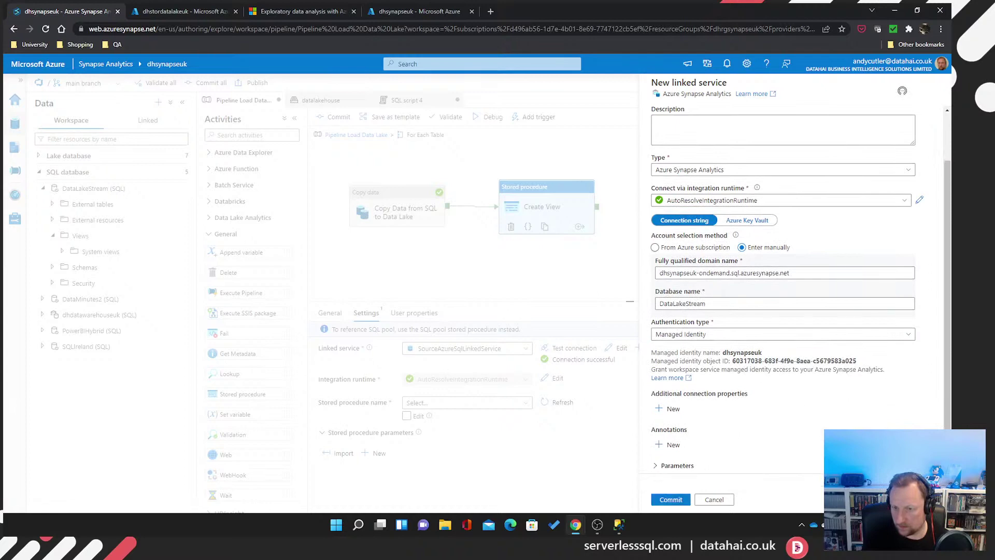
pyautogui.click(668, 501)
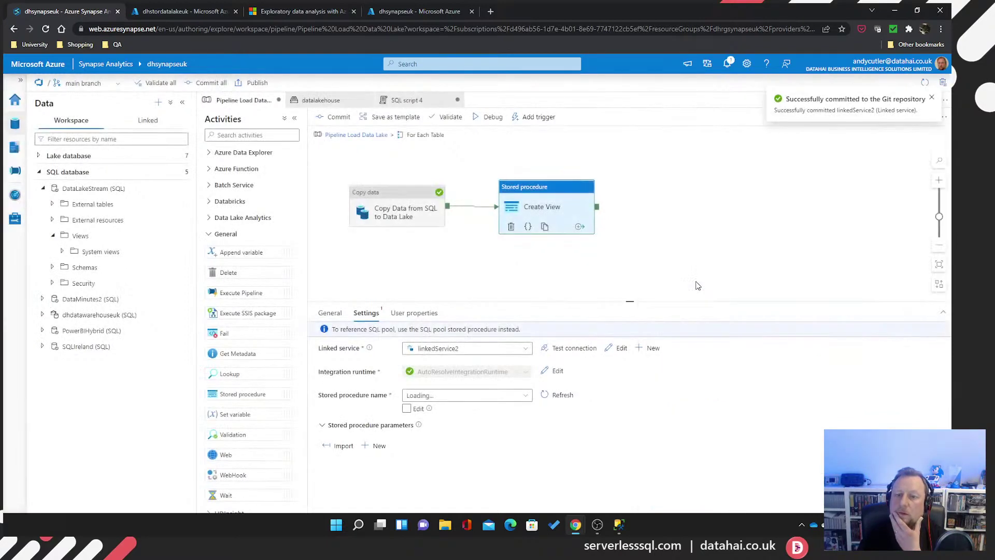
pyautogui.click(932, 97)
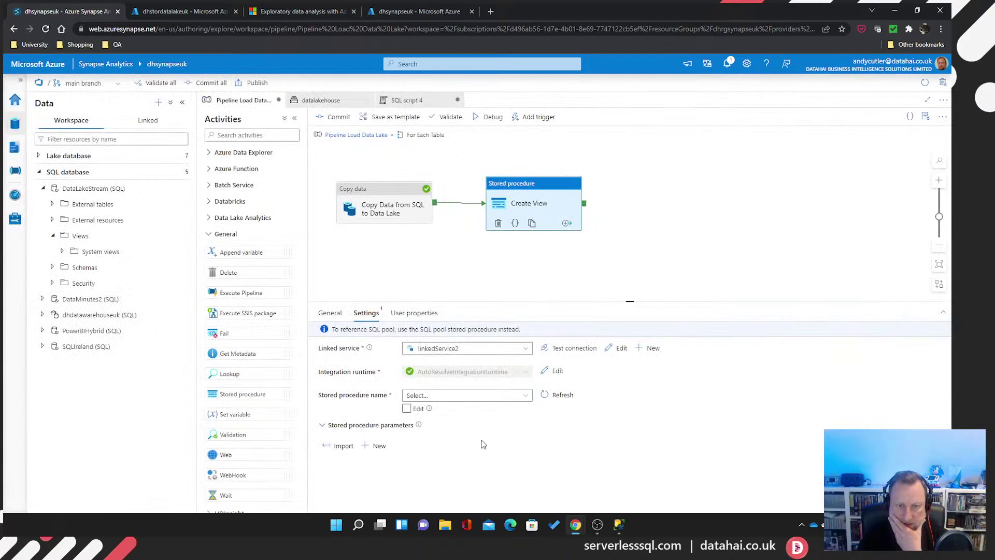
# Choose [LDW].[CreateViews] as the Create View activity's stored procedure and import its parameters
pyautogui.click(508, 395)
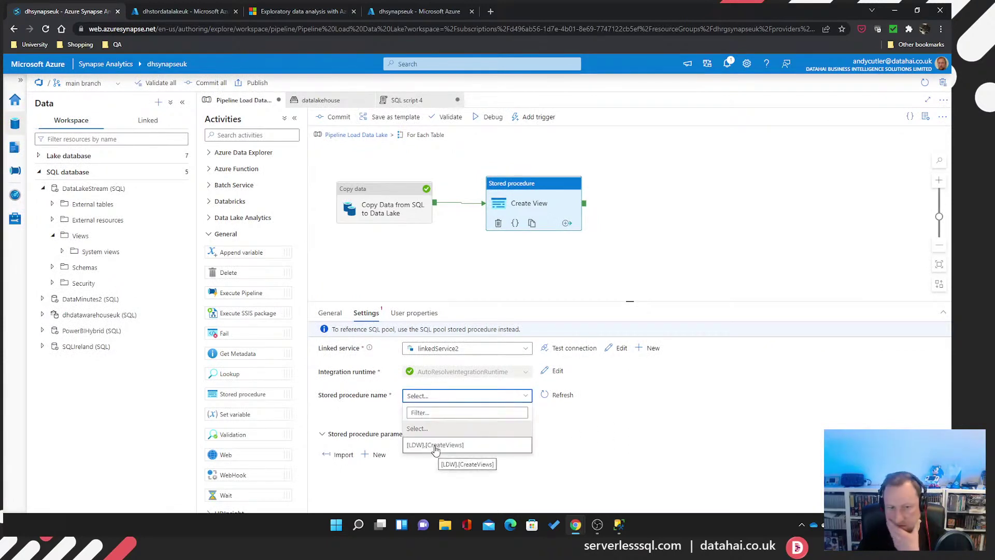
pyautogui.click(435, 447)
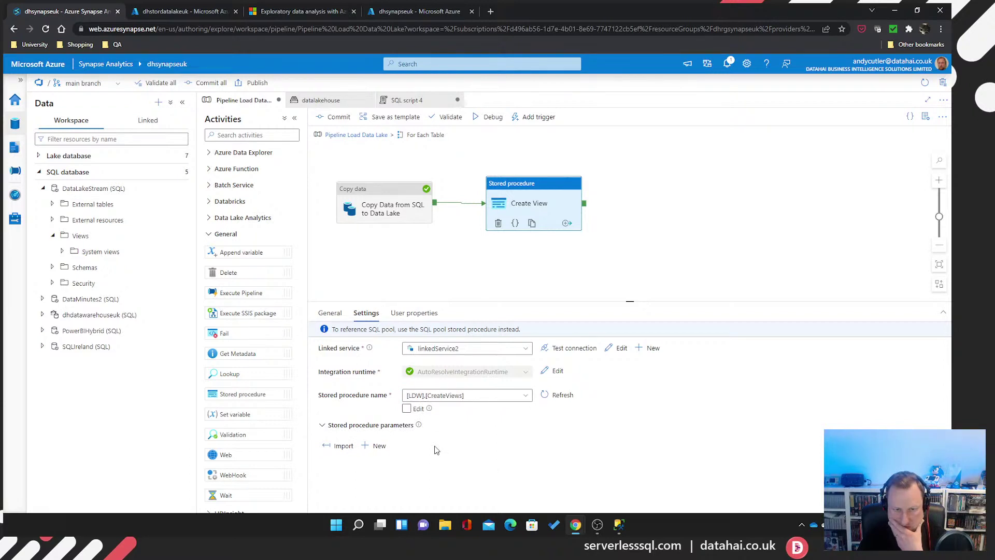
pyautogui.click(345, 452)
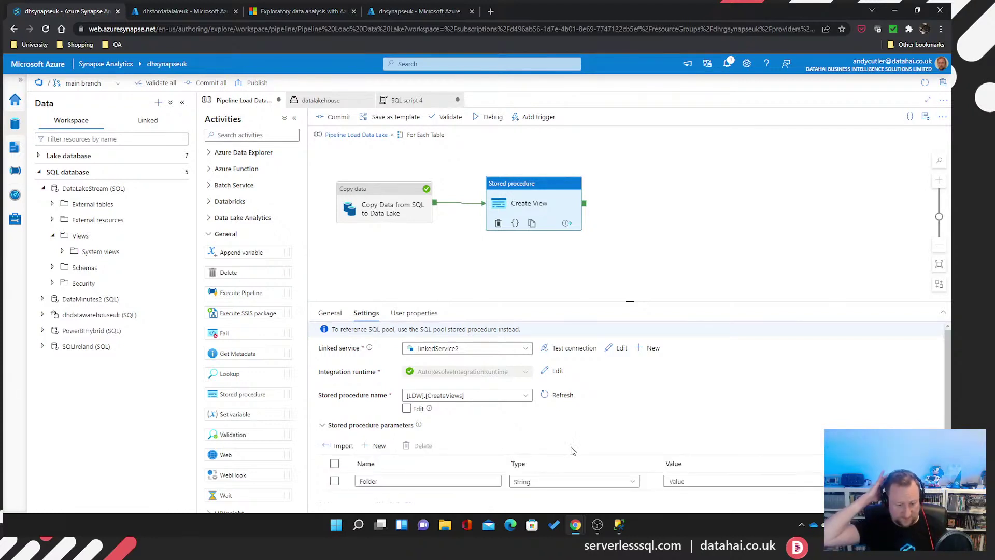
pyautogui.scroll(-1, 653, 468)
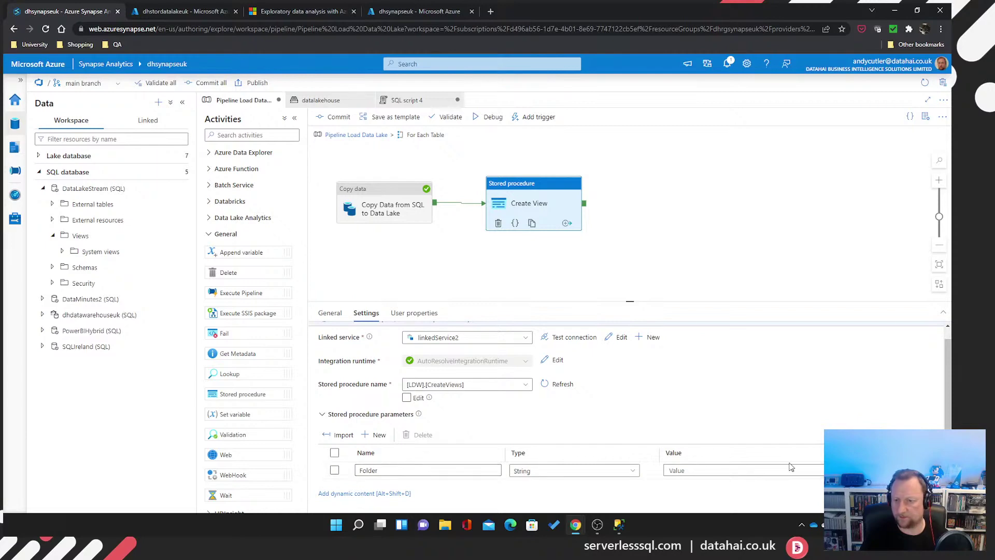
pyautogui.click(713, 471)
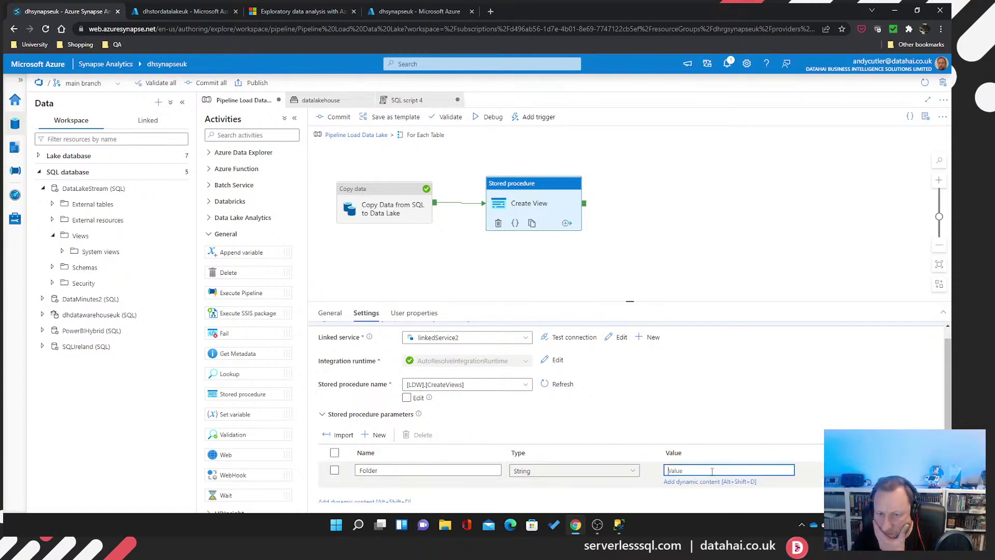
pyautogui.click(715, 482)
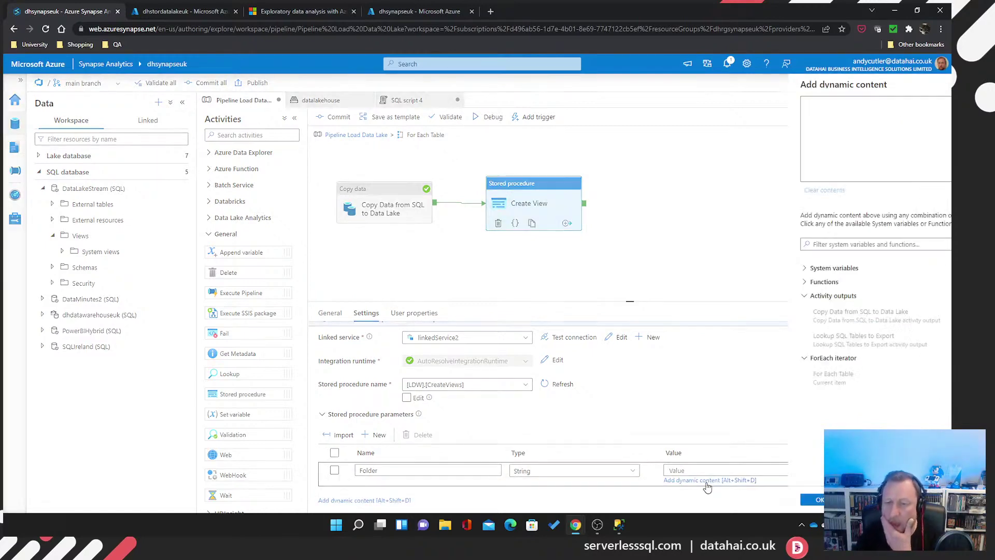
pyautogui.click(752, 380)
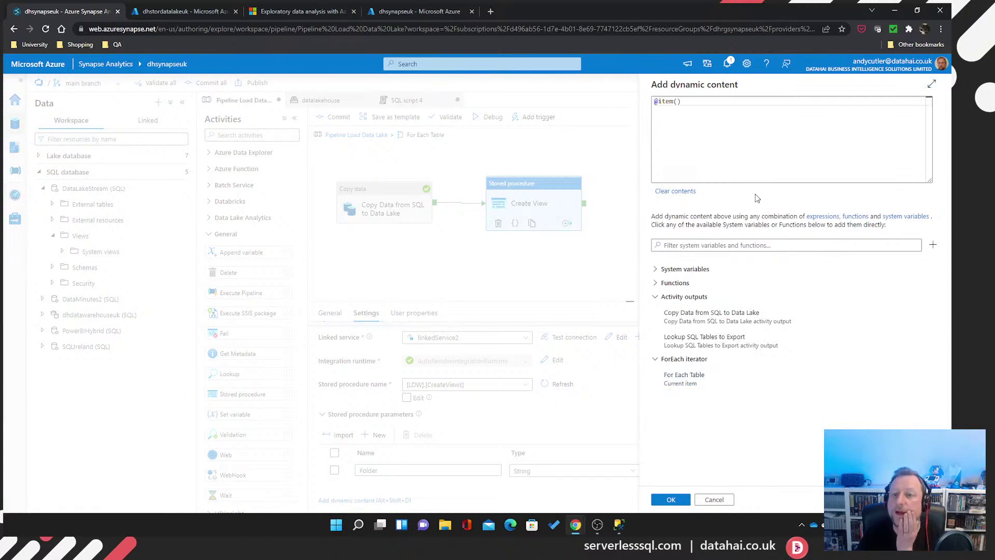
pyautogui.write('.Tab')
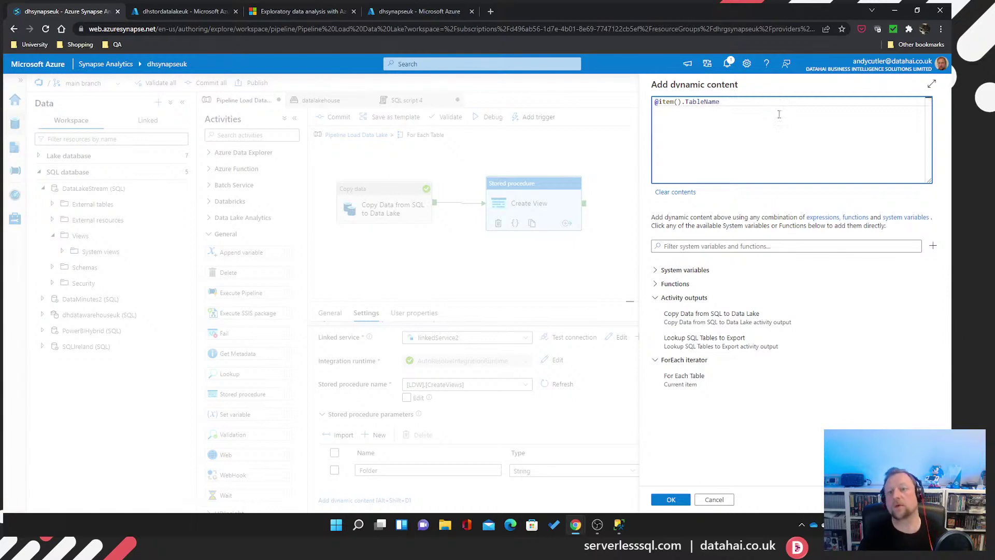
pyautogui.write('leName')
pyautogui.click(672, 501)
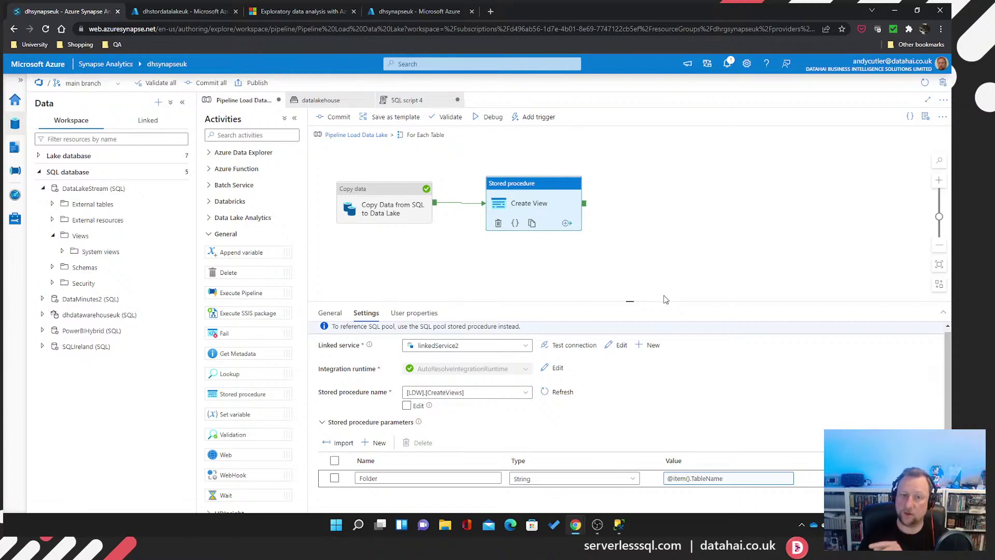
# Publish all pending changes to the workspace
pyautogui.click(254, 83)
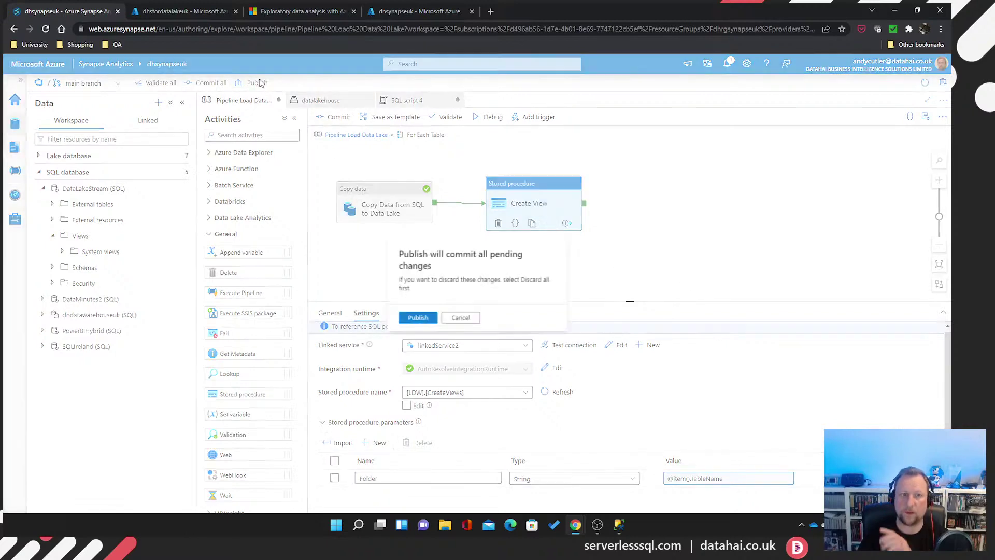
pyautogui.click(416, 319)
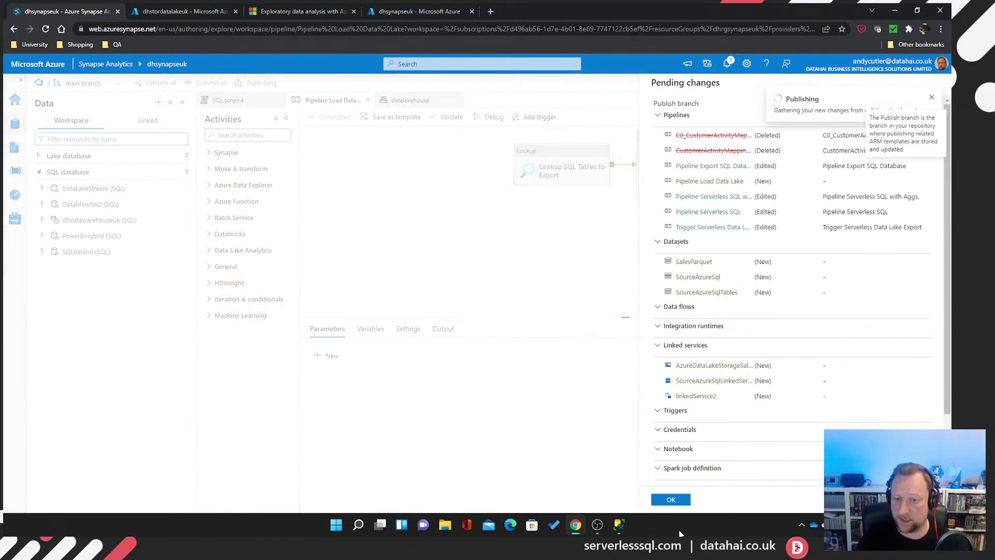
pyautogui.click(671, 501)
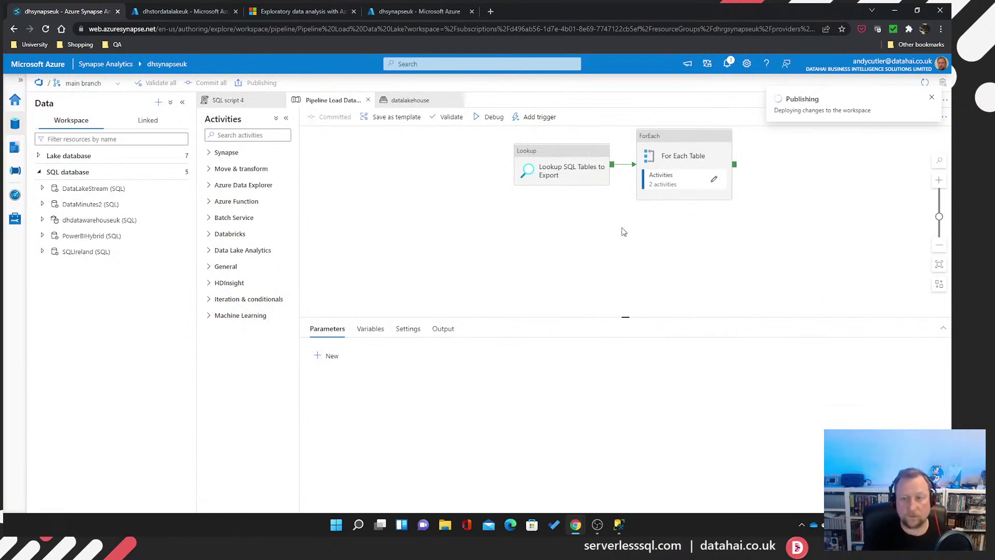
# Run Pipeline Load Data Lake in debug mode, refresh its run output and enlarge the output area
pyautogui.moveTo(812, 246); pyautogui.dragTo(643, 265)
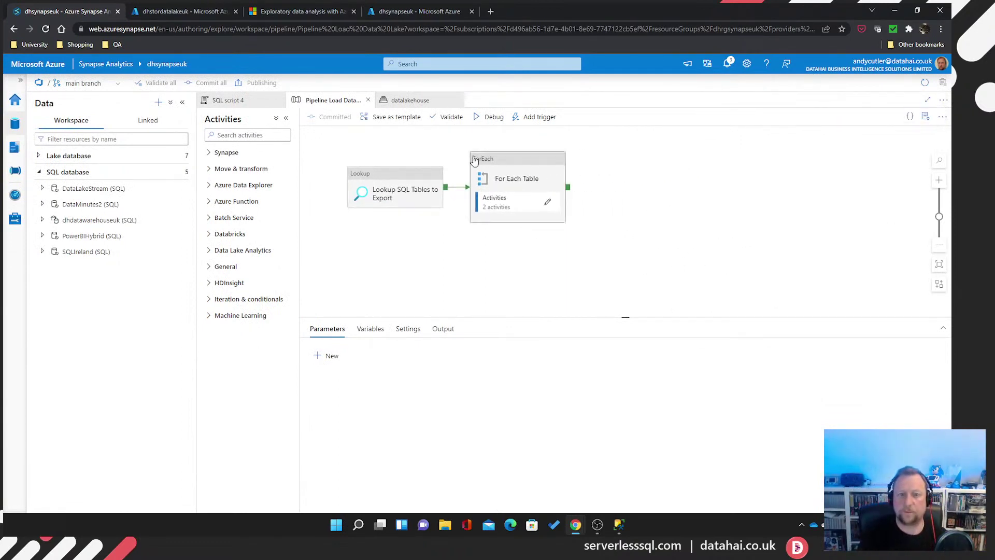
pyautogui.click(490, 118)
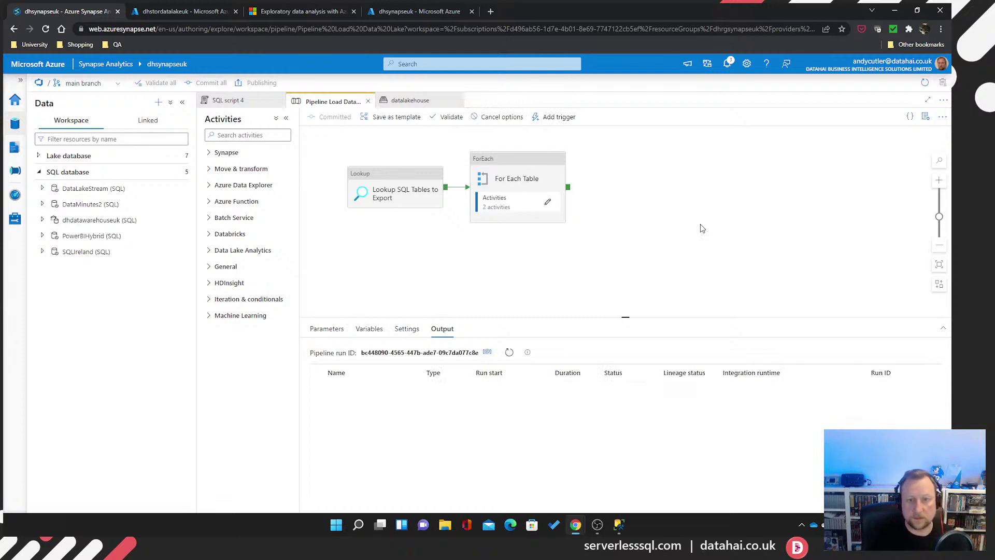
pyautogui.click(509, 352)
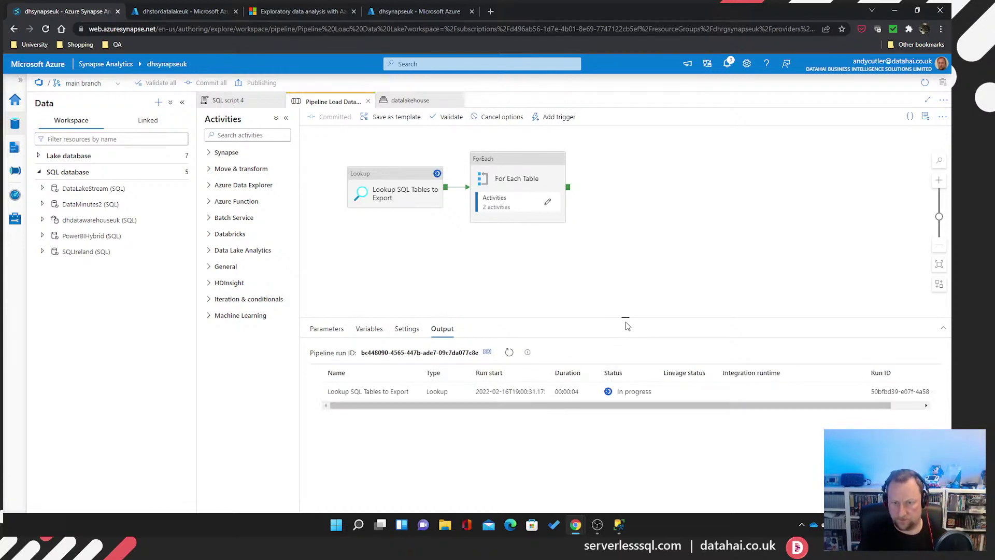
pyautogui.moveTo(627, 318); pyautogui.dragTo(627, 281)
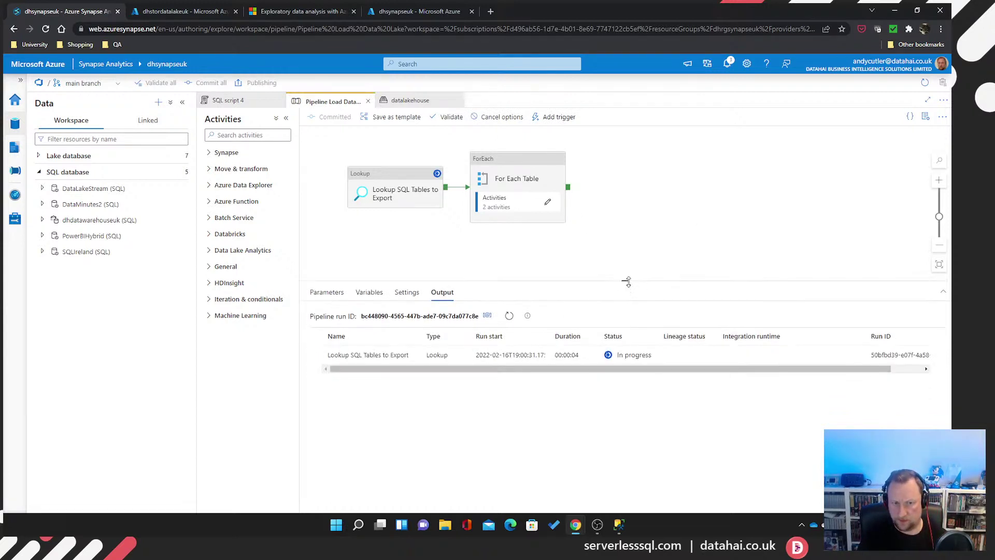
# Refresh the debug run output, enlarge the output area and examine the statuses of the Copy Data and Create View activities
pyautogui.click(509, 317)
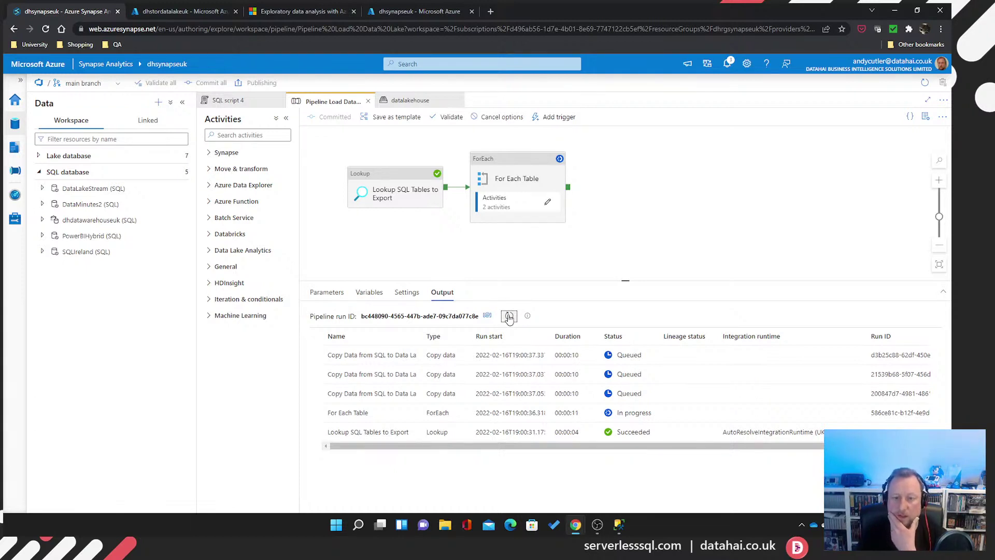
pyautogui.click(509, 317)
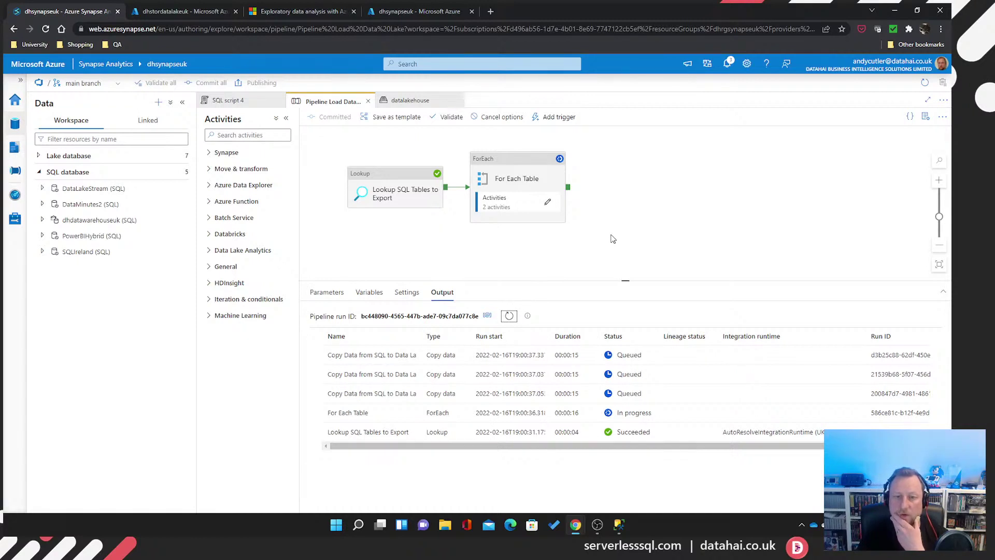
pyautogui.moveTo(635, 234); pyautogui.dragTo(627, 239)
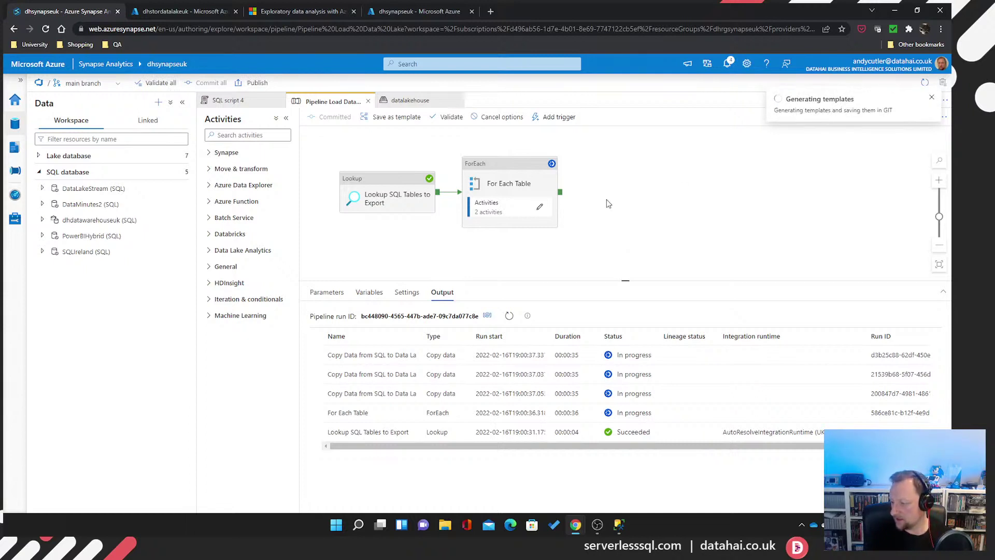
pyautogui.click(509, 316)
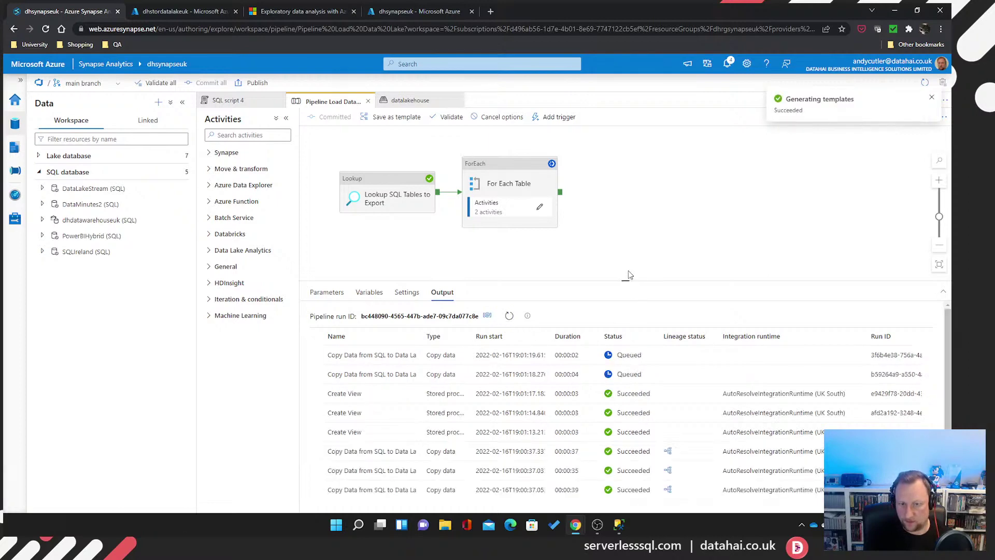
pyautogui.moveTo(628, 272); pyautogui.dragTo(627, 218)
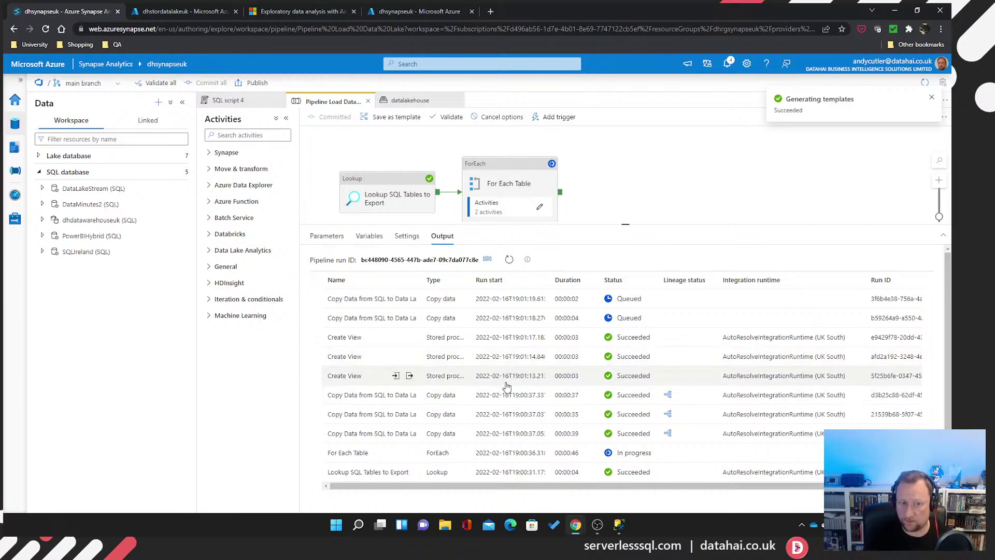
pyautogui.click(510, 260)
pyautogui.scroll(-1, 603, 457)
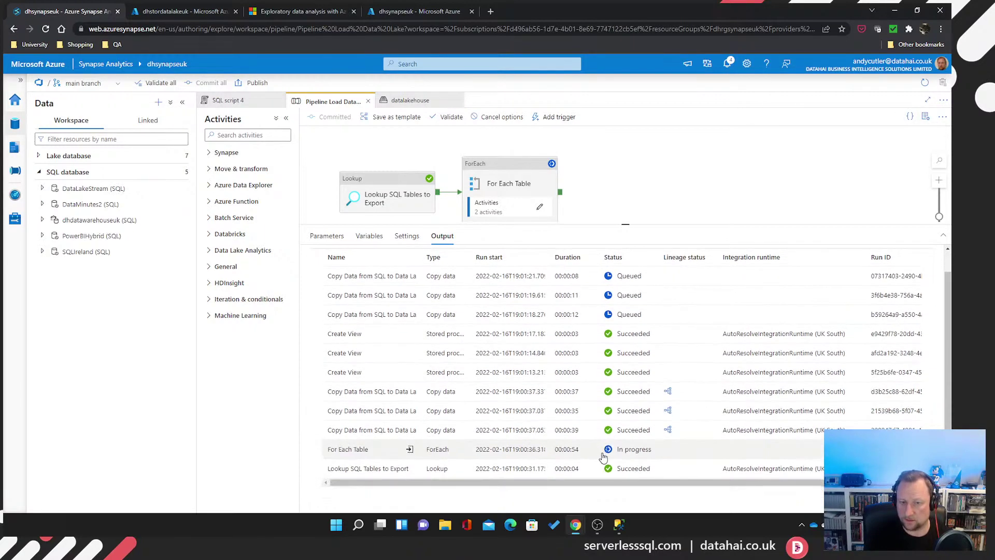
pyautogui.scroll(1, 603, 458)
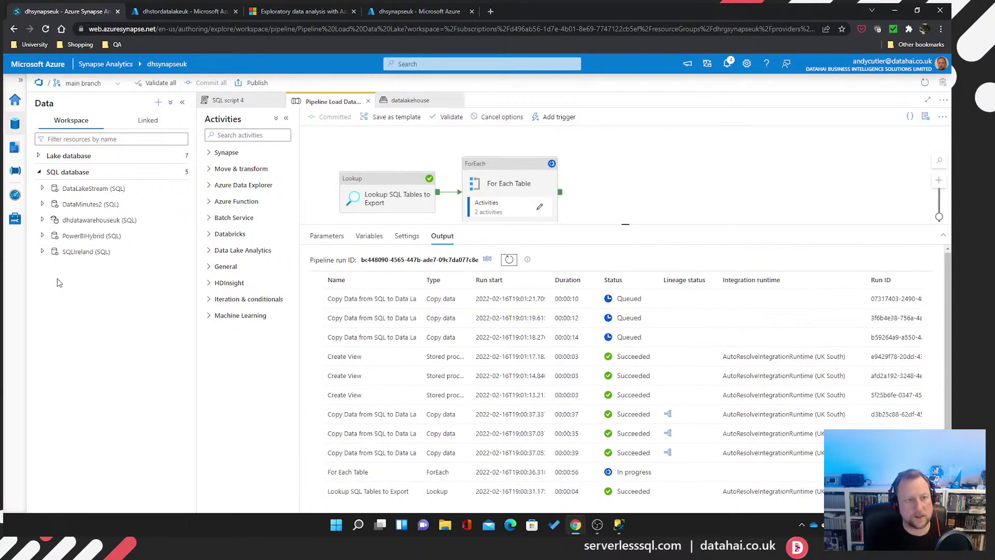
# Expand the Views folder of the DataLakeStream database and widen the Data pane to fit the full view names
pyautogui.click(42, 189)
pyautogui.click(52, 236)
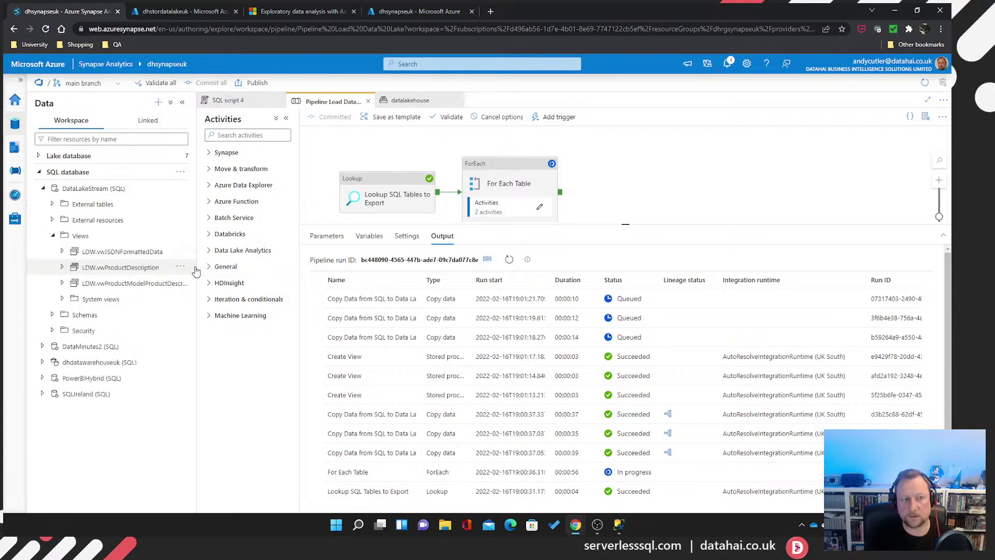
pyautogui.moveTo(196, 334); pyautogui.dragTo(229, 332)
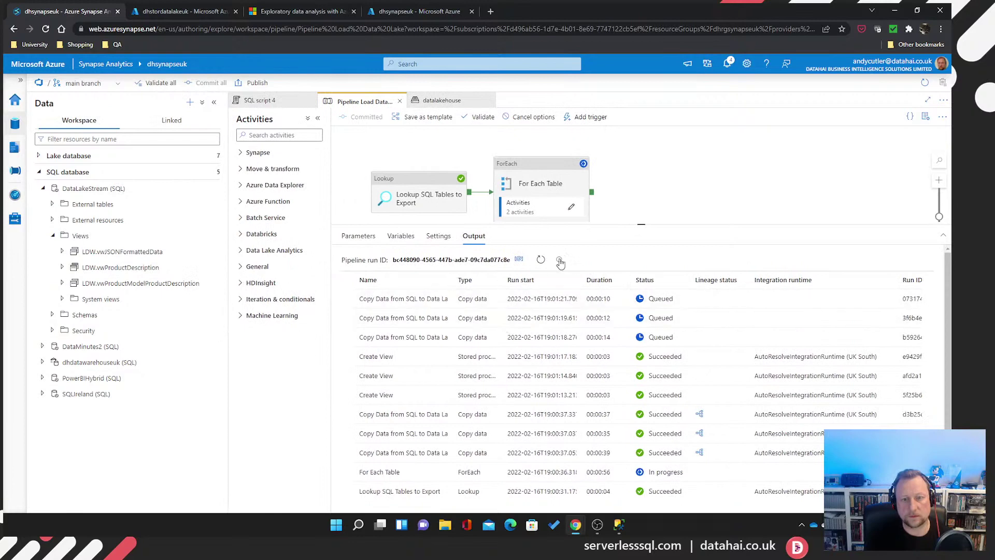
# Refresh the pipeline run output repeatedly and check the progress of the second batch of table copies
pyautogui.click(540, 259)
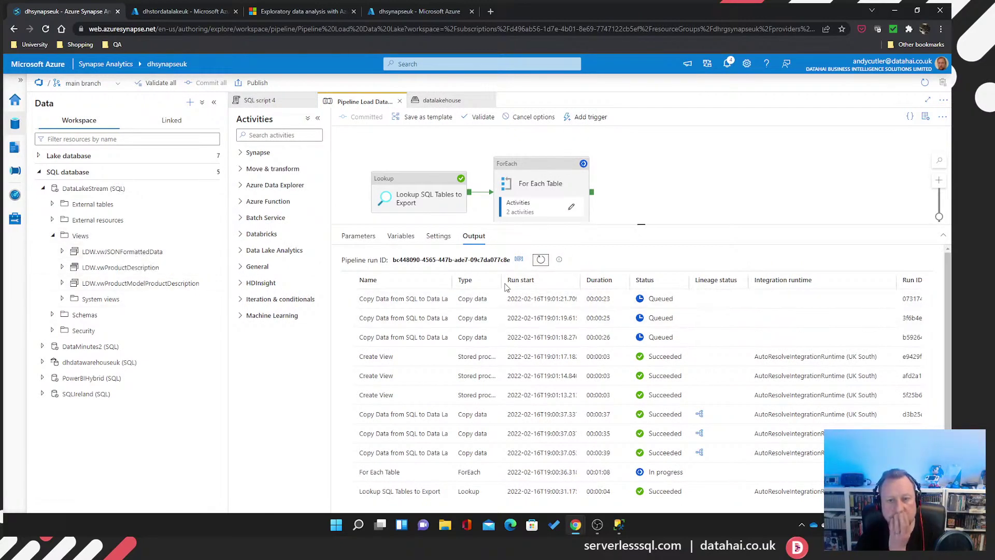
pyautogui.click(541, 263)
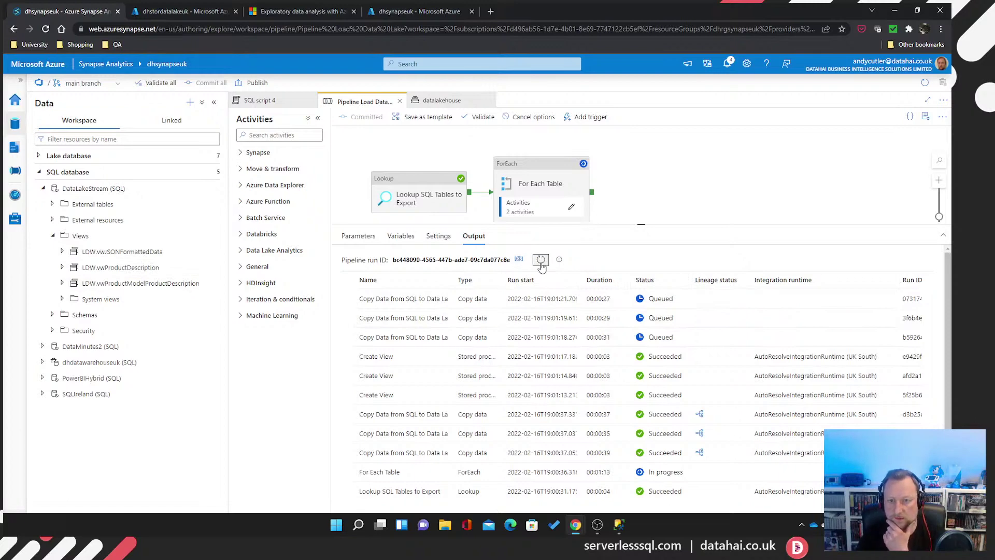
pyautogui.scroll(-1, 648, 415)
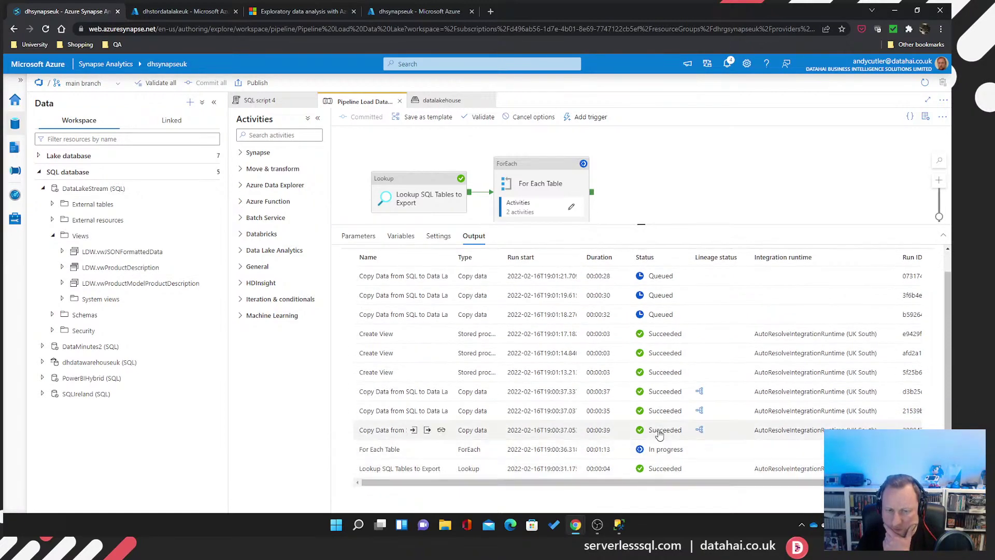
pyautogui.scroll(1, 660, 430)
pyautogui.click(542, 260)
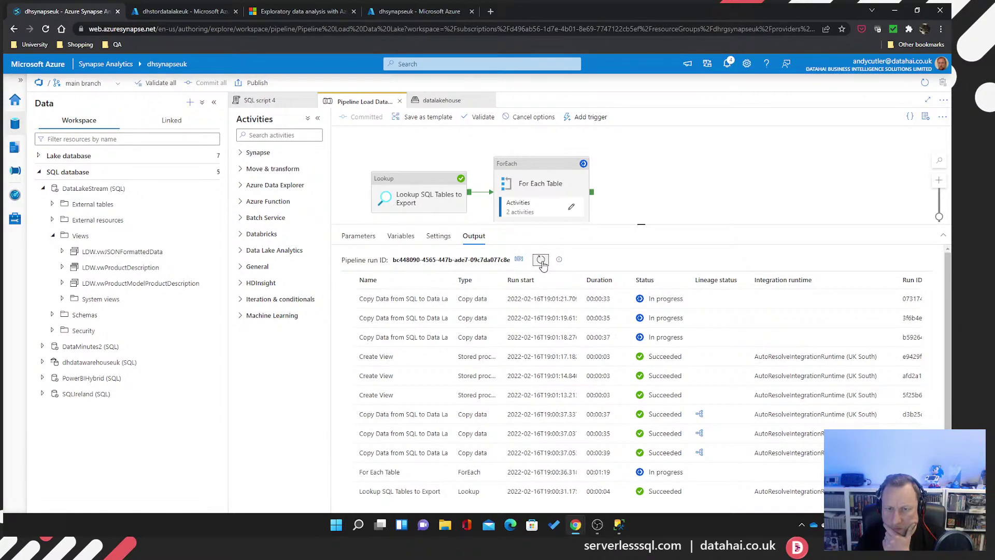
# Refresh the DataLakeStream Views folder and the run output to check for newly created views
pyautogui.rightClick(209, 240)
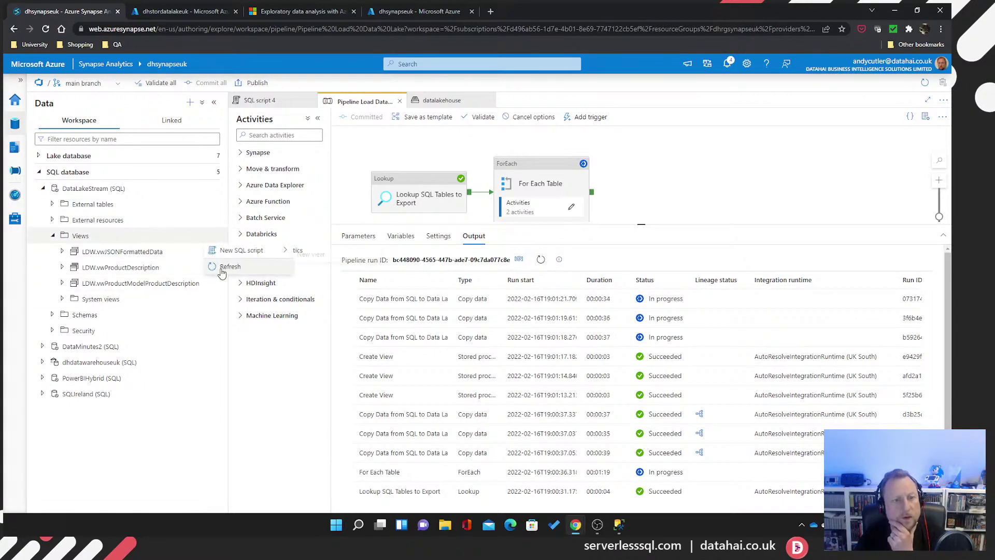
pyautogui.click(222, 267)
pyautogui.click(541, 260)
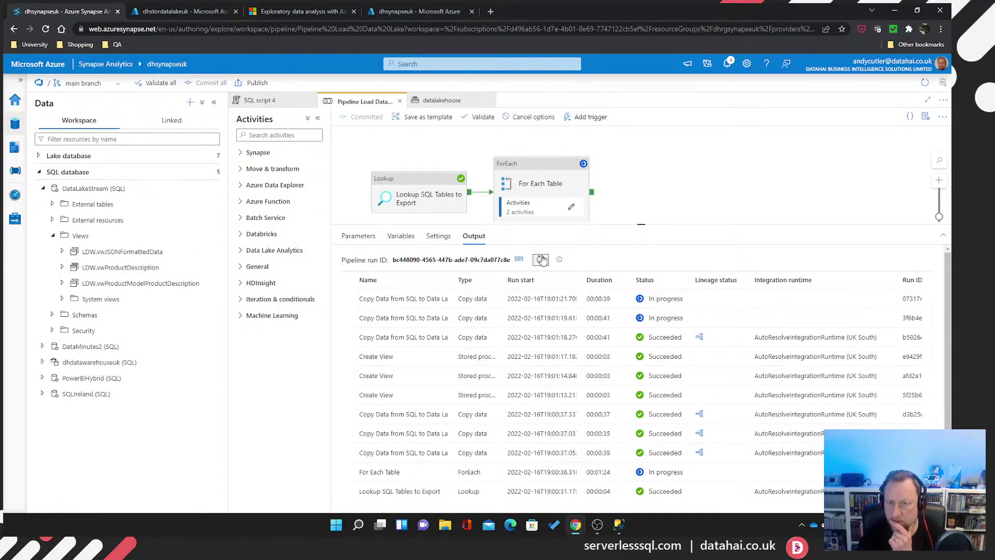
pyautogui.click(212, 235)
pyautogui.click(221, 265)
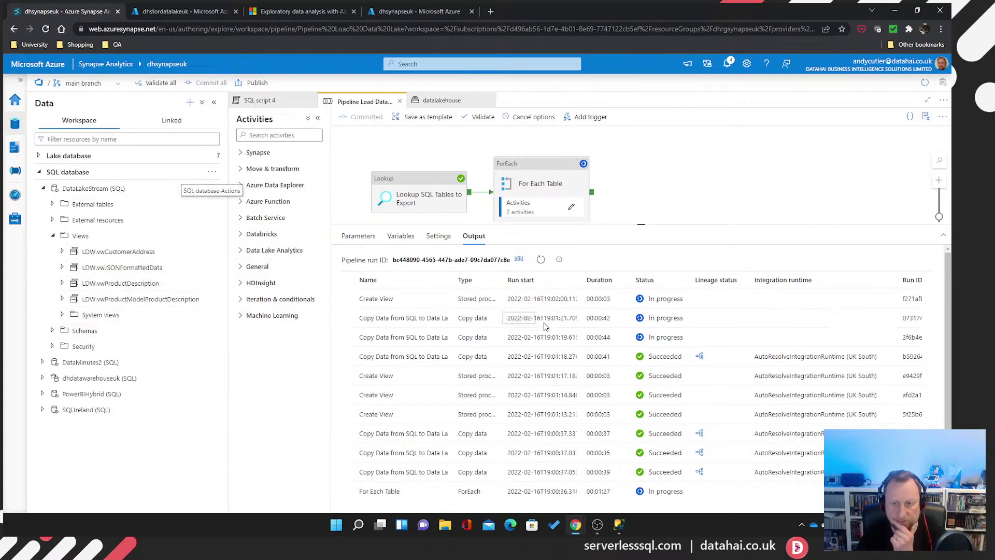
# Keep refreshing the run output, review its activity list and reduce the height of the output area slightly
pyautogui.click(541, 260)
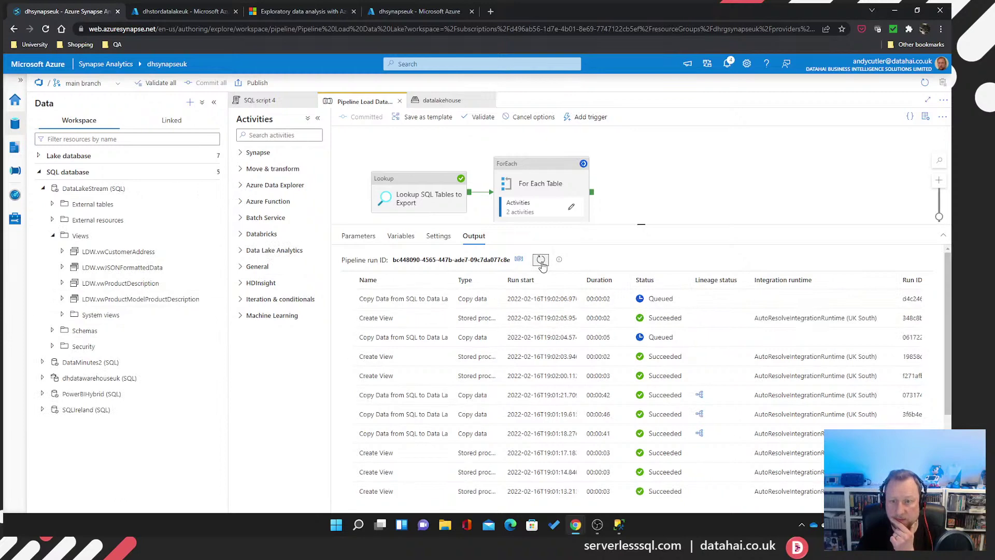
pyautogui.click(541, 260)
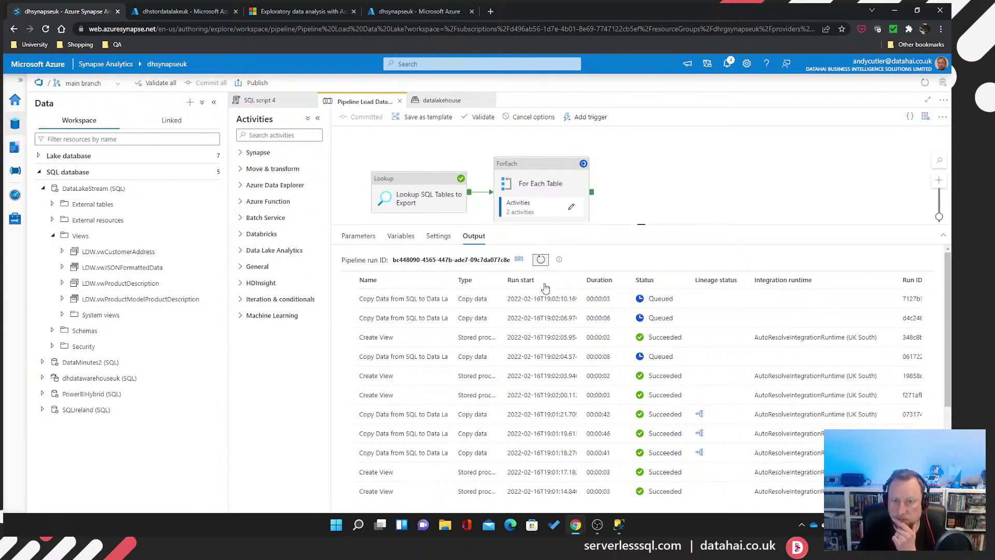
pyautogui.scroll(-1, 554, 362)
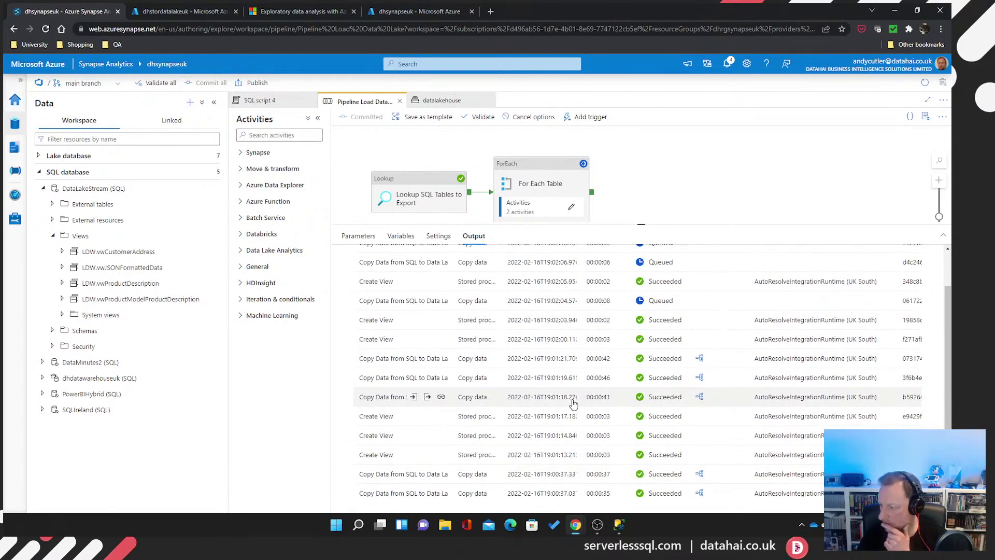
pyautogui.scroll(1, 573, 403)
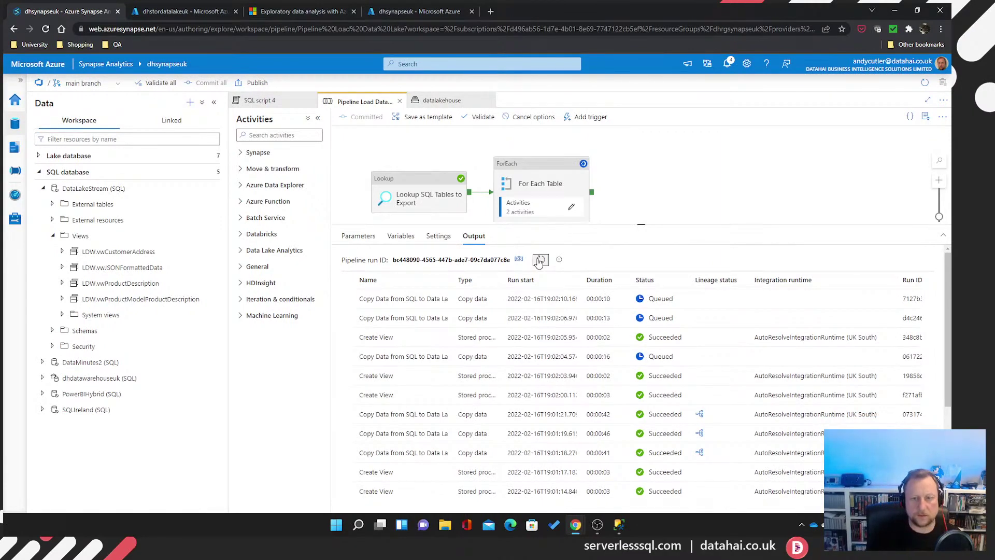
pyautogui.moveTo(641, 225); pyautogui.dragTo(643, 251)
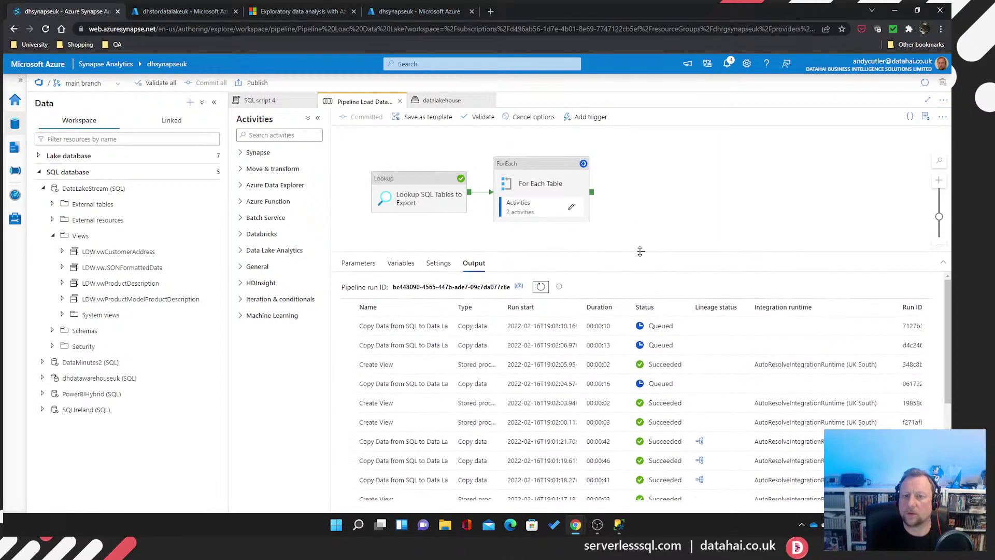
pyautogui.click(540, 288)
# Refresh the DataLakeStream Views folder and list the columns of the LDW.vwAddress view
pyautogui.rightClick(206, 239)
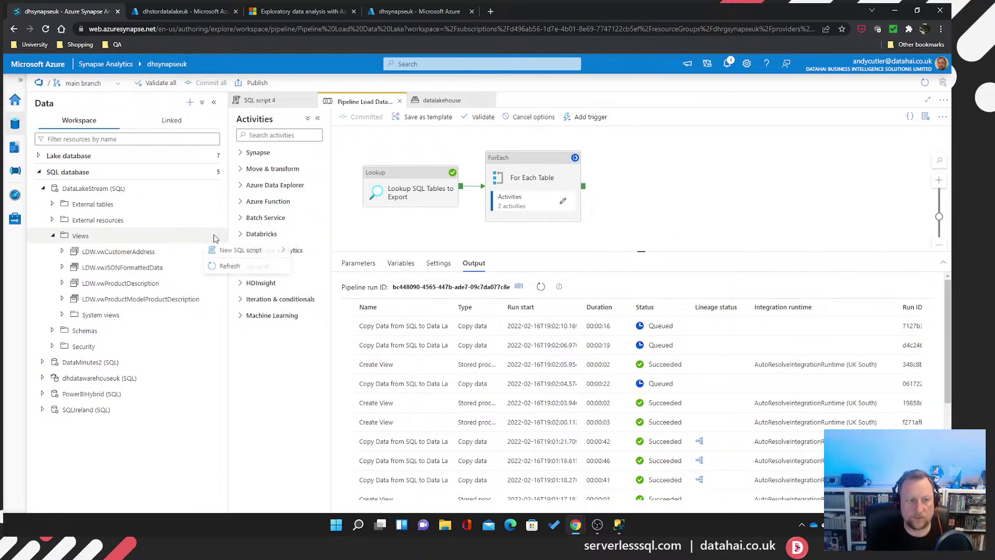
pyautogui.click(231, 267)
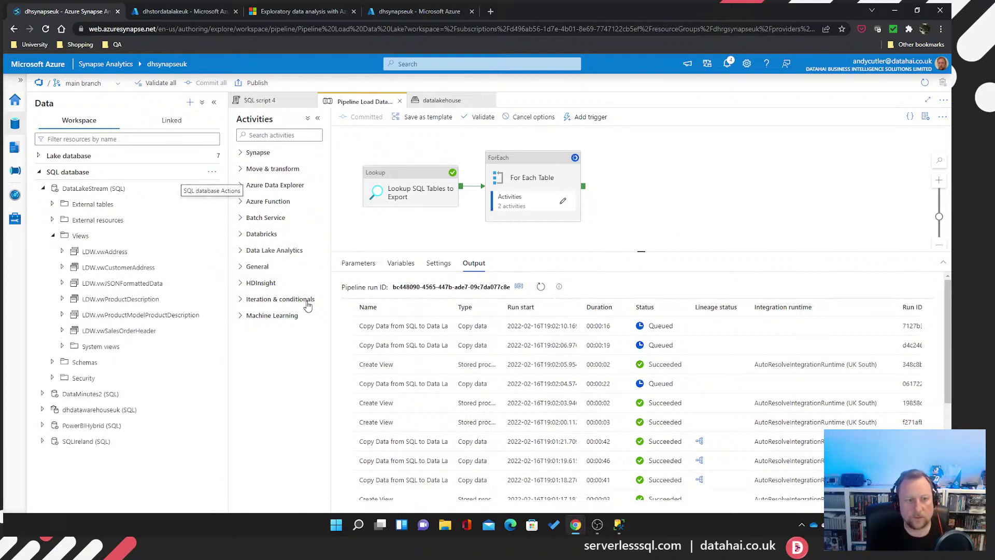
pyautogui.click(62, 251)
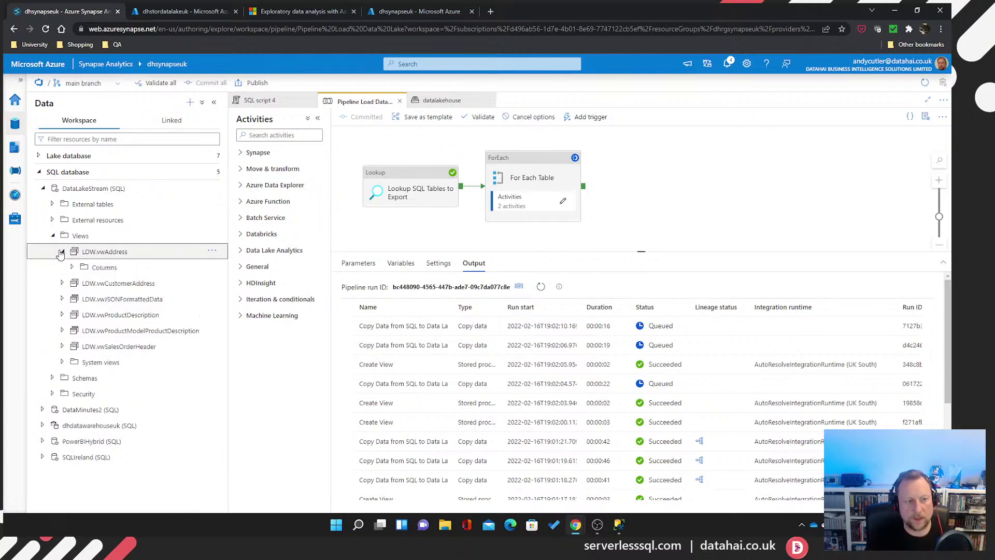
pyautogui.click(72, 268)
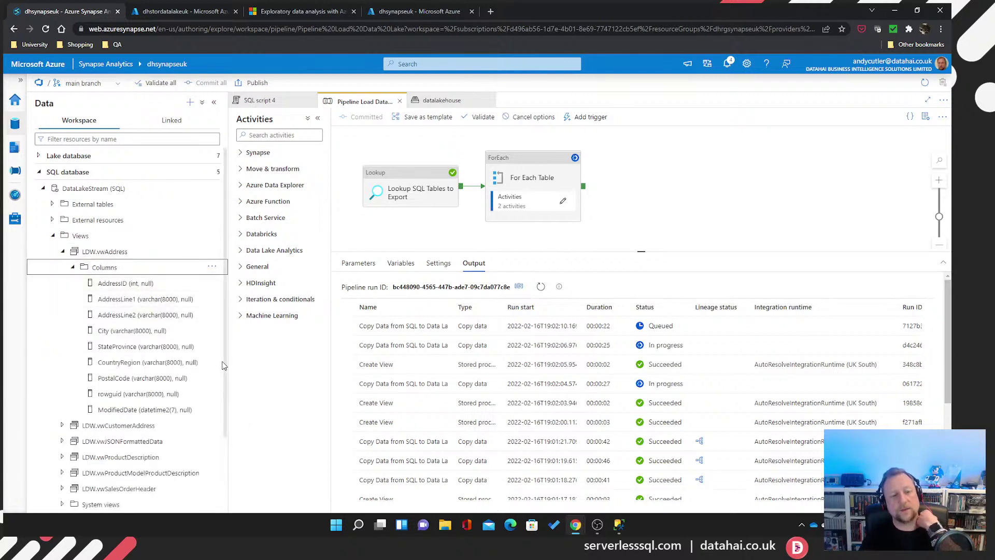
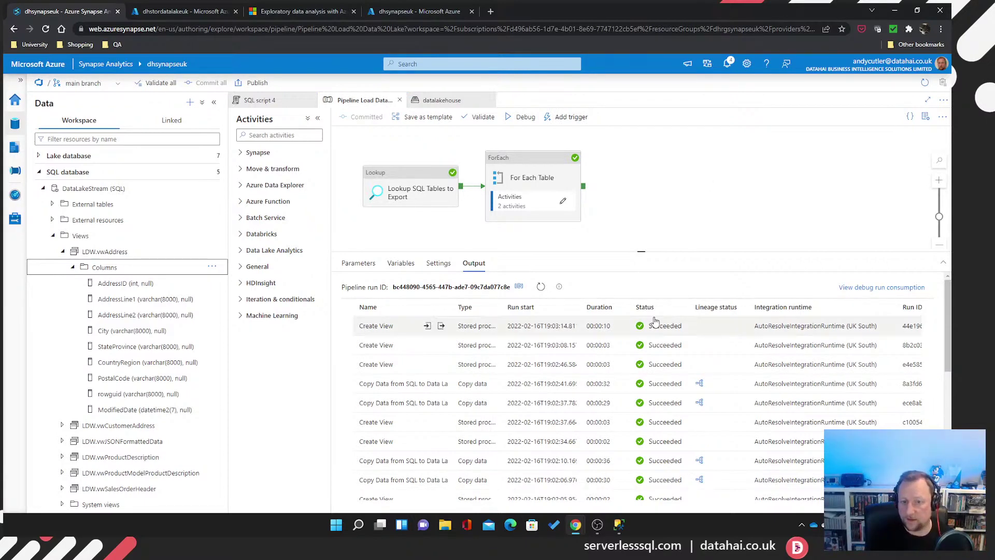
# Review the finished run's activities, then collapse LDW.vwAddress and refresh the Views folder to check the full list of views
pyautogui.scroll(-2, 607, 414)
pyautogui.scroll(3, 596, 374)
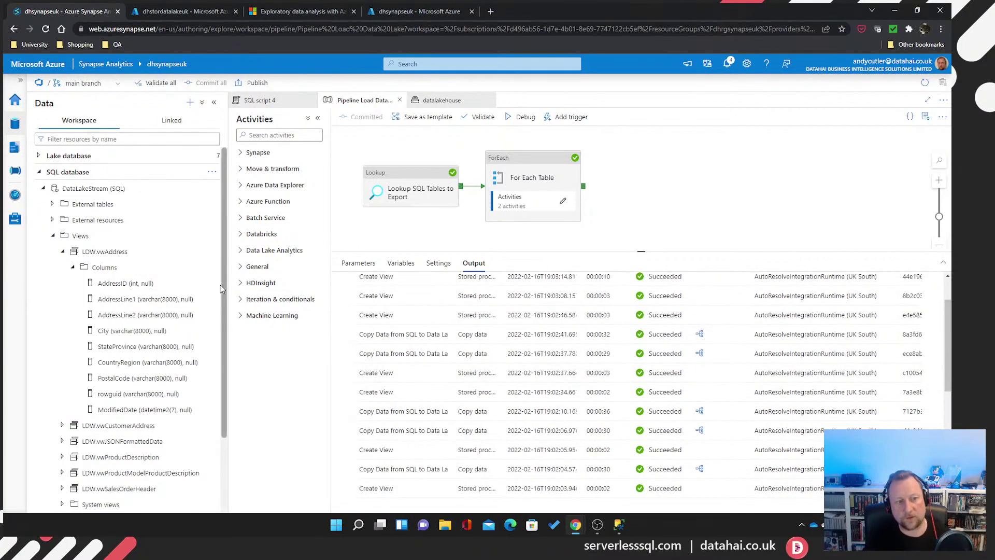
pyautogui.click(65, 252)
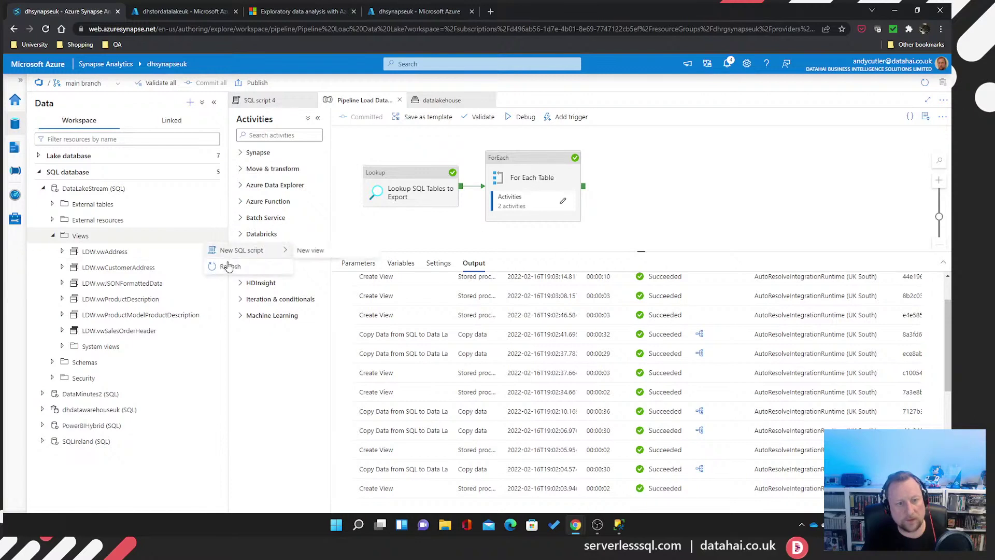
pyautogui.scroll(-1, 178, 338)
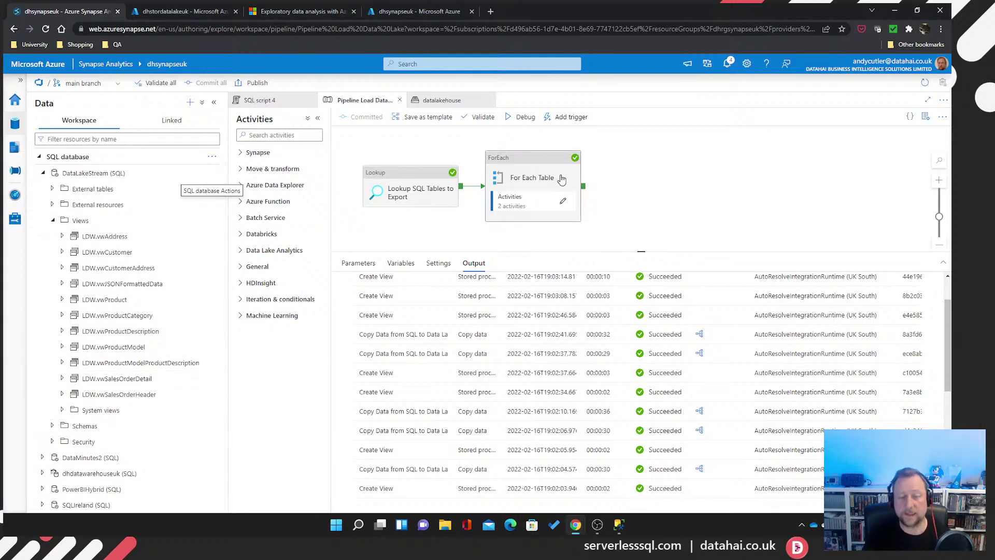
# Open SQL script 4 and add a block of blank lines below the final CREATE VIEW LDW.vwProducts statement
pyautogui.click(261, 100)
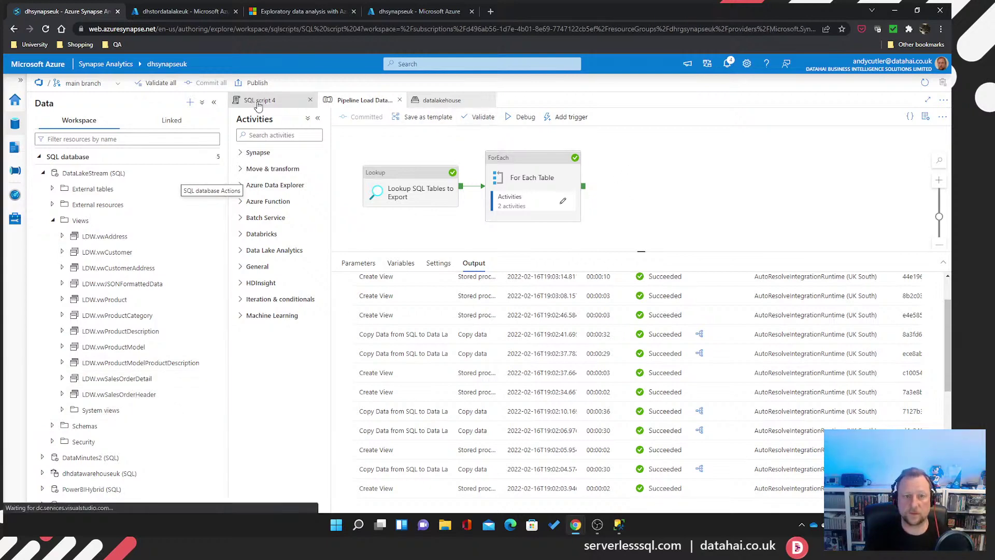
pyautogui.scroll(-13, 551, 278)
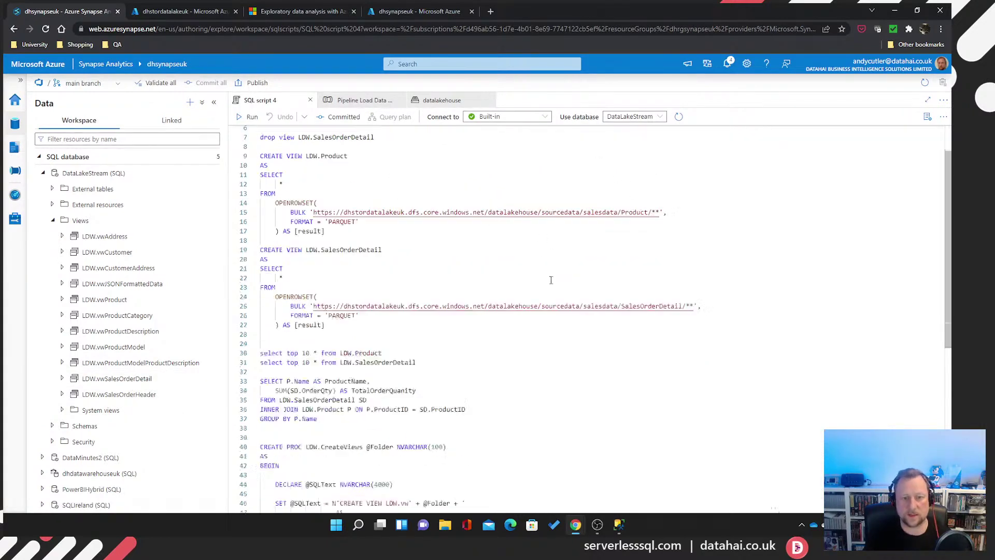
pyautogui.click(416, 495)
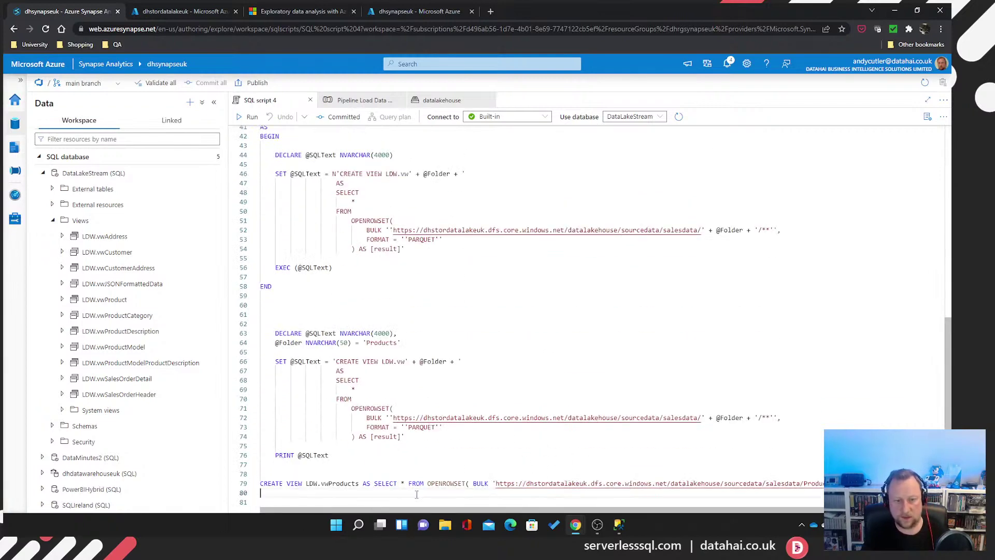
pyautogui.press('Return')
pyautogui.press('Return')
pyautogui.press('Return')
pyautogui.press('Return')
pyautogui.press('Return')
pyautogui.press('Return')
pyautogui.press('Return')
pyautogui.press('Return')
pyautogui.press('Return')
pyautogui.press('Return')
pyautogui.press('Return')
pyautogui.press('Return')
pyautogui.press('Return')
pyautogui.press('Return')
pyautogui.press('Return')
pyautogui.press('Return')
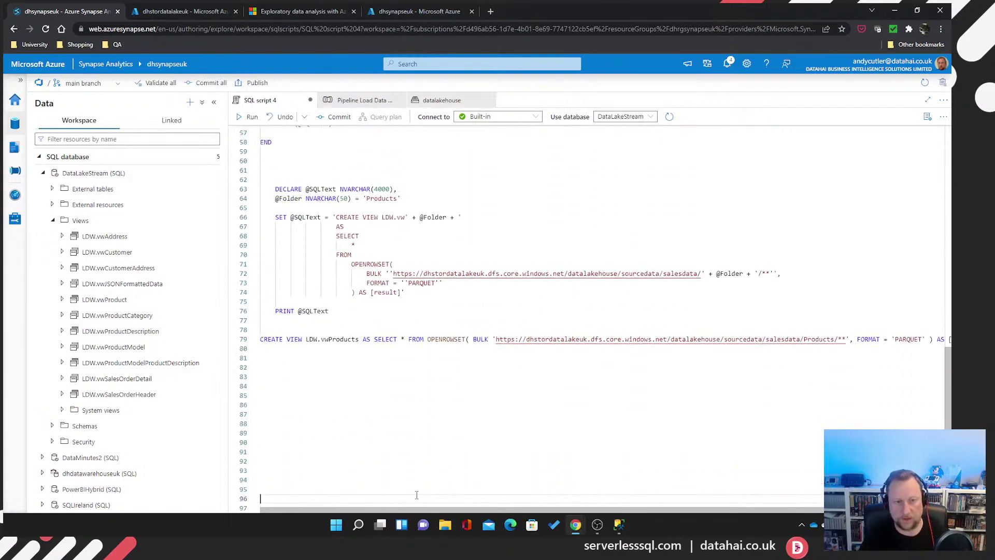
pyautogui.press('Return')
pyautogui.press('Return')
pyautogui.press('Return')
pyautogui.press('Return')
pyautogui.press('Return')
pyautogui.press('Return')
pyautogui.press('Return')
pyautogui.press('Return')
pyautogui.press('Return')
pyautogui.press('Return')
pyautogui.press('Return')
pyautogui.press('Return')
pyautogui.press('Return')
pyautogui.press('Return')
pyautogui.press('Return')
pyautogui.press('Return')
pyautogui.press('Return')
pyautogui.press('Return')
pyautogui.press('Return')
pyautogui.press('Return')
# Write SELECT TOP 10 * FROM LDW.vwCustomers on line 86, below the CREATE VIEW LDW.vwProducts statement, and run only that query
pyautogui.press('Up')
pyautogui.press('Up')
pyautogui.press('Up')
pyautogui.press('Up')
pyautogui.press('Up')
pyautogui.press('Up')
pyautogui.press('Up')
pyautogui.press('Up')
pyautogui.press('Up')
pyautogui.press('Up')
pyautogui.press('Up')
pyautogui.press('Up')
pyautogui.press('Up')
pyautogui.click(393, 272)
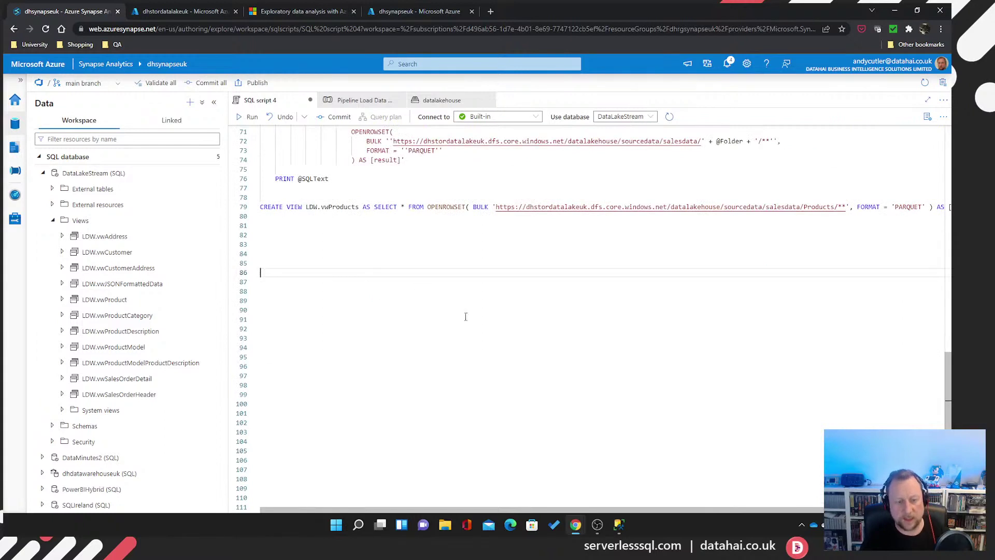
pyautogui.write('SELECT T')
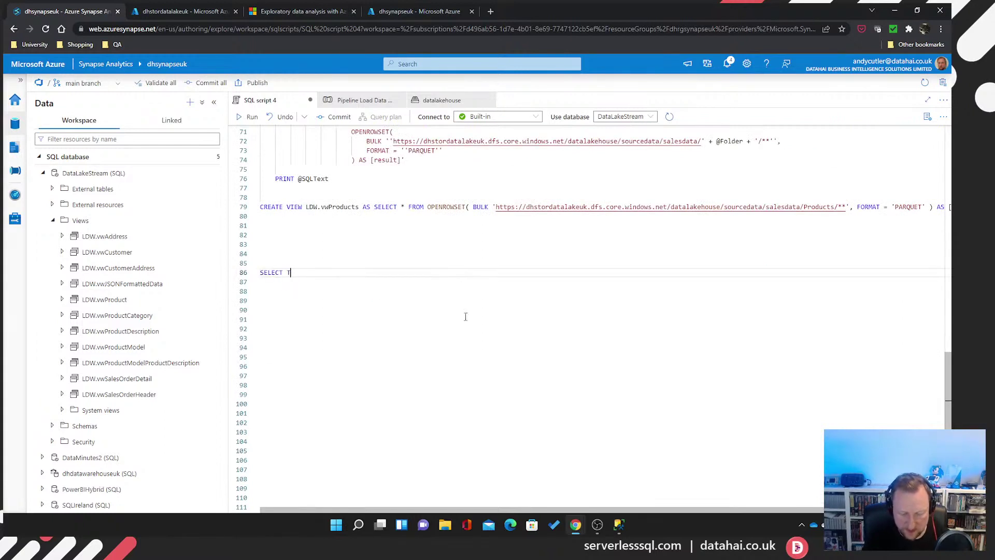
pyautogui.write('OP !) *')
pyautogui.press('BackSpace')
pyautogui.press('BackSpace')
pyautogui.press('BackSpace')
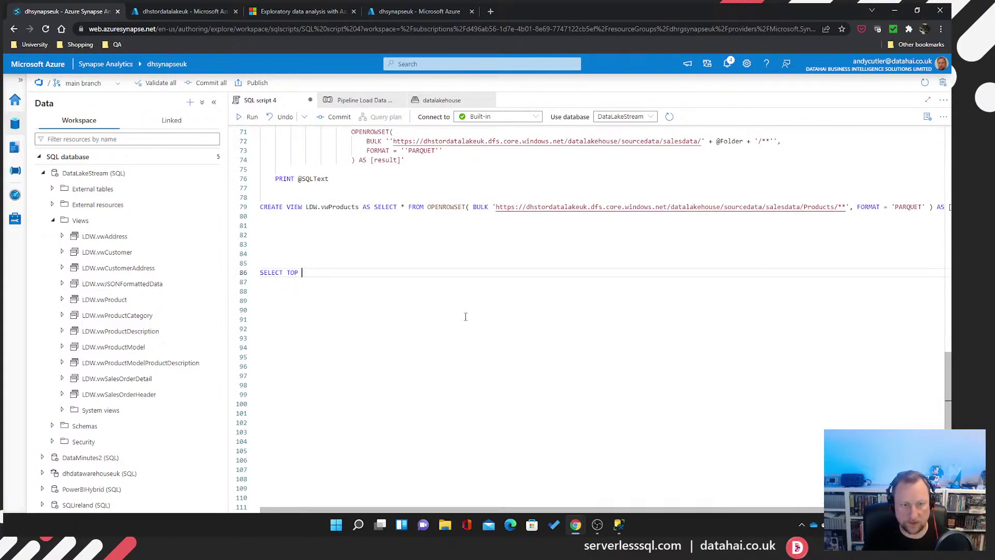
pyautogui.write('10 *')
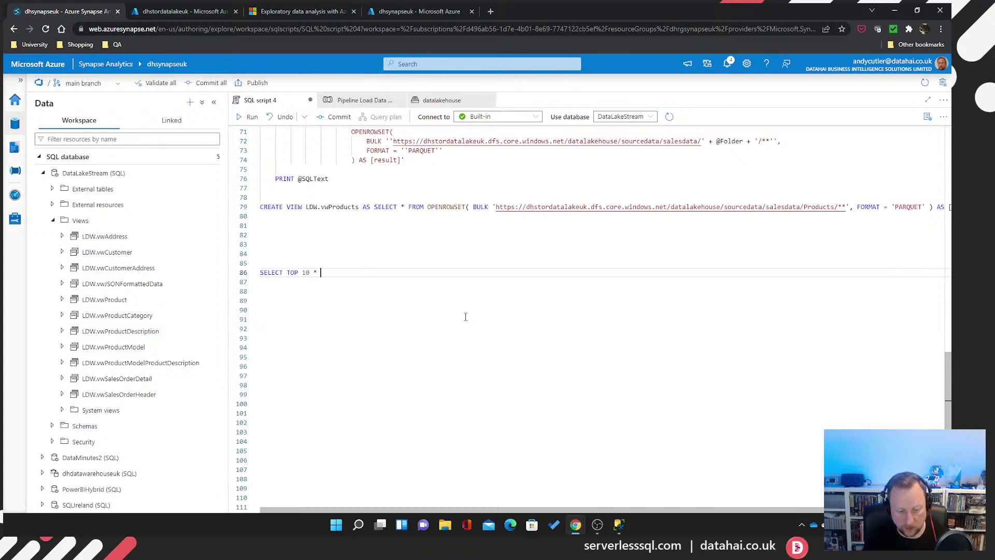
pyautogui.write(' FROM LDW')
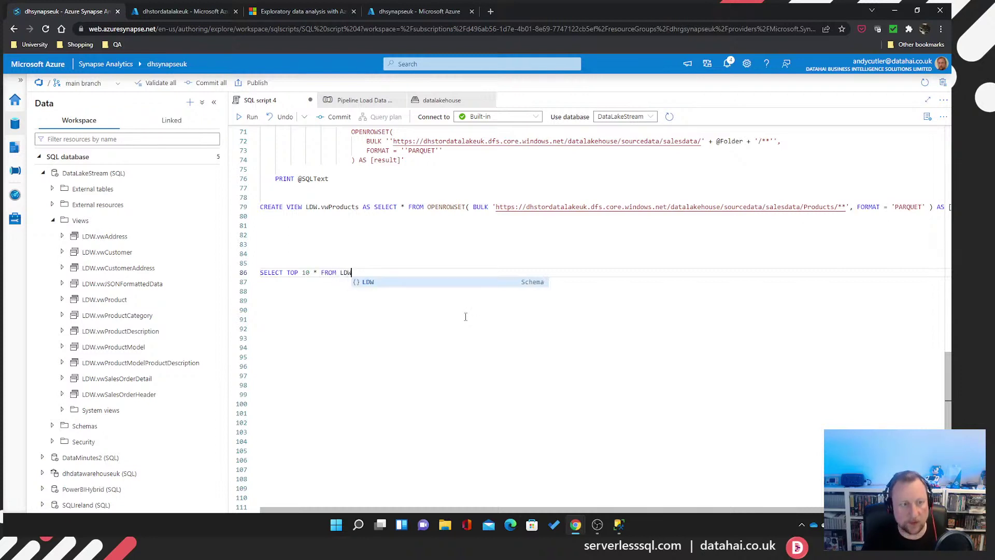
pyautogui.write('.v')
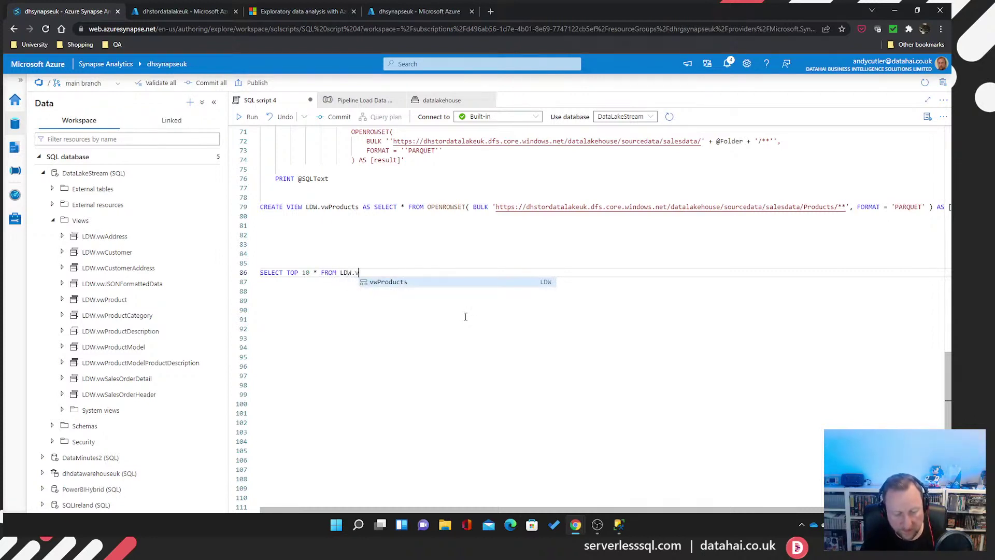
pyautogui.write('wC')
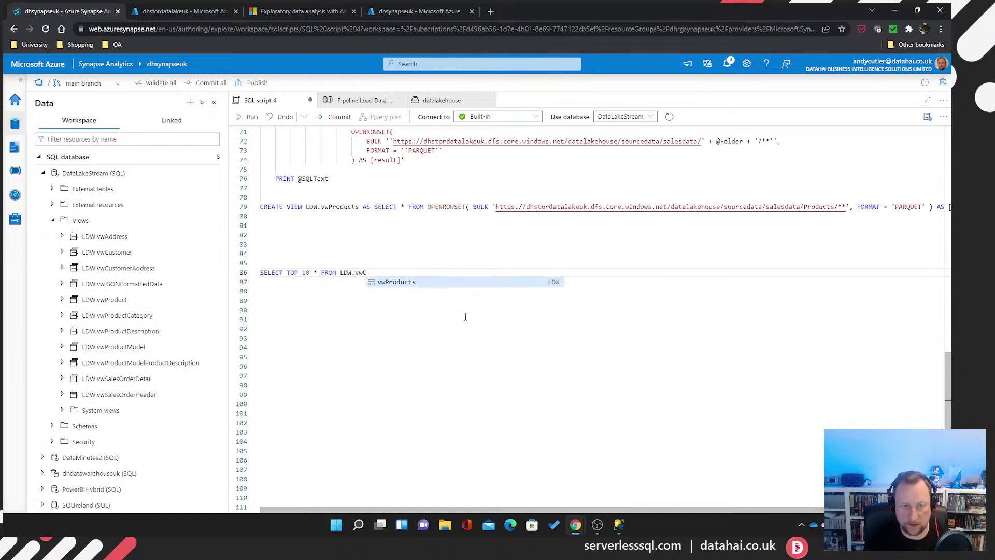
pyautogui.write('ustomers')
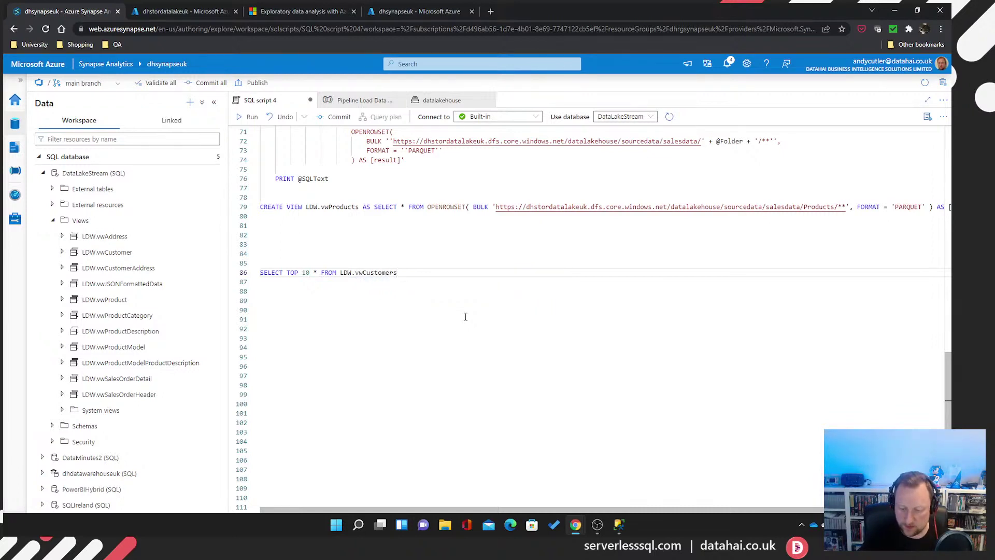
pyautogui.hotkey('shift', 'Up')
pyautogui.hotkey('shift', 'Return')
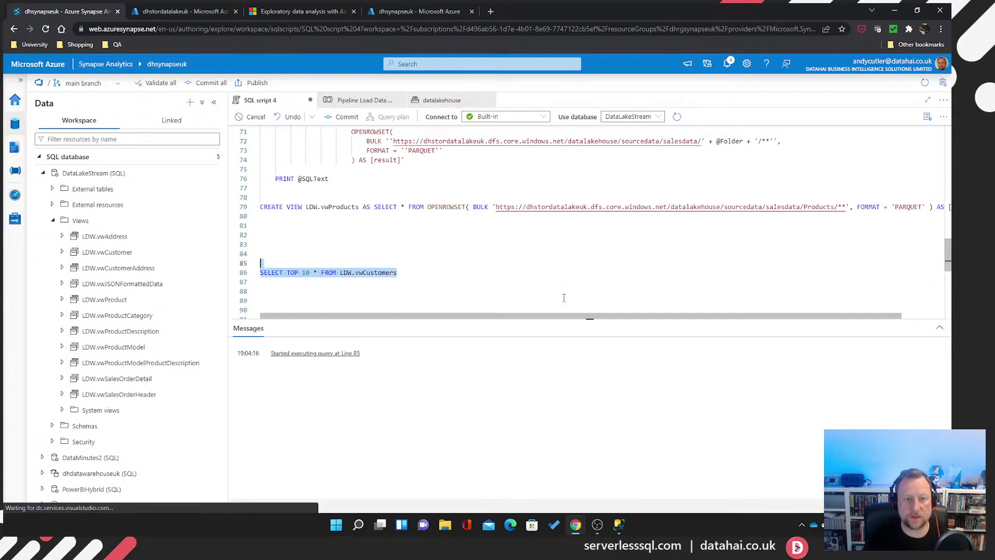
# Correct the view name in the query to LDW.vwCustomer, rerun it and look through the returned rows
pyautogui.click(471, 293)
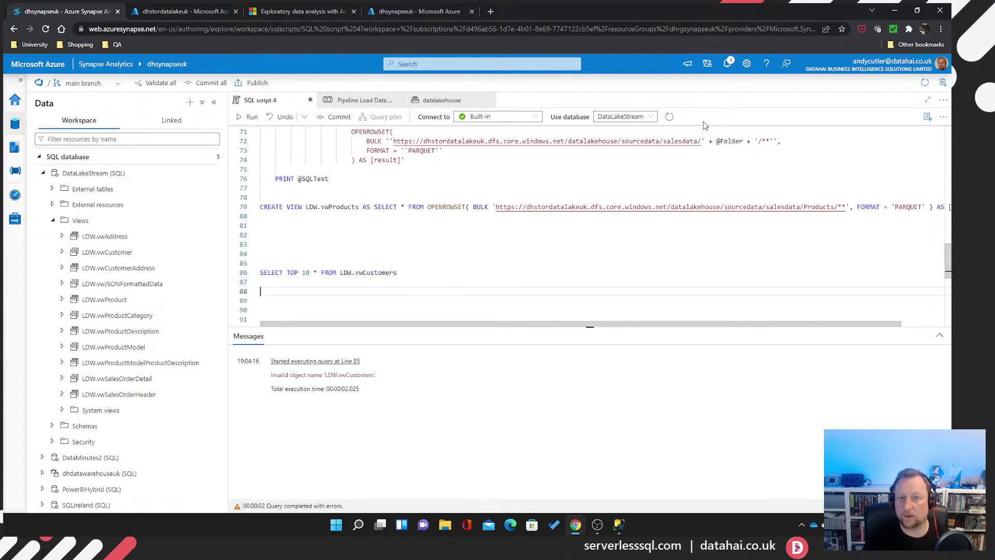
pyautogui.click(427, 272)
pyautogui.press('BackSpace')
pyautogui.hotkey('shift', 'Up')
pyautogui.hotkey('ctrl', 'e')
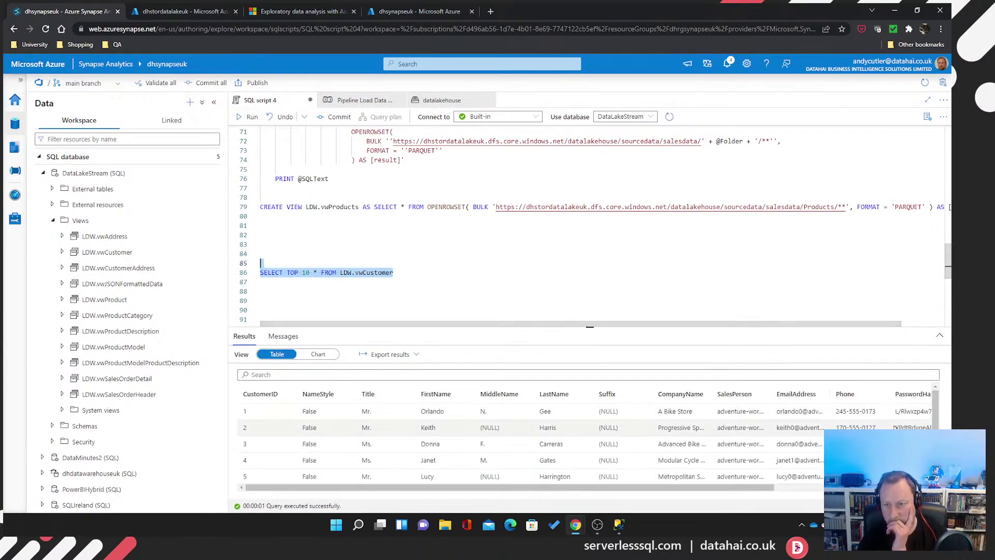
pyautogui.click(941, 420)
pyautogui.scroll(-1, 940, 421)
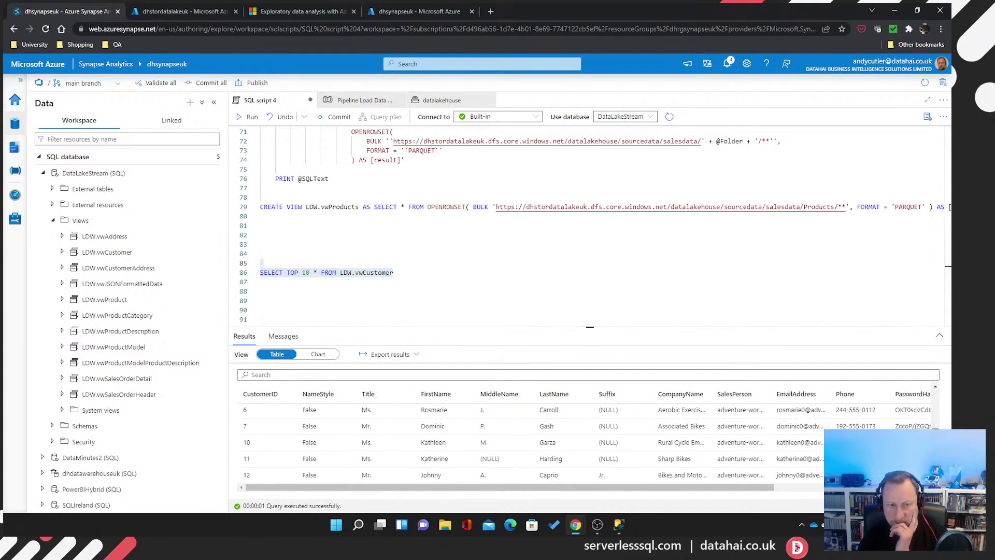
pyautogui.scroll(1, 928, 413)
# Add the query SELECT TOP 10 * FROM LDW.vwSalesOrderHeader on the line below the customer query
pyautogui.click(425, 282)
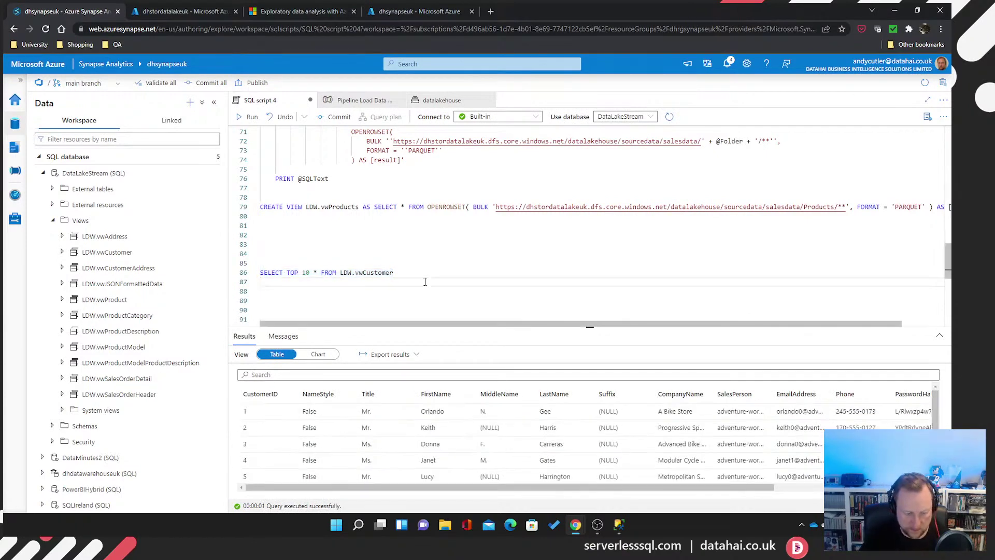
pyautogui.write('SELE')
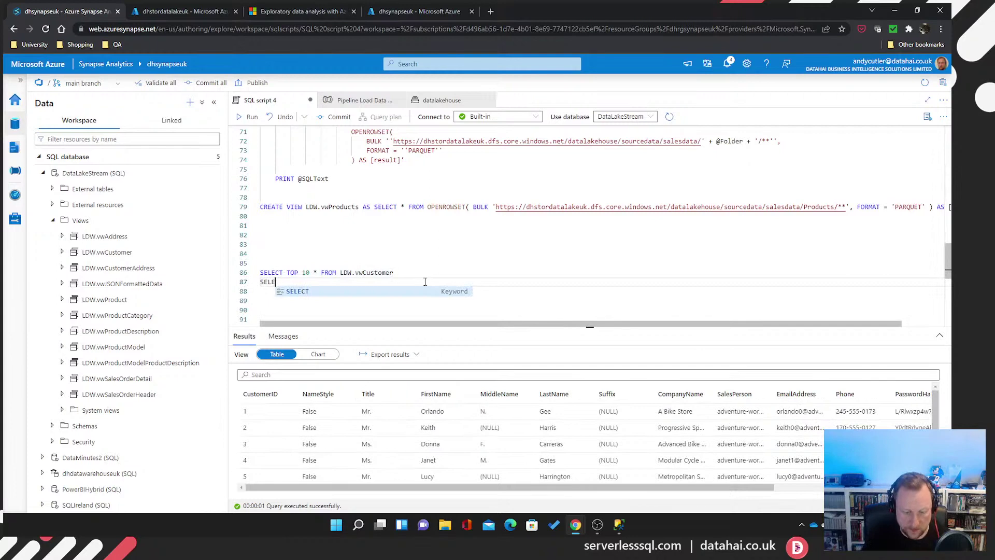
pyautogui.write('CT TOP 10 ')
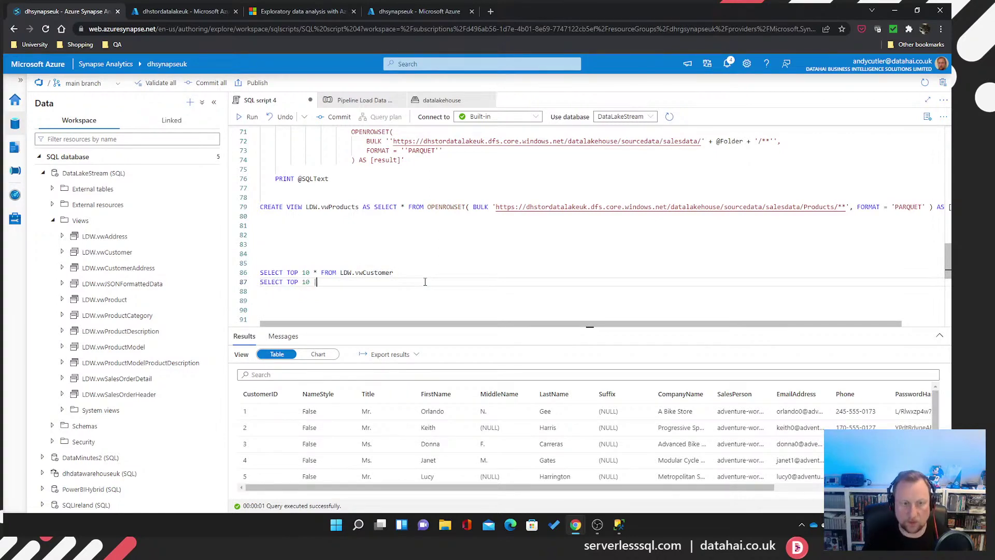
pyautogui.write('* FR')
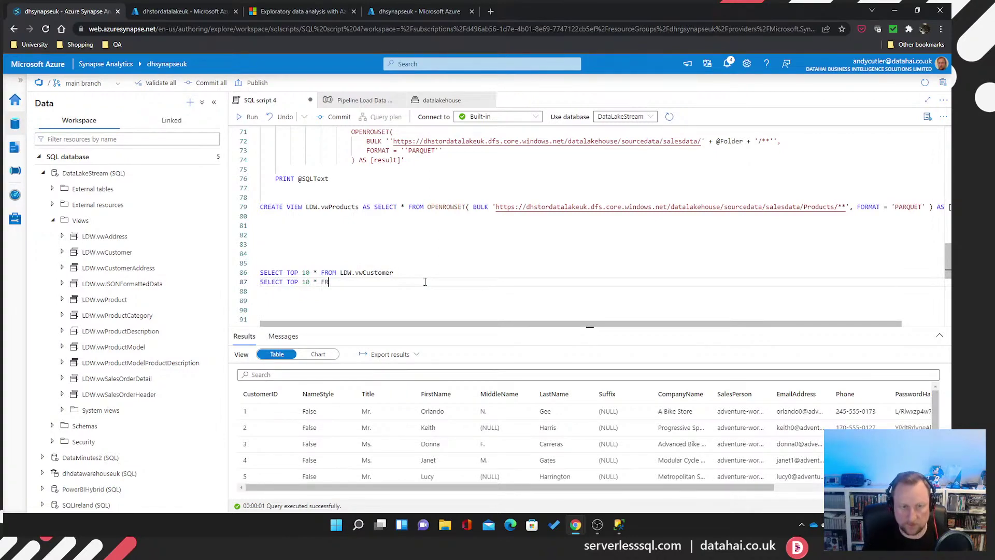
pyautogui.write('OM LDW.')
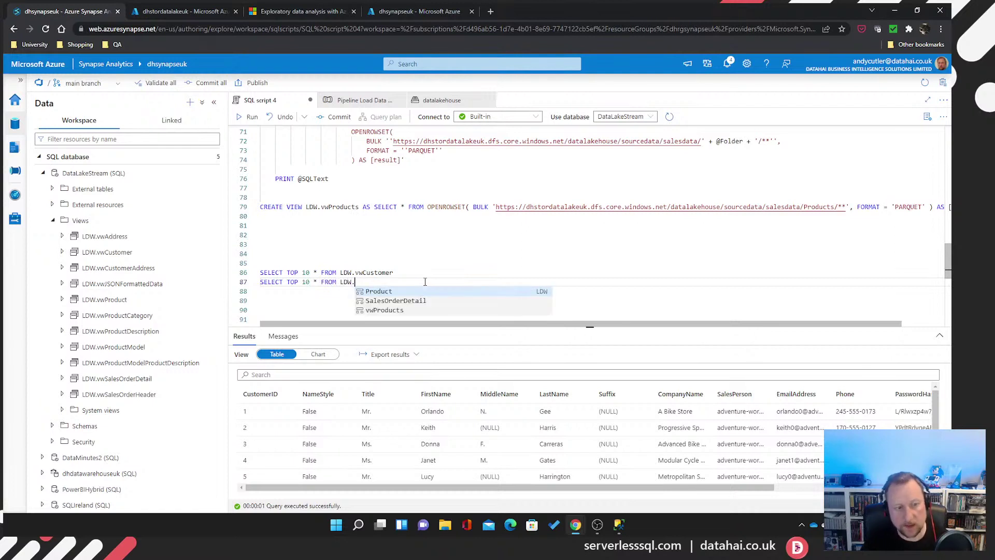
pyautogui.write('vw')
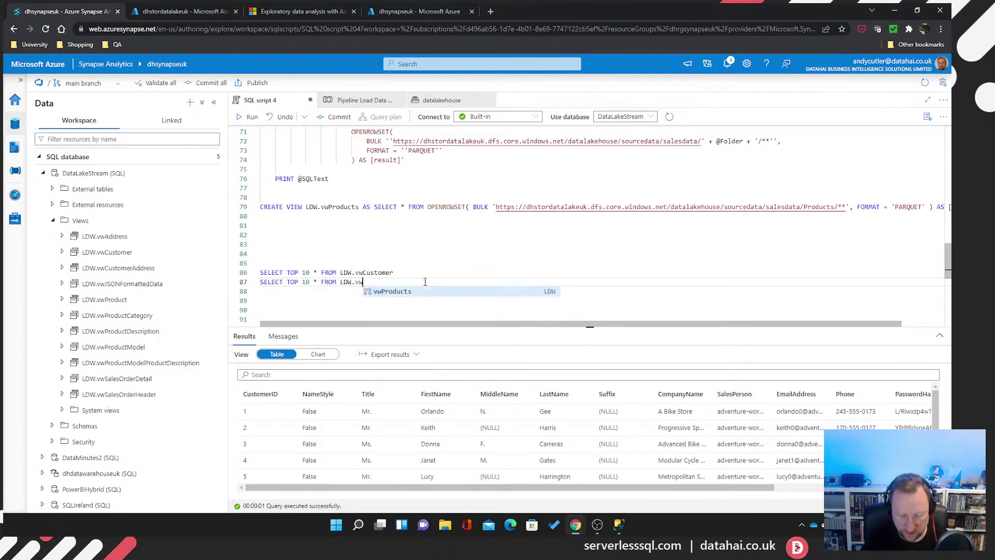
pyautogui.write('Sale')
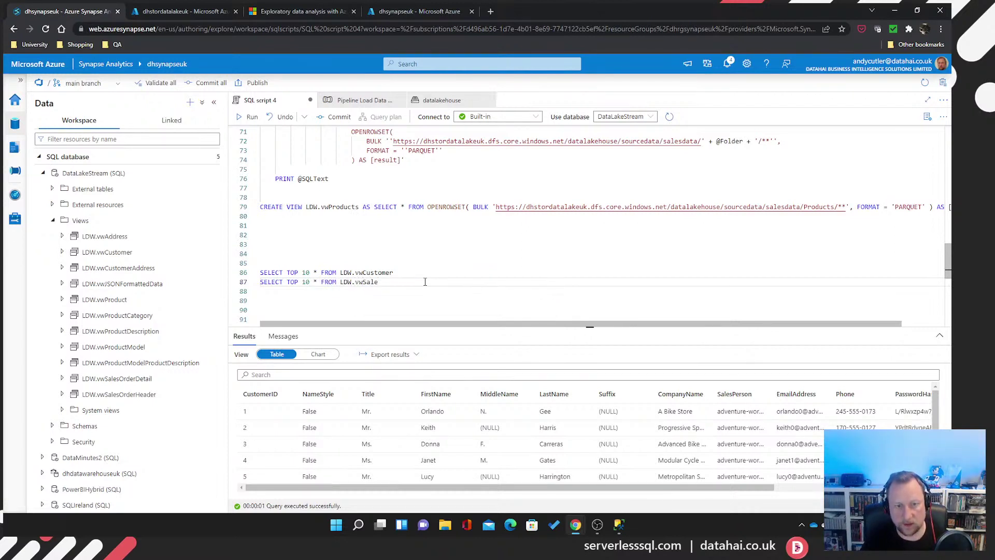
pyautogui.write('sOrderHe')
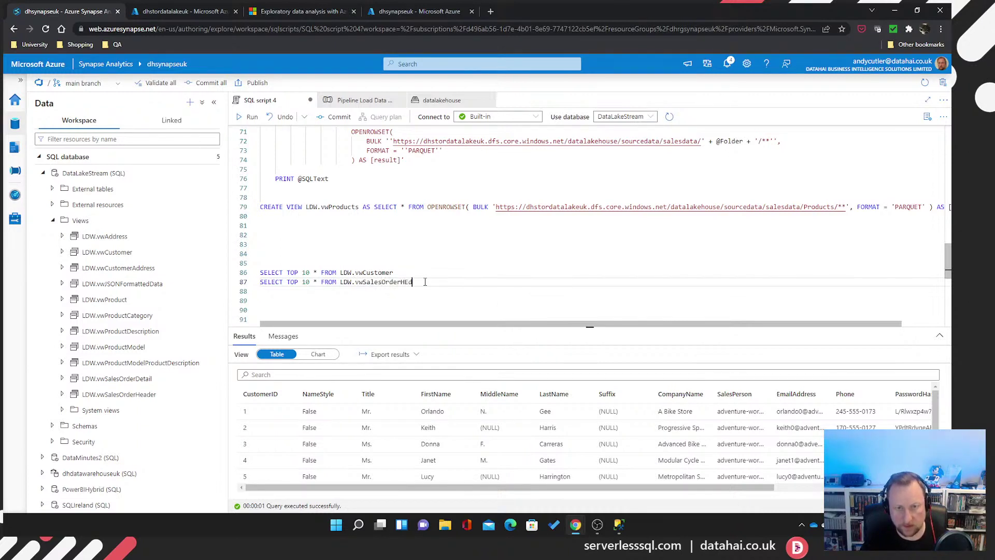
pyautogui.write('ader')
# Run only the LDW.vwSalesOrderHeader query and review its result columns
pyautogui.hotkey('shift', 'Home')
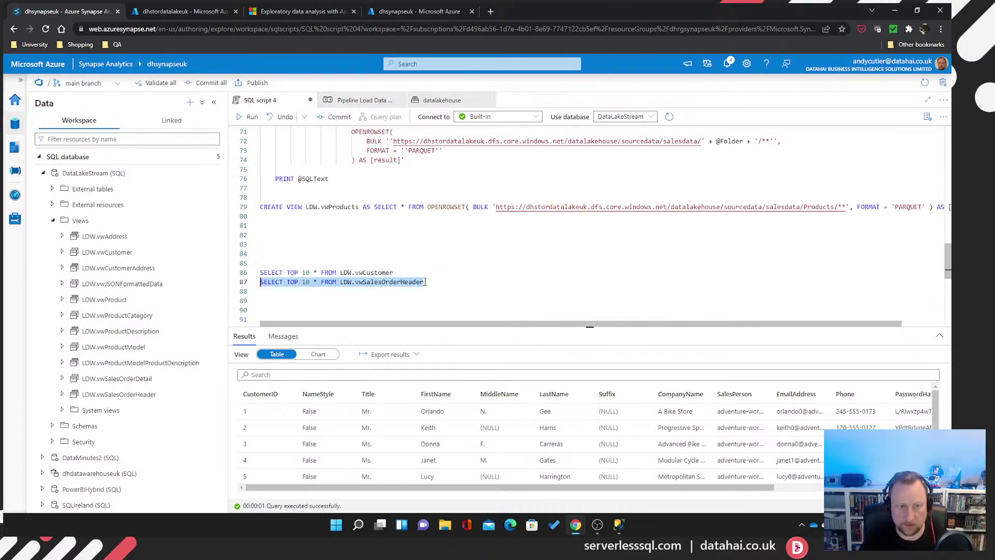
pyautogui.hotkey('shift', 'Return')
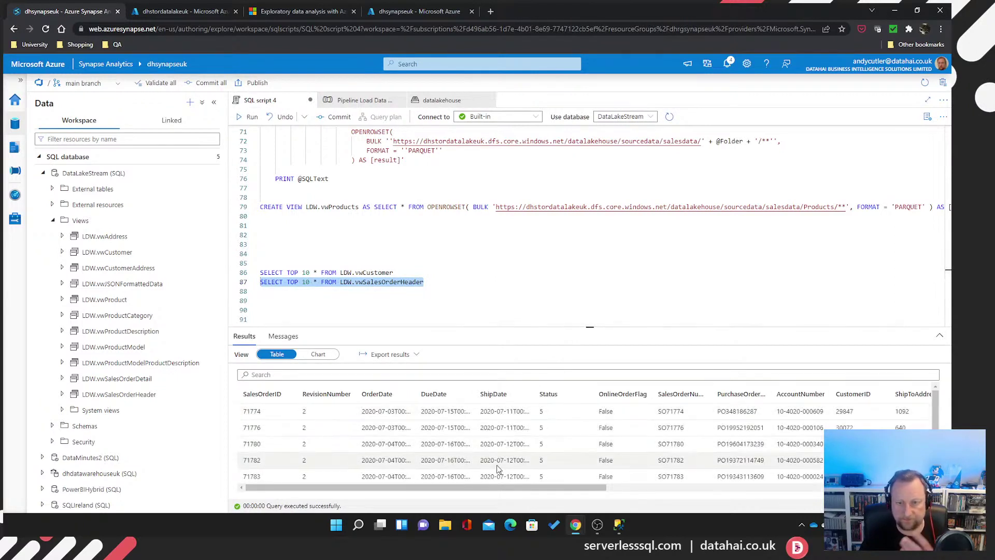
pyautogui.moveTo(510, 487); pyautogui.dragTo(557, 491)
# Delete two of the blank lines above the two SELECT TOP 10 queries and publish all pending changes
pyautogui.click(284, 235)
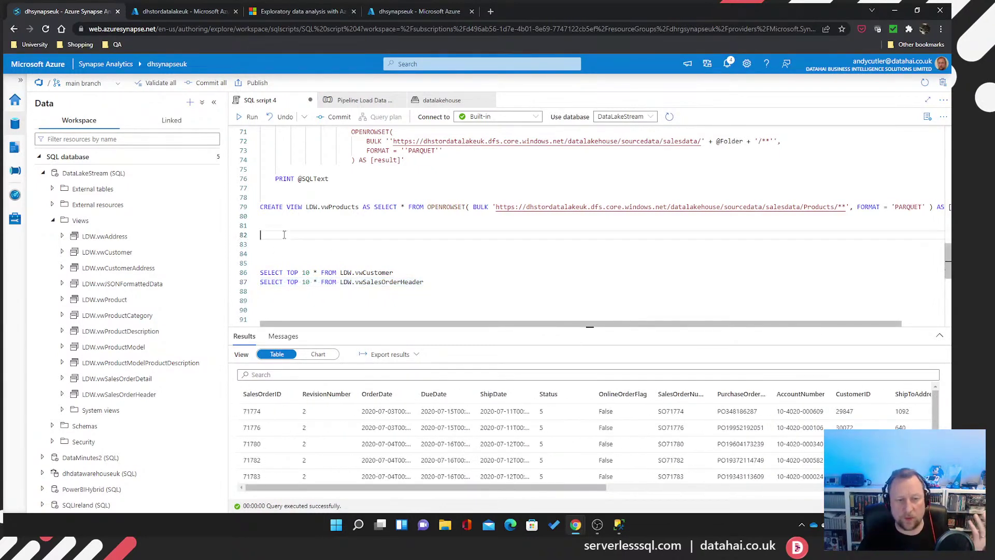
pyautogui.press('Delete')
pyautogui.press('Delete')
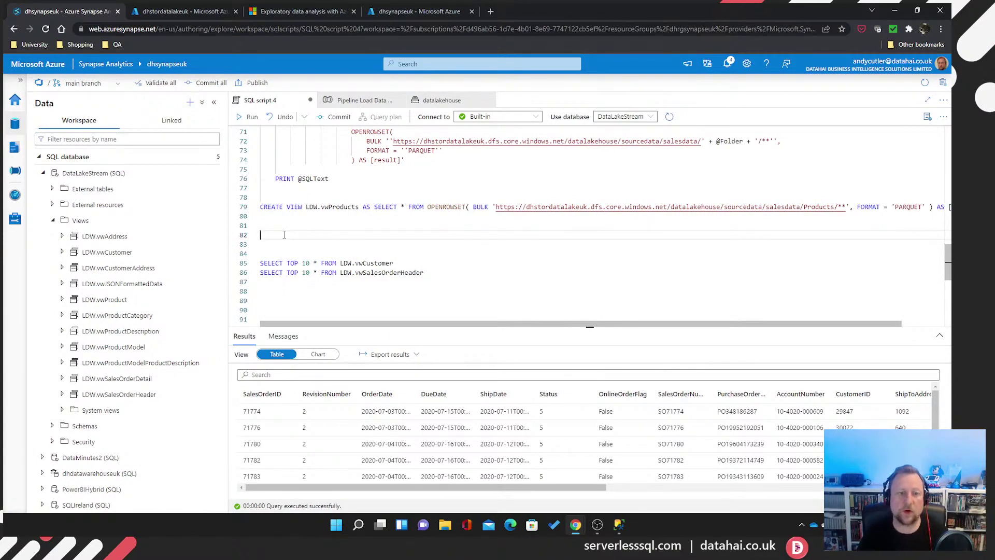
pyautogui.click(254, 83)
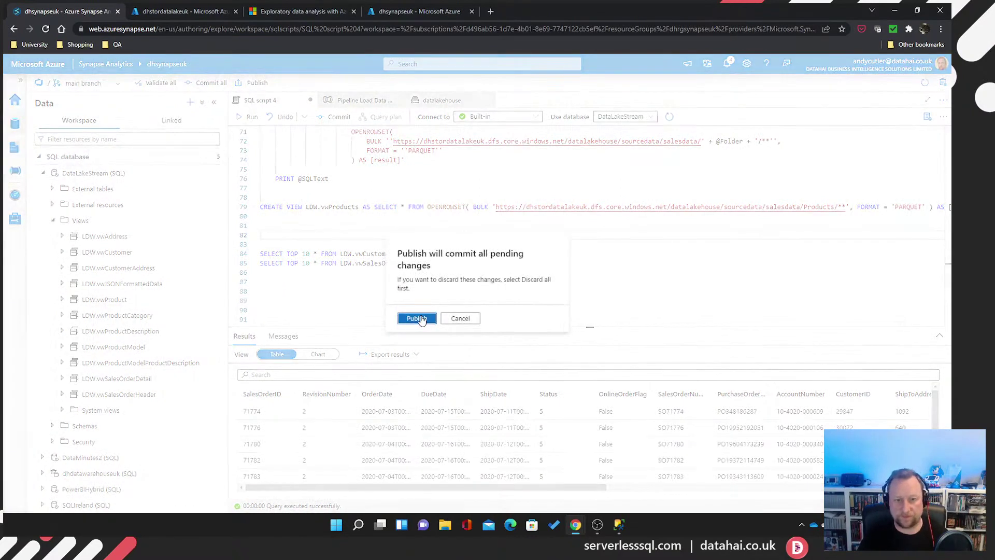
pyautogui.click(417, 318)
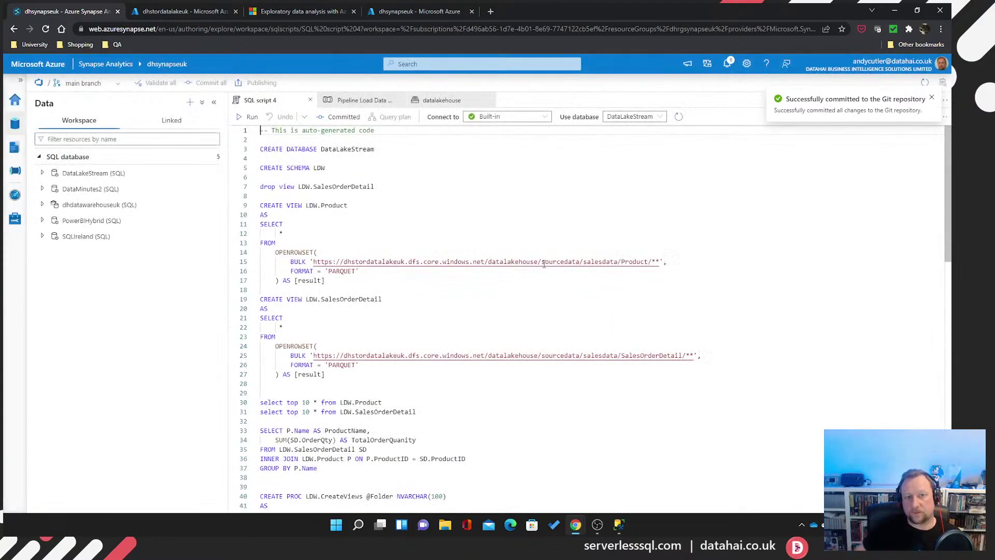
pyautogui.click(667, 499)
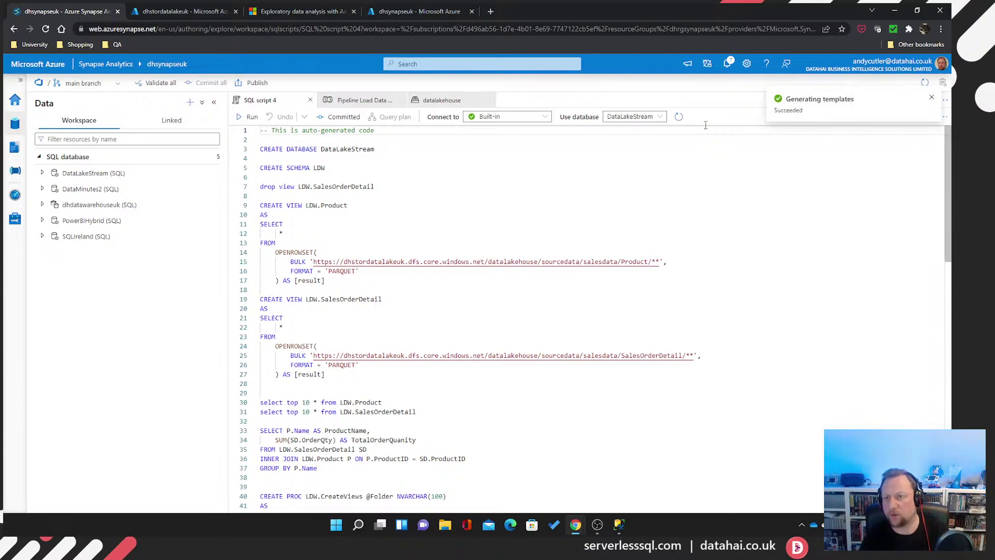
pyautogui.click(931, 97)
pyautogui.click(530, 179)
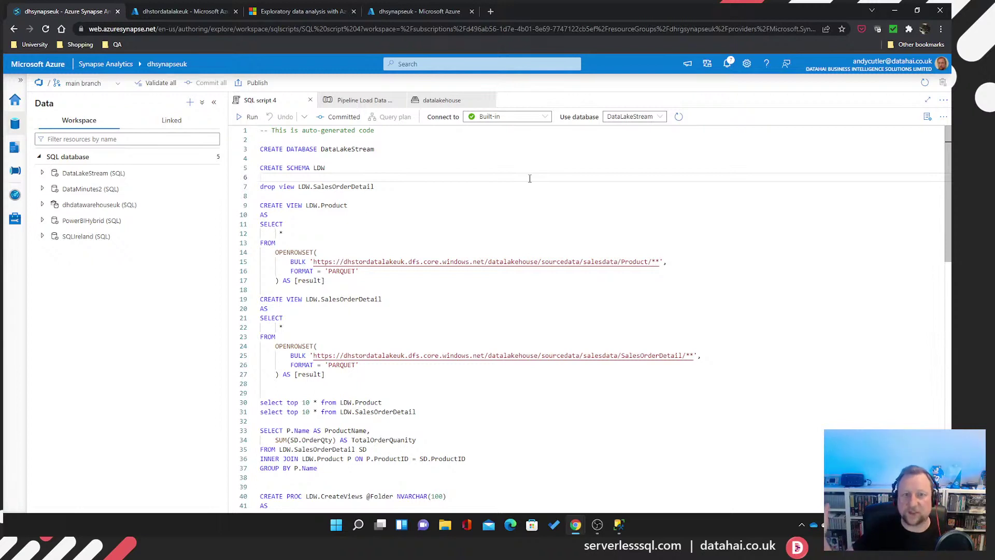
pyautogui.press('Down')
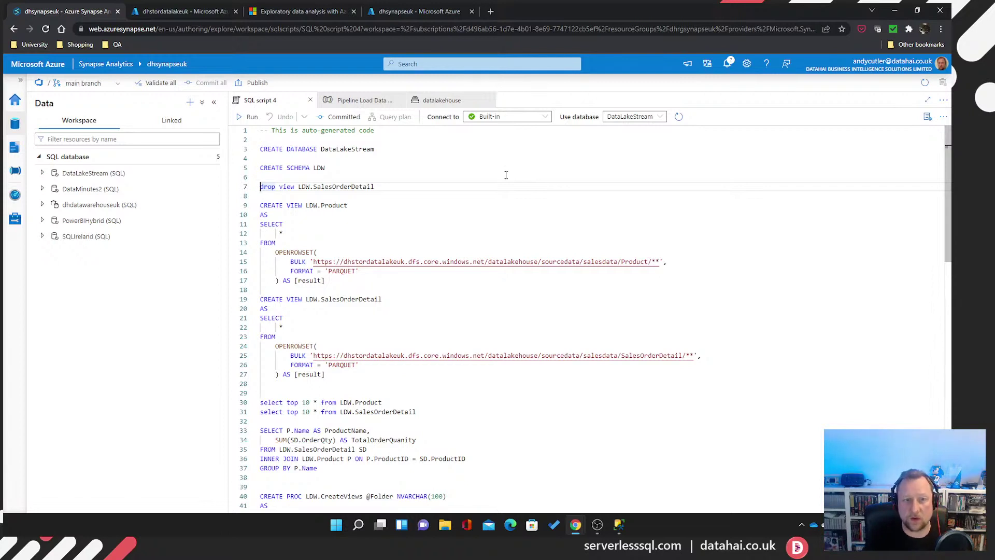
# Return to the Load Data Lake pipeline, open the activities inside For Each Table and view the Create View activity's general properties
pyautogui.click(363, 101)
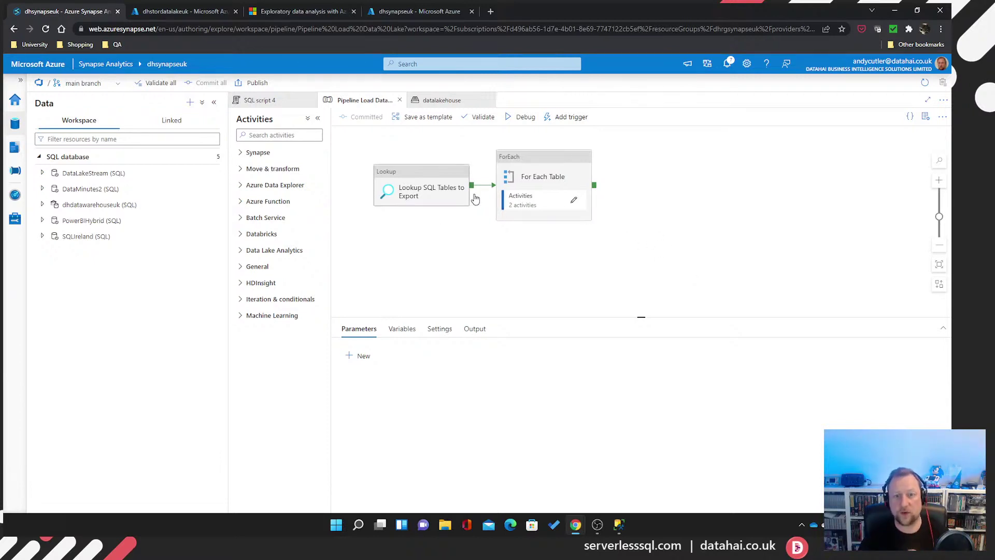
pyautogui.click(575, 204)
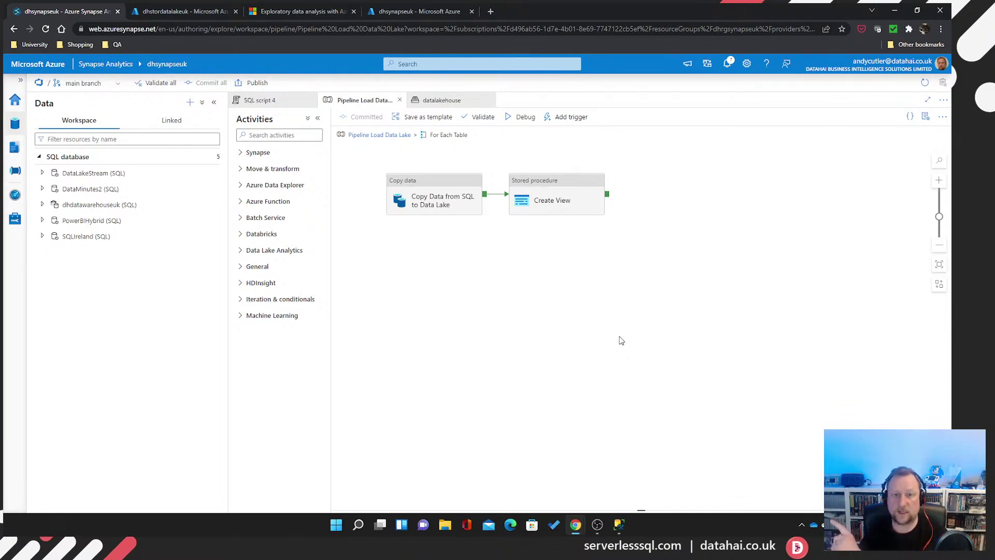
pyautogui.click(552, 202)
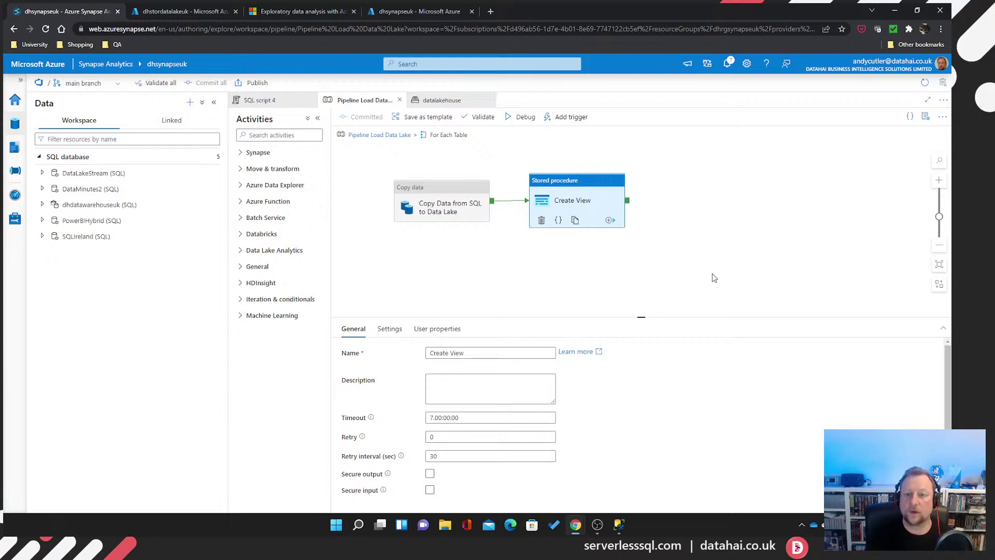
pyautogui.hscroll(1, 713, 270)
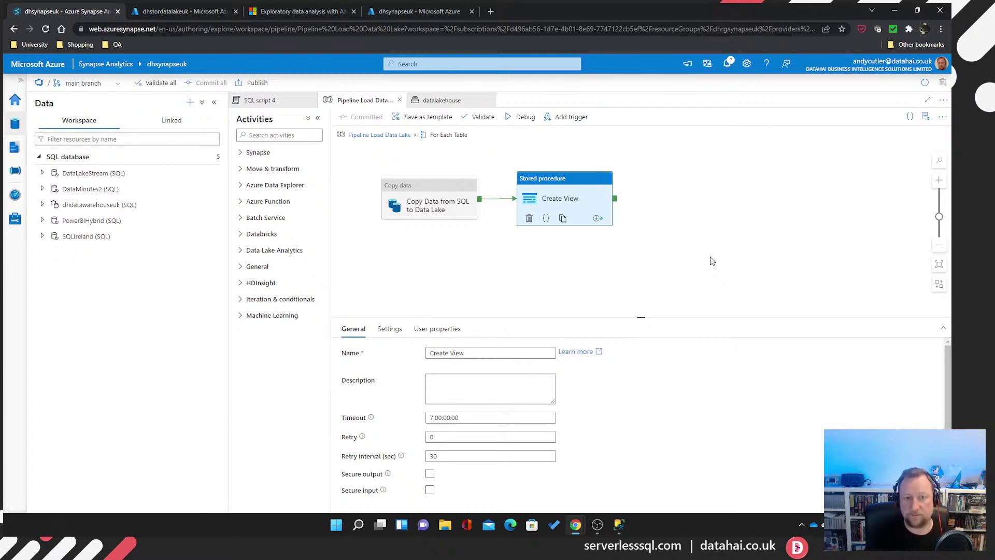
# Deselect the Create View activity and list the activities available under Move & transform
pyautogui.click(661, 264)
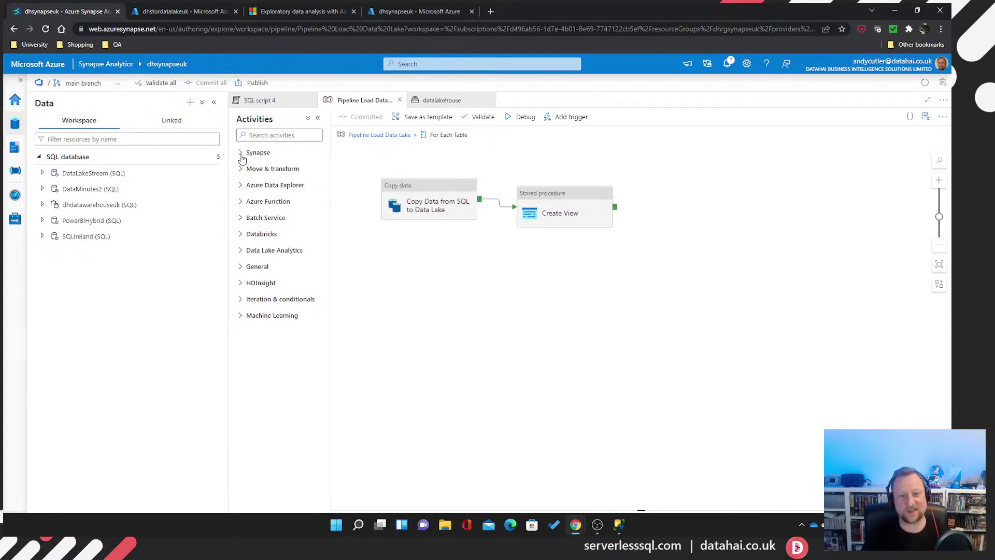
pyautogui.click(244, 170)
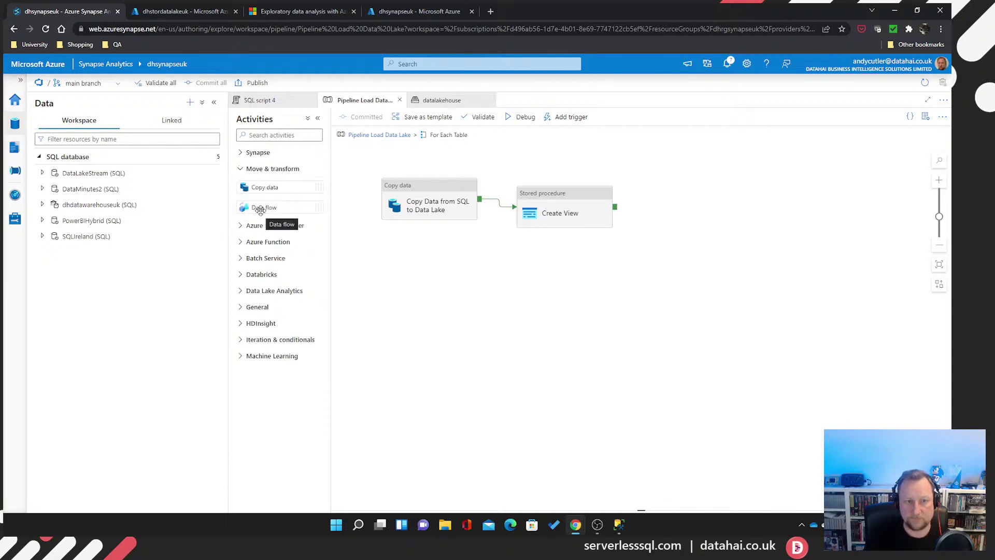
# Try out a Data flow activity inside For Each Table by viewing its settings, and delete it from the canvas
pyautogui.moveTo(261, 209); pyautogui.dragTo(452, 312)
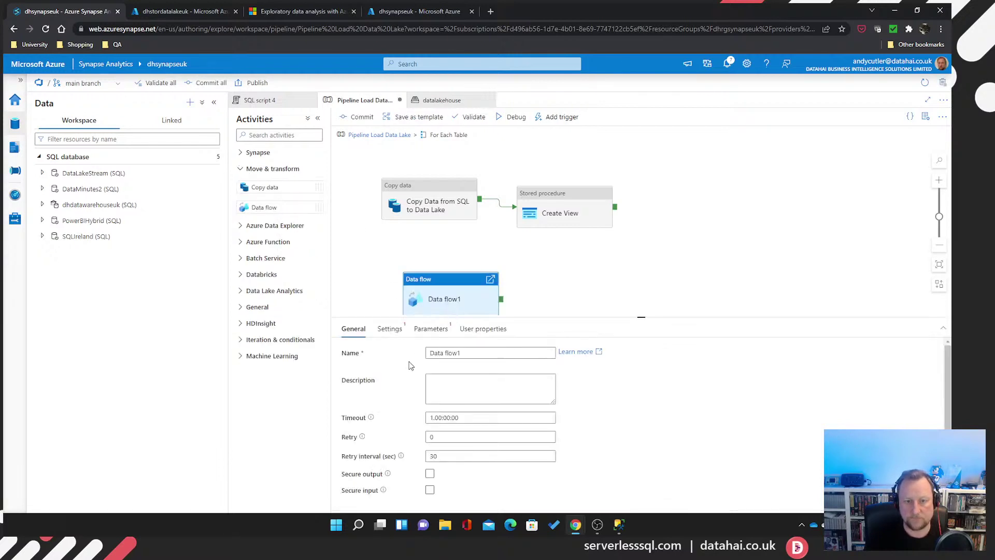
pyautogui.click(390, 328)
pyautogui.click(477, 355)
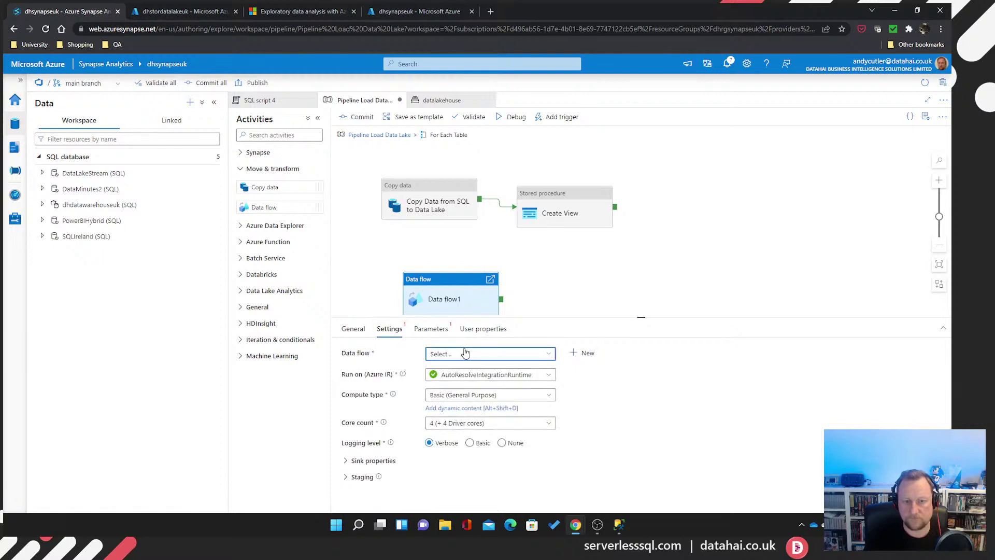
pyautogui.click(504, 292)
pyautogui.click(446, 294)
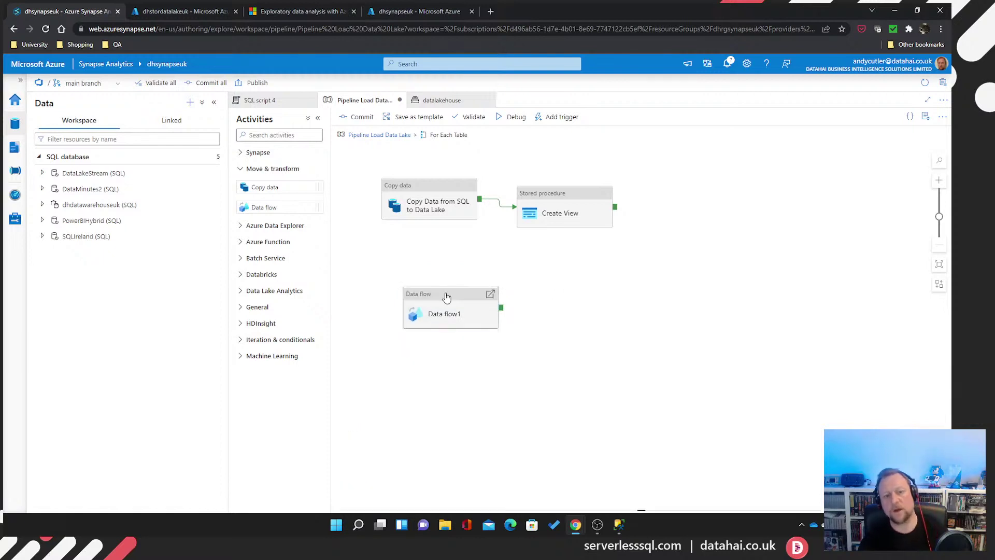
pyautogui.press('Delete')
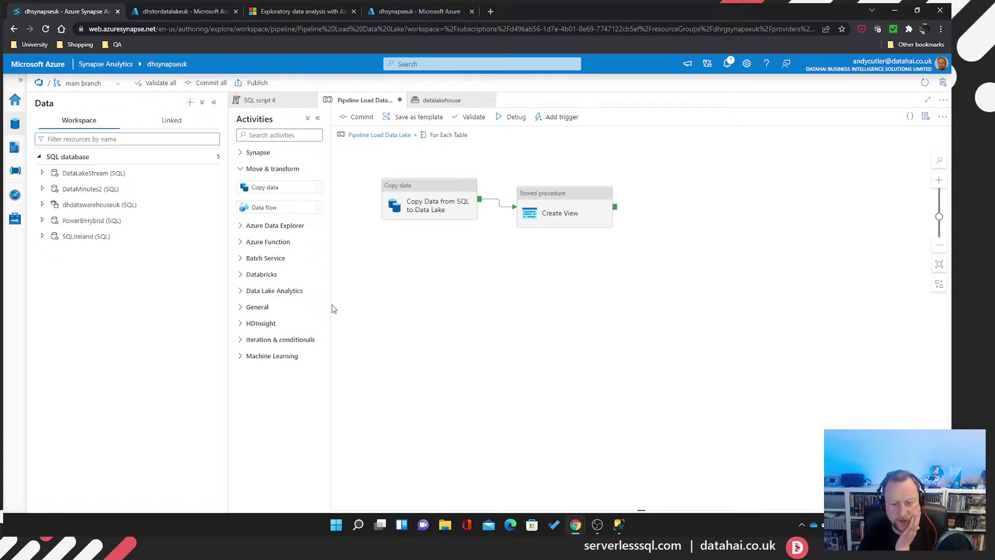
# Open portal.azure.com in a new browser tab and search for data factory to list the Data factories
pyautogui.click(490, 12)
pyautogui.write('portal.azure.com')
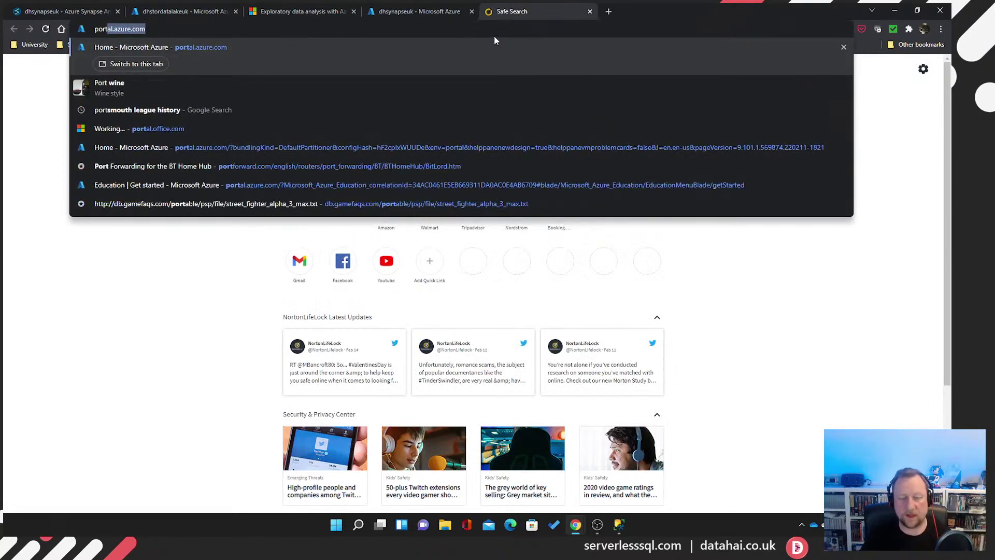
pyautogui.press('Return')
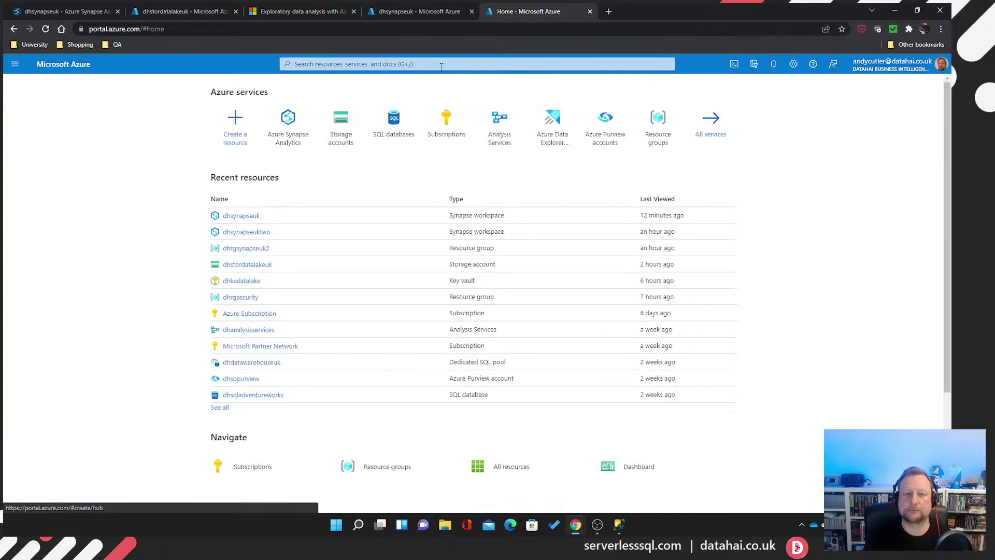
pyautogui.click(441, 65)
pyautogui.write('data factory')
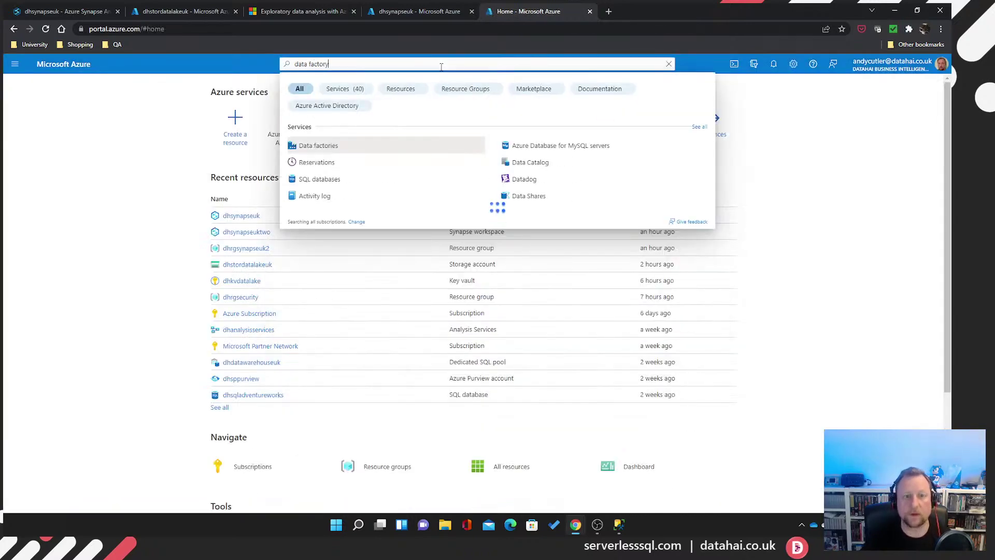
pyautogui.click(321, 181)
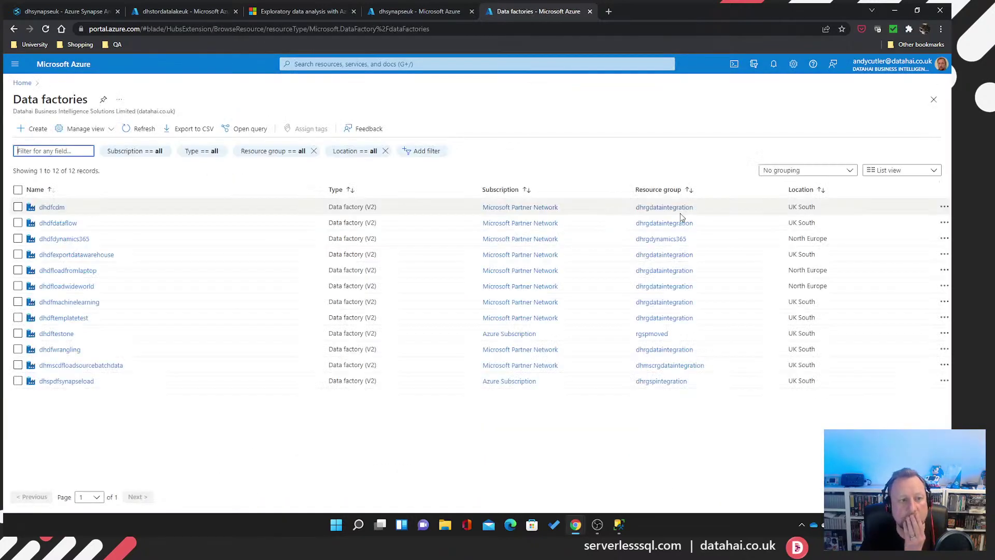
# Open the dhdfwrangling factory in Azure Data Factory Studio, close its portal page and show the authoring resources with the navigation labels expanded
pyautogui.click(64, 350)
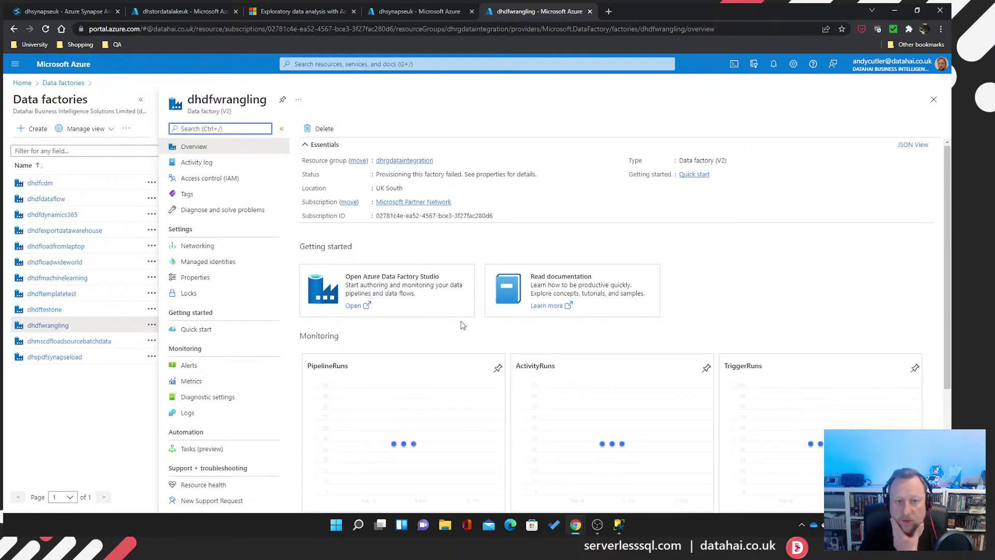
pyautogui.click(352, 307)
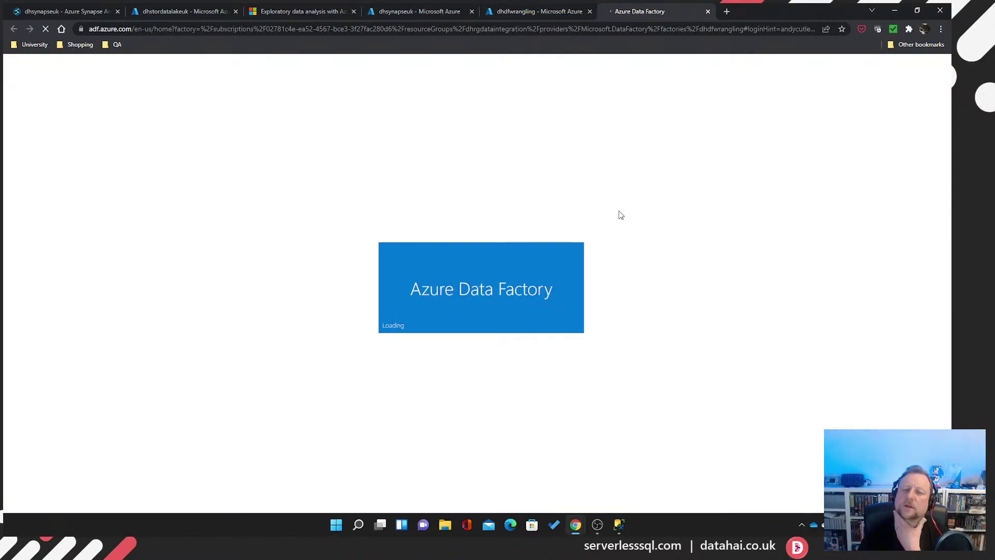
pyautogui.click(590, 11)
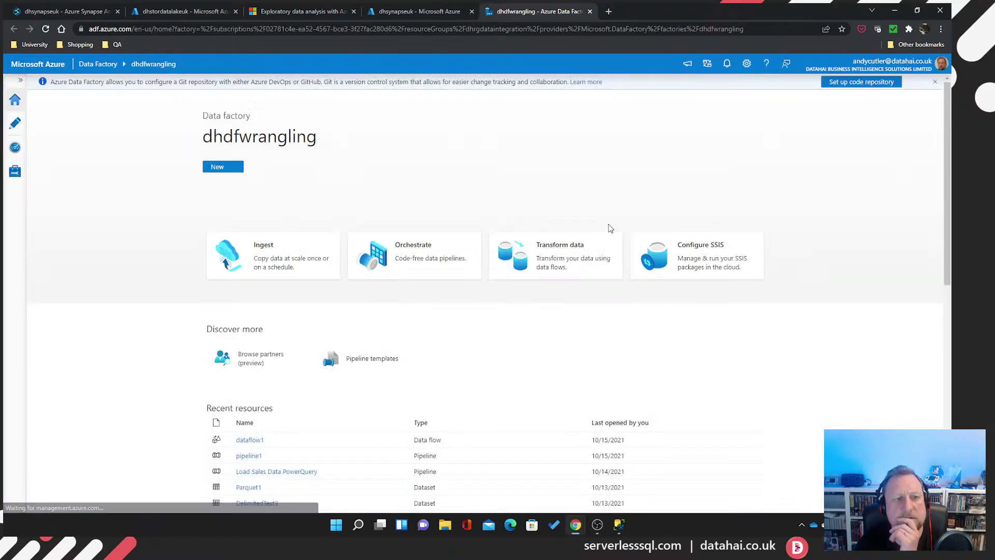
pyautogui.click(21, 81)
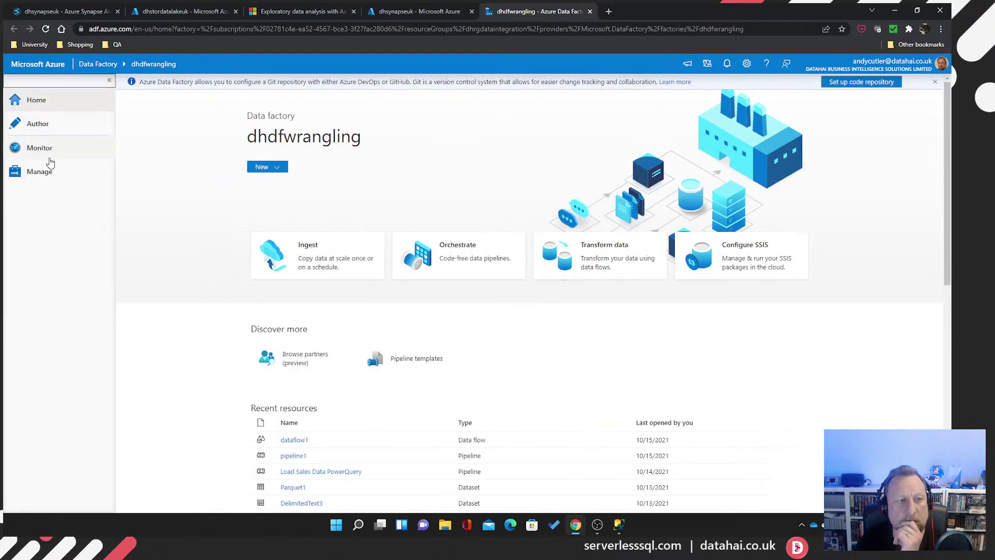
pyautogui.click(46, 122)
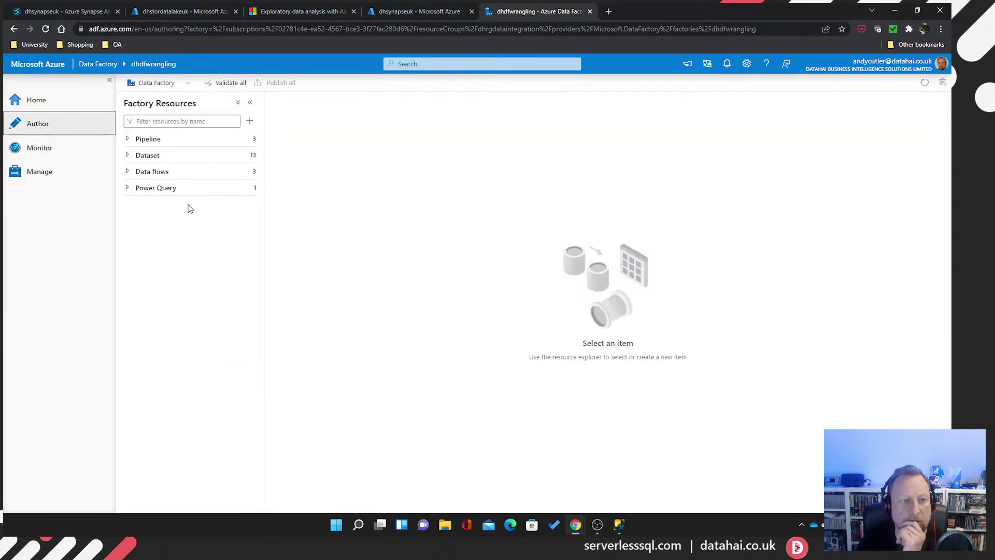
# Open powerquery1 from the Power Query resources, dismiss the error notification and highlight the notice about supported Power Query M functions
pyautogui.click(128, 190)
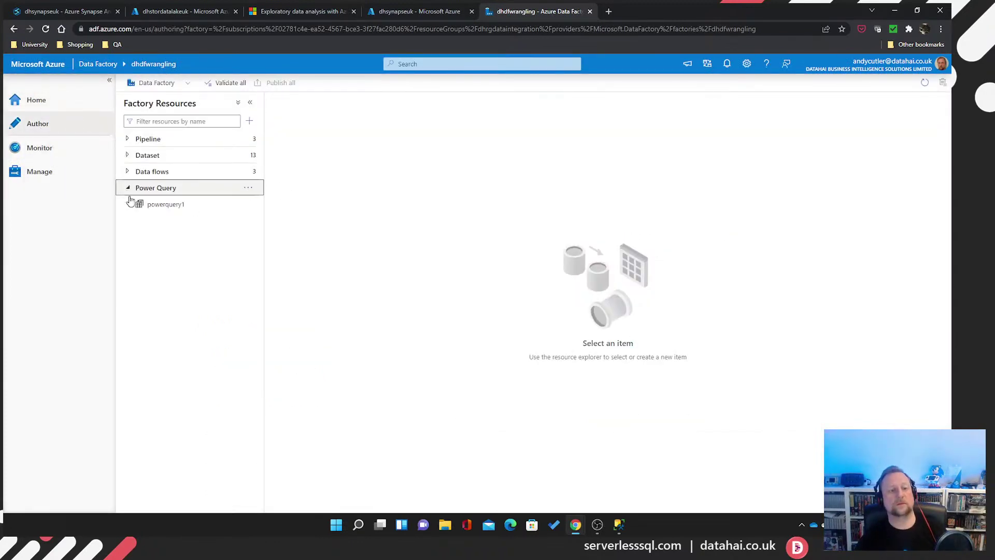
pyautogui.click(187, 206)
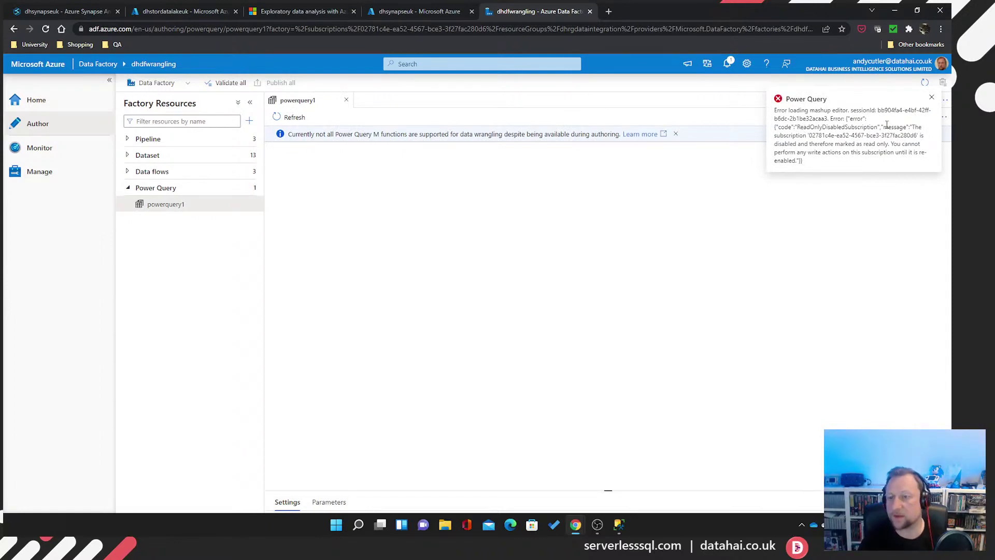
pyautogui.click(932, 97)
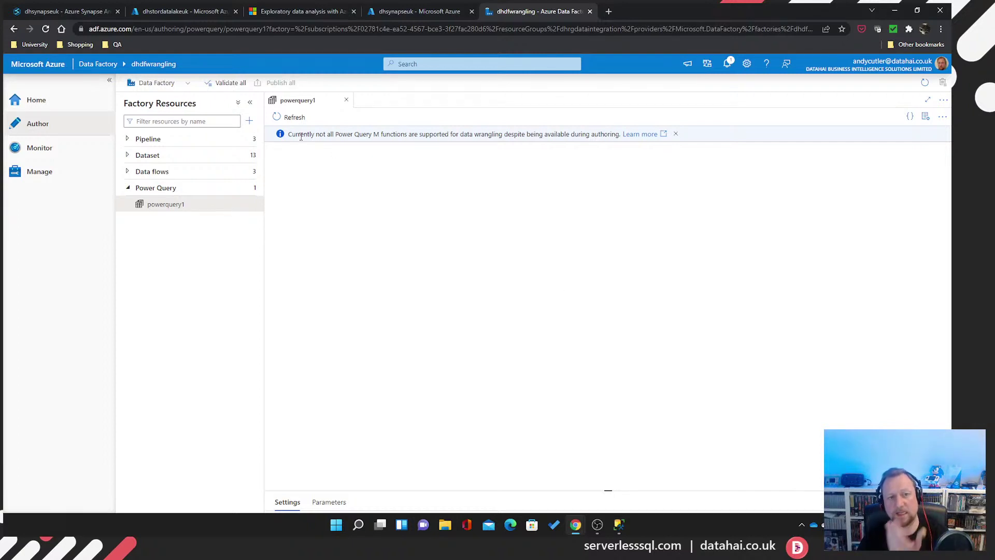
pyautogui.moveTo(288, 134); pyautogui.dragTo(565, 159)
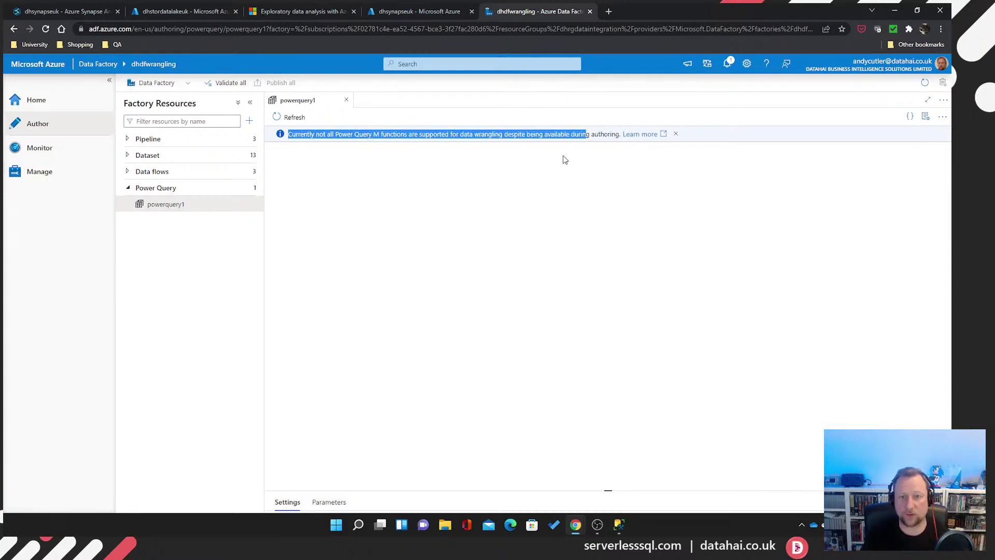
pyautogui.click(548, 164)
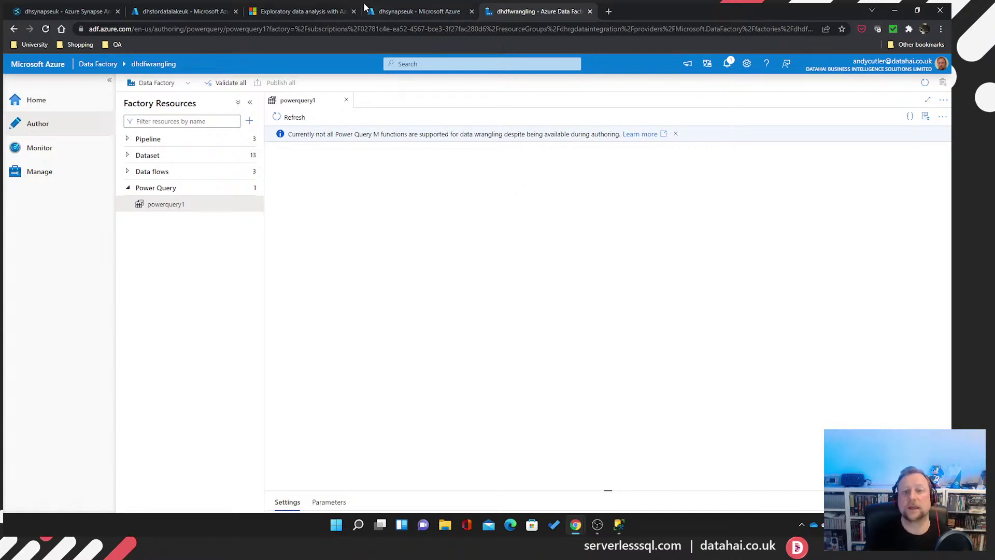
# Close the Data Factory Studio and dhsynapseuk portal browser tabs and return to the Load Data Lake pipeline in Synapse Studio
pyautogui.click(590, 12)
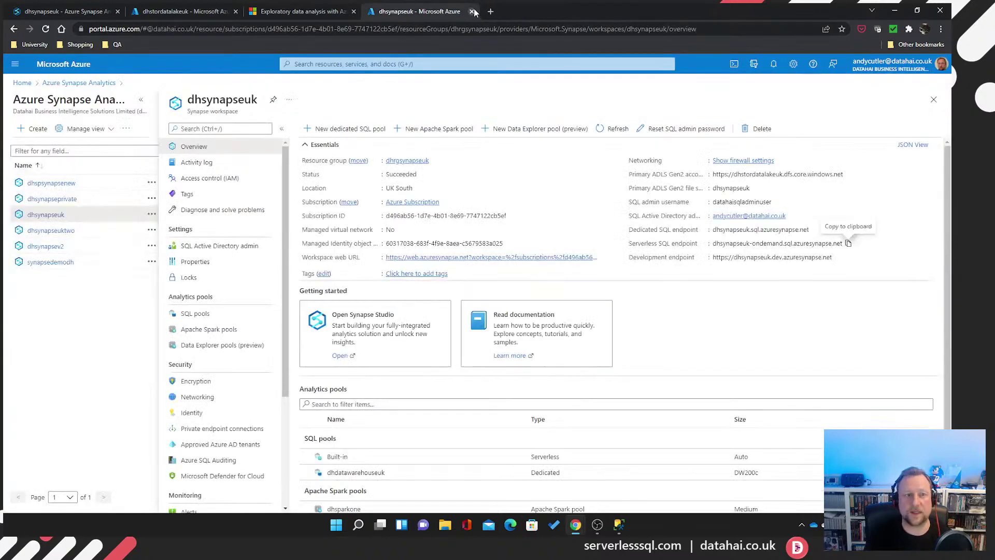
pyautogui.click(472, 11)
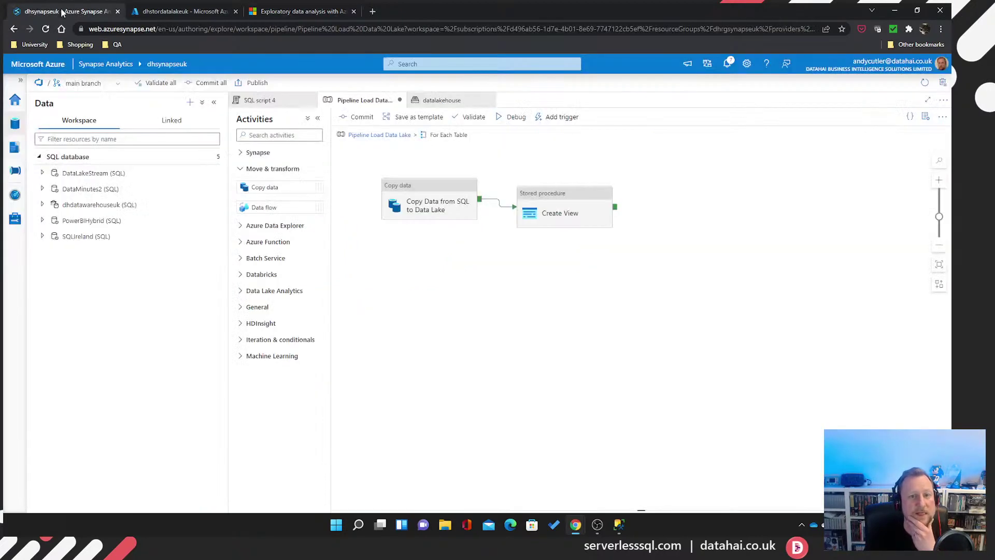
pyautogui.click(68, 11)
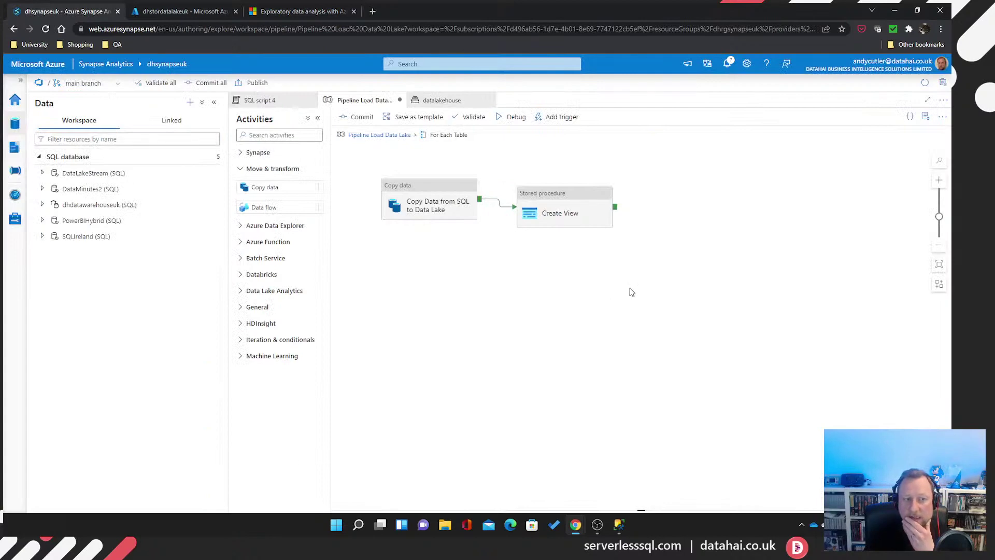